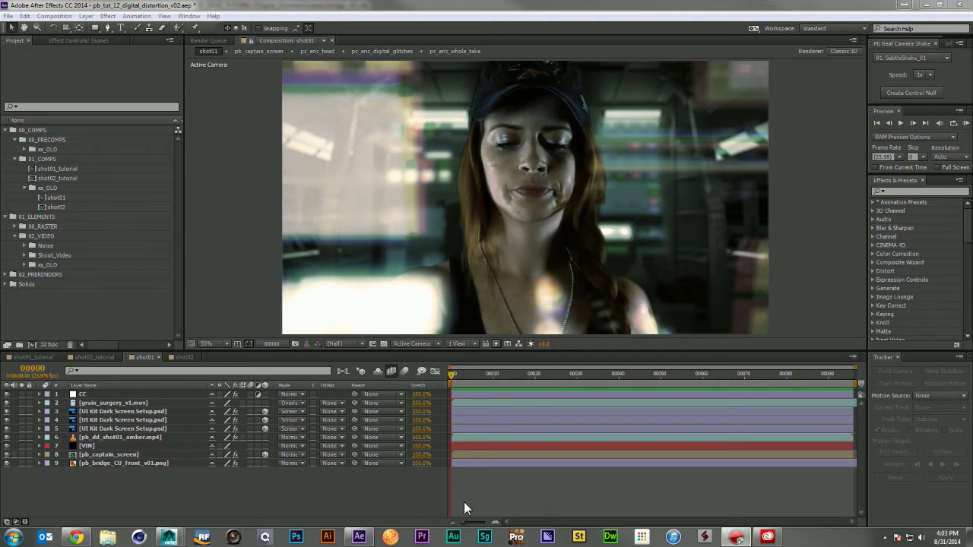
Preview the shot01 and shot02 composites, then open the shot01_tutorial green-screen composition.
{"action": "key", "text": "space"}
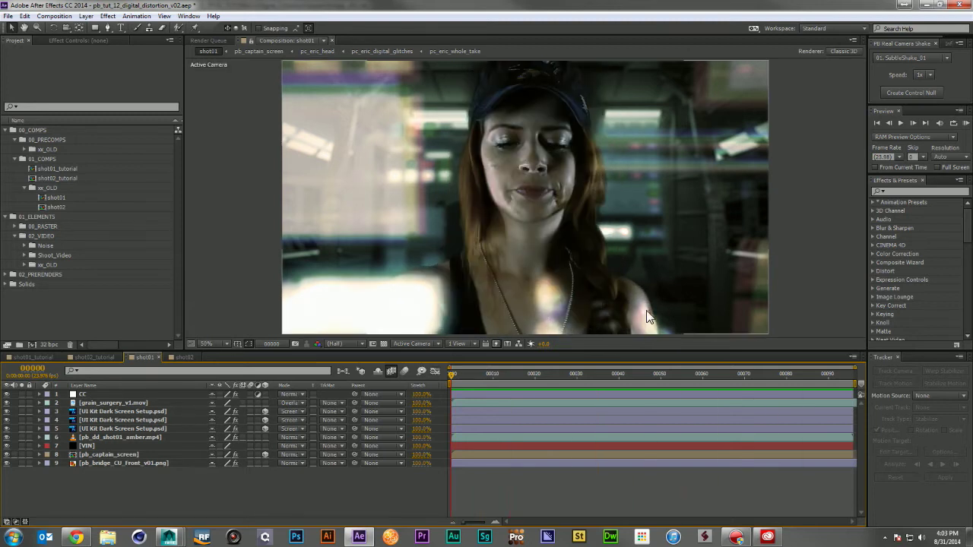
{"action": "left_click", "coordinate": [175, 357]}
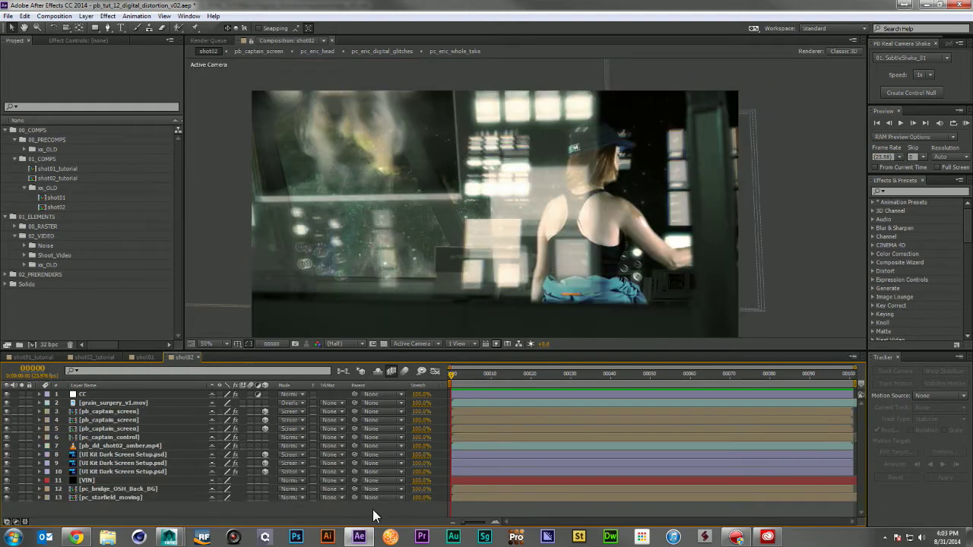
{"action": "key", "text": "KP_0"}
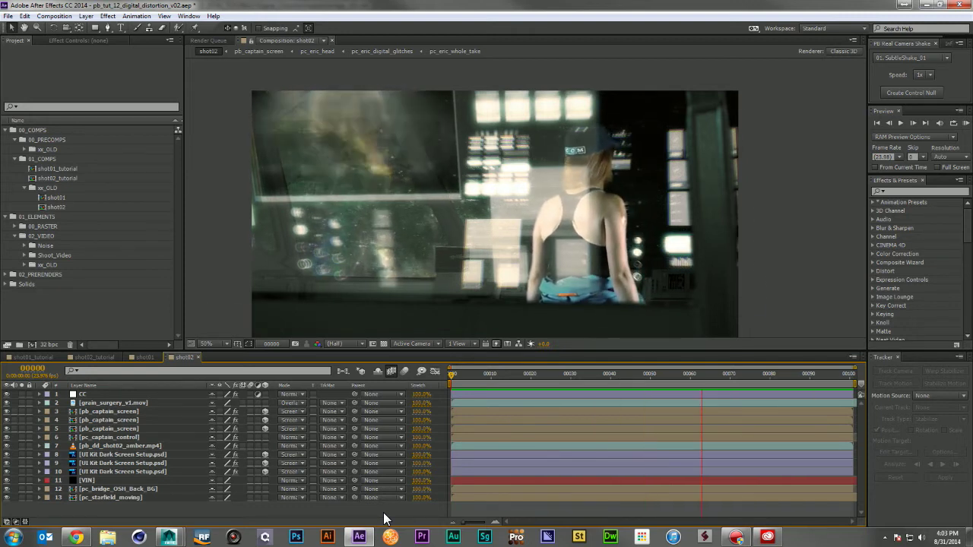
{"action": "key", "text": "space"}
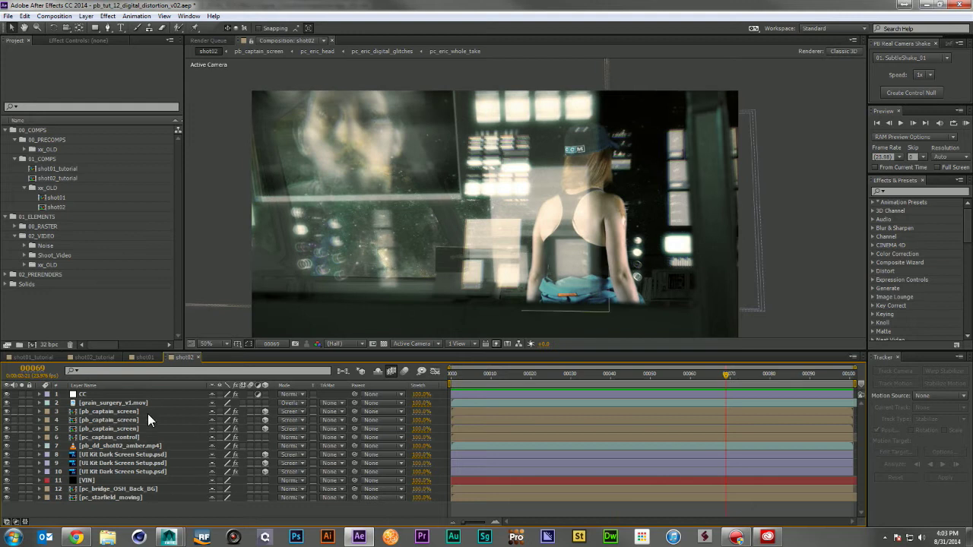
{"action": "left_click", "coordinate": [34, 358]}
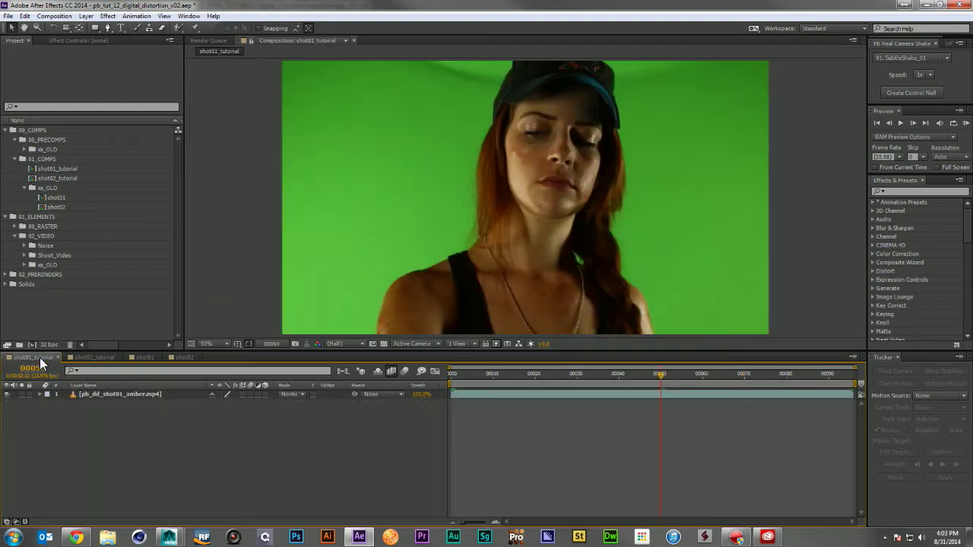
Compare the finished shot01 at frame 50 with its raw shot01_tutorial green-screen footage.
{"action": "left_click", "coordinate": [143, 357]}
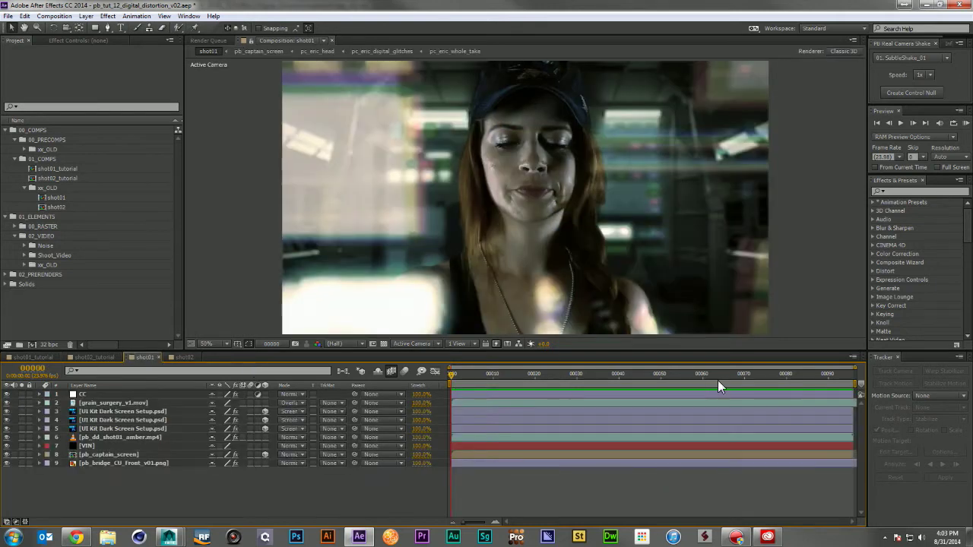
{"action": "left_click", "coordinate": [660, 374]}
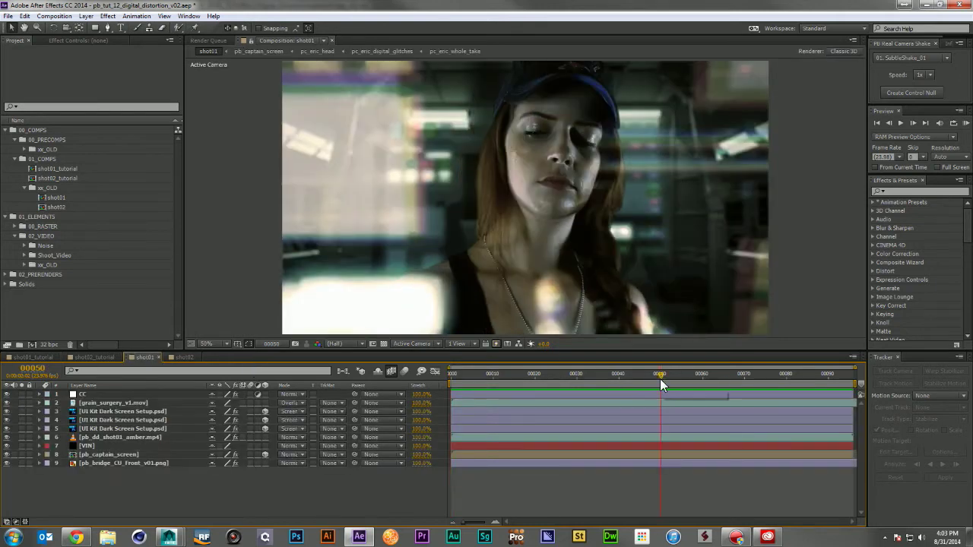
{"action": "left_click", "coordinate": [38, 357]}
{"action": "left_click", "coordinate": [145, 358]}
{"action": "left_click", "coordinate": [50, 357]}
{"action": "left_click", "coordinate": [140, 357]}
Compare the finished shot02 from its first frame with the shot02_tutorial green-screen footage.
{"action": "left_click", "coordinate": [92, 356]}
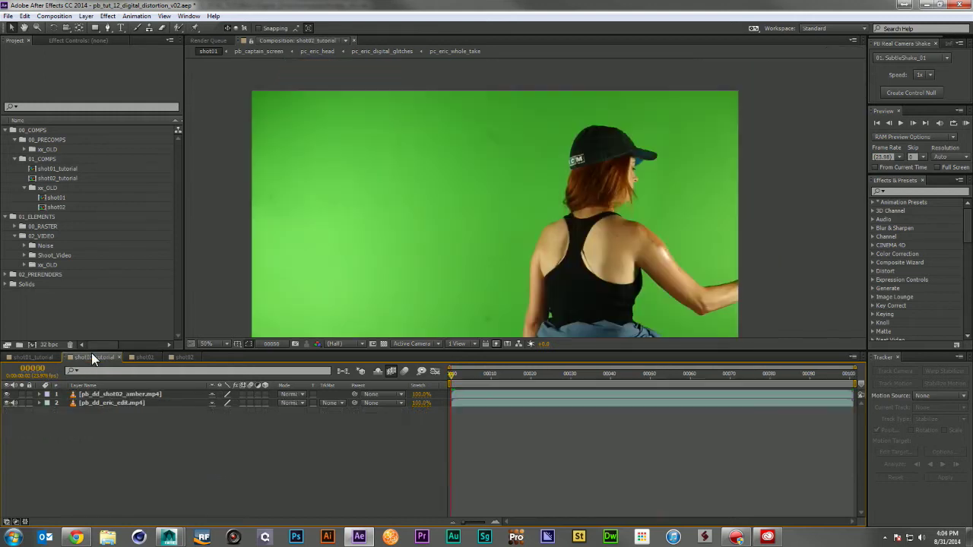
{"action": "left_click", "coordinate": [185, 356]}
{"action": "left_click", "coordinate": [453, 371]}
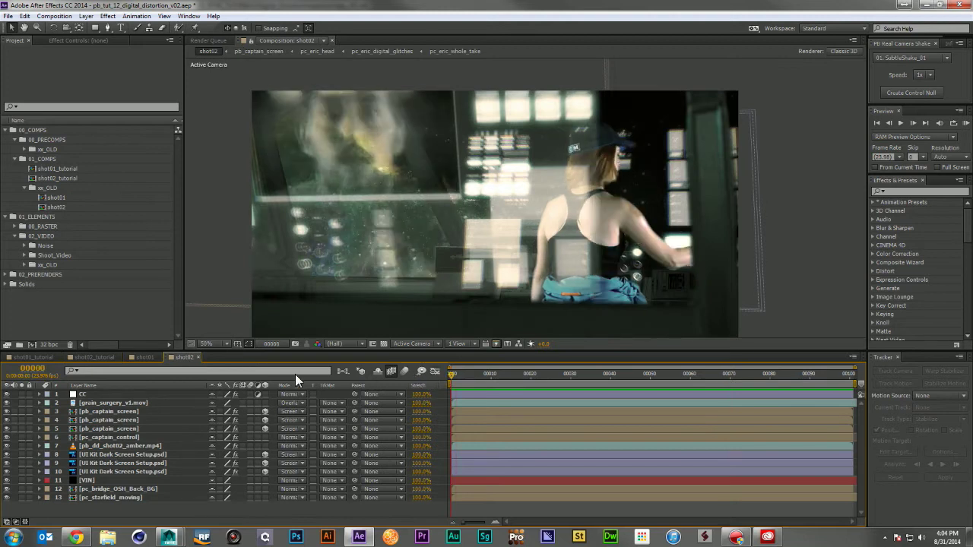
{"action": "left_click", "coordinate": [106, 354]}
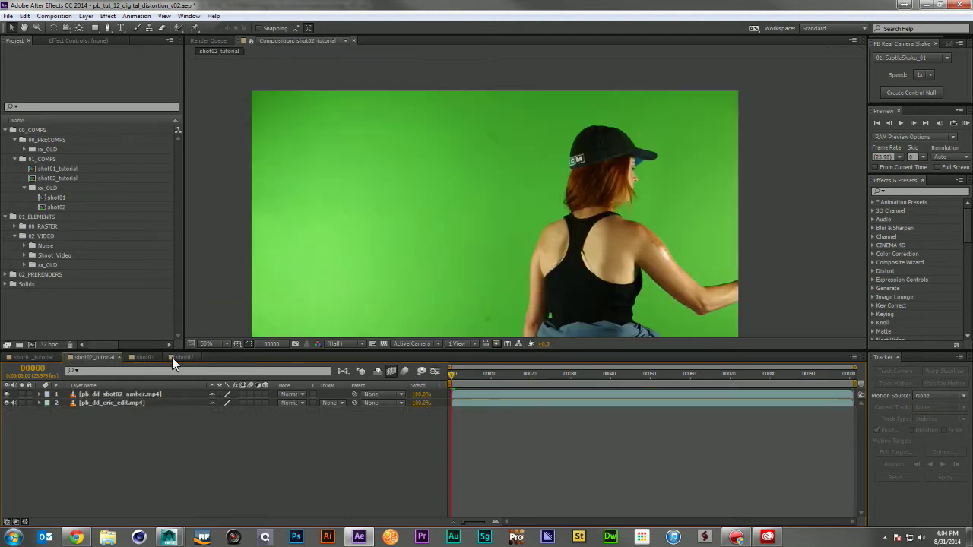
{"action": "left_click", "coordinate": [172, 357]}
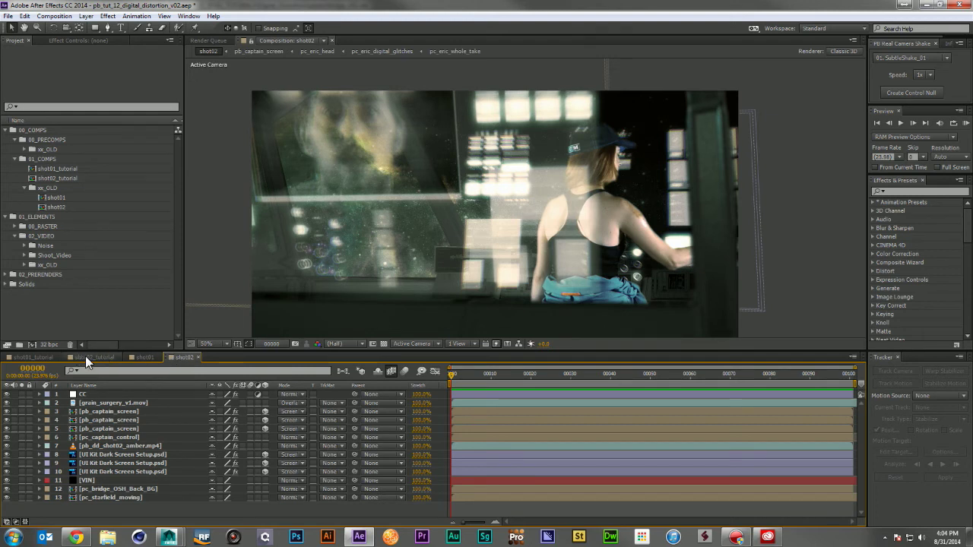
Return to shot01_tutorial at the first frame and minimize After Effects to reveal Maya.
{"action": "left_click", "coordinate": [37, 355]}
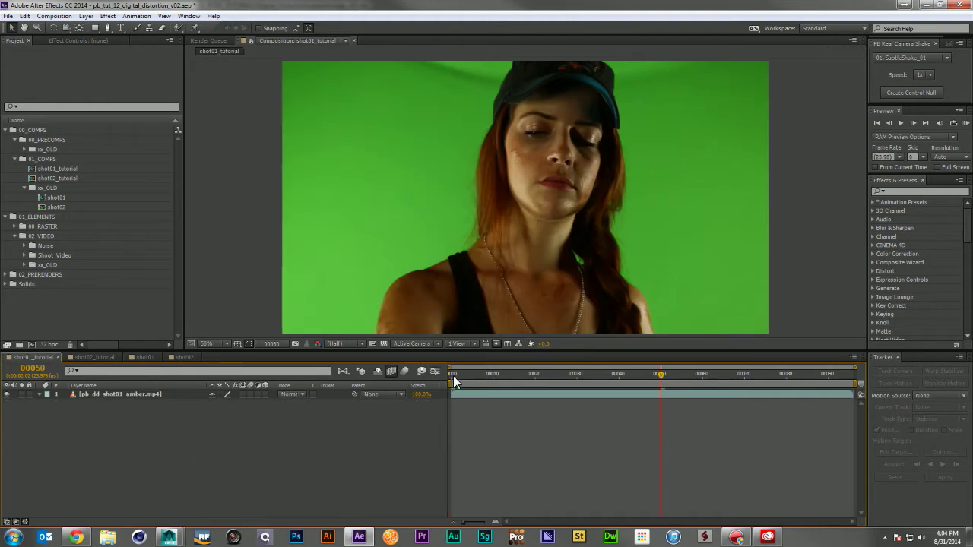
{"action": "left_click_drag", "start_coordinate": [453, 377], "coordinate": [442, 375]}
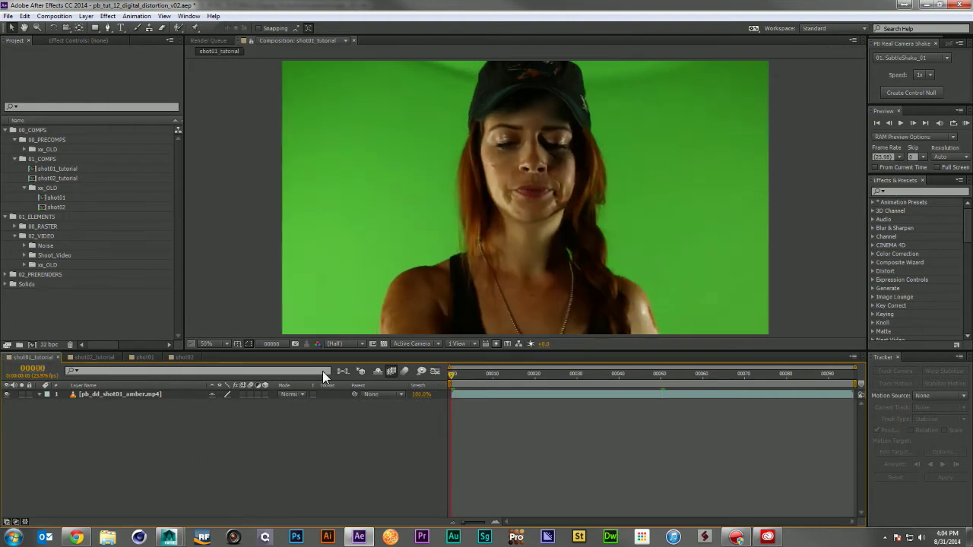
{"action": "left_click", "coordinate": [921, 5]}
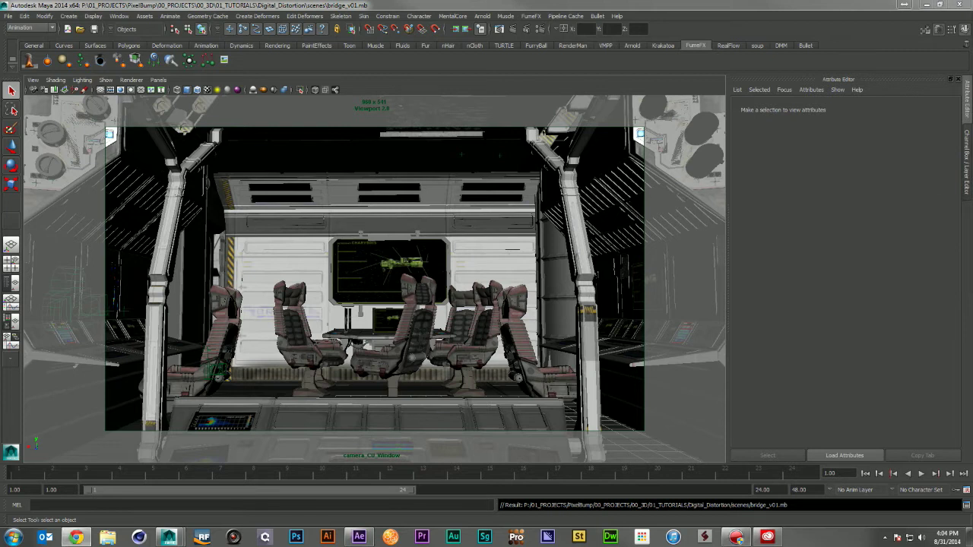
Drag the Chrome window with the Solid Angle gallery over the Maya bridge scene.
{"action": "left_click_drag", "start_coordinate": [972, 20], "coordinate": [533, 20]}
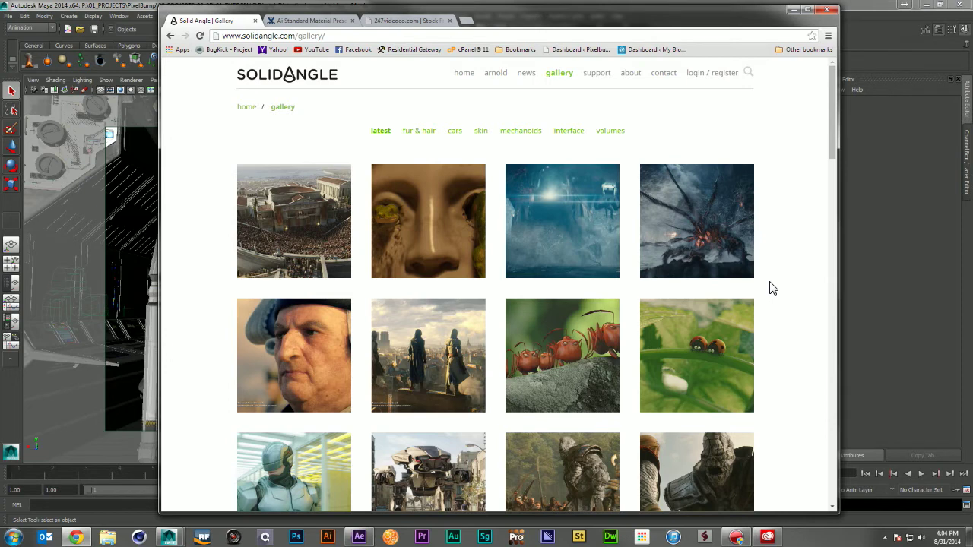
Scroll through the Solid Angle gallery renders, then move the browser aside and return to Maya.
{"action": "scroll", "coordinate": [772, 287], "scroll_direction": "down", "scroll_amount": 8}
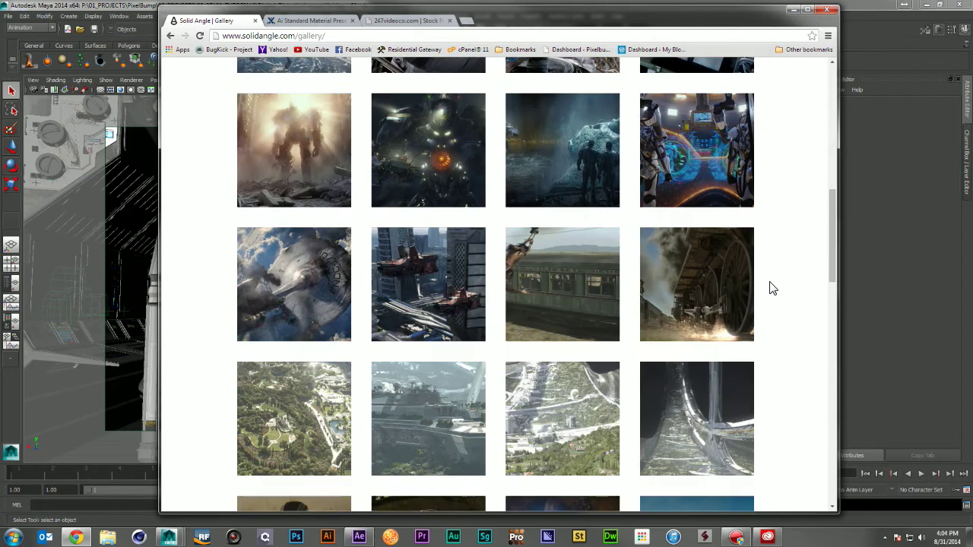
{"action": "scroll", "coordinate": [772, 288], "scroll_direction": "down", "scroll_amount": 1}
{"action": "scroll", "coordinate": [772, 288], "scroll_direction": "down", "scroll_amount": 2}
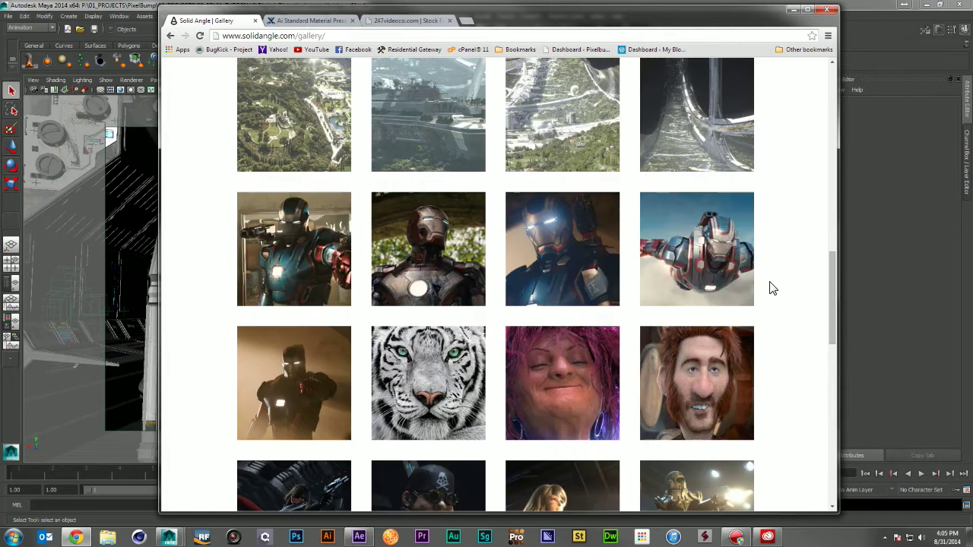
{"action": "scroll", "coordinate": [773, 288], "scroll_direction": "down", "scroll_amount": 4}
{"action": "scroll", "coordinate": [772, 287], "scroll_direction": "down", "scroll_amount": 3}
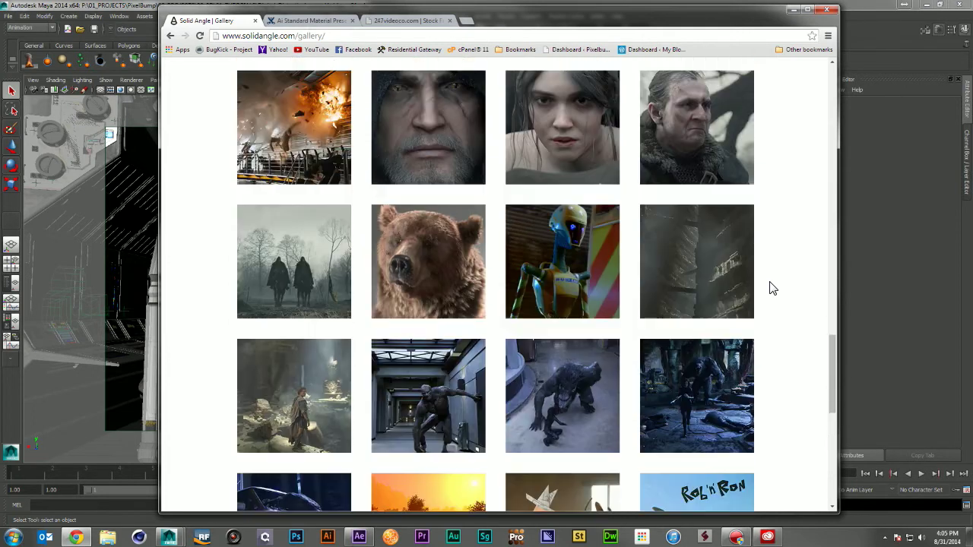
{"action": "scroll", "coordinate": [773, 287], "scroll_direction": "down", "scroll_amount": 3}
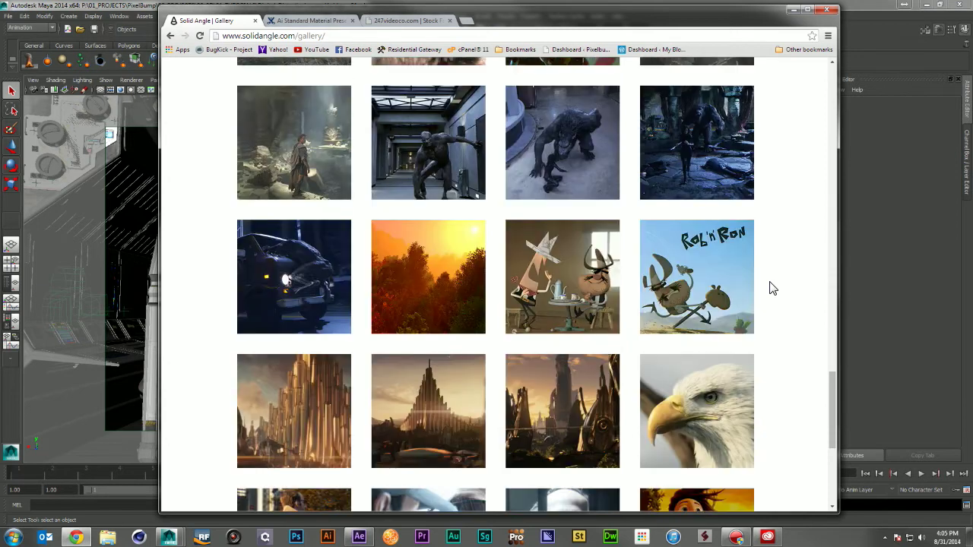
{"action": "scroll", "coordinate": [770, 286], "scroll_direction": "down", "scroll_amount": 2}
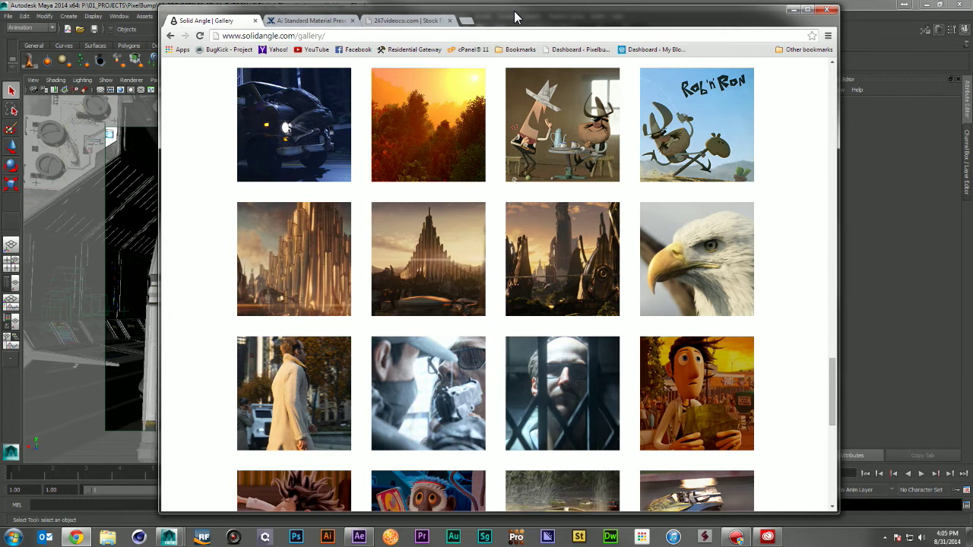
{"action": "left_click_drag", "start_coordinate": [514, 17], "coordinate": [636, 47]}
{"action": "key", "text": "alt+Tab"}
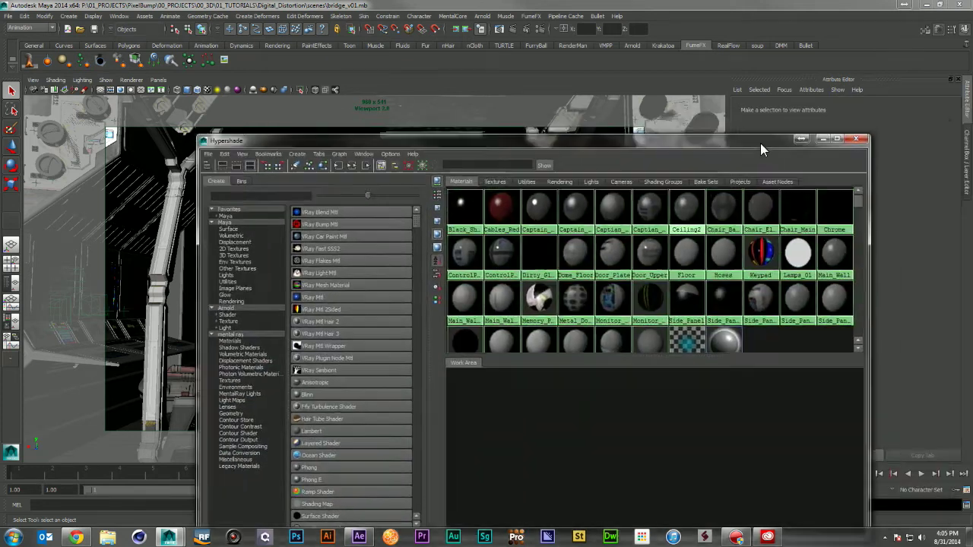
Open the Hypershade and park it below the bridge viewport, showing the scene materials.
{"action": "left_click_drag", "start_coordinate": [760, 138], "coordinate": [566, 405]}
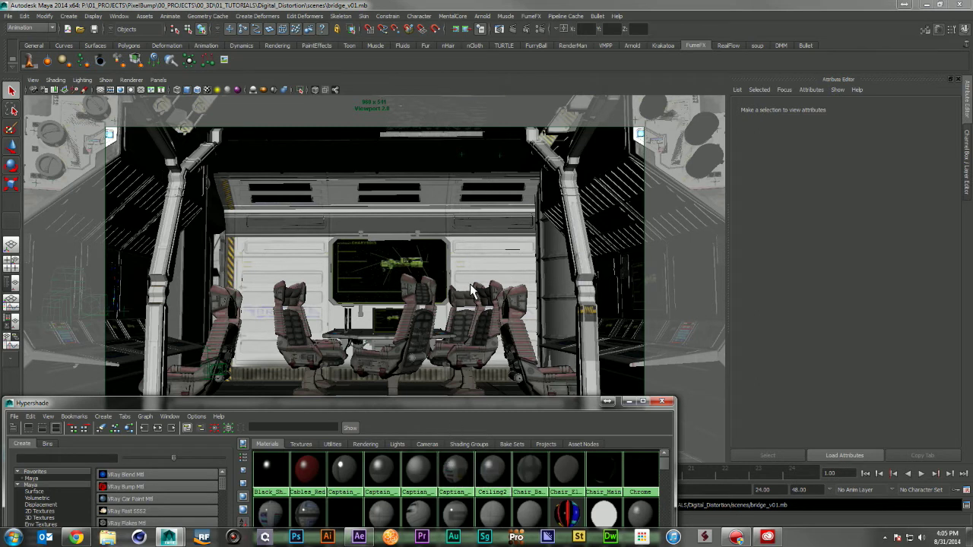
Select the back wall and browse Wall_Back's shader types, keeping Ai Standard.
{"action": "left_click", "coordinate": [496, 242]}
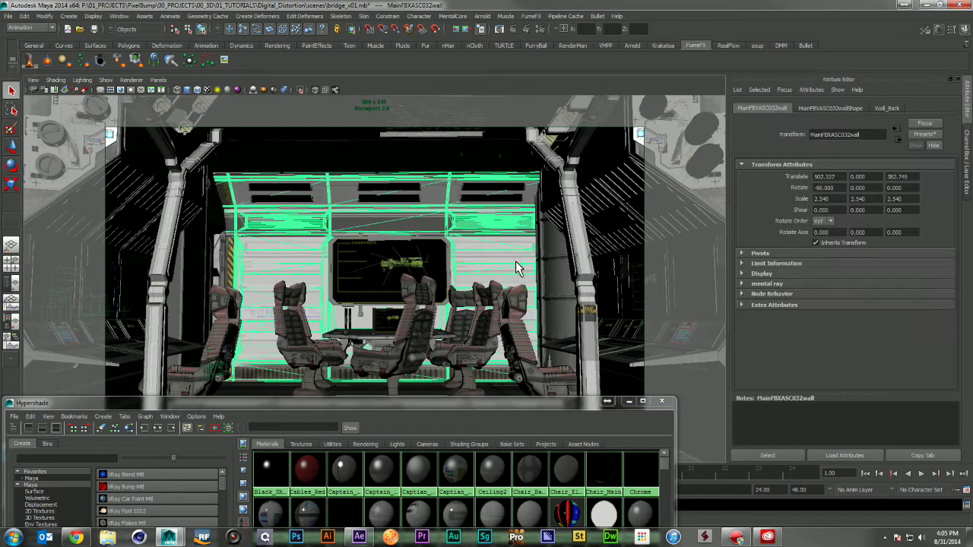
{"action": "left_click", "coordinate": [889, 111]}
{"action": "left_click", "coordinate": [952, 260]}
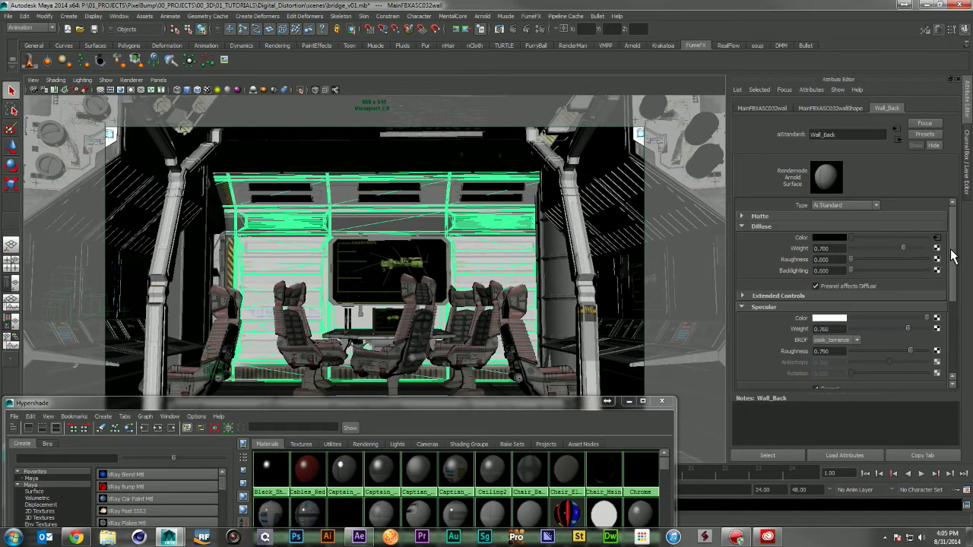
{"action": "left_click", "coordinate": [836, 205]}
{"action": "scroll", "coordinate": [864, 247], "scroll_direction": "down", "scroll_amount": 5}
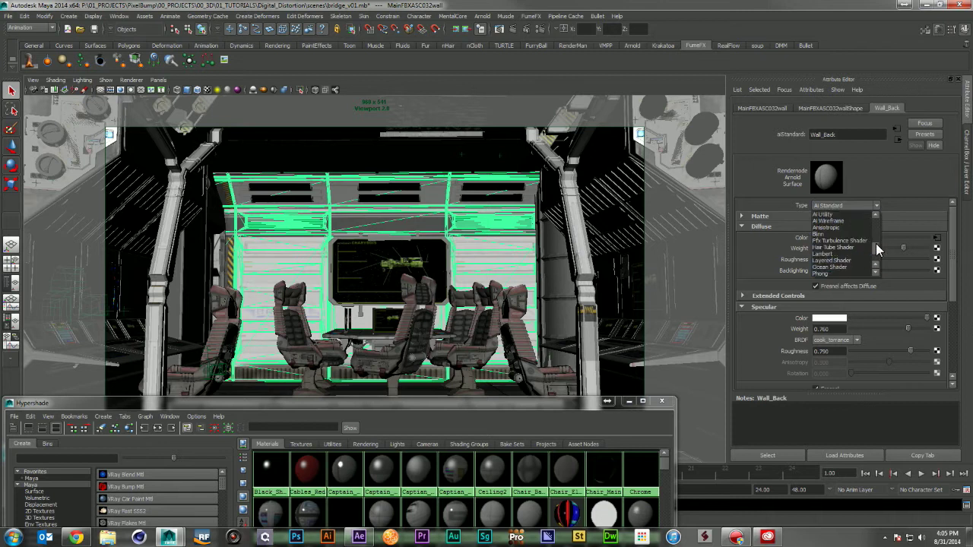
{"action": "scroll", "coordinate": [878, 263], "scroll_direction": "down", "scroll_amount": 2}
{"action": "scroll", "coordinate": [875, 251], "scroll_direction": "down", "scroll_amount": 4}
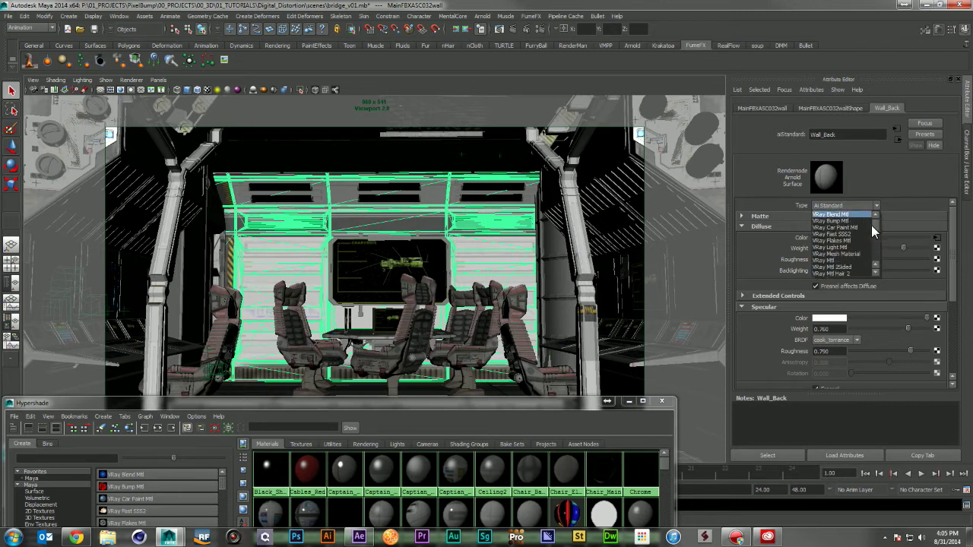
{"action": "scroll", "coordinate": [873, 244], "scroll_direction": "down", "scroll_amount": 5}
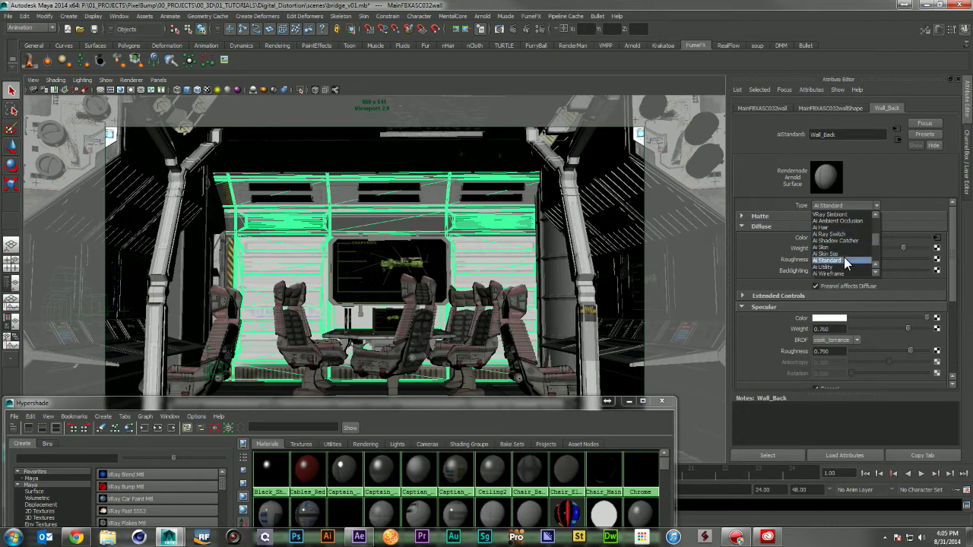
{"action": "left_click", "coordinate": [918, 209]}
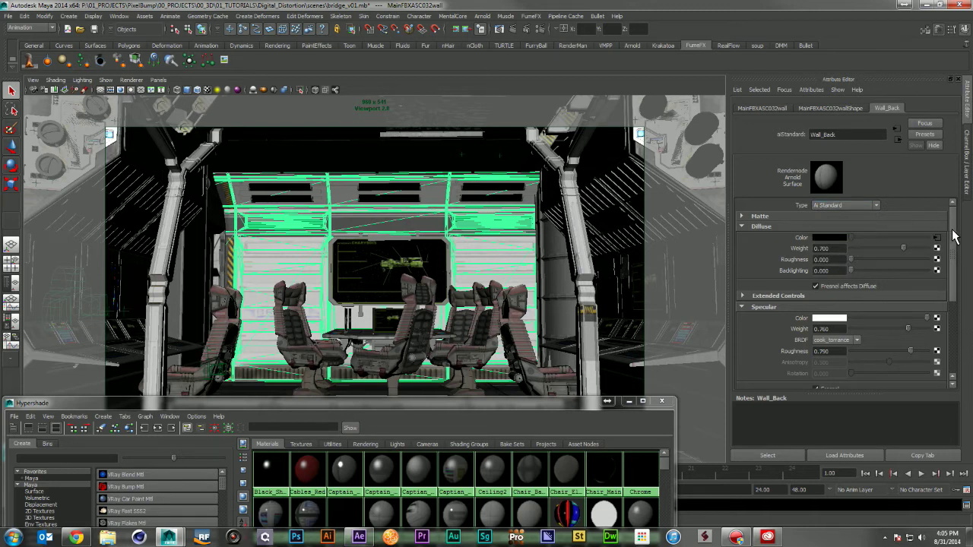
{"action": "mouse_move", "coordinate": [954, 237]}
{"action": "left_mouse_down"}
{"action": "mouse_move", "coordinate": [955, 308]}
{"action": "mouse_move", "coordinate": [958, 219]}
{"action": "left_mouse_up"}
{"action": "left_click", "coordinate": [936, 238]}
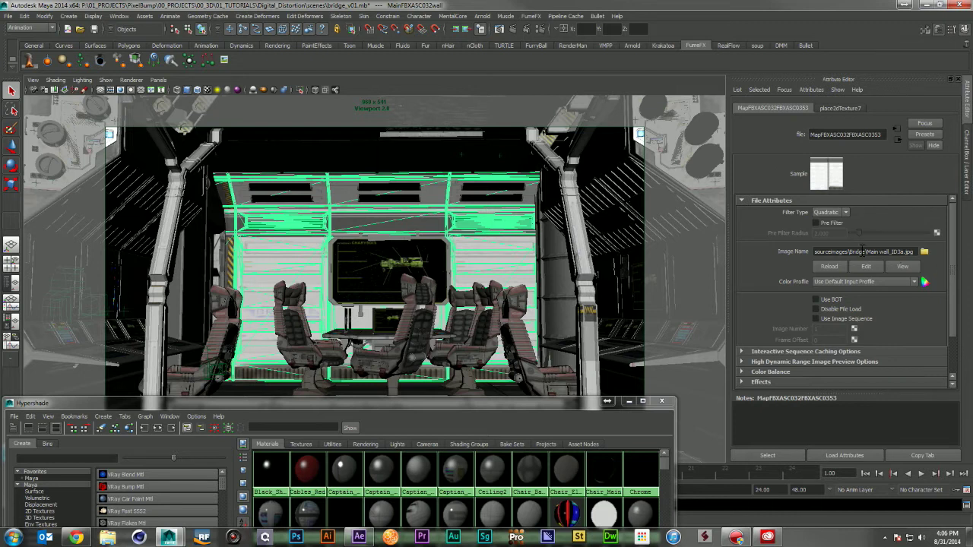
{"action": "mouse_move", "coordinate": [866, 252]}
{"action": "left_mouse_down"}
{"action": "mouse_move", "coordinate": [925, 253]}
{"action": "mouse_move", "coordinate": [871, 251]}
{"action": "left_mouse_up"}
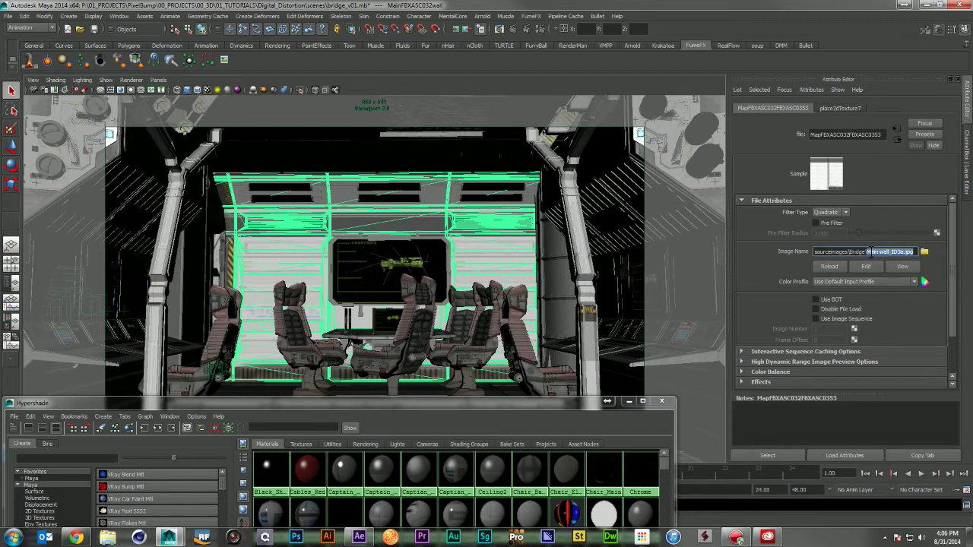
{"action": "left_click", "coordinate": [889, 257]}
{"action": "left_click", "coordinate": [452, 403]}
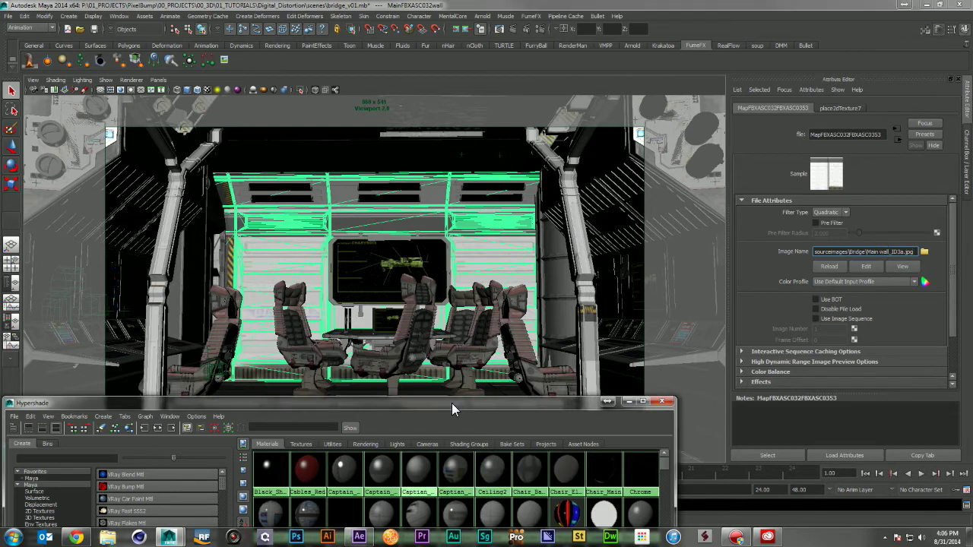
{"action": "left_click_drag", "start_coordinate": [451, 403], "coordinate": [477, 140]}
Graph the Wall_Back material's shading network in the Hypershade and move the window higher.
{"action": "scroll", "coordinate": [631, 301], "scroll_direction": "down", "scroll_amount": 2}
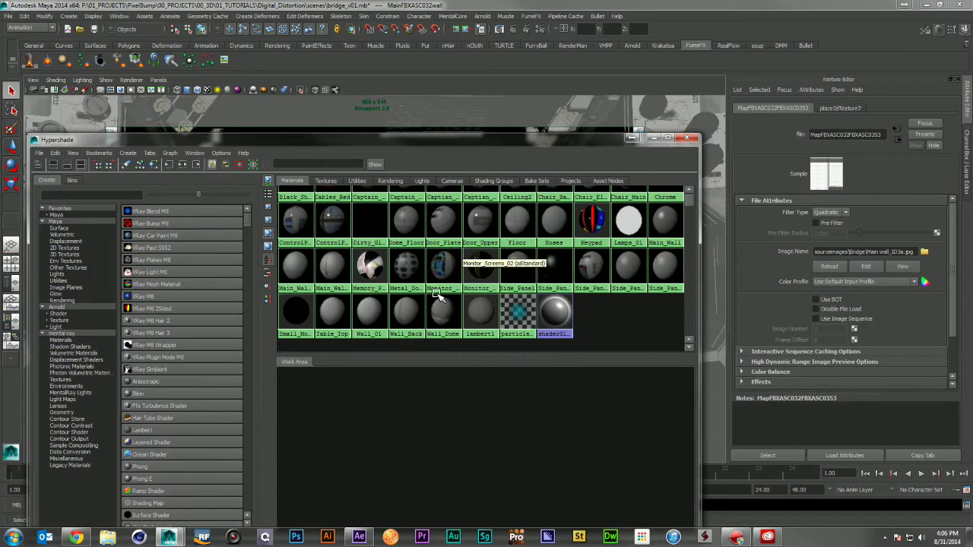
{"action": "left_click", "coordinate": [408, 323]}
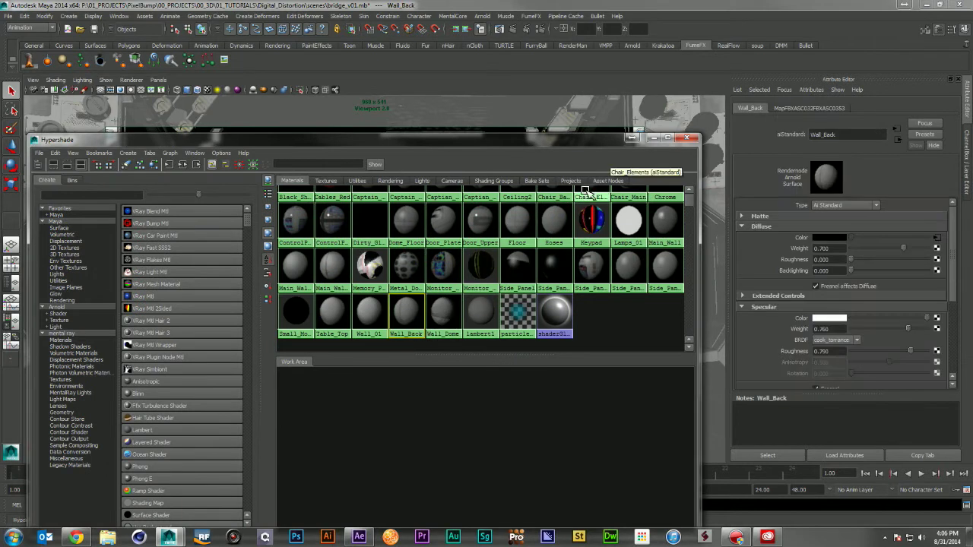
{"action": "left_click", "coordinate": [651, 139]}
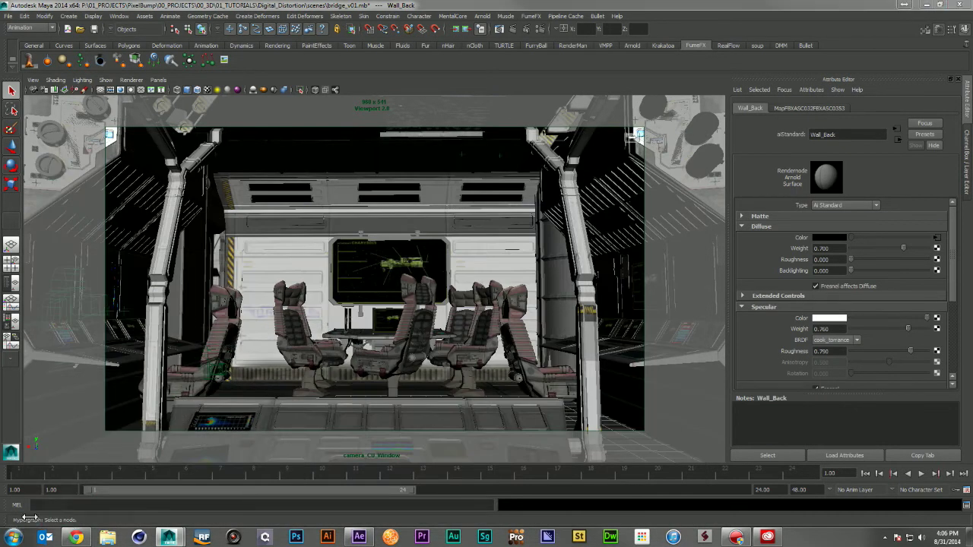
{"action": "left_click", "coordinate": [28, 517]}
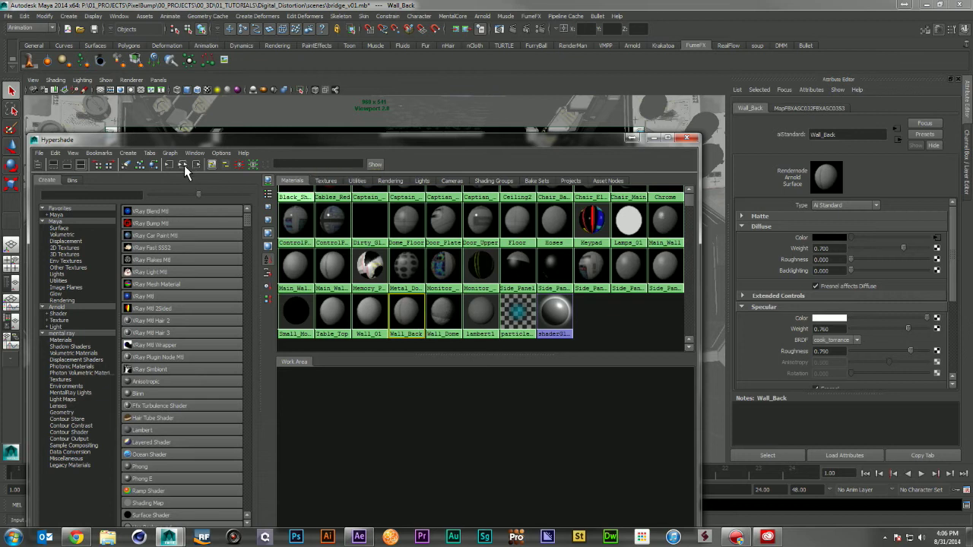
{"action": "left_click", "coordinate": [184, 165]}
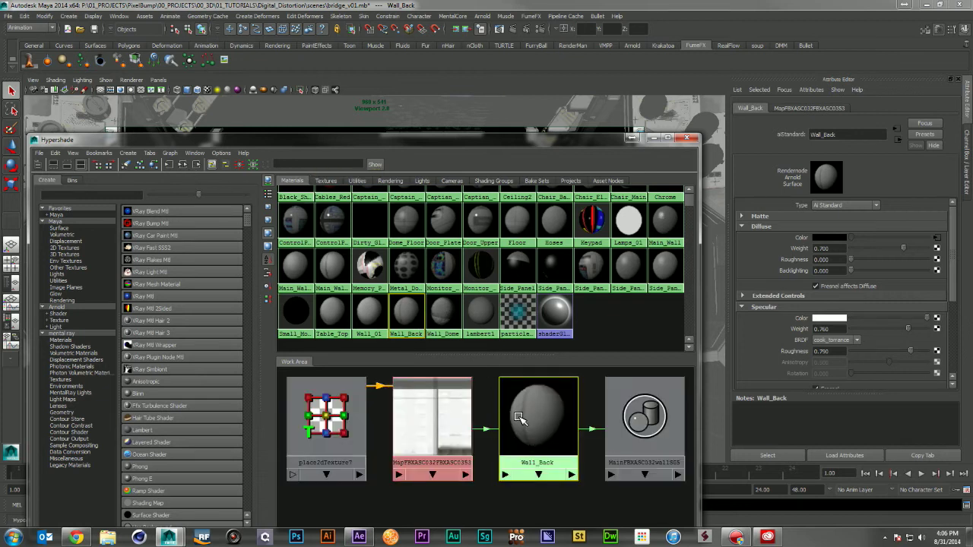
{"action": "left_click_drag", "start_coordinate": [605, 139], "coordinate": [593, 96]}
Review Wall_Back's aiStandard attributes, expanding and collapsing Reflection, then switch to the Arnold docs.
{"action": "scroll", "coordinate": [890, 274], "scroll_direction": "down", "scroll_amount": 3}
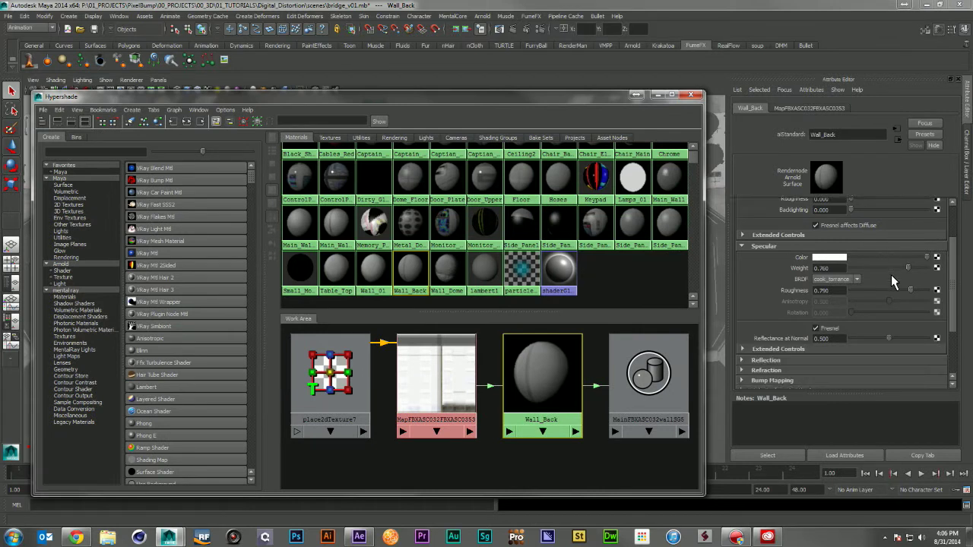
{"action": "scroll", "coordinate": [779, 248], "scroll_direction": "up", "scroll_amount": 1}
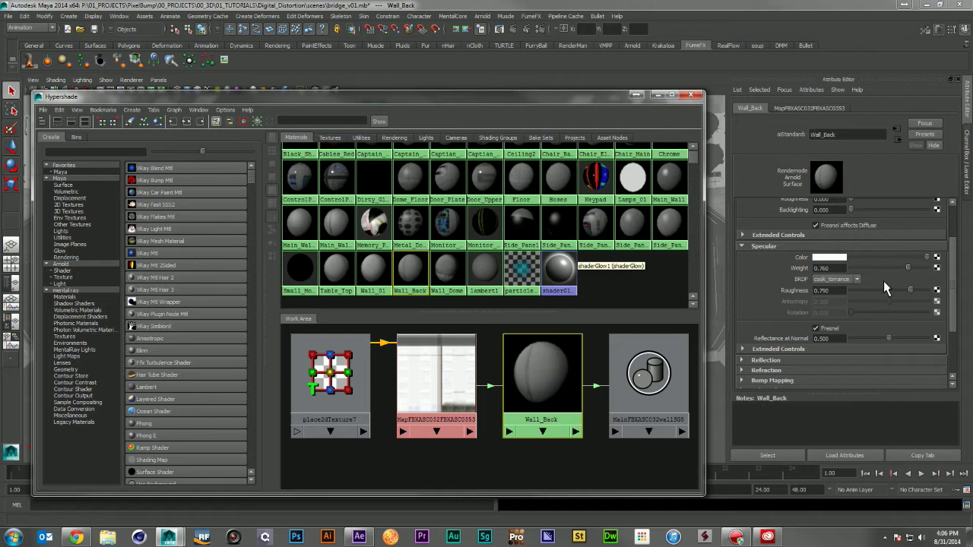
{"action": "scroll", "coordinate": [822, 292], "scroll_direction": "down", "scroll_amount": 1}
{"action": "left_click", "coordinate": [743, 329]}
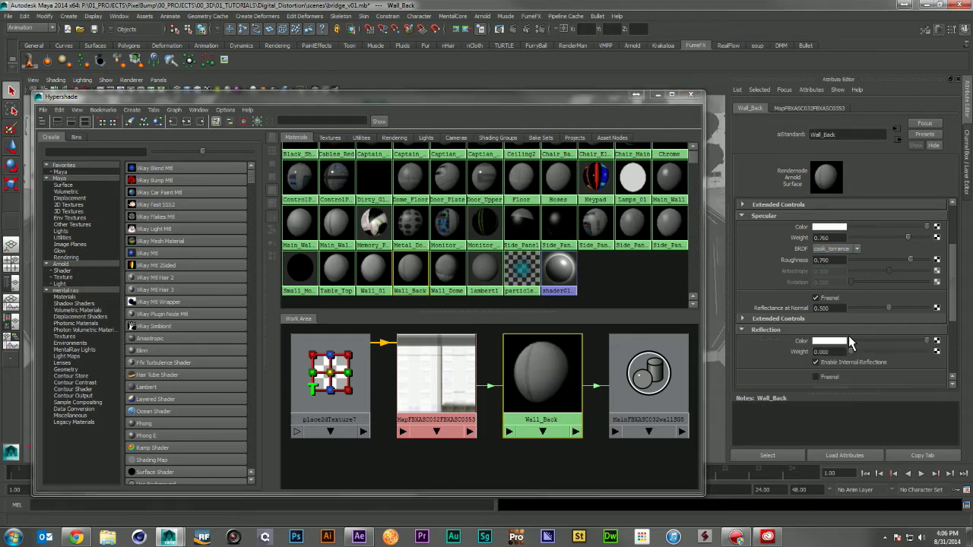
{"action": "left_click", "coordinate": [742, 329]}
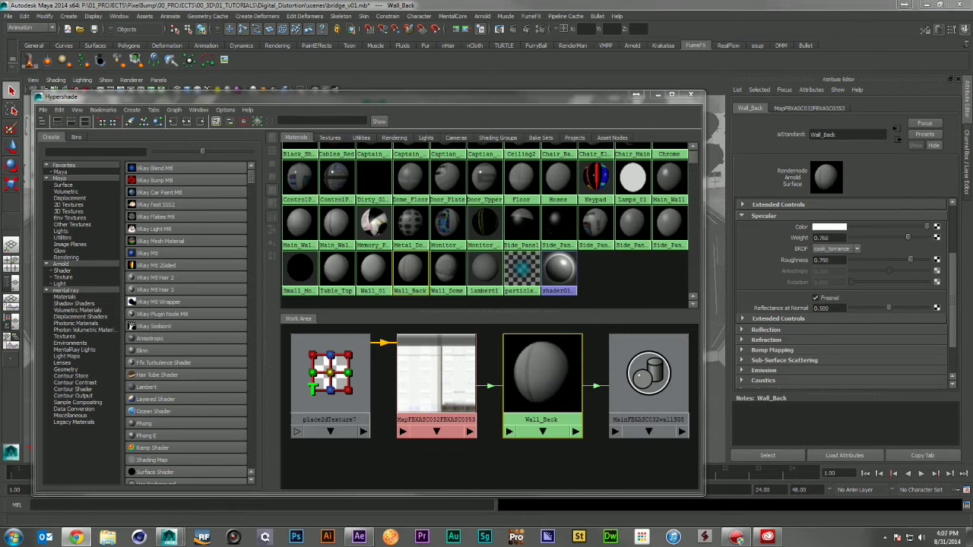
{"action": "key", "text": "alt+Tab"}
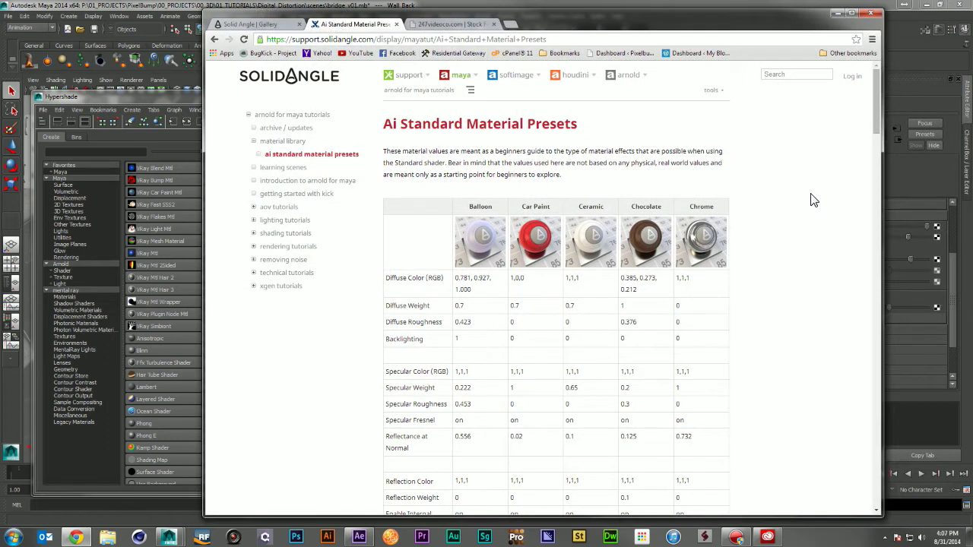
Look through the Arnold material library page, then return to Ai Standard Material Presets.
{"action": "scroll", "coordinate": [814, 200], "scroll_direction": "down", "scroll_amount": 3}
{"action": "scroll", "coordinate": [814, 200], "scroll_direction": "up", "scroll_amount": 3}
{"action": "left_click", "coordinate": [283, 141]}
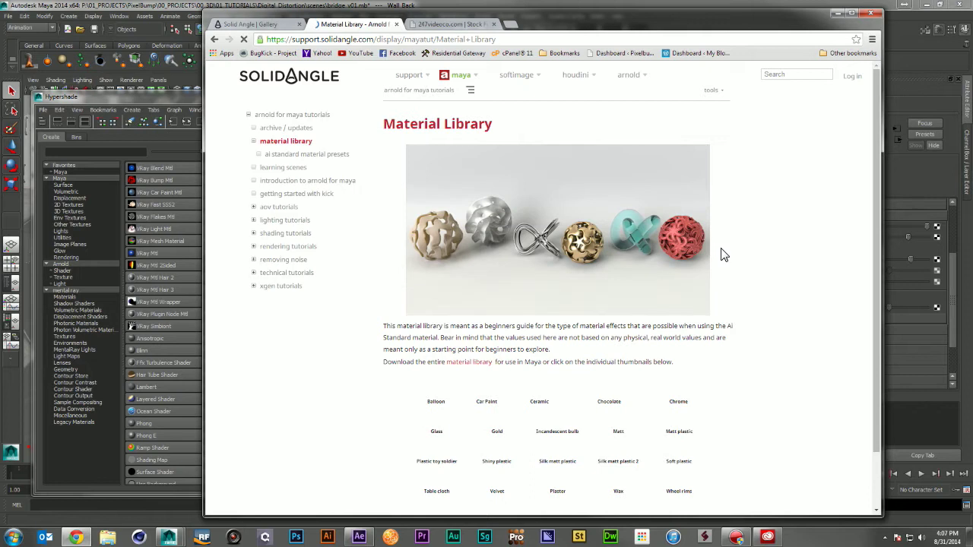
{"action": "scroll", "coordinate": [734, 263], "scroll_direction": "down", "scroll_amount": 3}
{"action": "scroll", "coordinate": [736, 263], "scroll_direction": "down", "scroll_amount": 2}
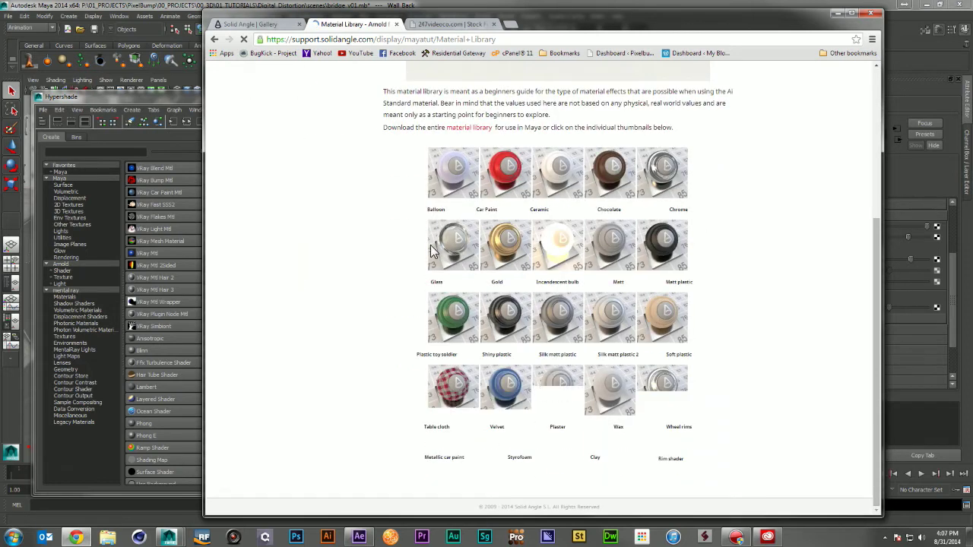
{"action": "scroll", "coordinate": [701, 403], "scroll_direction": "down", "scroll_amount": 1}
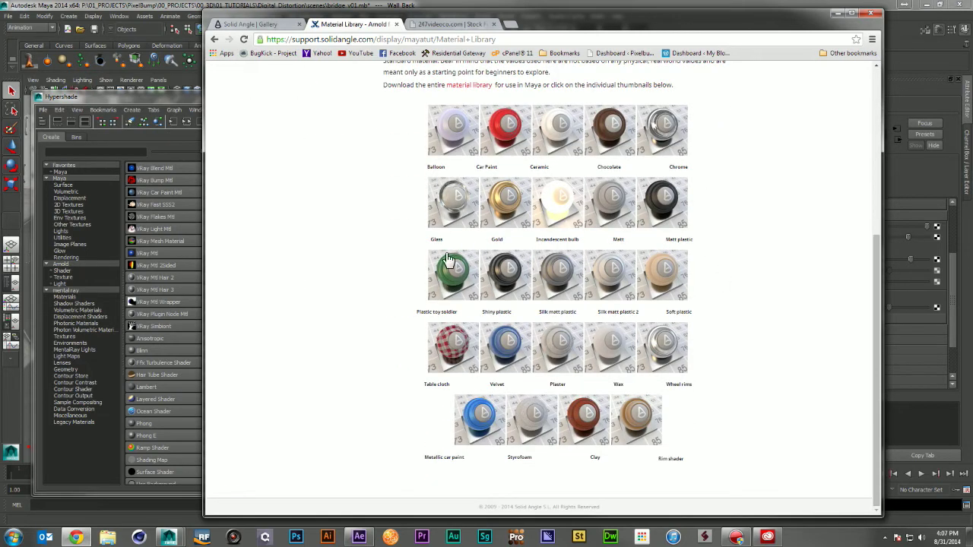
{"action": "scroll", "coordinate": [476, 160], "scroll_direction": "up", "scroll_amount": 6}
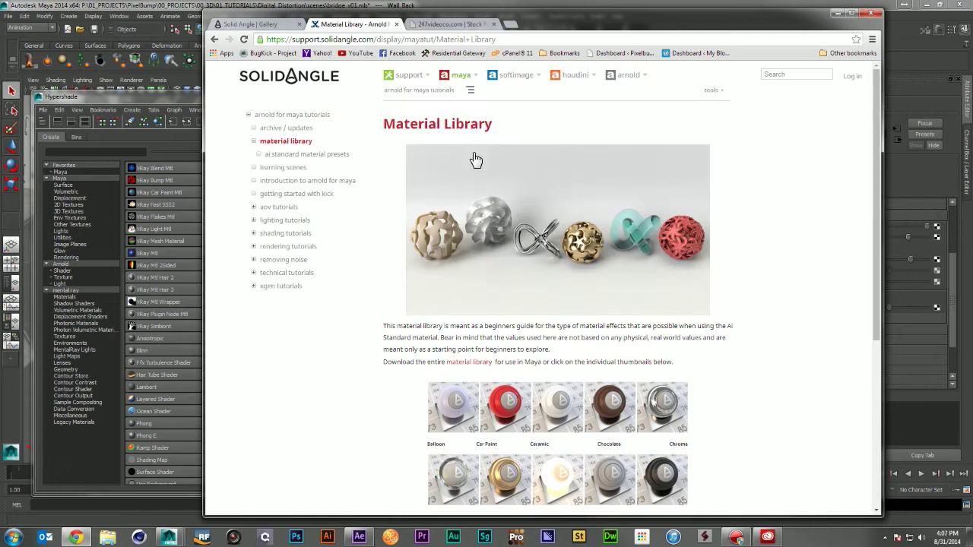
{"action": "left_click", "coordinate": [348, 158]}
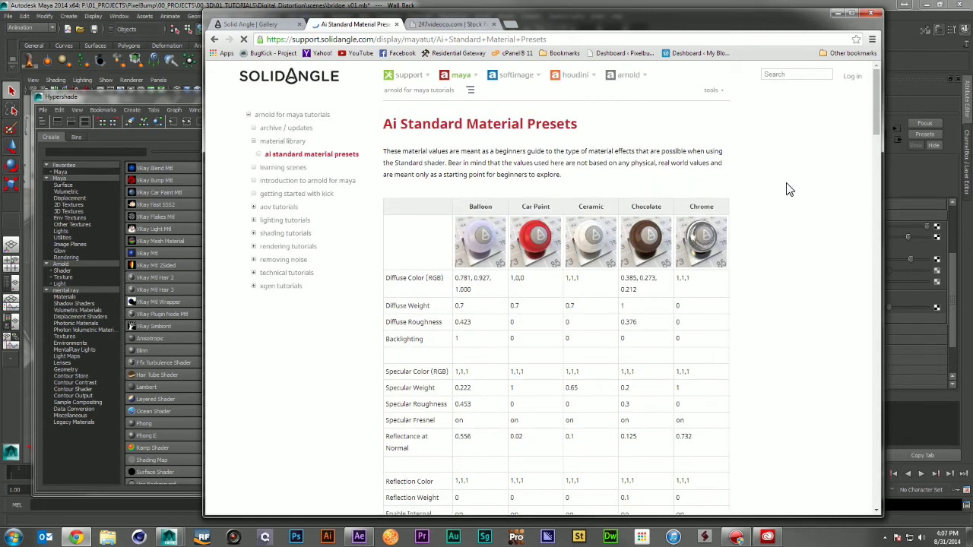
Scroll to the Matt Plastic, Metallic Car Paint and Silk Matt Plastic preset values, then return to Maya.
{"action": "scroll", "coordinate": [786, 188], "scroll_direction": "down", "scroll_amount": 2}
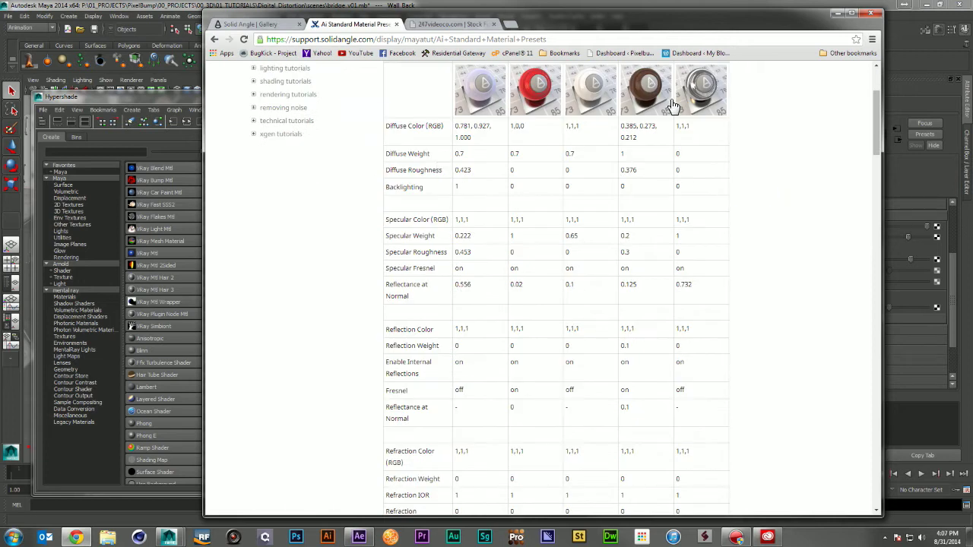
{"action": "scroll", "coordinate": [714, 114], "scroll_direction": "up", "scroll_amount": 2}
{"action": "scroll", "coordinate": [707, 190], "scroll_direction": "down", "scroll_amount": 2}
{"action": "scroll", "coordinate": [688, 490], "scroll_direction": "down", "scroll_amount": 3}
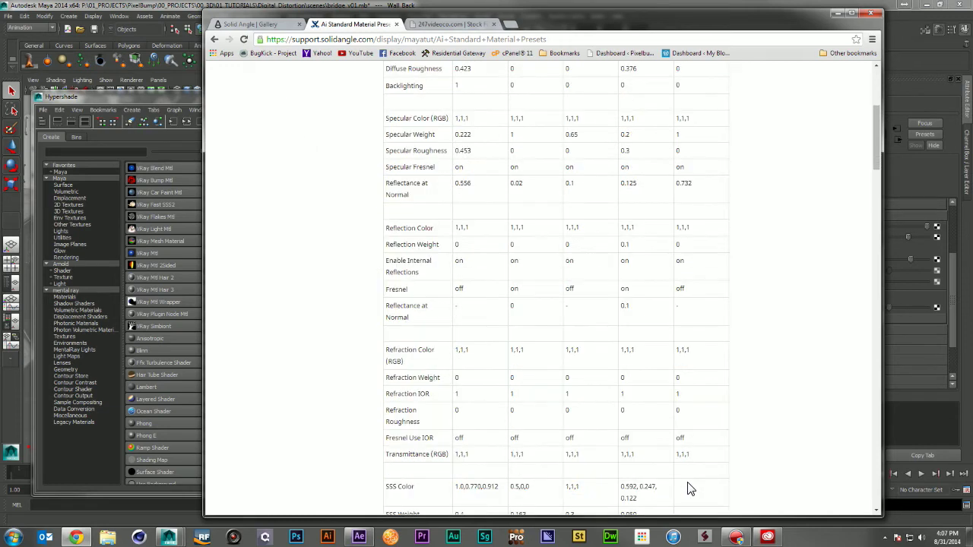
{"action": "scroll", "coordinate": [790, 273], "scroll_direction": "up", "scroll_amount": 3}
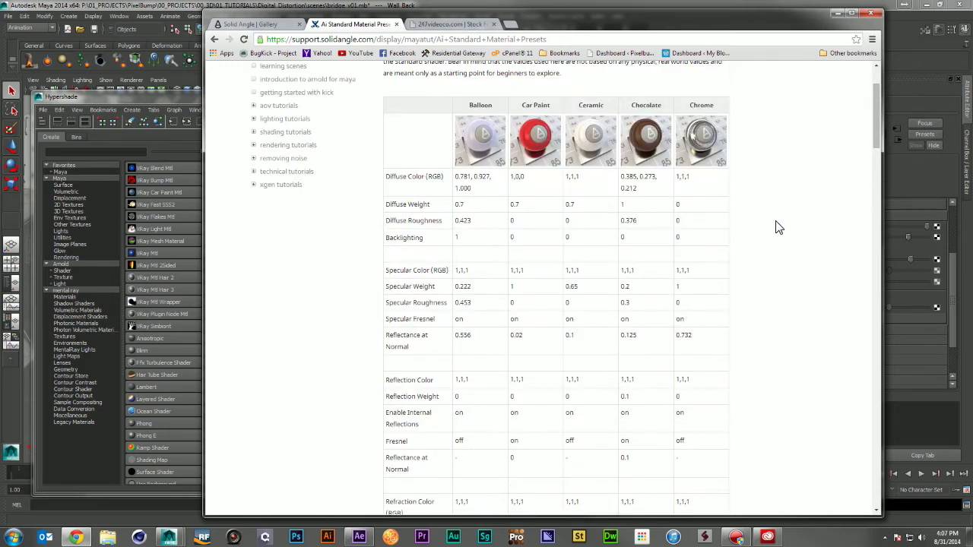
{"action": "scroll", "coordinate": [729, 177], "scroll_direction": "down", "scroll_amount": 10}
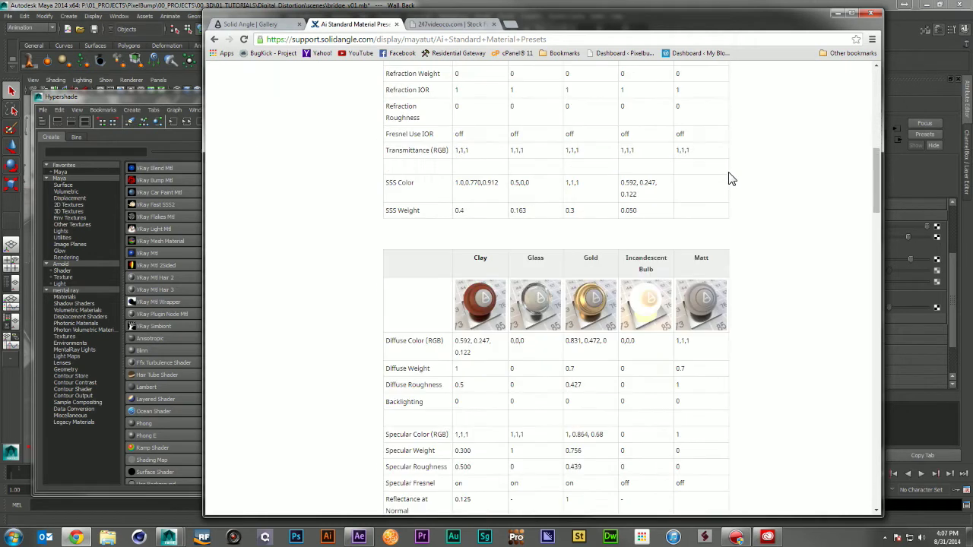
{"action": "scroll", "coordinate": [729, 178], "scroll_direction": "down", "scroll_amount": 10}
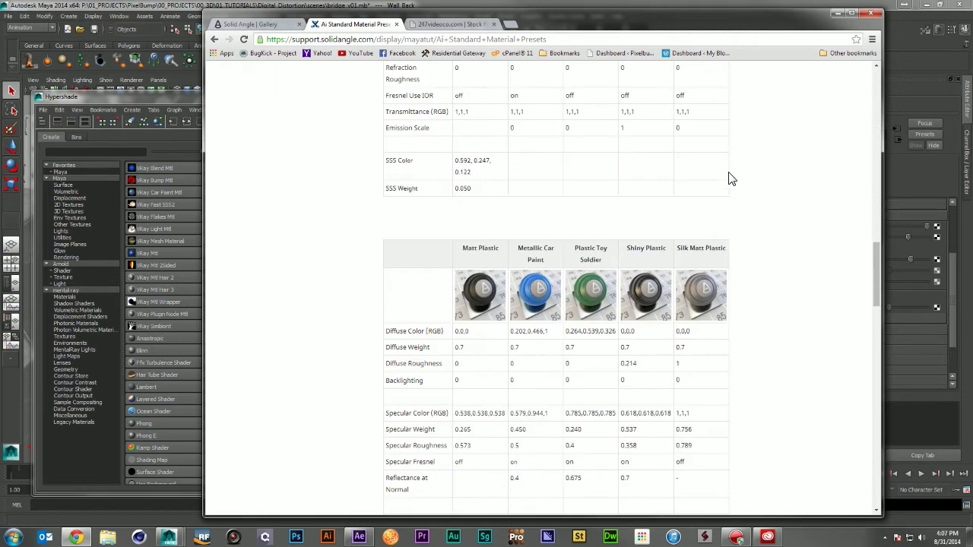
{"action": "left_click_drag", "start_coordinate": [690, 28], "coordinate": [747, 27]}
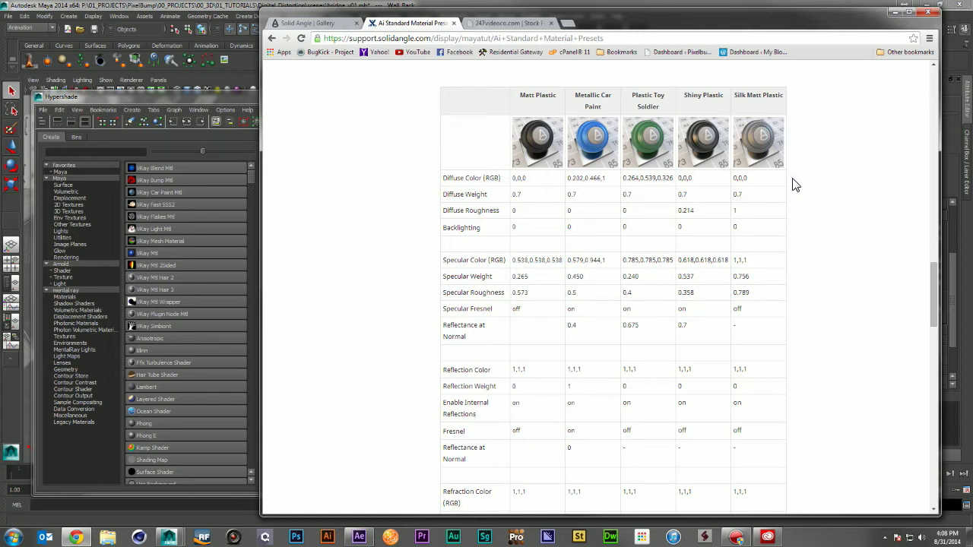
{"action": "scroll", "coordinate": [796, 184], "scroll_direction": "down", "scroll_amount": 1}
{"action": "key", "text": "alt+Tab"}
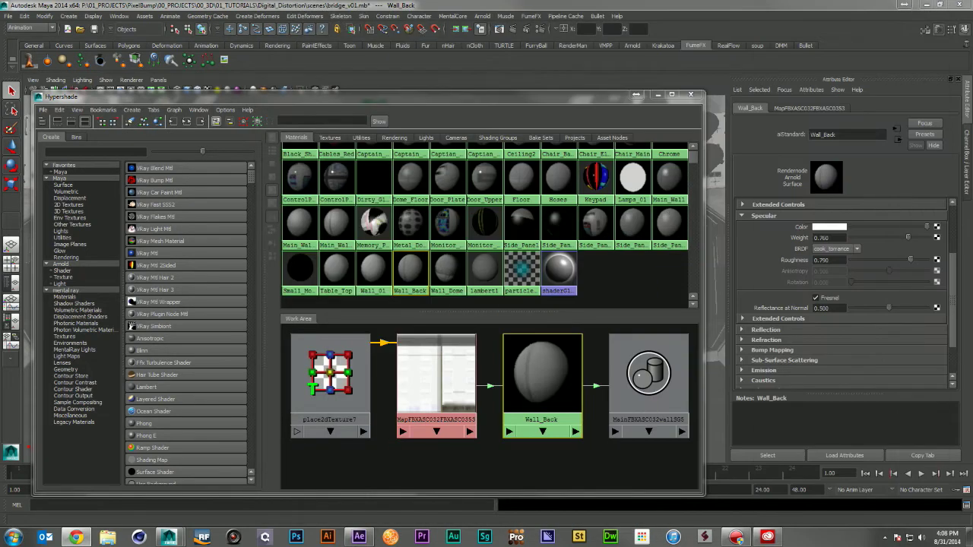
Sweep Wall_Back's specular roughness near zero and back up to 0.793, then expand Reflection.
{"action": "left_click_drag", "start_coordinate": [841, 237], "coordinate": [788, 242]}
{"action": "left_click", "coordinate": [832, 260]}
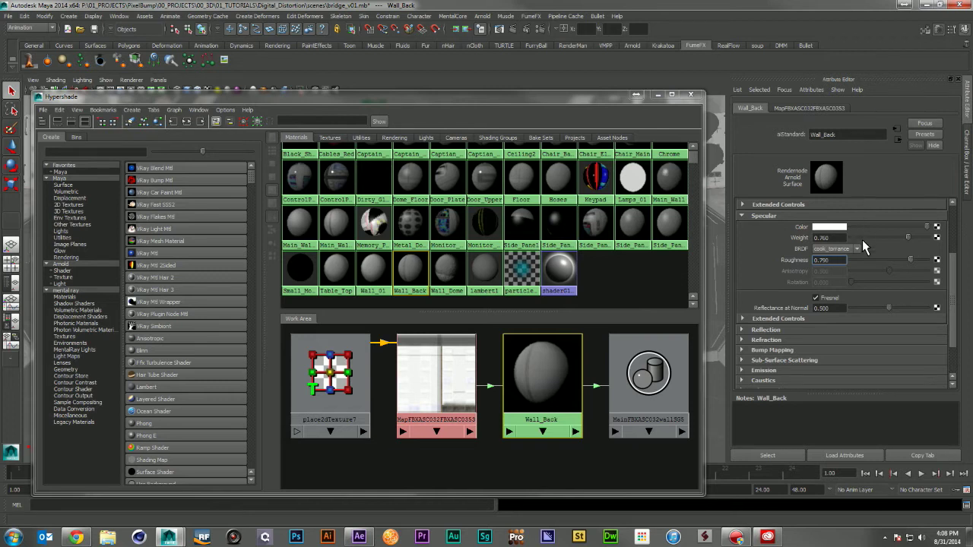
{"action": "left_click_drag", "start_coordinate": [874, 261], "coordinate": [868, 261]}
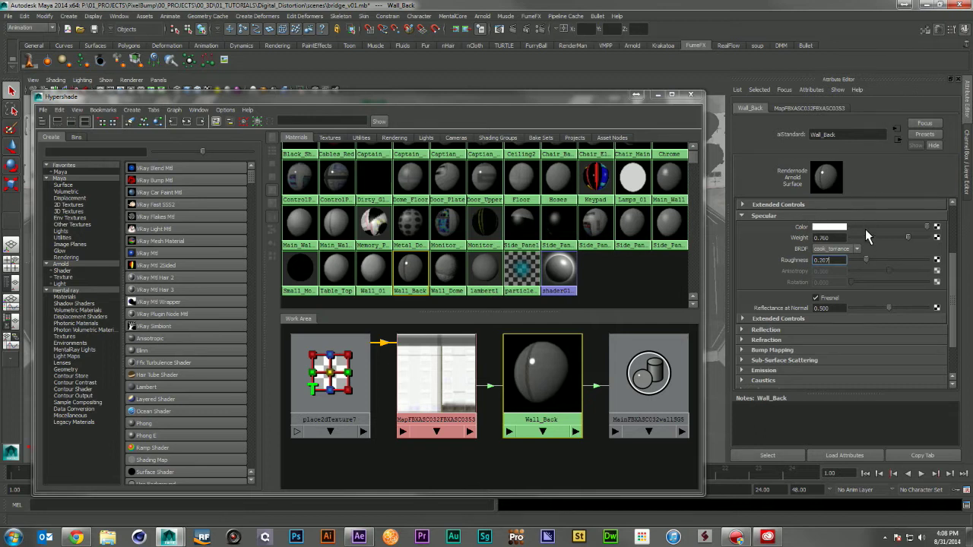
{"action": "left_click", "coordinate": [853, 260]}
{"action": "left_click_drag", "start_coordinate": [862, 262], "coordinate": [910, 265]}
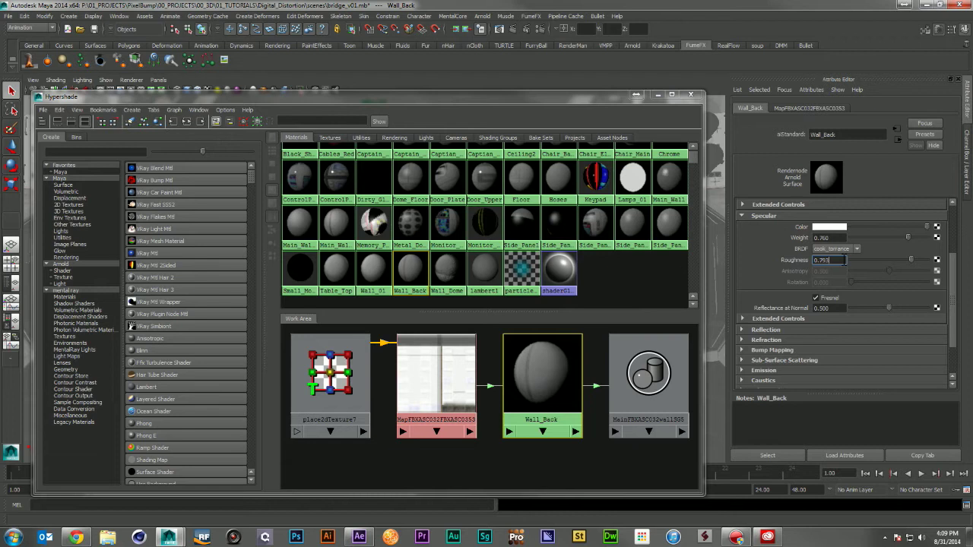
{"action": "left_click", "coordinate": [766, 330]}
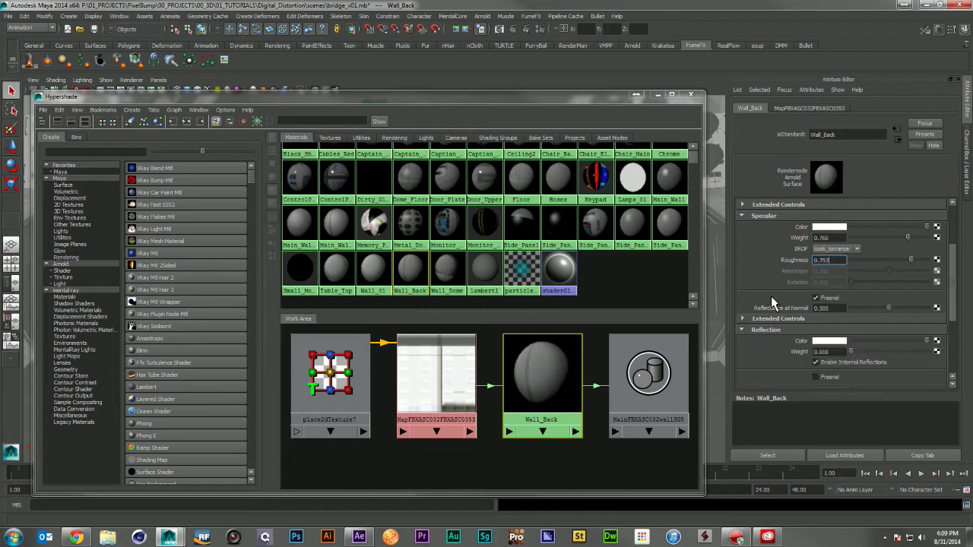
Expand Wall_Back's Refraction section and review its settings: weight 0.000, IOR 1.000.
{"action": "scroll", "coordinate": [771, 297], "scroll_direction": "down", "scroll_amount": 2}
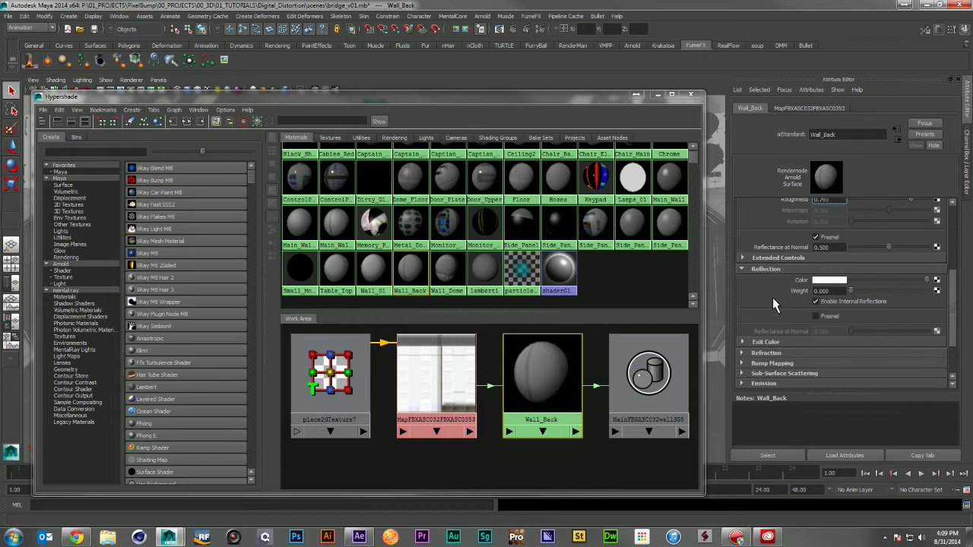
{"action": "scroll", "coordinate": [775, 304], "scroll_direction": "up", "scroll_amount": 2}
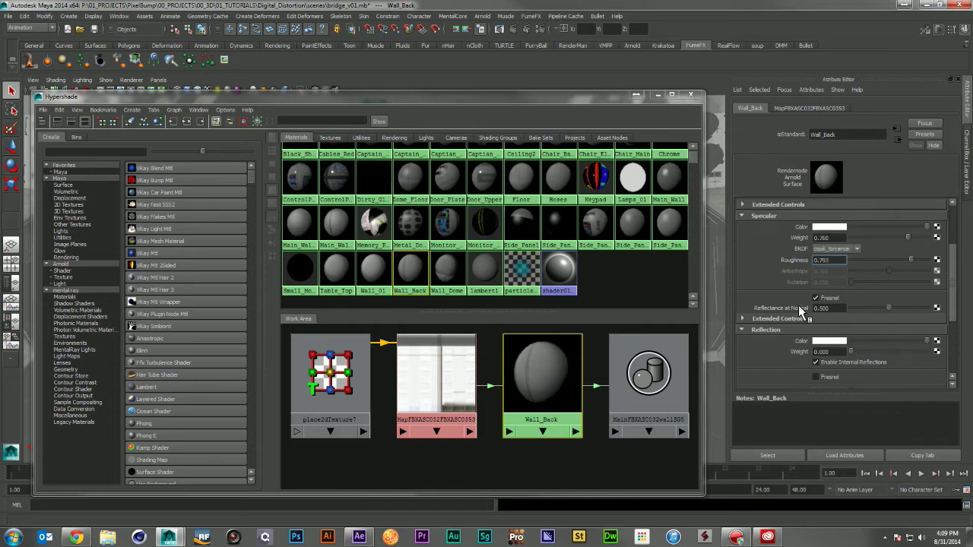
{"action": "scroll", "coordinate": [829, 319], "scroll_direction": "down", "scroll_amount": 3}
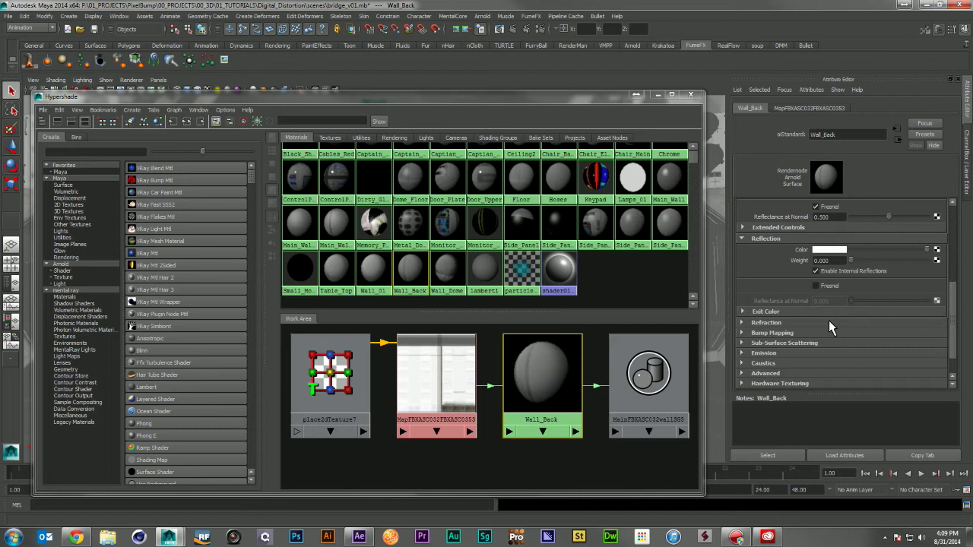
{"action": "left_click", "coordinate": [829, 319]}
{"action": "scroll", "coordinate": [842, 306], "scroll_direction": "down", "scroll_amount": 2}
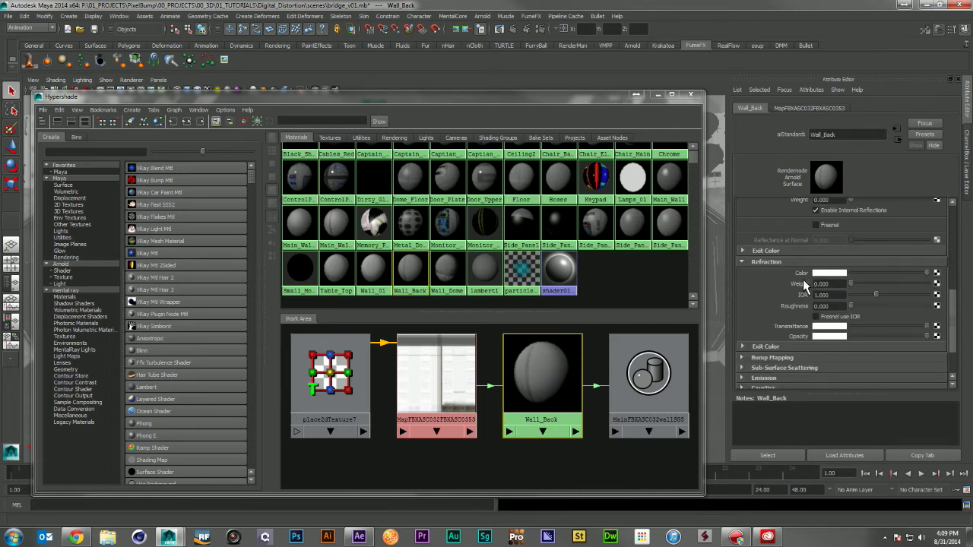
{"action": "scroll", "coordinate": [803, 279], "scroll_direction": "up", "scroll_amount": 5}
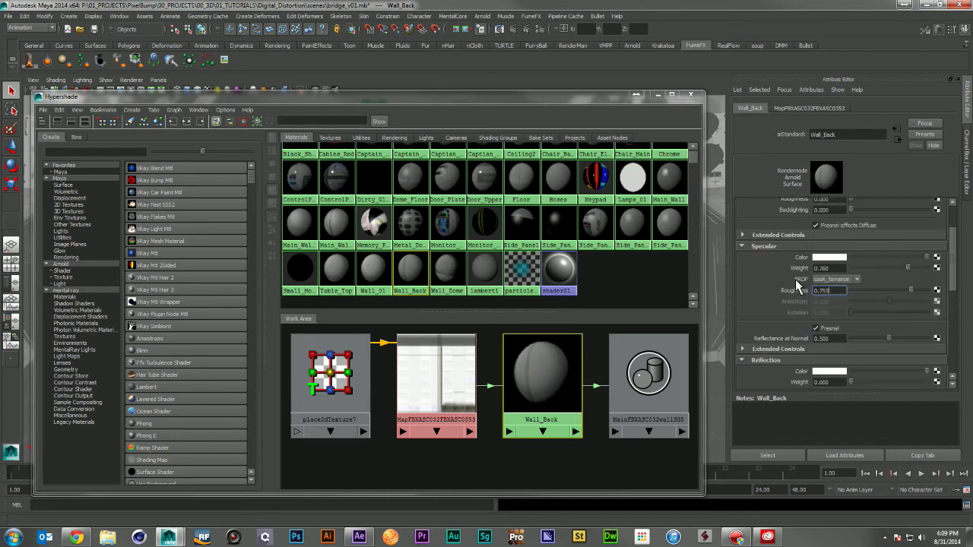
{"action": "scroll", "coordinate": [797, 286], "scroll_direction": "up", "scroll_amount": 2}
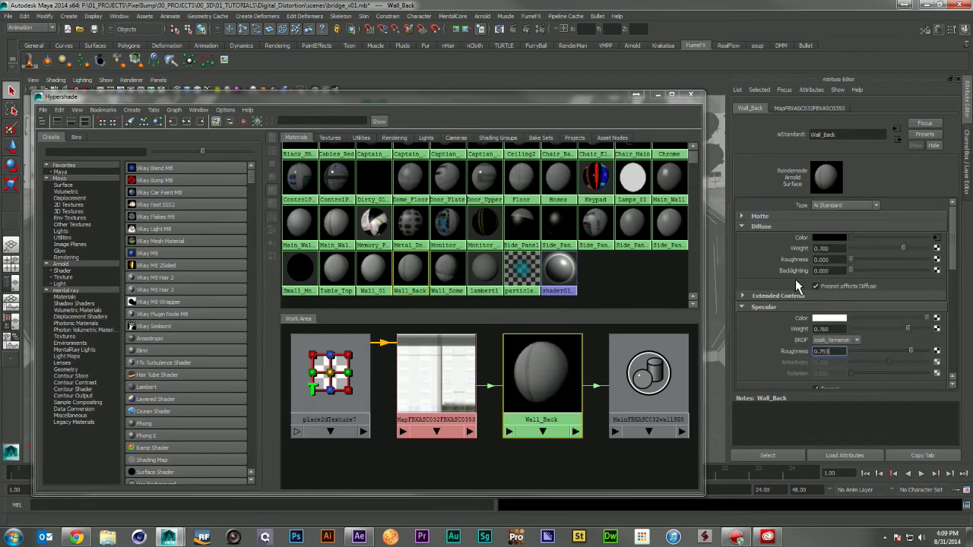
{"action": "scroll", "coordinate": [795, 278], "scroll_direction": "down", "scroll_amount": 4}
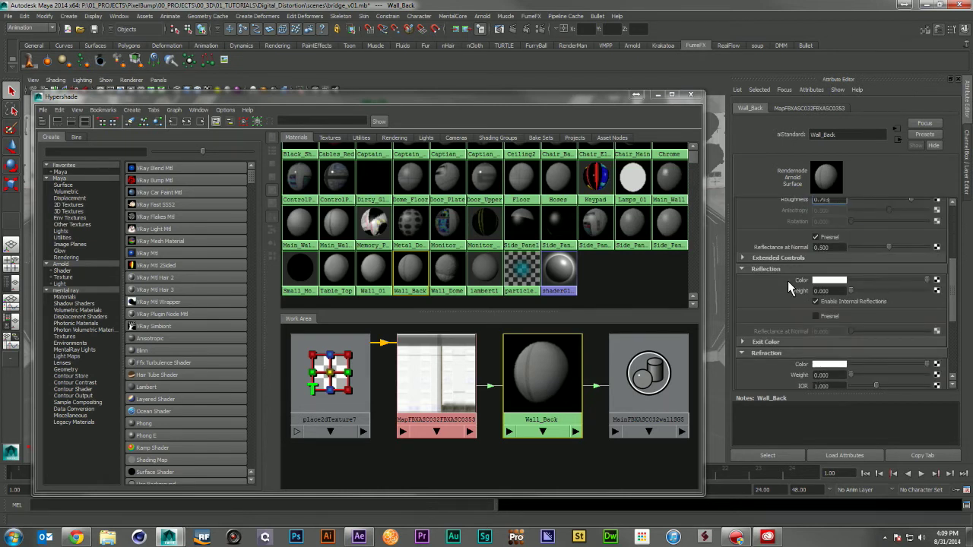
{"action": "scroll", "coordinate": [789, 286], "scroll_direction": "up", "scroll_amount": 4}
{"action": "scroll", "coordinate": [777, 260], "scroll_direction": "down", "scroll_amount": 6}
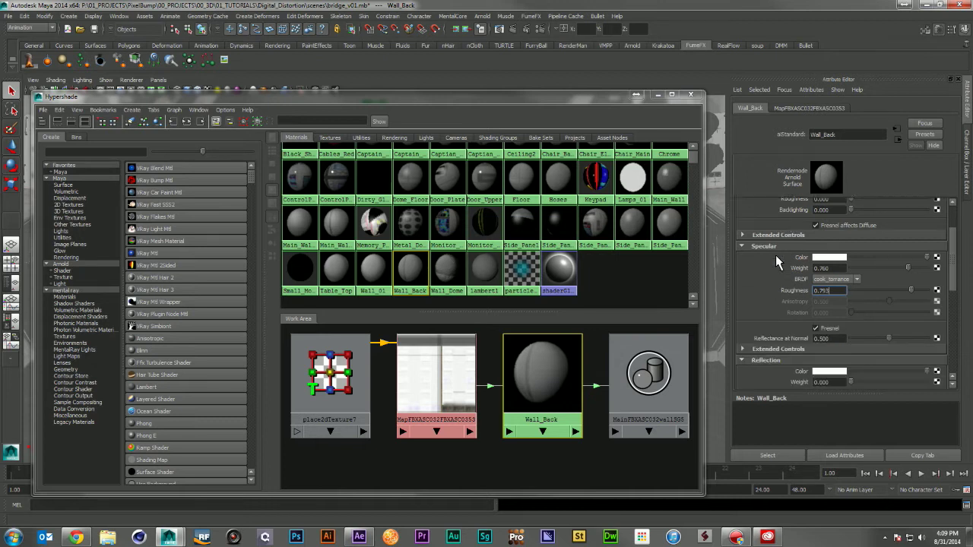
{"action": "scroll", "coordinate": [776, 260], "scroll_direction": "up", "scroll_amount": 6}
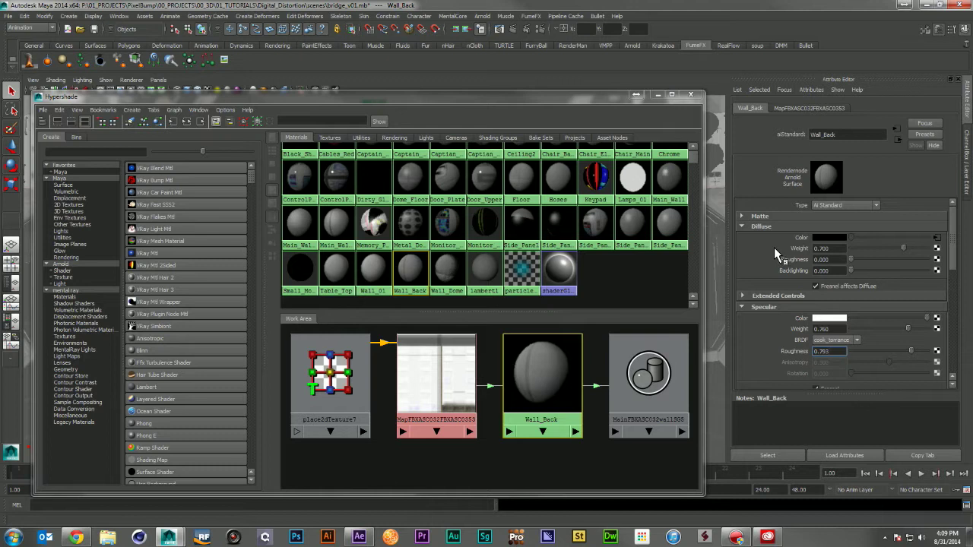
{"action": "scroll", "coordinate": [774, 247], "scroll_direction": "down", "scroll_amount": 7}
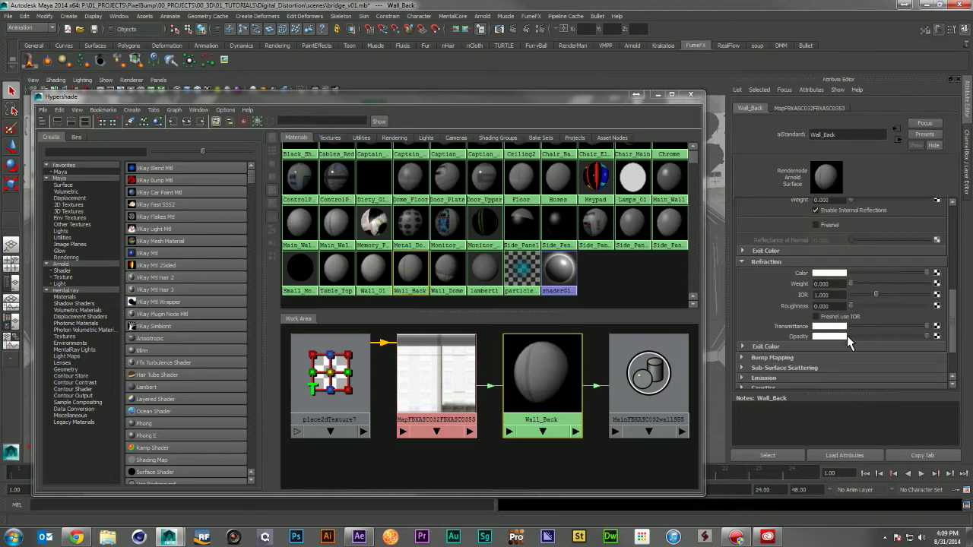
Dim Wall_Back's opacity as a test, then restore it to full white.
{"action": "mouse_move", "coordinate": [850, 336]}
{"action": "left_mouse_down"}
{"action": "mouse_move", "coordinate": [901, 336]}
{"action": "mouse_move", "coordinate": [855, 341]}
{"action": "left_mouse_up"}
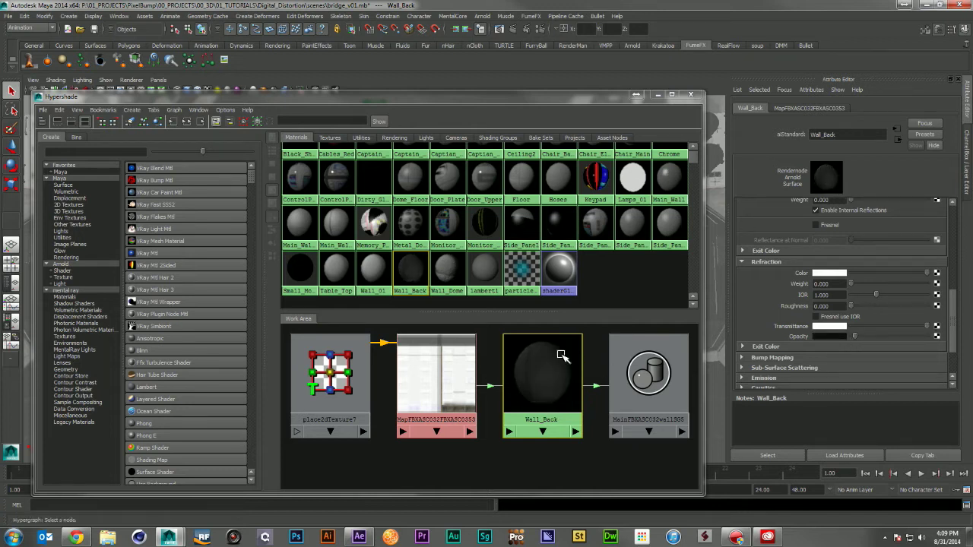
{"action": "mouse_move", "coordinate": [865, 337]}
{"action": "left_mouse_down"}
{"action": "mouse_move", "coordinate": [893, 340]}
{"action": "mouse_move", "coordinate": [860, 340]}
{"action": "left_mouse_up"}
{"action": "left_click_drag", "start_coordinate": [882, 341], "coordinate": [940, 342]}
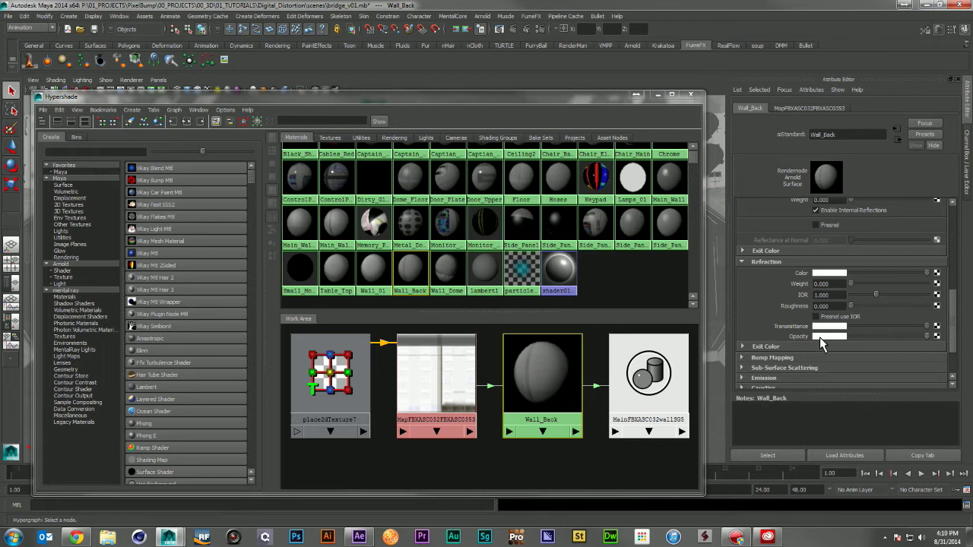
{"action": "scroll", "coordinate": [684, 280], "scroll_direction": "up", "scroll_amount": 2}
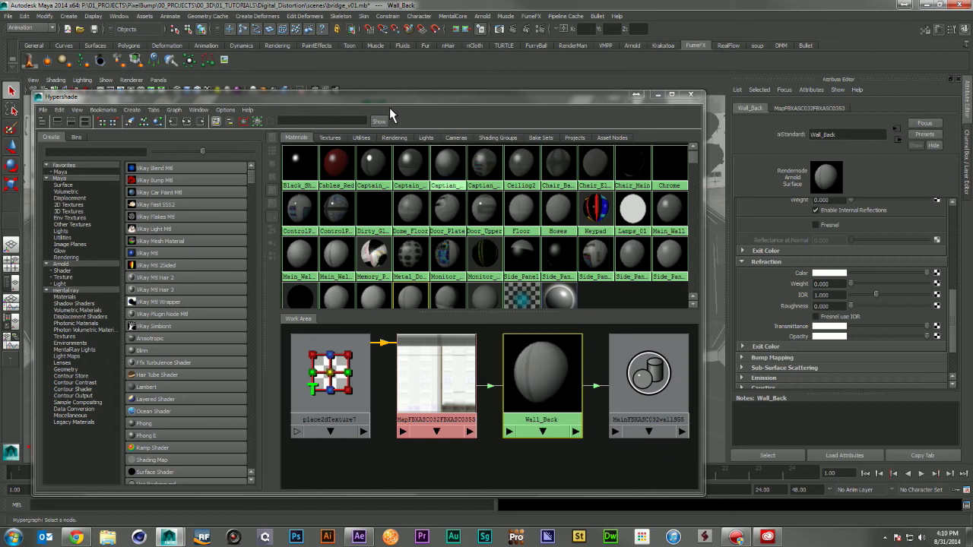
Close the Hypershade and open the Outliner listing the scene's cameras and lights.
{"action": "left_click_drag", "start_coordinate": [386, 98], "coordinate": [969, 132]}
{"action": "left_click", "coordinate": [798, 152]}
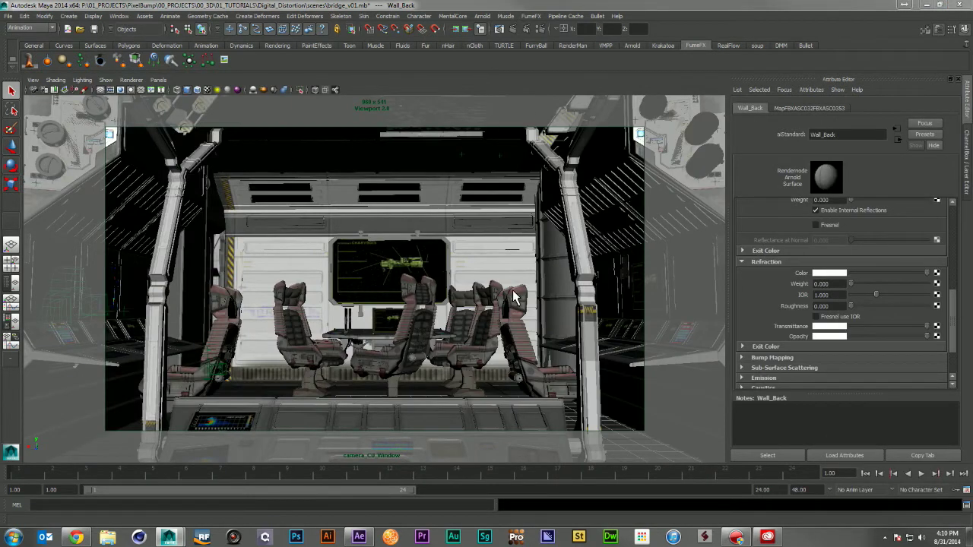
{"action": "left_click", "coordinate": [110, 96]}
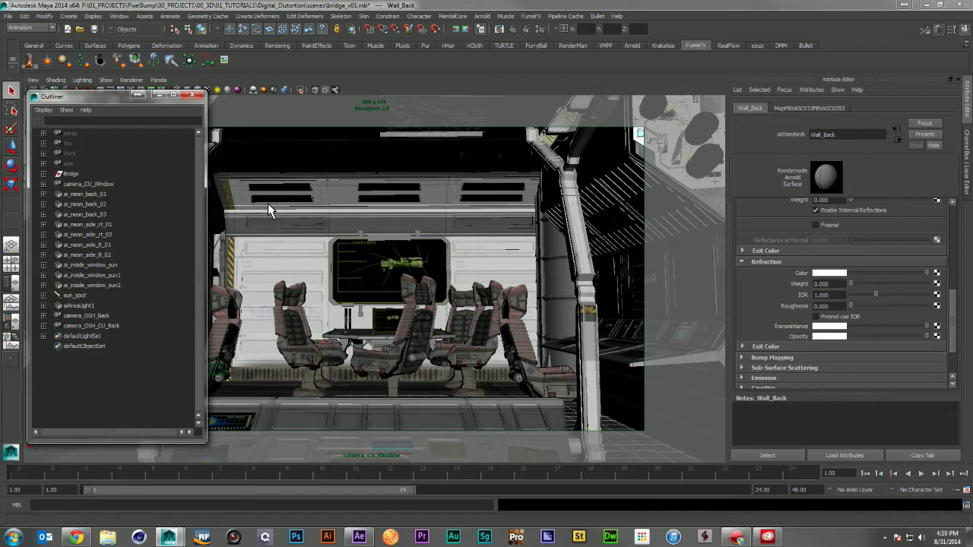
Inspect the neon and window area lights, ending on ai_inside_window_sun2, in a four-panel viewport.
{"action": "left_click", "coordinate": [76, 194]}
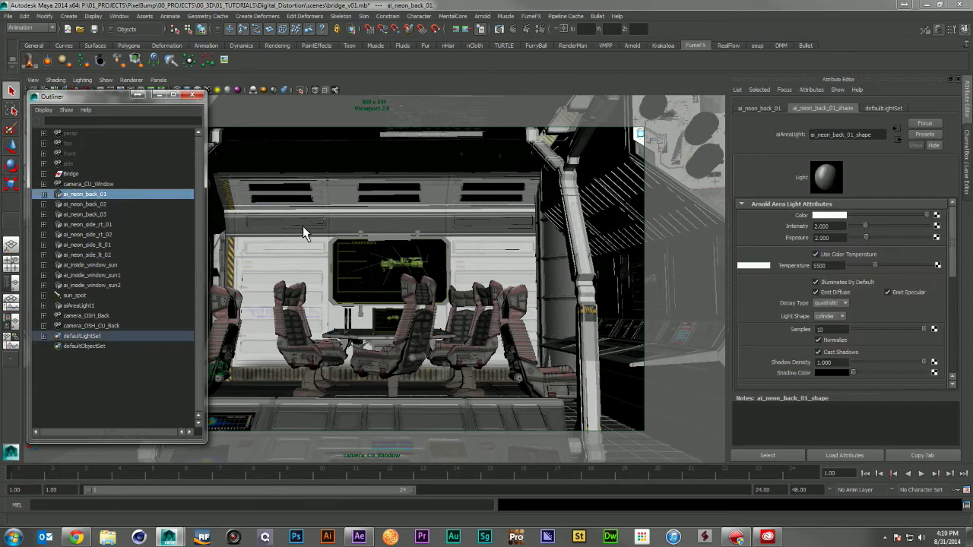
{"action": "left_click", "coordinate": [90, 213]}
{"action": "left_click", "coordinate": [91, 254]}
{"action": "left_click", "coordinate": [95, 274]}
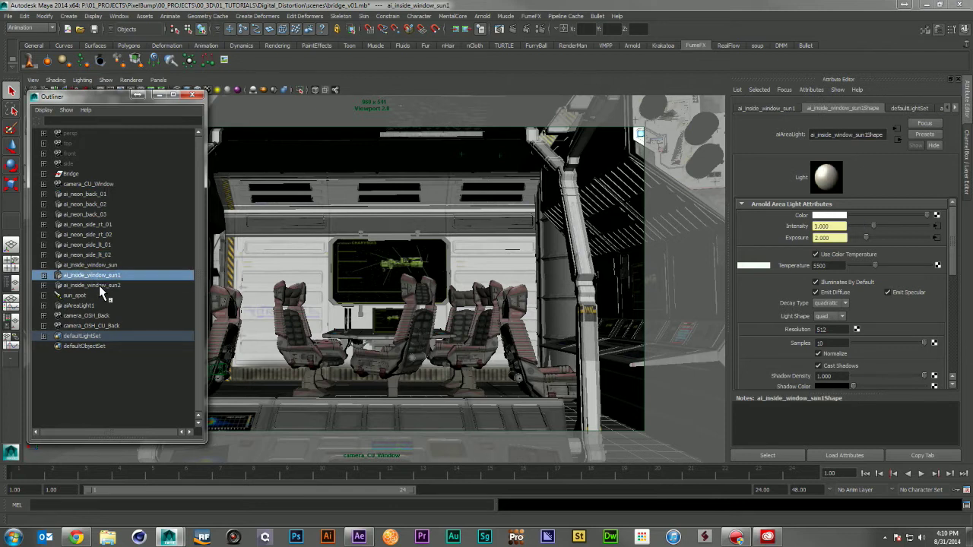
{"action": "left_click", "coordinate": [99, 285]}
{"action": "key", "text": "space"}
{"action": "scroll", "coordinate": [441, 370], "scroll_direction": "down", "scroll_amount": 5}
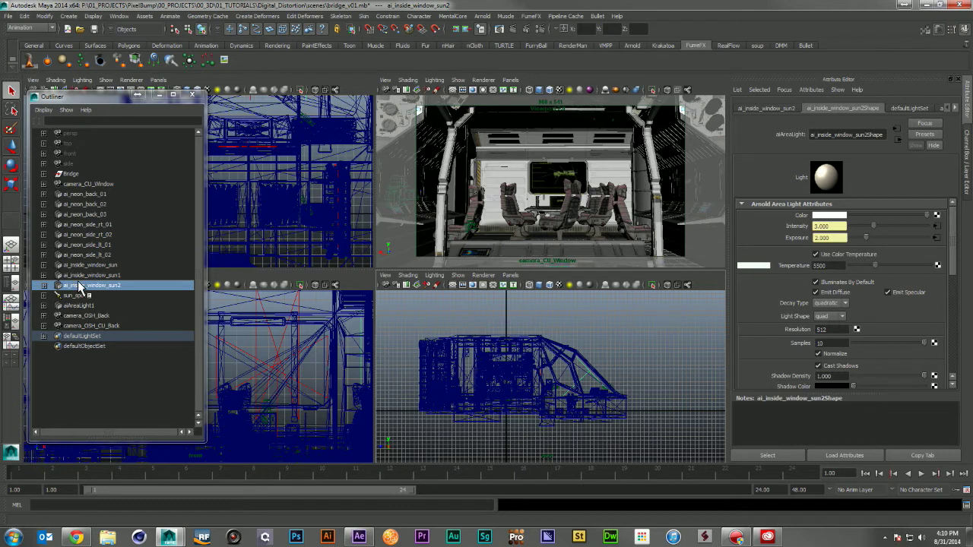
Inspect the sun_spot light's settings, comparing them with ai_neon_back_01.
{"action": "left_click", "coordinate": [72, 297]}
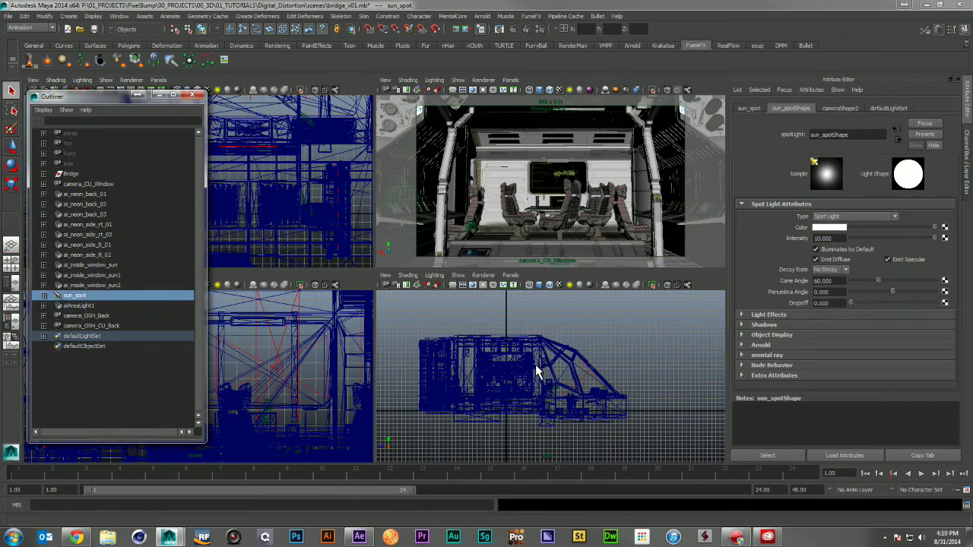
{"action": "scroll", "coordinate": [630, 387], "scroll_direction": "down", "scroll_amount": 4}
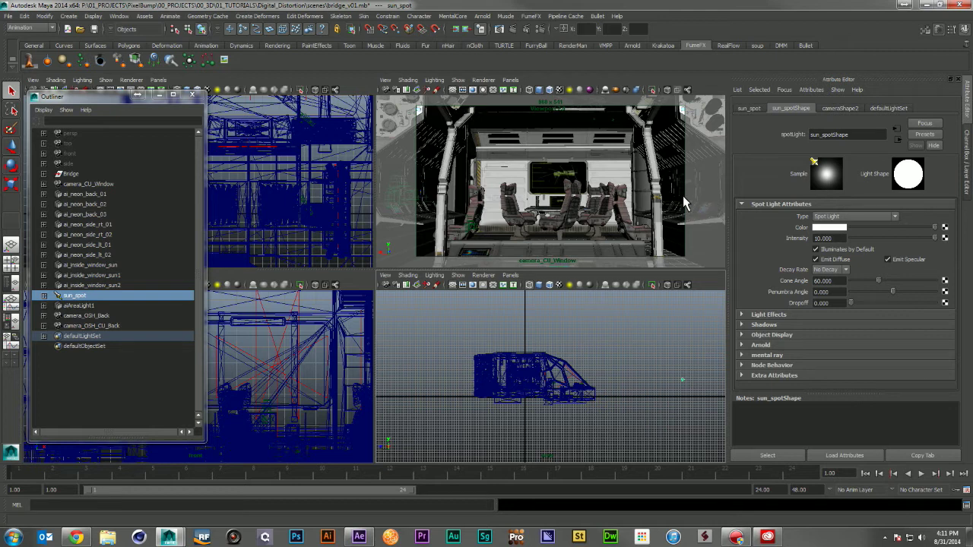
{"action": "left_click", "coordinate": [85, 194]}
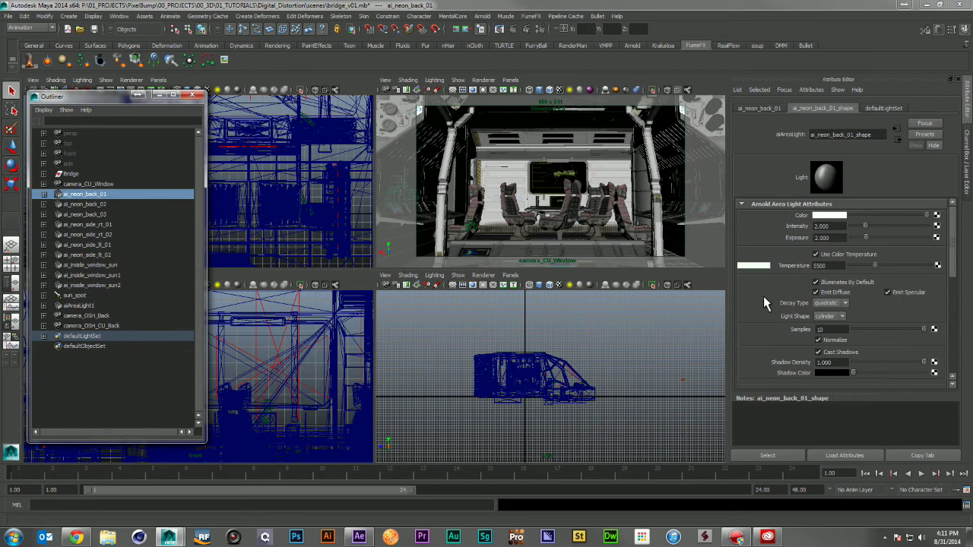
{"action": "scroll", "coordinate": [764, 295], "scroll_direction": "down", "scroll_amount": 3}
{"action": "scroll", "coordinate": [763, 295], "scroll_direction": "up", "scroll_amount": 3}
{"action": "left_click", "coordinate": [683, 379]}
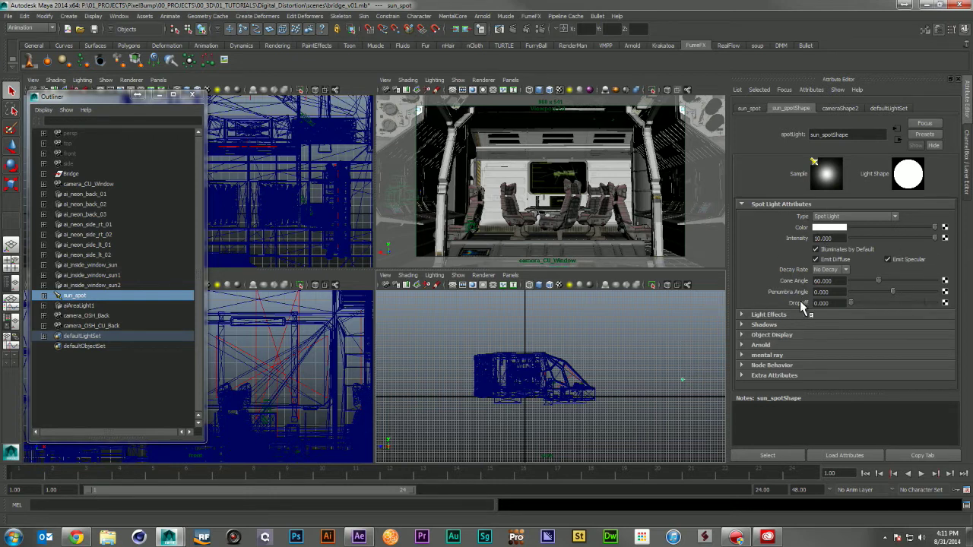
Experiment with sun_spot's Arnold temperature, trying 15000 and then retyping 4500.
{"action": "left_click", "coordinate": [762, 345]}
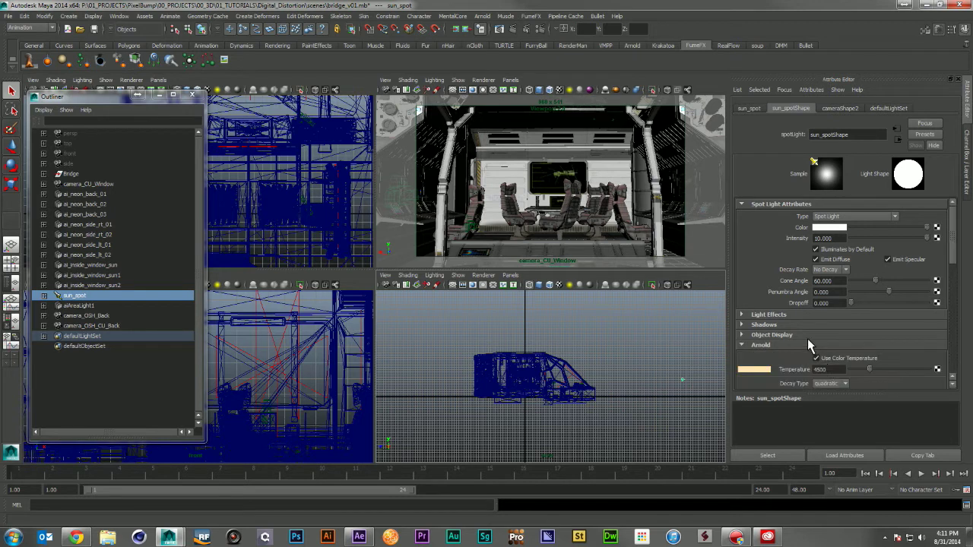
{"action": "scroll", "coordinate": [825, 332], "scroll_direction": "down", "scroll_amount": 3}
{"action": "scroll", "coordinate": [826, 333], "scroll_direction": "down", "scroll_amount": 3}
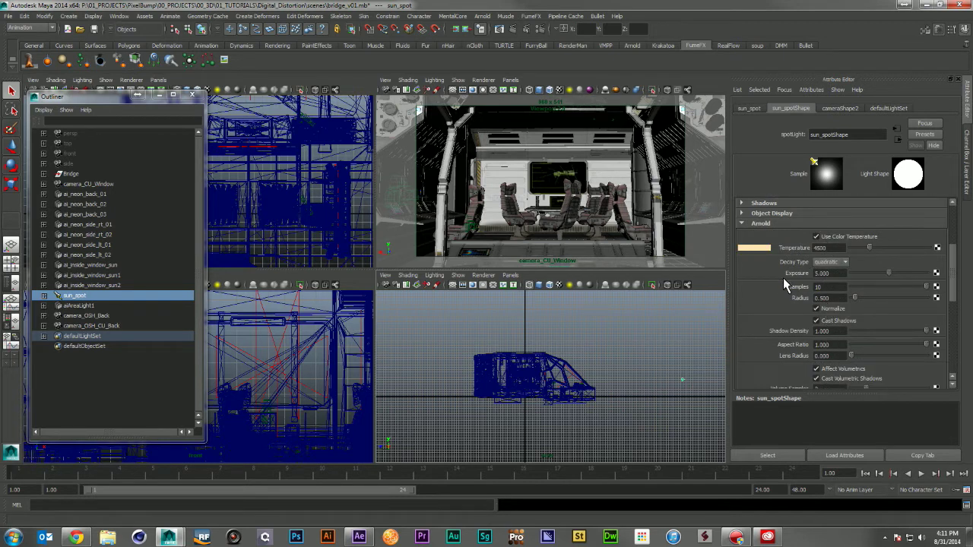
{"action": "scroll", "coordinate": [777, 387], "scroll_direction": "up", "scroll_amount": 6}
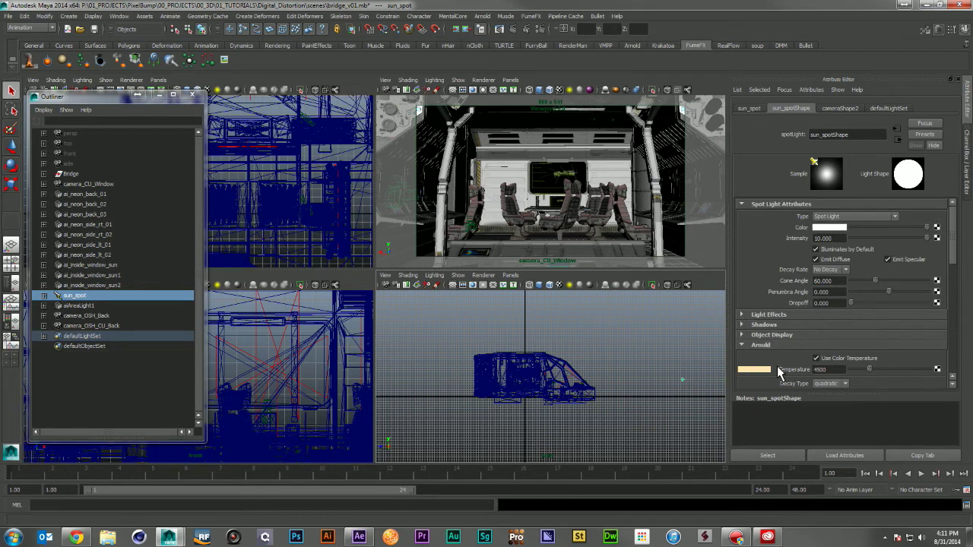
{"action": "scroll", "coordinate": [807, 256], "scroll_direction": "down", "scroll_amount": 6}
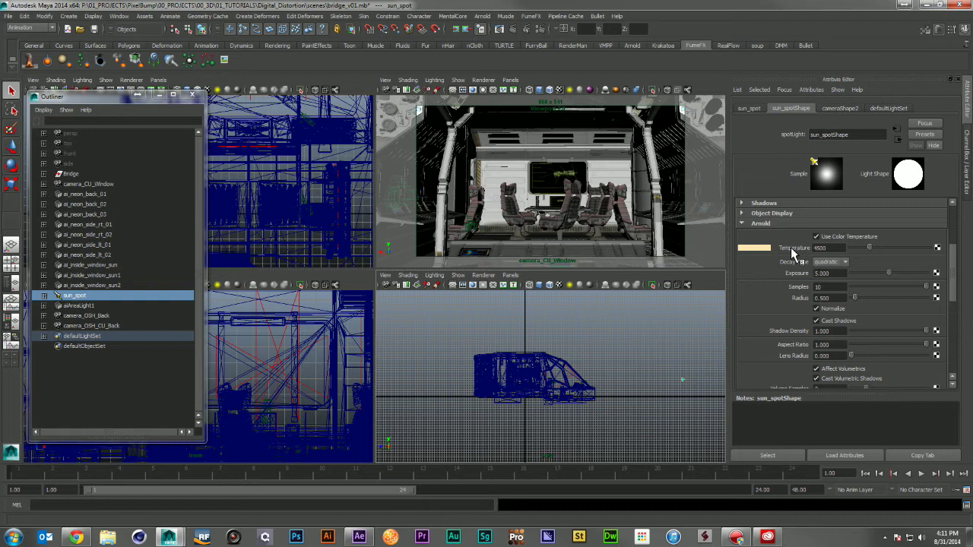
{"action": "left_click_drag", "start_coordinate": [864, 248], "coordinate": [845, 251]}
{"action": "double_click", "coordinate": [843, 250]}
{"action": "type", "text": "15000"}
{"action": "key", "text": "Return"}
{"action": "left_click_drag", "start_coordinate": [866, 247], "coordinate": [871, 247]}
{"action": "double_click", "coordinate": [821, 248]}
{"action": "type", "text": "4500"}
{"action": "left_click", "coordinate": [840, 273]}
Set sun_spot's Arnold exposure to 1, then return it to 5.
{"action": "scroll", "coordinate": [839, 278], "scroll_direction": "up", "scroll_amount": 4}
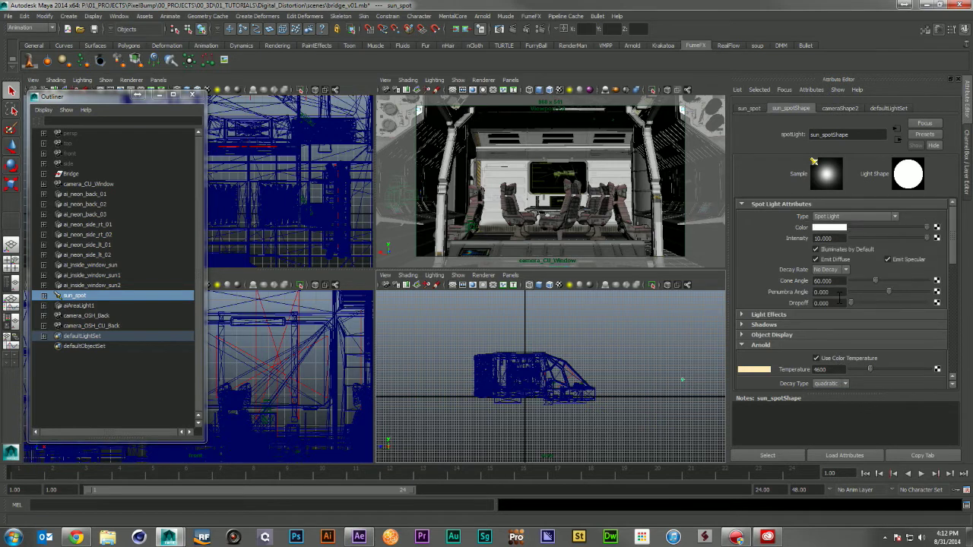
{"action": "scroll", "coordinate": [857, 291], "scroll_direction": "down", "scroll_amount": 3}
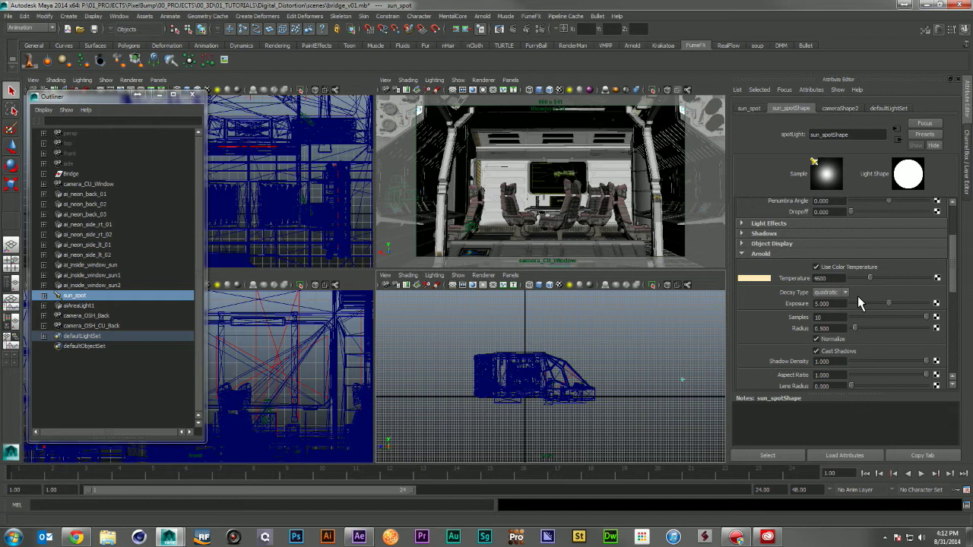
{"action": "scroll", "coordinate": [844, 314], "scroll_direction": "up", "scroll_amount": 2}
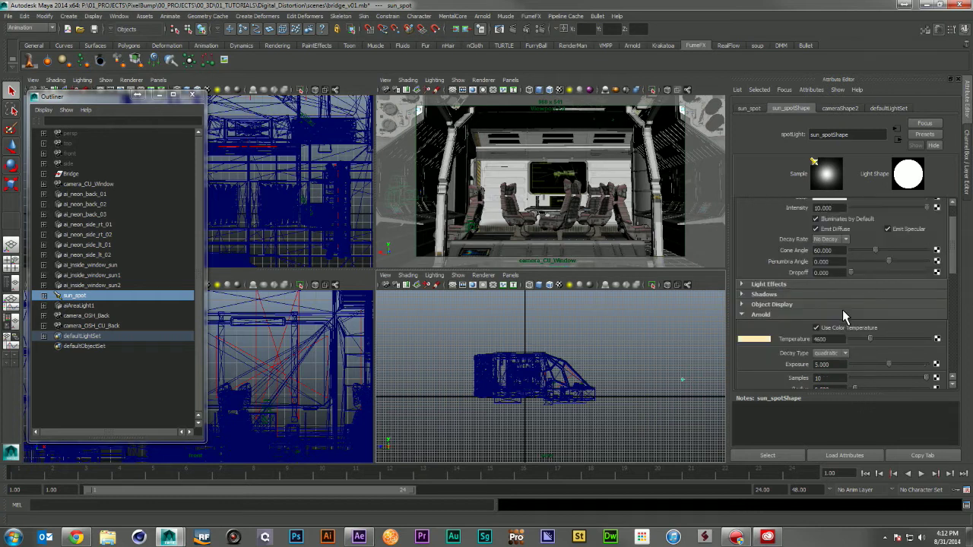
{"action": "scroll", "coordinate": [842, 309], "scroll_direction": "up", "scroll_amount": 1}
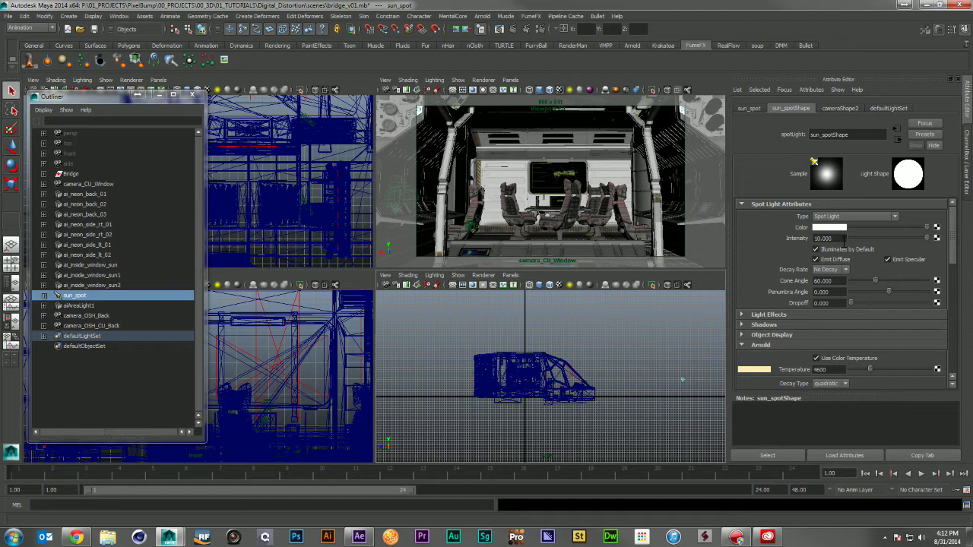
{"action": "scroll", "coordinate": [842, 304], "scroll_direction": "down", "scroll_amount": 3}
{"action": "double_click", "coordinate": [830, 303]}
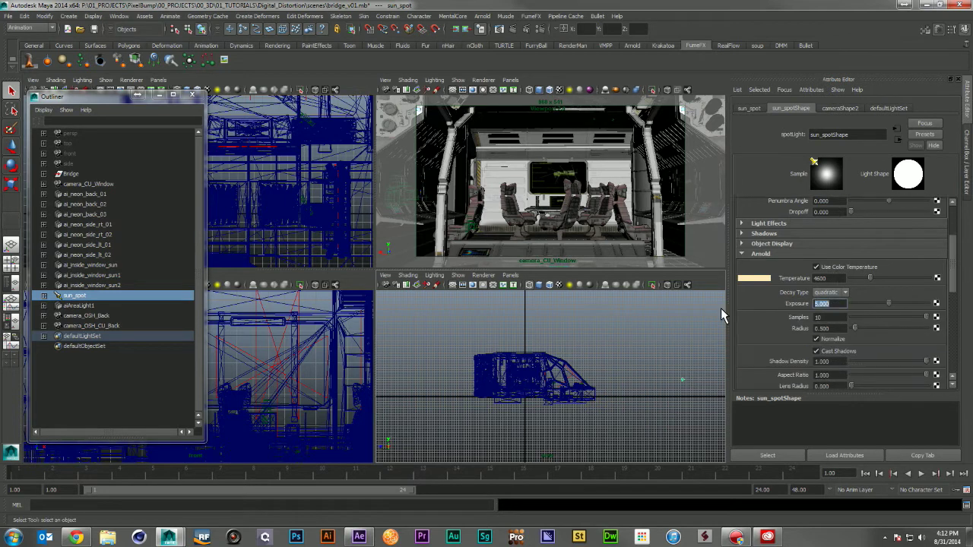
{"action": "type", "text": "1"}
{"action": "key", "text": "Return"}
{"action": "scroll", "coordinate": [832, 227], "scroll_direction": "up", "scroll_amount": 3}
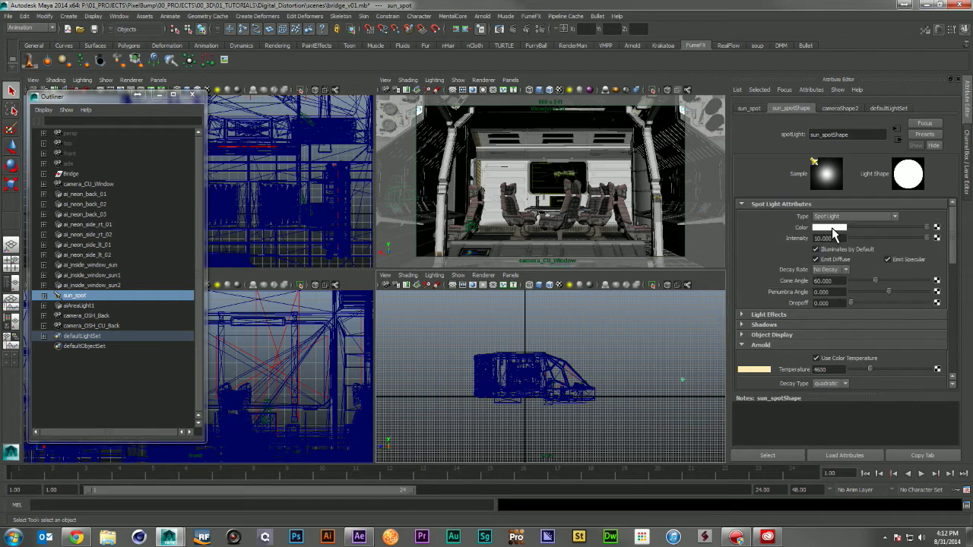
{"action": "scroll", "coordinate": [842, 238], "scroll_direction": "down", "scroll_amount": 3}
{"action": "double_click", "coordinate": [830, 303]}
{"action": "type", "text": "5"}
{"action": "key", "text": "Return"}
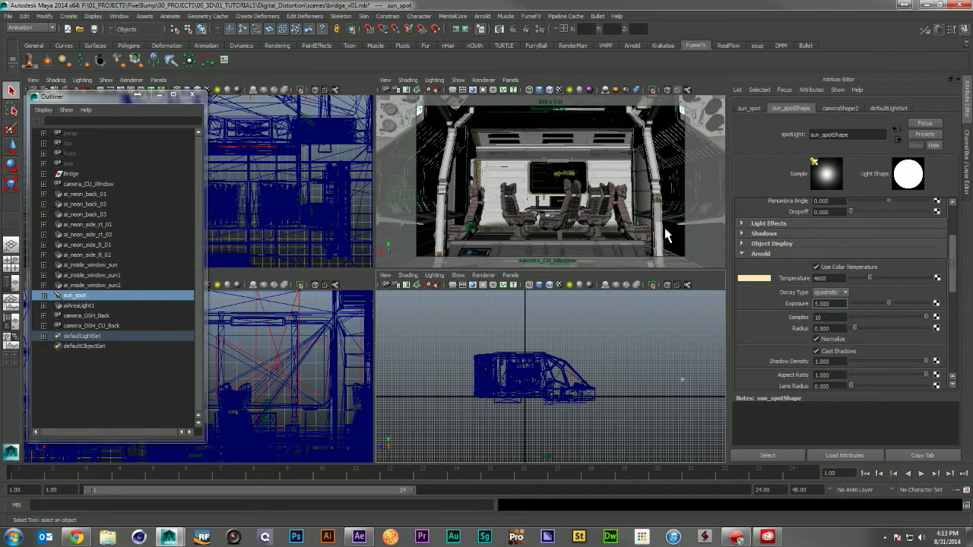
{"action": "left_click", "coordinate": [839, 329]}
{"action": "scroll", "coordinate": [833, 331], "scroll_direction": "up", "scroll_amount": 3}
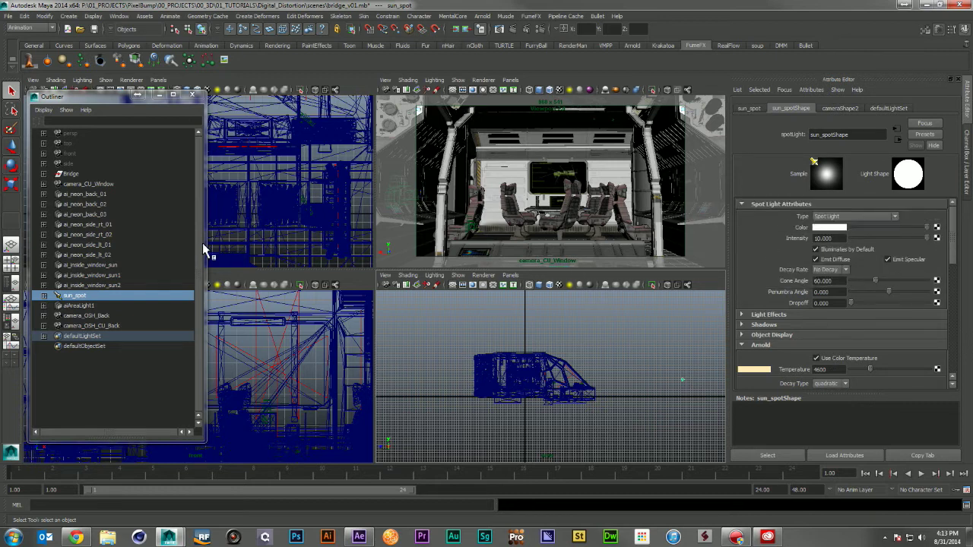
Set the ai_neon_back_01 area light's exposure to 2.
{"action": "left_click", "coordinate": [87, 255]}
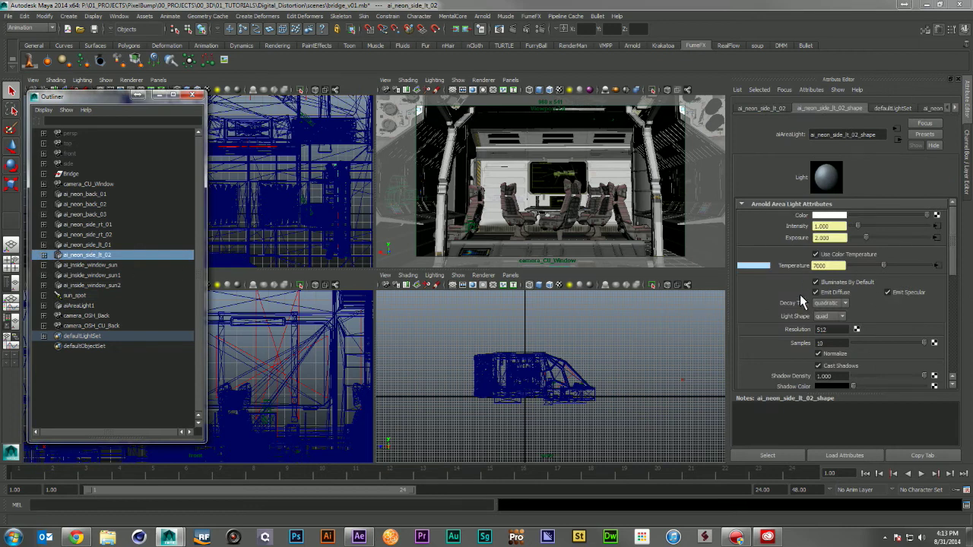
{"action": "left_click", "coordinate": [74, 195]}
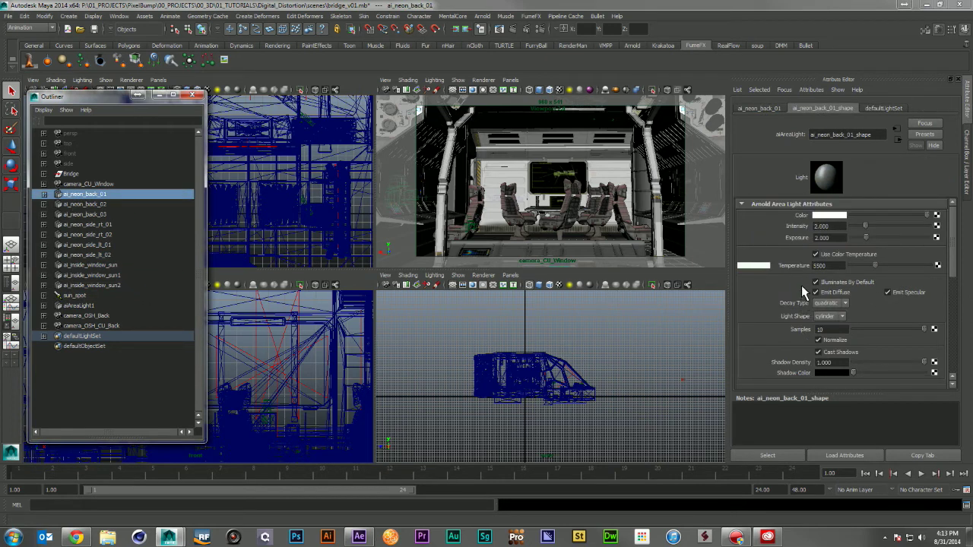
{"action": "double_click", "coordinate": [816, 238]}
{"action": "type", "text": "2"}
{"action": "key", "text": "Return"}
{"action": "scroll", "coordinate": [788, 249], "scroll_direction": "down", "scroll_amount": 3}
{"action": "scroll", "coordinate": [788, 273], "scroll_direction": "up", "scroll_amount": 3}
Try 1 sample on ai_neon_back_01, restore samples to 10, and minimize the Outliner.
{"action": "left_click", "coordinate": [68, 294]}
{"action": "scroll", "coordinate": [800, 301], "scroll_direction": "down", "scroll_amount": 3}
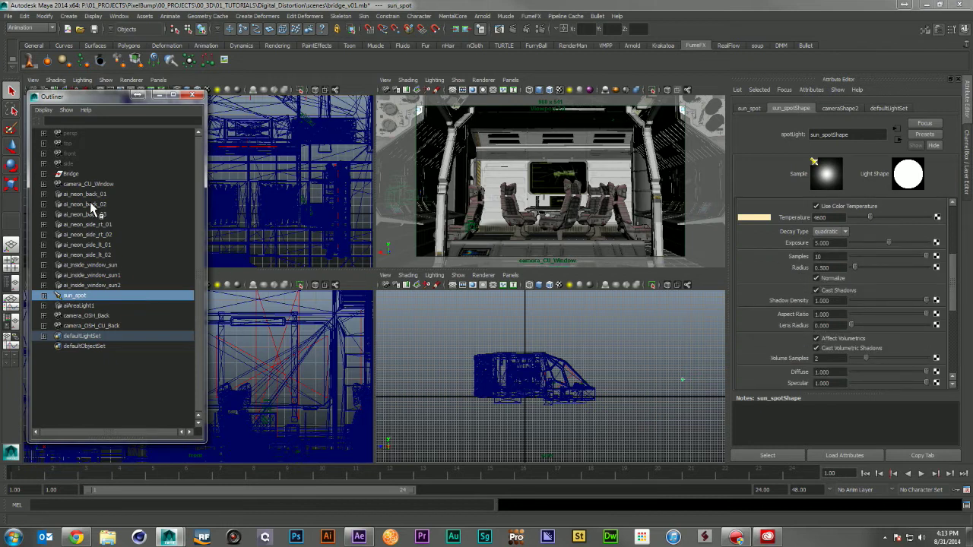
{"action": "left_click", "coordinate": [111, 196]}
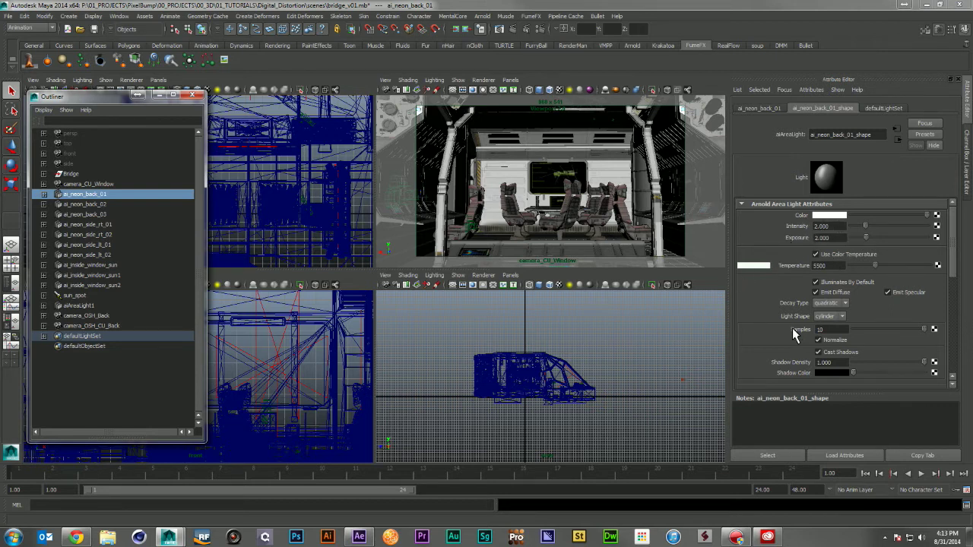
{"action": "scroll", "coordinate": [792, 327], "scroll_direction": "down", "scroll_amount": 2}
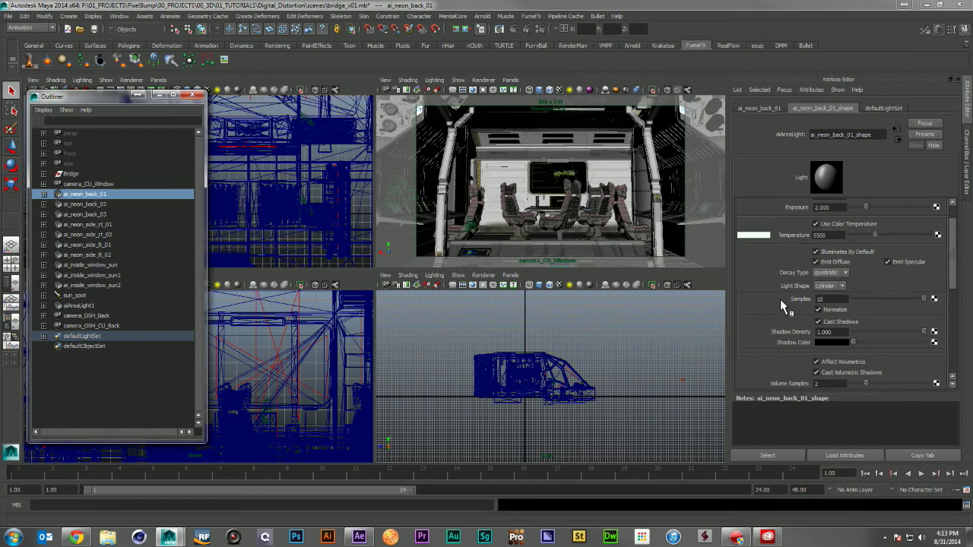
{"action": "double_click", "coordinate": [835, 299]}
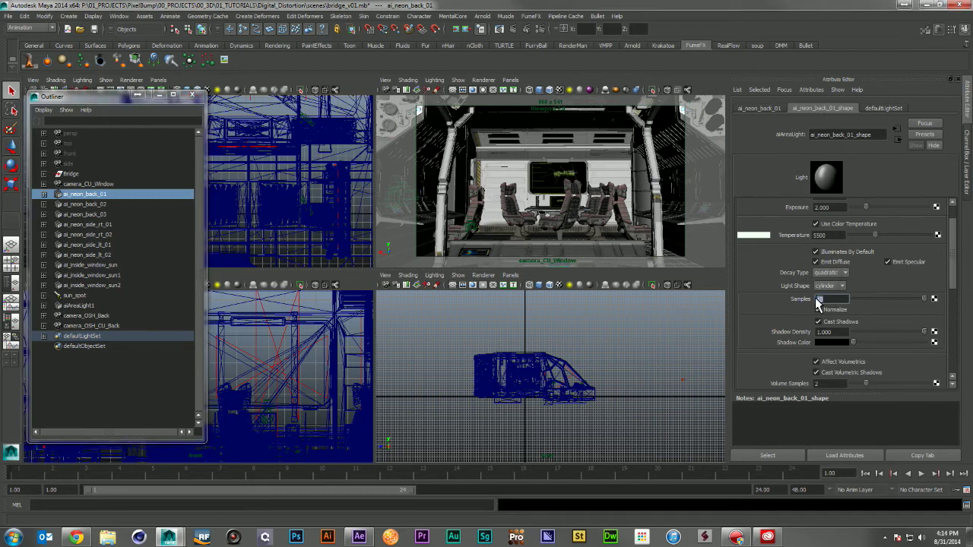
{"action": "left_click", "coordinate": [833, 300]}
{"action": "key", "text": "Return"}
{"action": "left_click", "coordinate": [829, 183]}
{"action": "double_click", "coordinate": [819, 299]}
{"action": "type", "text": "10"}
{"action": "key", "text": "Return"}
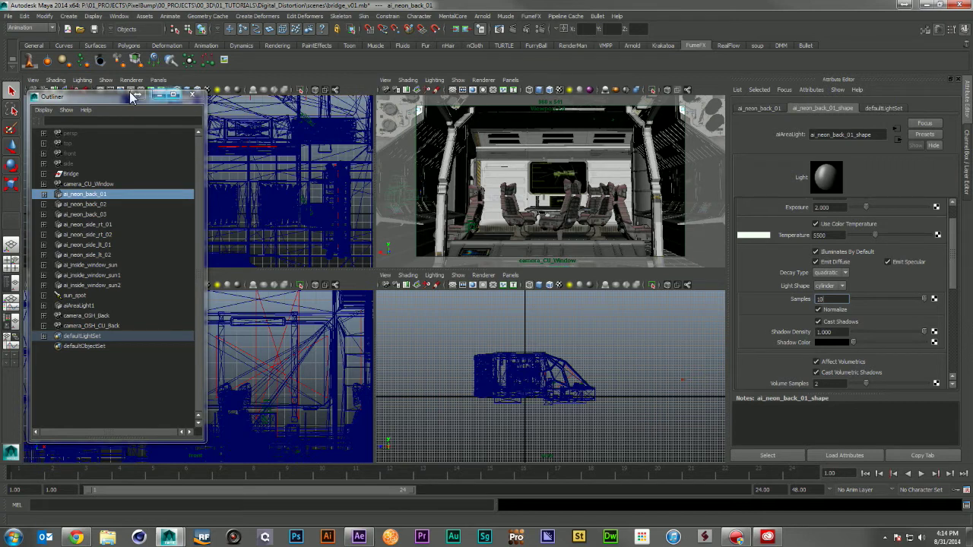
{"action": "left_click", "coordinate": [159, 97]}
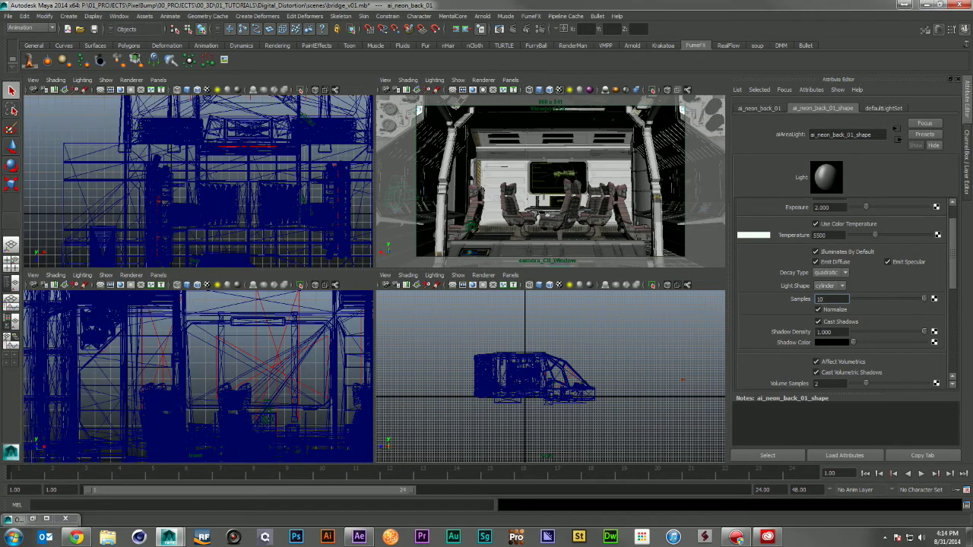
In Arnold Render Settings, set Camera (AA) 3, Diffuse, Glossy and Refraction 1, SSS 2.
{"action": "left_click_drag", "start_coordinate": [743, 45], "coordinate": [519, 41]}
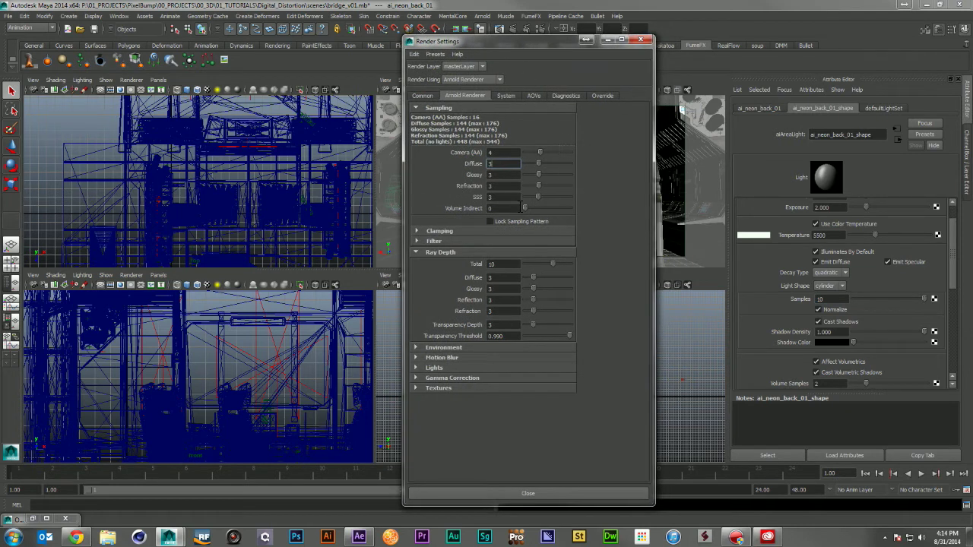
{"action": "left_click", "coordinate": [426, 97]}
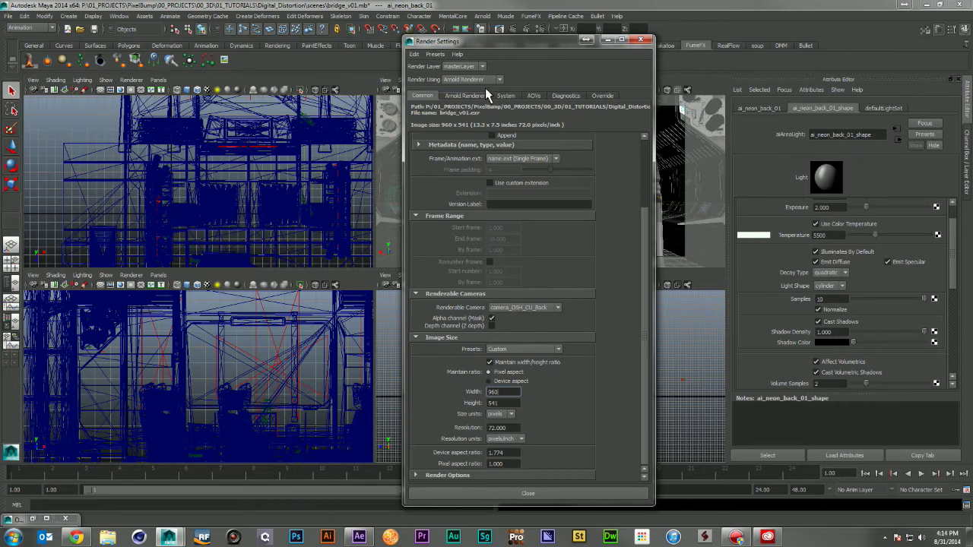
{"action": "left_click", "coordinate": [460, 96]}
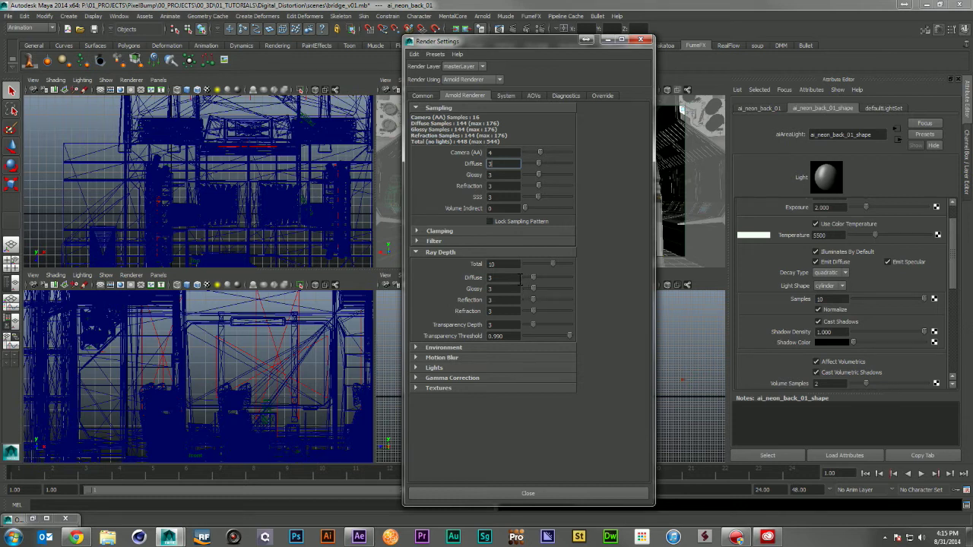
{"action": "left_click", "coordinate": [502, 153]}
{"action": "left_click", "coordinate": [489, 164]}
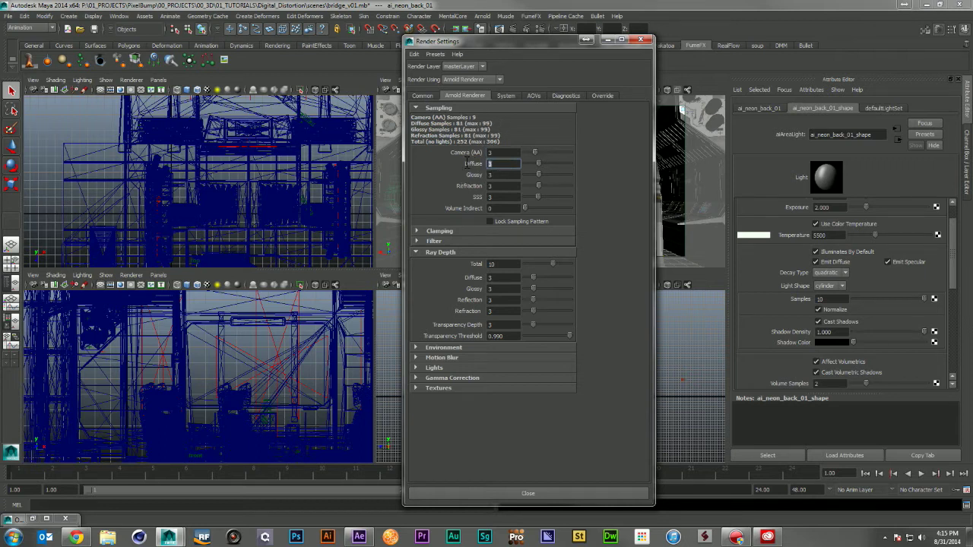
{"action": "left_click", "coordinate": [498, 175]}
{"action": "type", "text": "1"}
{"action": "left_click", "coordinate": [500, 185]}
{"action": "type", "text": "1"}
{"action": "left_click", "coordinate": [494, 197]}
{"action": "type", "text": "2"}
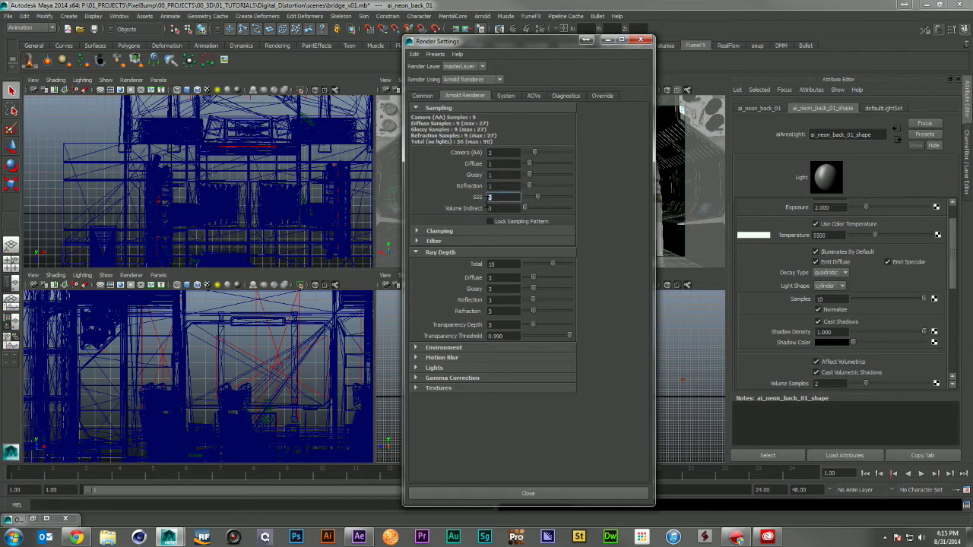
{"action": "left_click", "coordinate": [500, 209]}
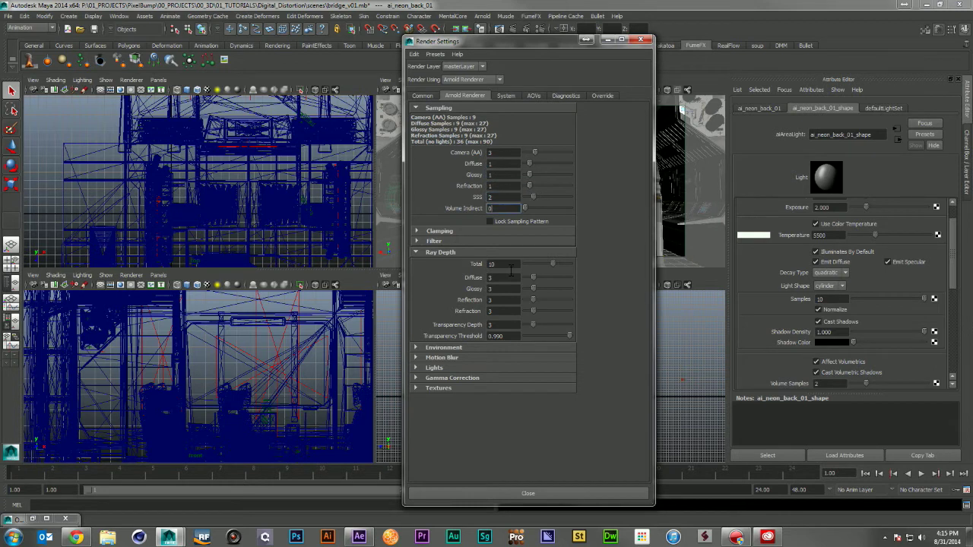
Set the Diffuse, Glossy, Reflection and Refraction ray depths to 1 and Transparency Depth to 10.
{"action": "left_click", "coordinate": [502, 278]}
{"action": "type", "text": "1"}
{"action": "left_click", "coordinate": [498, 289]}
{"action": "type", "text": "1"}
{"action": "left_click", "coordinate": [501, 299]}
{"action": "type", "text": "1"}
{"action": "left_click", "coordinate": [500, 311]}
{"action": "type", "text": "1"}
{"action": "key", "text": "Tab"}
{"action": "type", "text": "10"}
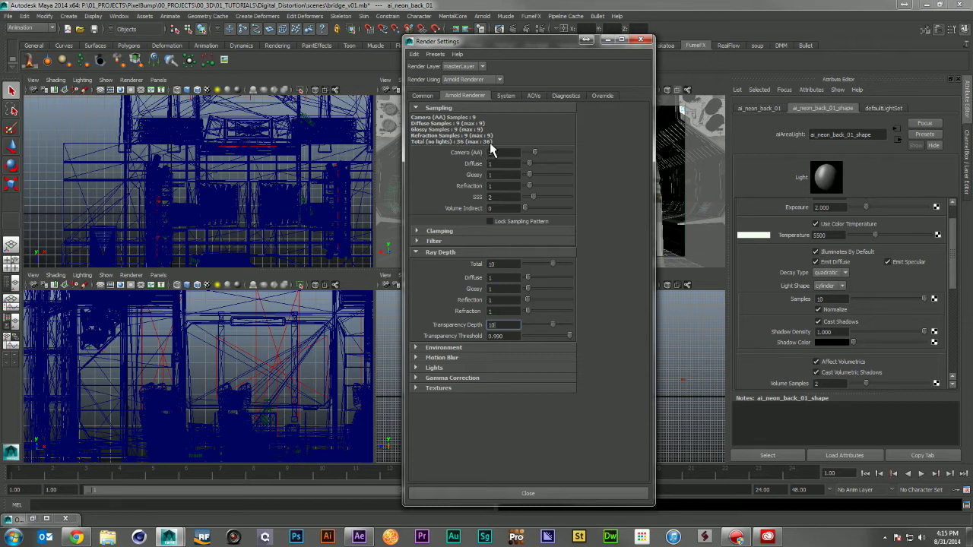
{"action": "left_click_drag", "start_coordinate": [520, 44], "coordinate": [783, 40]}
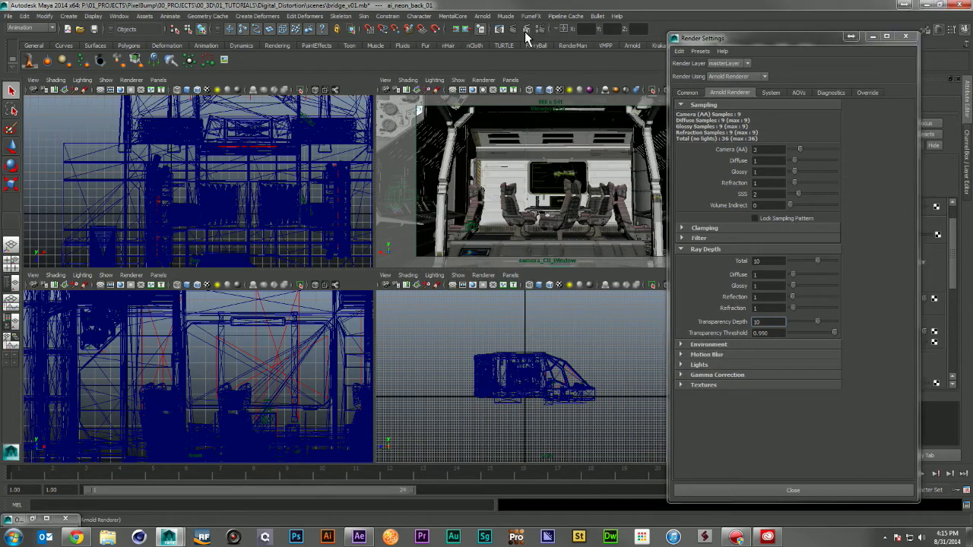
Render a quick Arnold preview of the bridge interior from camera_CU_WindowShape in the Render View.
{"action": "left_click", "coordinate": [480, 265]}
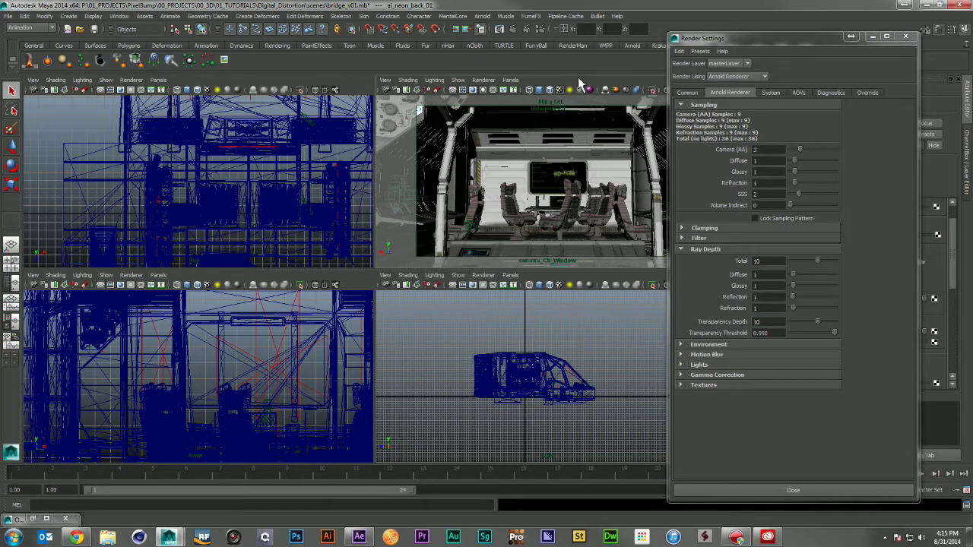
{"action": "left_click", "coordinate": [513, 30]}
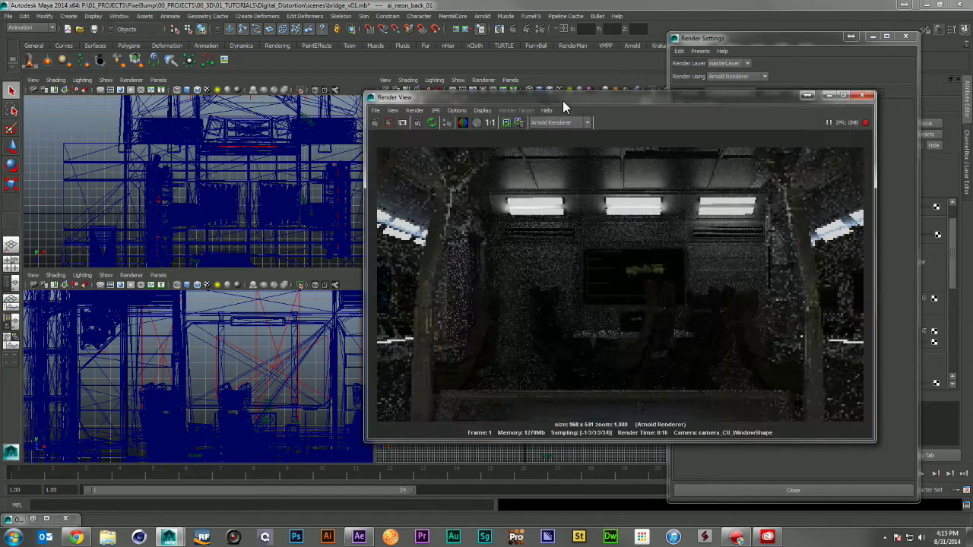
{"action": "left_click_drag", "start_coordinate": [566, 100], "coordinate": [314, 107]}
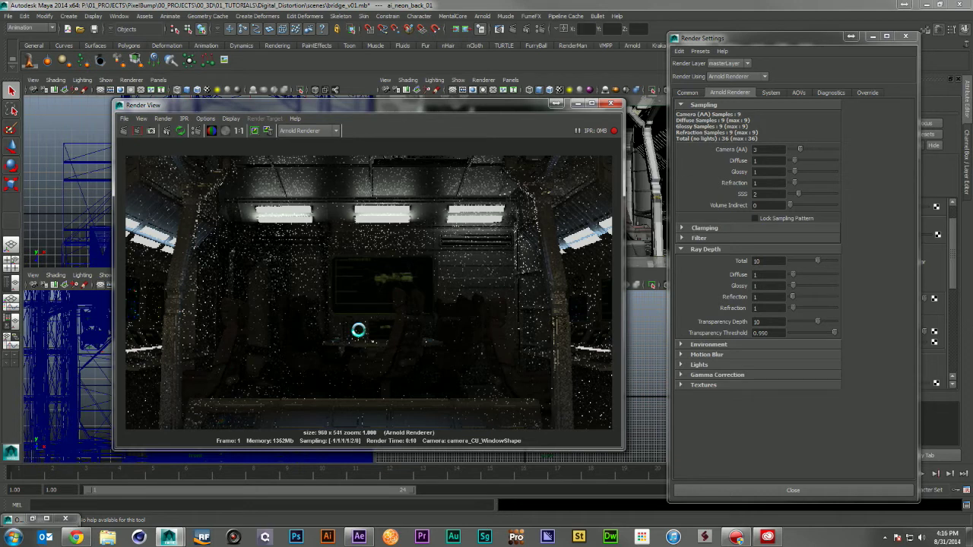
Raise the Diffuse, Glossy and Refraction samples to 3.
{"action": "left_click", "coordinate": [768, 161]}
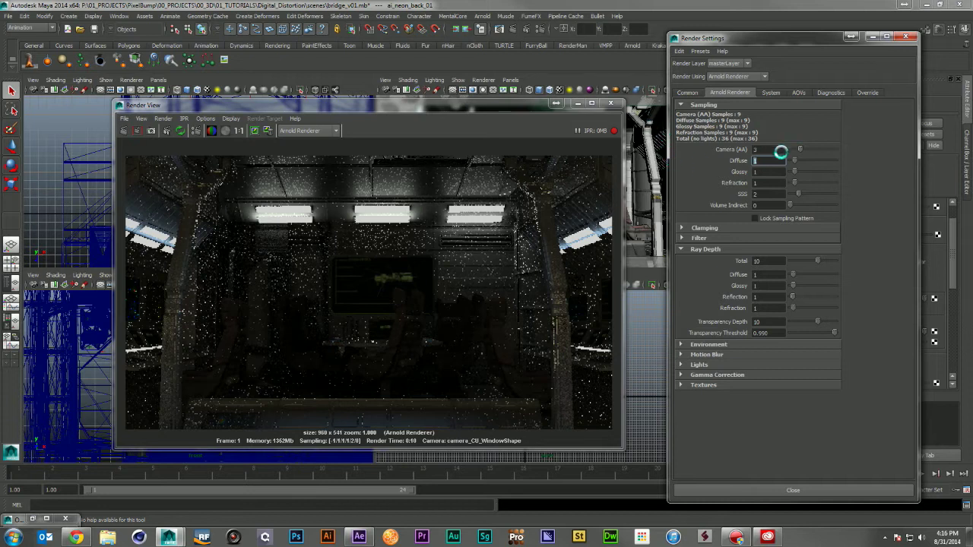
{"action": "type", "text": "3"}
{"action": "key", "text": "Tab"}
{"action": "type", "text": "3"}
{"action": "key", "text": "Tab"}
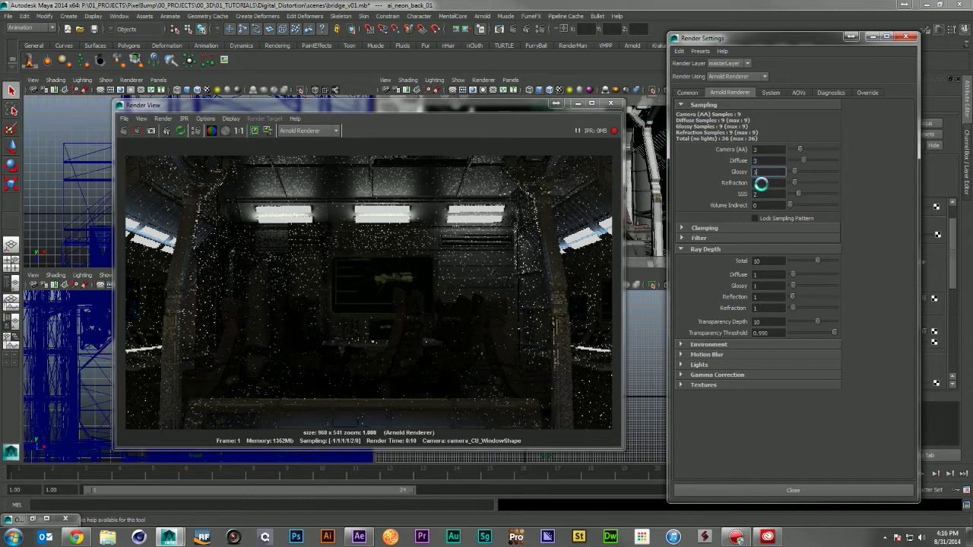
{"action": "type", "text": "3"}
Set all the ray depth fields to 3.
{"action": "left_click", "coordinate": [768, 274]}
{"action": "type", "text": "3"}
{"action": "key", "text": "Tab"}
{"action": "type", "text": "3"}
{"action": "key", "text": "Tab"}
{"action": "type", "text": "3"}
{"action": "key", "text": "Tab"}
{"action": "type", "text": "3"}
{"action": "key", "text": "Tab"}
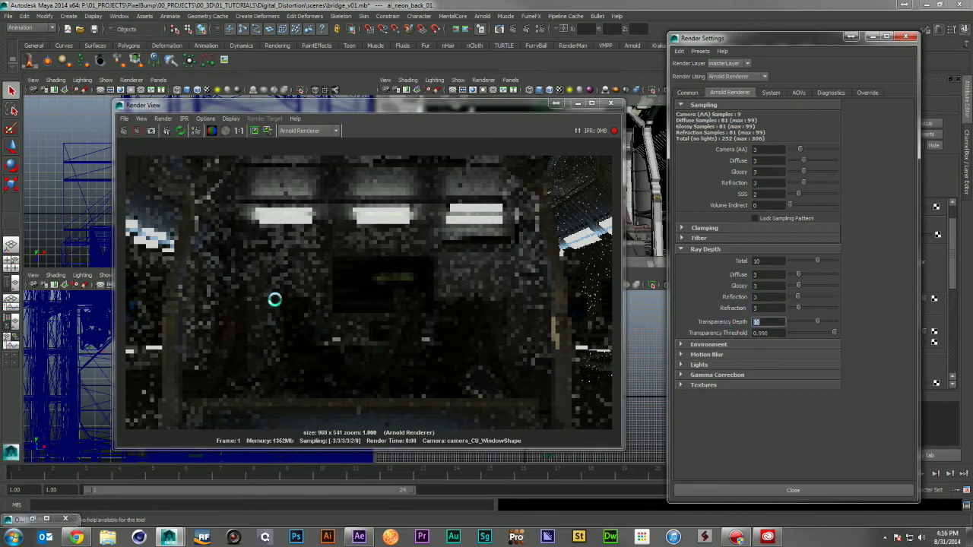
{"action": "type", "text": "3"}
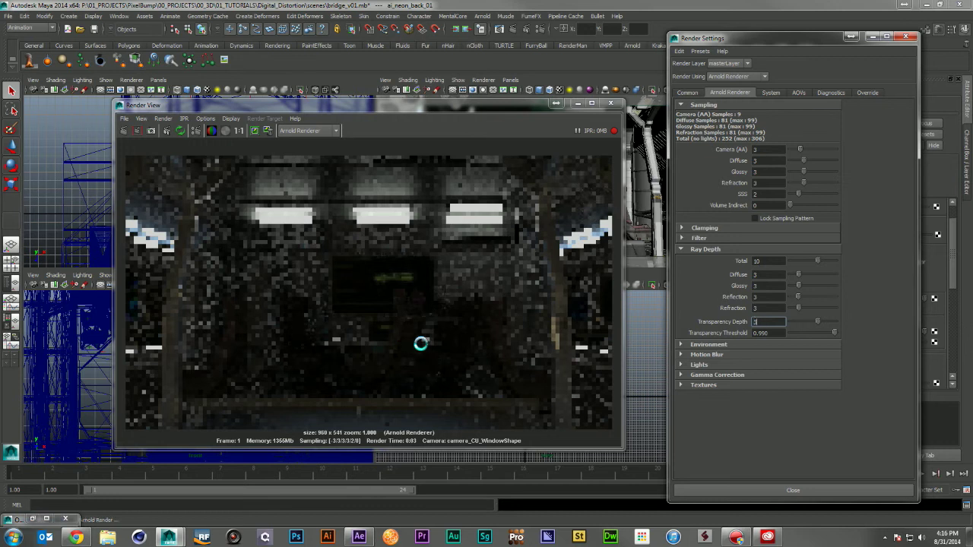
Set Camera (AA) samples to 4 and close the Render View.
{"action": "left_click", "coordinate": [772, 149]}
{"action": "type", "text": "4"}
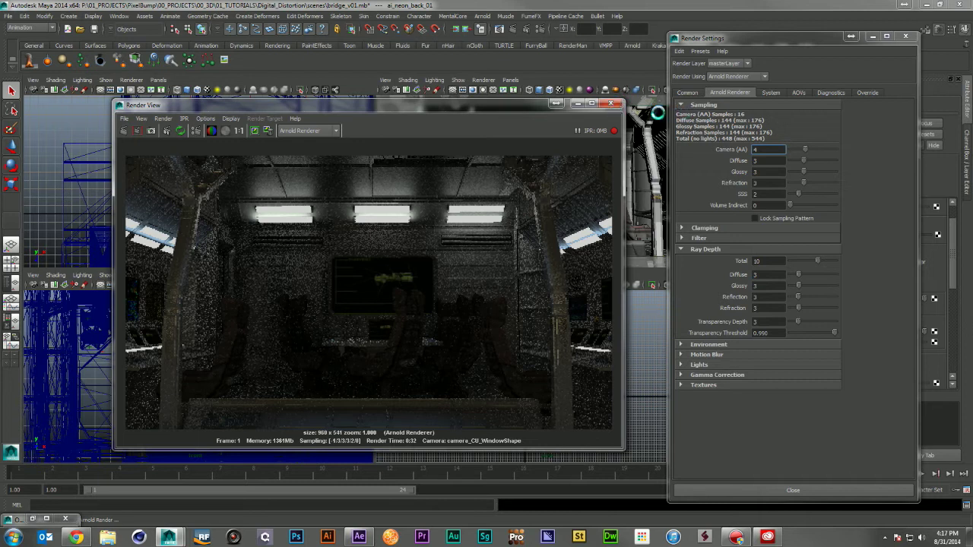
{"action": "left_click", "coordinate": [613, 104]}
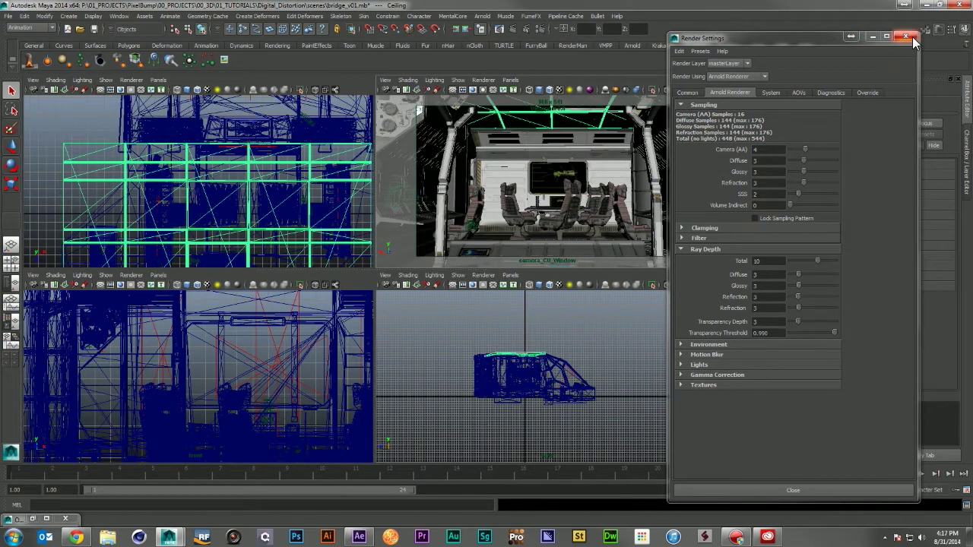
Close Render Settings, return to After Effects and preview pb_bridge_CU_Front_v01.png from 02_PRERENDERS.
{"action": "left_click", "coordinate": [872, 38]}
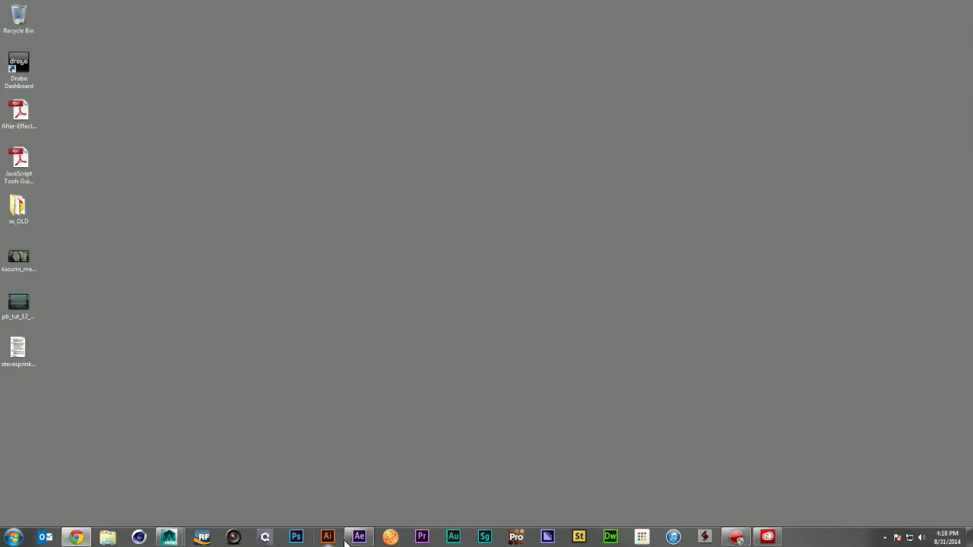
{"action": "left_click", "coordinate": [350, 539]}
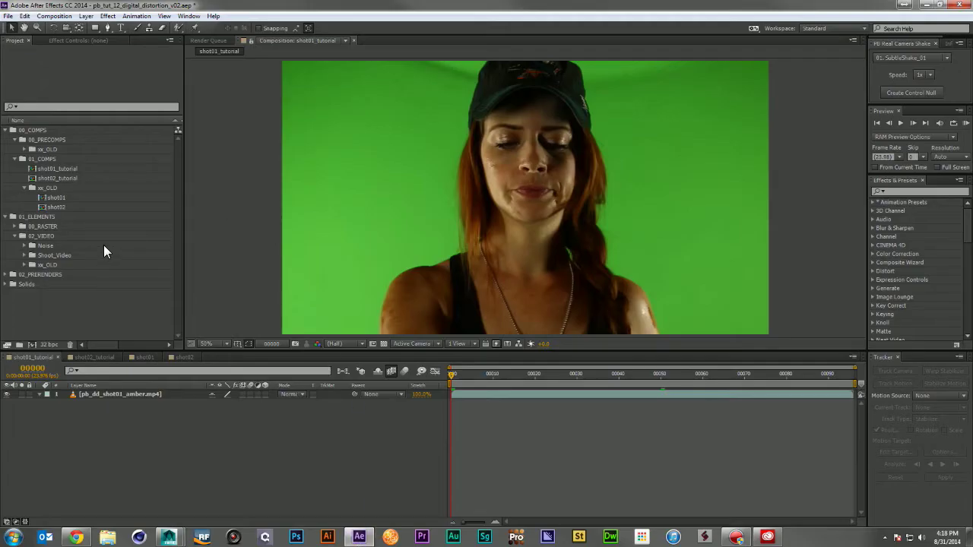
{"action": "left_click", "coordinate": [5, 275]}
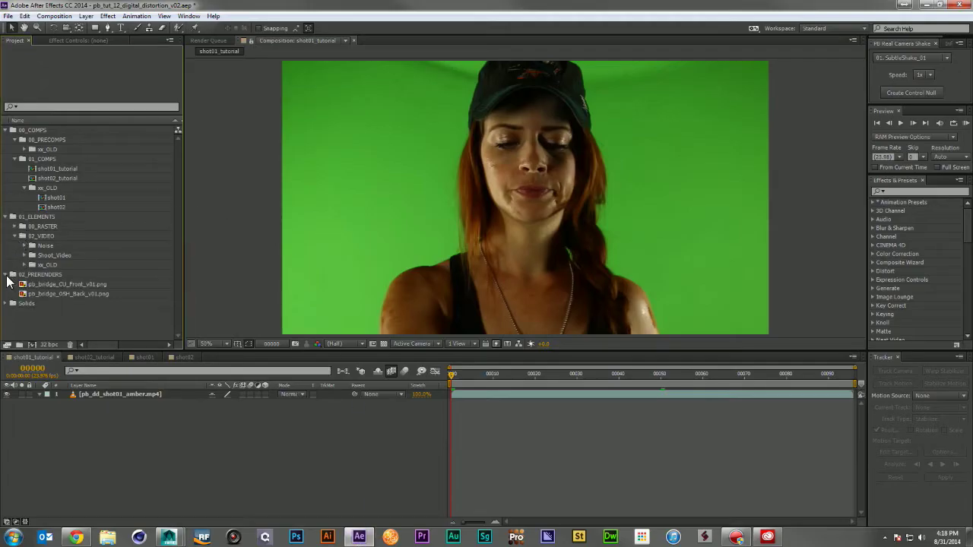
{"action": "left_click", "coordinate": [88, 286]}
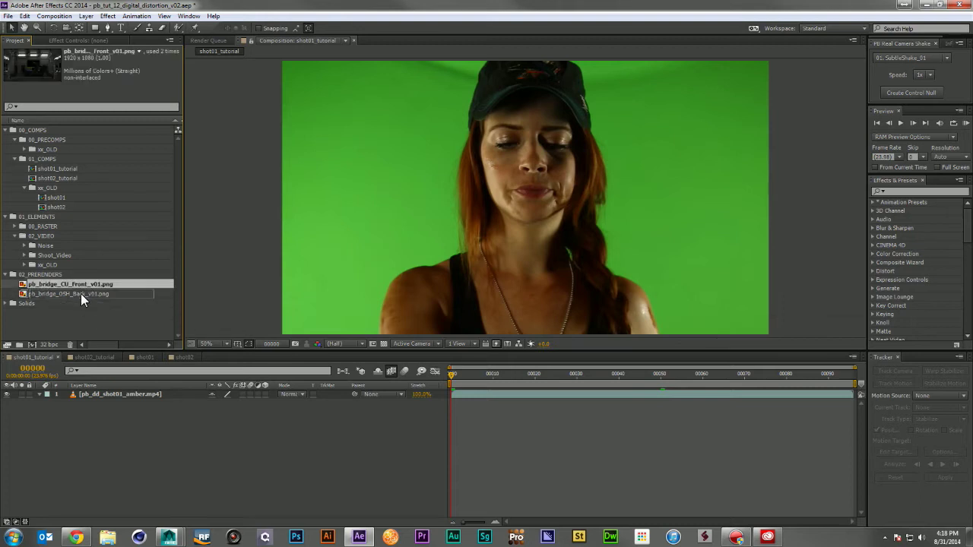
{"action": "double_click", "coordinate": [81, 284]}
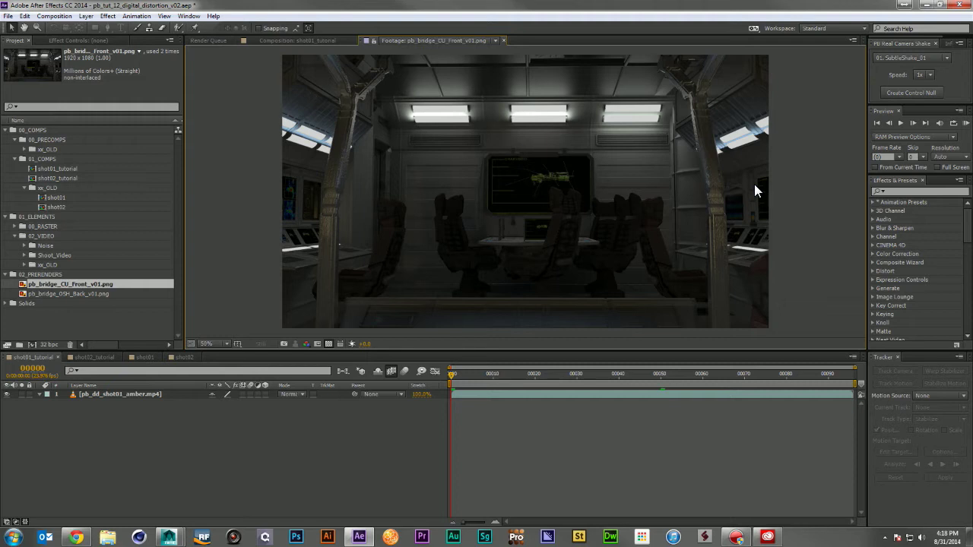
Return to shot01_tutorial, select the green-screen layer and search the effects for 'reduce'.
{"action": "left_click", "coordinate": [504, 42]}
{"action": "left_click", "coordinate": [106, 394]}
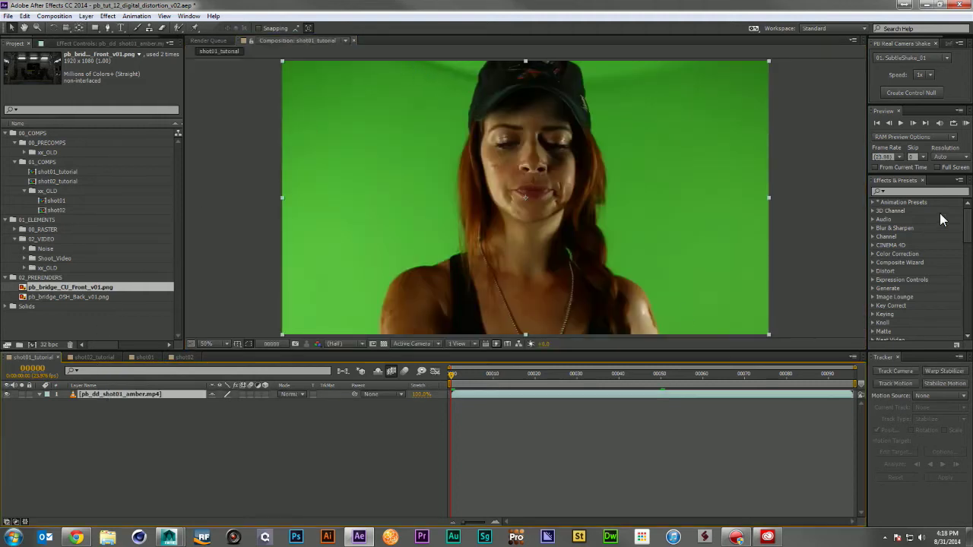
{"action": "left_click", "coordinate": [919, 192]}
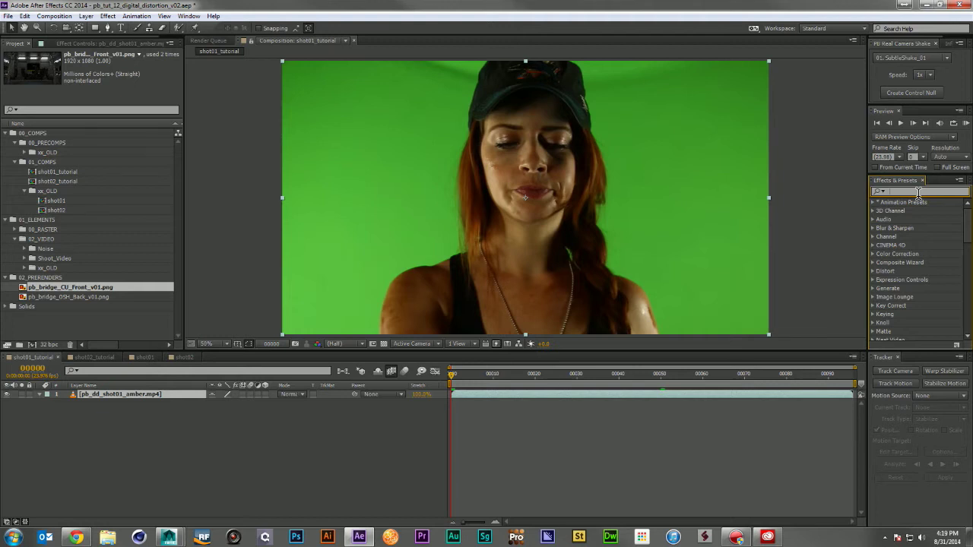
{"action": "type", "text": "reduce"}
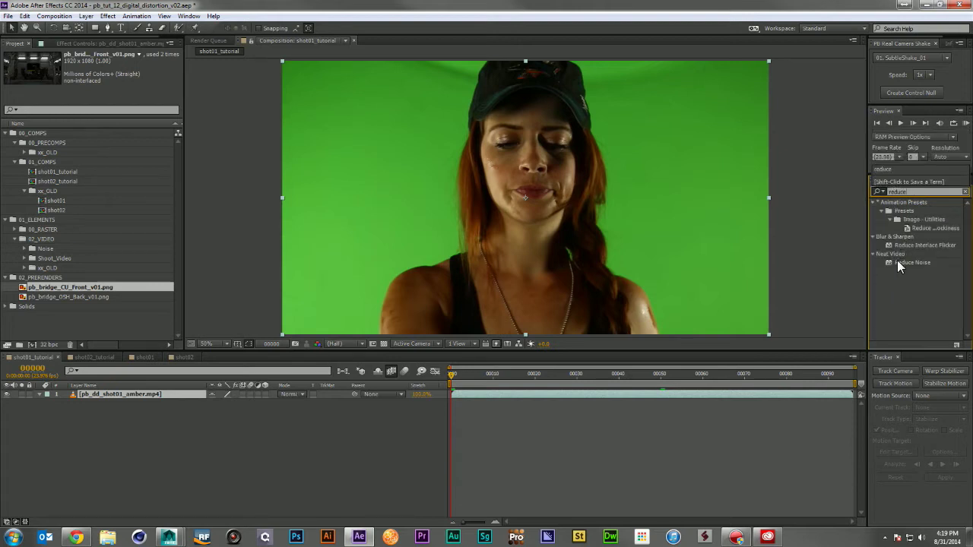
Apply Neat Video Reduce Noise to the green-screen layer with an auto-built noise profile.
{"action": "left_click_drag", "start_coordinate": [904, 262], "coordinate": [574, 394]}
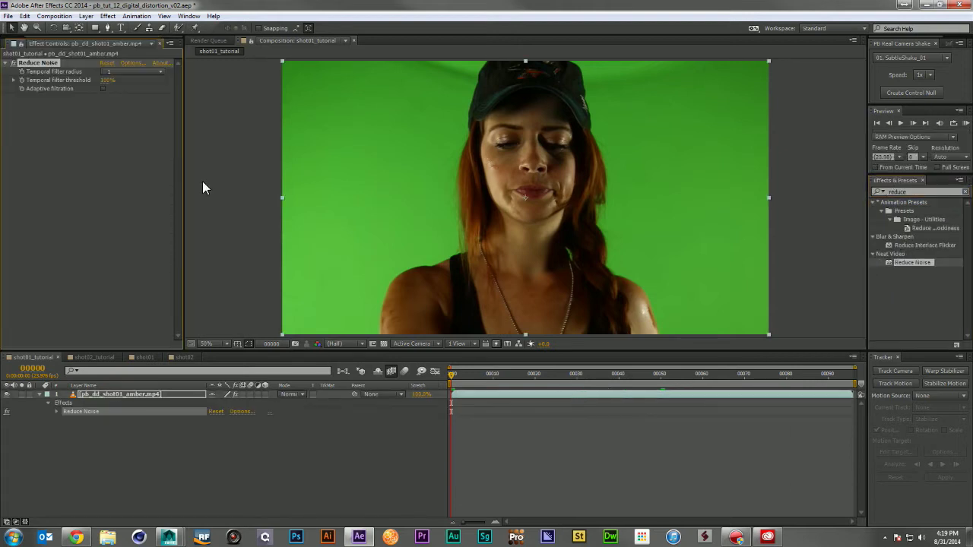
{"action": "left_click", "coordinate": [121, 64]}
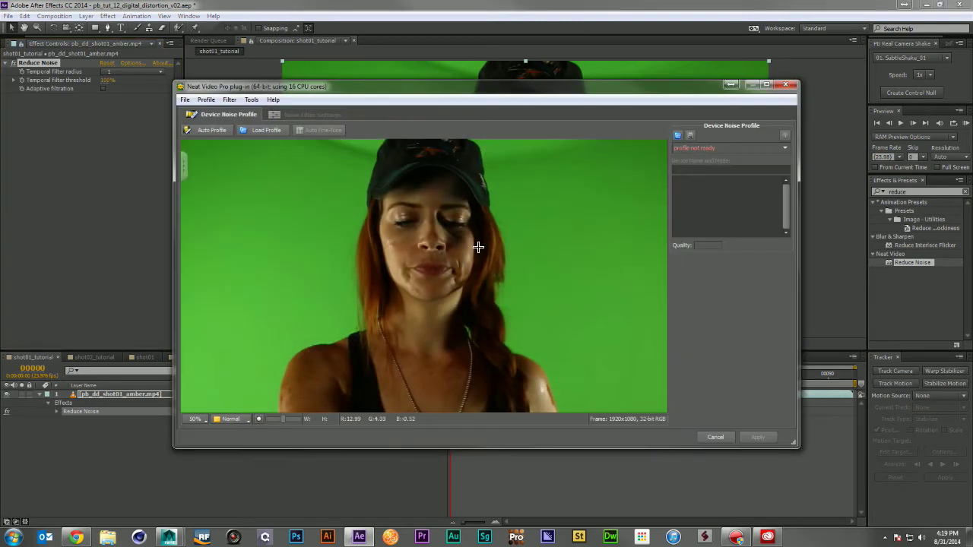
{"action": "left_click", "coordinate": [214, 131]}
{"action": "left_click", "coordinate": [517, 293]}
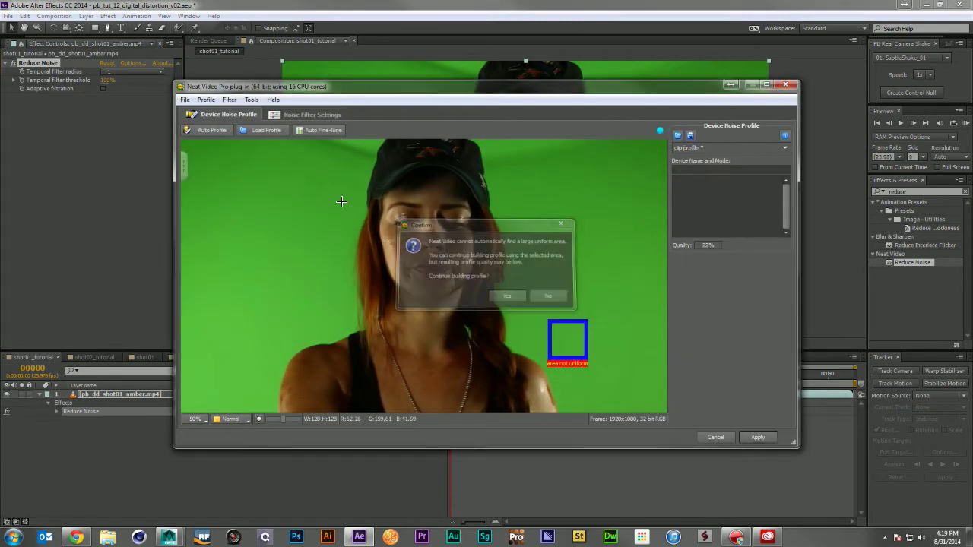
{"action": "left_click", "coordinate": [760, 438]}
Search the effects list for 'pri' to find Primatte.
{"action": "left_click", "coordinate": [924, 191]}
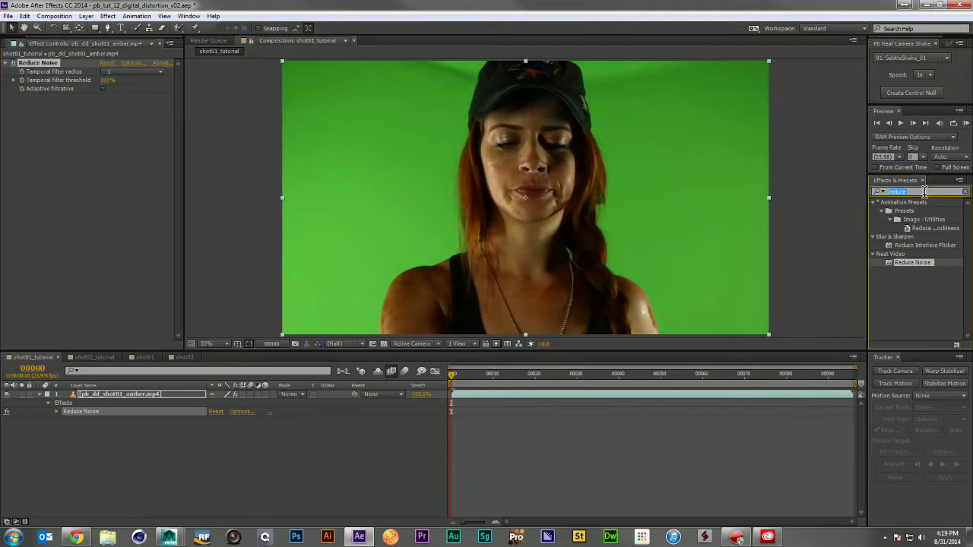
{"action": "type", "text": "pri"}
{"action": "left_click", "coordinate": [884, 146]}
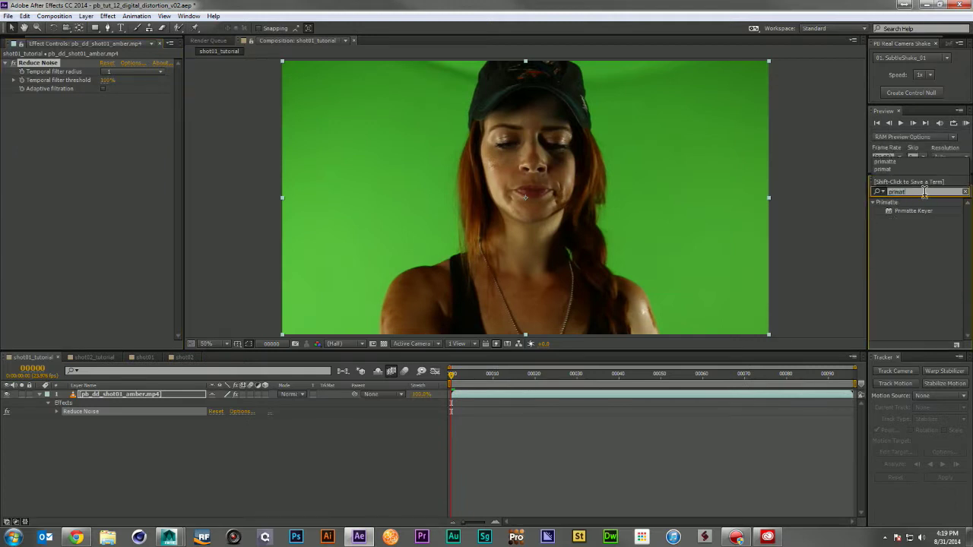
Apply Primatte Keyer to the footage and sample the green screen with Select BG.
{"action": "left_click_drag", "start_coordinate": [900, 211], "coordinate": [143, 395]}
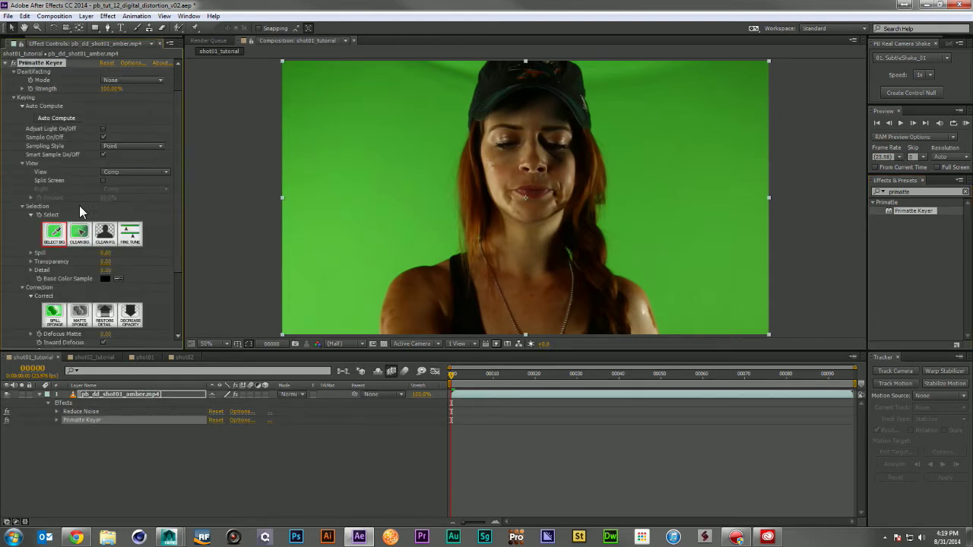
{"action": "mouse_move", "coordinate": [447, 74]}
{"action": "left_mouse_down"}
{"action": "mouse_move", "coordinate": [424, 83]}
{"action": "mouse_move", "coordinate": [328, 240]}
{"action": "mouse_move", "coordinate": [326, 324]}
{"action": "mouse_move", "coordinate": [410, 233]}
{"action": "mouse_move", "coordinate": [450, 70]}
{"action": "mouse_move", "coordinate": [372, 87]}
{"action": "mouse_move", "coordinate": [337, 175]}
{"action": "mouse_move", "coordinate": [352, 289]}
{"action": "mouse_move", "coordinate": [302, 283]}
{"action": "mouse_move", "coordinate": [304, 78]}
{"action": "left_mouse_up"}
{"action": "mouse_move", "coordinate": [404, 67]}
{"action": "left_mouse_down"}
{"action": "mouse_move", "coordinate": [441, 71]}
{"action": "mouse_move", "coordinate": [439, 137]}
{"action": "mouse_move", "coordinate": [316, 295]}
{"action": "left_mouse_up"}
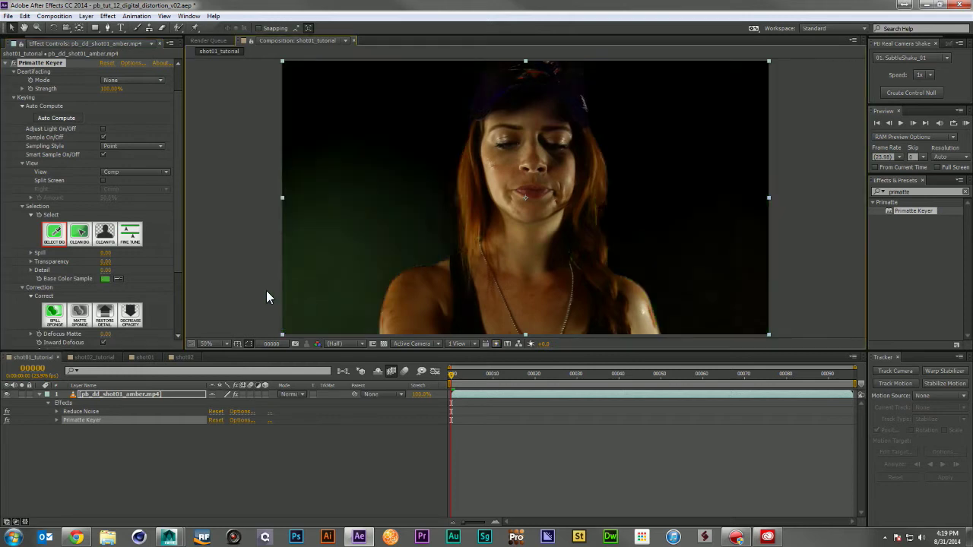
In Matte view, paint Clean BG over the grey haze until the background is black.
{"action": "left_click", "coordinate": [117, 171]}
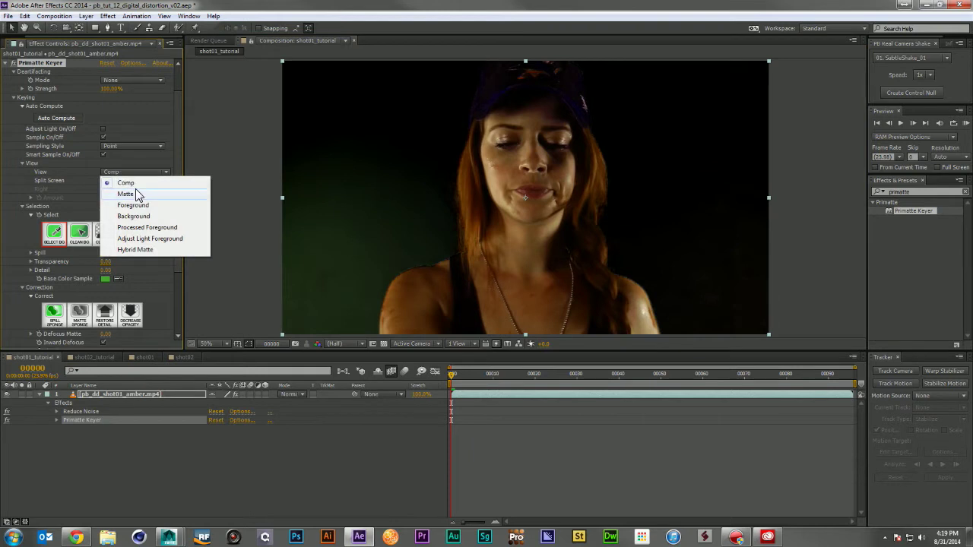
{"action": "left_click", "coordinate": [138, 193]}
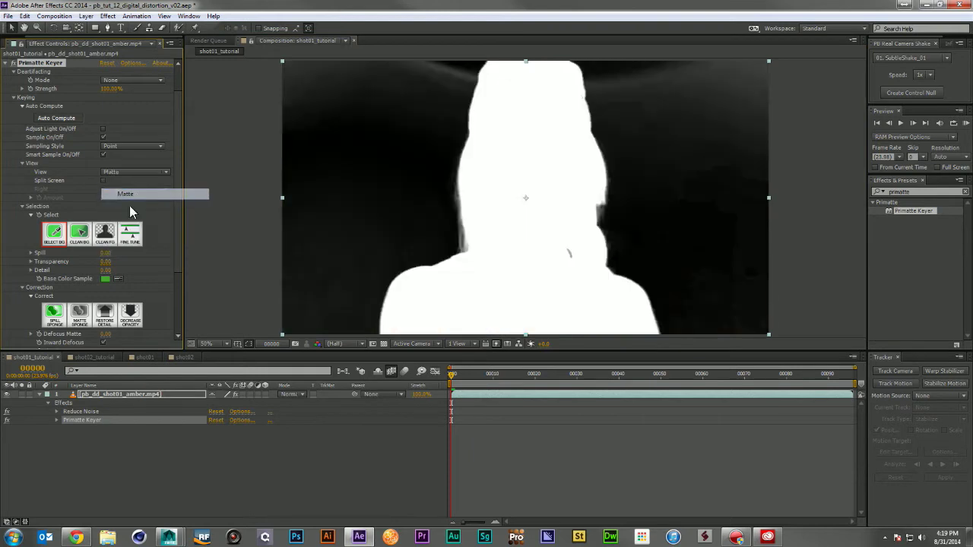
{"action": "left_click", "coordinate": [81, 233]}
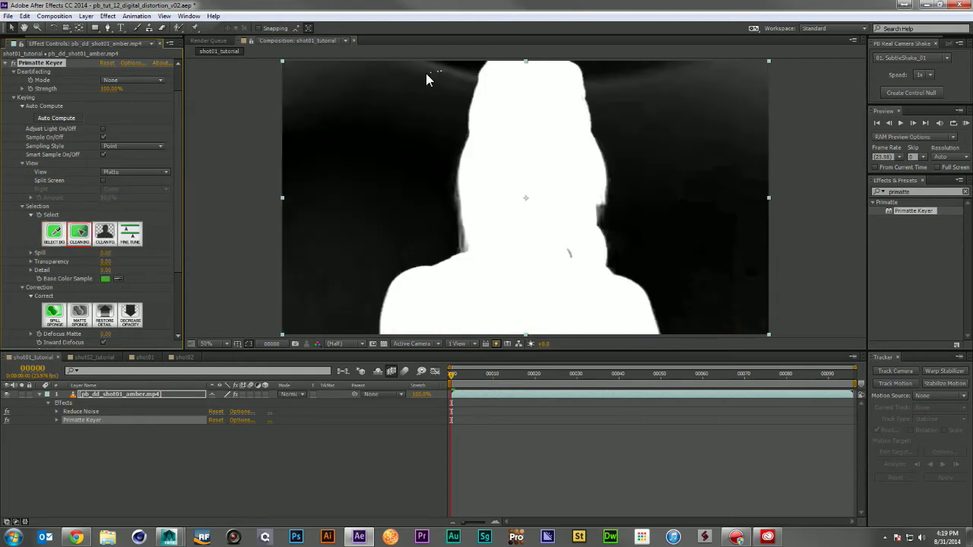
{"action": "left_click_drag", "start_coordinate": [300, 87], "coordinate": [447, 71]}
{"action": "left_click_drag", "start_coordinate": [317, 278], "coordinate": [310, 313]}
{"action": "left_click_drag", "start_coordinate": [326, 280], "coordinate": [298, 329]}
{"action": "mouse_move", "coordinate": [691, 146]}
{"action": "left_mouse_down"}
{"action": "mouse_move", "coordinate": [695, 206]}
{"action": "mouse_move", "coordinate": [663, 264]}
{"action": "left_mouse_up"}
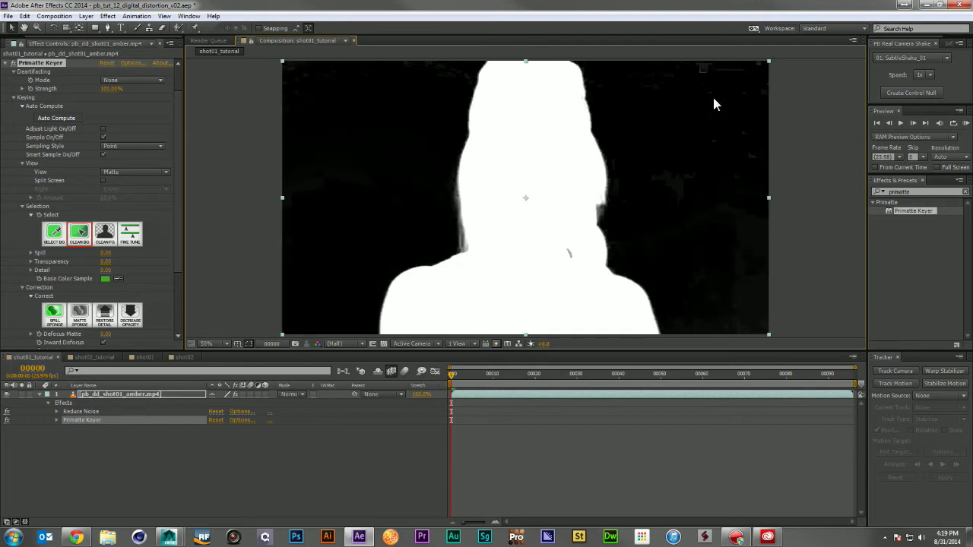
{"action": "left_click_drag", "start_coordinate": [735, 95], "coordinate": [758, 189]}
{"action": "mouse_move", "coordinate": [742, 251]}
{"action": "left_mouse_down"}
{"action": "mouse_move", "coordinate": [742, 299]}
{"action": "mouse_move", "coordinate": [761, 322]}
{"action": "mouse_move", "coordinate": [738, 323]}
{"action": "left_mouse_up"}
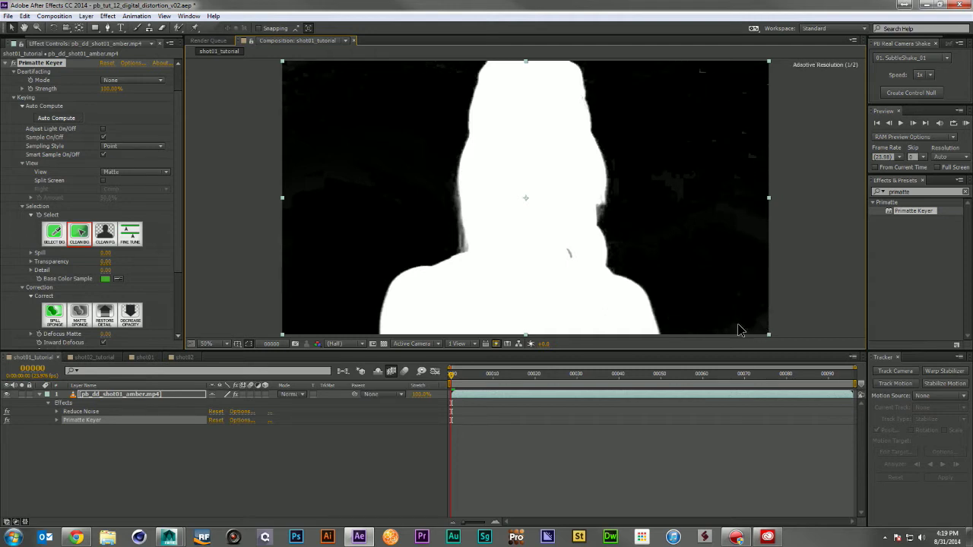
{"action": "left_click", "coordinate": [698, 74]}
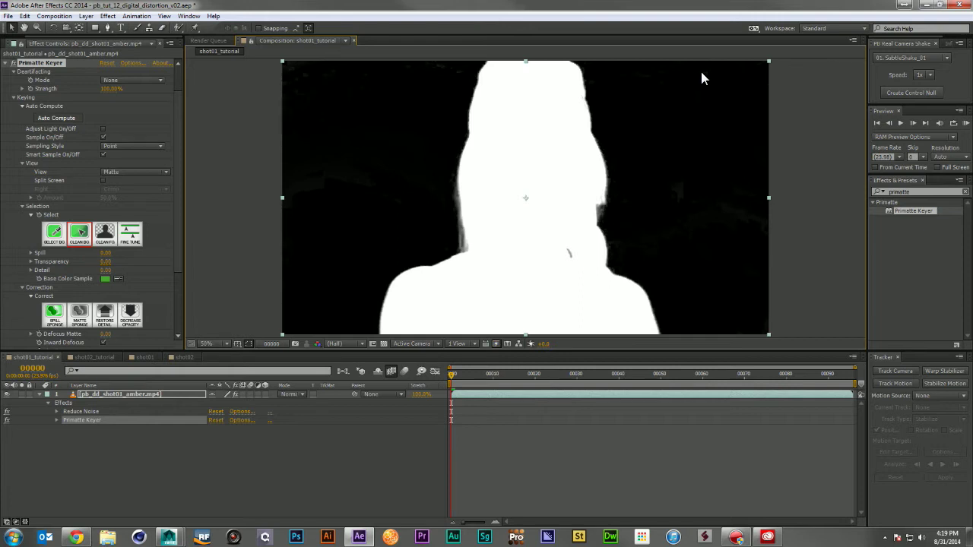
Paint Clean FG over the figure and hair, return to Comp view, and clean the leftover green patch.
{"action": "left_click", "coordinate": [106, 234]}
{"action": "left_click_drag", "start_coordinate": [554, 243], "coordinate": [558, 300]}
{"action": "mouse_move", "coordinate": [572, 240]}
{"action": "left_mouse_down"}
{"action": "mouse_move", "coordinate": [545, 157]}
{"action": "mouse_move", "coordinate": [463, 317]}
{"action": "mouse_move", "coordinate": [490, 283]}
{"action": "left_mouse_up"}
{"action": "left_click", "coordinate": [110, 171]}
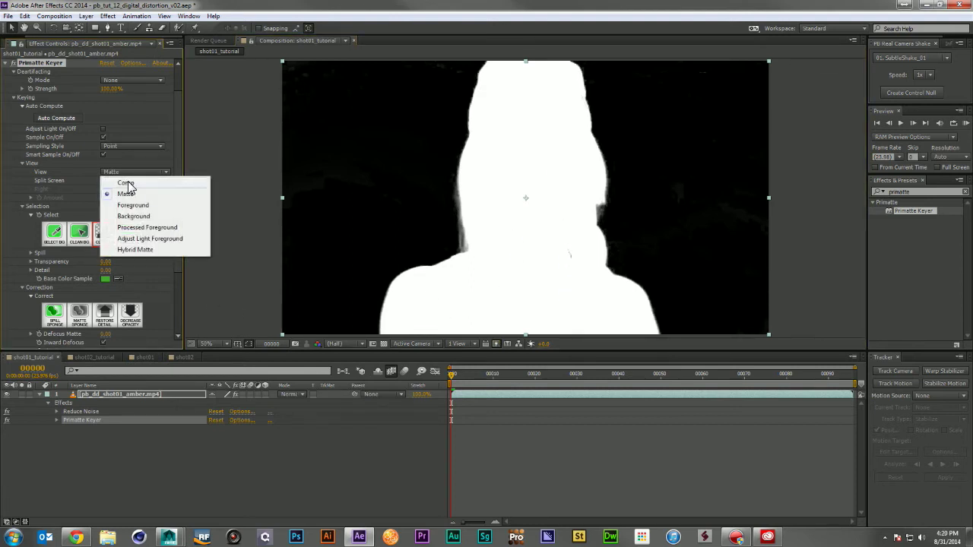
{"action": "left_click", "coordinate": [126, 192]}
{"action": "left_click", "coordinate": [76, 236]}
{"action": "mouse_move", "coordinate": [315, 194]}
{"action": "left_mouse_down"}
{"action": "mouse_move", "coordinate": [314, 152]}
{"action": "mouse_move", "coordinate": [445, 180]}
{"action": "mouse_move", "coordinate": [449, 204]}
{"action": "mouse_move", "coordinate": [432, 202]}
{"action": "mouse_move", "coordinate": [426, 184]}
{"action": "left_mouse_up"}
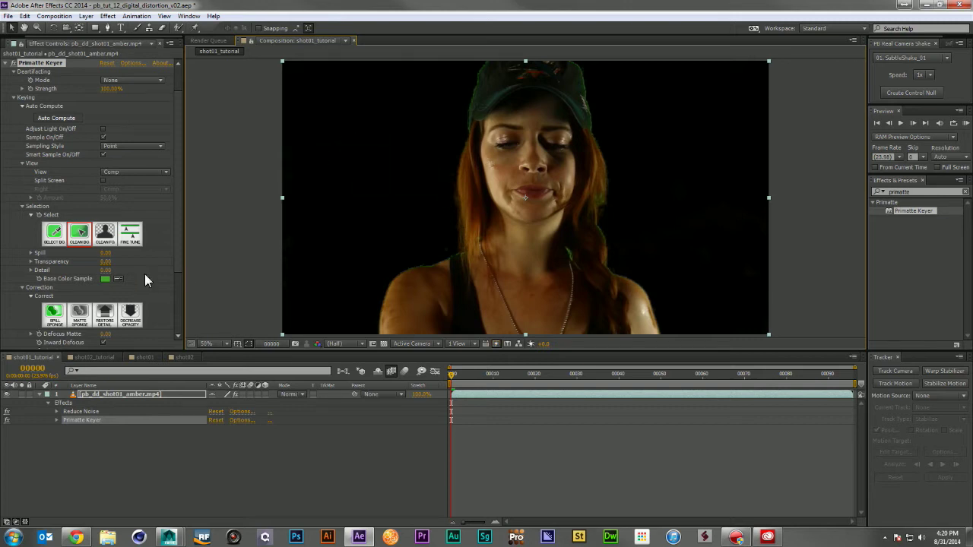
{"action": "left_click", "coordinate": [12, 63]}
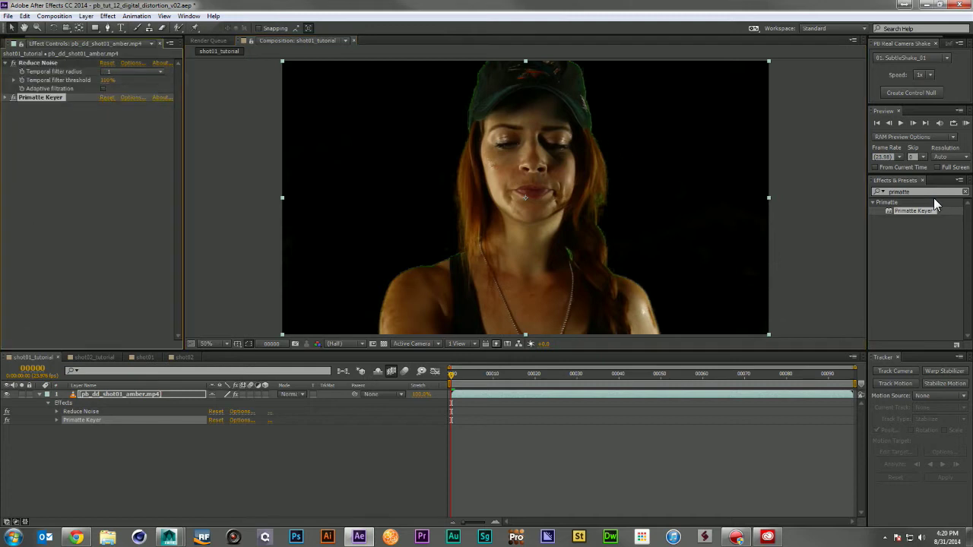
Apply Advanced Spill Suppressor to the footage layer.
{"action": "left_click", "coordinate": [929, 192]}
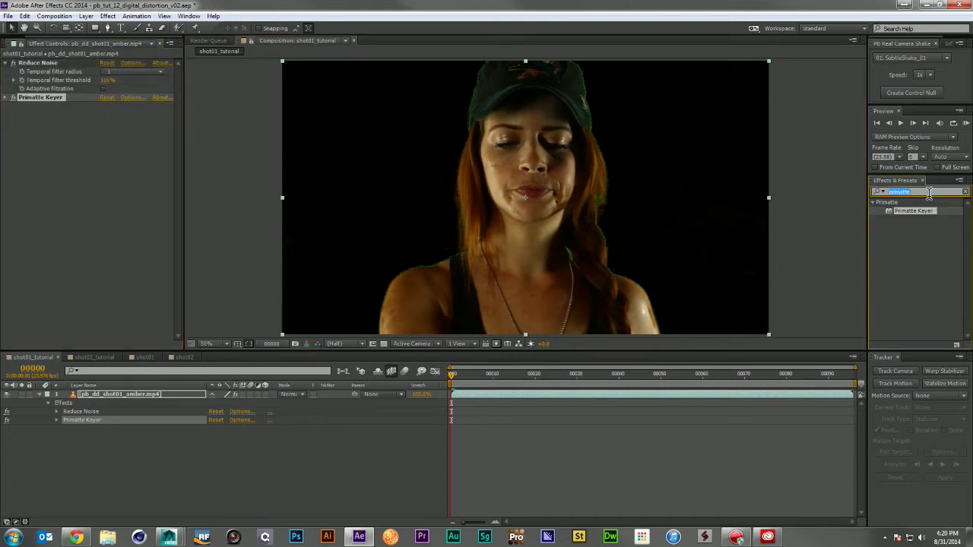
{"action": "type", "text": "adv"}
{"action": "left_click_drag", "start_coordinate": [940, 264], "coordinate": [494, 267]}
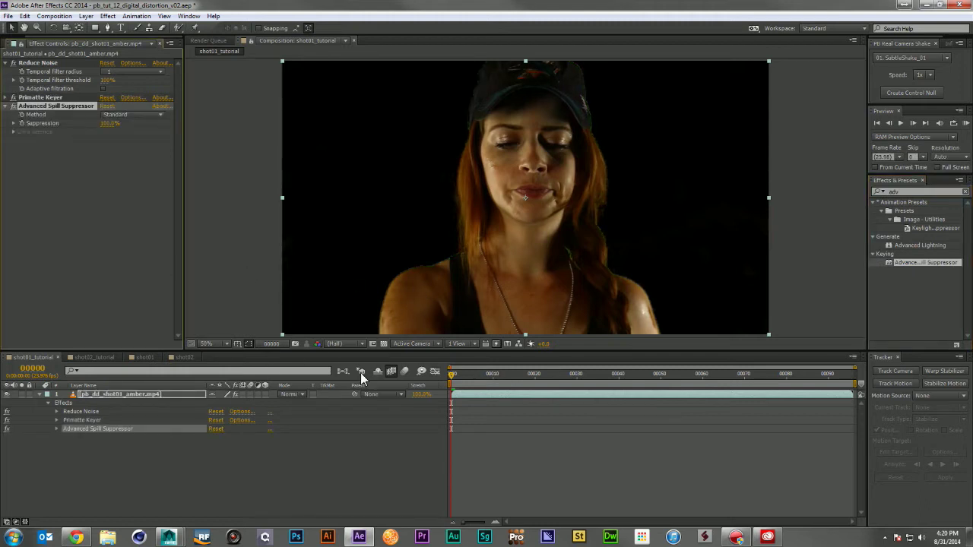
Raise Primatte Keyer's Defocus Matte to 14.20 and Shrink Matte to about 20, then collapse the layer.
{"action": "left_click", "coordinate": [13, 98]}
{"action": "scroll", "coordinate": [110, 274], "scroll_direction": "down", "scroll_amount": 3}
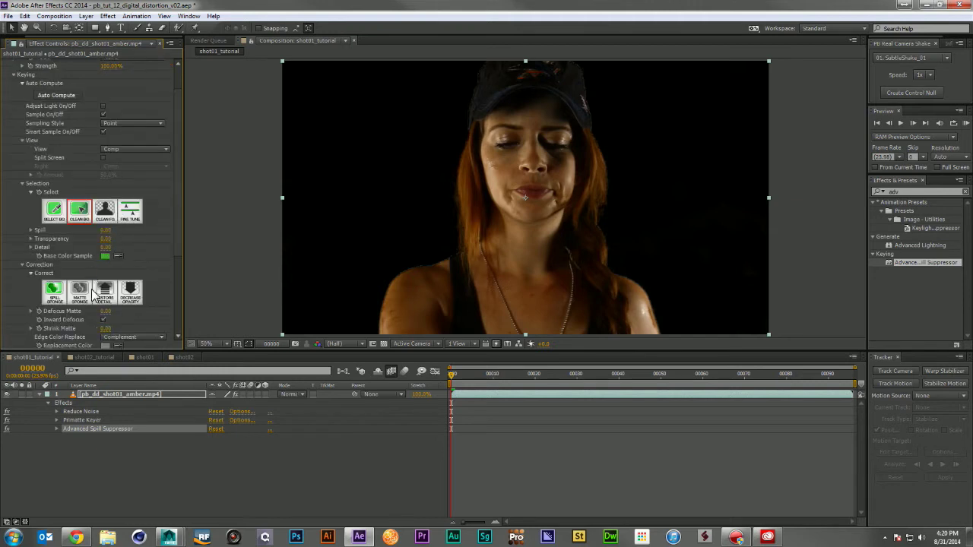
{"action": "left_click", "coordinate": [109, 265]}
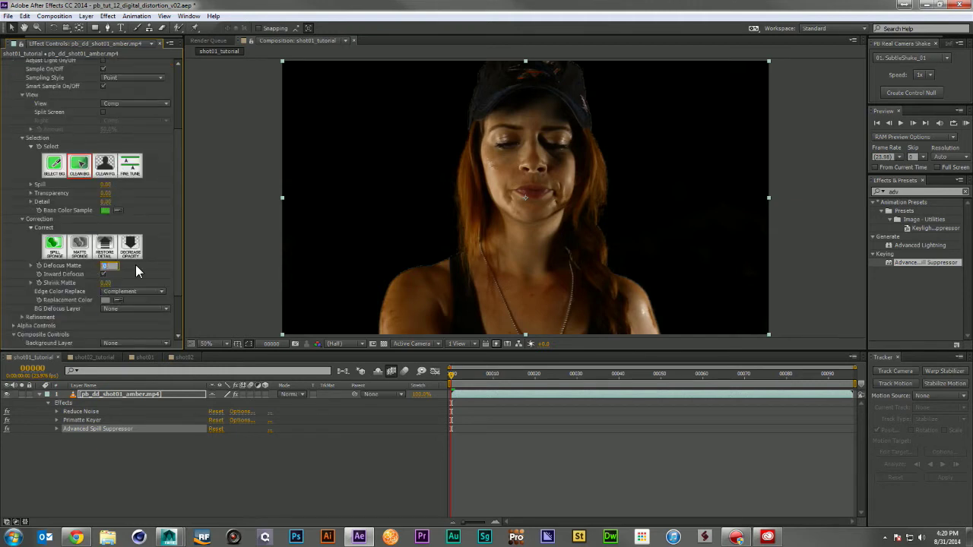
{"action": "key", "text": "Return"}
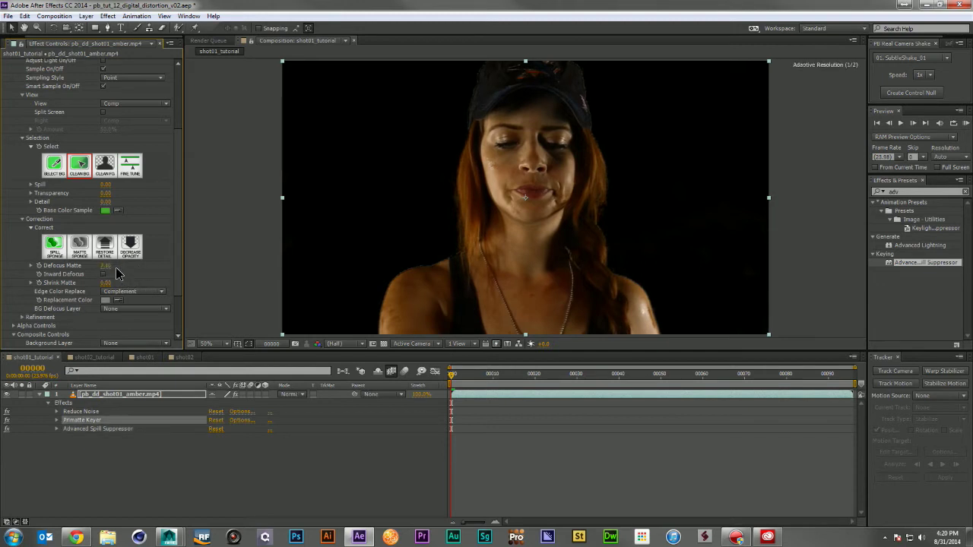
{"action": "left_click_drag", "start_coordinate": [108, 266], "coordinate": [199, 292]}
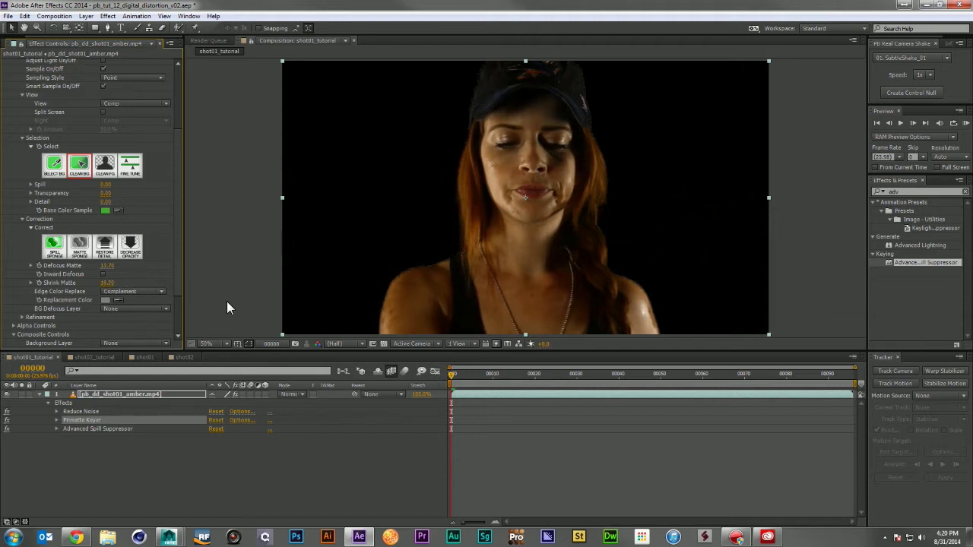
{"action": "left_click", "coordinate": [107, 285]}
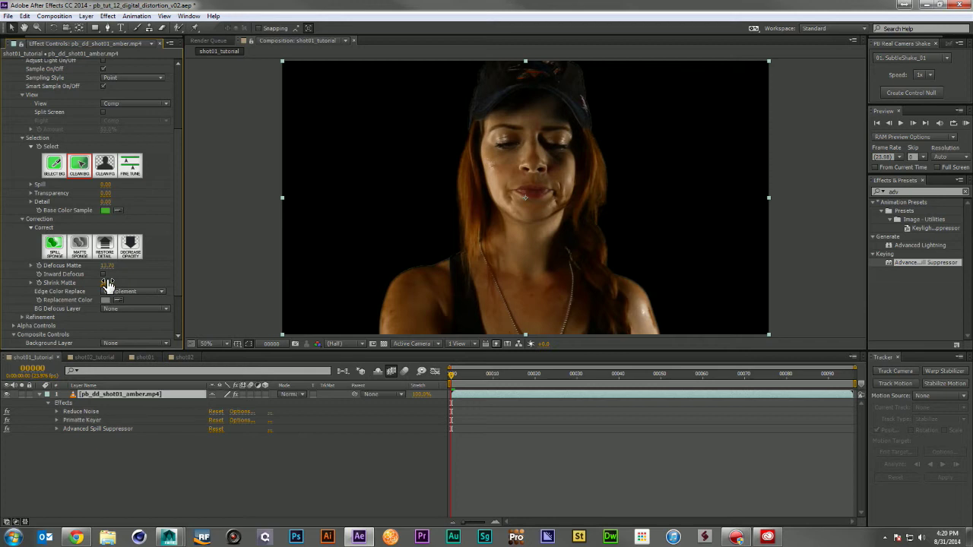
{"action": "left_click_drag", "start_coordinate": [107, 284], "coordinate": [212, 285]}
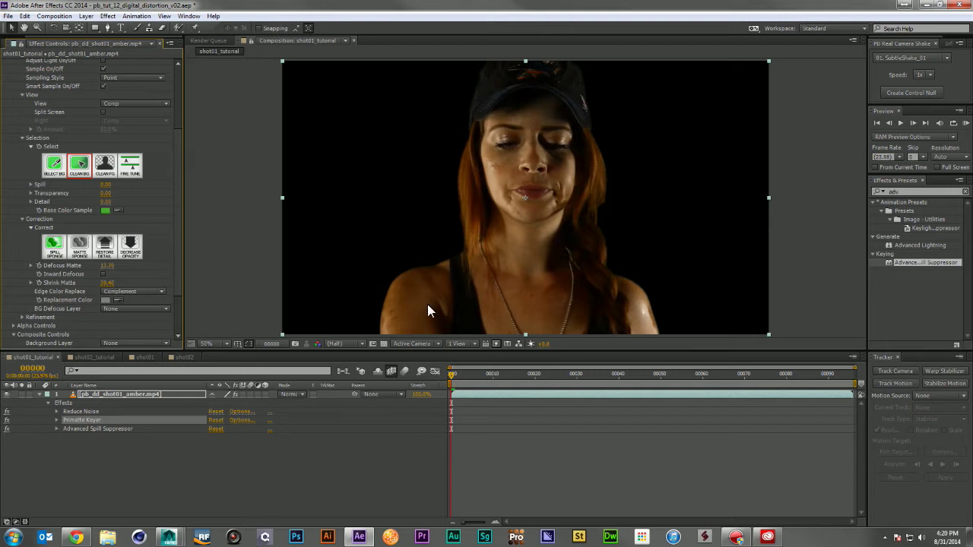
{"action": "left_click", "coordinate": [243, 454]}
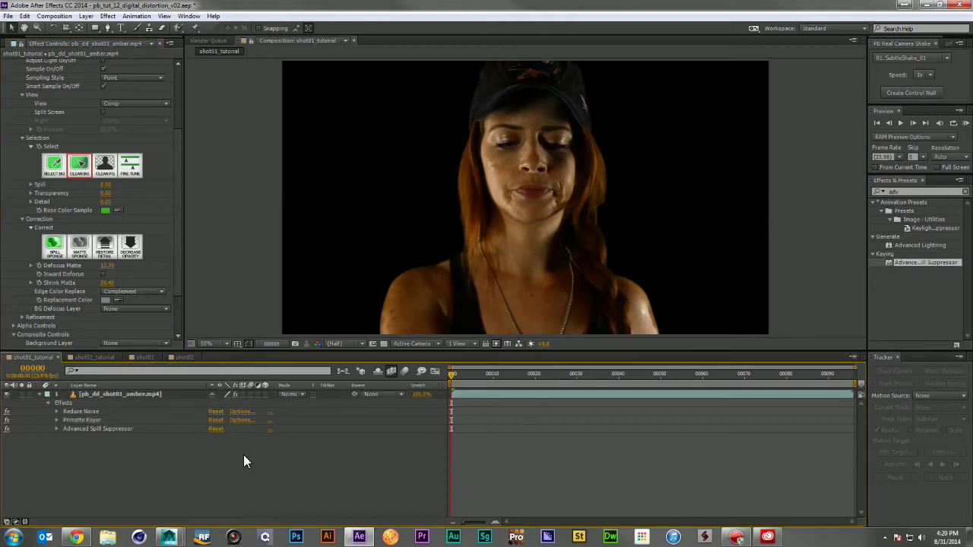
{"action": "left_click", "coordinate": [38, 395]}
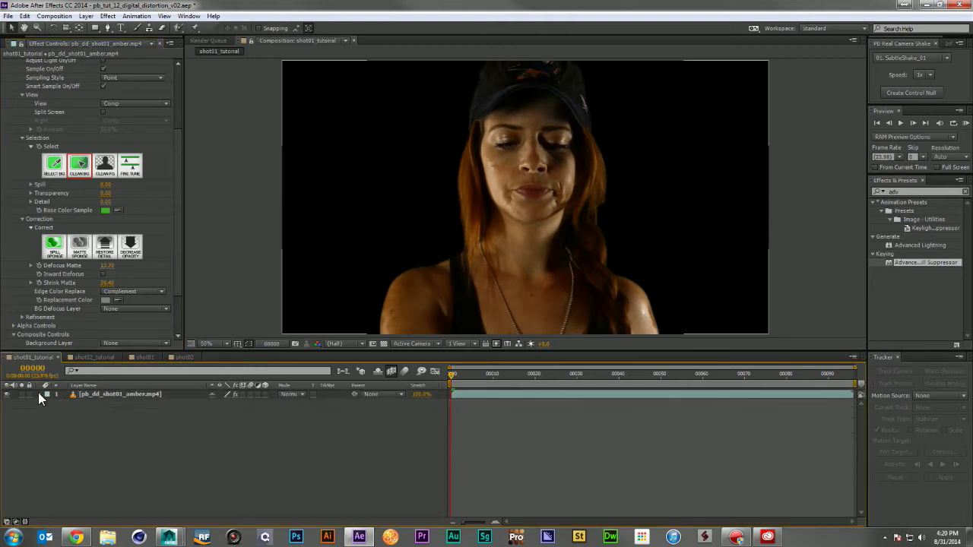
Place pb_bridge_CU_Front_v01.png under the actress layer as the background.
{"action": "left_click", "coordinate": [20, 43]}
{"action": "left_click", "coordinate": [69, 289]}
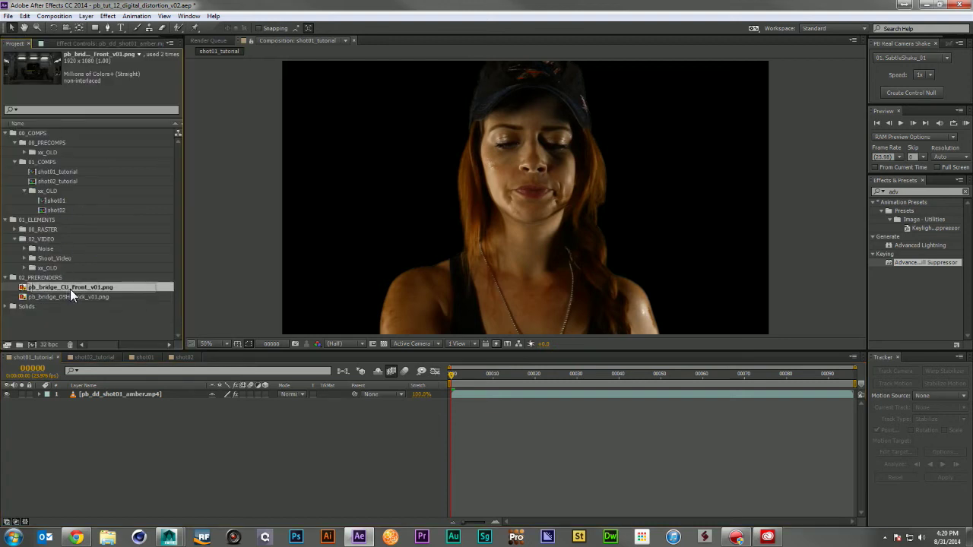
{"action": "left_click_drag", "start_coordinate": [69, 287], "coordinate": [167, 476]}
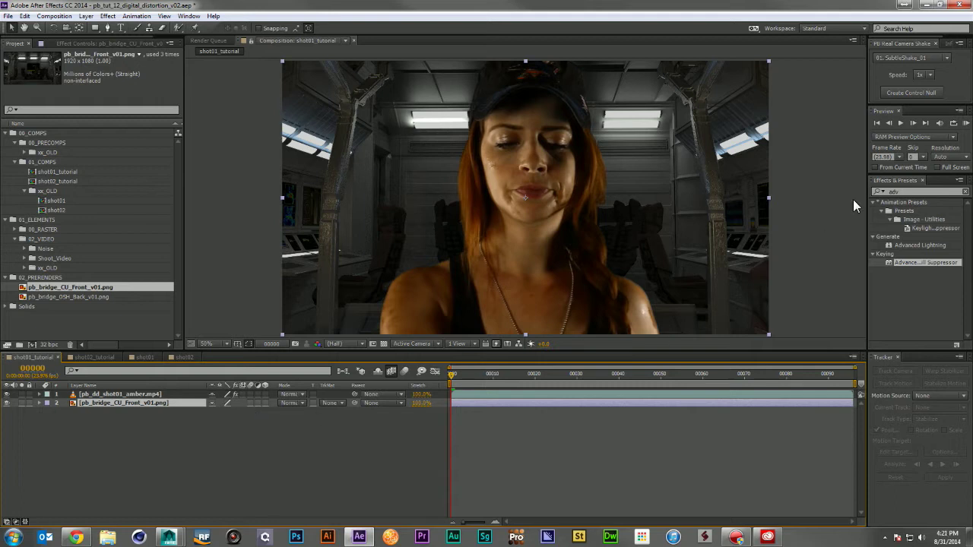
Apply Camera Lens Blur to the bridge background with a Blur Radius of 9.0.
{"action": "left_click", "coordinate": [922, 190]}
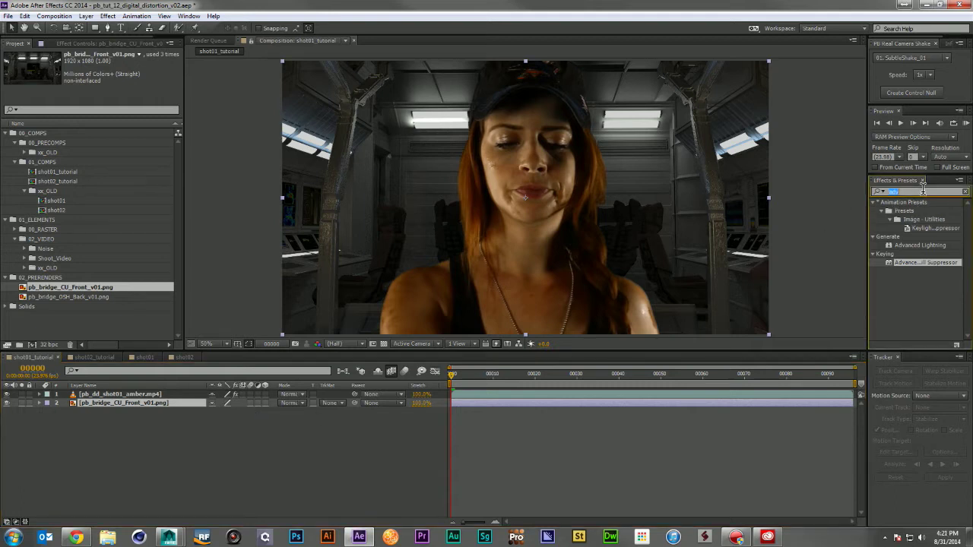
{"action": "type", "text": "came"}
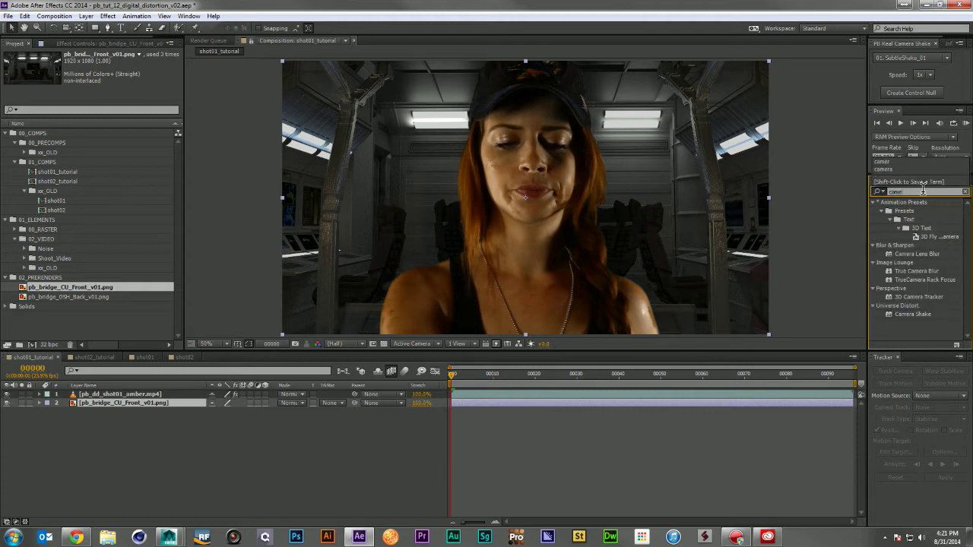
{"action": "left_click", "coordinate": [935, 254]}
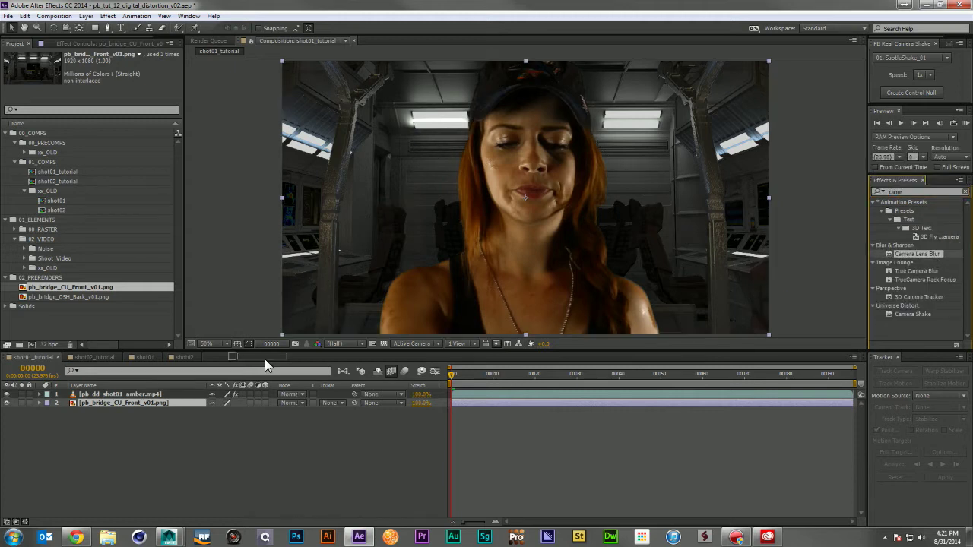
{"action": "left_click_drag", "start_coordinate": [173, 388], "coordinate": [161, 399]}
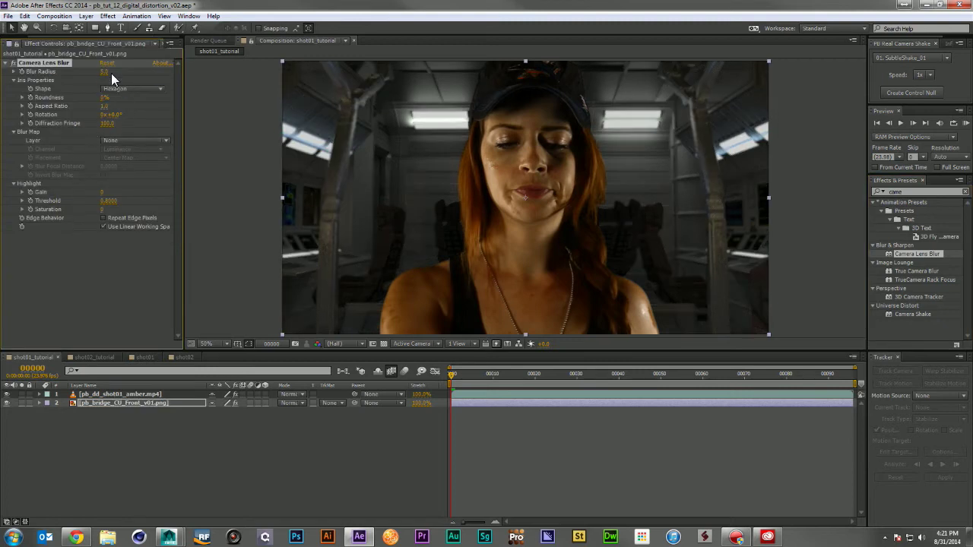
{"action": "left_click_drag", "start_coordinate": [113, 72], "coordinate": [109, 77]}
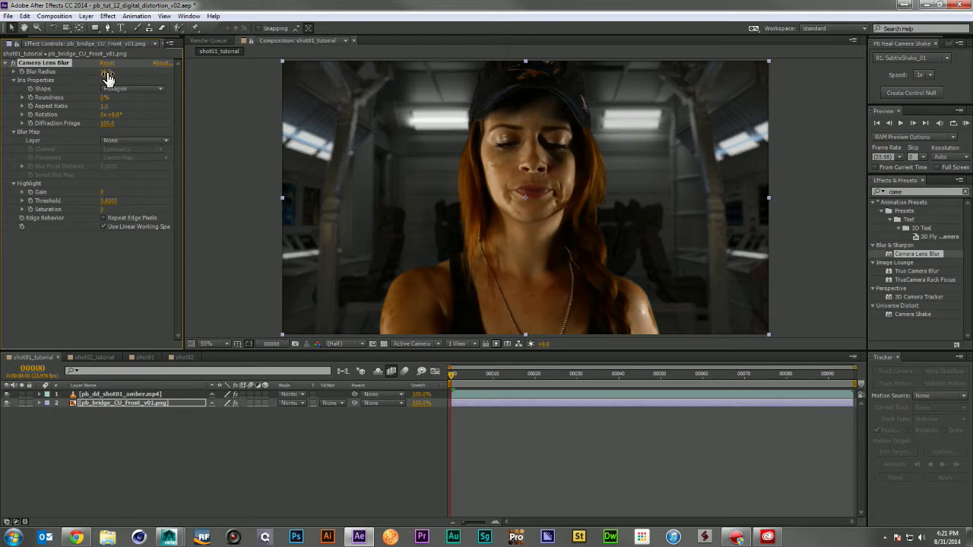
{"action": "left_click_drag", "start_coordinate": [108, 76], "coordinate": [108, 76]}
{"action": "left_click", "coordinate": [102, 72]}
{"action": "key", "text": "Return"}
{"action": "left_click", "coordinate": [286, 467]}
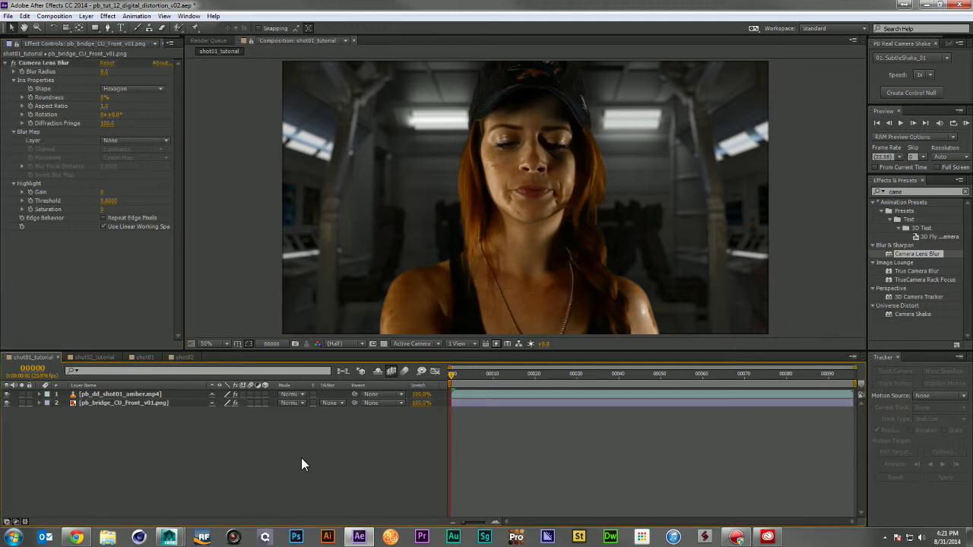
Create a black solid named VIN and move it below the actress layer.
{"action": "key", "text": "ctrl+y"}
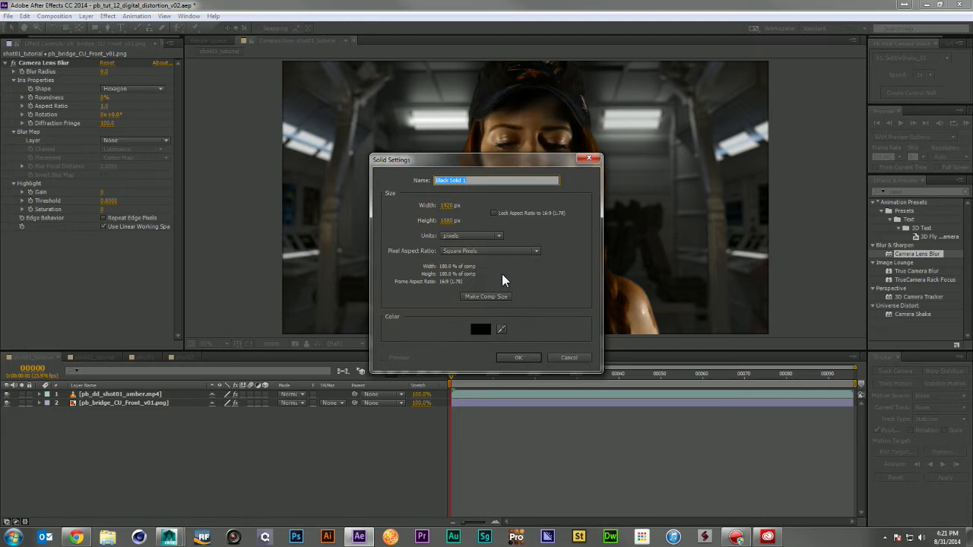
{"action": "type", "text": "VIN"}
{"action": "key", "text": "Return"}
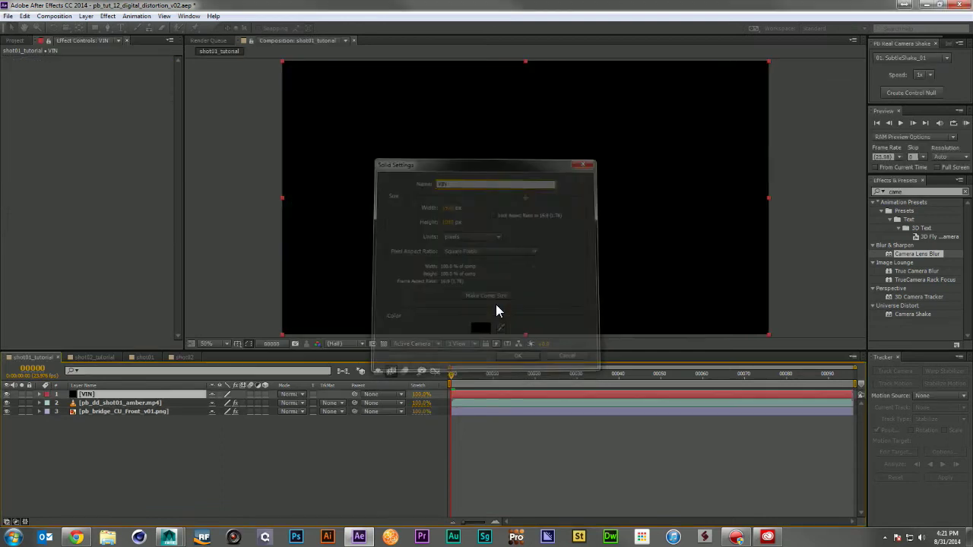
{"action": "left_click_drag", "start_coordinate": [193, 392], "coordinate": [185, 410]}
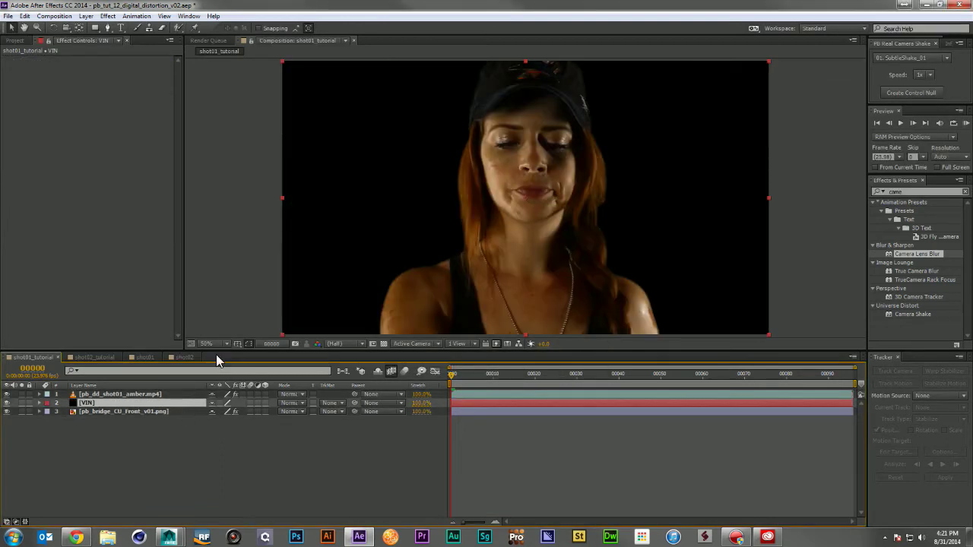
Draw an oval mask around the actress on VIN and set it to Subtract.
{"action": "left_click_drag", "start_coordinate": [96, 29], "coordinate": [153, 51]}
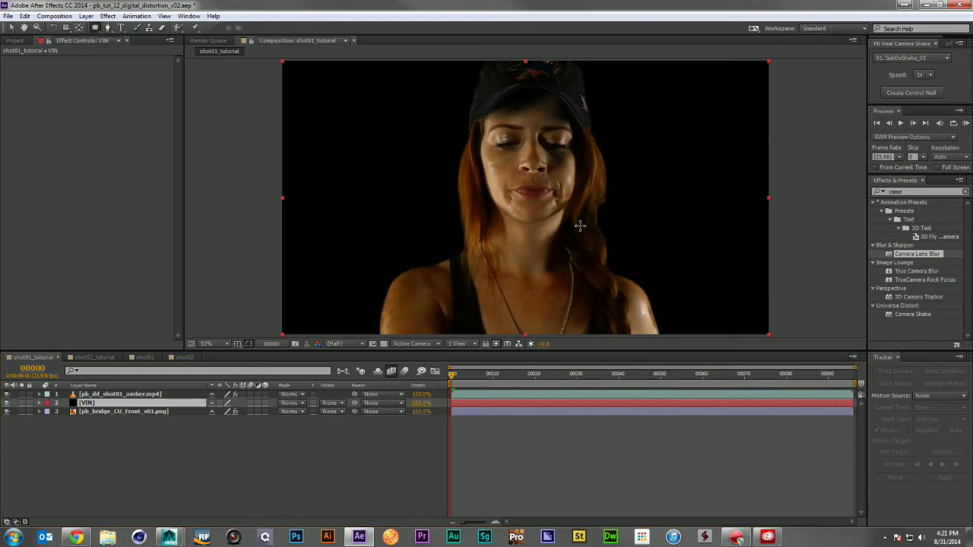
{"action": "key", "text": "comma"}
{"action": "key", "text": "comma"}
{"action": "left_click_drag", "start_coordinate": [445, 76], "coordinate": [606, 328]}
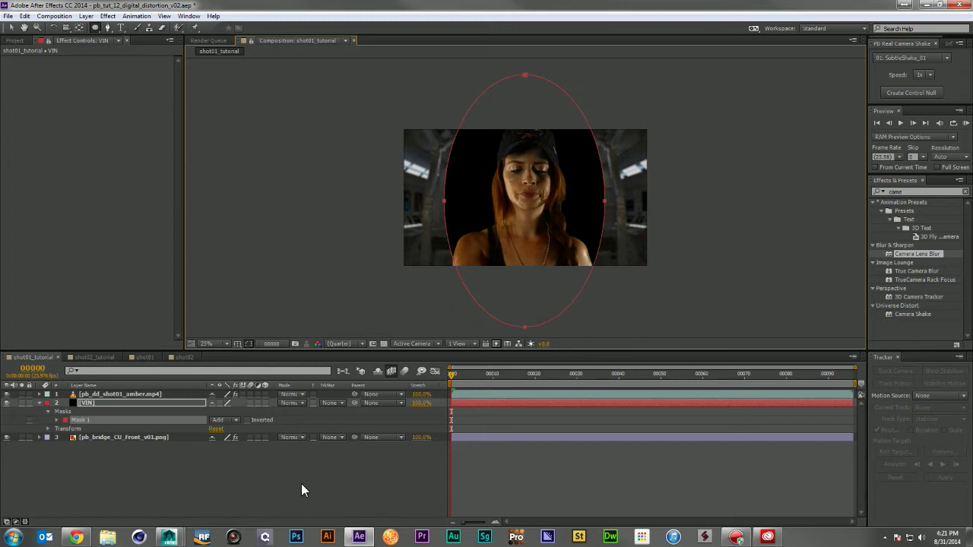
{"action": "key", "text": "m"}
{"action": "left_click", "coordinate": [231, 409]}
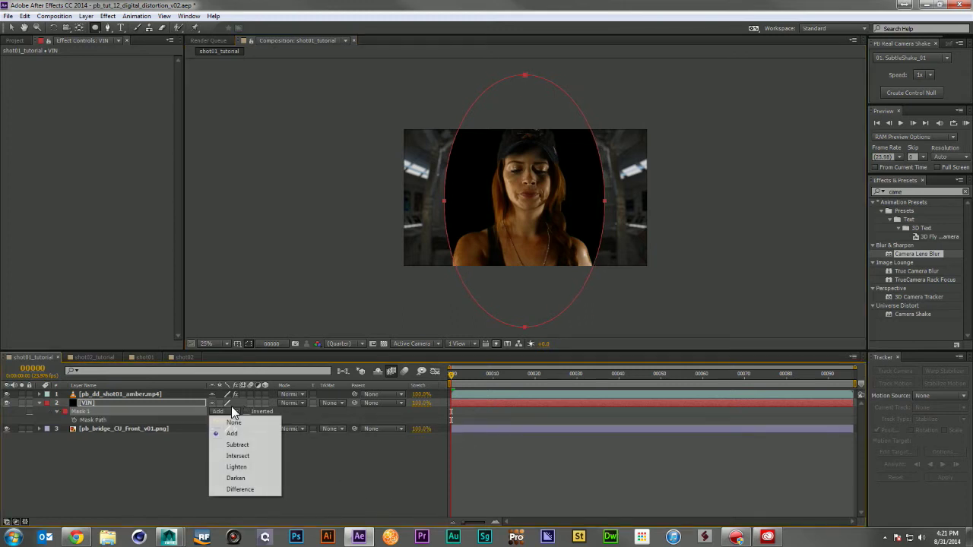
{"action": "left_click", "coordinate": [252, 443]}
Set the VIN mask feather to 500 pixels.
{"action": "key", "text": "f"}
{"action": "left_click_drag", "start_coordinate": [227, 419], "coordinate": [399, 422]}
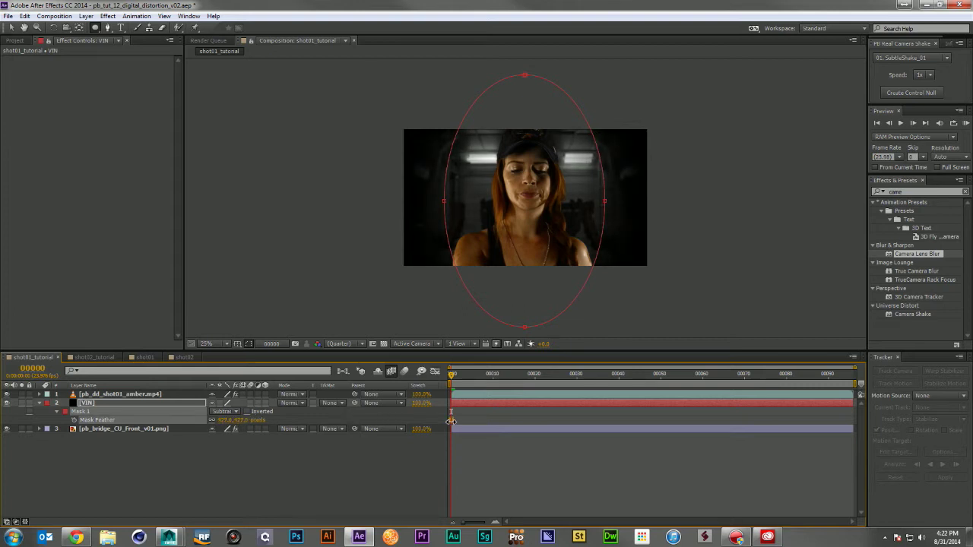
{"action": "left_click_drag", "start_coordinate": [237, 420], "coordinate": [245, 420]}
{"action": "left_click", "coordinate": [244, 420]}
{"action": "type", "text": "500"}
{"action": "key", "text": "Return"}
Lower the VIN vignette's opacity to about 69% and collapse the layer.
{"action": "key", "text": "period"}
{"action": "key", "text": "period"}
{"action": "key", "text": "t"}
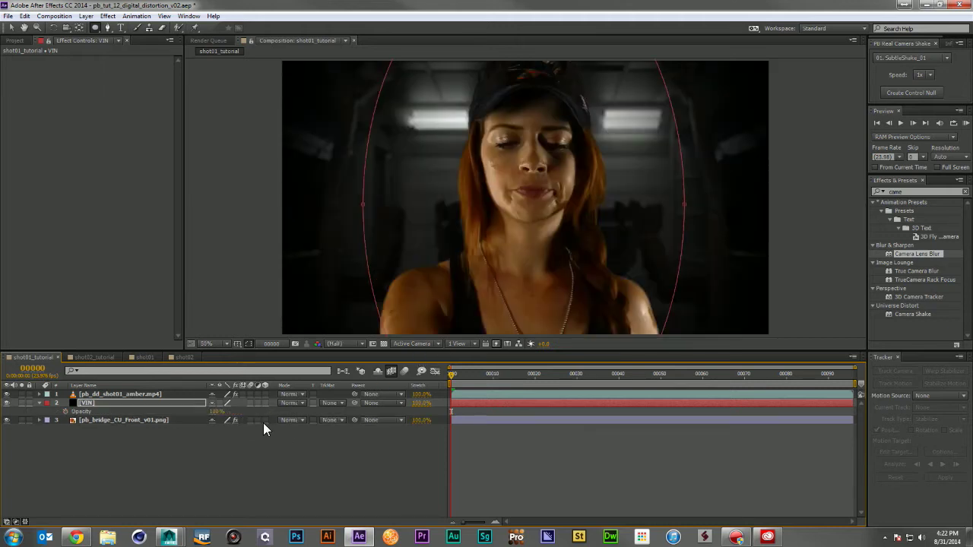
{"action": "left_click_drag", "start_coordinate": [216, 411], "coordinate": [191, 410]}
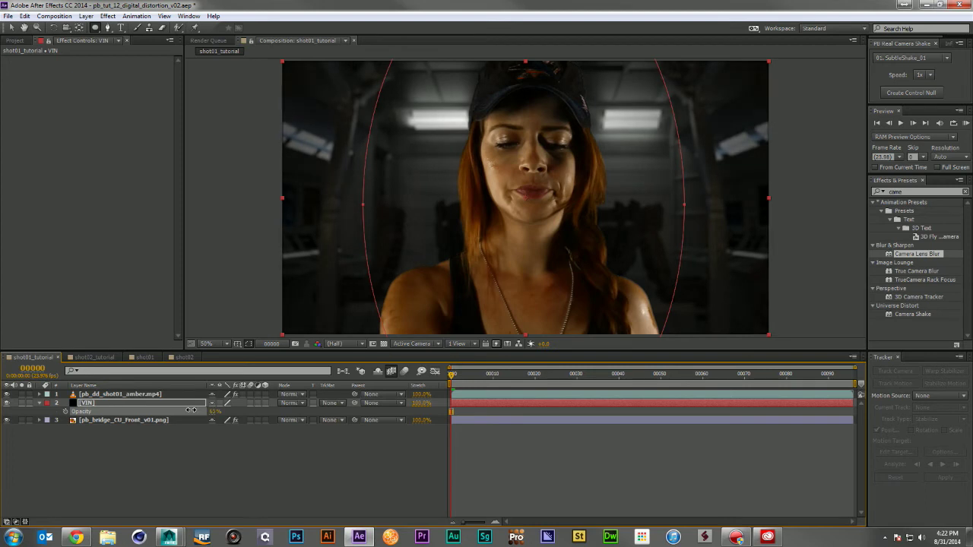
{"action": "left_click", "coordinate": [210, 449]}
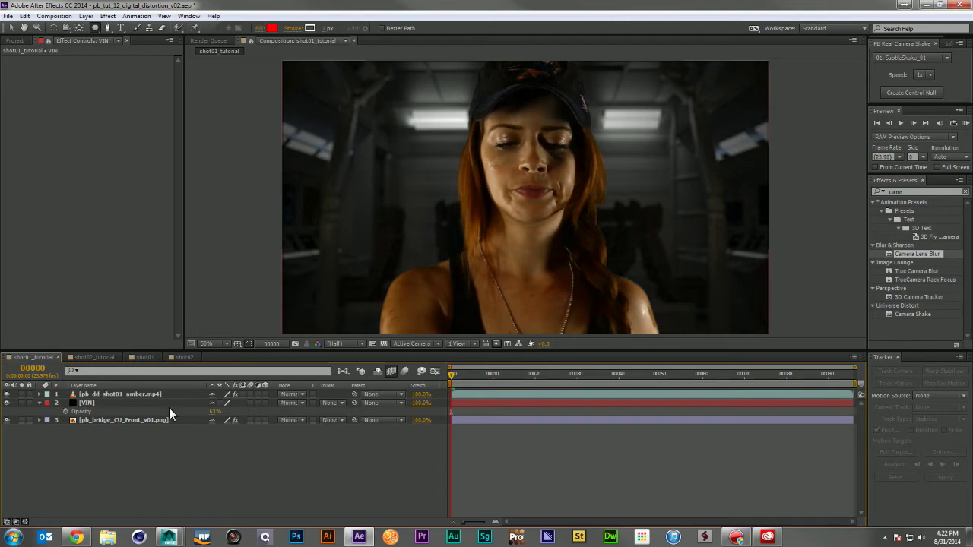
{"action": "left_click", "coordinate": [216, 411]}
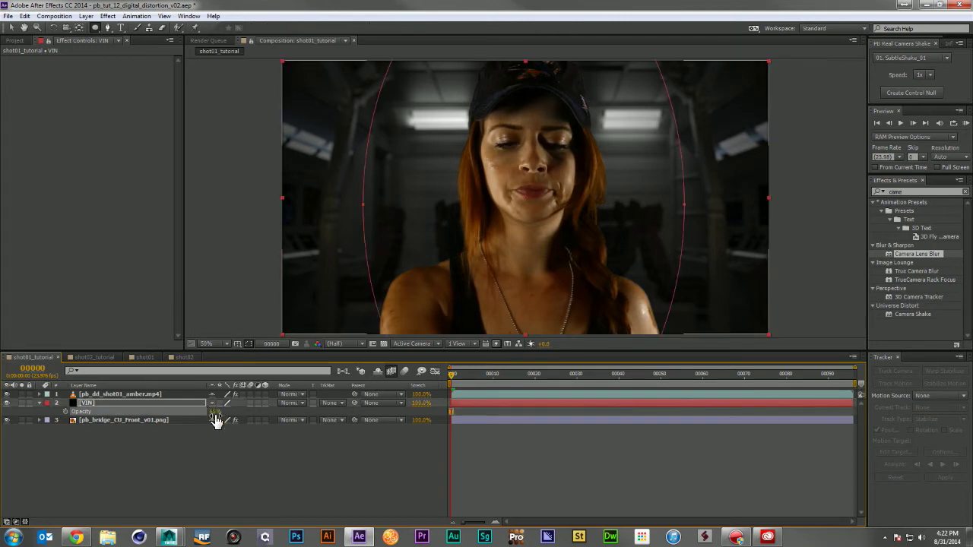
{"action": "left_click", "coordinate": [102, 427]}
{"action": "left_click", "coordinate": [41, 403]}
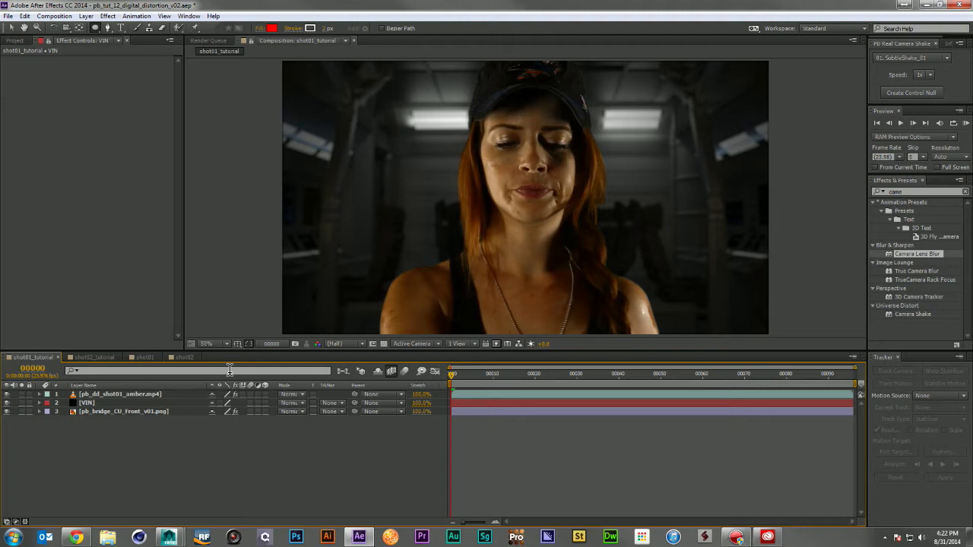
Add the Curves effect to the actress layer.
{"action": "left_click", "coordinate": [158, 392]}
{"action": "left_click", "coordinate": [920, 191]}
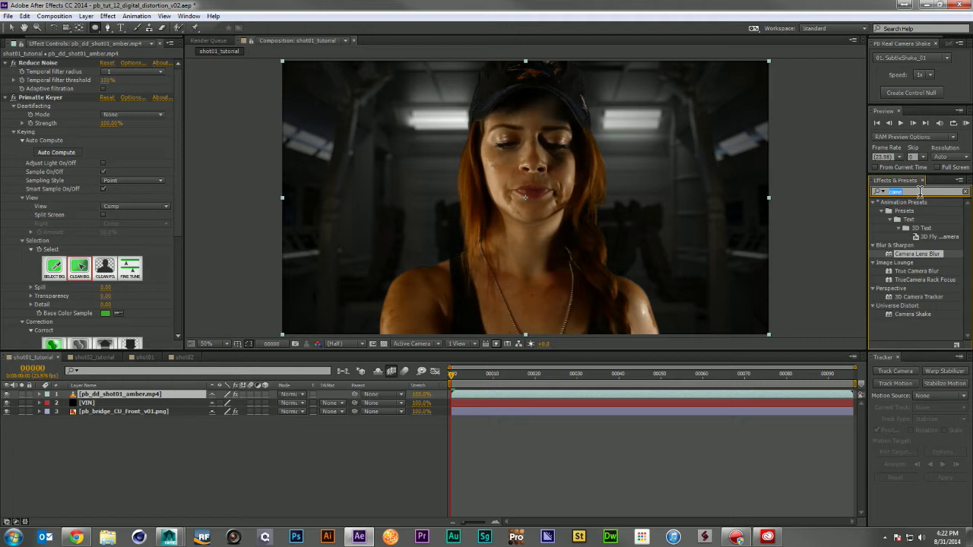
{"action": "left_click", "coordinate": [920, 191]}
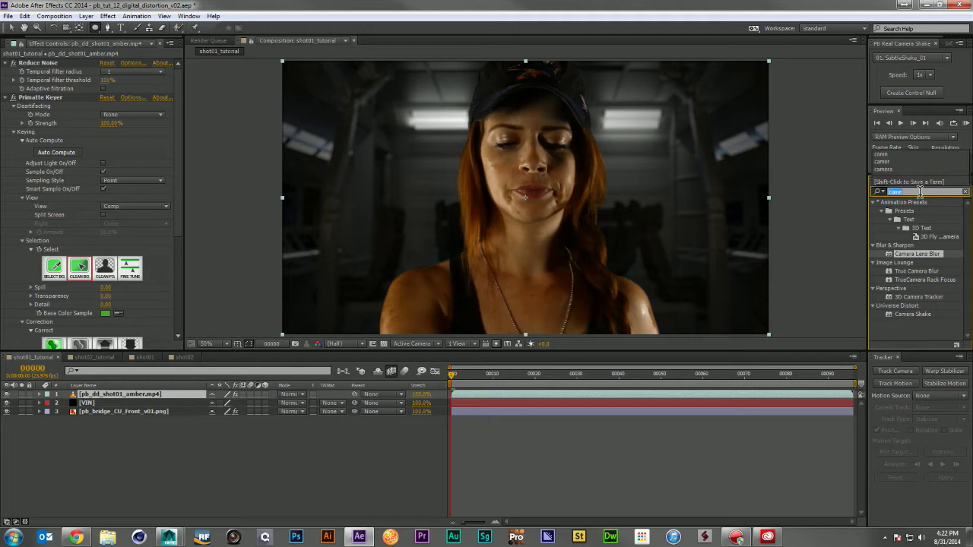
{"action": "type", "text": "cur"}
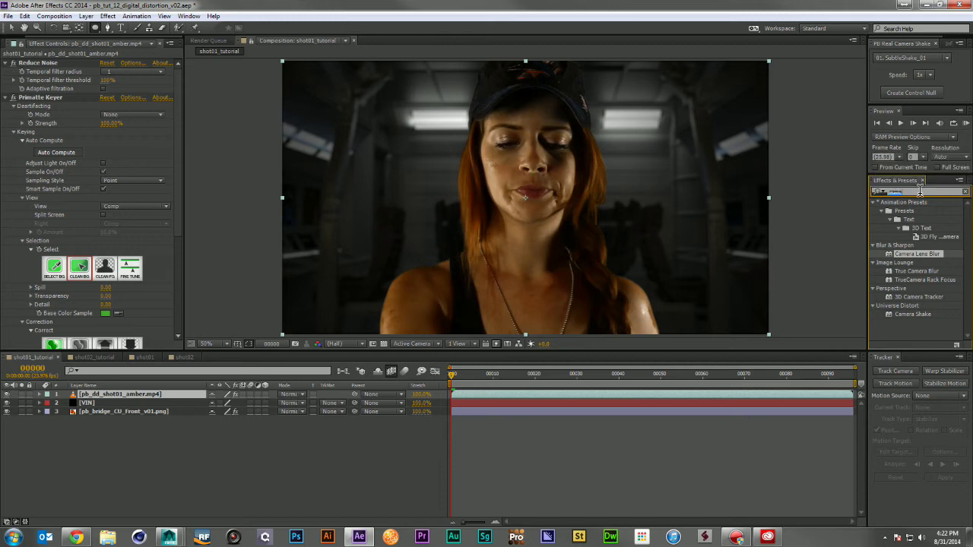
{"action": "type", "text": "ves"}
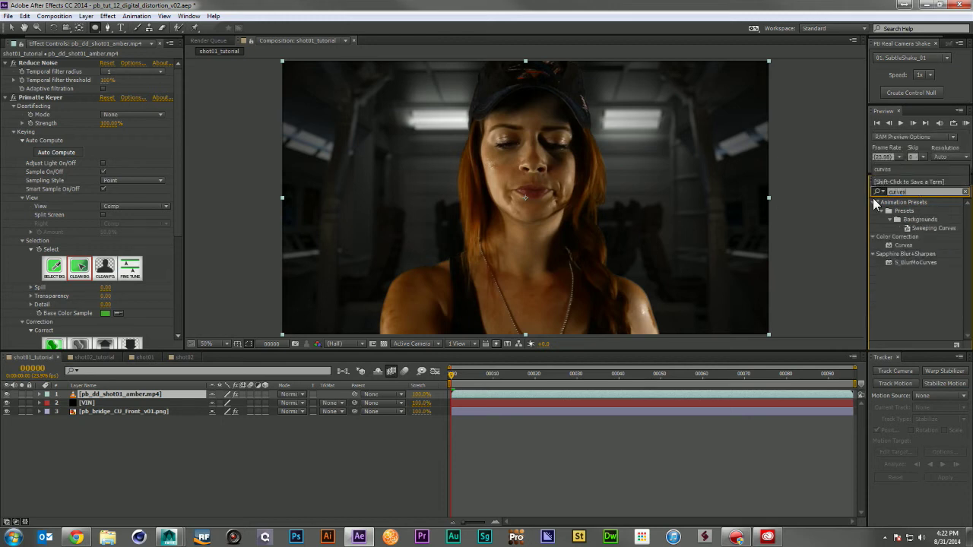
{"action": "left_click_drag", "start_coordinate": [912, 242], "coordinate": [126, 395]}
Add Tint to the actress layer and lower Amount to Tint to about 55%.
{"action": "left_click", "coordinate": [923, 190]}
{"action": "type", "text": "tint"}
{"action": "left_click_drag", "start_coordinate": [914, 246], "coordinate": [62, 146]}
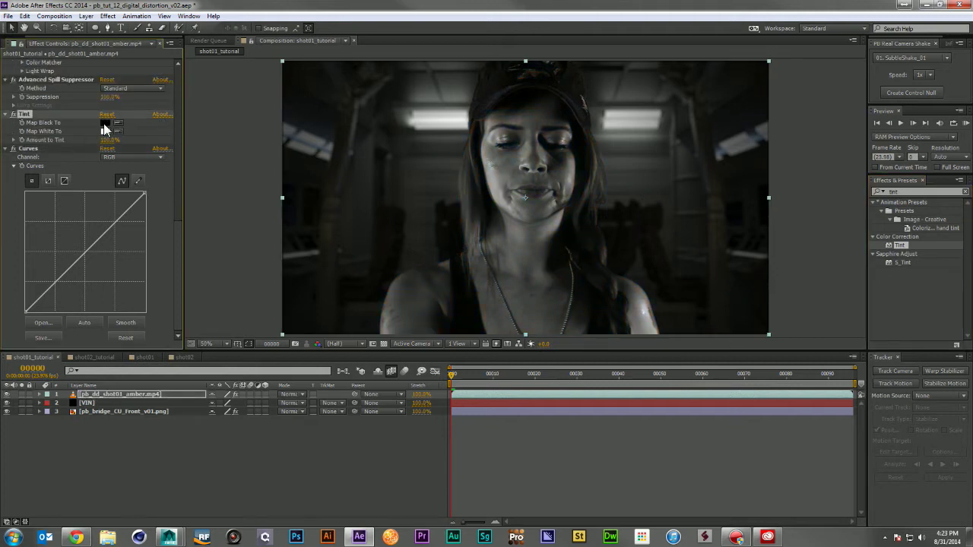
{"action": "left_click", "coordinate": [104, 123]}
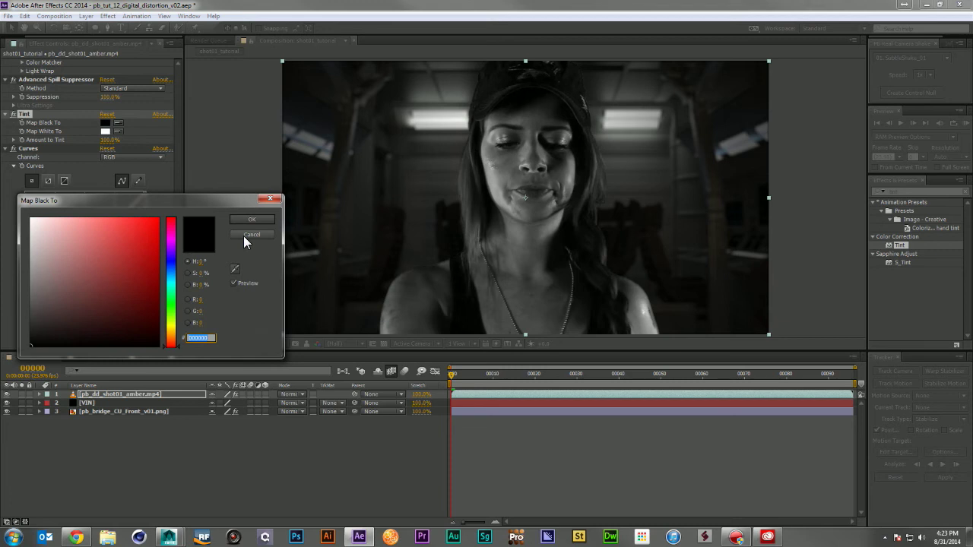
{"action": "left_click", "coordinate": [243, 236]}
{"action": "left_click_drag", "start_coordinate": [111, 140], "coordinate": [95, 143]}
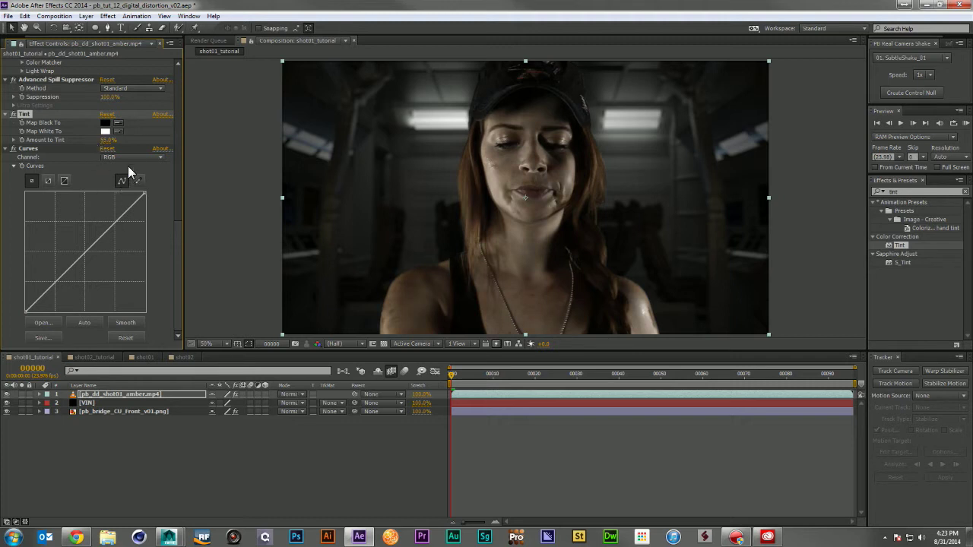
Raise the green curve's midpoint and reshape the blue curve to reduce blue.
{"action": "left_click", "coordinate": [128, 158]}
{"action": "left_click", "coordinate": [126, 179]}
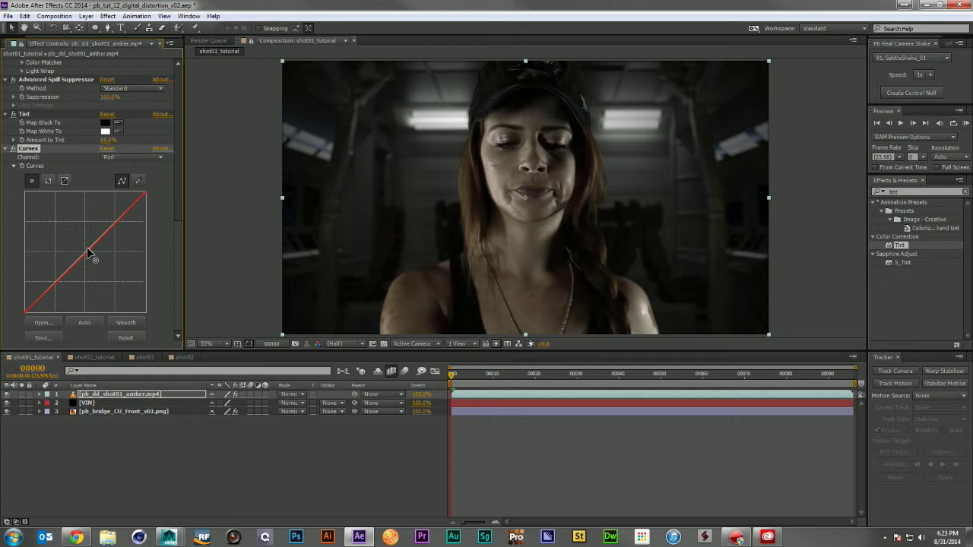
{"action": "left_click", "coordinate": [132, 158]}
{"action": "left_click", "coordinate": [125, 191]}
{"action": "left_click_drag", "start_coordinate": [91, 256], "coordinate": [91, 245]}
{"action": "left_click", "coordinate": [126, 156]}
{"action": "left_click", "coordinate": [122, 200]}
{"action": "left_click_drag", "start_coordinate": [93, 247], "coordinate": [119, 212]}
{"action": "left_click_drag", "start_coordinate": [64, 271], "coordinate": [66, 277]}
Refine the green curve, lowering its shadows and lifting its upper part.
{"action": "key", "text": "Up"}
{"action": "left_click_drag", "start_coordinate": [96, 244], "coordinate": [66, 287]}
{"action": "left_click_drag", "start_coordinate": [108, 244], "coordinate": [119, 217]}
{"action": "left_click_drag", "start_coordinate": [65, 288], "coordinate": [53, 290]}
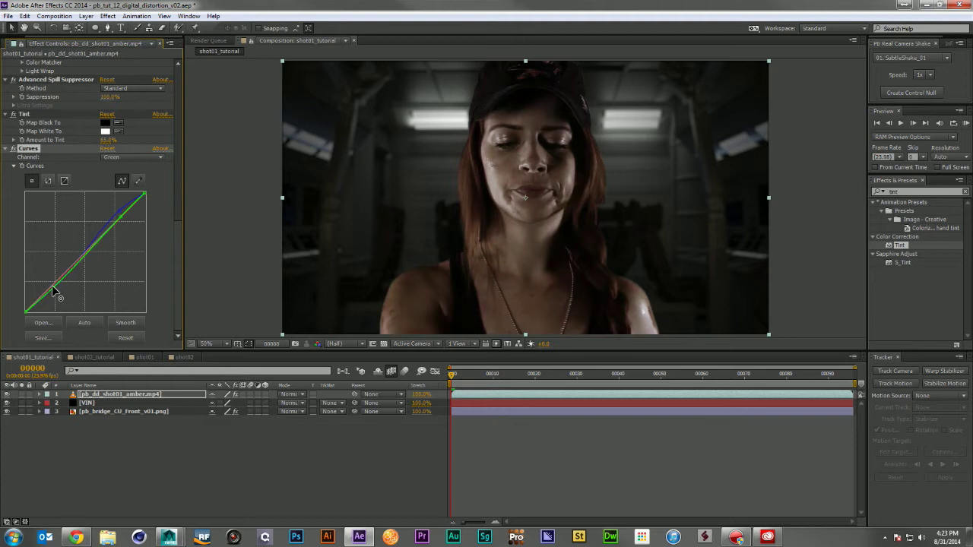
{"action": "left_click_drag", "start_coordinate": [52, 287], "coordinate": [51, 286]}
{"action": "mouse_move", "coordinate": [124, 215]}
{"action": "left_mouse_down"}
{"action": "mouse_move", "coordinate": [110, 238]}
{"action": "mouse_move", "coordinate": [110, 229]}
{"action": "left_mouse_up"}
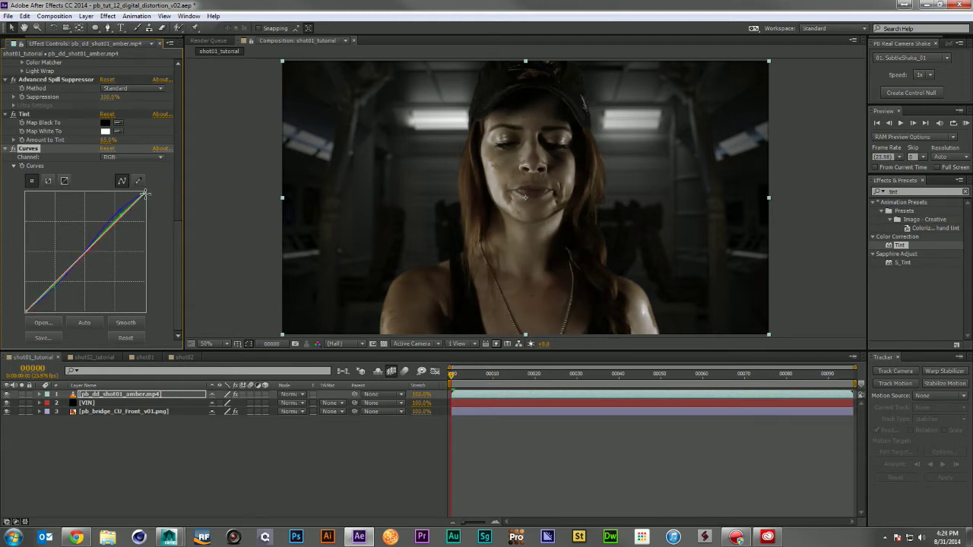
Bend the RGB curve upward to brighten the image, then add a new adjustment layer.
{"action": "right_click", "coordinate": [107, 160]}
{"action": "left_click", "coordinate": [106, 165]}
{"action": "left_click_drag", "start_coordinate": [86, 241], "coordinate": [128, 205]}
{"action": "left_click_drag", "start_coordinate": [65, 266], "coordinate": [64, 270]}
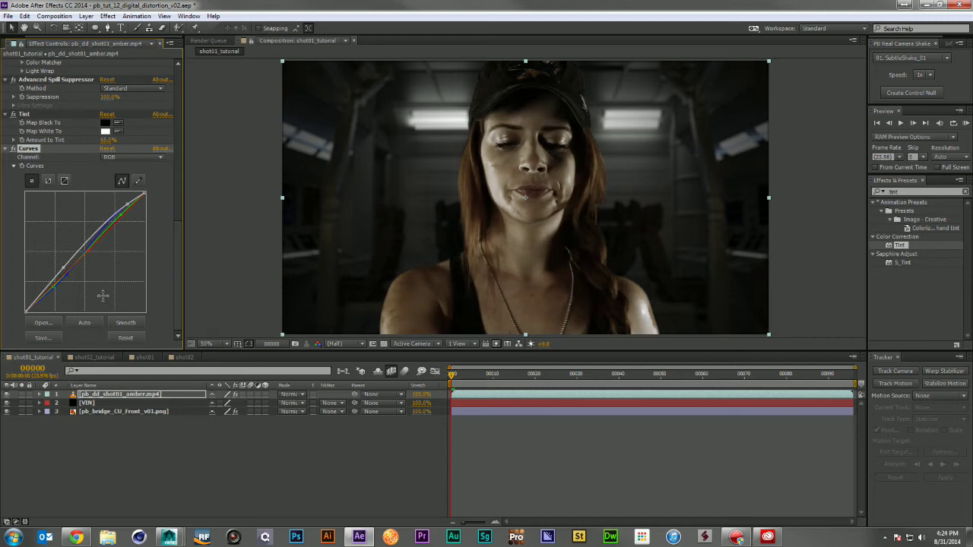
{"action": "left_click", "coordinate": [276, 503]}
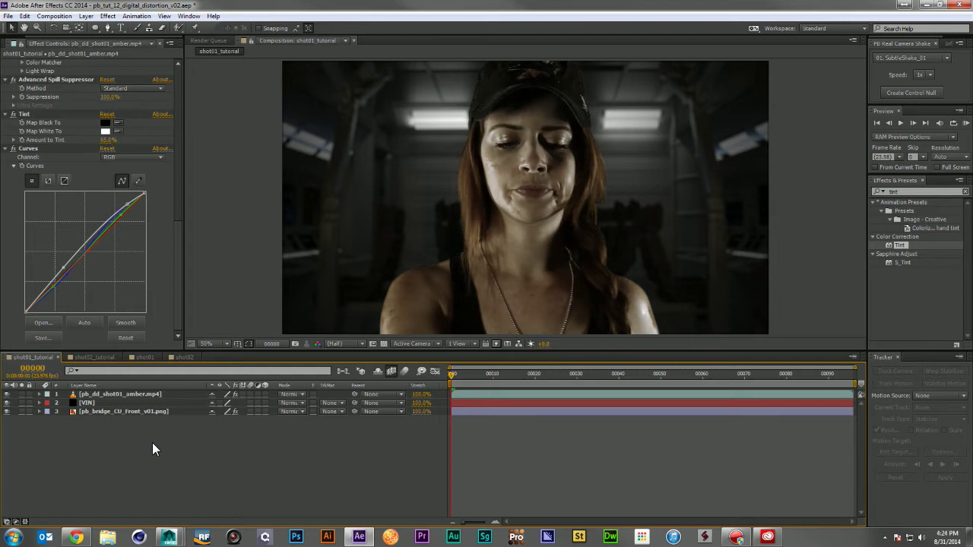
{"action": "key", "text": "ctrl+alt+y"}
Rename the new adjustment layer CC and apply Colorama to it.
{"action": "key", "text": "Return"}
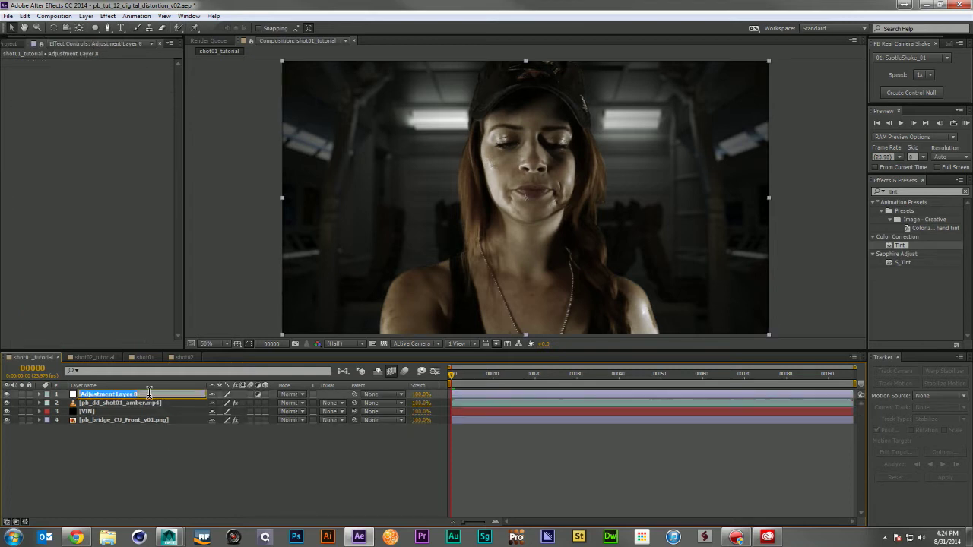
{"action": "type", "text": "CC"}
{"action": "key", "text": "Return"}
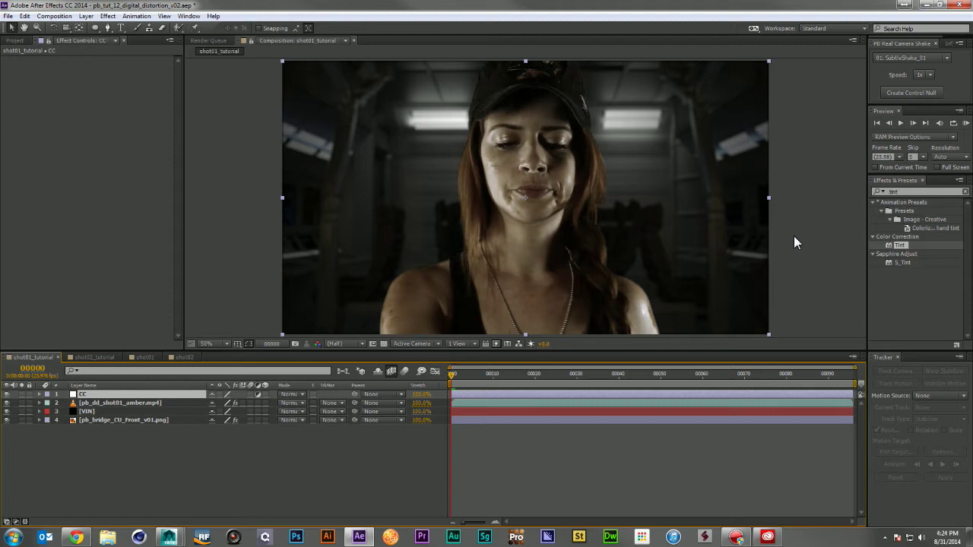
{"action": "left_click", "coordinate": [911, 190]}
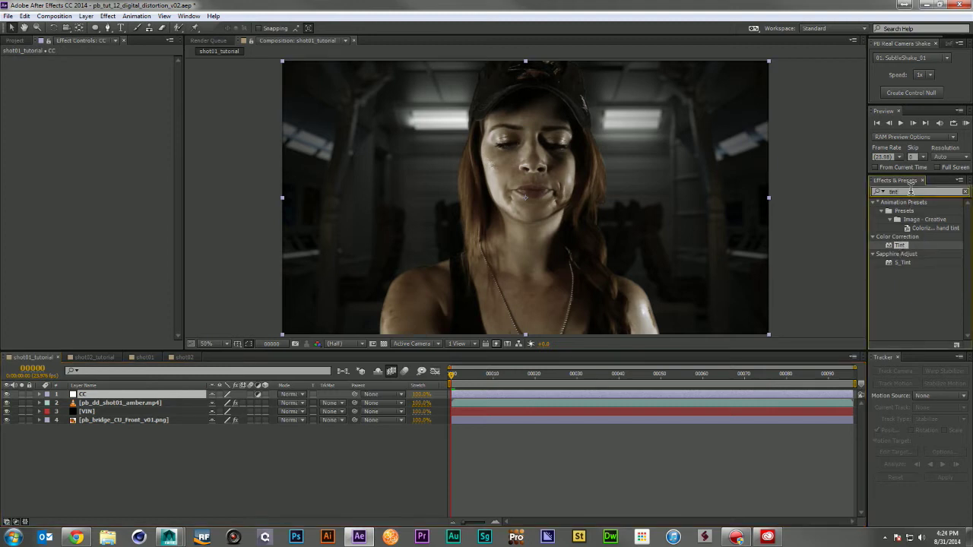
{"action": "type", "text": "curves"}
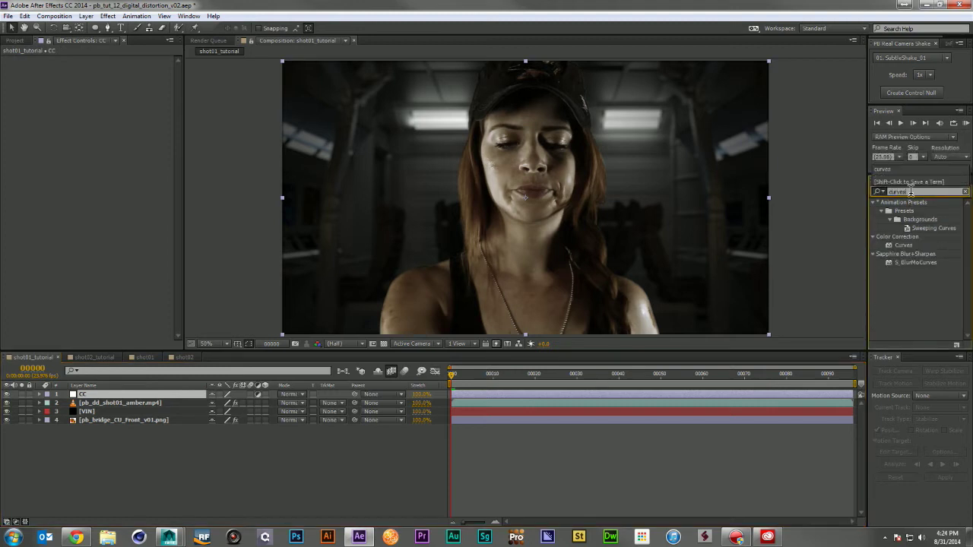
{"action": "type", "text": "co"}
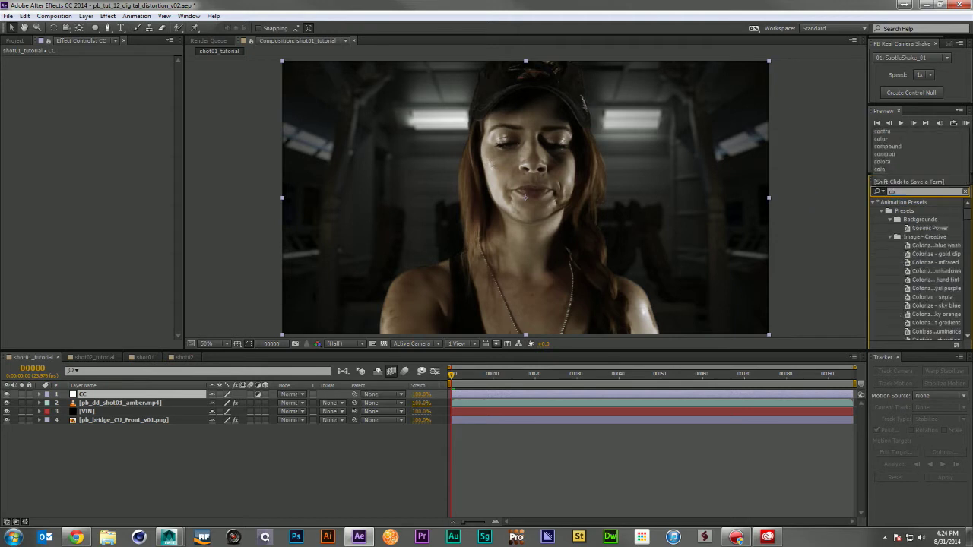
{"action": "type", "text": "lora"}
{"action": "left_click_drag", "start_coordinate": [893, 211], "coordinate": [102, 394]}
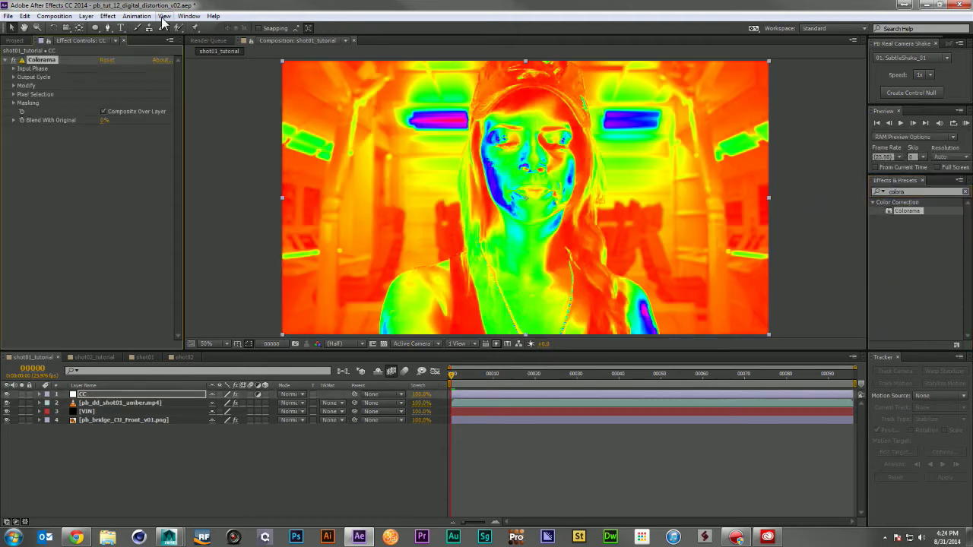
Try Colorama palettes ending on Deep Ocean and blend about 92% with the original.
{"action": "left_click", "coordinate": [14, 77]}
{"action": "left_click", "coordinate": [118, 83]}
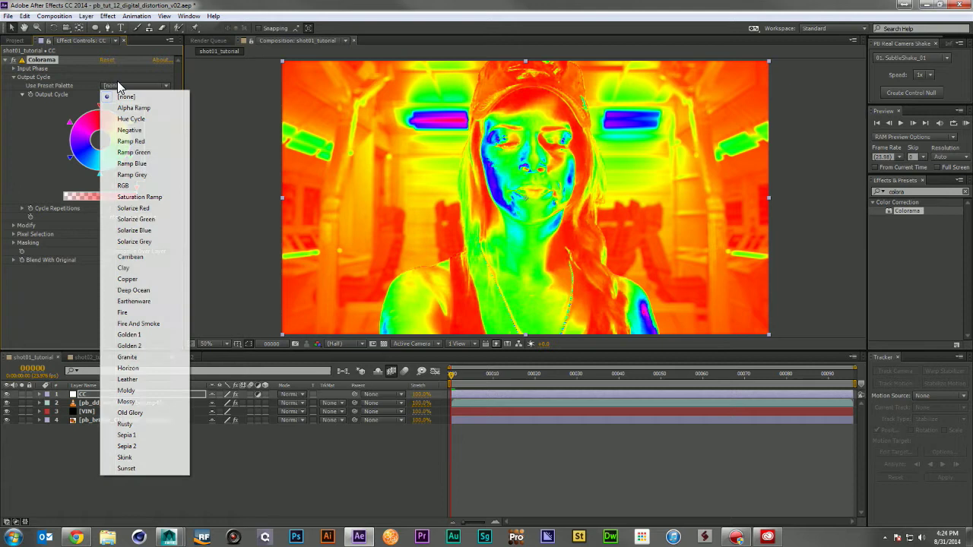
{"action": "left_click", "coordinate": [145, 258]}
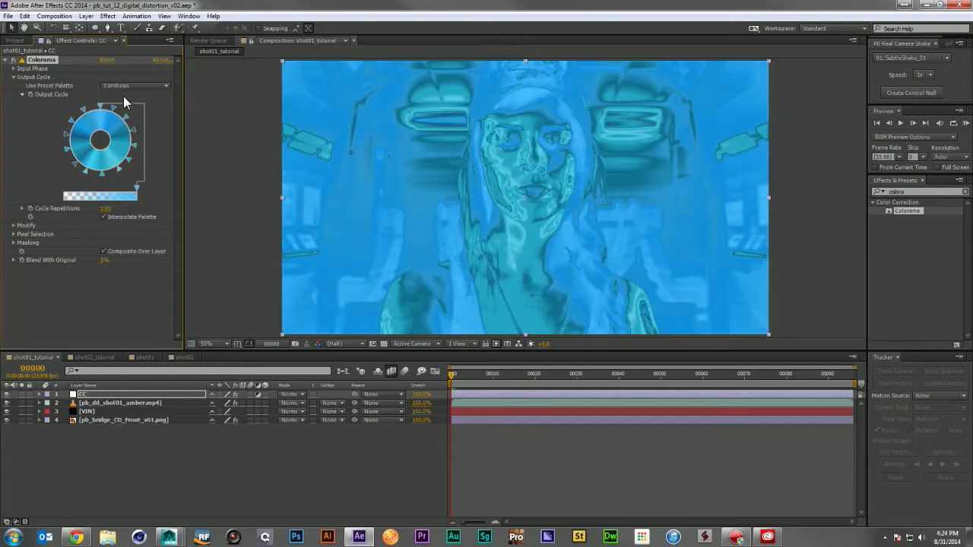
{"action": "left_click", "coordinate": [126, 87]}
{"action": "left_click", "coordinate": [131, 275]}
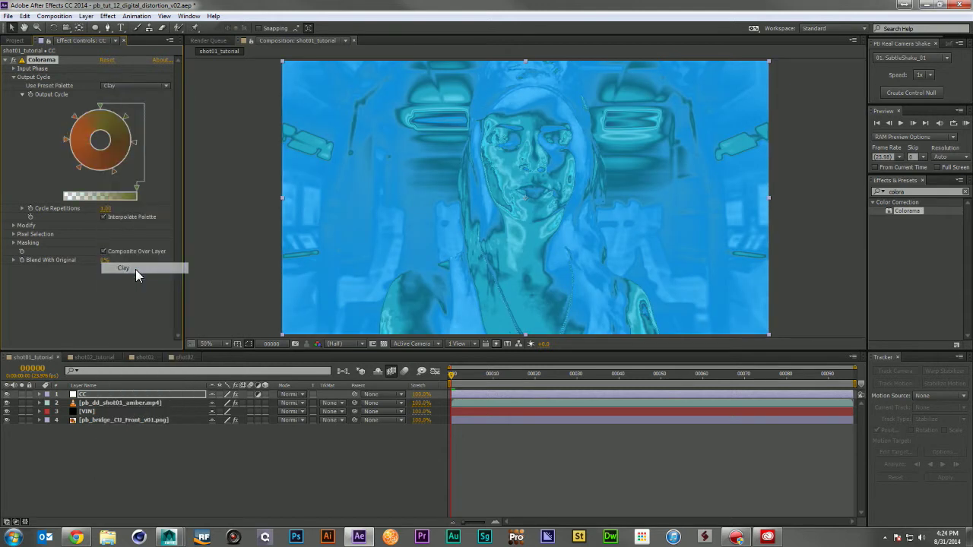
{"action": "left_click", "coordinate": [138, 83]}
{"action": "left_click", "coordinate": [138, 283]}
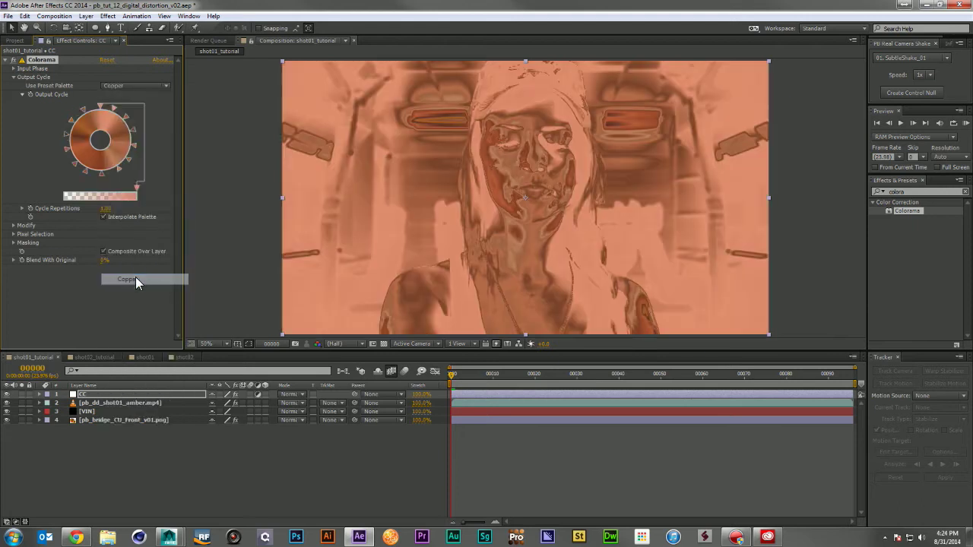
{"action": "left_click", "coordinate": [136, 85]}
{"action": "left_click", "coordinate": [132, 292]}
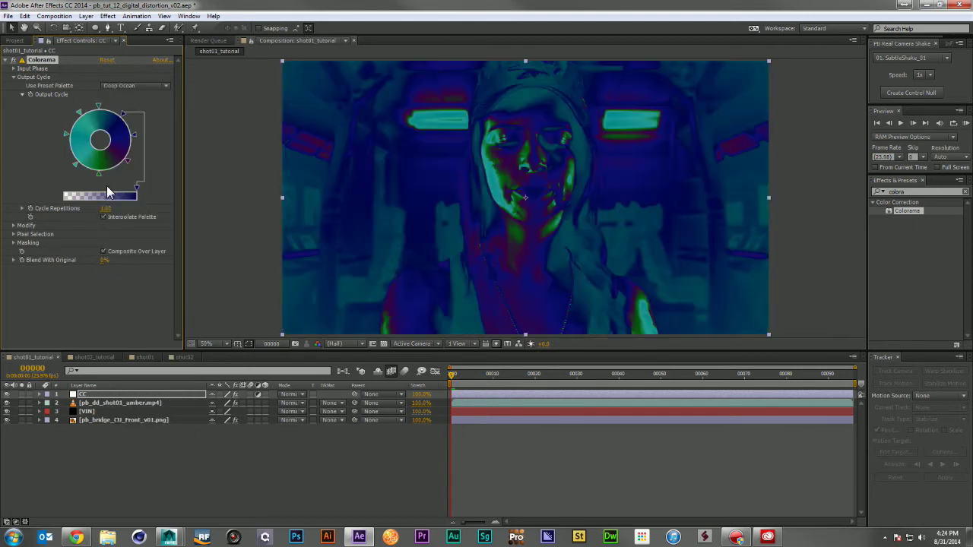
{"action": "left_click_drag", "start_coordinate": [104, 260], "coordinate": [150, 259]}
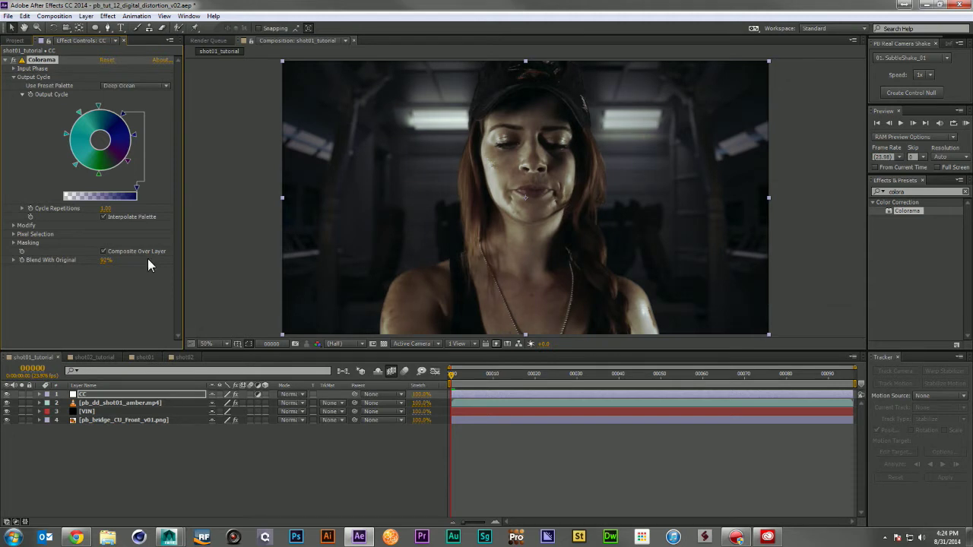
Deselect the CC layer, show the Project panel, and move the Creative Cloud window left.
{"action": "left_click", "coordinate": [225, 473]}
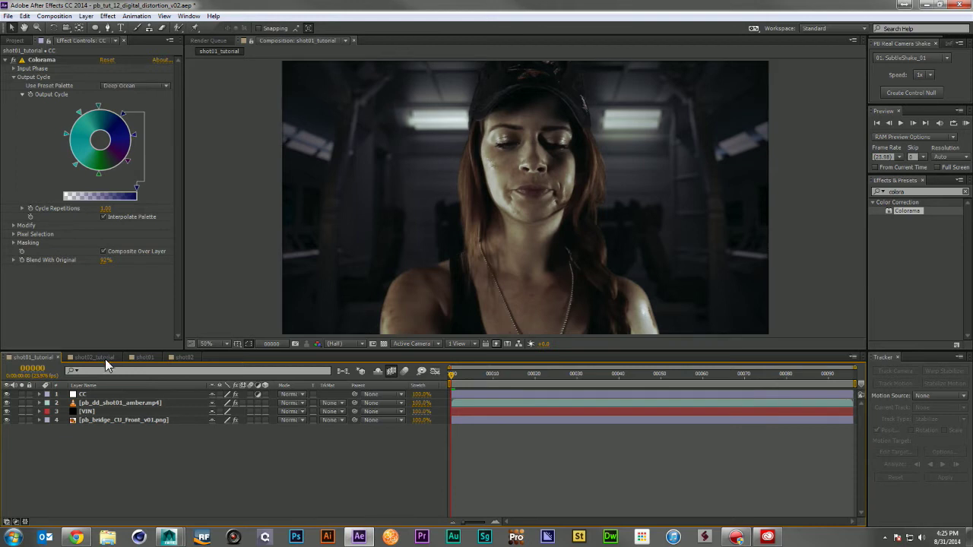
{"action": "left_click", "coordinate": [14, 41]}
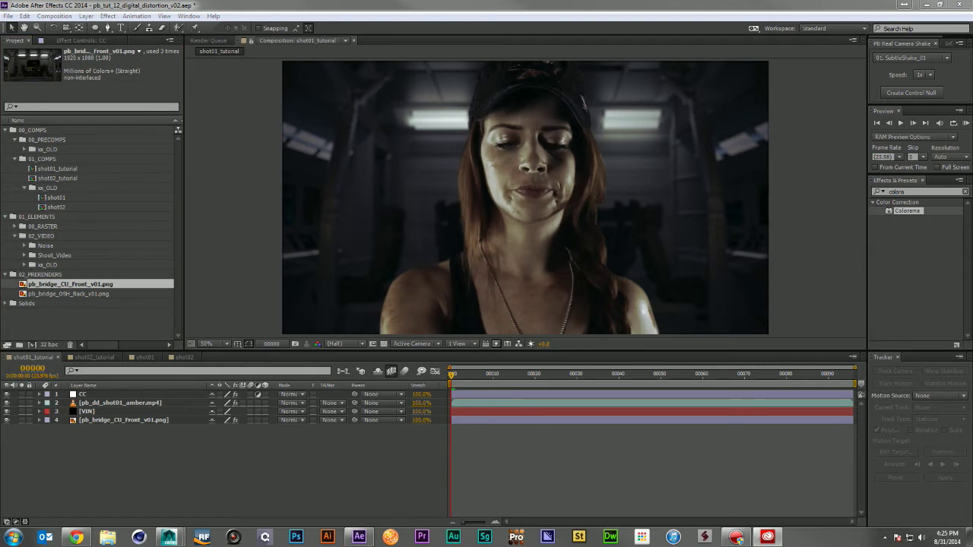
{"action": "left_click_drag", "start_coordinate": [729, 103], "coordinate": [571, 72]}
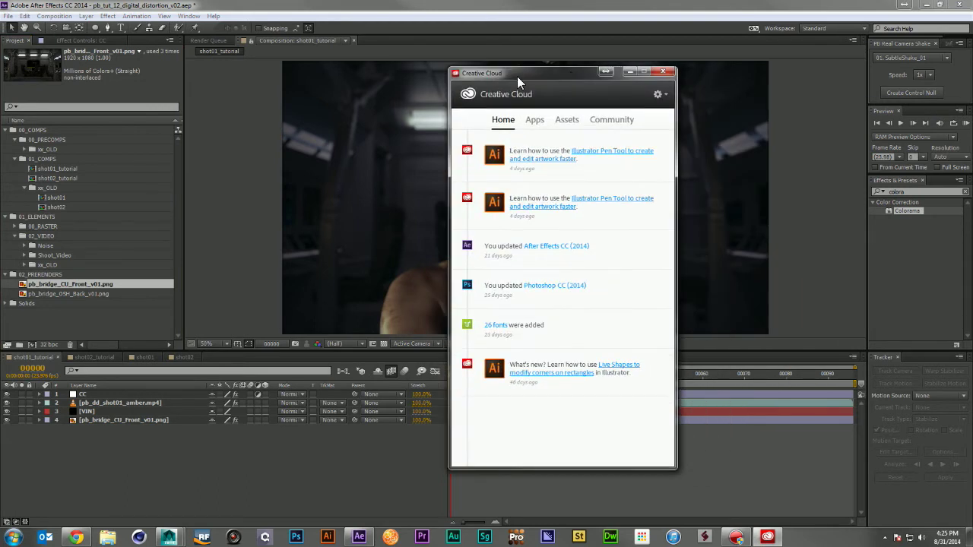
Browse the Creative Cloud Market assets and search for 'dark ui'.
{"action": "left_click", "coordinate": [569, 121]}
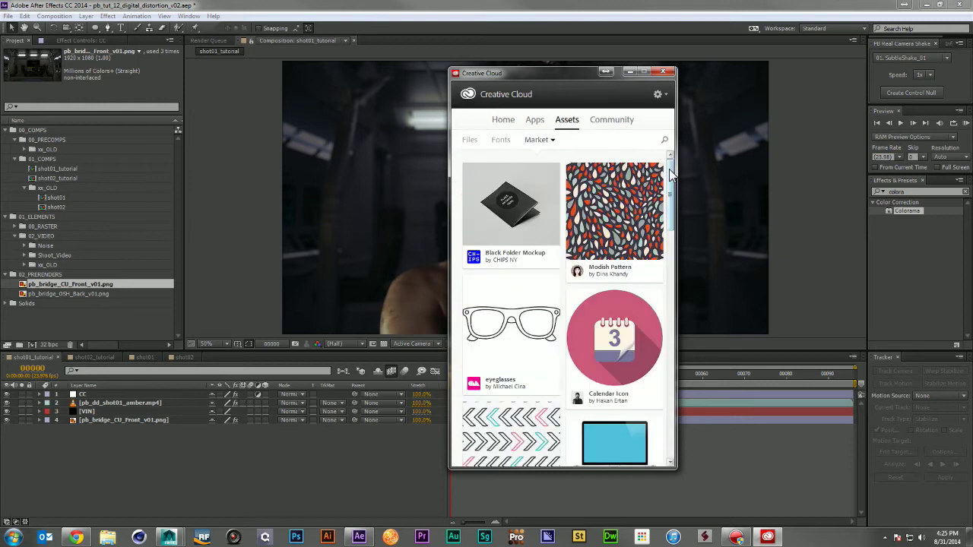
{"action": "mouse_move", "coordinate": [670, 162]}
{"action": "left_mouse_down"}
{"action": "mouse_move", "coordinate": [651, 327]}
{"action": "mouse_move", "coordinate": [673, 377]}
{"action": "left_mouse_up"}
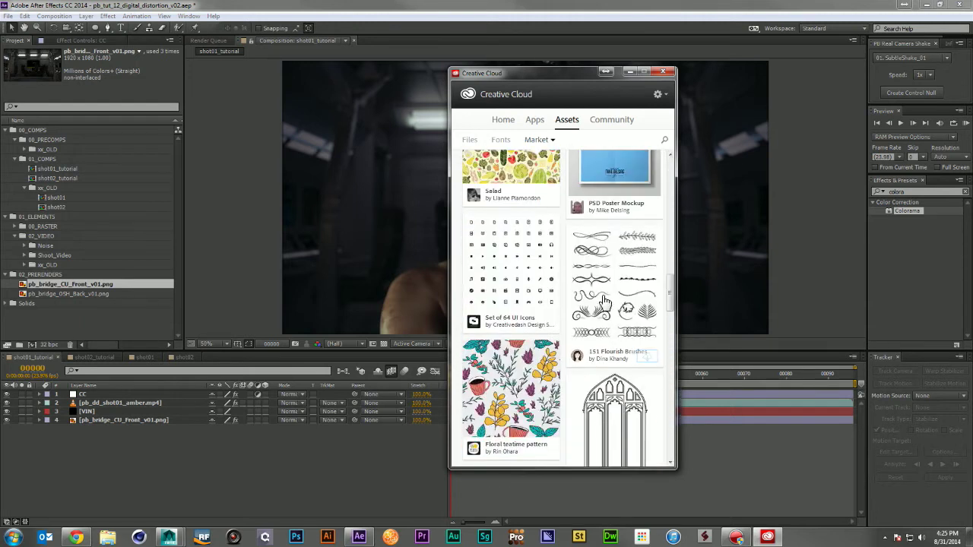
{"action": "mouse_move", "coordinate": [670, 306]}
{"action": "left_mouse_down"}
{"action": "mouse_move", "coordinate": [681, 370]}
{"action": "mouse_move", "coordinate": [680, 158]}
{"action": "left_mouse_up"}
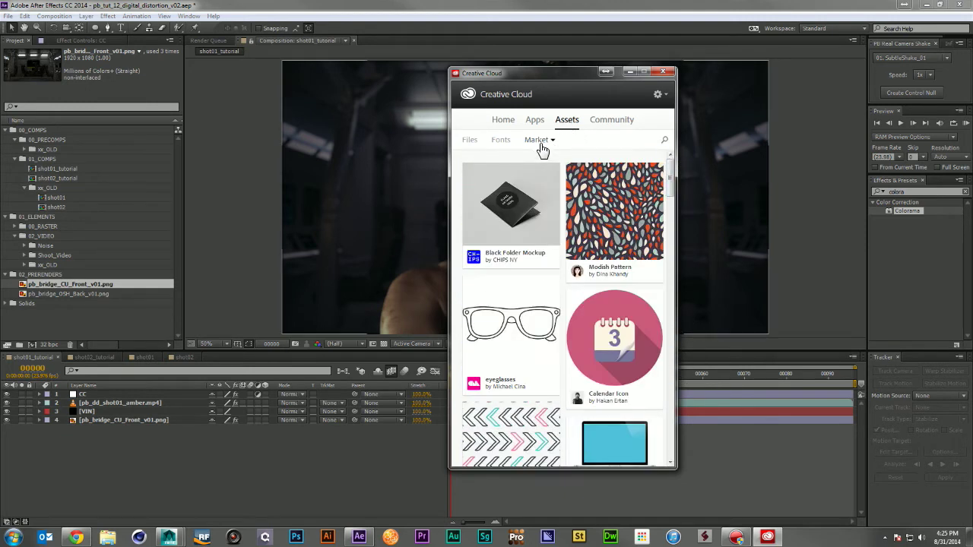
{"action": "left_click_drag", "start_coordinate": [671, 176], "coordinate": [674, 145]}
{"action": "left_click", "coordinate": [665, 140]}
{"action": "type", "text": "dark ui"}
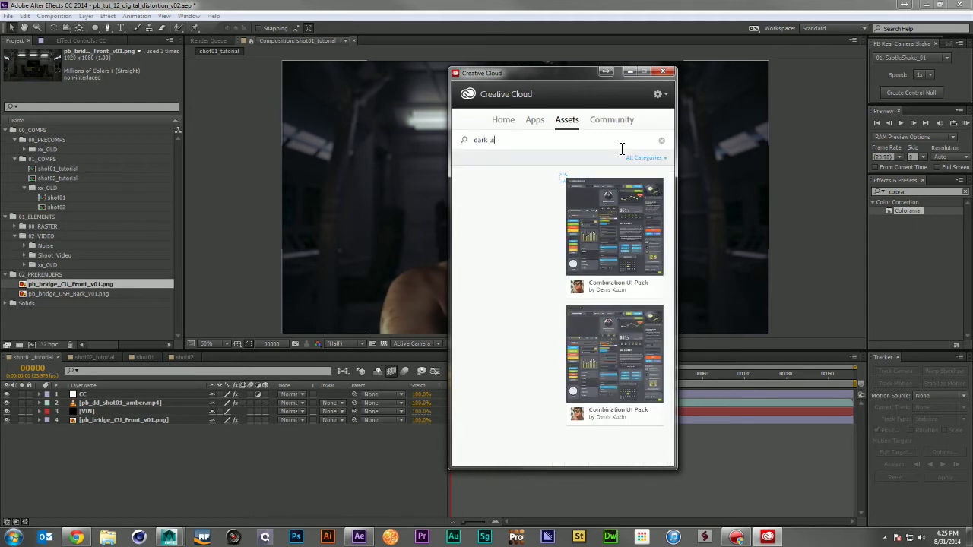
{"action": "mouse_move", "coordinate": [536, 234]}
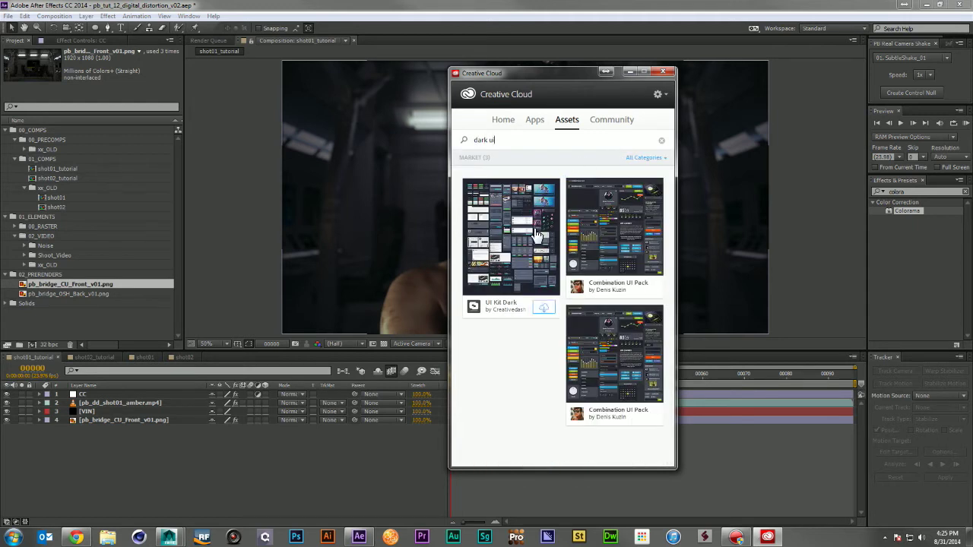
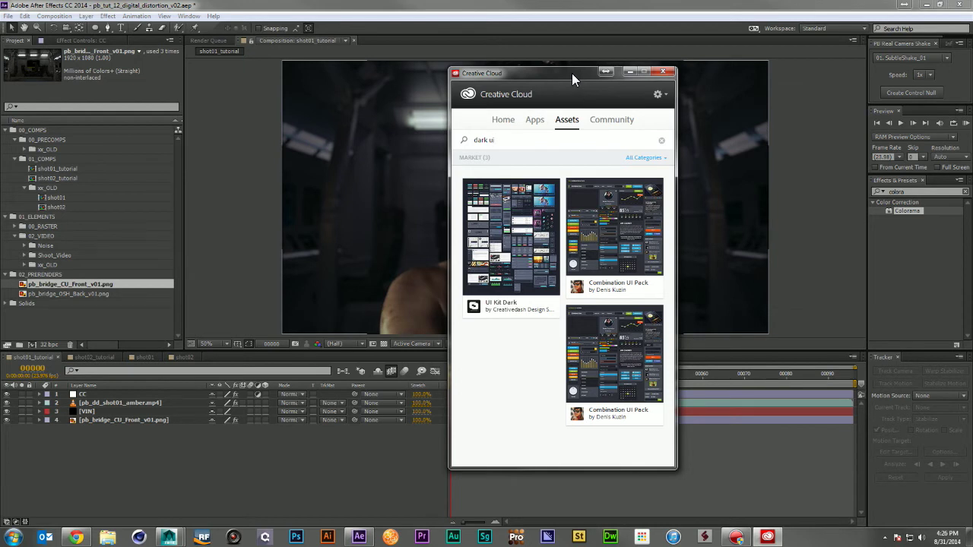
Close the Creative Cloud 'dark ui' asset search to return to After Effects.
{"action": "key", "text": "Escape"}
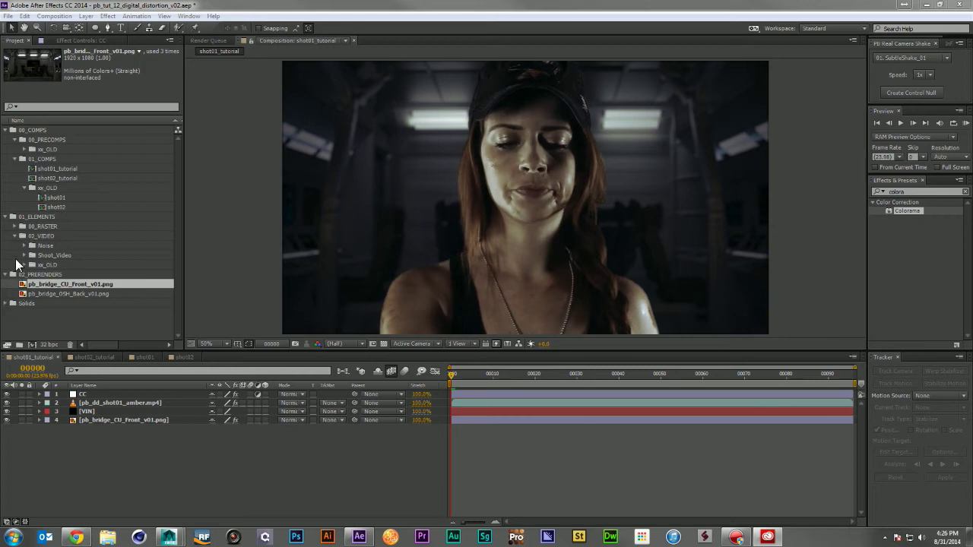
Preview UI Kit Dark Screen Setup.psd from 00_RASTER at 50% with transparency shown black.
{"action": "left_click", "coordinate": [15, 226]}
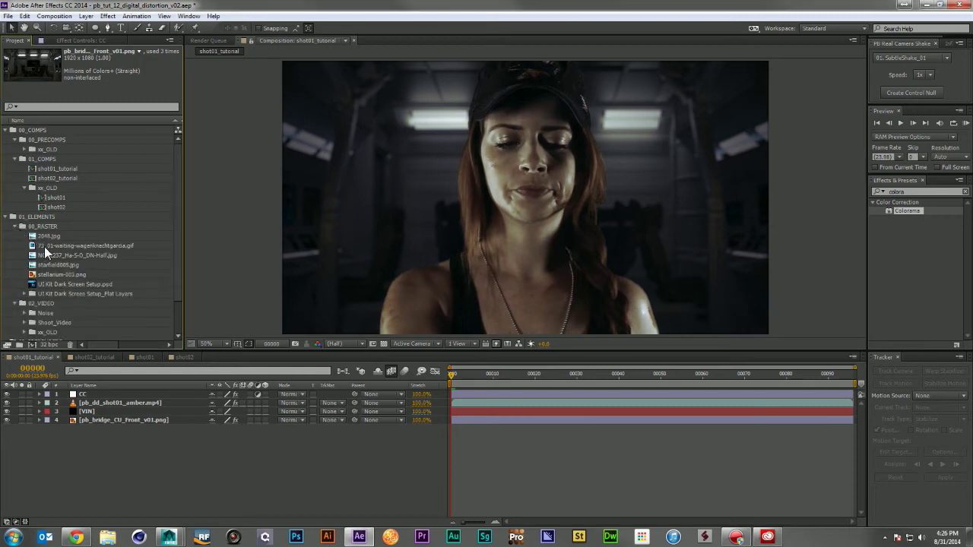
{"action": "double_click", "coordinate": [53, 284]}
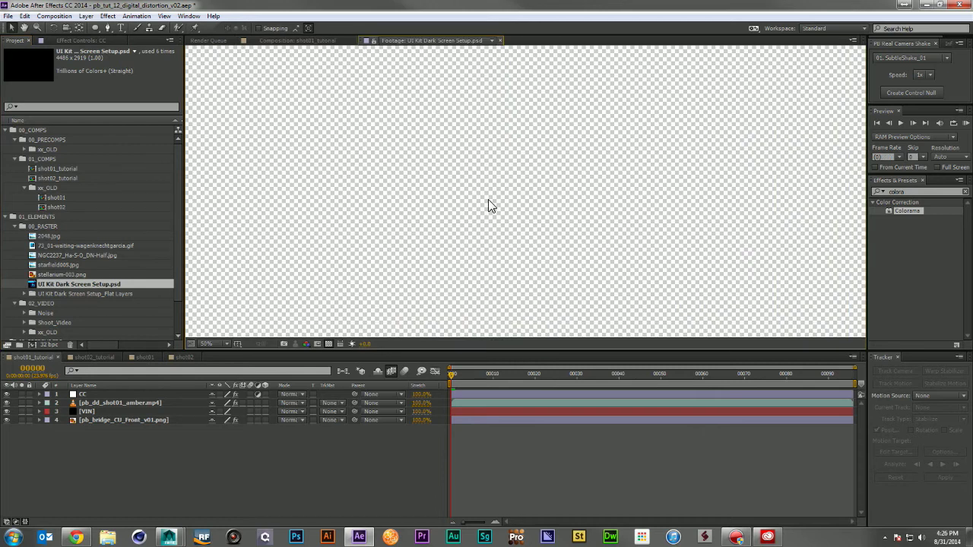
{"action": "key", "text": "comma"}
{"action": "key", "text": "comma"}
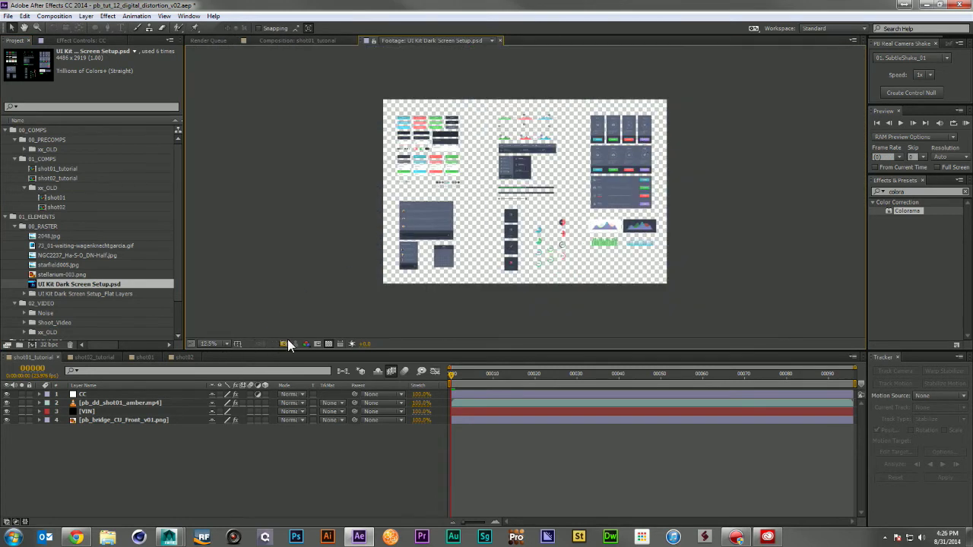
{"action": "left_click", "coordinate": [329, 344]}
{"action": "key", "text": "period"}
{"action": "key", "text": "period"}
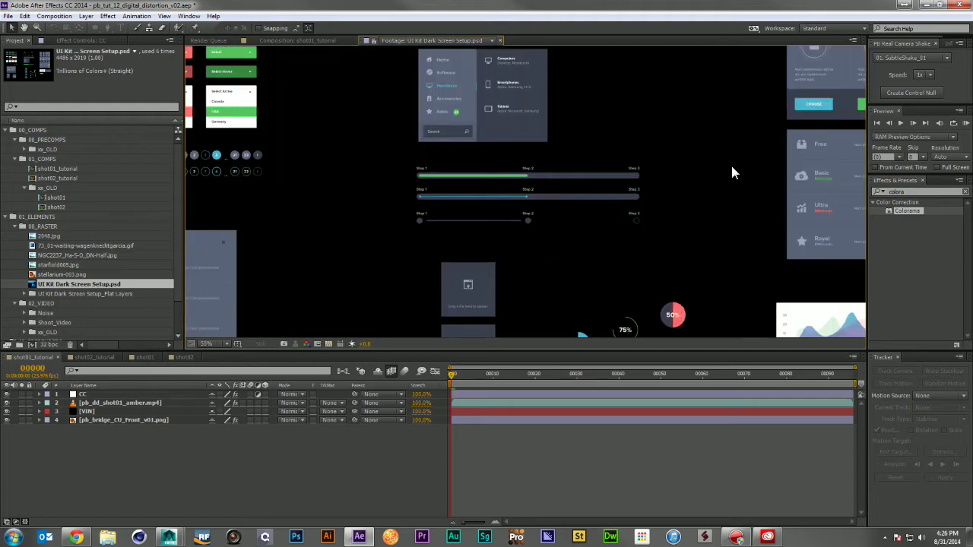
Inspect the UI kit sheet's cards and charts, then add it to shot01_tutorial as a layer.
{"action": "left_click_drag", "start_coordinate": [587, 196], "coordinate": [605, 264]}
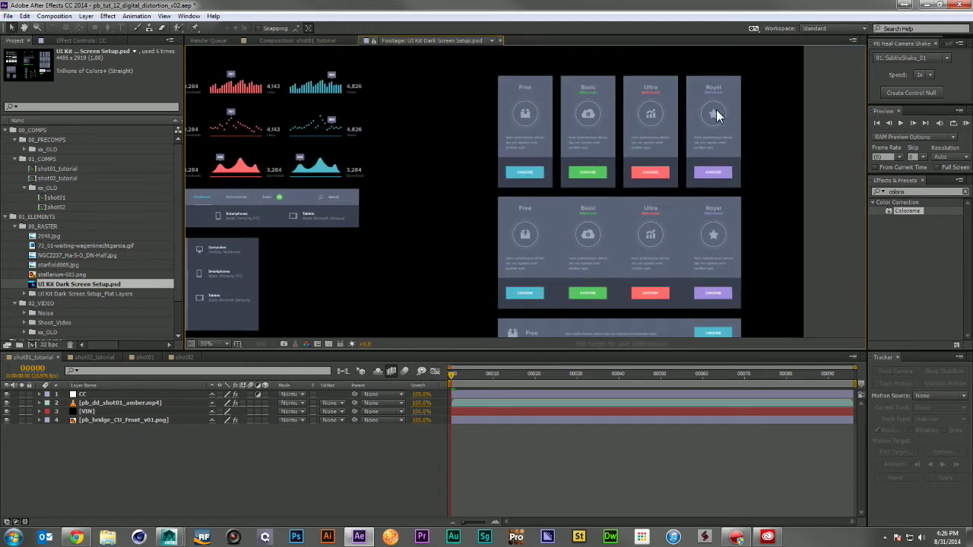
{"action": "left_click_drag", "start_coordinate": [253, 134], "coordinate": [524, 145]}
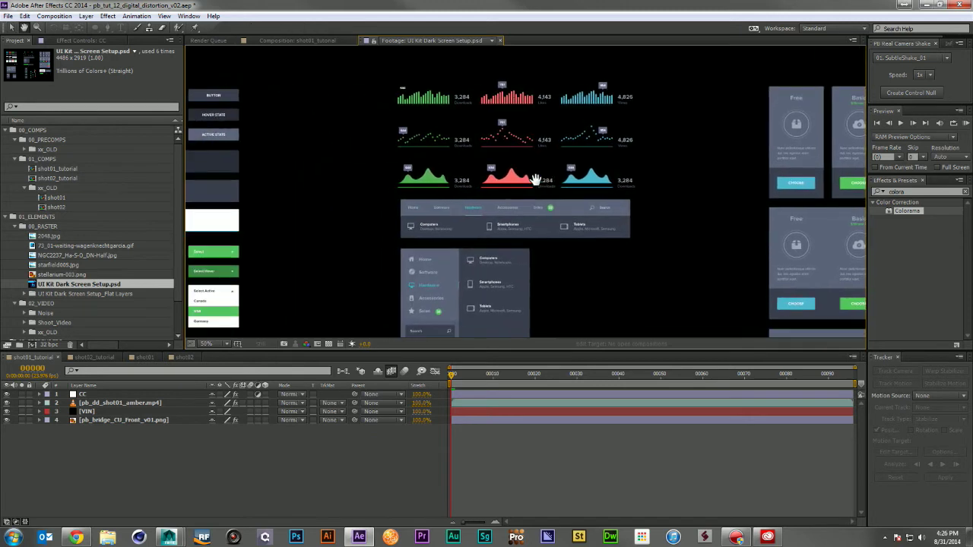
{"action": "left_click_drag", "start_coordinate": [320, 255], "coordinate": [429, 73]}
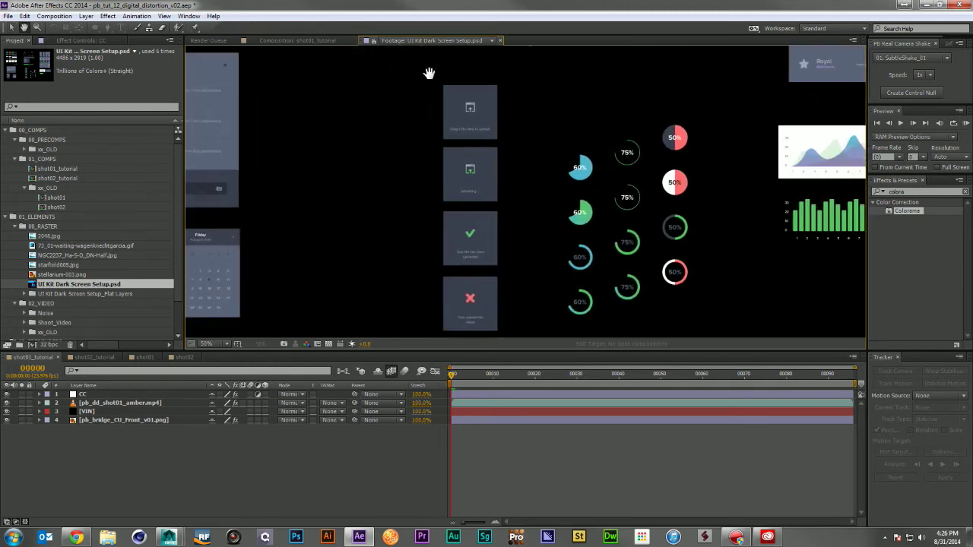
{"action": "scroll", "coordinate": [529, 228], "scroll_direction": "down", "scroll_amount": 4}
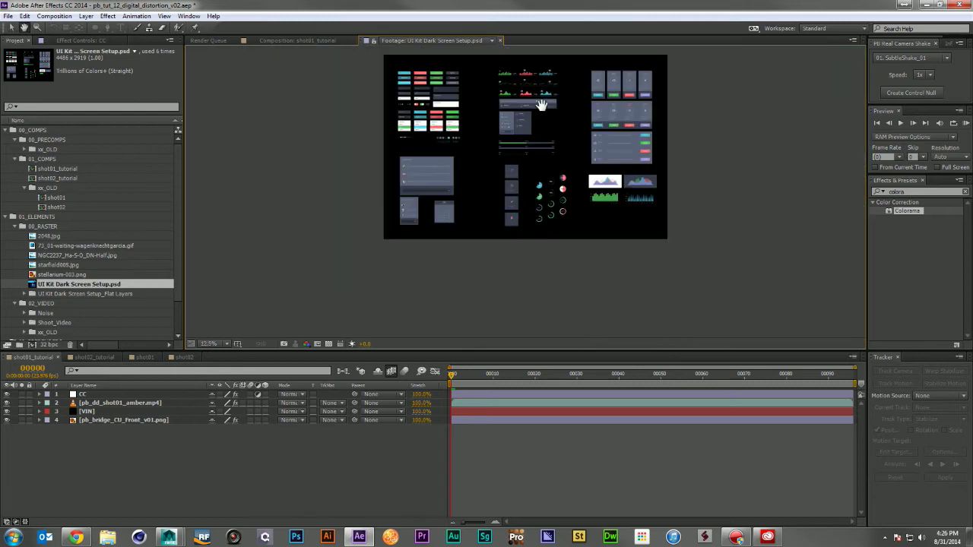
{"action": "left_click_drag", "start_coordinate": [541, 105], "coordinate": [521, 152]}
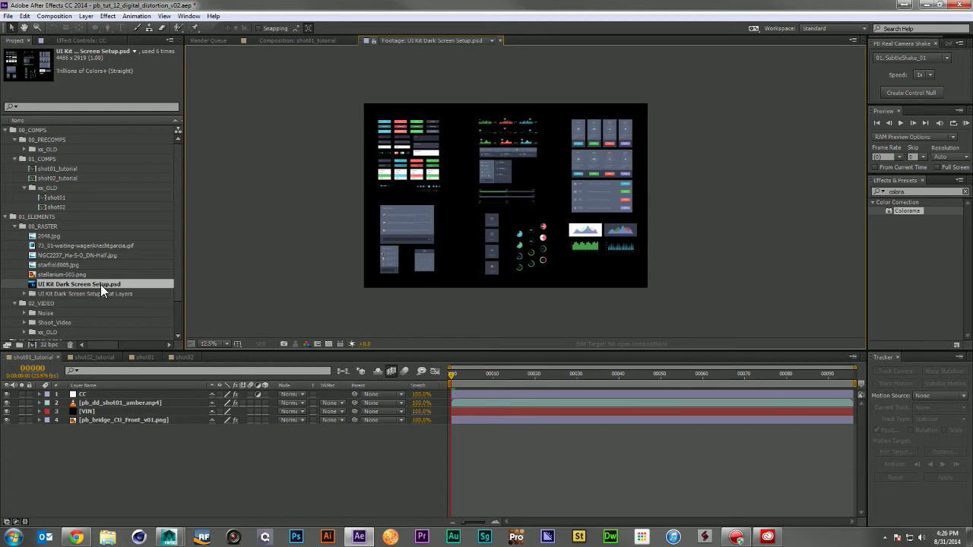
{"action": "left_click_drag", "start_coordinate": [101, 284], "coordinate": [141, 400]}
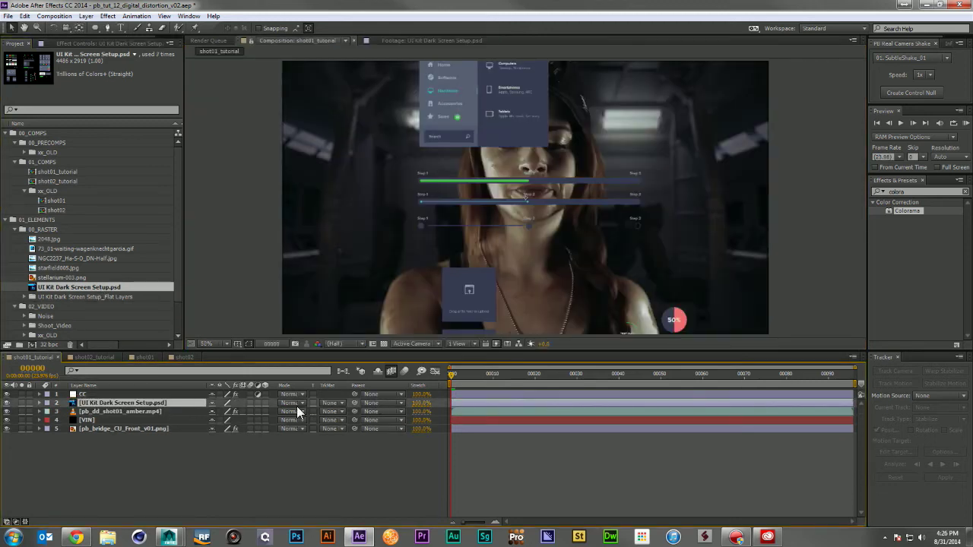
Make the UI kit layer 3D and set its Y Rotation to 180°.
{"action": "key", "text": "r"}
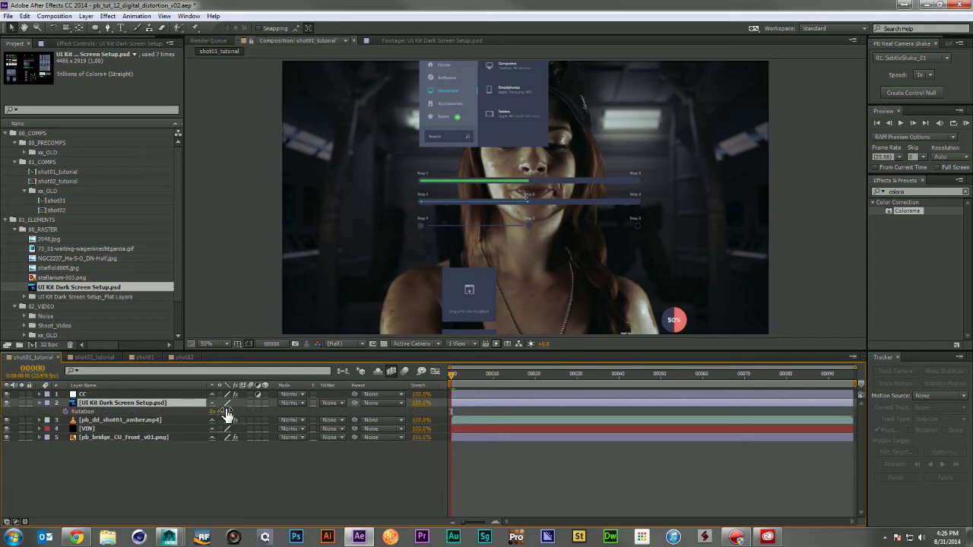
{"action": "left_click", "coordinate": [265, 403]}
{"action": "left_click", "coordinate": [223, 428]}
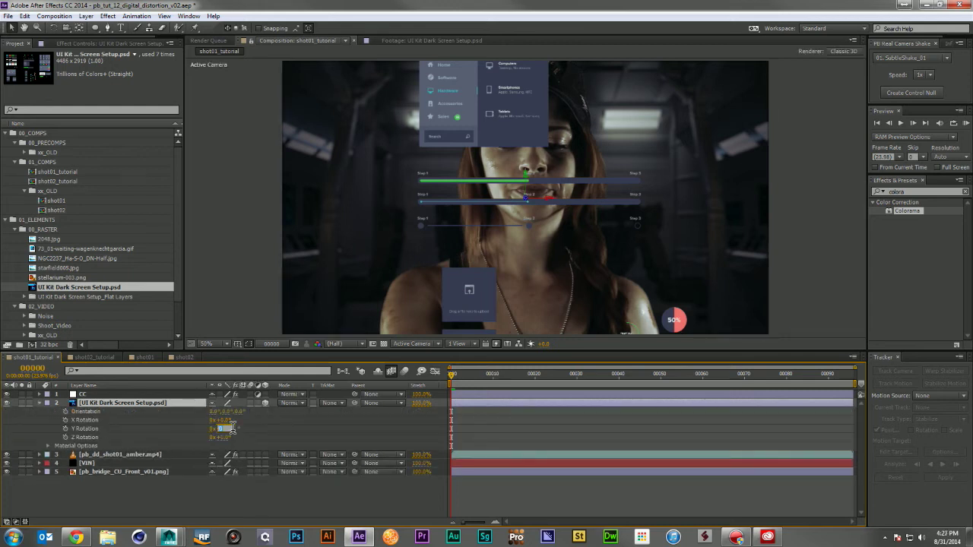
{"action": "type", "text": "180"}
{"action": "key", "text": "Return"}
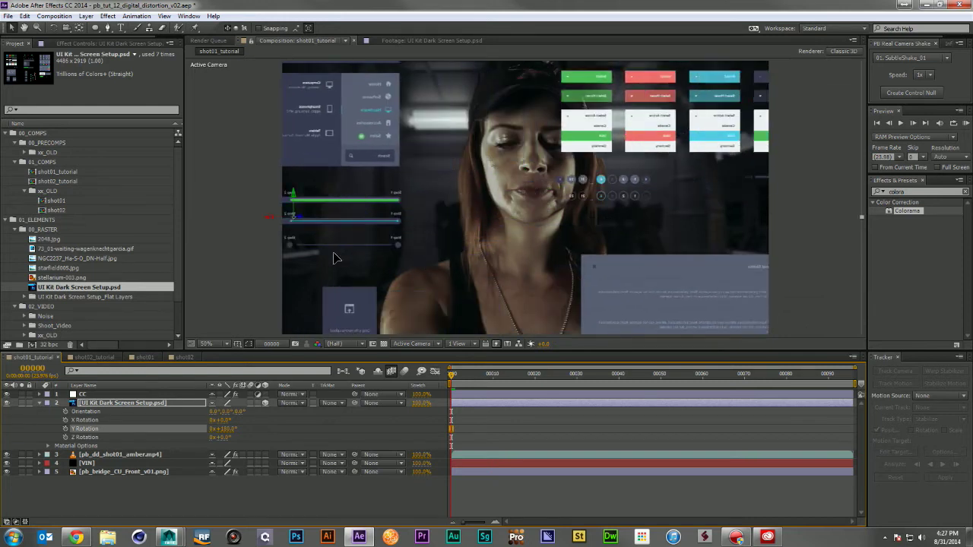
{"action": "left_click", "coordinate": [543, 250]}
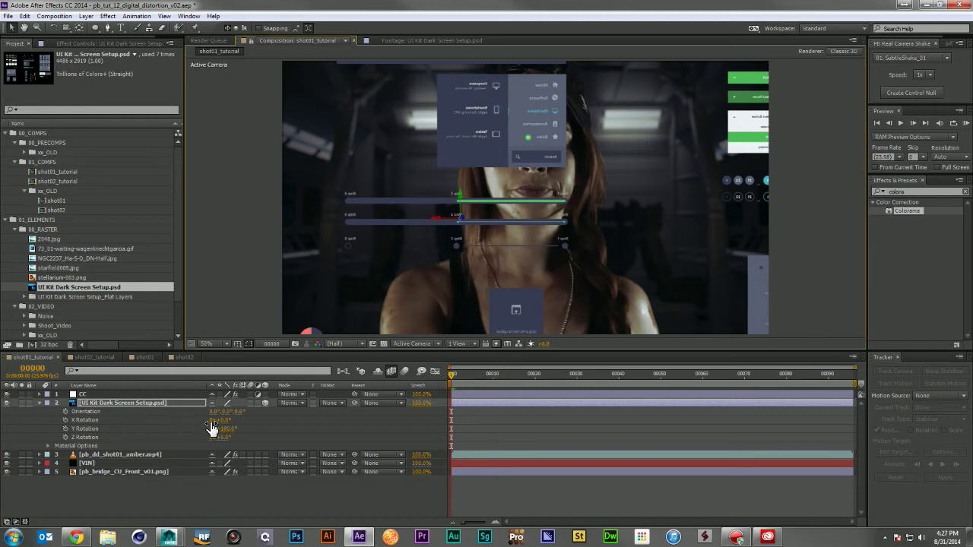
Slide the UI kit layer left and set its Z depth to about -500.
{"action": "key", "text": "s"}
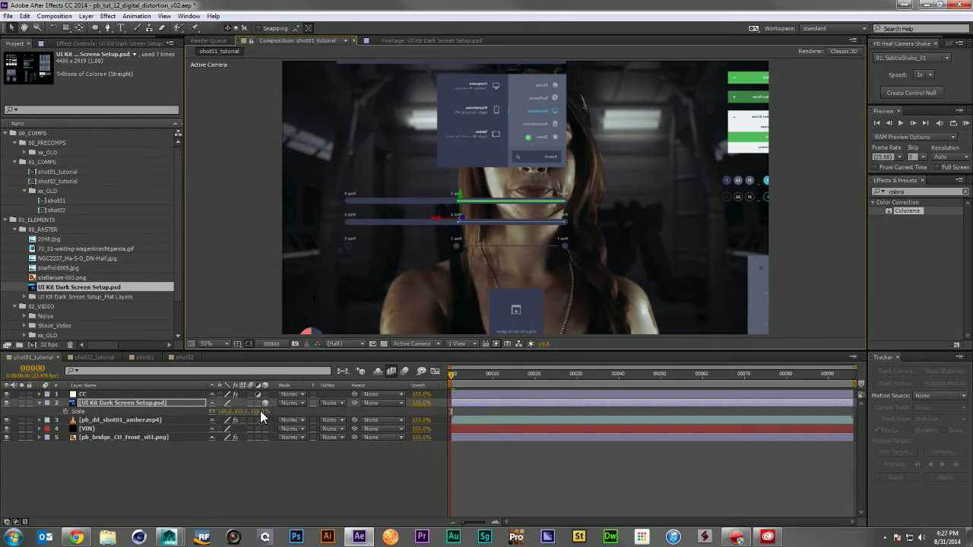
{"action": "key", "text": "p"}
{"action": "left_click_drag", "start_coordinate": [208, 417], "coordinate": [161, 447]}
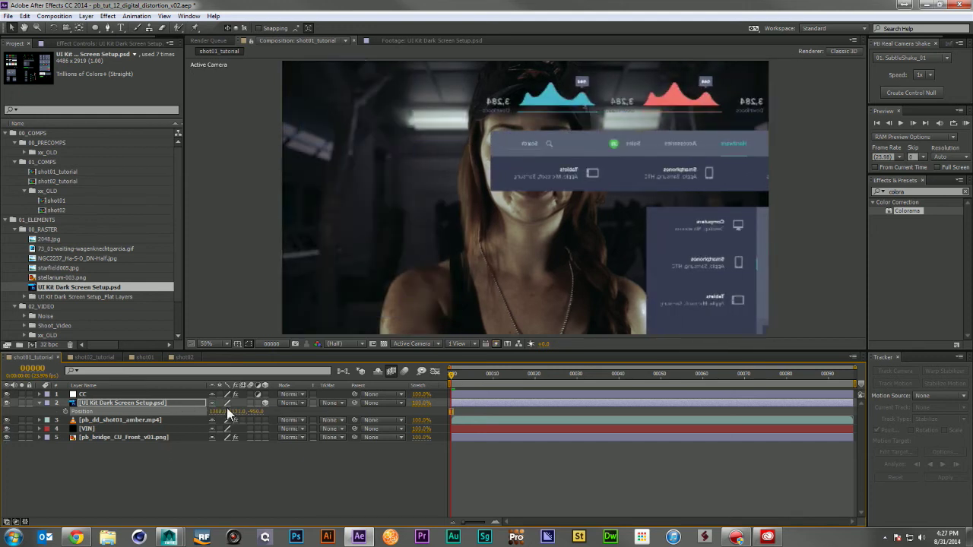
{"action": "left_click_drag", "start_coordinate": [218, 416], "coordinate": [137, 433]}
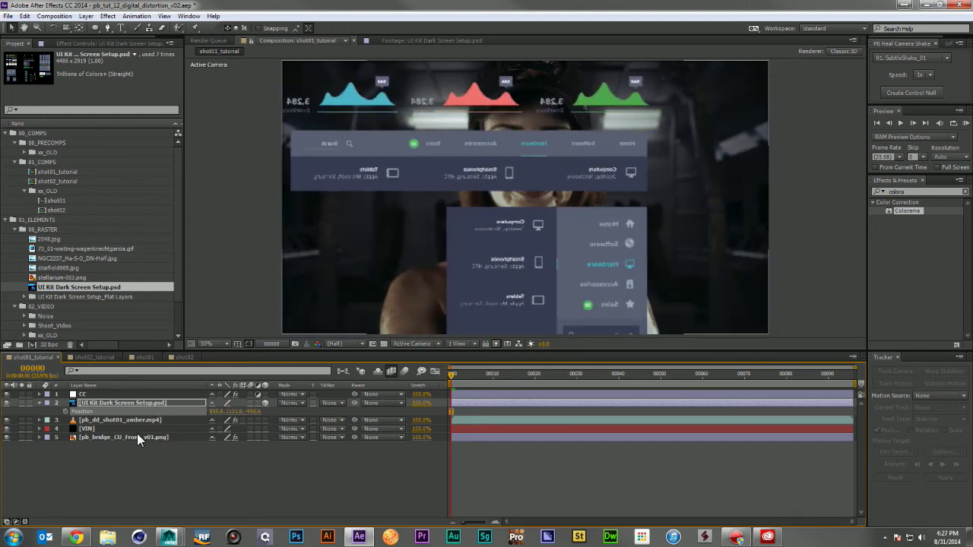
{"action": "left_click_drag", "start_coordinate": [249, 414], "coordinate": [4, 439]}
{"action": "mouse_move", "coordinate": [250, 412]}
{"action": "left_mouse_down"}
{"action": "mouse_move", "coordinate": [303, 417]}
{"action": "mouse_move", "coordinate": [221, 411]}
{"action": "mouse_move", "coordinate": [248, 414]}
{"action": "mouse_move", "coordinate": [238, 414]}
{"action": "left_mouse_up"}
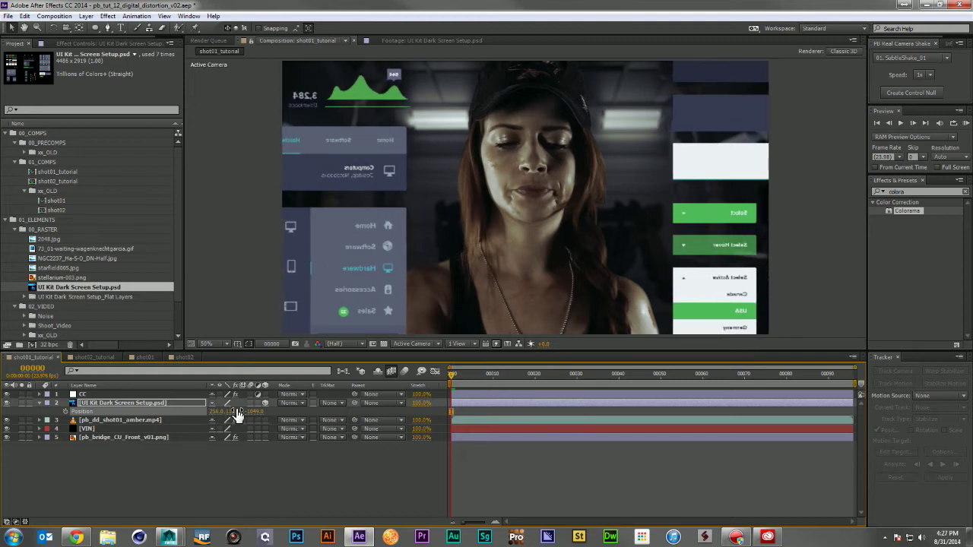
Tilt the UI kit layer about 12° on X Rotation and collapse its properties.
{"action": "key", "text": "r"}
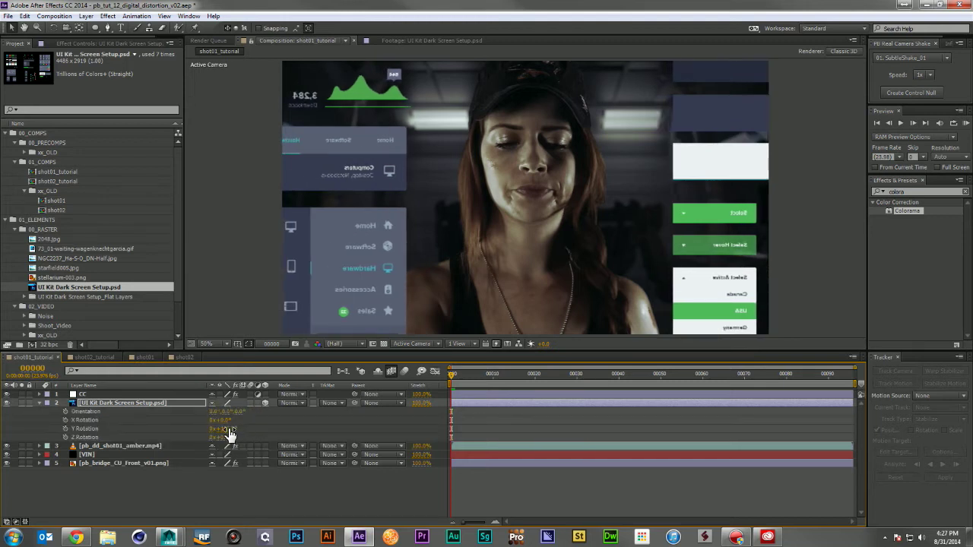
{"action": "left_click_drag", "start_coordinate": [228, 421], "coordinate": [237, 421]}
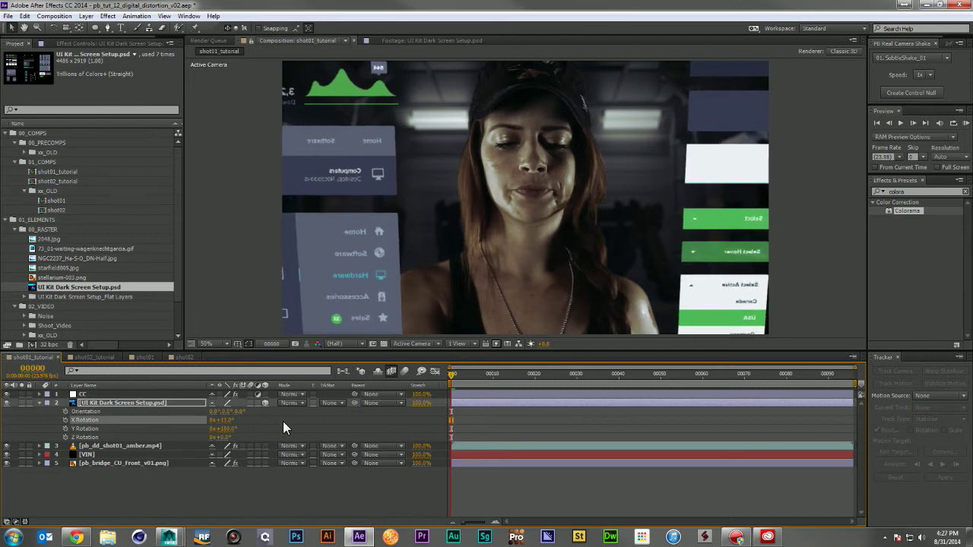
{"action": "left_click", "coordinate": [38, 403]}
{"action": "left_click", "coordinate": [123, 395]}
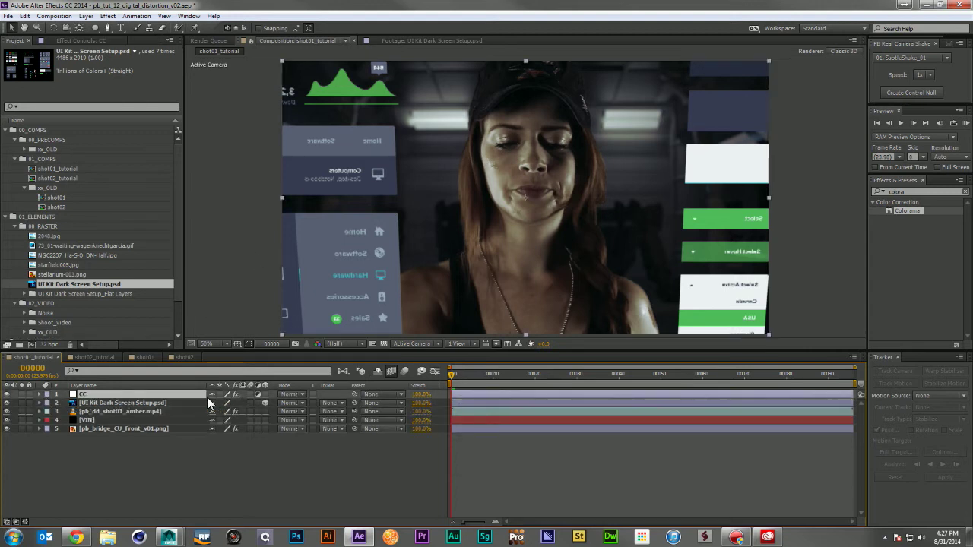
{"action": "left_click", "coordinate": [166, 402]}
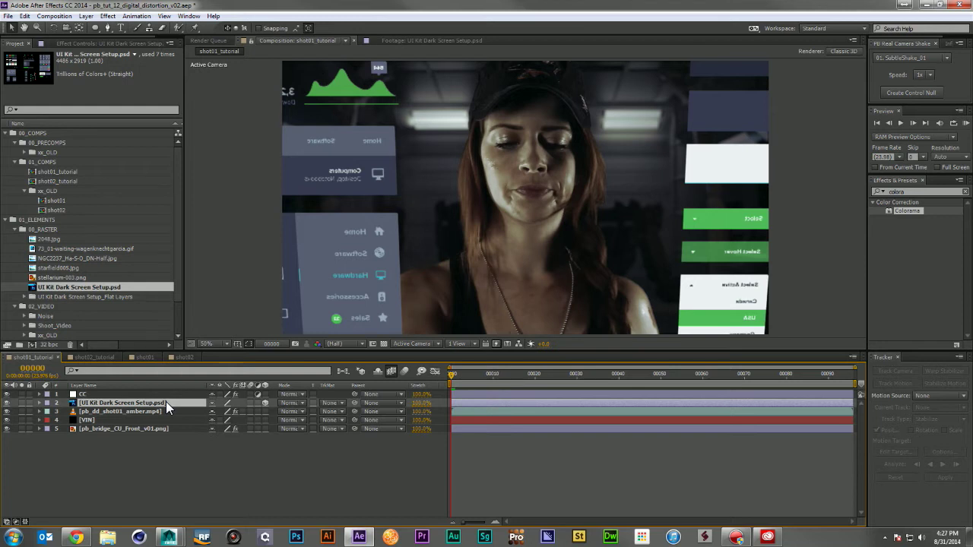
{"action": "left_click", "coordinate": [927, 191]}
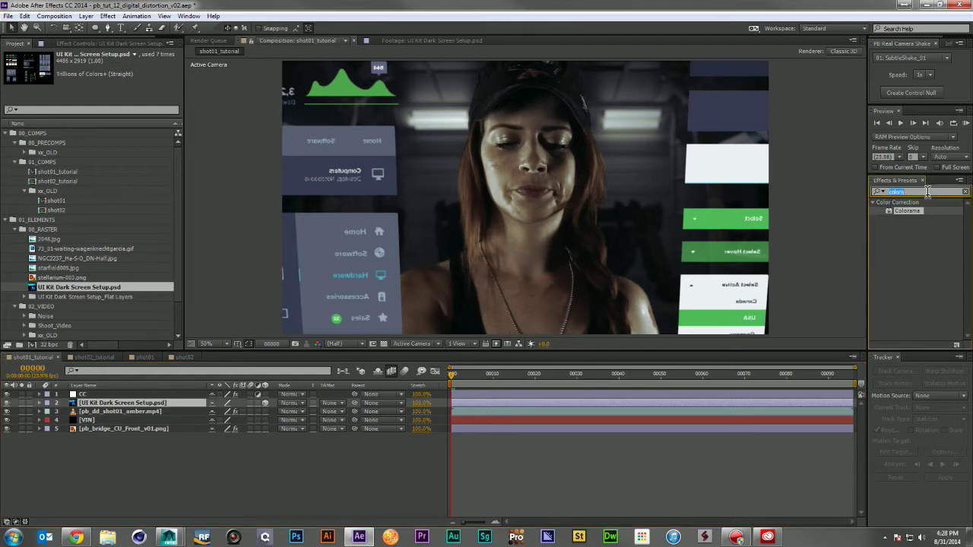
Apply Hue/Saturation to the UI kit layer with Colorize at saturation 75.
{"action": "type", "text": "hue/s"}
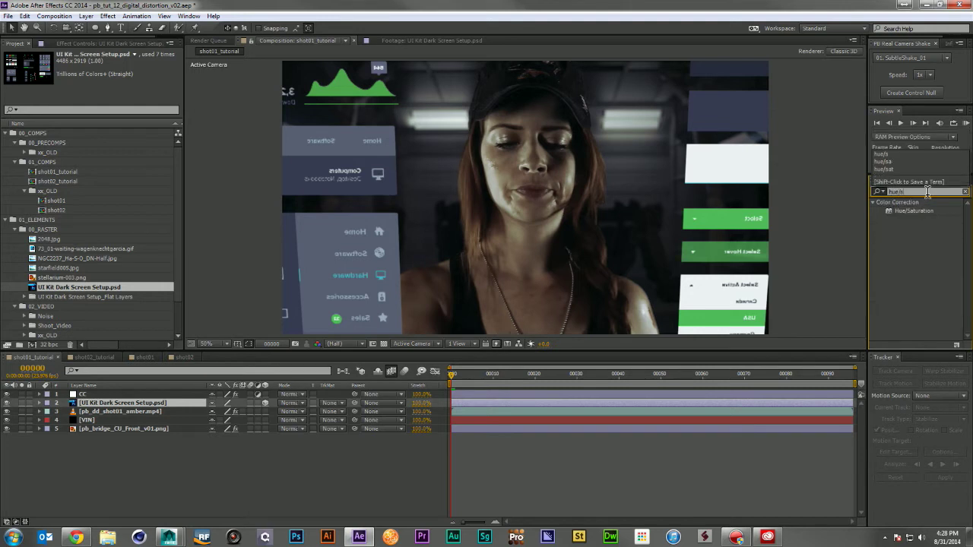
{"action": "left_click_drag", "start_coordinate": [921, 211], "coordinate": [182, 402]}
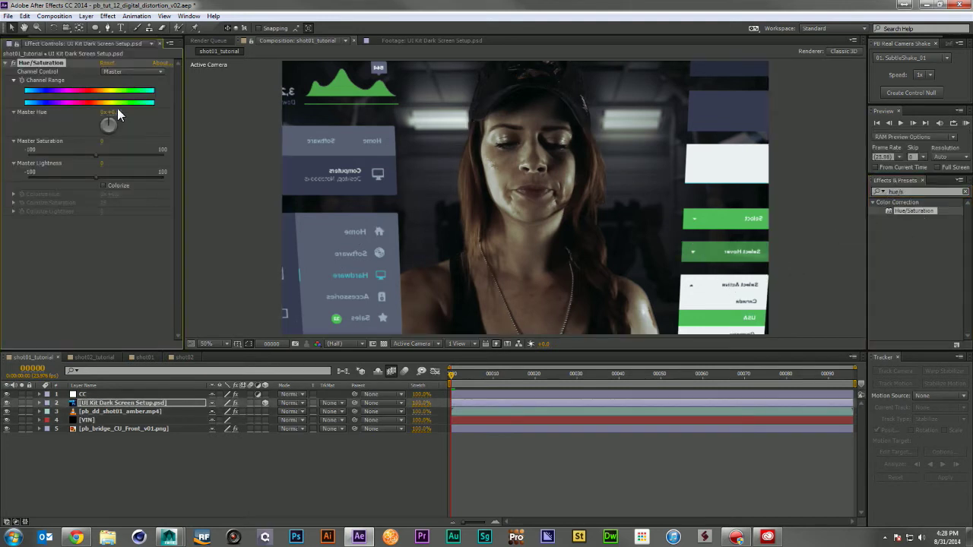
{"action": "left_click", "coordinate": [104, 184]}
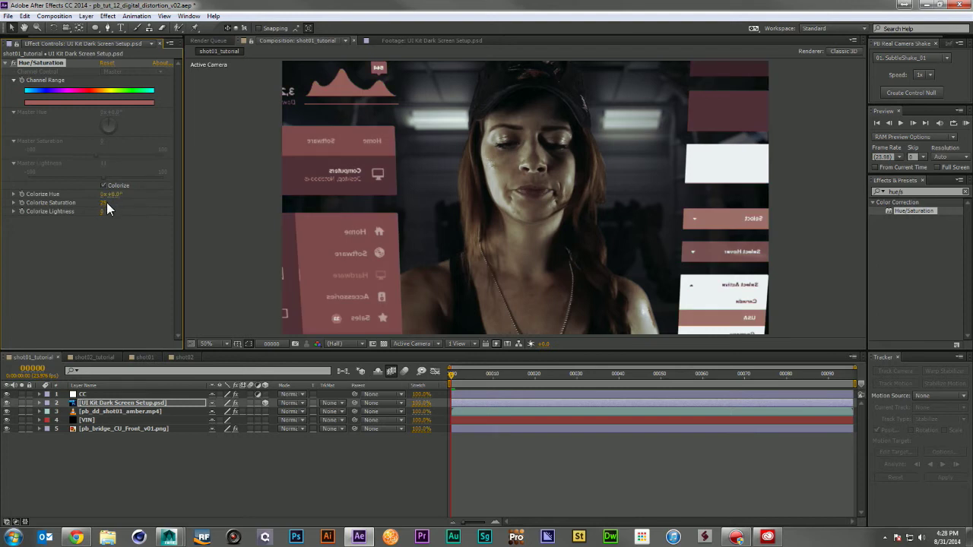
{"action": "left_click_drag", "start_coordinate": [106, 202], "coordinate": [135, 206]}
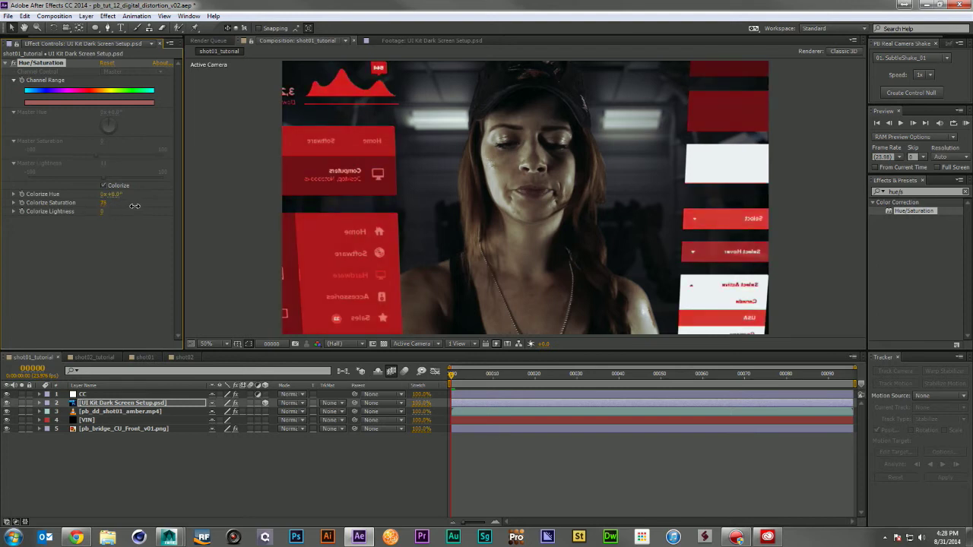
Duplicate the UI kit layer twice, raising saturation to 100 and tinting it blue at 210°.
{"action": "left_click", "coordinate": [126, 403]}
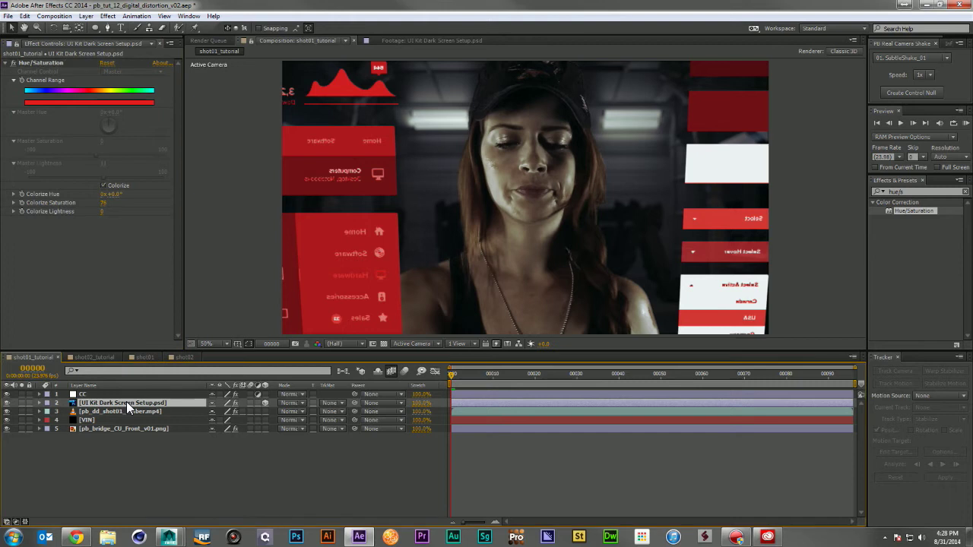
{"action": "key", "text": "ctrl+d"}
{"action": "left_click_drag", "start_coordinate": [104, 203], "coordinate": [220, 206]}
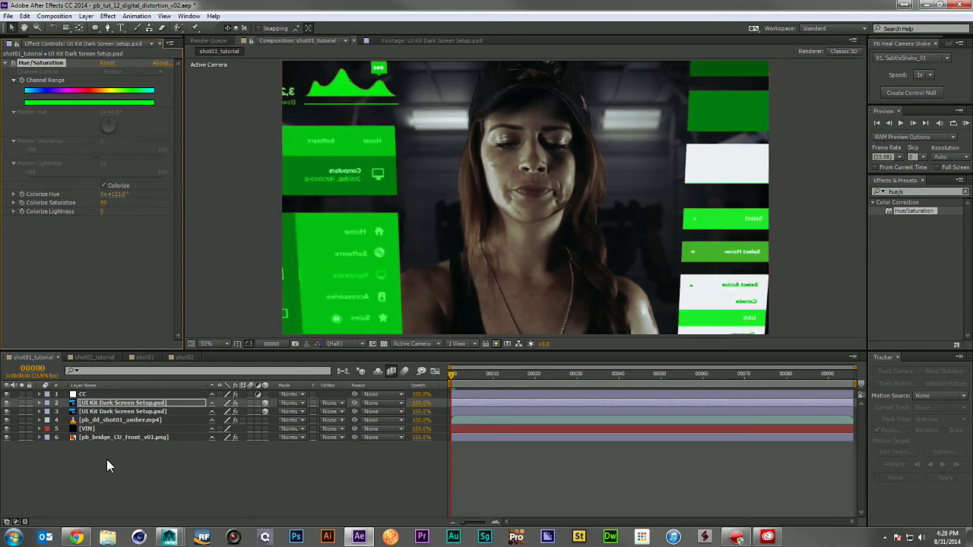
{"action": "left_click", "coordinate": [118, 405]}
{"action": "key", "text": "ctrl+d"}
{"action": "left_click_drag", "start_coordinate": [123, 199], "coordinate": [169, 198]}
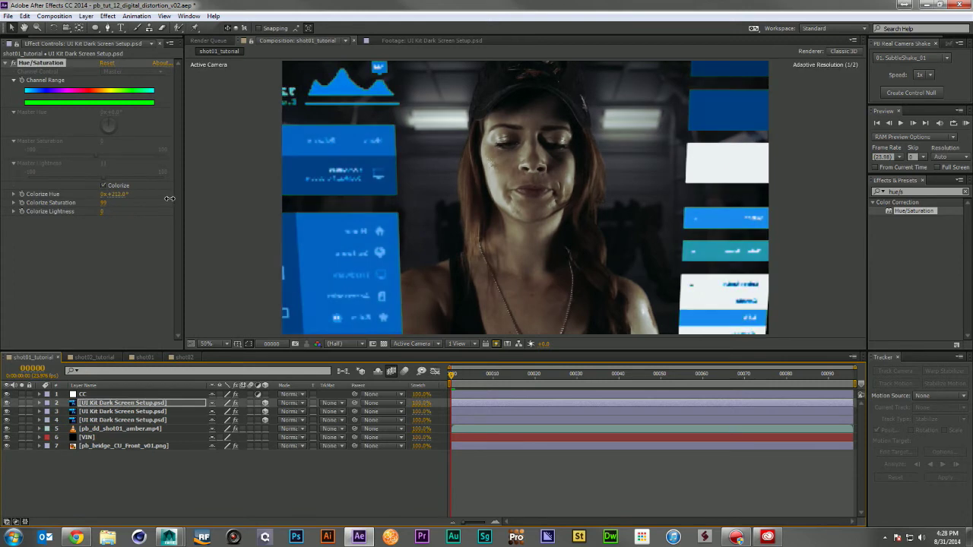
{"action": "left_click", "coordinate": [173, 413], "text": "ctrl"}
Restagger the top two screen layers' Z depths, the second near -1083.
{"action": "key", "text": "p"}
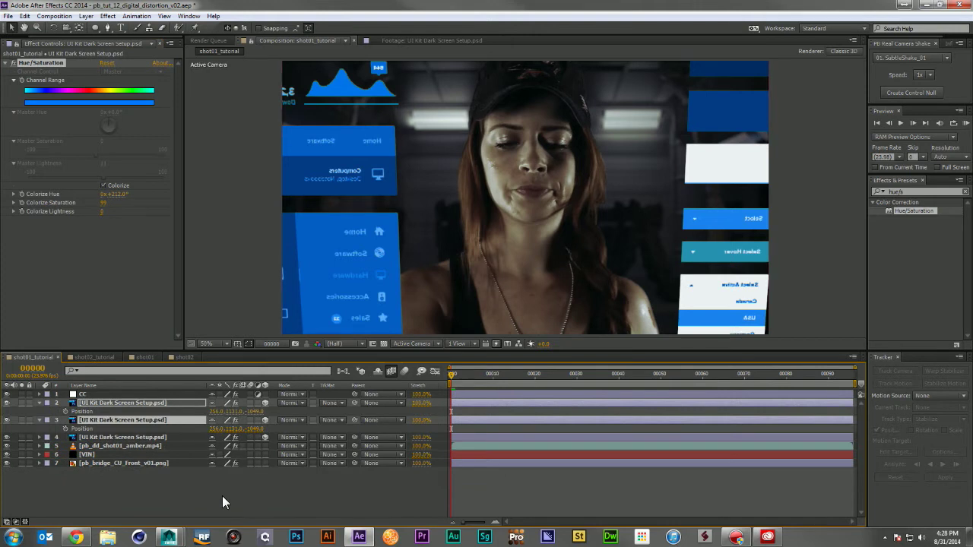
{"action": "left_click", "coordinate": [222, 495]}
{"action": "left_click", "coordinate": [170, 405]}
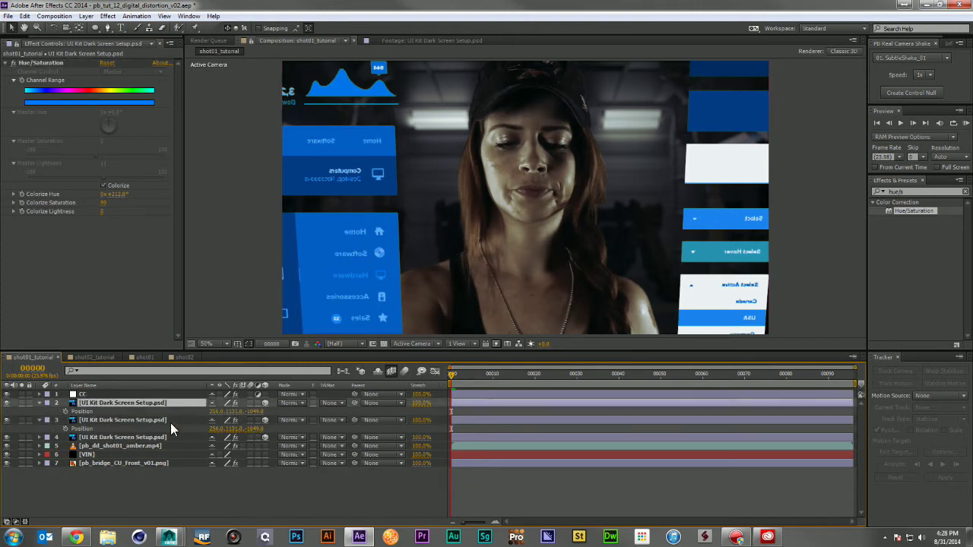
{"action": "left_click", "coordinate": [171, 421], "text": "ctrl"}
{"action": "left_click_drag", "start_coordinate": [249, 432], "coordinate": [235, 432]}
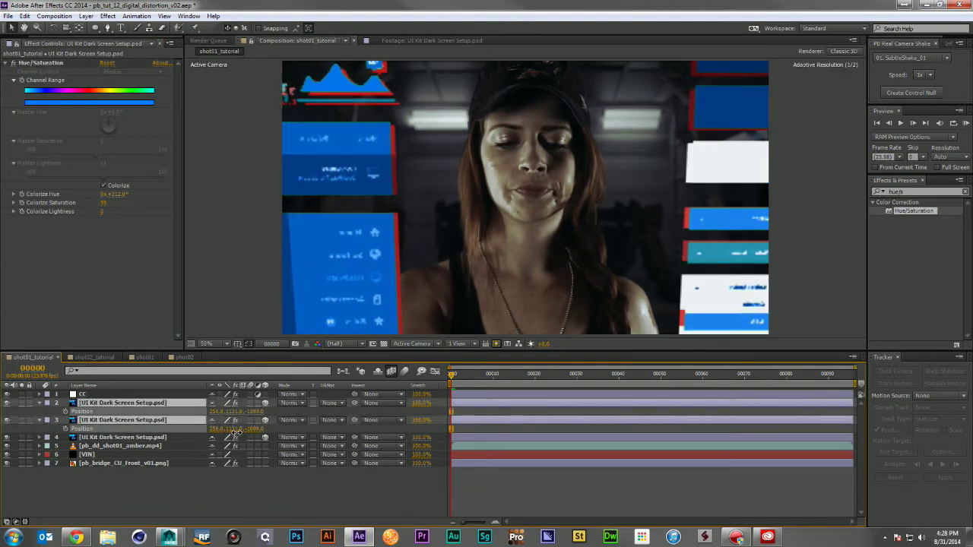
{"action": "left_click", "coordinate": [167, 486]}
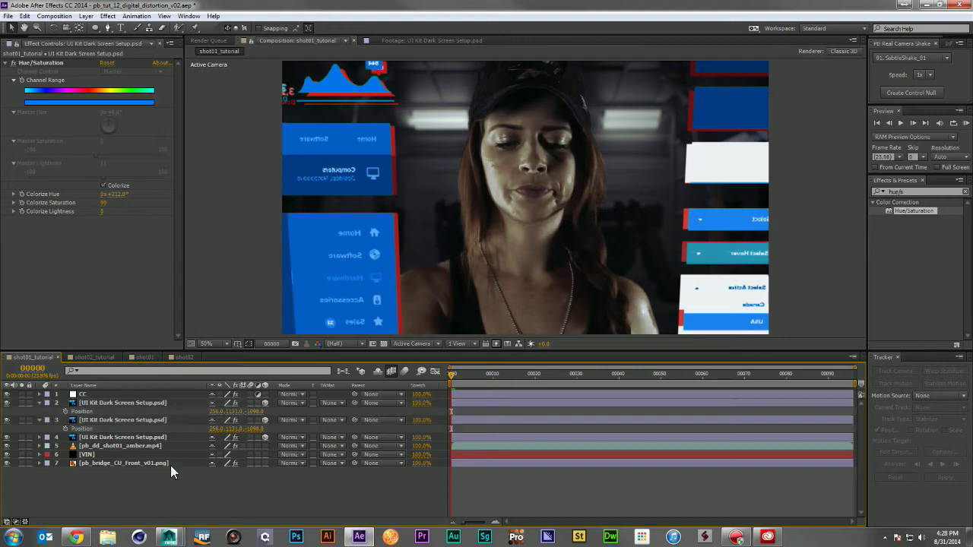
{"action": "left_click", "coordinate": [170, 403]}
{"action": "left_click_drag", "start_coordinate": [249, 411], "coordinate": [201, 416]}
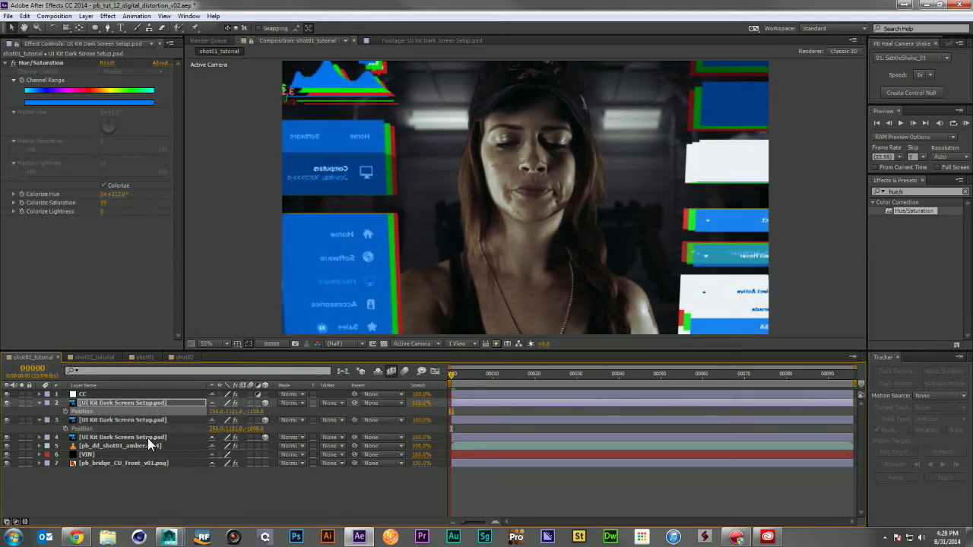
Set all three screen layers to Screen blending mode.
{"action": "left_click", "coordinate": [147, 438], "text": "shift"}
{"action": "left_click", "coordinate": [288, 404]}
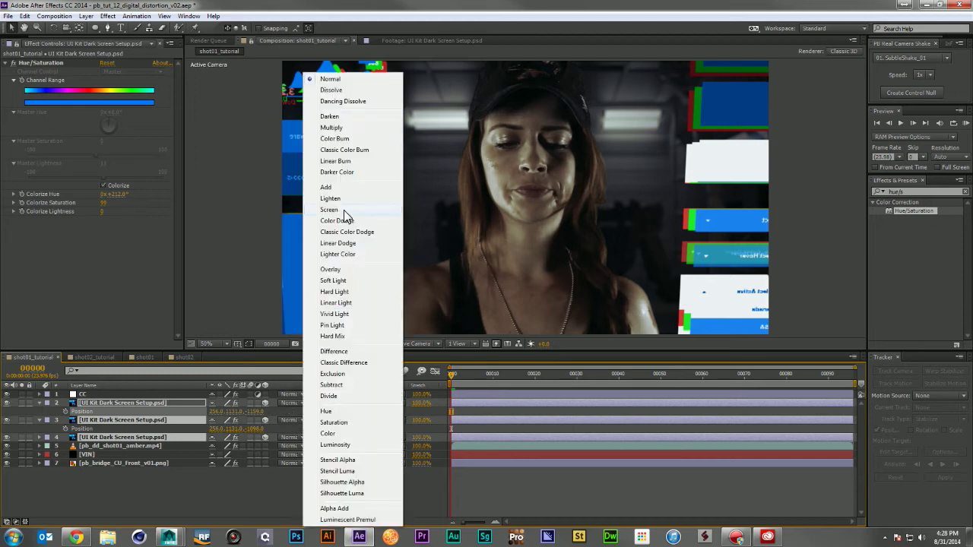
{"action": "left_click", "coordinate": [343, 210]}
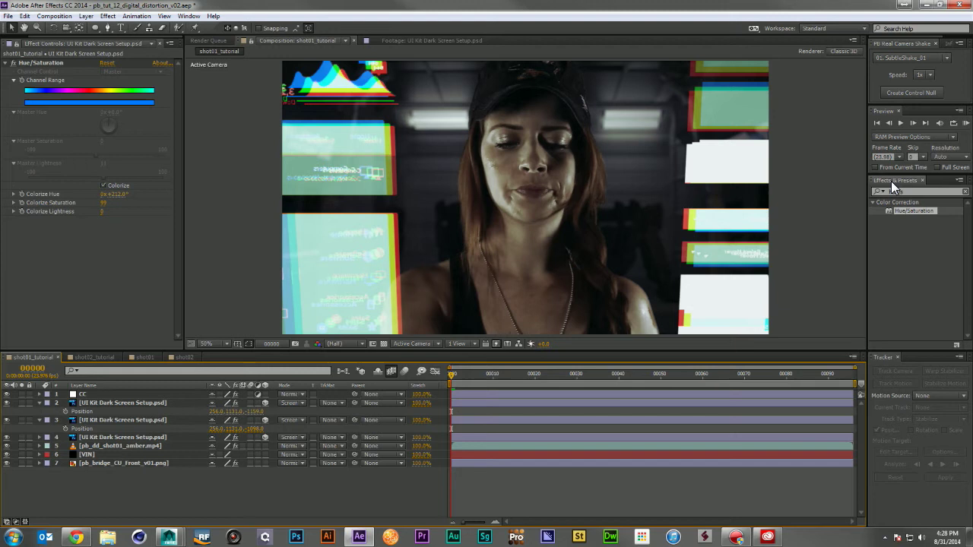
Apply Glow and Camera Lens Blur effects to the top screen layer.
{"action": "left_click", "coordinate": [917, 191]}
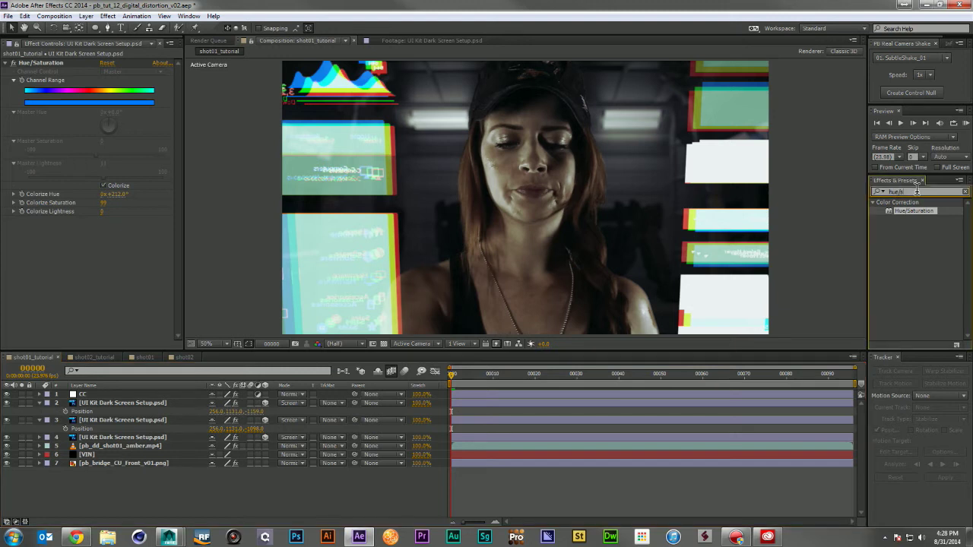
{"action": "type", "text": "glow"}
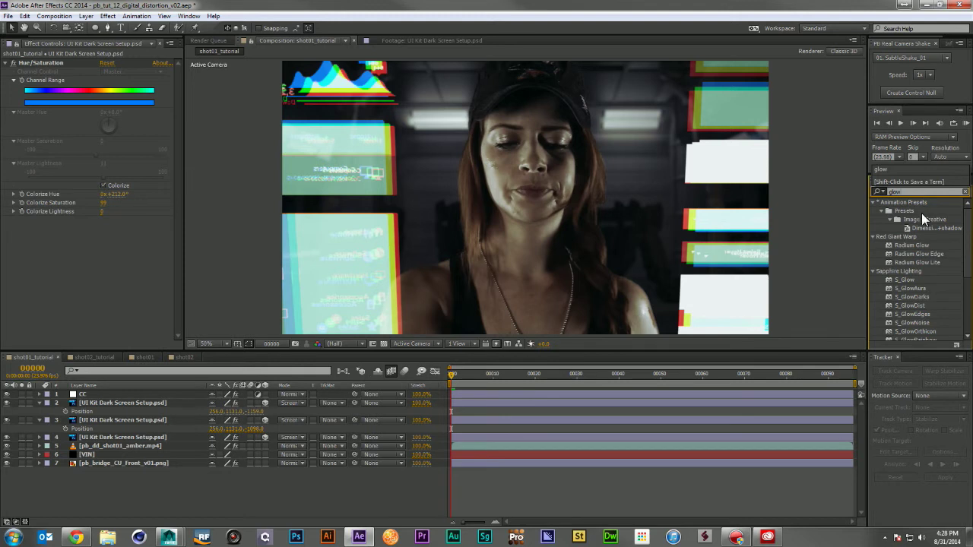
{"action": "scroll", "coordinate": [896, 282], "scroll_direction": "down", "scroll_amount": 4}
{"action": "left_click_drag", "start_coordinate": [898, 284], "coordinate": [123, 266]}
{"action": "double_click", "coordinate": [931, 189]}
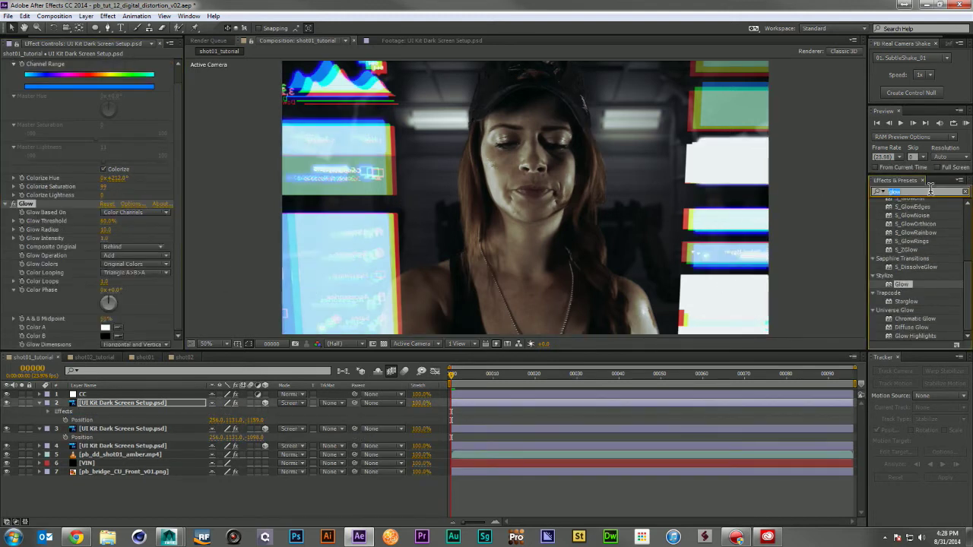
{"action": "type", "text": "cam"}
{"action": "left_click_drag", "start_coordinate": [912, 277], "coordinate": [129, 306]}
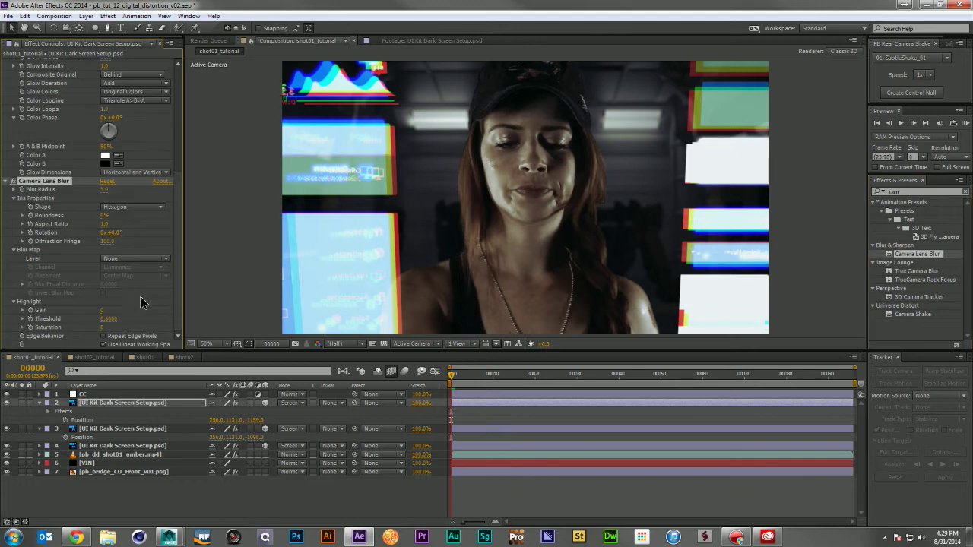
Set Camera Lens Blur radius to 5 and place it above Glow.
{"action": "scroll", "coordinate": [137, 287], "scroll_direction": "up", "scroll_amount": 3}
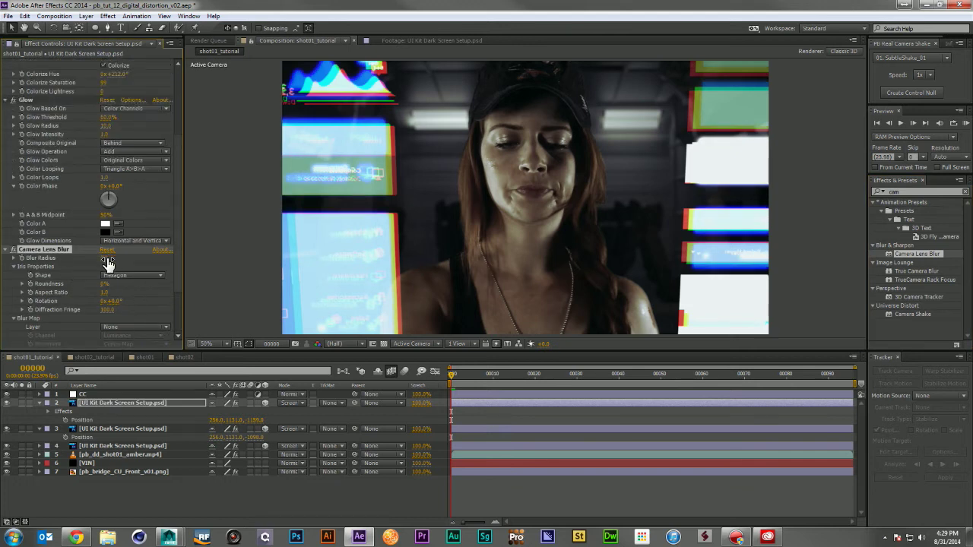
{"action": "left_click", "coordinate": [106, 260]}
{"action": "left_click_drag", "start_coordinate": [42, 248], "coordinate": [41, 100]}
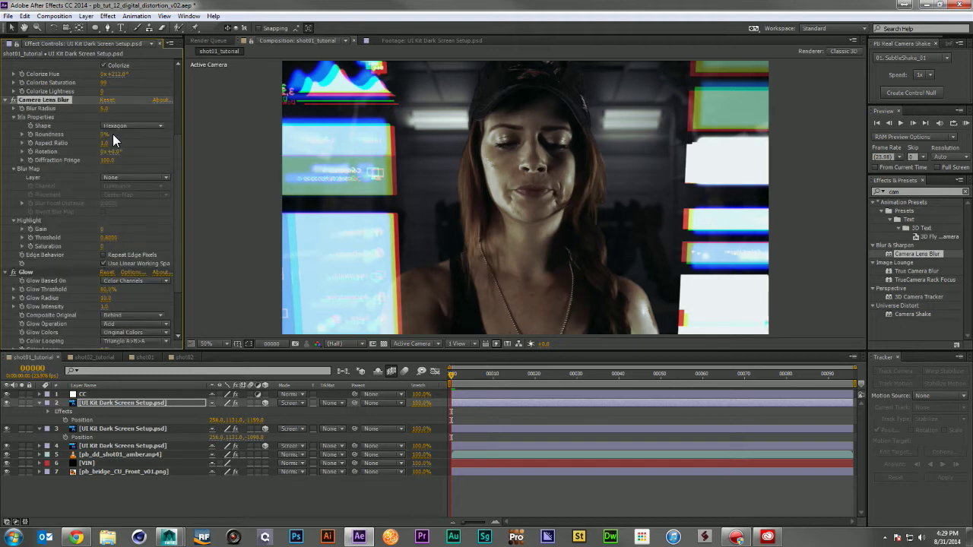
Solo the top screen layer and widen its Glow Radius to 37.
{"action": "left_click", "coordinate": [21, 402]}
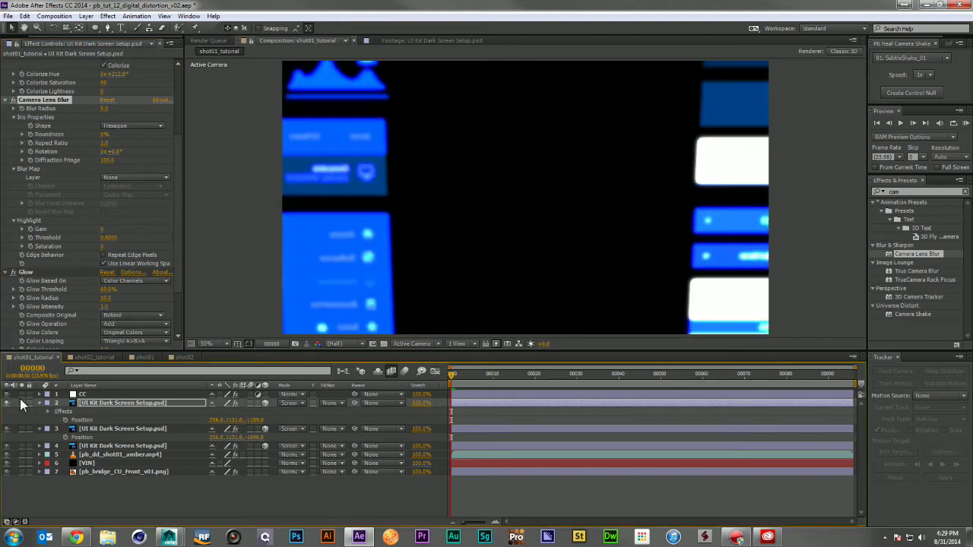
{"action": "left_click_drag", "start_coordinate": [106, 298], "coordinate": [90, 313]}
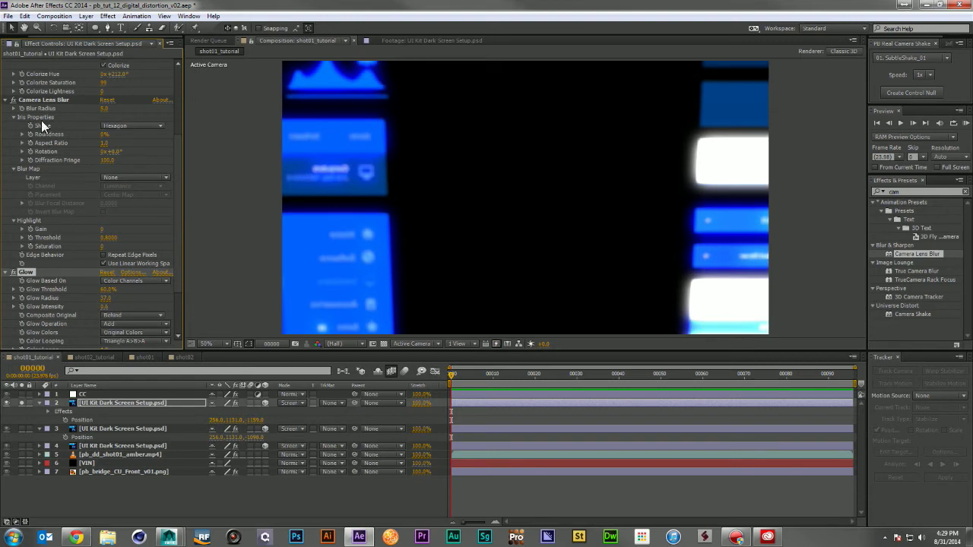
{"action": "left_click", "coordinate": [37, 157]}
{"action": "left_click", "coordinate": [50, 99]}
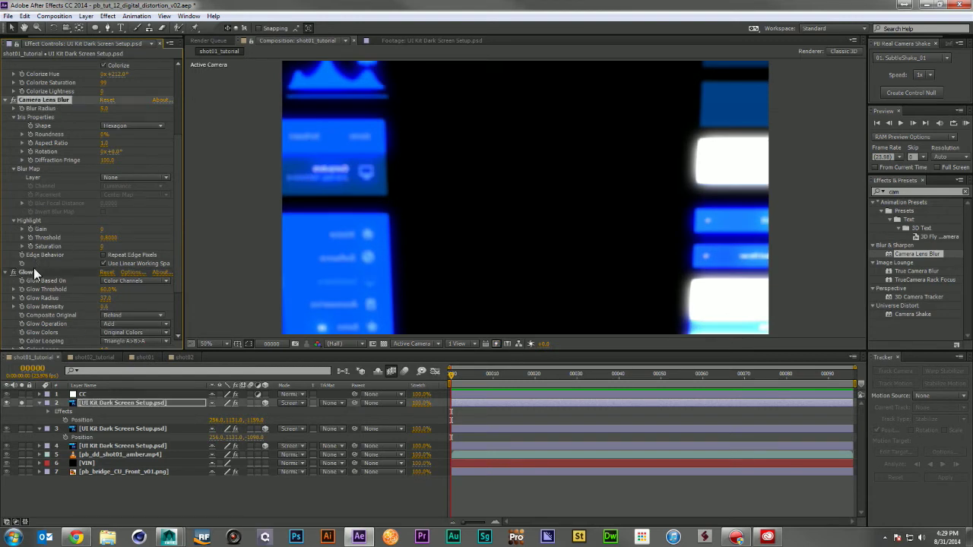
{"action": "left_click", "coordinate": [33, 272], "text": "ctrl"}
{"action": "left_click", "coordinate": [120, 429]}
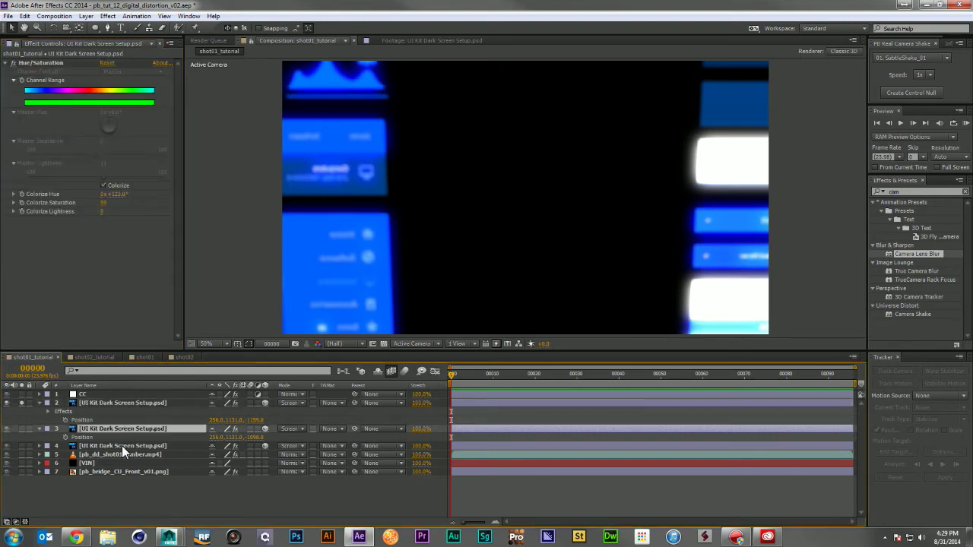
Paste the Camera Lens Blur and Glow effects onto the other two screen layers and solo them.
{"action": "left_click", "coordinate": [122, 446], "text": "ctrl"}
{"action": "key", "text": "ctrl+v"}
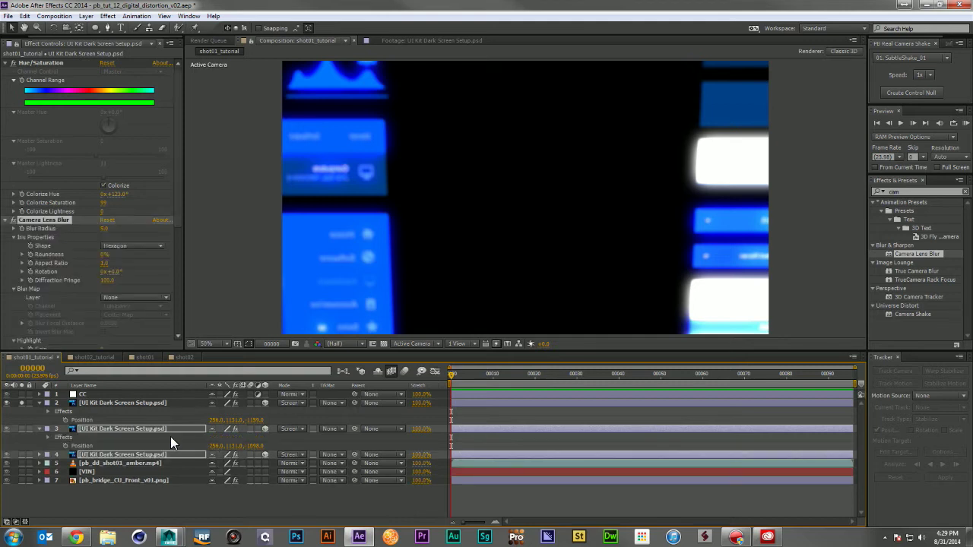
{"action": "left_click", "coordinate": [21, 455]}
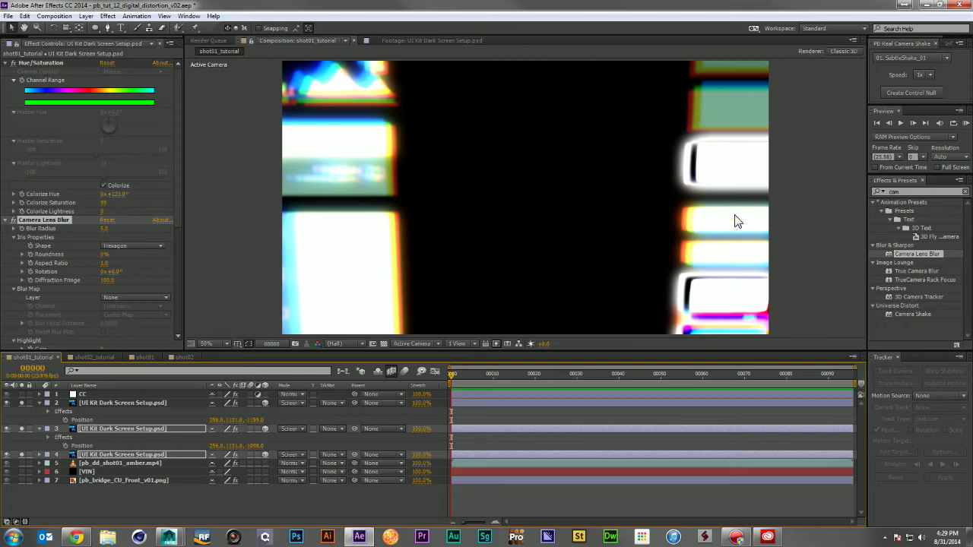
Move the middle screen layer to Z position -1082.
{"action": "left_click", "coordinate": [157, 406], "text": "ctrl"}
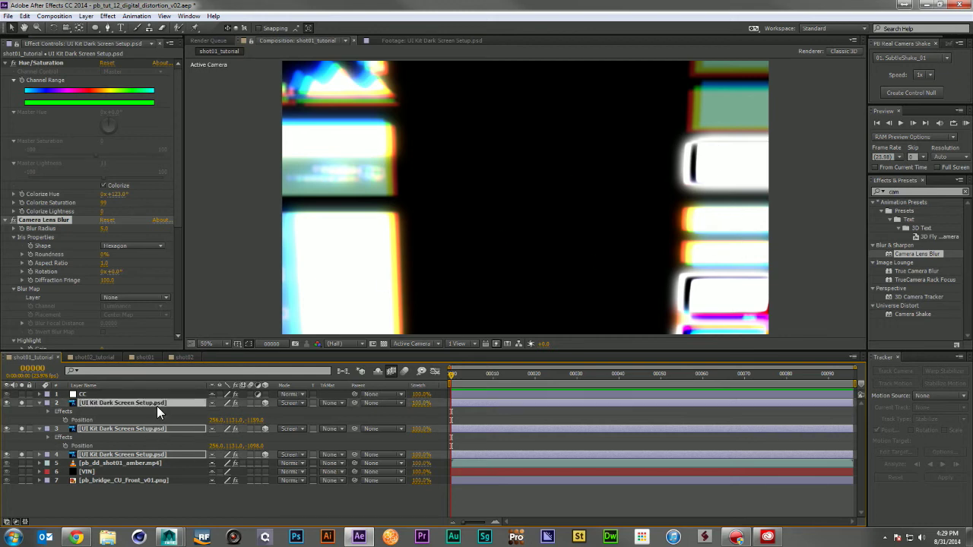
{"action": "key", "text": "ctrl+grave"}
{"action": "key", "text": "p"}
{"action": "left_click", "coordinate": [256, 447]}
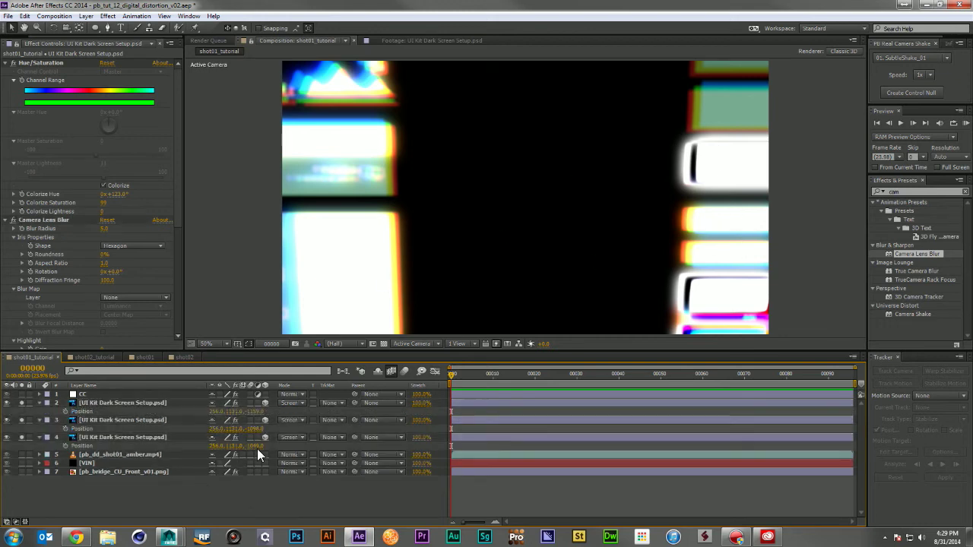
{"action": "left_click_drag", "start_coordinate": [257, 430], "coordinate": [295, 416]}
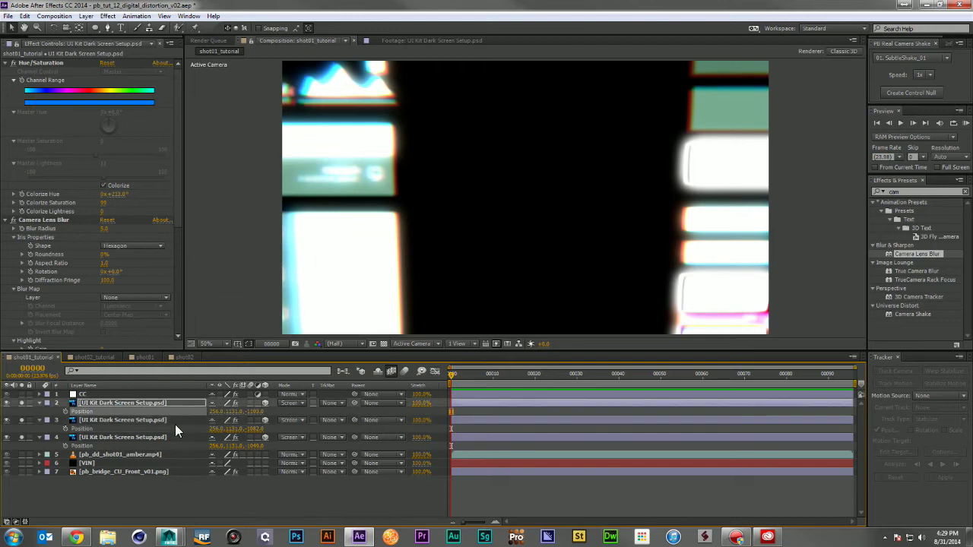
Lower the three screen layers' opacity to about 52% and turn off their solo.
{"action": "left_click", "coordinate": [160, 437], "text": "shift"}
{"action": "key", "text": "t"}
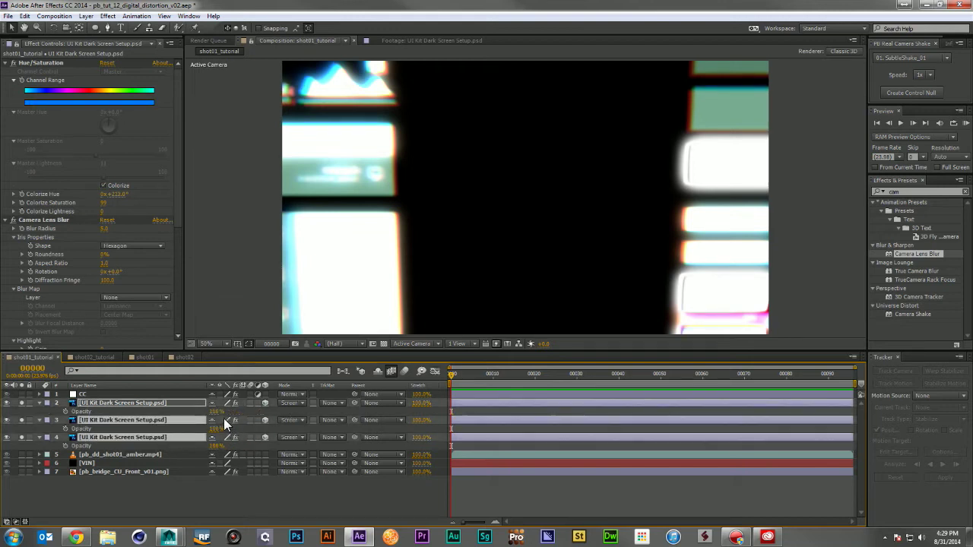
{"action": "left_click_drag", "start_coordinate": [218, 413], "coordinate": [199, 414]}
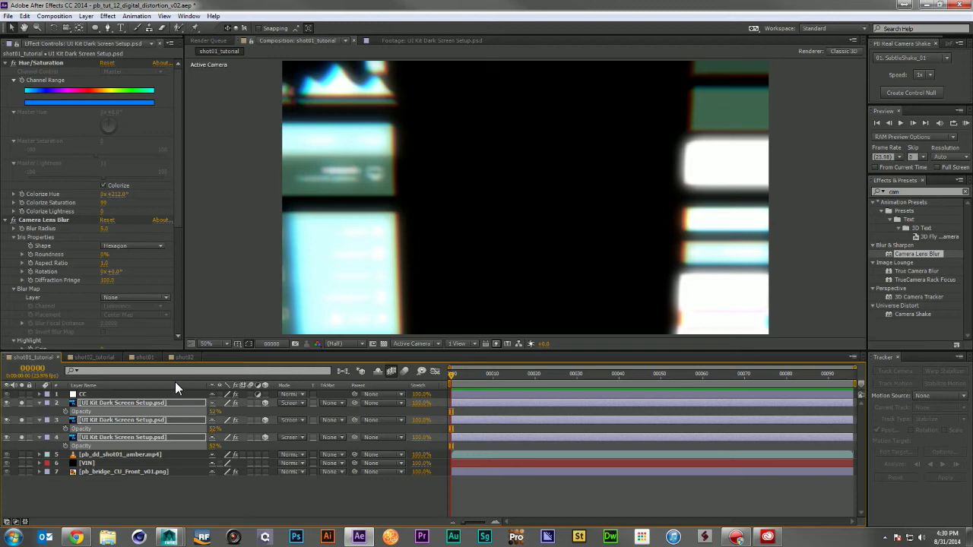
{"action": "left_click_drag", "start_coordinate": [21, 401], "coordinate": [21, 437]}
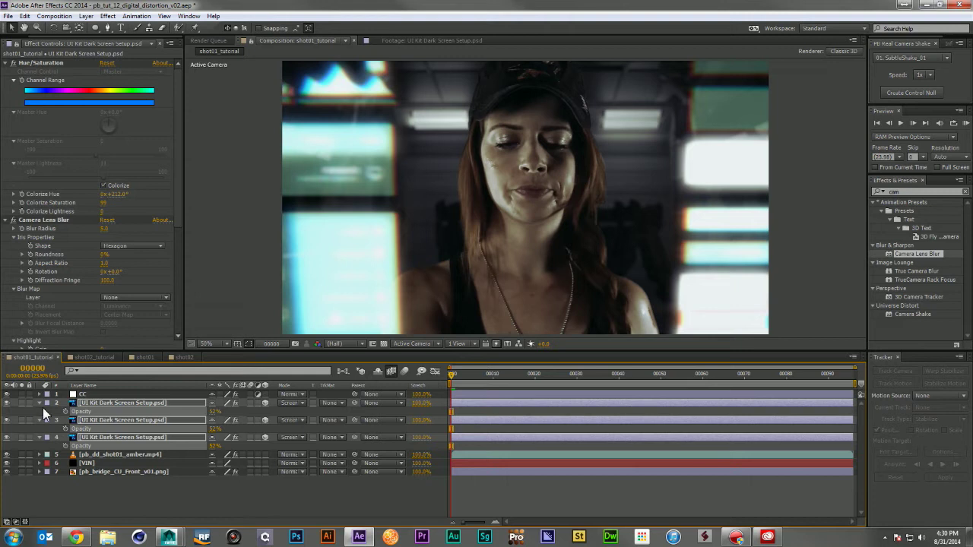
Check the Position values of the top two screen layers.
{"action": "key", "text": "p"}
{"action": "left_click", "coordinate": [249, 495]}
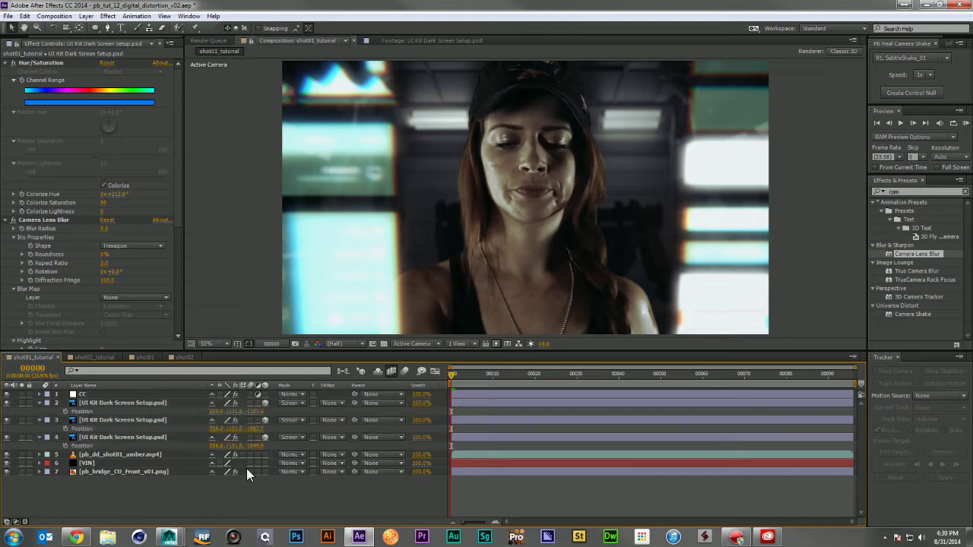
{"action": "left_click", "coordinate": [251, 415]}
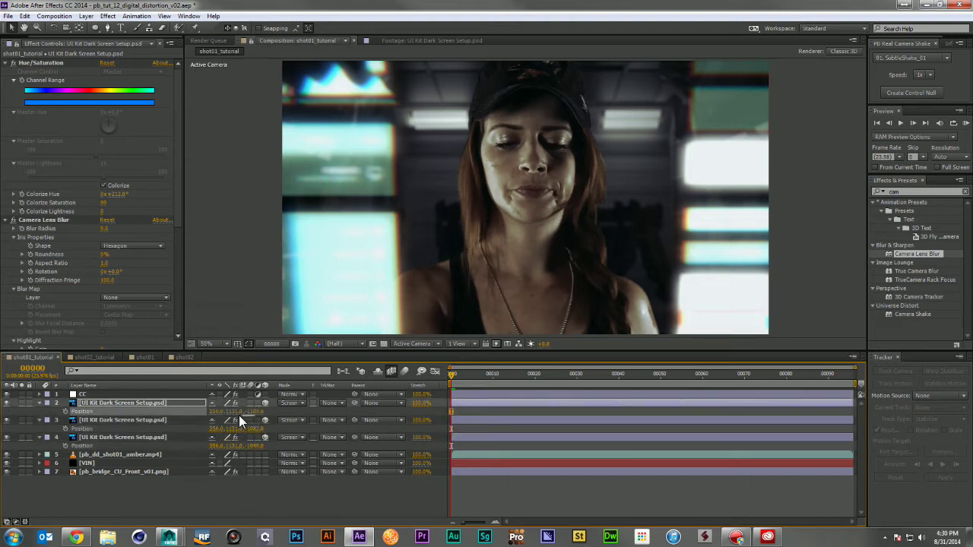
{"action": "left_click", "coordinate": [242, 418]}
{"action": "left_click", "coordinate": [256, 412]}
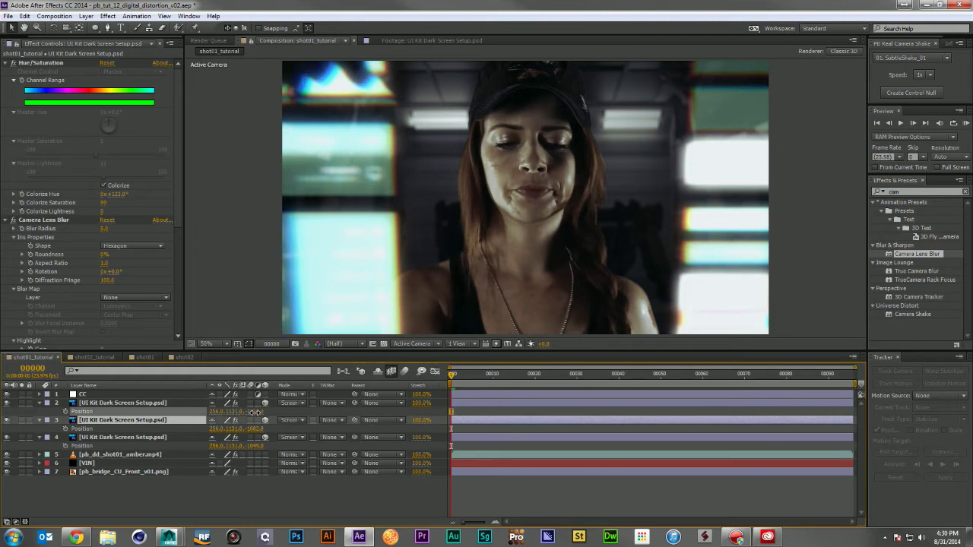
{"action": "left_click", "coordinate": [251, 412]}
{"action": "left_click", "coordinate": [249, 429]}
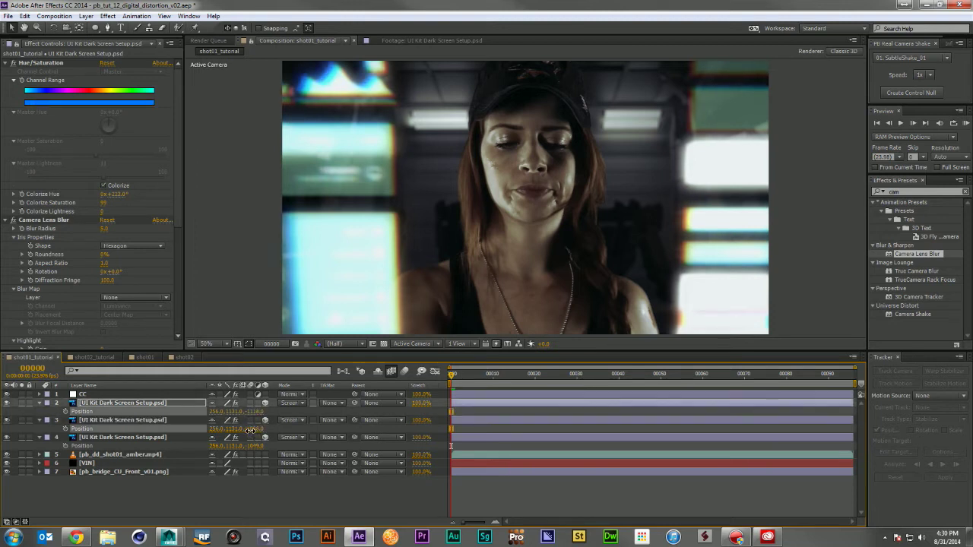
{"action": "left_click", "coordinate": [249, 430]}
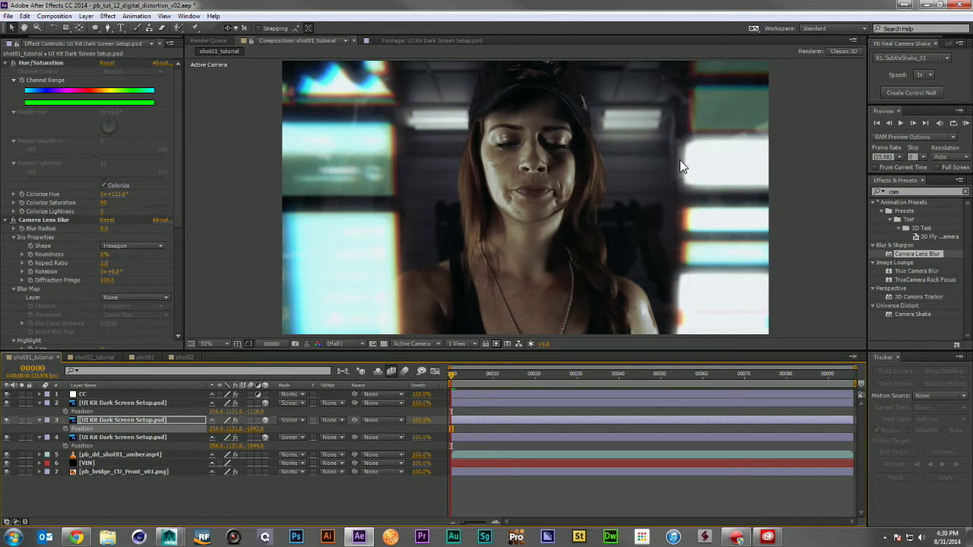
Dim all three screen layers to 32% opacity.
{"action": "left_click", "coordinate": [146, 401]}
{"action": "left_click", "coordinate": [145, 438], "text": "shift"}
{"action": "key", "text": "t"}
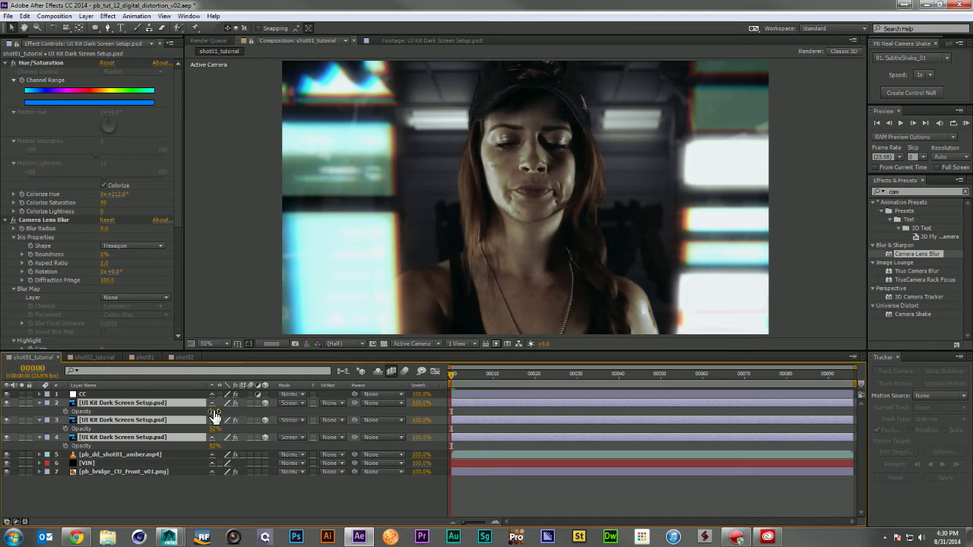
{"action": "mouse_move", "coordinate": [215, 415]}
{"action": "left_mouse_down"}
{"action": "mouse_move", "coordinate": [191, 415]}
{"action": "mouse_move", "coordinate": [205, 413]}
{"action": "left_mouse_up"}
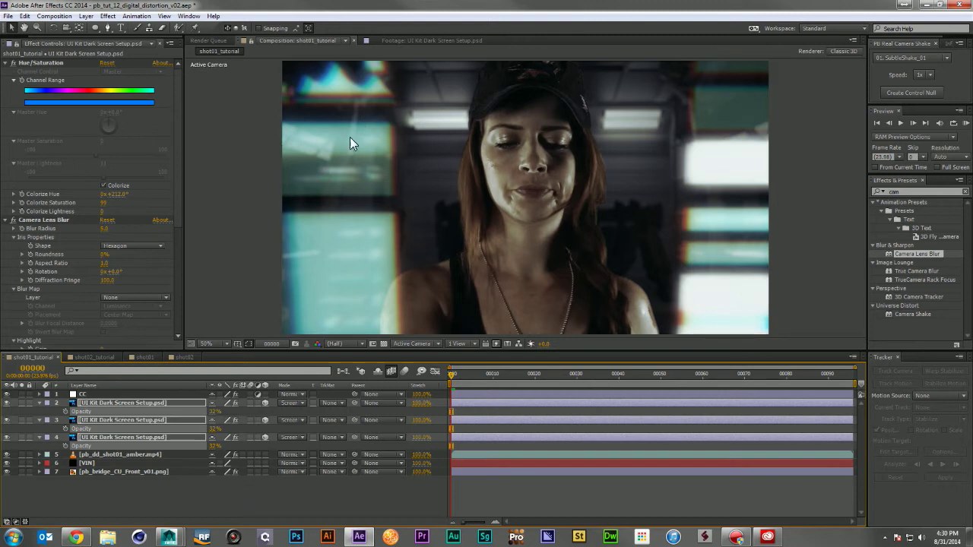
{"action": "left_click", "coordinate": [40, 403]}
Combine the Buttons through Toggle flat files into one composition, Buttons/UI Kit Dark Screen Setup_Flat.
{"action": "left_click", "coordinate": [15, 43]}
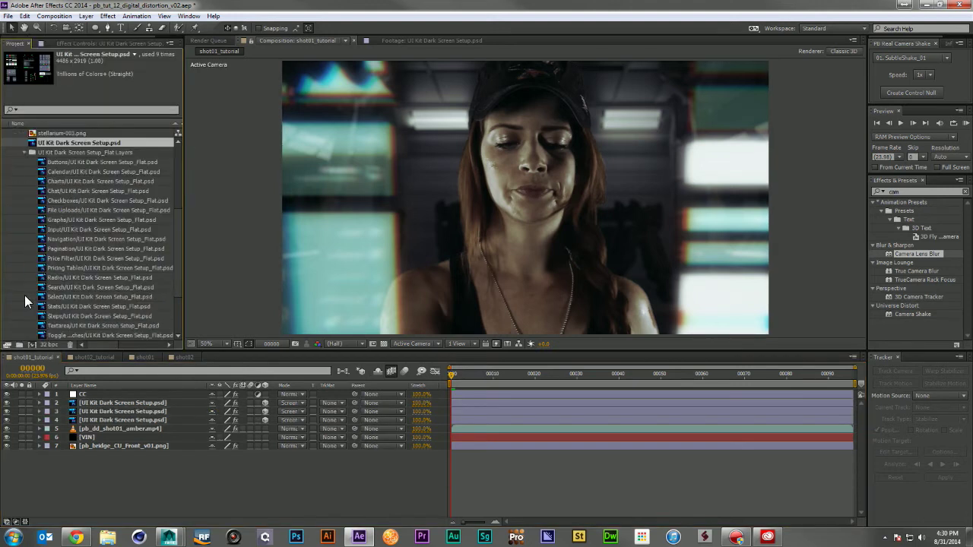
{"action": "scroll", "coordinate": [24, 295], "scroll_direction": "up", "scroll_amount": 5}
{"action": "scroll", "coordinate": [24, 295], "scroll_direction": "down", "scroll_amount": 5}
{"action": "left_click", "coordinate": [90, 162]}
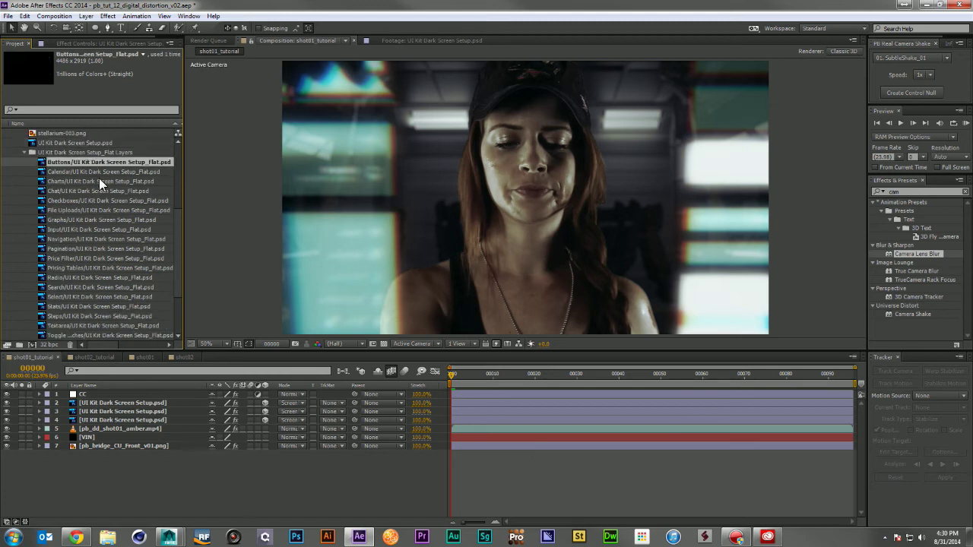
{"action": "scroll", "coordinate": [109, 237], "scroll_direction": "down", "scroll_amount": 3}
{"action": "left_click", "coordinate": [108, 249], "text": "shift"}
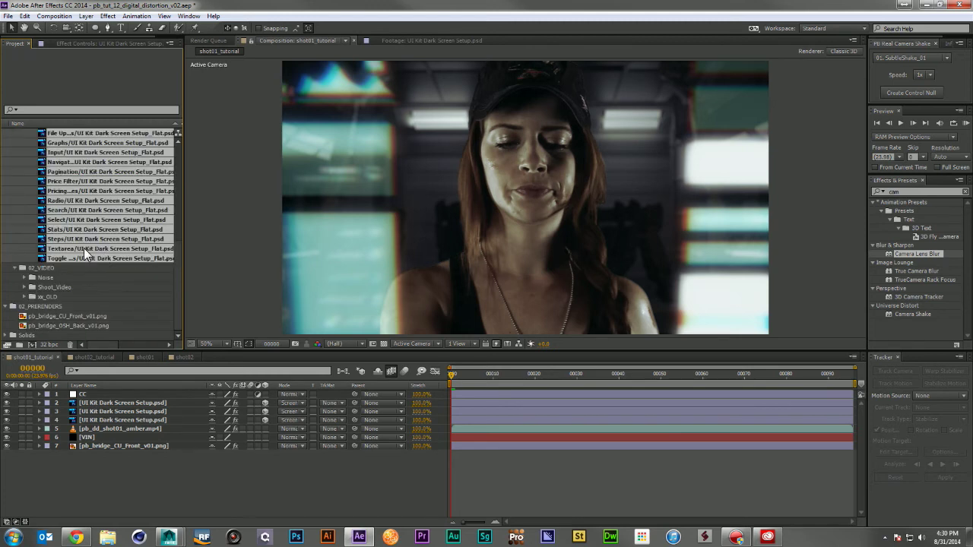
{"action": "scroll", "coordinate": [84, 248], "scroll_direction": "up", "scroll_amount": 6}
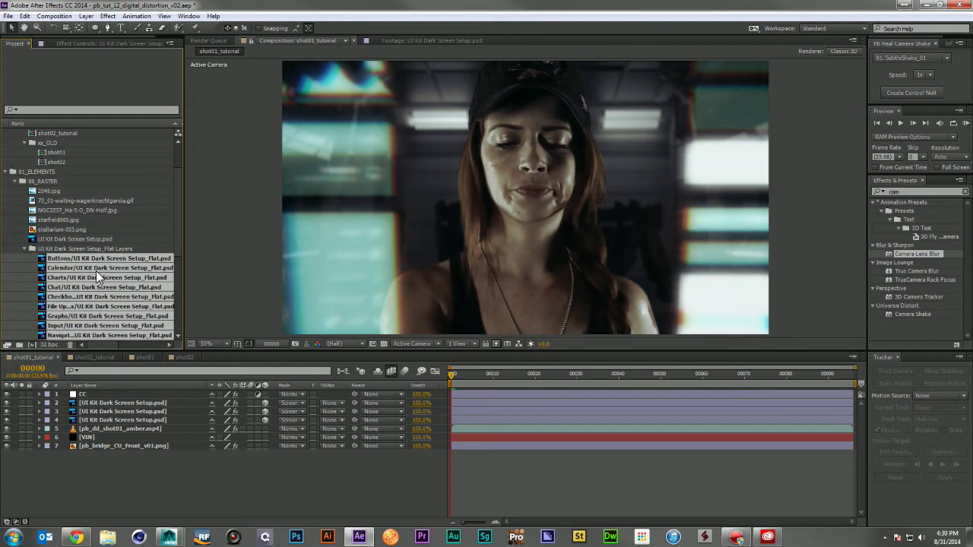
{"action": "scroll", "coordinate": [76, 245], "scroll_direction": "down", "scroll_amount": 6}
{"action": "left_click_drag", "start_coordinate": [82, 258], "coordinate": [35, 345]}
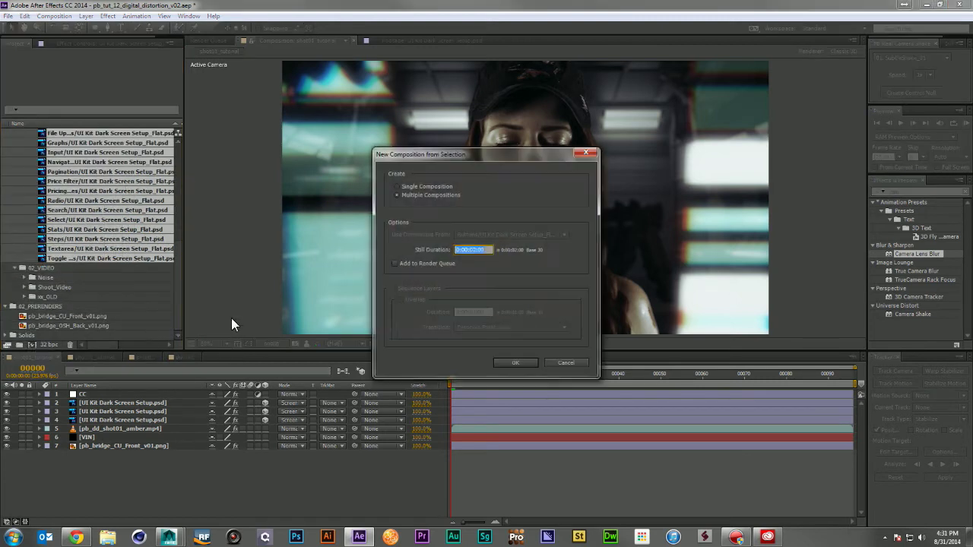
{"action": "left_click", "coordinate": [418, 189]}
{"action": "left_click", "coordinate": [517, 362]}
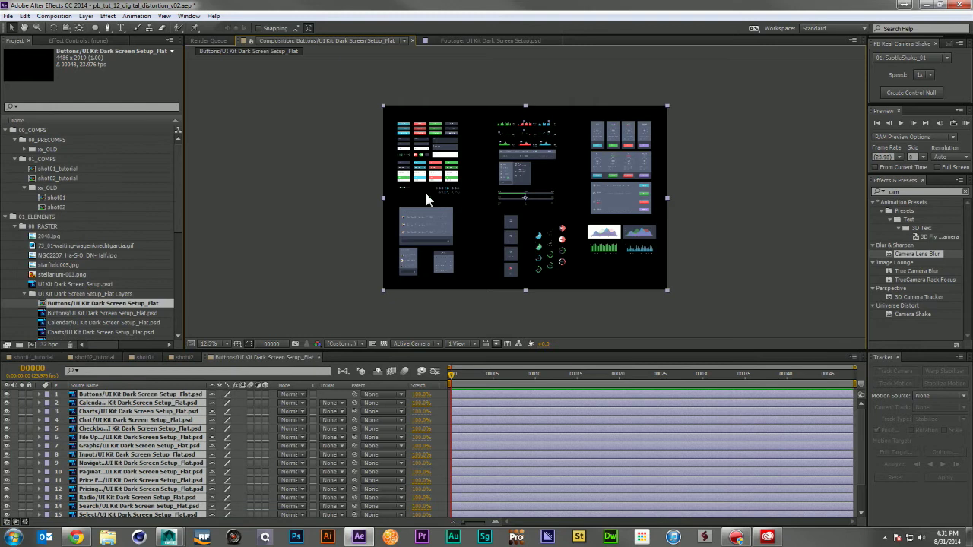
Collapse the flat layers folder and check the Buttons layer by hiding and showing it.
{"action": "left_click", "coordinate": [25, 293]}
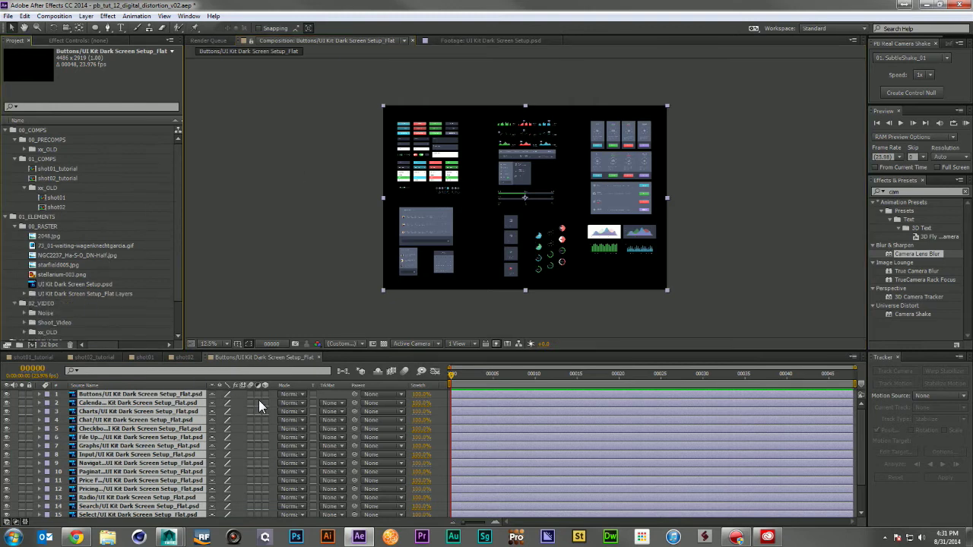
{"action": "key", "text": "F2"}
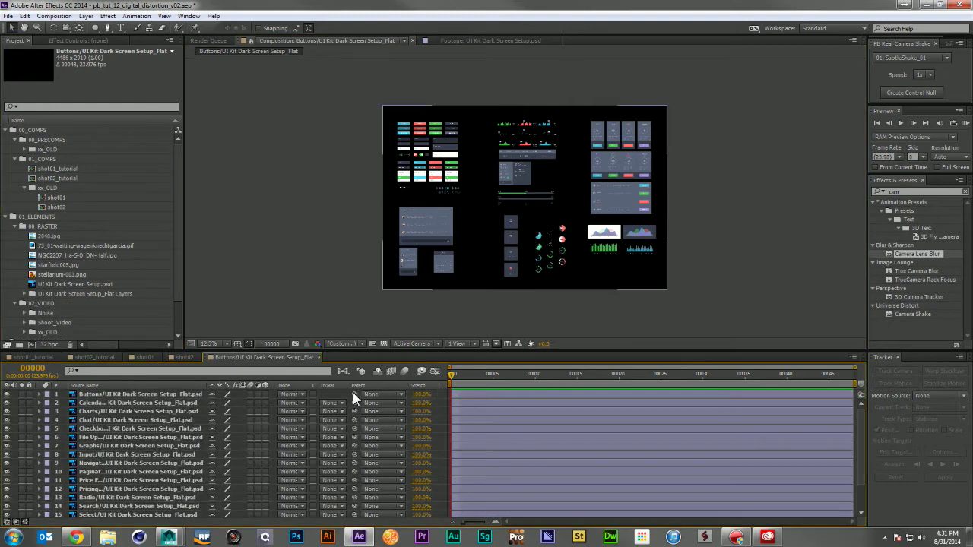
{"action": "left_click", "coordinate": [523, 173]}
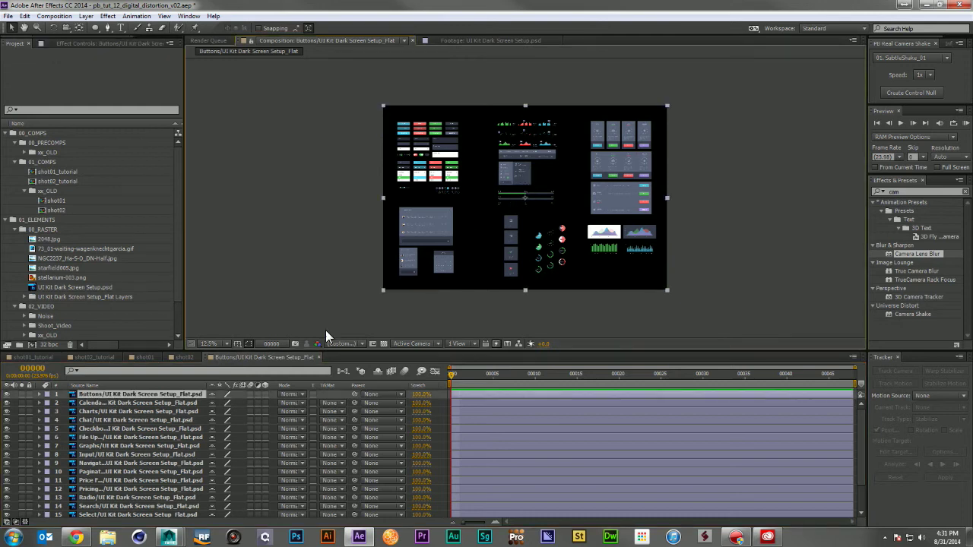
{"action": "left_click", "coordinate": [6, 394]}
{"action": "left_click", "coordinate": [6, 395]}
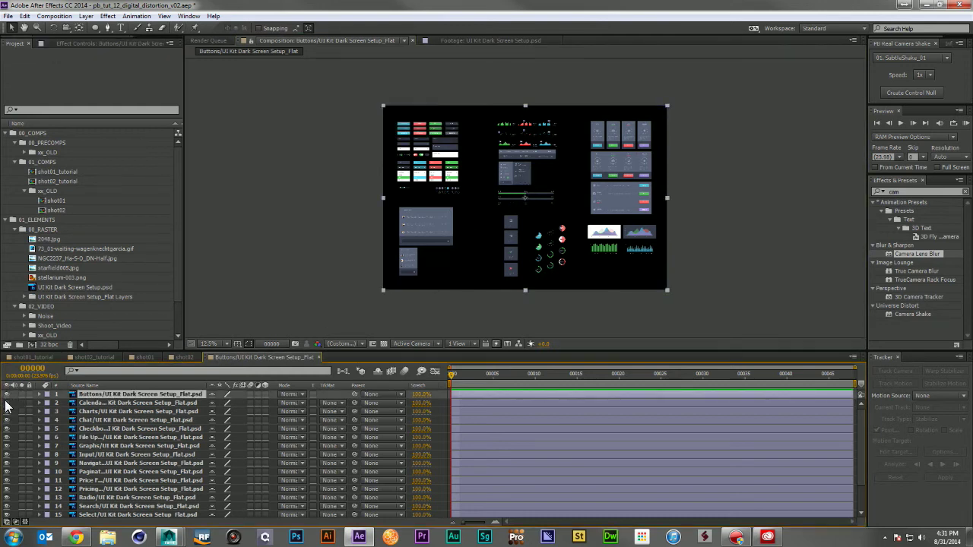
{"action": "key", "text": "F2"}
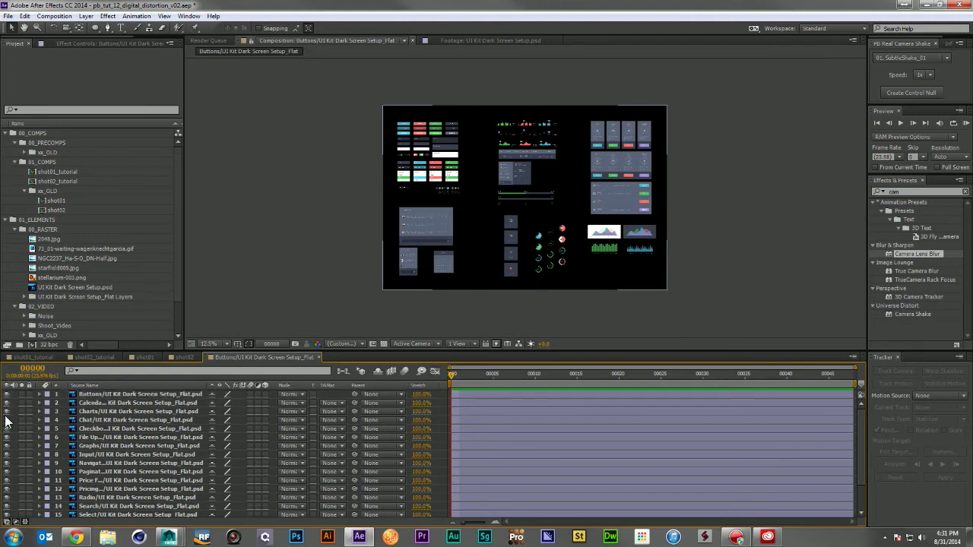
Toggle visibility of the chat panel, icon column, charts and layer 8 to identify them.
{"action": "left_click", "coordinate": [6, 420]}
{"action": "left_click", "coordinate": [6, 420]}
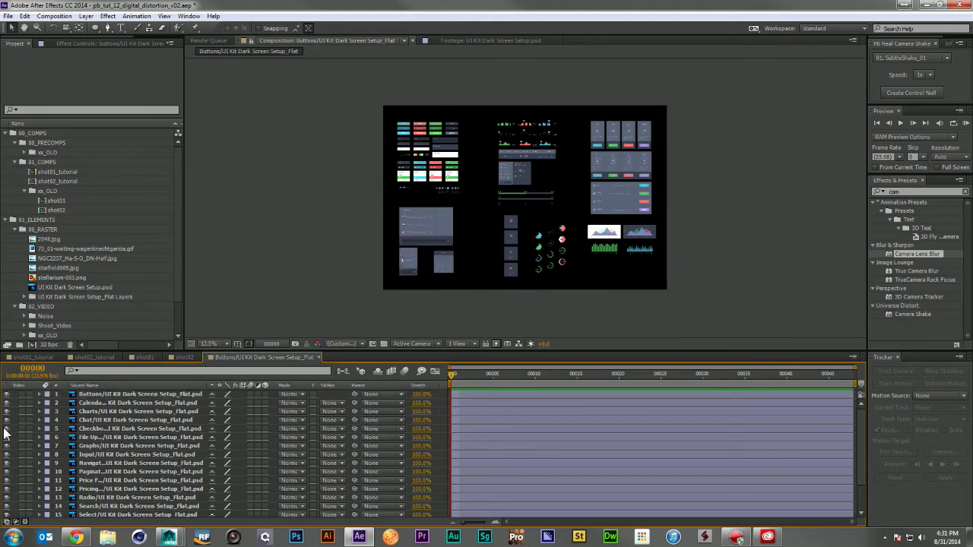
{"action": "left_click", "coordinate": [6, 437]}
{"action": "left_click", "coordinate": [6, 438]}
{"action": "left_click", "coordinate": [6, 446]}
{"action": "left_click", "coordinate": [6, 446]}
{"action": "left_click", "coordinate": [6, 455]}
{"action": "left_click", "coordinate": [6, 455]}
Toggle layers 9 to 11 and the top-right panel graphics to identify their content.
{"action": "left_click", "coordinate": [6, 464]}
{"action": "left_click", "coordinate": [6, 464]}
{"action": "left_click", "coordinate": [6, 464]}
{"action": "left_click", "coordinate": [6, 471]}
{"action": "left_click", "coordinate": [7, 471]}
{"action": "left_click", "coordinate": [6, 471]}
{"action": "left_click", "coordinate": [6, 480]}
{"action": "left_click", "coordinate": [6, 480]}
{"action": "left_click", "coordinate": [7, 497]}
{"action": "left_click", "coordinate": [7, 498]}
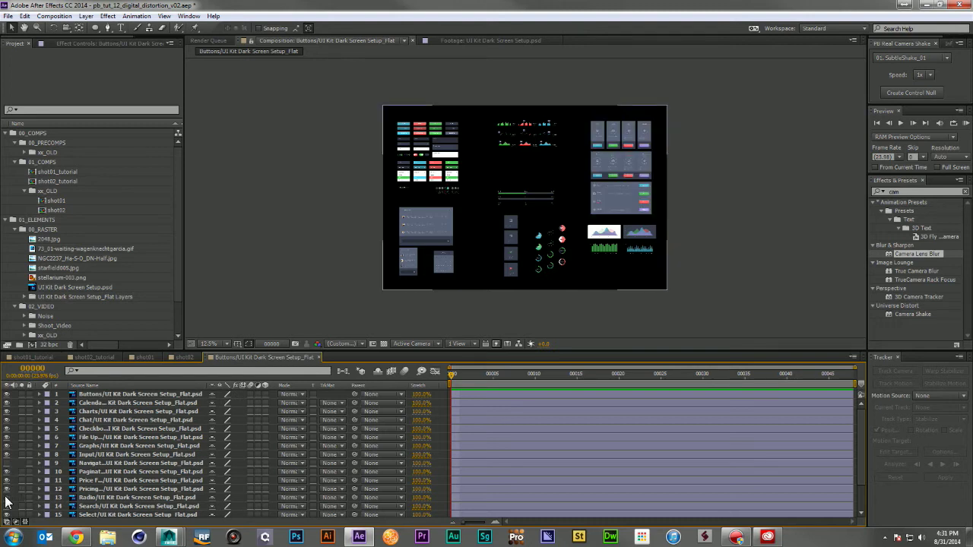
Check the edge-line, small upper-left element and upper-left UI bar layers by toggling them.
{"action": "left_click", "coordinate": [7, 506]}
{"action": "left_click", "coordinate": [7, 515]}
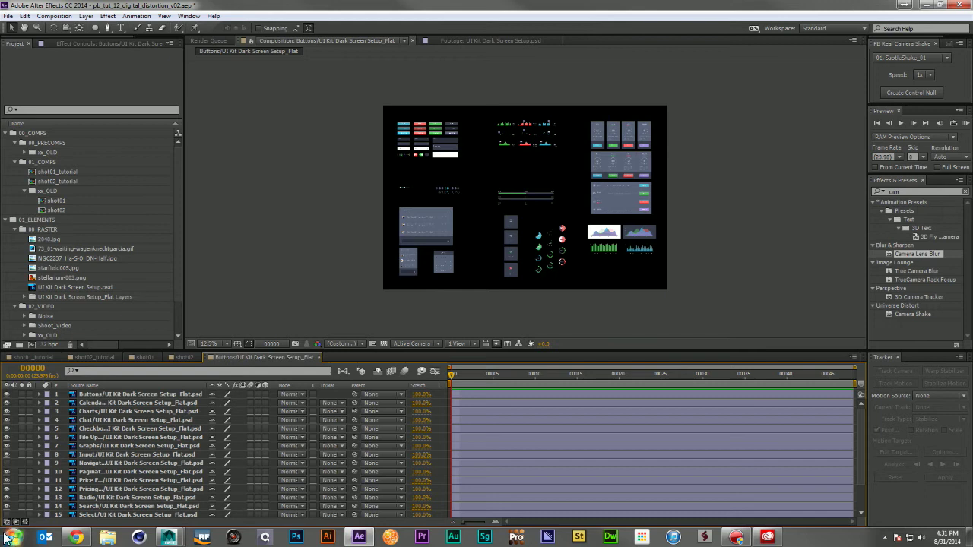
{"action": "left_click", "coordinate": [9, 505]}
{"action": "left_click", "coordinate": [7, 515]}
{"action": "scroll", "coordinate": [7, 486], "scroll_direction": "down", "scroll_amount": 4}
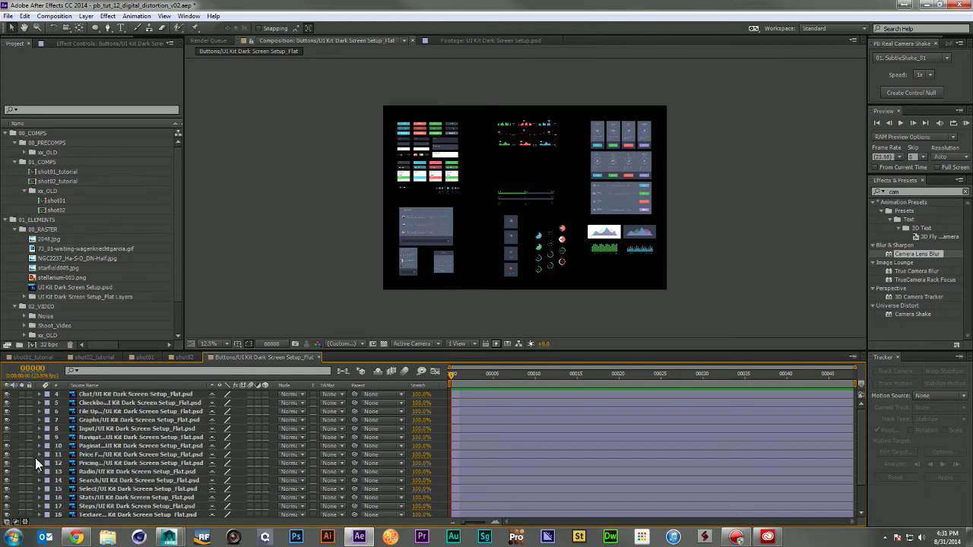
{"action": "left_click", "coordinate": [7, 513]}
{"action": "left_click", "coordinate": [7, 513]}
{"action": "left_click", "coordinate": [7, 511]}
{"action": "left_click", "coordinate": [6, 506]}
Check the centre steps element, then hide the top-centre Charts layer and select it.
{"action": "left_click", "coordinate": [7, 499]}
{"action": "left_click", "coordinate": [7, 499]}
{"action": "left_click", "coordinate": [7, 495]}
{"action": "left_click", "coordinate": [7, 496]}
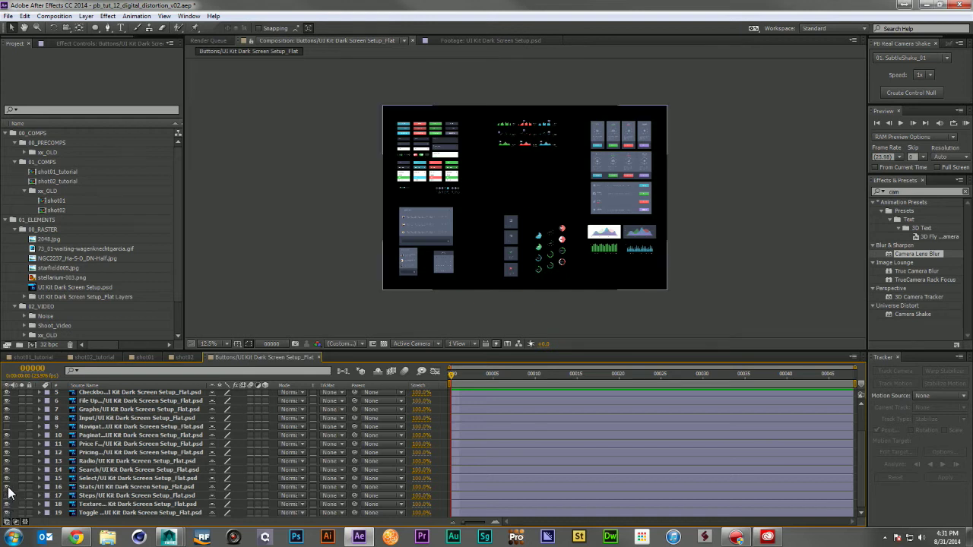
{"action": "left_click", "coordinate": [7, 488]}
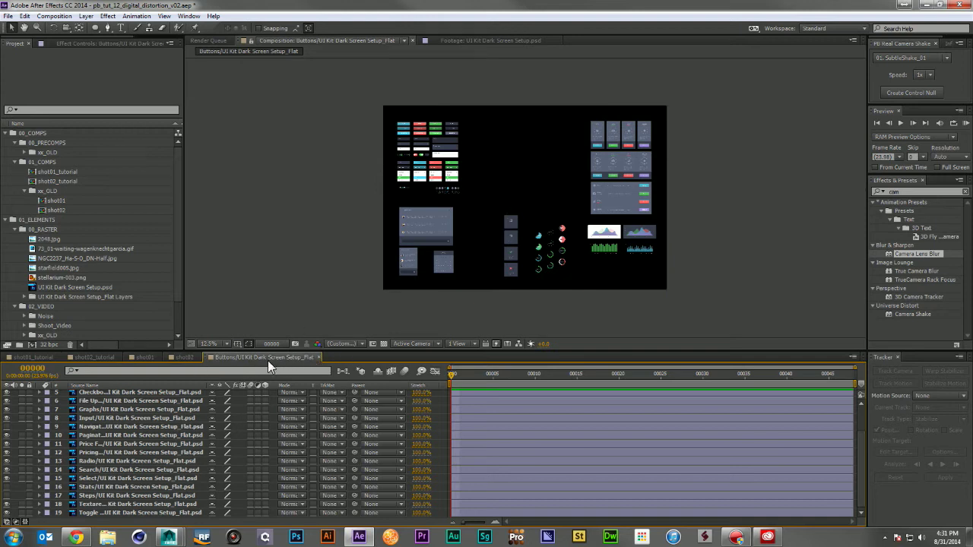
{"action": "scroll", "coordinate": [115, 400], "scroll_direction": "up", "scroll_amount": 2}
{"action": "left_click", "coordinate": [120, 412]}
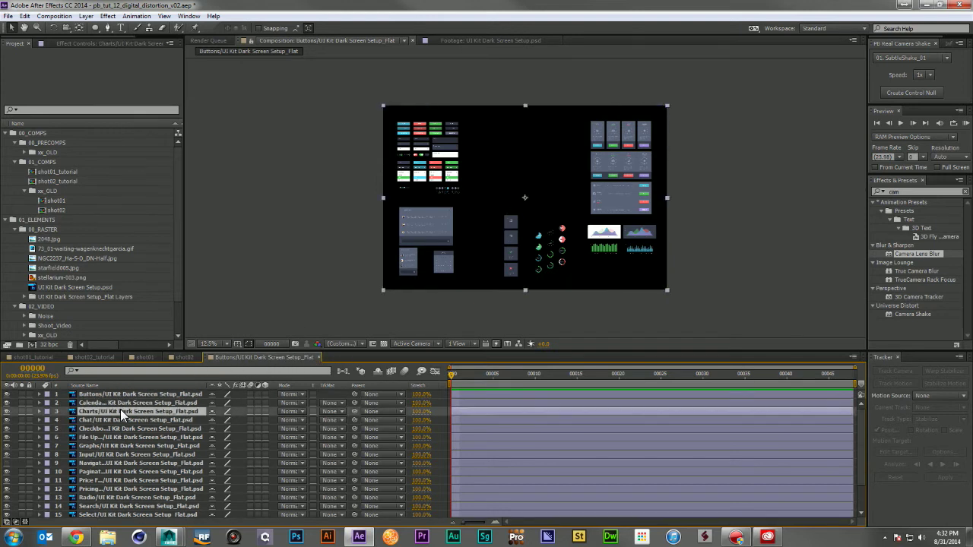
Pre-compose all the UI kit layers into a new composition named pc_video_screen.
{"action": "key", "text": "ctrl+a"}
{"action": "key", "text": "ctrl+shift+c"}
{"action": "type", "text": "pc"}
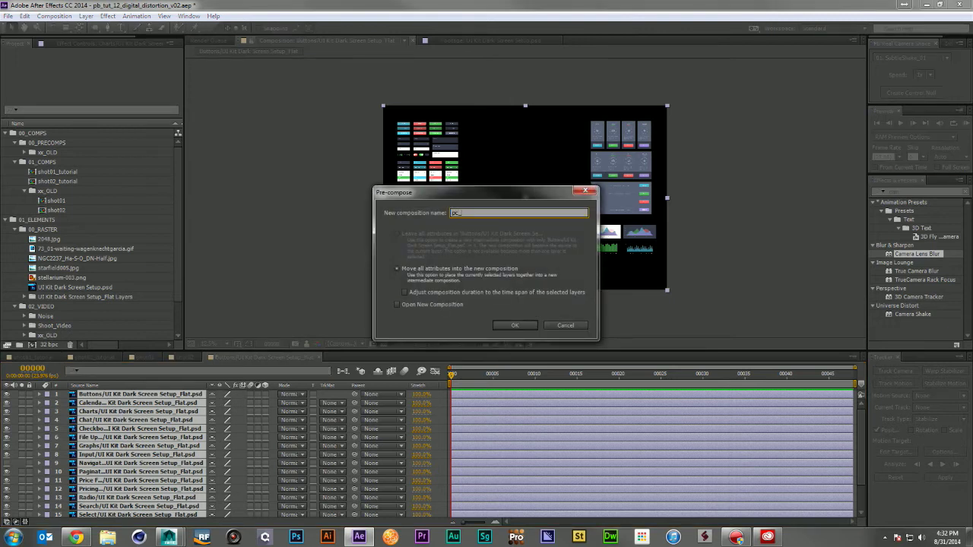
{"action": "type", "text": "_video_screen"}
Confirm the pc_video_screen precomp and add pb_dd_eric_edit.mp4 from Shoot_Video as the top layer.
{"action": "key", "text": "Return"}
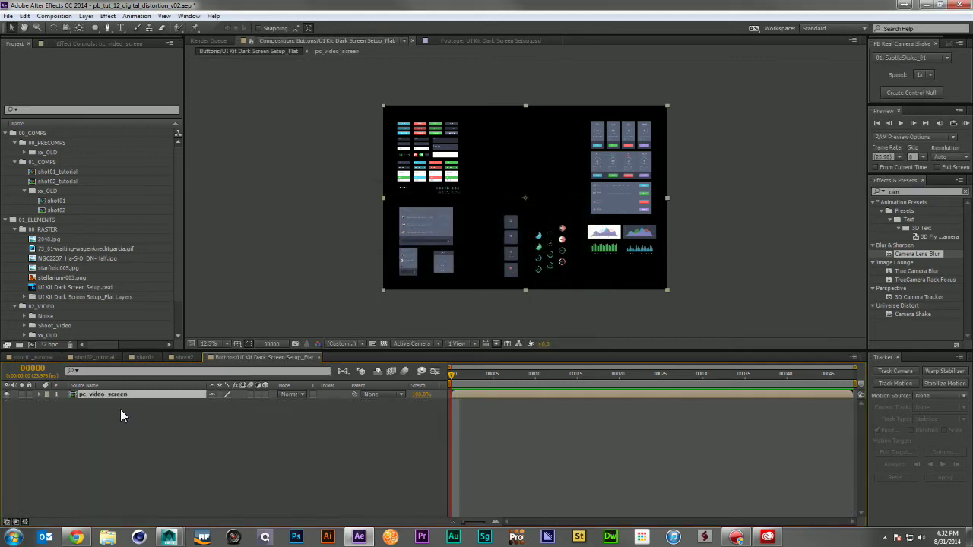
{"action": "scroll", "coordinate": [66, 267], "scroll_direction": "down", "scroll_amount": 2}
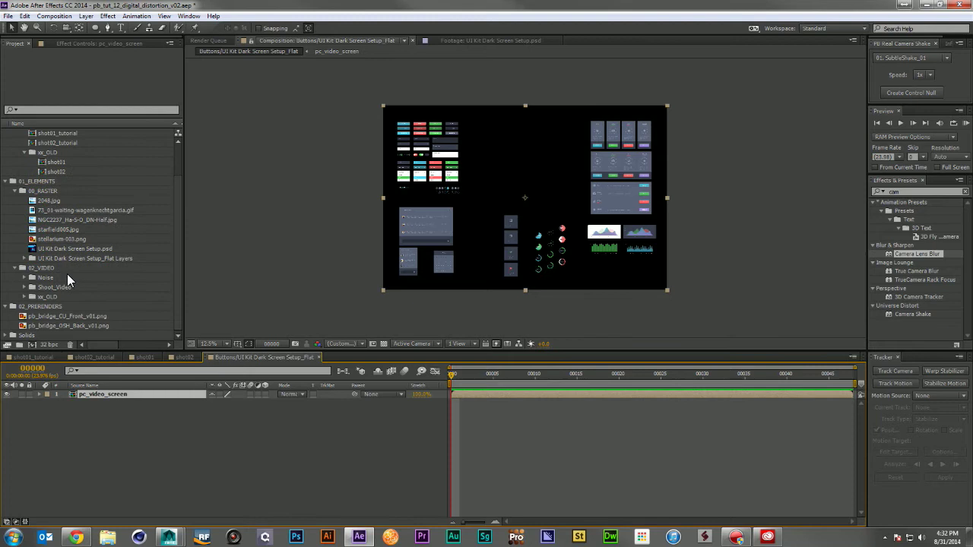
{"action": "left_click", "coordinate": [24, 287]}
{"action": "left_click_drag", "start_coordinate": [111, 342], "coordinate": [124, 392]}
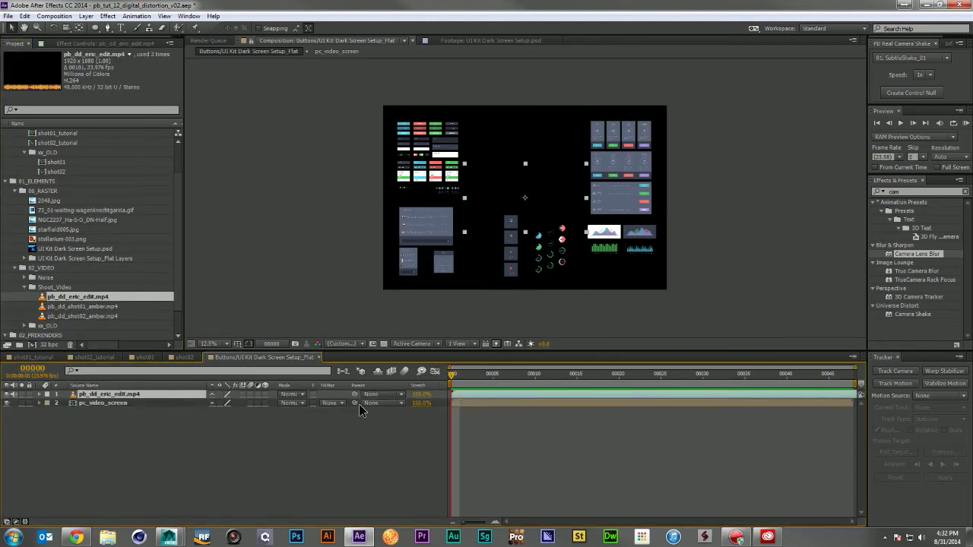
Solo the presenter clip, zoom the viewer to 25% and scrub through the footage.
{"action": "left_click", "coordinate": [21, 395]}
{"action": "key", "text": "period"}
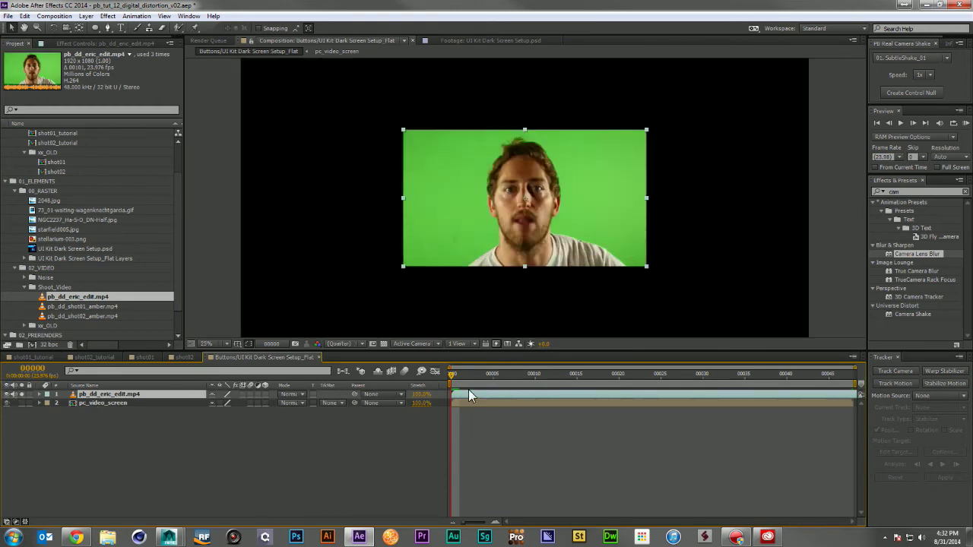
{"action": "left_click_drag", "start_coordinate": [454, 378], "coordinate": [502, 406]}
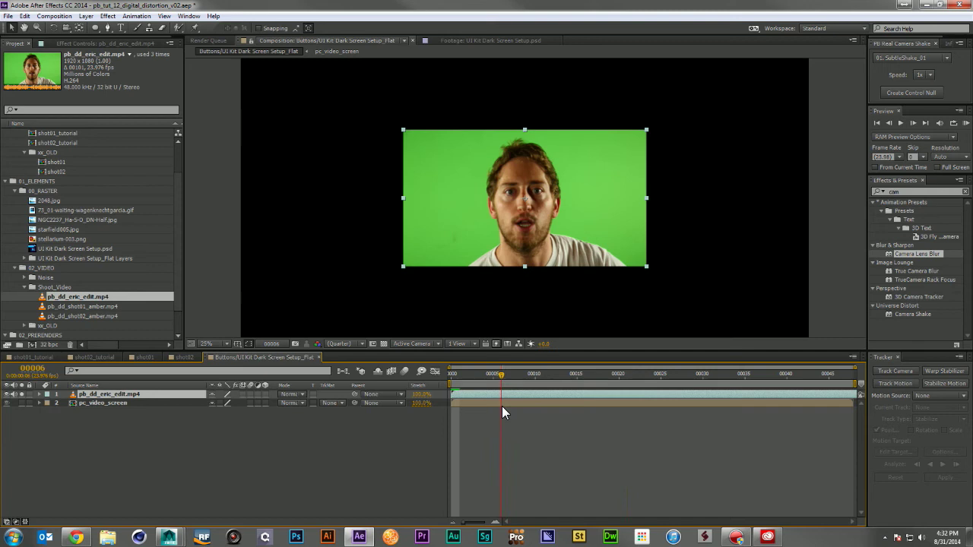
{"action": "key", "text": "ctrl+k"}
Set the comp duration to 0013 and trim the Buttons comp to its work area at frame 100.
{"action": "left_click", "coordinate": [433, 306]}
{"action": "type", "text": "0013"}
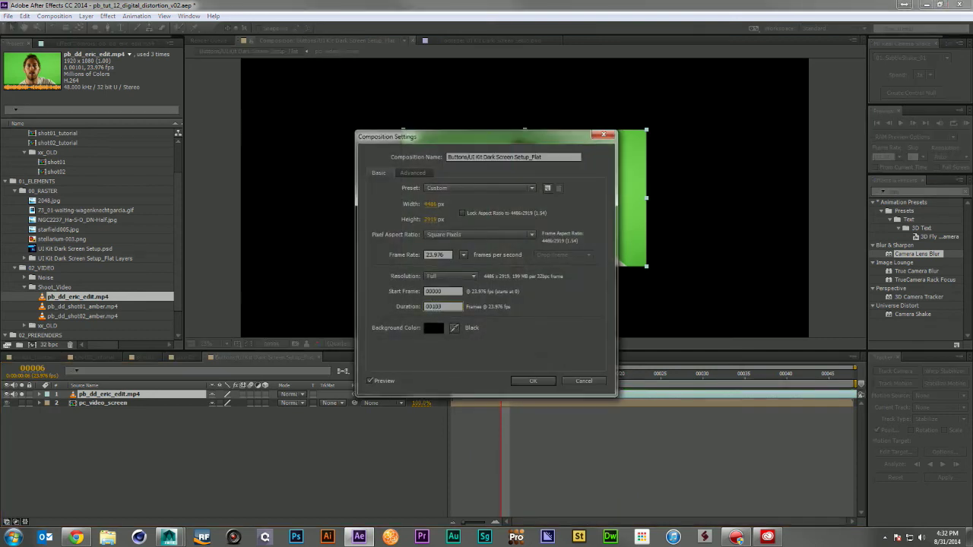
{"action": "key", "text": "Return"}
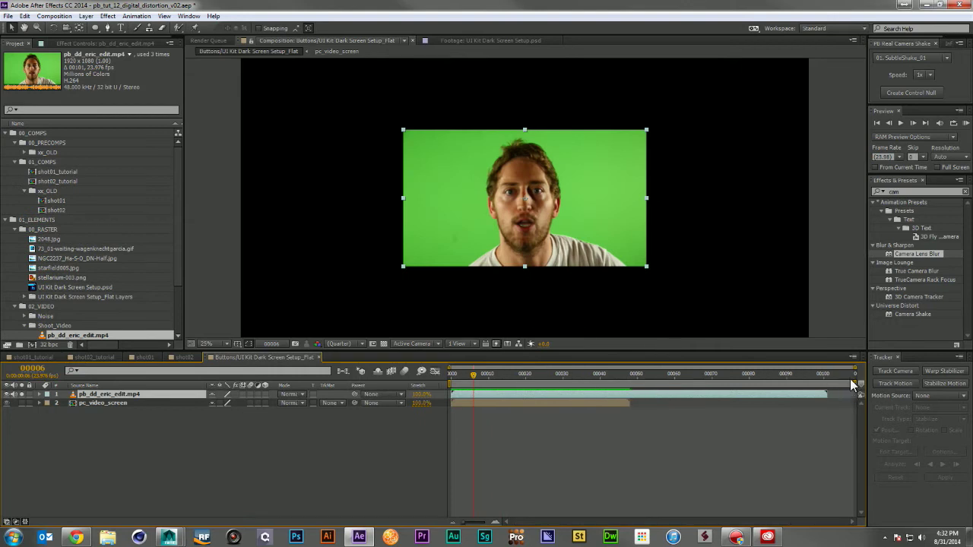
{"action": "left_click", "coordinate": [827, 376]}
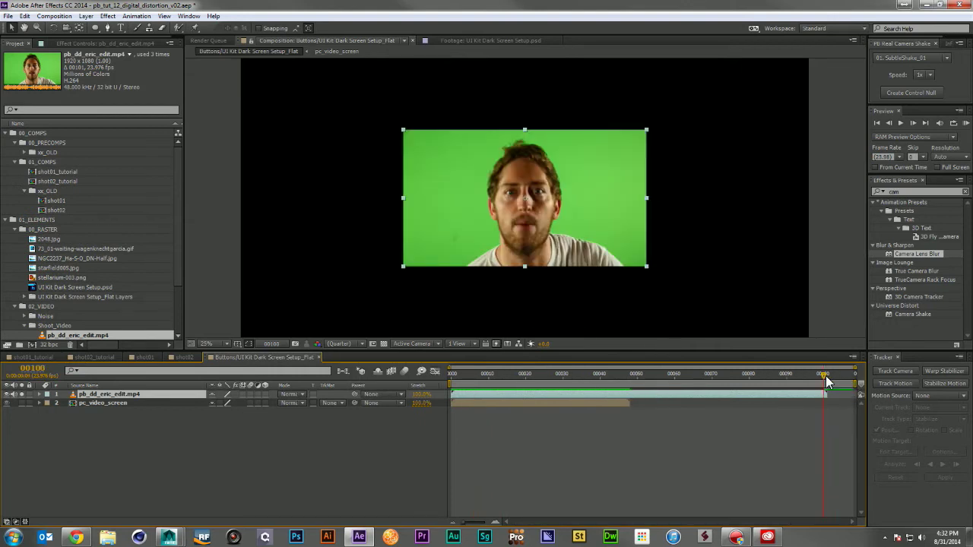
{"action": "right_click", "coordinate": [825, 379]}
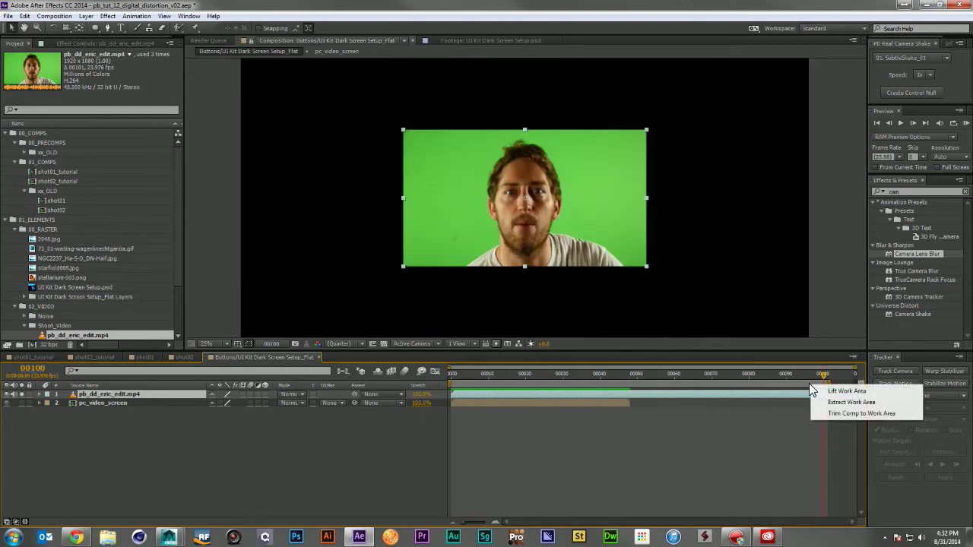
{"action": "left_click", "coordinate": [839, 415]}
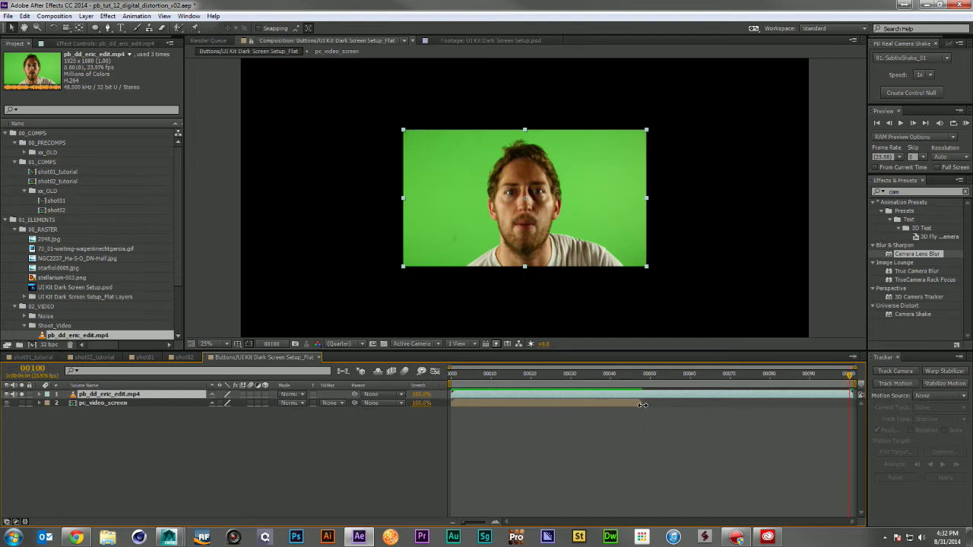
Lengthen pc_video_screen's duration, extend all its layers to the comp end, and close it.
{"action": "double_click", "coordinate": [635, 404]}
{"action": "key", "text": "ctrl+k"}
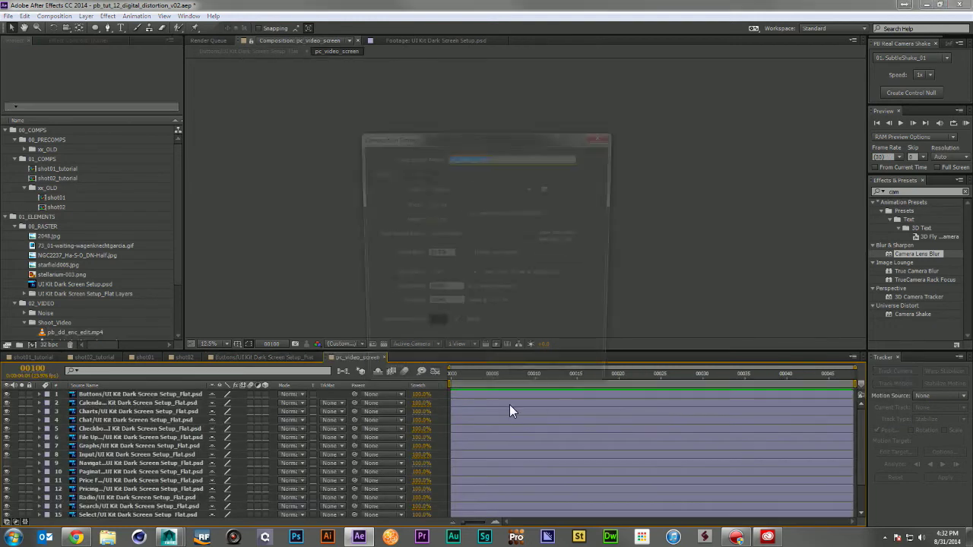
{"action": "left_click", "coordinate": [430, 307]}
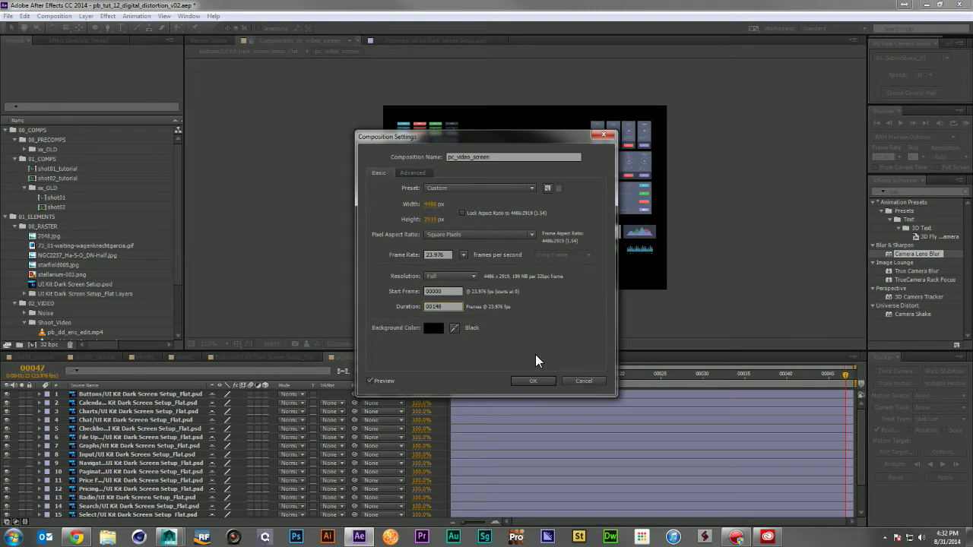
{"action": "key", "text": "Return"}
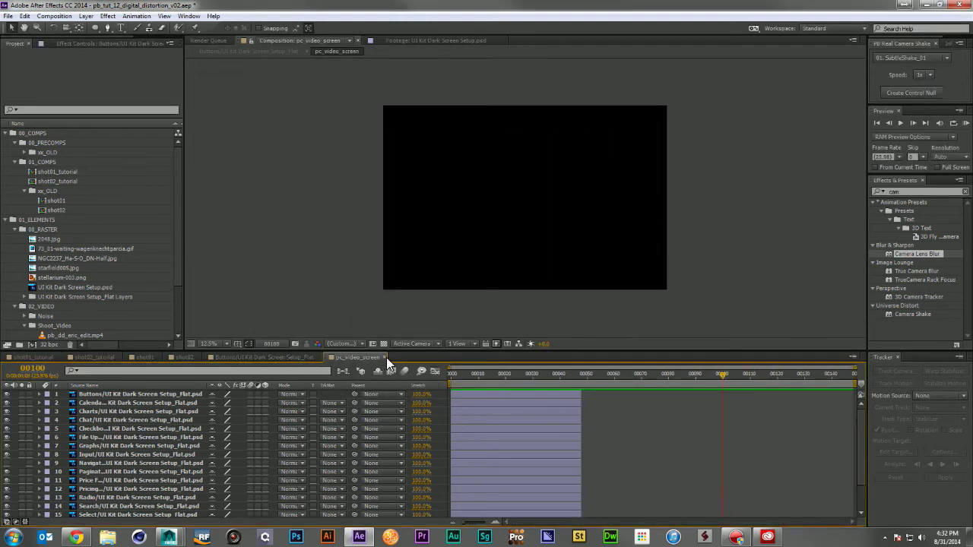
{"action": "key", "text": "ctrl+a"}
{"action": "left_click_drag", "start_coordinate": [581, 411], "coordinate": [856, 410]}
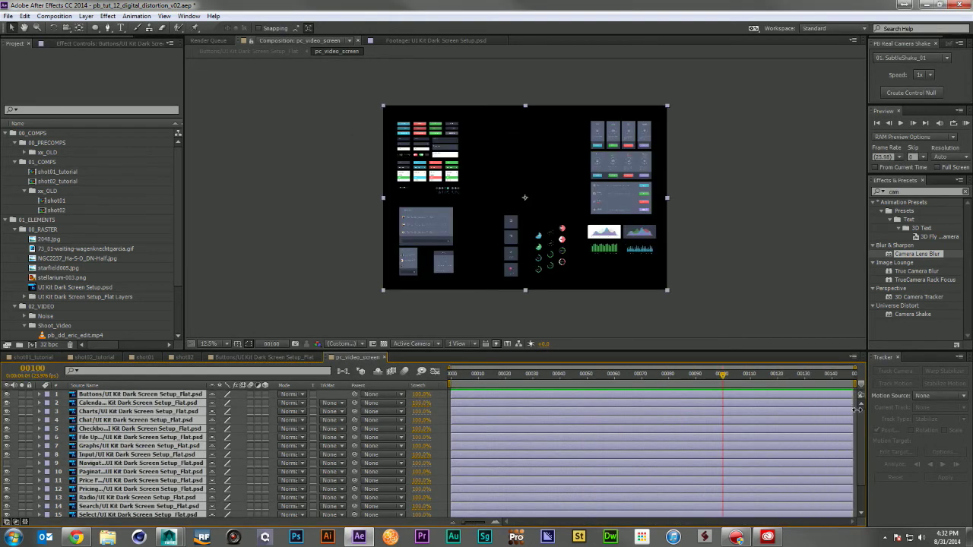
{"action": "left_click", "coordinate": [384, 357]}
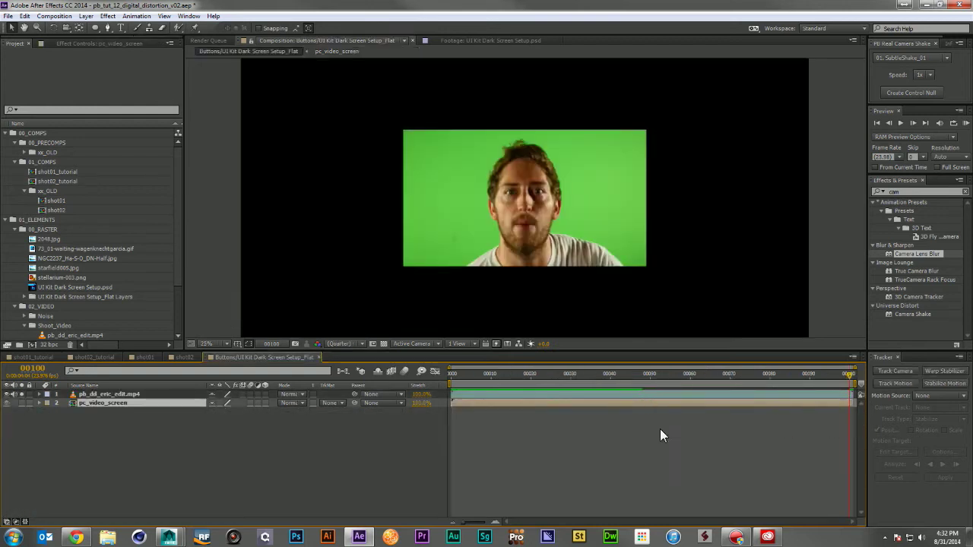
At frame 00023, apply Reduce Noise to the presenter clip and build an Auto Profile.
{"action": "left_click_drag", "start_coordinate": [528, 375], "coordinate": [441, 397]}
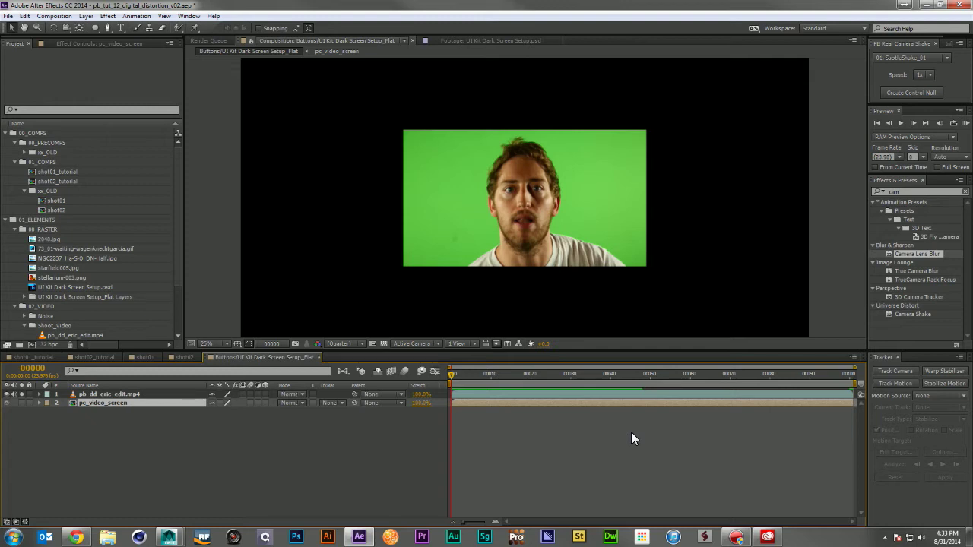
{"action": "left_click_drag", "start_coordinate": [463, 373], "coordinate": [543, 374]}
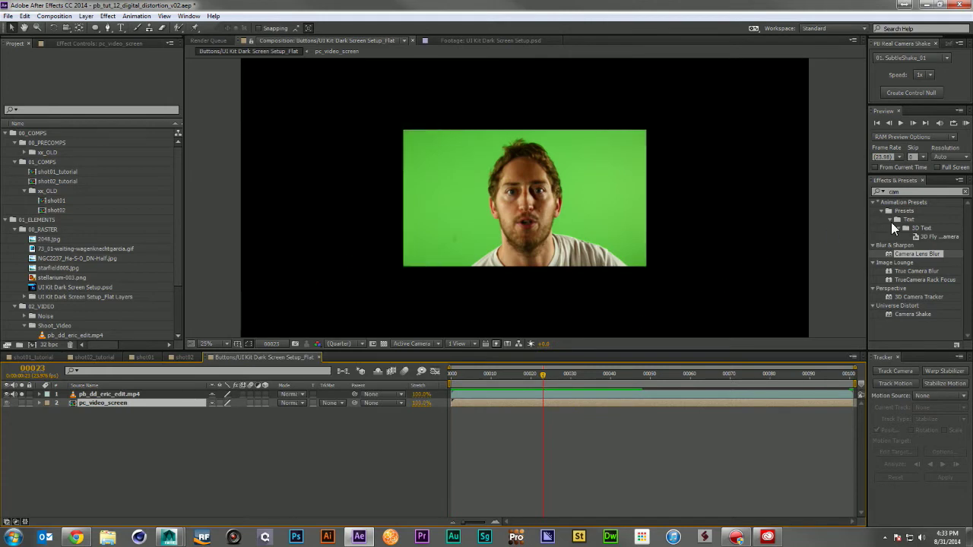
{"action": "left_click", "coordinate": [914, 192]}
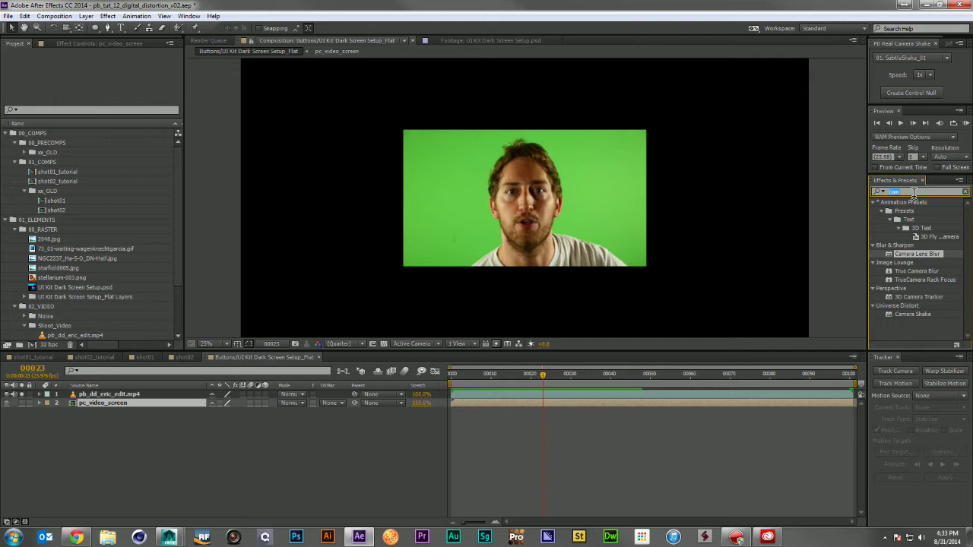
{"action": "type", "text": "noi"}
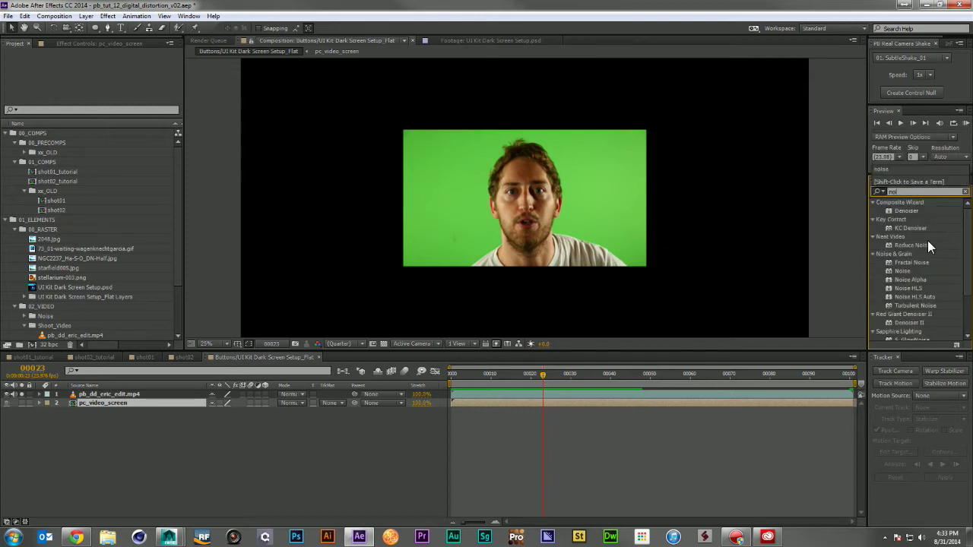
{"action": "left_click_drag", "start_coordinate": [921, 242], "coordinate": [536, 392]}
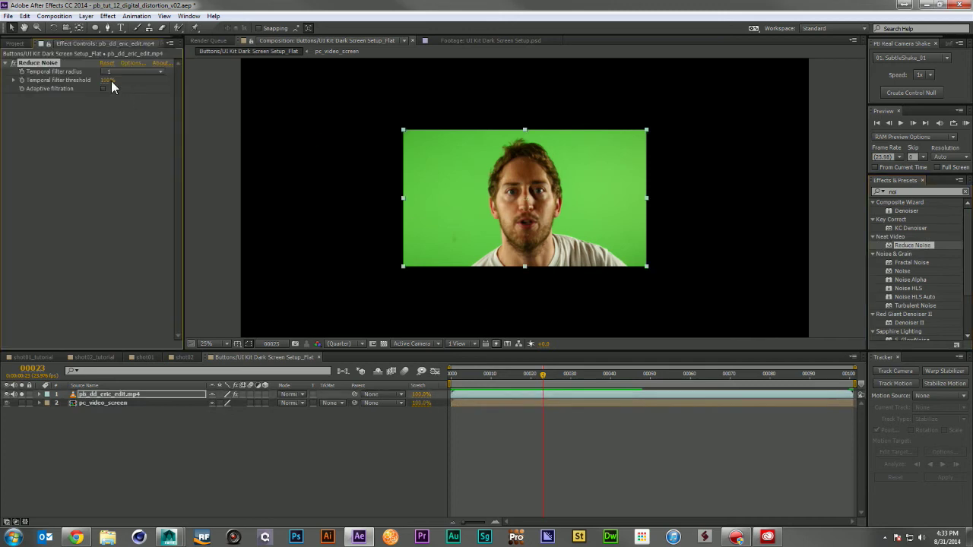
{"action": "left_click", "coordinate": [131, 64]}
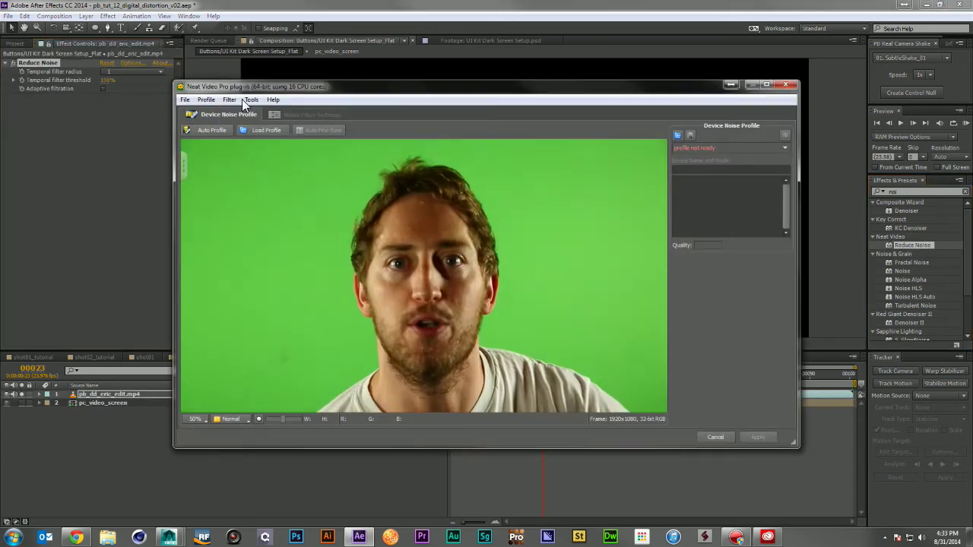
{"action": "left_click", "coordinate": [514, 295]}
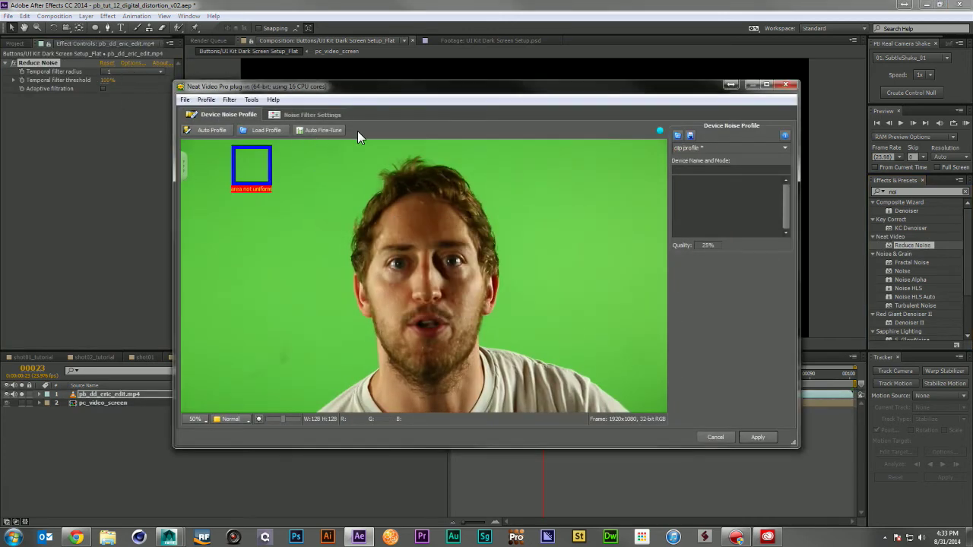
{"action": "left_click", "coordinate": [756, 436]}
{"action": "left_click", "coordinate": [931, 191]}
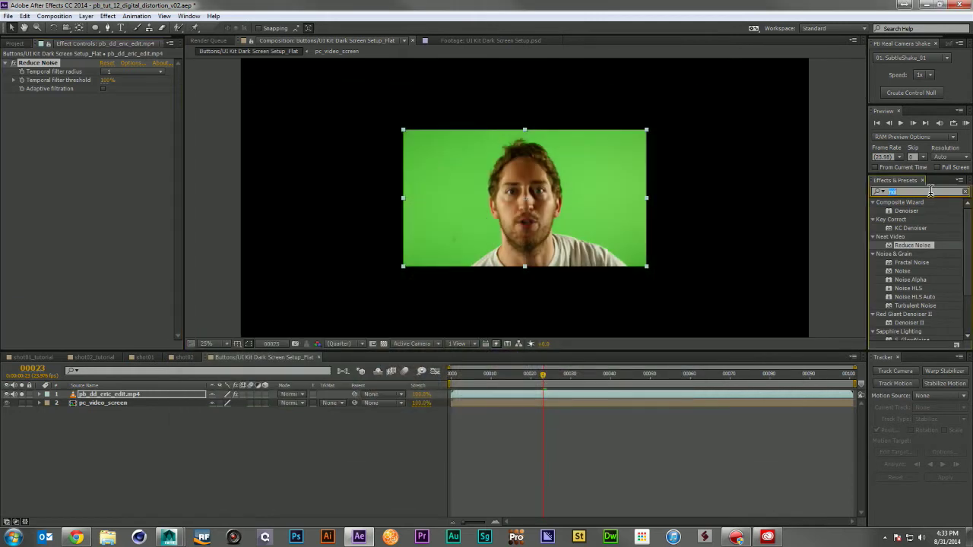
Apply Primatte Keyer to the presenter, sample the green background, and view the matte.
{"action": "type", "text": "prima"}
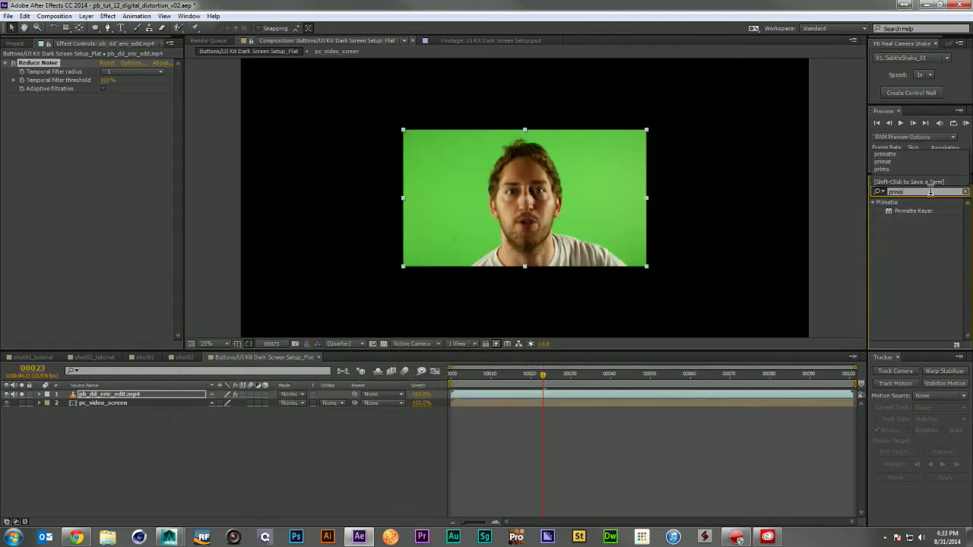
{"action": "left_click_drag", "start_coordinate": [923, 210], "coordinate": [656, 392]}
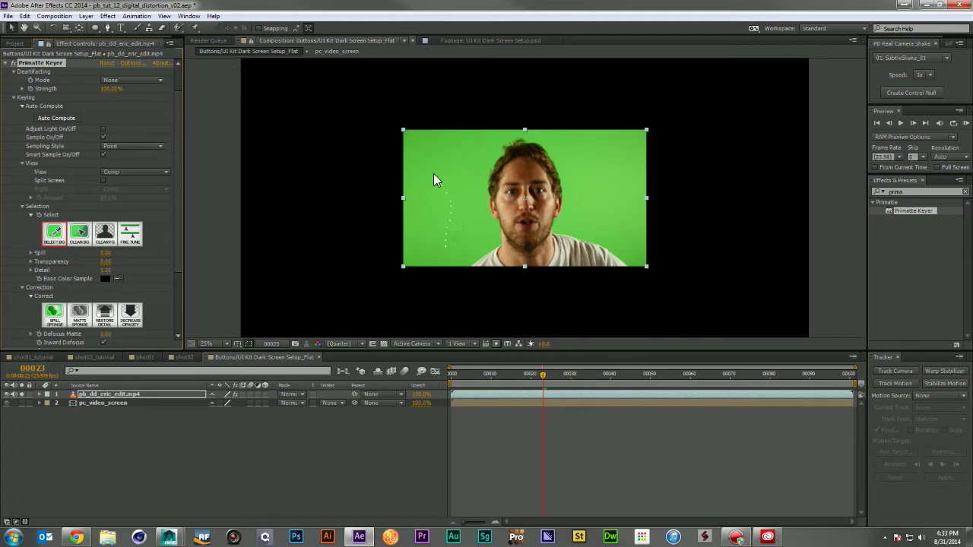
{"action": "left_click_drag", "start_coordinate": [433, 257], "coordinate": [433, 256]}
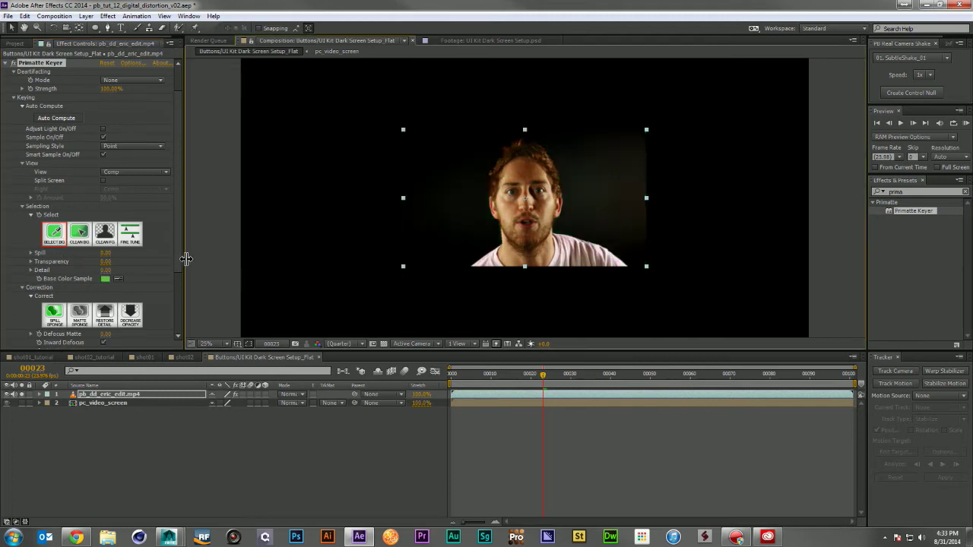
{"action": "left_click", "coordinate": [121, 173]}
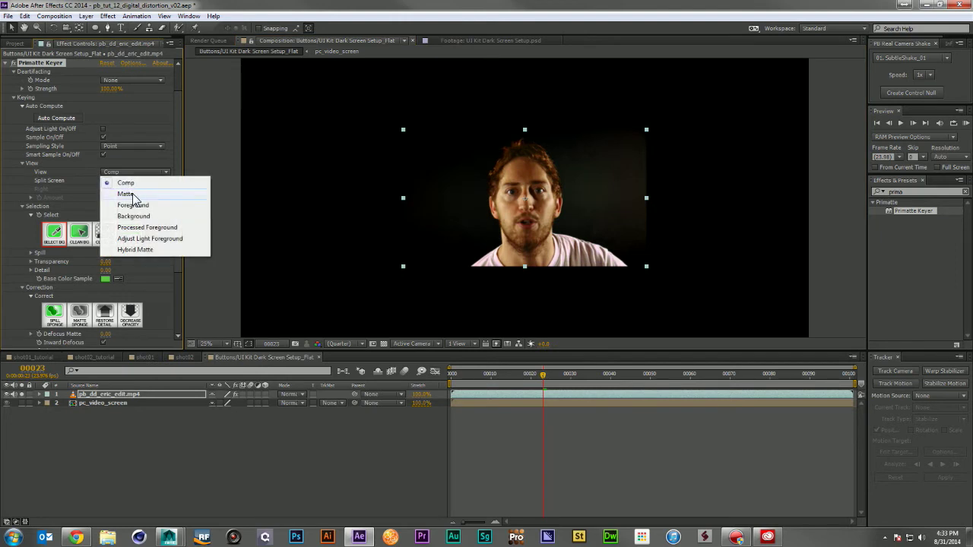
{"action": "left_click", "coordinate": [125, 194]}
{"action": "key", "text": "period"}
{"action": "key", "text": "period"}
{"action": "key", "text": "comma"}
{"action": "key", "text": "comma"}
Clean the matte's left and right background and the presenter's foreground, then return to Comp view.
{"action": "left_click", "coordinate": [87, 233]}
{"action": "mouse_move", "coordinate": [421, 171]}
{"action": "left_mouse_down"}
{"action": "mouse_move", "coordinate": [443, 265]}
{"action": "mouse_move", "coordinate": [450, 242]}
{"action": "left_mouse_up"}
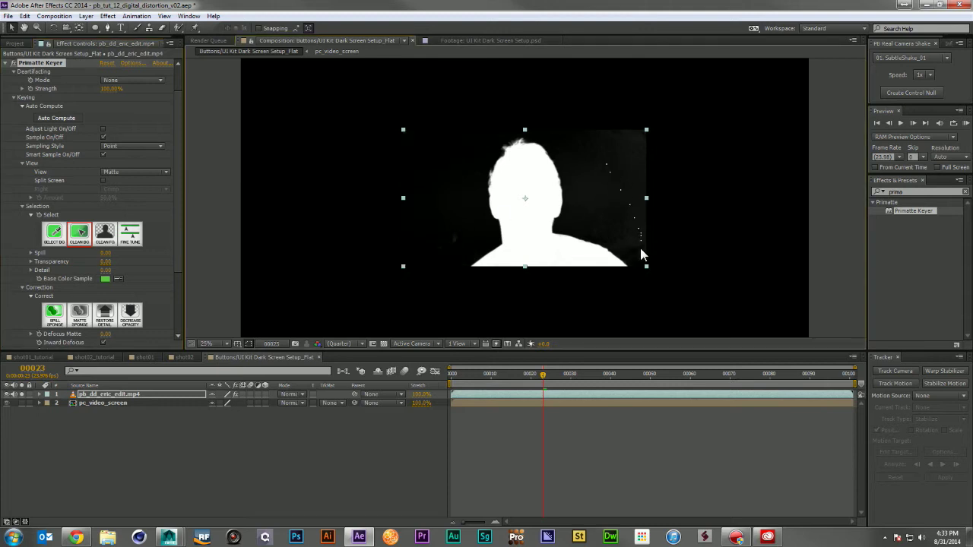
{"action": "left_click_drag", "start_coordinate": [640, 244], "coordinate": [632, 242]}
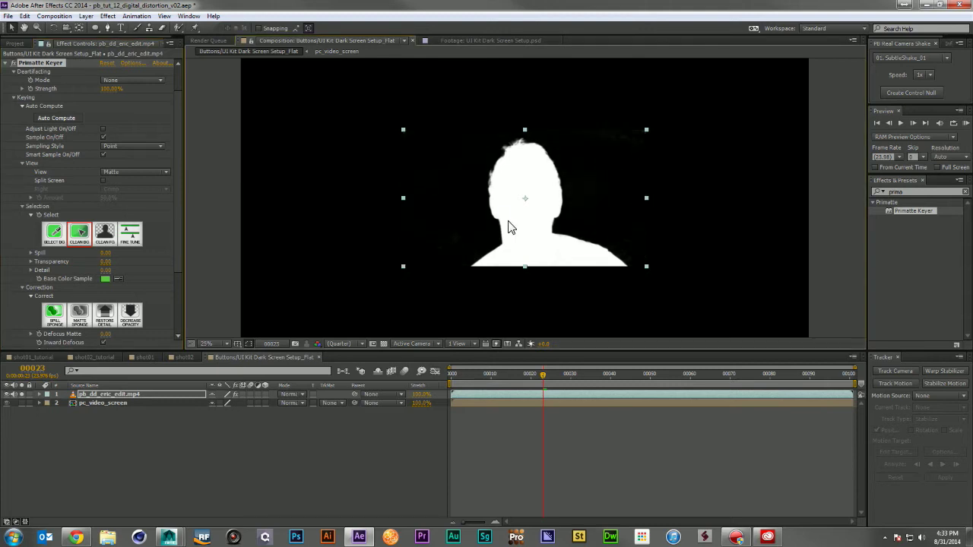
{"action": "left_click", "coordinate": [100, 238]}
{"action": "mouse_move", "coordinate": [522, 178]}
{"action": "left_mouse_down"}
{"action": "mouse_move", "coordinate": [527, 266]}
{"action": "mouse_move", "coordinate": [537, 238]}
{"action": "left_mouse_up"}
{"action": "left_click", "coordinate": [120, 173]}
{"action": "left_click", "coordinate": [152, 183]}
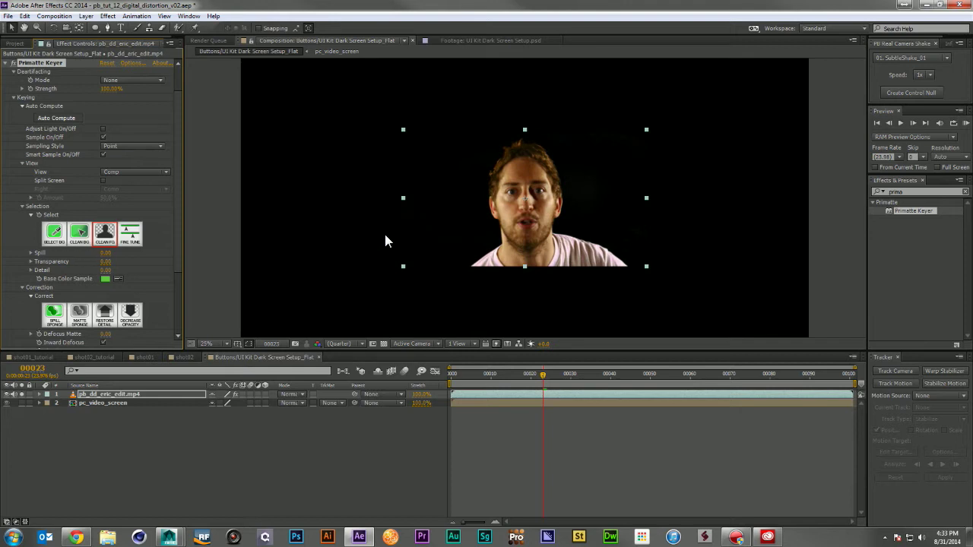
Move the presenter higher in the frame over the UI graphics.
{"action": "left_click", "coordinate": [331, 424]}
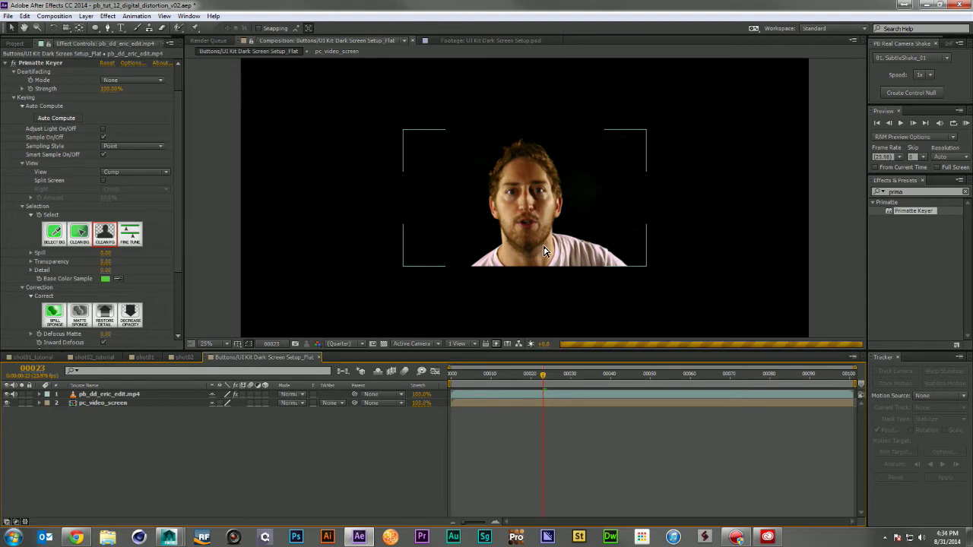
{"action": "key", "text": "comma"}
{"action": "left_click_drag", "start_coordinate": [534, 213], "coordinate": [534, 181]}
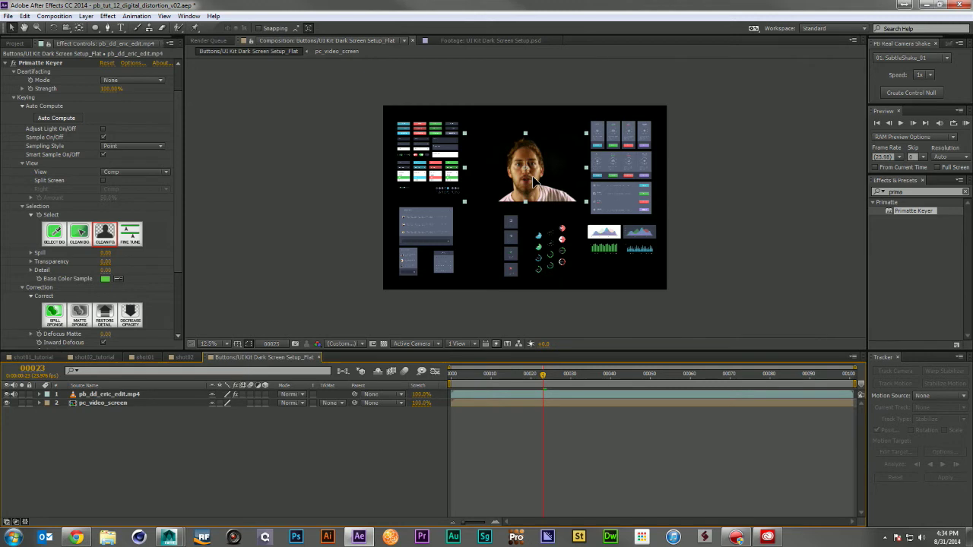
Create a new solid coloured with a blue-grey sampled from the UI graphics.
{"action": "key", "text": "Return"}
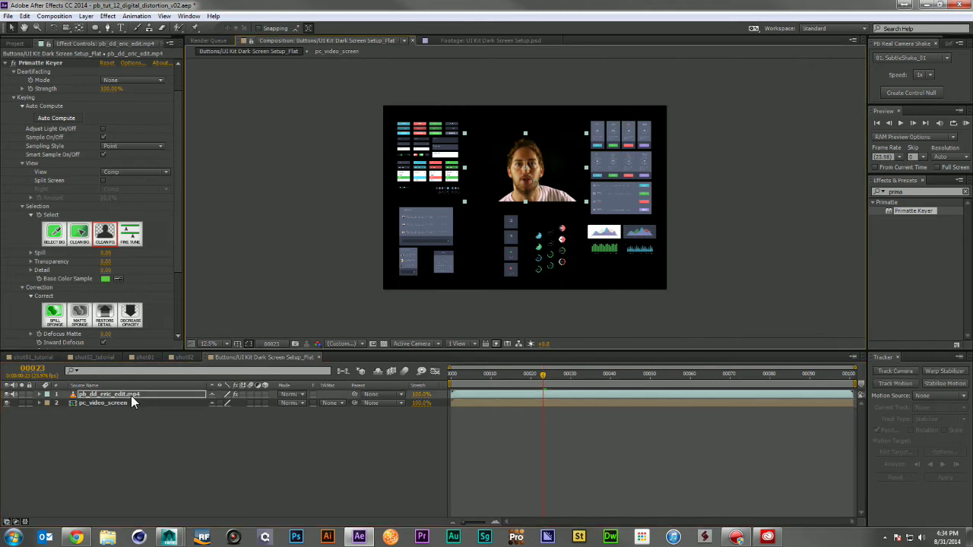
{"action": "key", "text": "ctrl+y"}
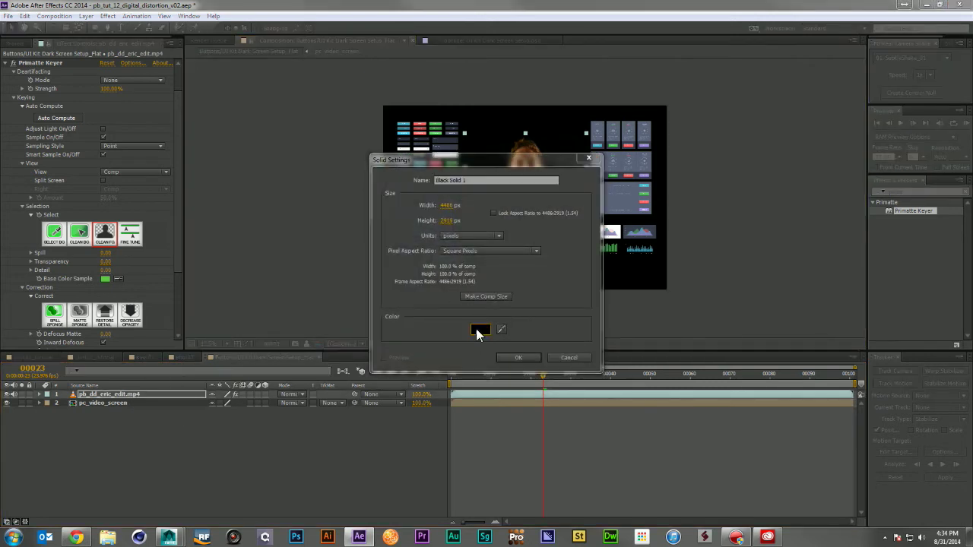
{"action": "left_click", "coordinate": [479, 329]}
{"action": "left_click", "coordinate": [235, 269]}
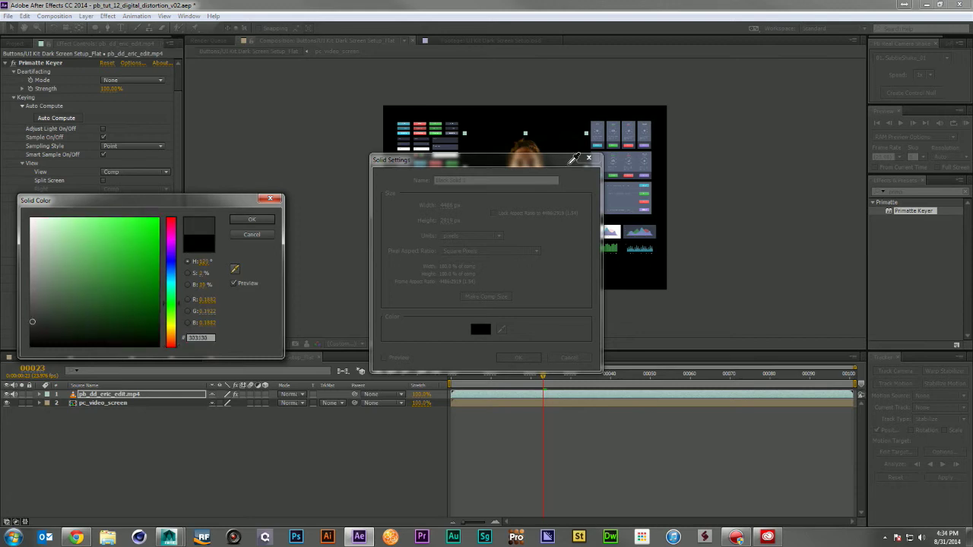
{"action": "left_click", "coordinate": [625, 203]}
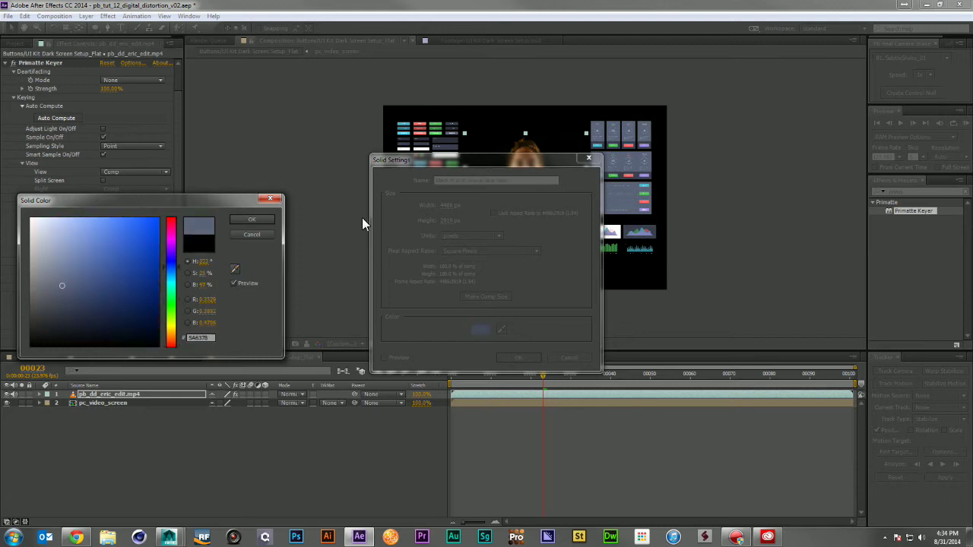
{"action": "left_click", "coordinate": [251, 220]}
{"action": "left_click", "coordinate": [515, 358]}
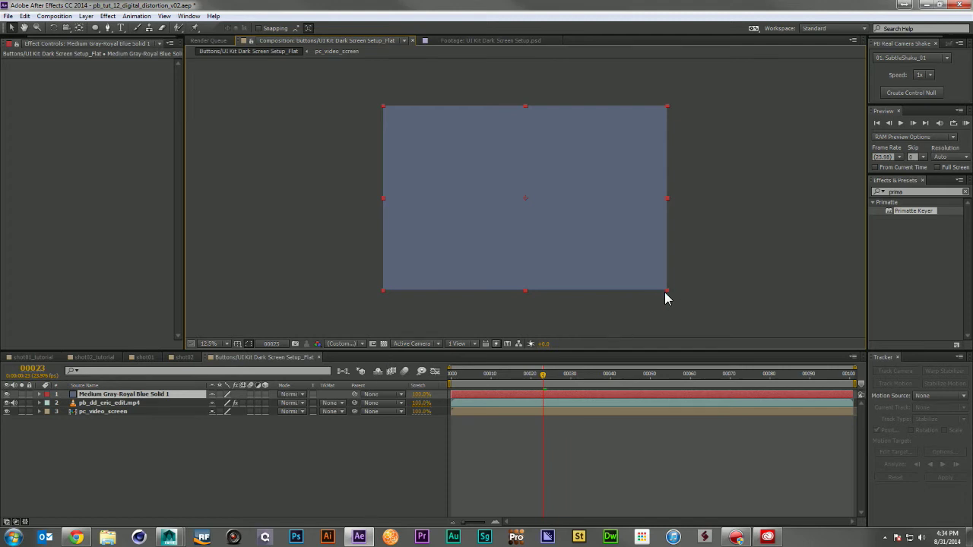
Shrink the solid, move it behind the presenter's head, and send it below her layer.
{"action": "left_click_drag", "start_coordinate": [666, 290], "coordinate": [574, 230]}
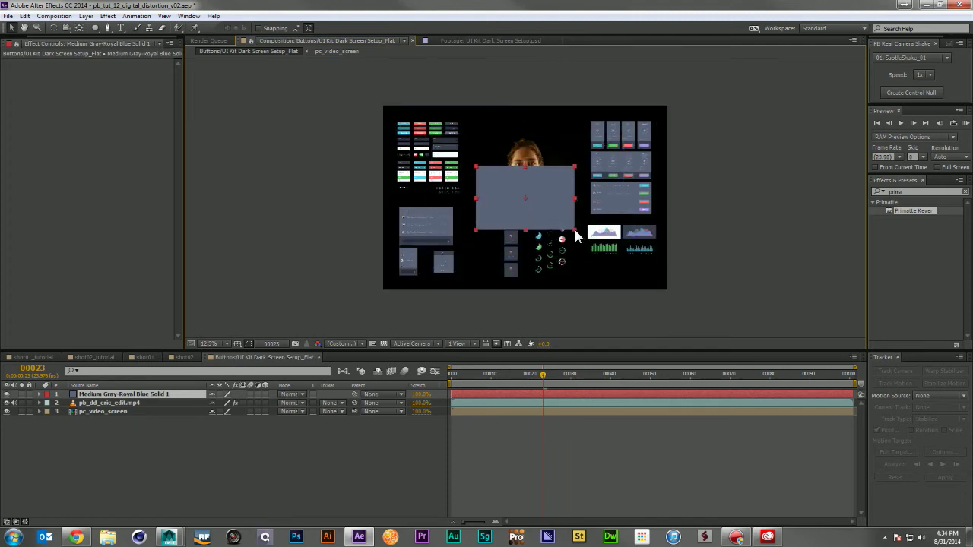
{"action": "left_click_drag", "start_coordinate": [546, 201], "coordinate": [552, 179]}
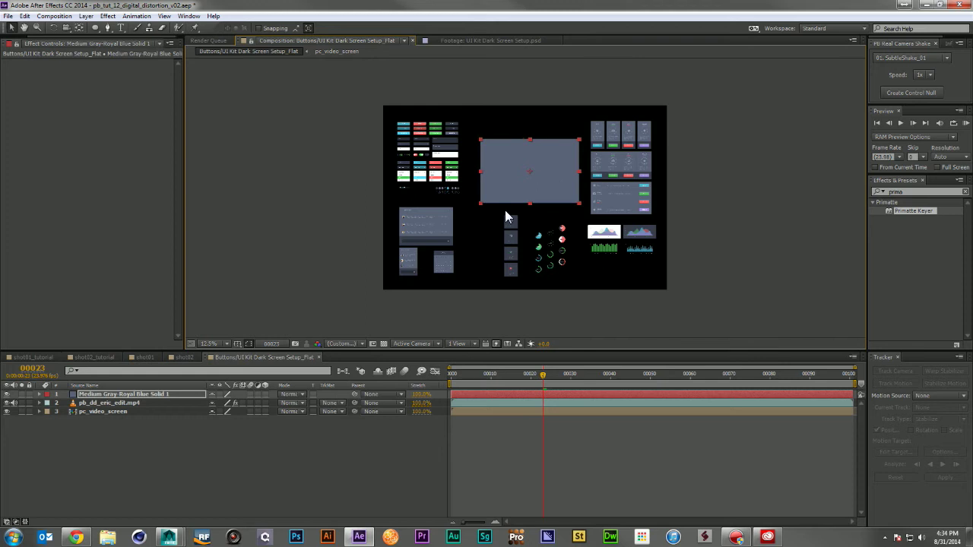
{"action": "left_click", "coordinate": [143, 386]}
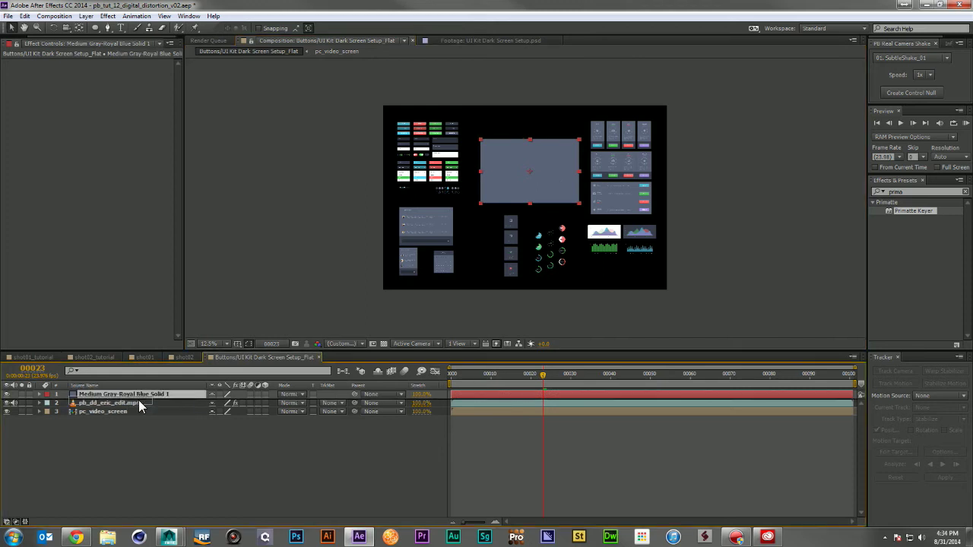
{"action": "key", "text": "ctrl+bracketleft"}
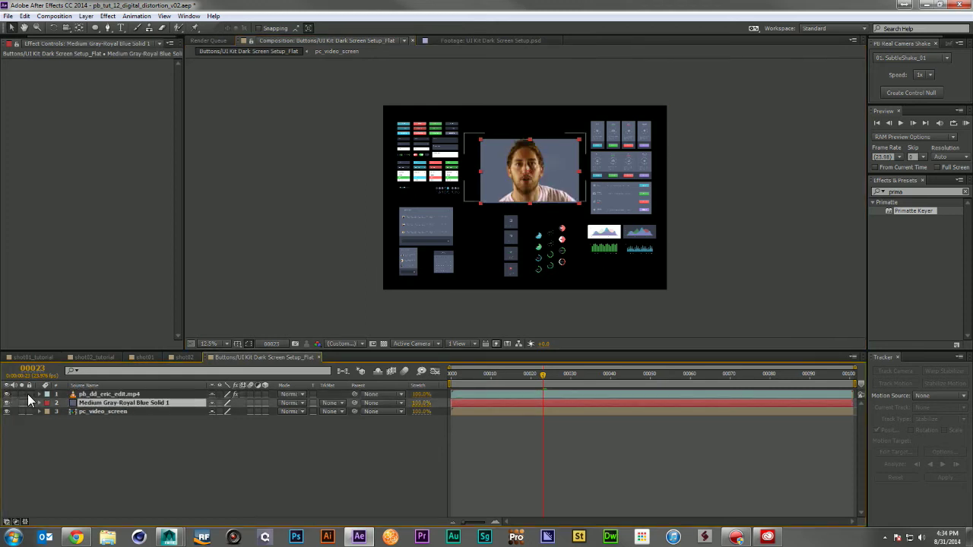
{"action": "left_click", "coordinate": [39, 394]}
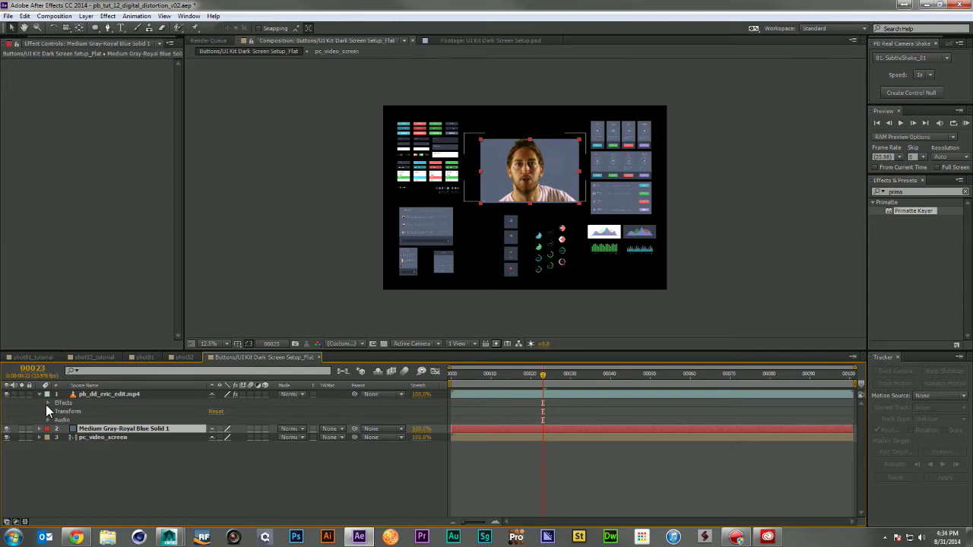
With Primatte Keyer off, resize and align the blue-grey solid to the video frame, then re-enable the keyer.
{"action": "left_click", "coordinate": [47, 403]}
{"action": "left_click", "coordinate": [7, 420]}
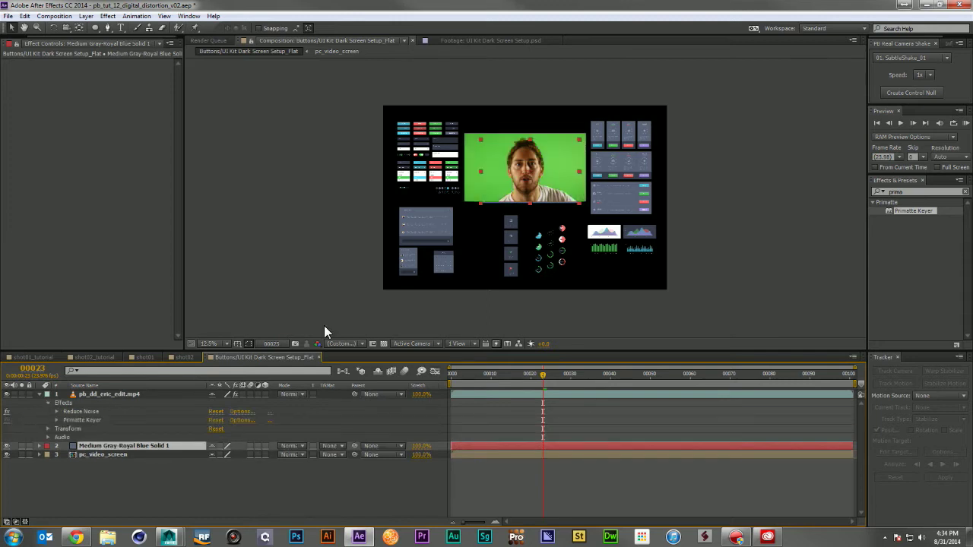
{"action": "left_click_drag", "start_coordinate": [580, 139], "coordinate": [584, 133]}
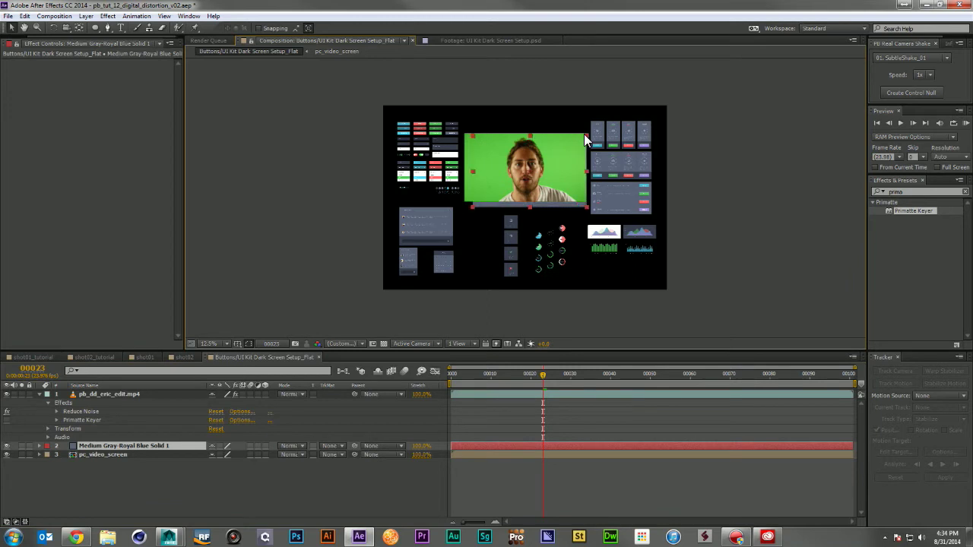
{"action": "mouse_move", "coordinate": [557, 168]}
{"action": "left_mouse_down"}
{"action": "mouse_move", "coordinate": [547, 168]}
{"action": "mouse_move", "coordinate": [586, 171]}
{"action": "mouse_move", "coordinate": [554, 169]}
{"action": "left_mouse_up"}
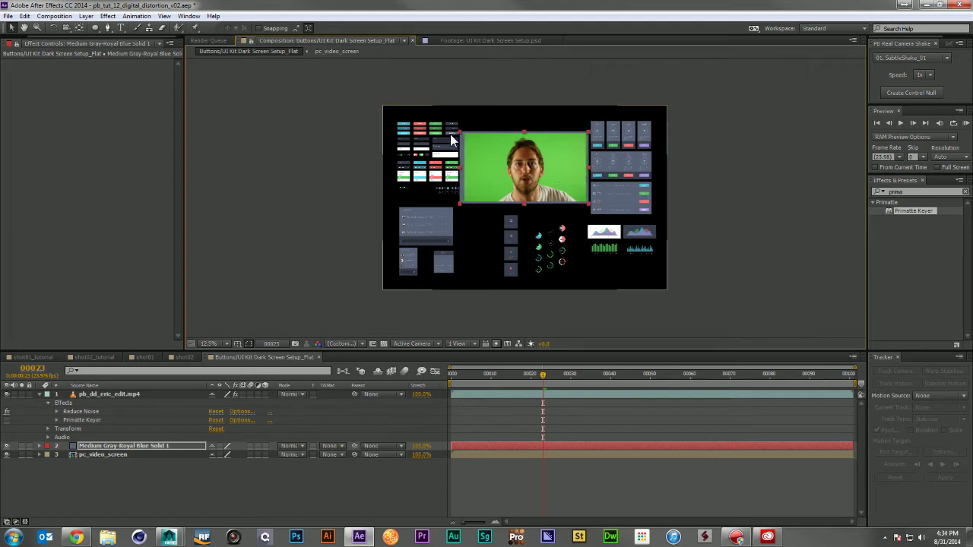
{"action": "left_click_drag", "start_coordinate": [461, 129], "coordinate": [462, 130]}
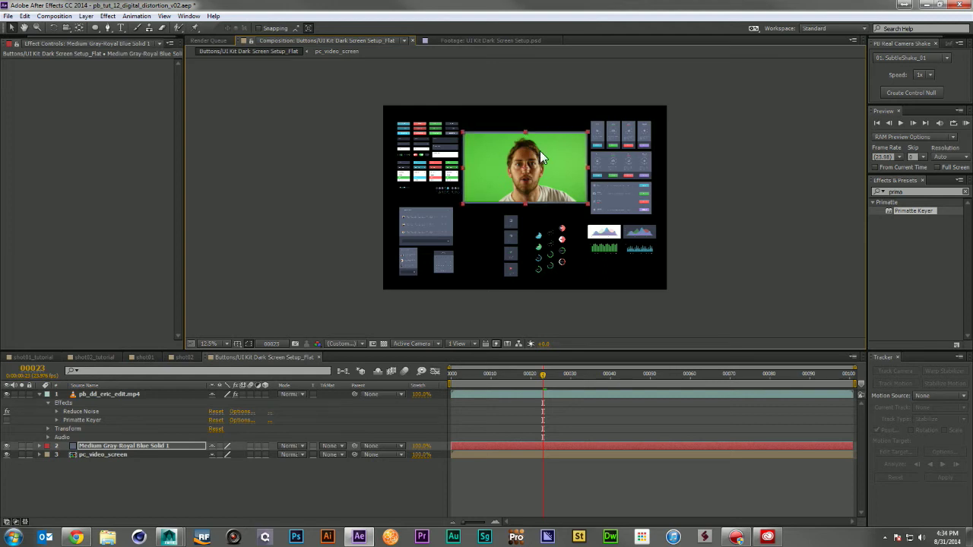
{"action": "left_click", "coordinate": [251, 515]}
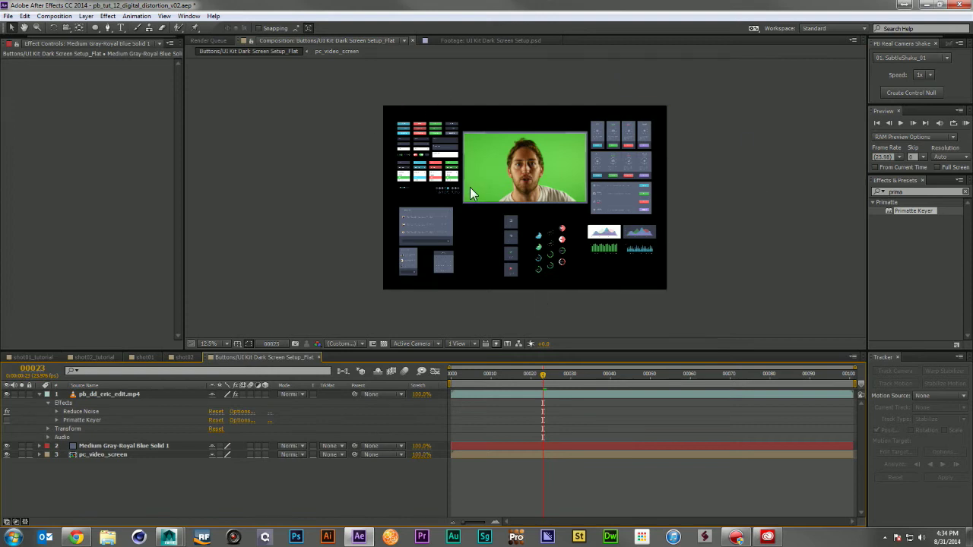
{"action": "left_click", "coordinate": [6, 420]}
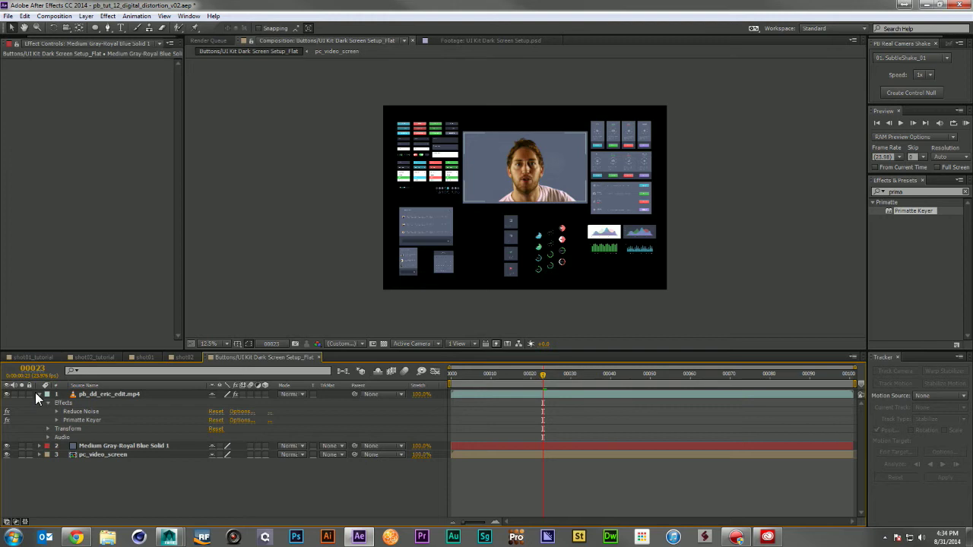
{"action": "left_click", "coordinate": [55, 395]}
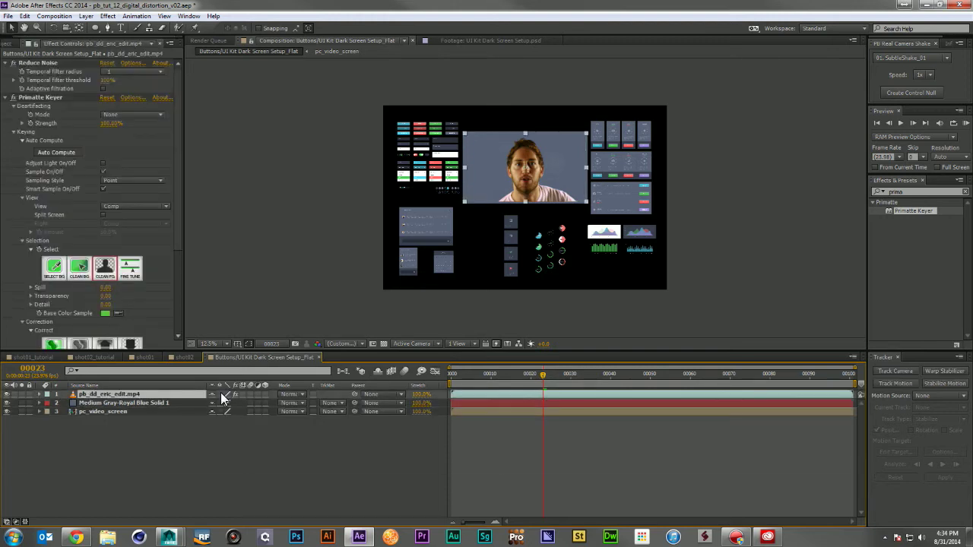
Pre-compose the presenter video layer as pc_eric_talking and clear the layer selection.
{"action": "key", "text": "ctrl+shift+c"}
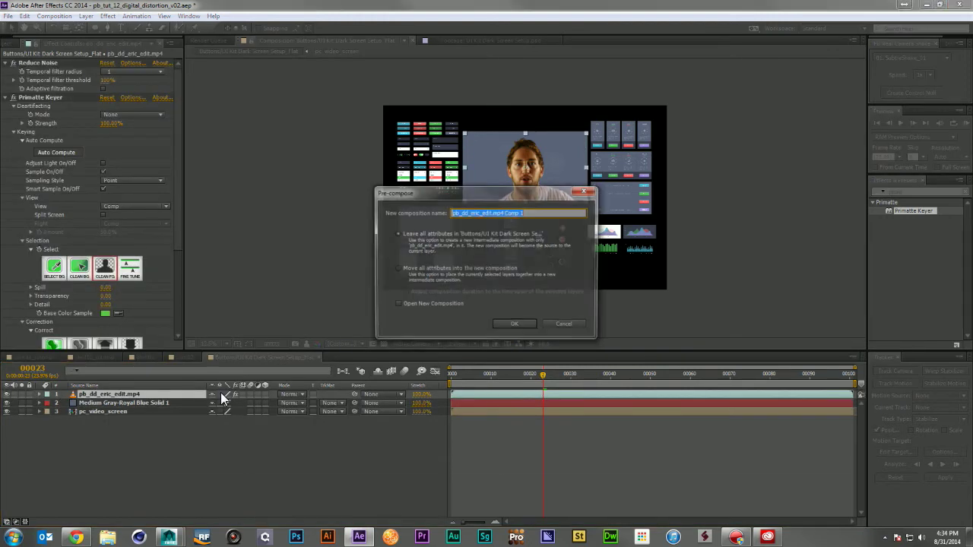
{"action": "type", "text": "pc_eric_talking"}
{"action": "key", "text": "Return"}
{"action": "left_click", "coordinate": [325, 408]}
{"action": "left_click", "coordinate": [152, 482]}
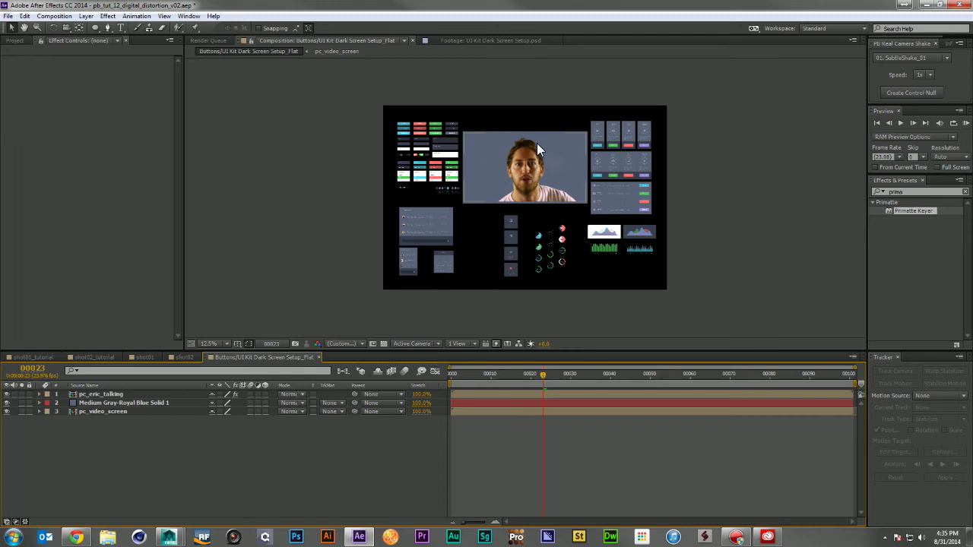
Close the Buttons comp, rename it pc_back_screen in the Flat Layers folder, and switch to shot01_tutorial.
{"action": "left_click", "coordinate": [319, 357]}
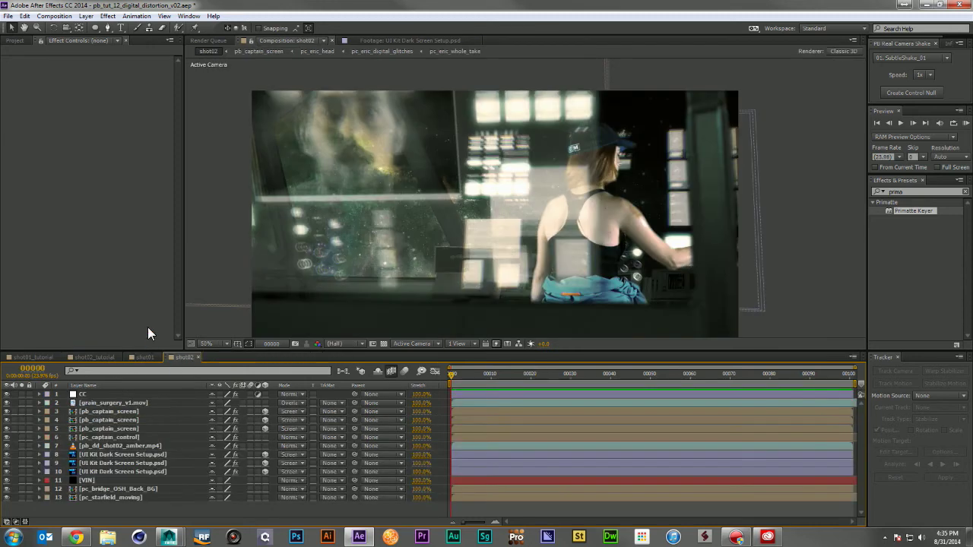
{"action": "left_click", "coordinate": [15, 41]}
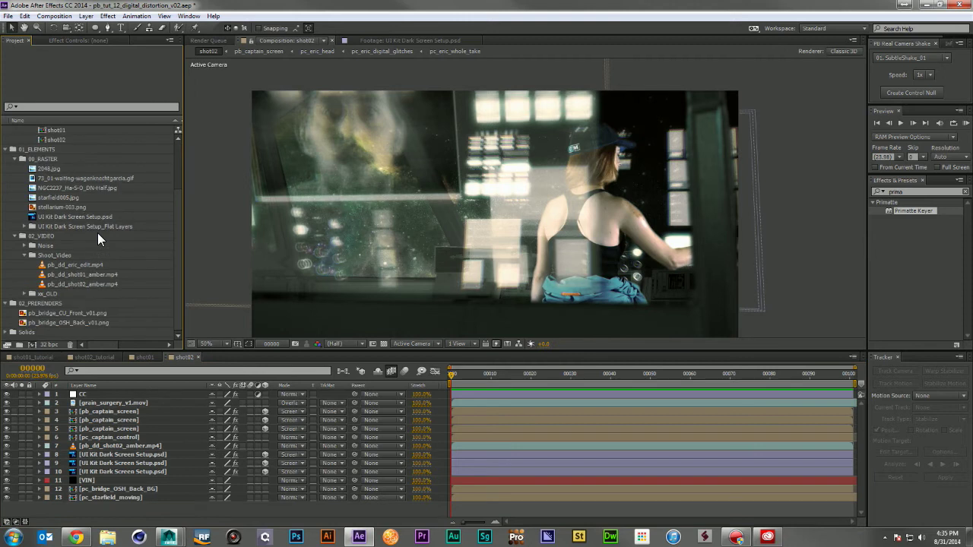
{"action": "left_click", "coordinate": [25, 226]}
{"action": "scroll", "coordinate": [81, 214], "scroll_direction": "down", "scroll_amount": 3}
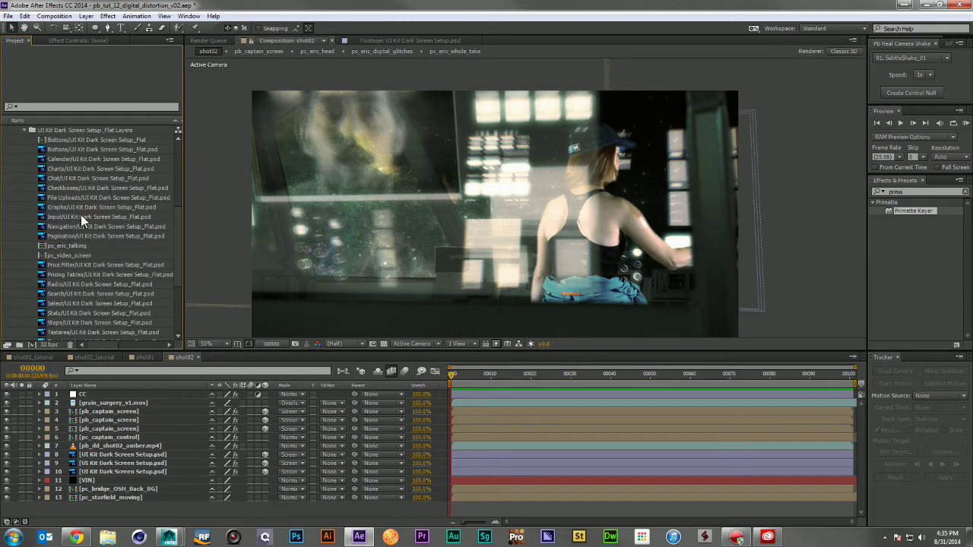
{"action": "left_click", "coordinate": [73, 139]}
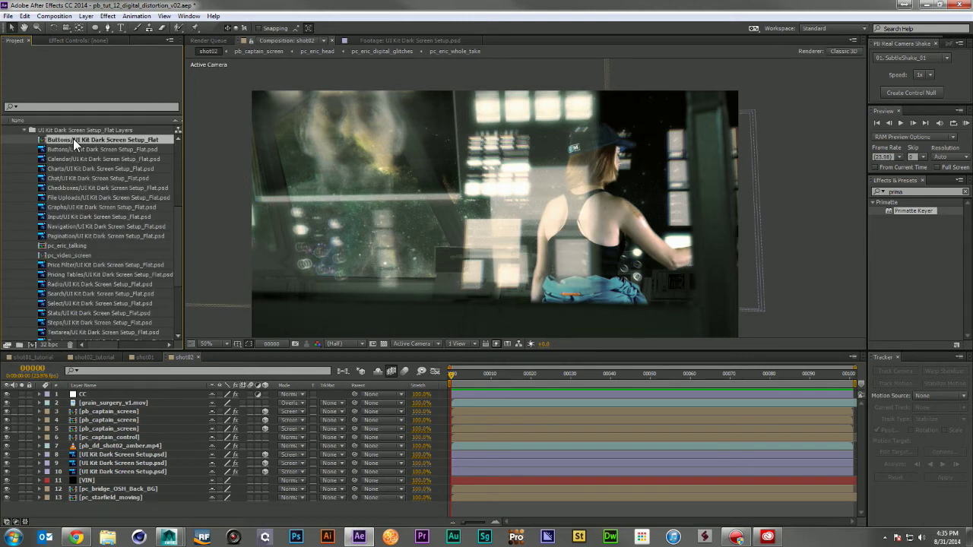
{"action": "key", "text": "Return"}
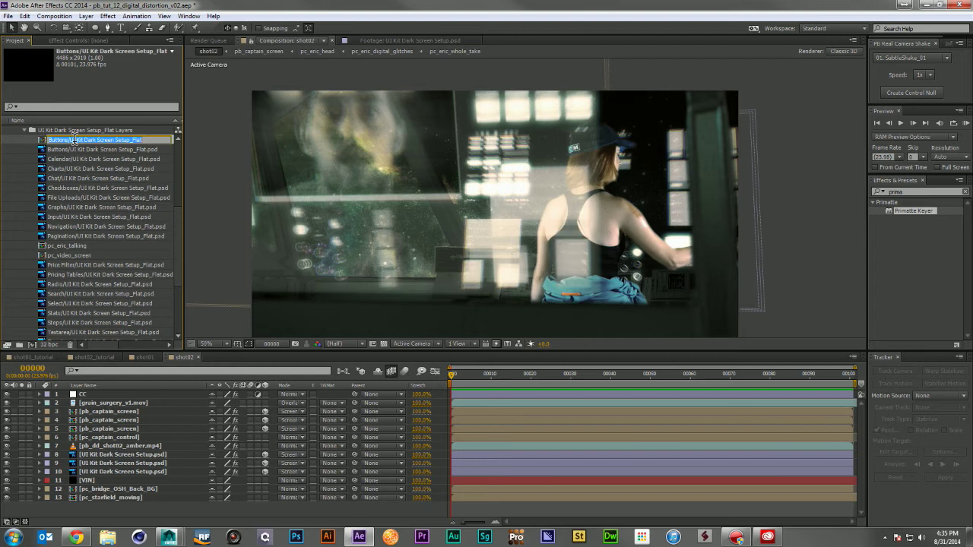
{"action": "type", "text": "pc_back_screen_"}
{"action": "key", "text": "Return"}
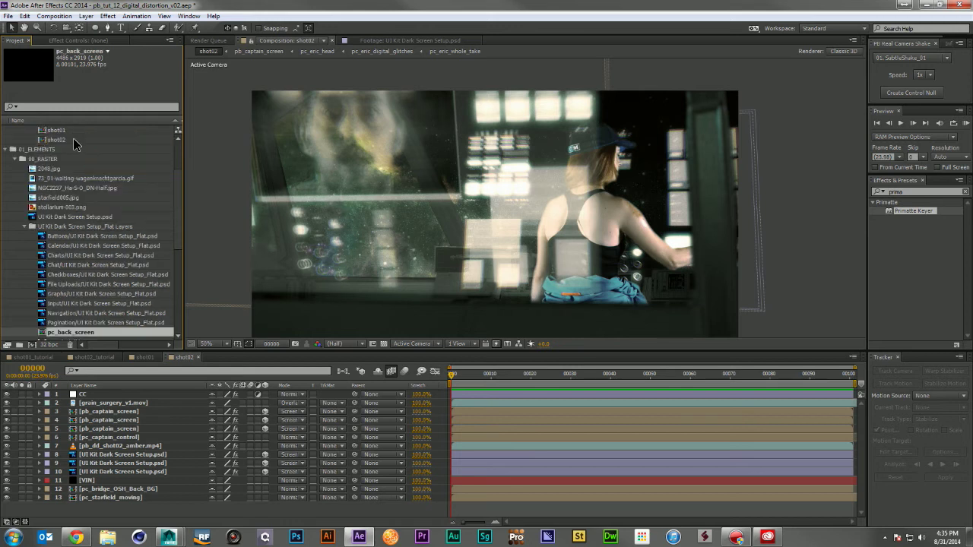
{"action": "left_click", "coordinate": [50, 357]}
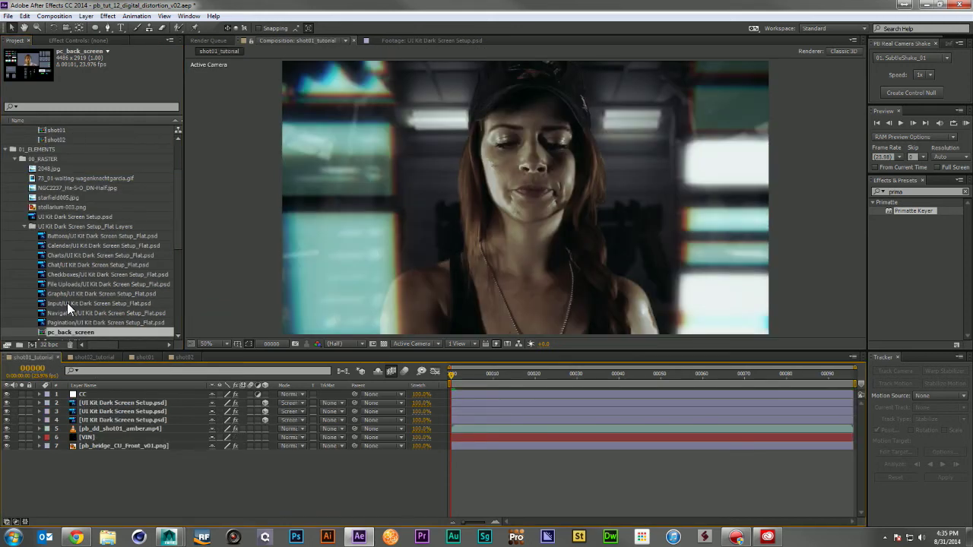
Add pc_back_screen below the presenter as a 3D layer and push its Z Position back.
{"action": "left_click_drag", "start_coordinate": [68, 332], "coordinate": [115, 398]}
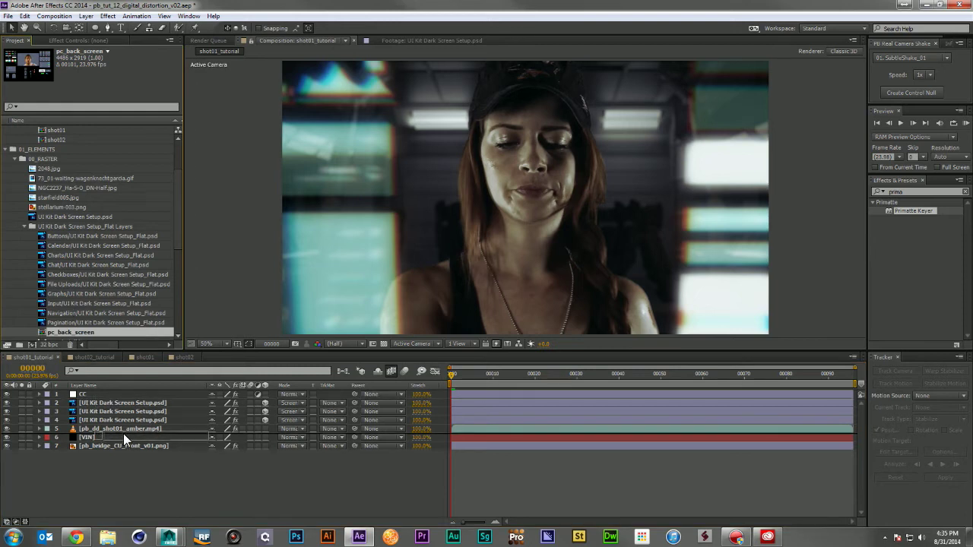
{"action": "left_click_drag", "start_coordinate": [123, 435], "coordinate": [124, 435]}
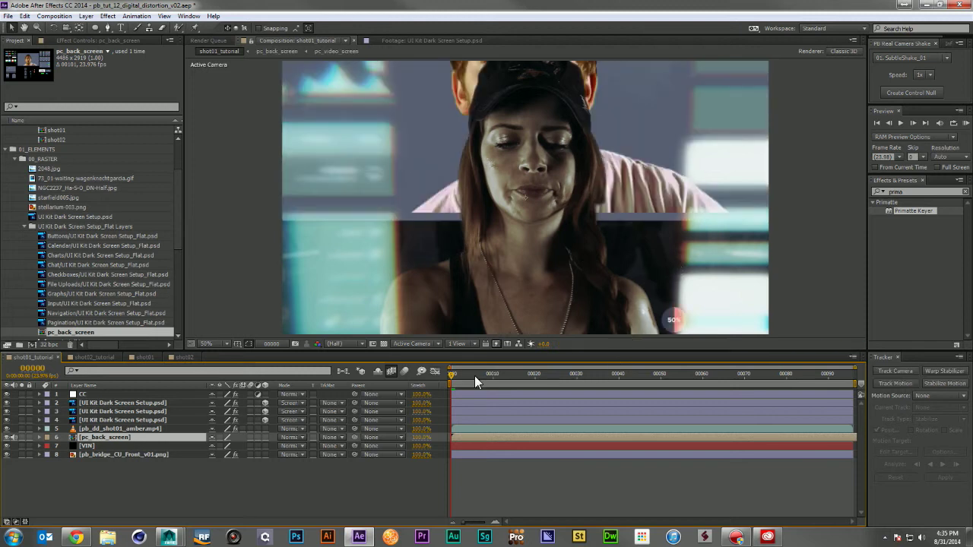
{"action": "key", "text": "s"}
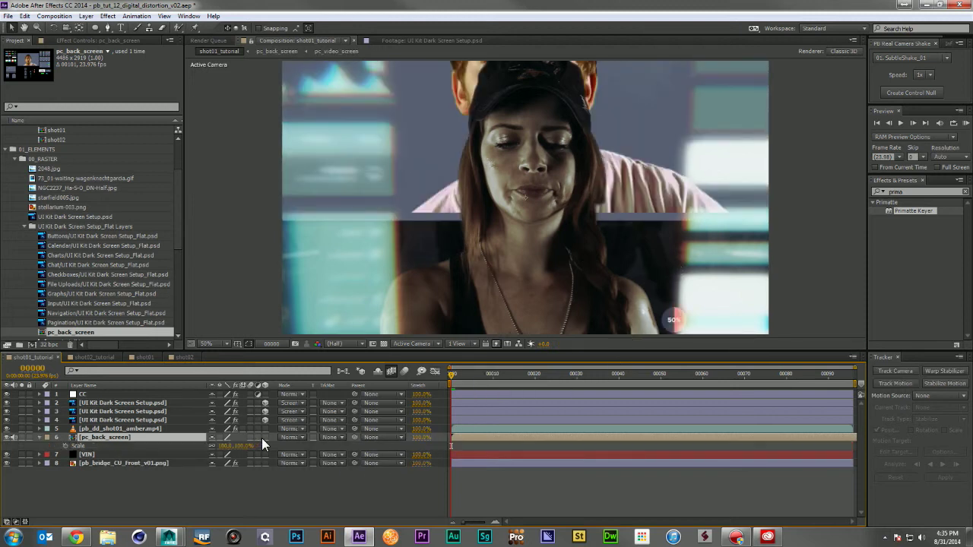
{"action": "left_click", "coordinate": [264, 437]}
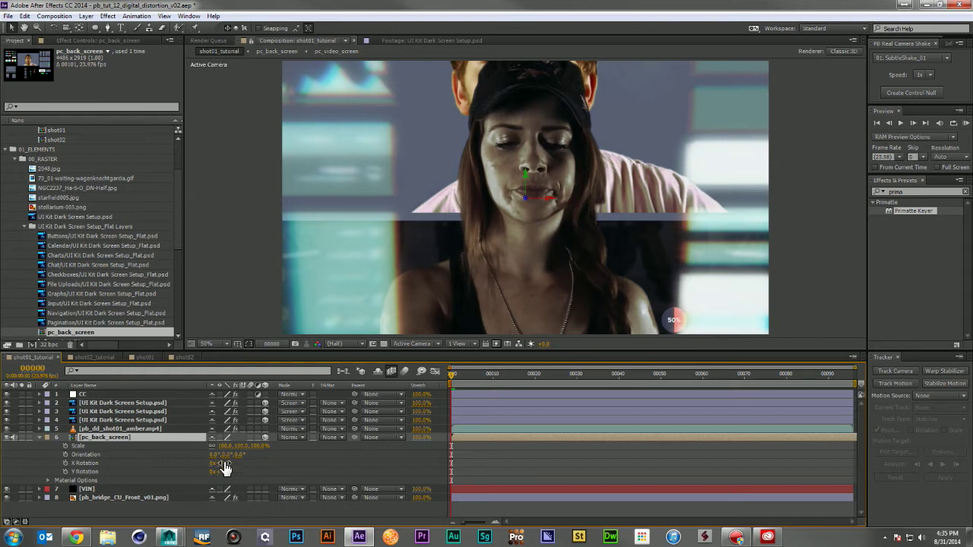
{"action": "key", "text": "p"}
{"action": "left_click_drag", "start_coordinate": [241, 445], "coordinate": [480, 446]}
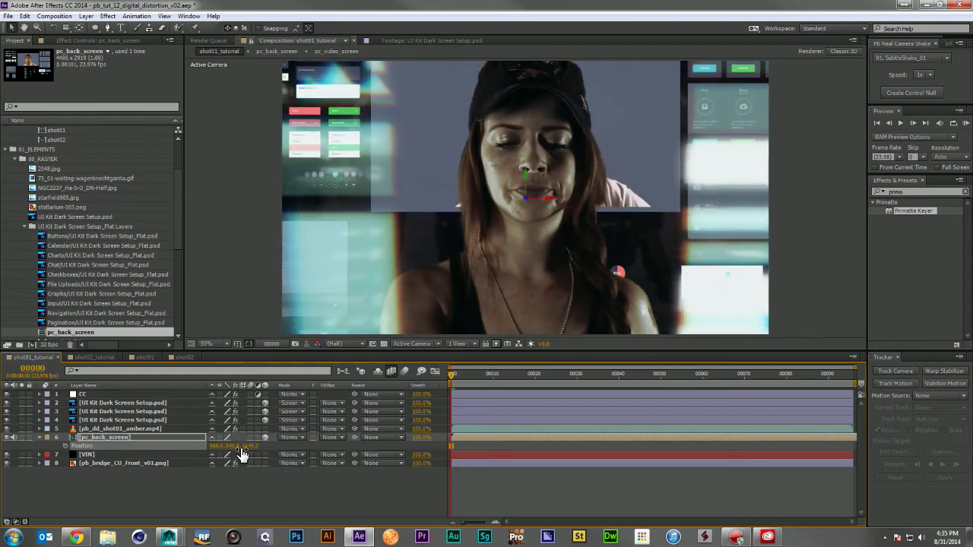
{"action": "left_click_drag", "start_coordinate": [248, 446], "coordinate": [843, 446]}
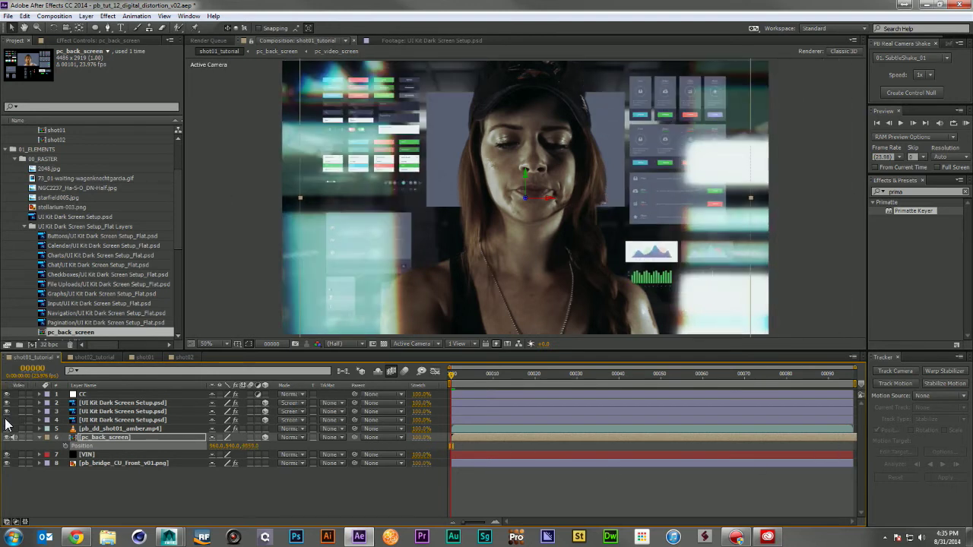
Hide UI overlay layers 2–4 and push pc_back_screen farther back in depth.
{"action": "left_click_drag", "start_coordinate": [6, 408], "coordinate": [7, 420]}
{"action": "left_click_drag", "start_coordinate": [248, 447], "coordinate": [368, 446]}
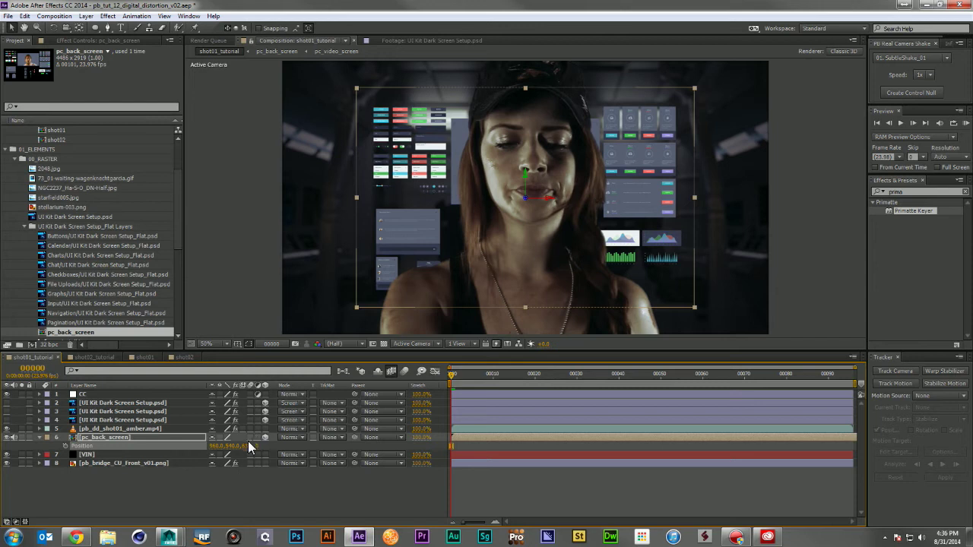
{"action": "left_click_drag", "start_coordinate": [250, 447], "coordinate": [681, 475]}
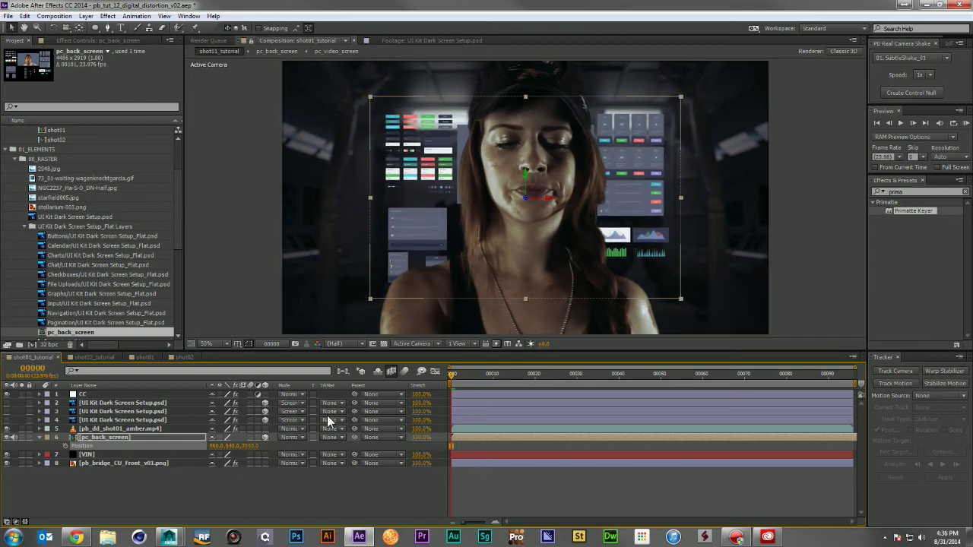
Tilt pc_back_screen back to about -17° X Rotation.
{"action": "key", "text": "r"}
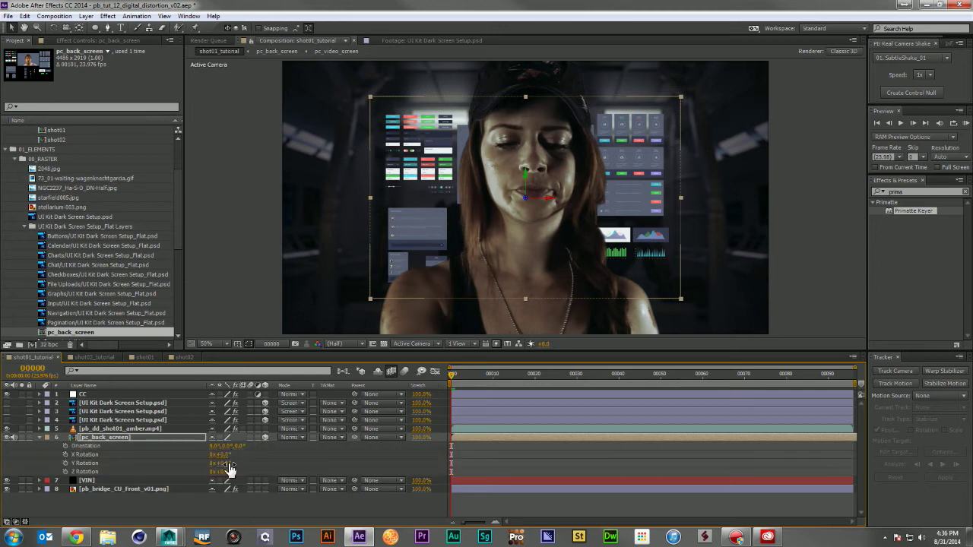
{"action": "left_click_drag", "start_coordinate": [225, 455], "coordinate": [222, 455]}
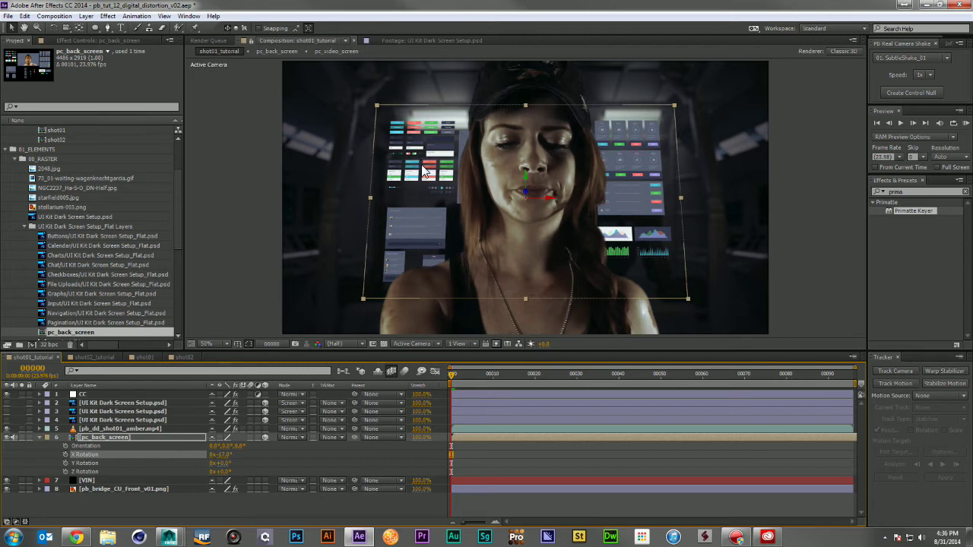
{"action": "left_click", "coordinate": [40, 436]}
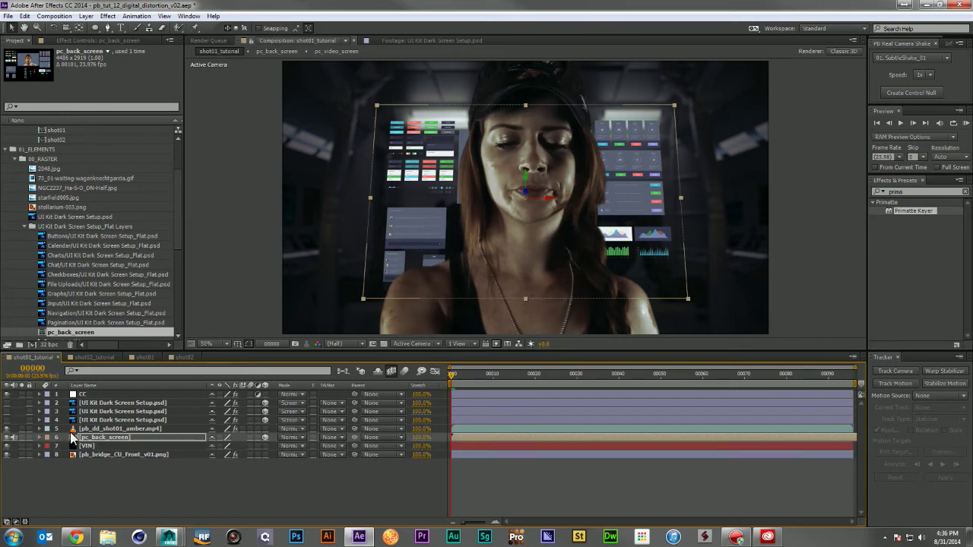
{"action": "left_click", "coordinate": [121, 437]}
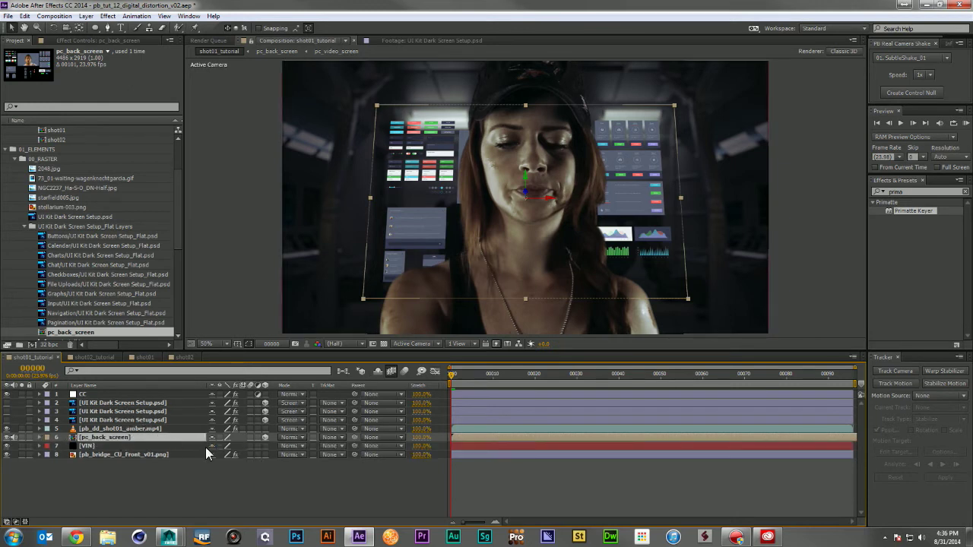
{"action": "left_click", "coordinate": [152, 421]}
Review the Camera Lens Blur and Glow settings on UI Kit layer 4.
{"action": "scroll", "coordinate": [137, 247], "scroll_direction": "down", "scroll_amount": 5}
{"action": "scroll", "coordinate": [137, 246], "scroll_direction": "up", "scroll_amount": 5}
{"action": "left_click", "coordinate": [126, 42]}
{"action": "scroll", "coordinate": [118, 242], "scroll_direction": "down", "scroll_amount": 10}
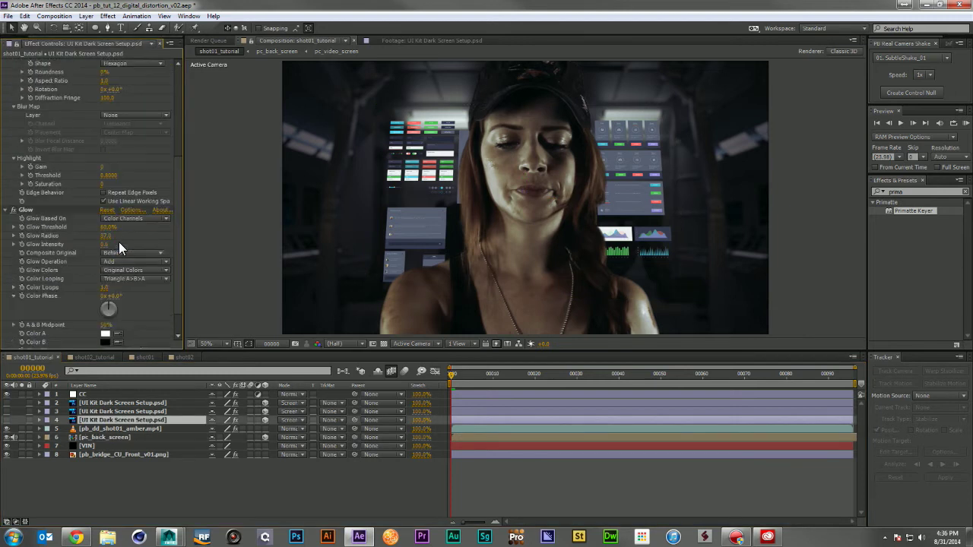
{"action": "scroll", "coordinate": [34, 197], "scroll_direction": "up", "scroll_amount": 3}
{"action": "left_click", "coordinate": [33, 101]}
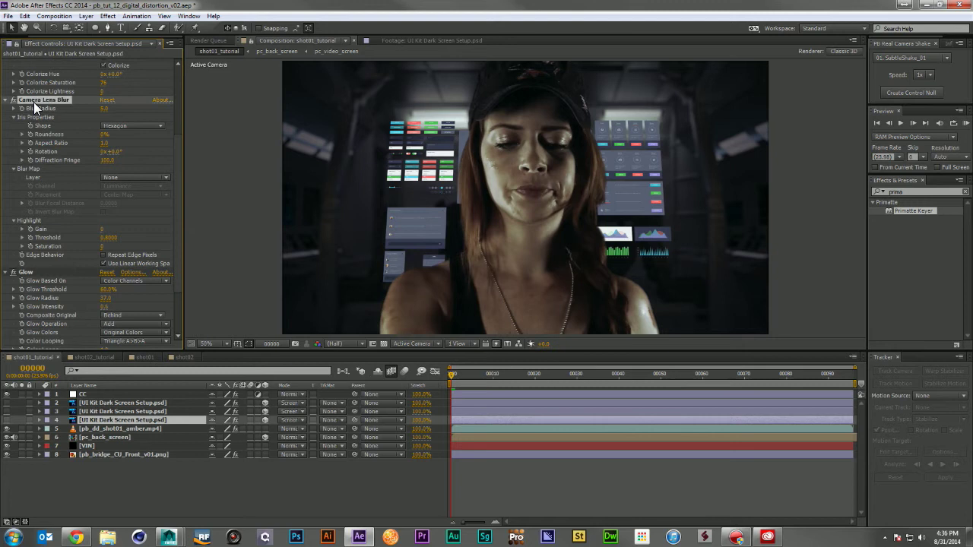
{"action": "left_click", "coordinate": [38, 272]}
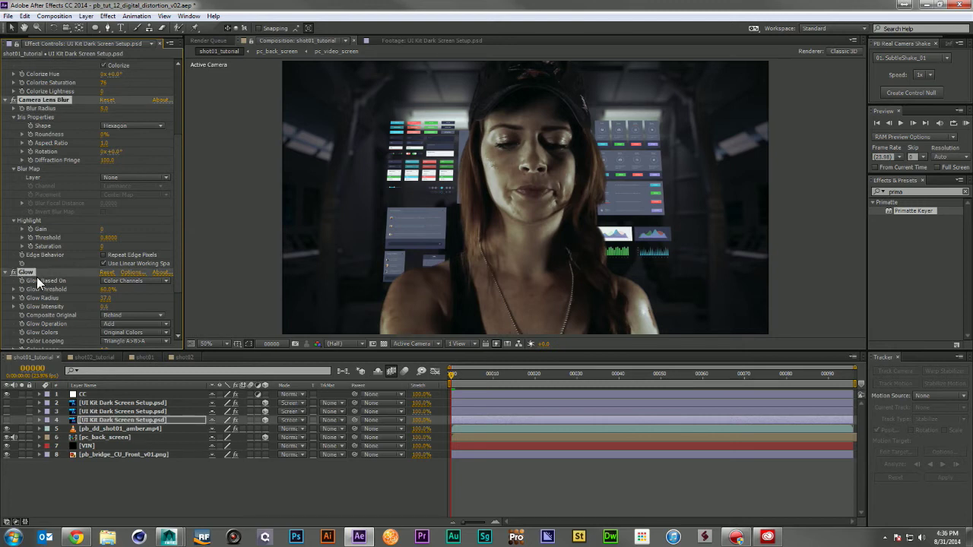
{"action": "left_click", "coordinate": [101, 437]}
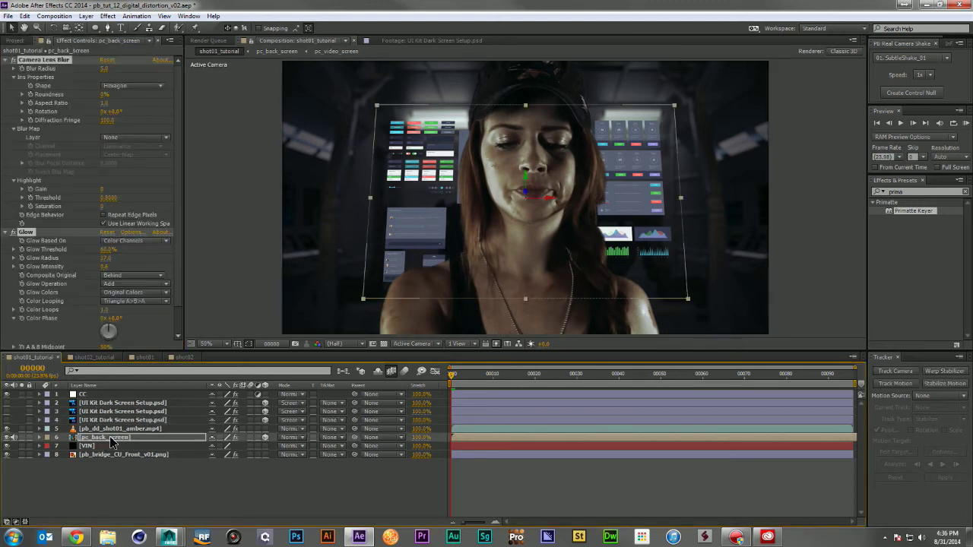
{"action": "left_click", "coordinate": [28, 479]}
Show the three UI Kit layers again and raise pc_back_screen's Blur Radius and Glow.
{"action": "left_click_drag", "start_coordinate": [7, 402], "coordinate": [7, 420]}
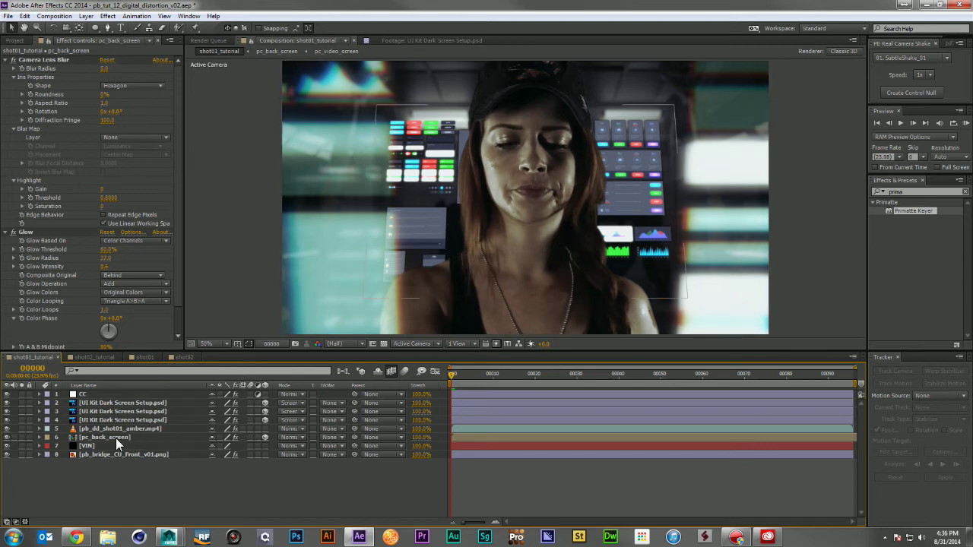
{"action": "left_click", "coordinate": [119, 438]}
{"action": "left_click", "coordinate": [107, 68]}
{"action": "type", "text": "3"}
{"action": "key", "text": "Return"}
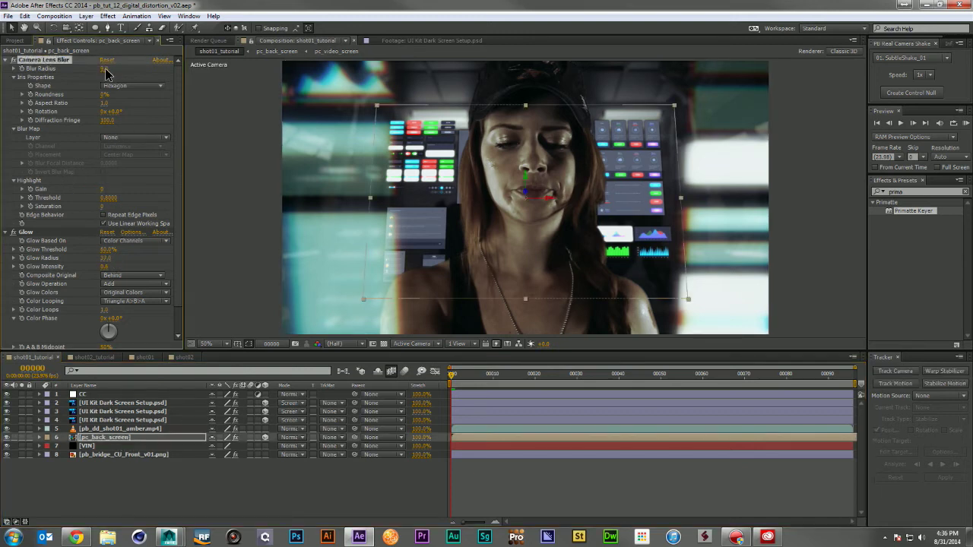
{"action": "left_click_drag", "start_coordinate": [107, 69], "coordinate": [146, 74]}
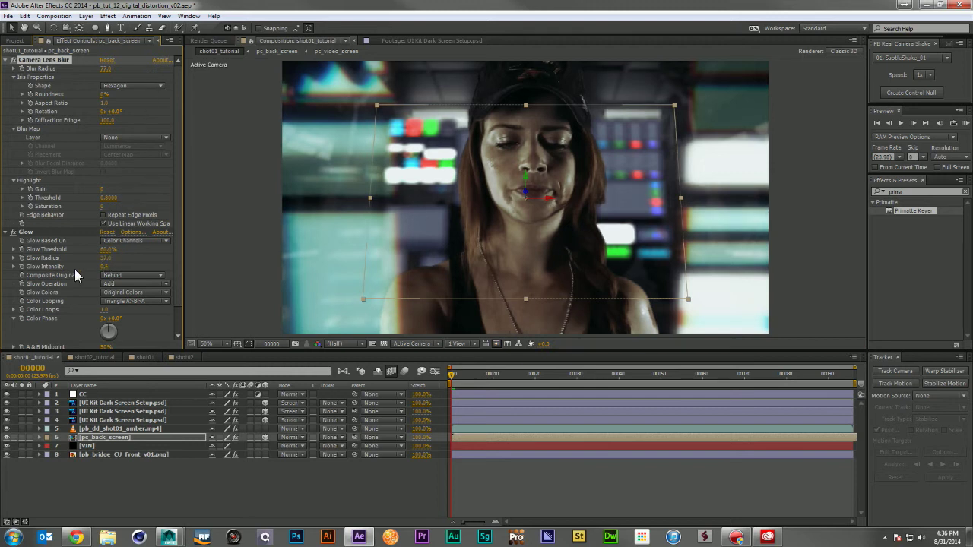
{"action": "left_click", "coordinate": [21, 438]}
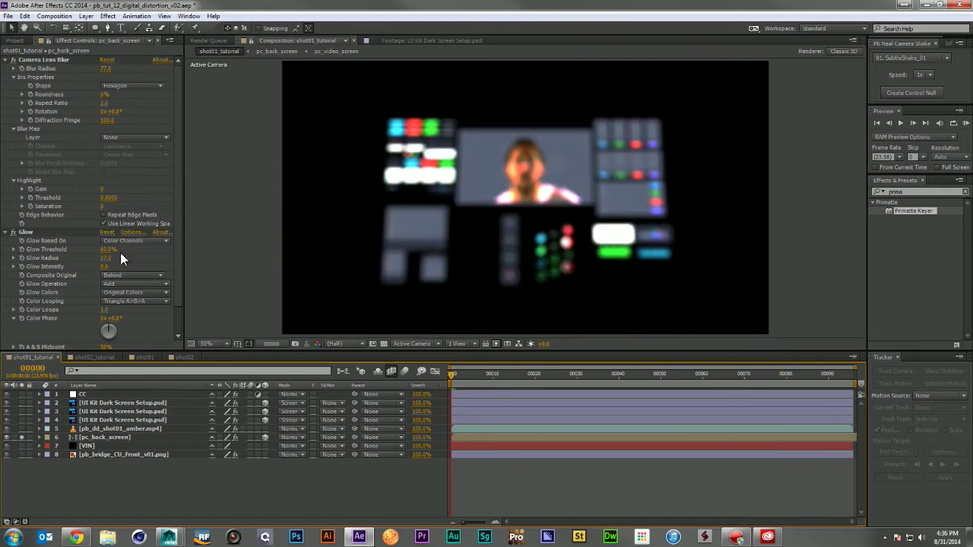
{"action": "mouse_move", "coordinate": [104, 267]}
{"action": "left_mouse_down"}
{"action": "mouse_move", "coordinate": [206, 265]}
{"action": "mouse_move", "coordinate": [98, 272]}
{"action": "mouse_move", "coordinate": [106, 273]}
{"action": "left_mouse_up"}
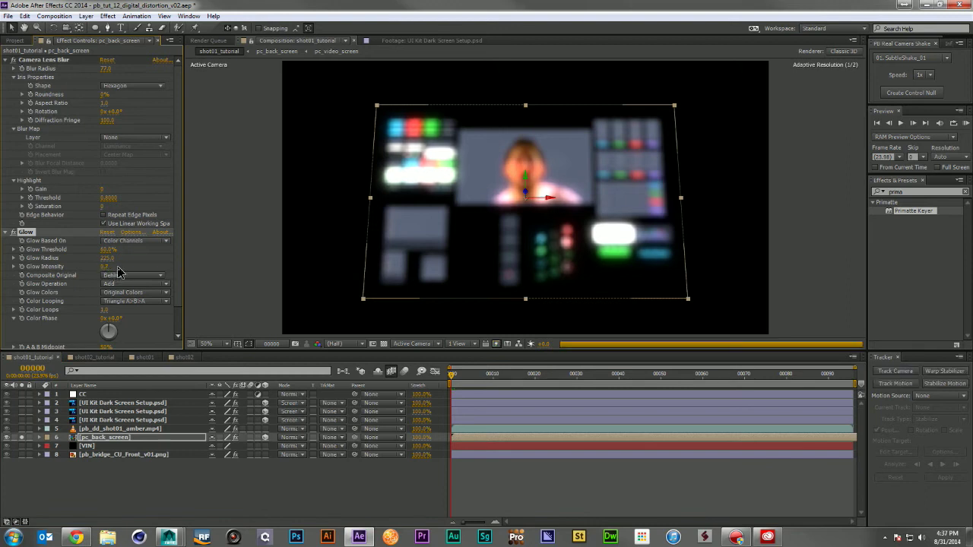
Set pc_back_screen's opacity to 50% and return to the full composite view.
{"action": "key", "text": "t"}
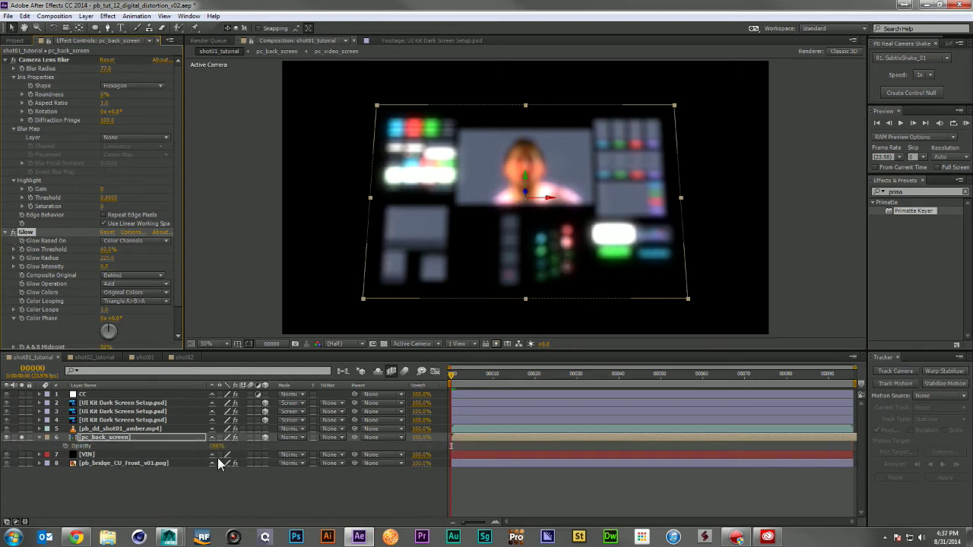
{"action": "left_click", "coordinate": [218, 446]}
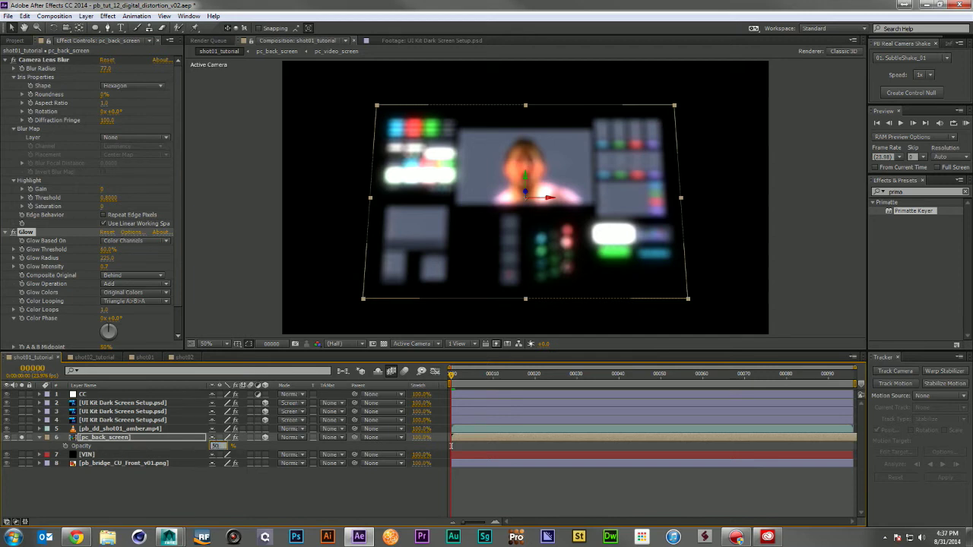
{"action": "type", "text": "50"}
{"action": "key", "text": "Return"}
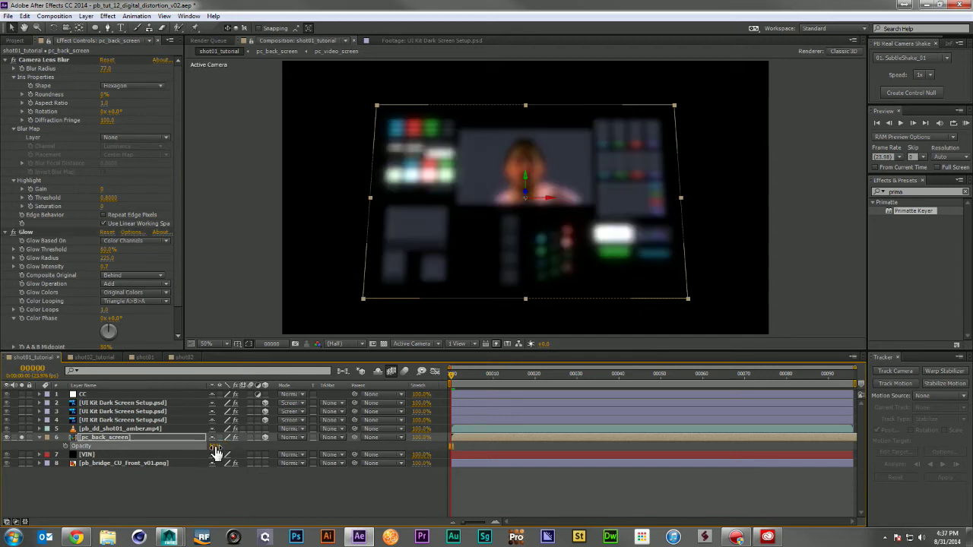
{"action": "left_click", "coordinate": [40, 438]}
{"action": "left_click", "coordinate": [22, 437]}
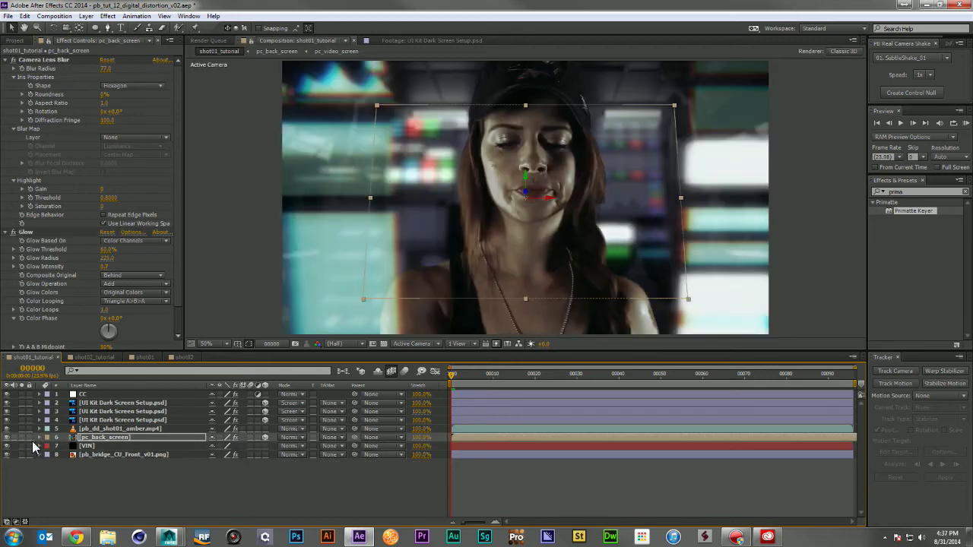
{"action": "left_click", "coordinate": [99, 464]}
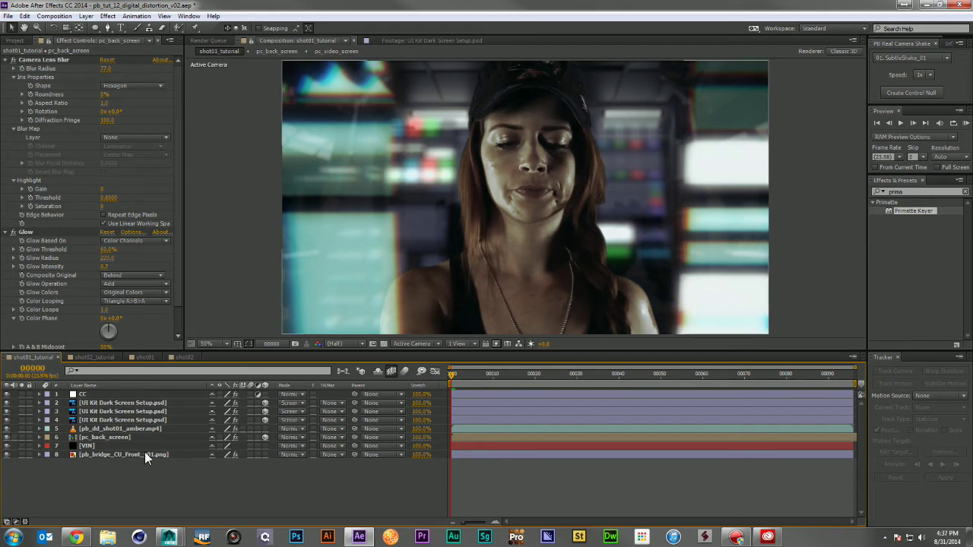
Lower pc_back_screen's opacity to 40% and RAM-preview the composite.
{"action": "left_click", "coordinate": [122, 437]}
{"action": "key", "text": "t"}
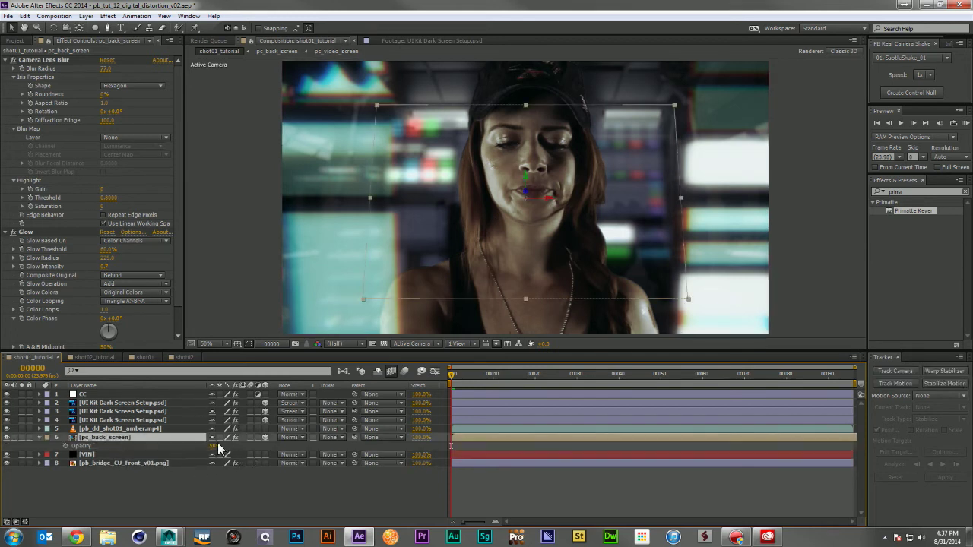
{"action": "left_click", "coordinate": [218, 447]}
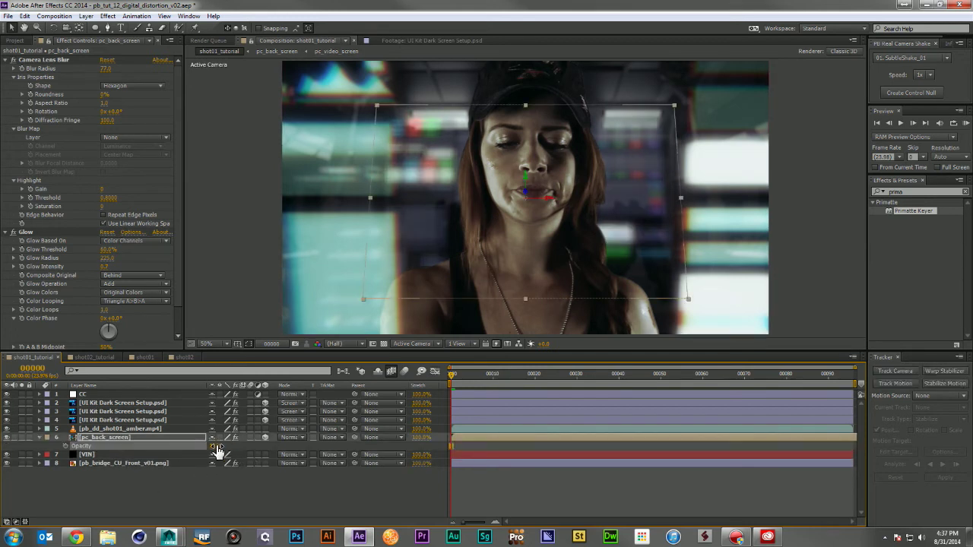
{"action": "left_click", "coordinate": [215, 446]}
{"action": "type", "text": "40"}
{"action": "key", "text": "Return"}
{"action": "left_click", "coordinate": [291, 484]}
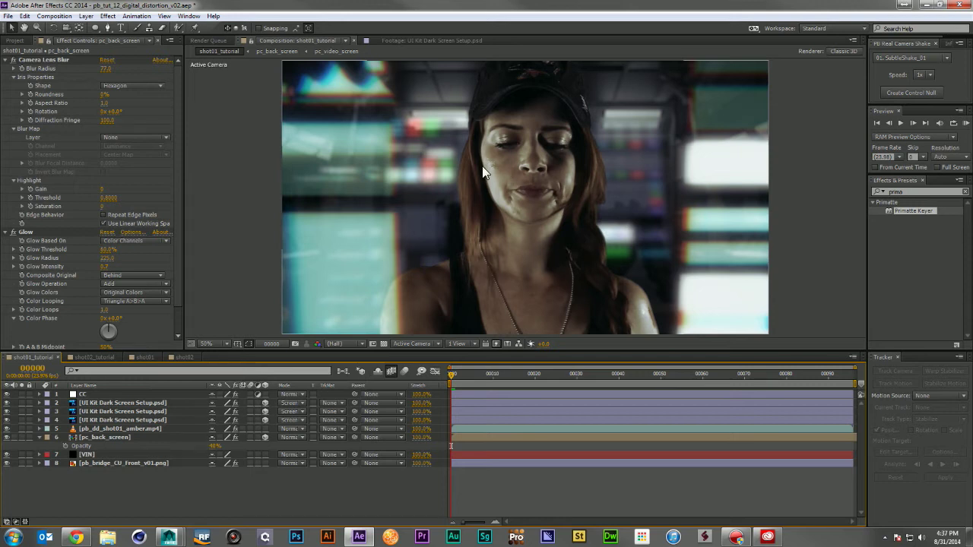
{"action": "key", "text": "KP_0"}
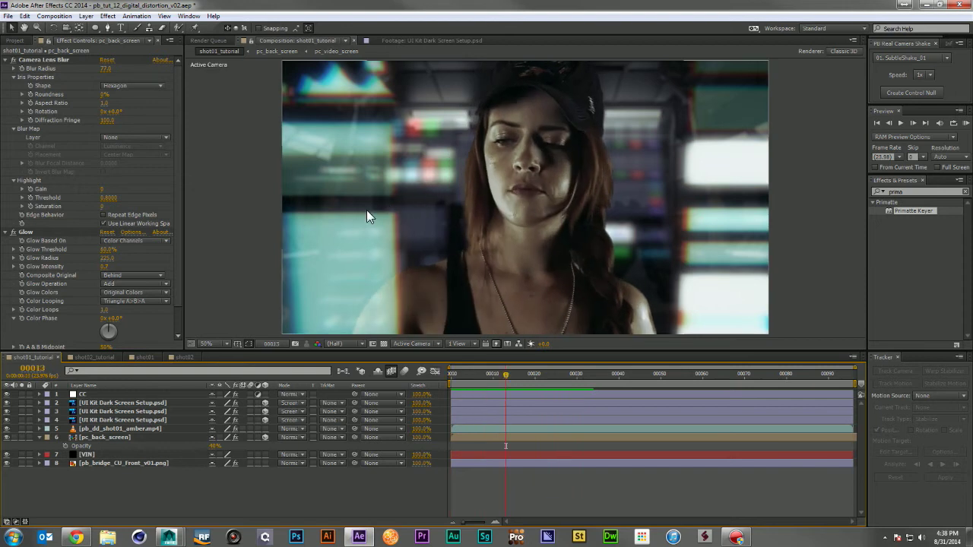
{"action": "left_click", "coordinate": [129, 429]}
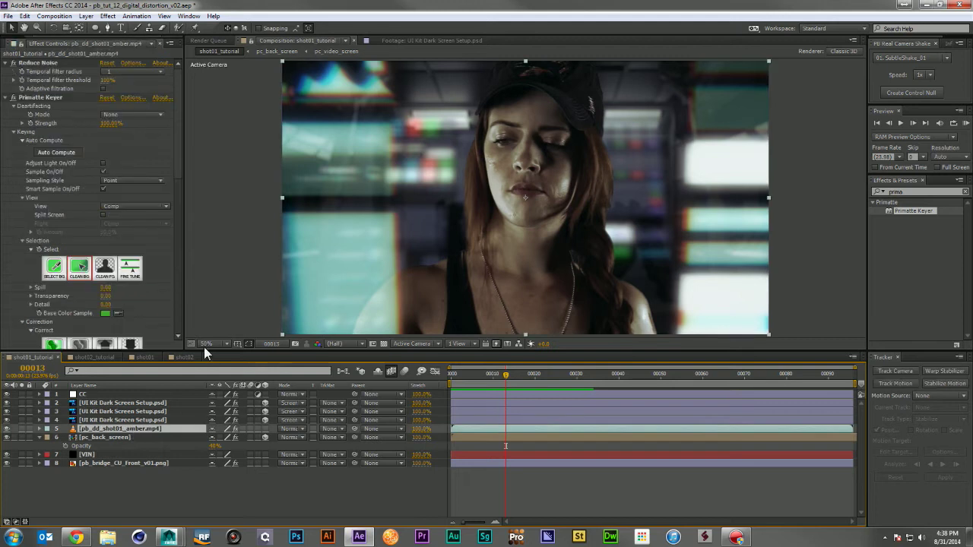
Raise Primatte's Defocus Matte on the presenter and apply Edge Blur from an 'edge' search.
{"action": "scroll", "coordinate": [122, 266], "scroll_direction": "down", "scroll_amount": 5}
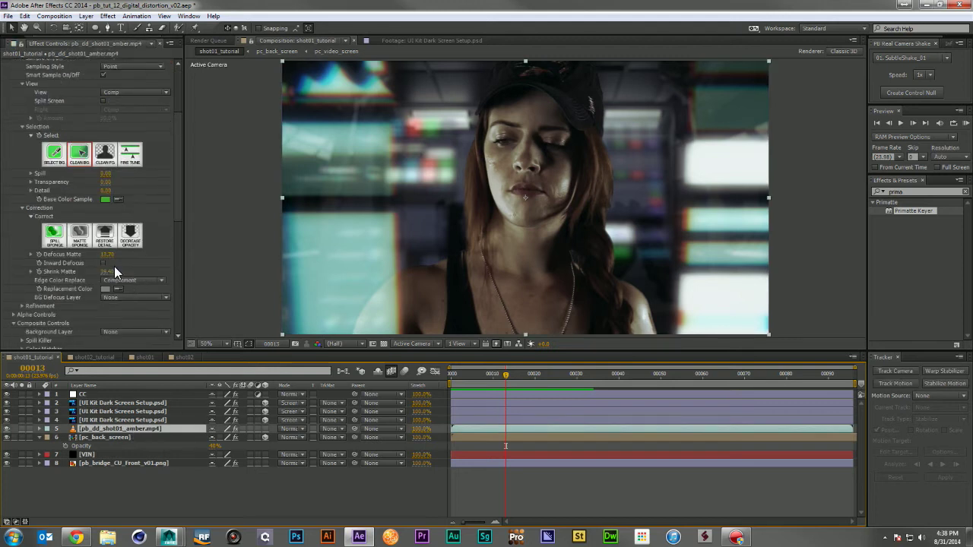
{"action": "left_click_drag", "start_coordinate": [110, 259], "coordinate": [361, 265]}
{"action": "left_click_drag", "start_coordinate": [504, 262], "coordinate": [483, 264]}
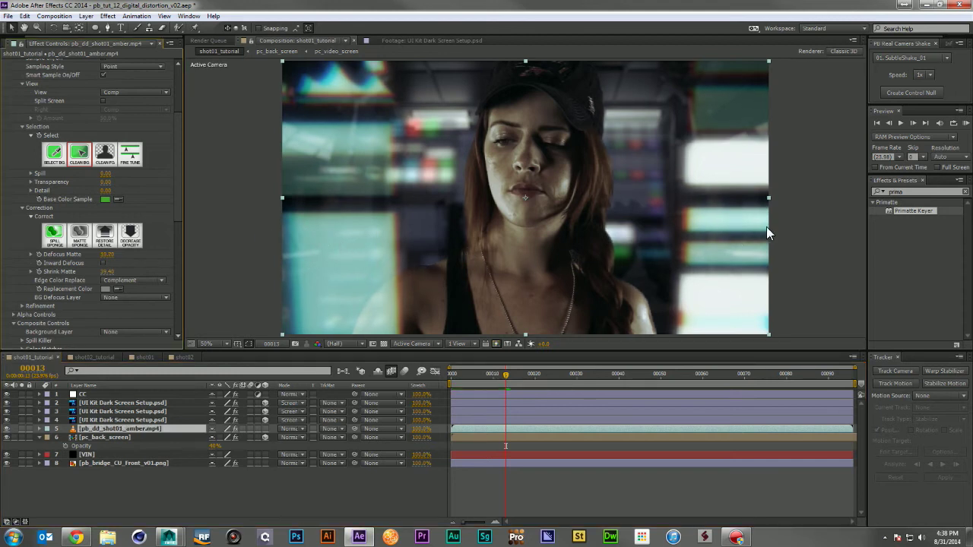
{"action": "left_click", "coordinate": [918, 192]}
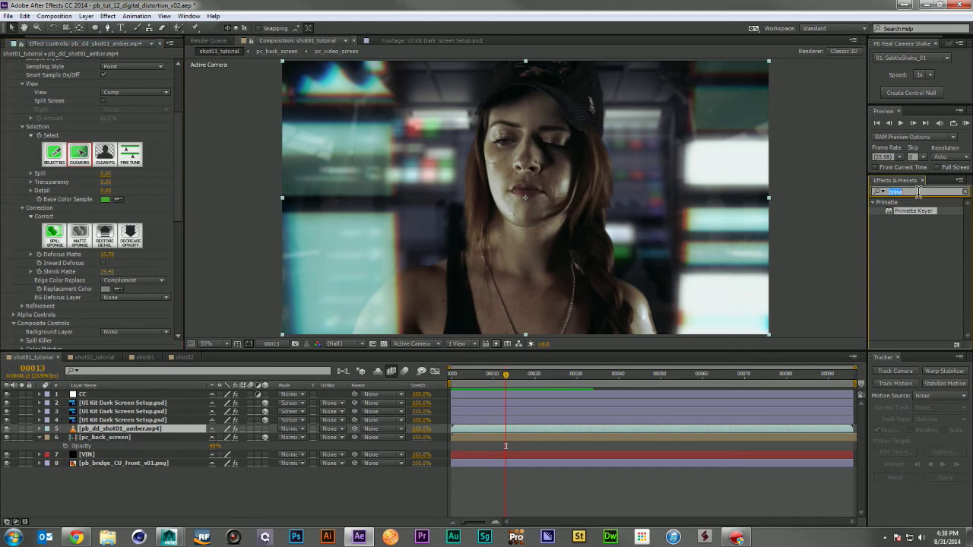
{"action": "type", "text": "edge"}
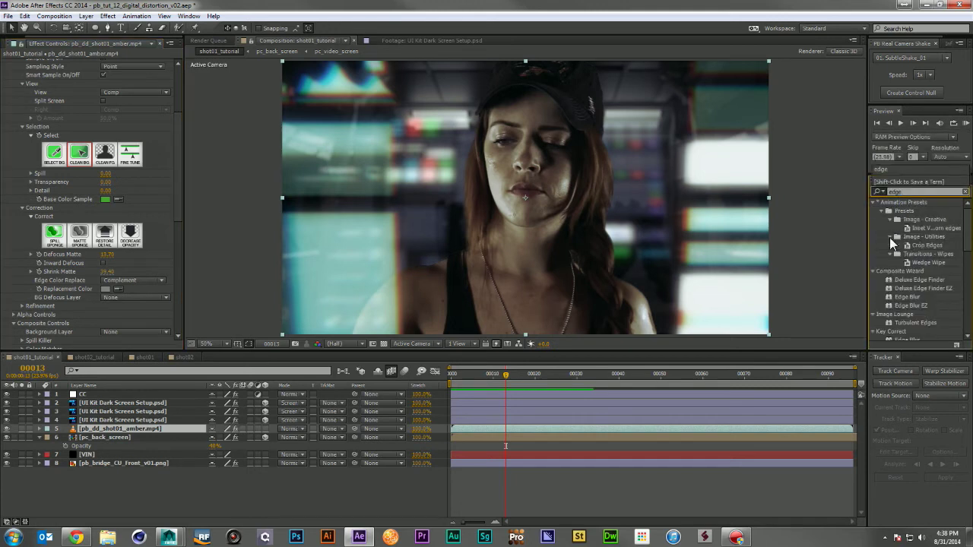
{"action": "left_click_drag", "start_coordinate": [906, 297], "coordinate": [150, 426]}
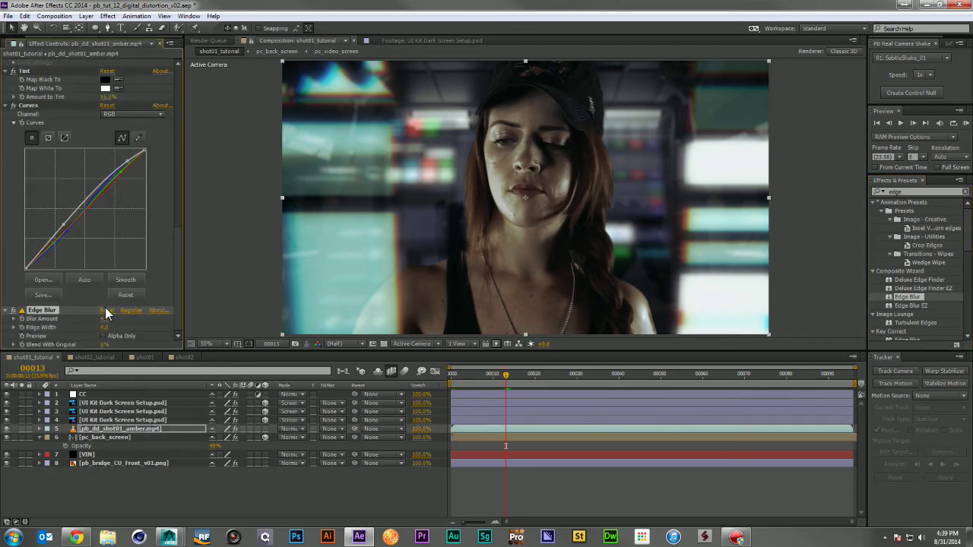
{"action": "left_click_drag", "start_coordinate": [107, 323], "coordinate": [154, 317]}
{"action": "left_click_drag", "start_coordinate": [108, 320], "coordinate": [112, 319]}
Preview the composite, then set Edge Blur's Blur Amount to 10.
{"action": "left_click", "coordinate": [341, 496]}
{"action": "key", "text": "KP_0"}
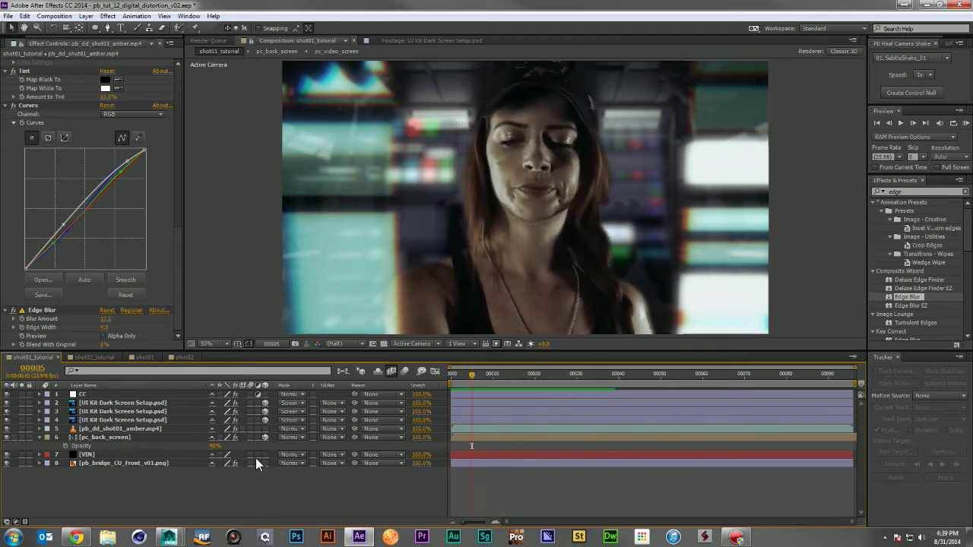
{"action": "left_click", "coordinate": [122, 429]}
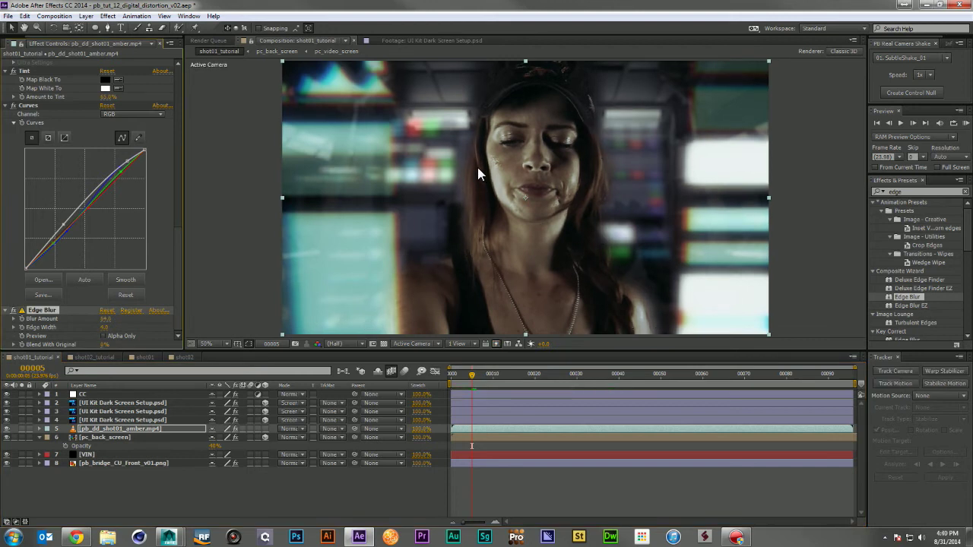
{"action": "left_click", "coordinate": [107, 319]}
{"action": "type", "text": "10"}
{"action": "key", "text": "Return"}
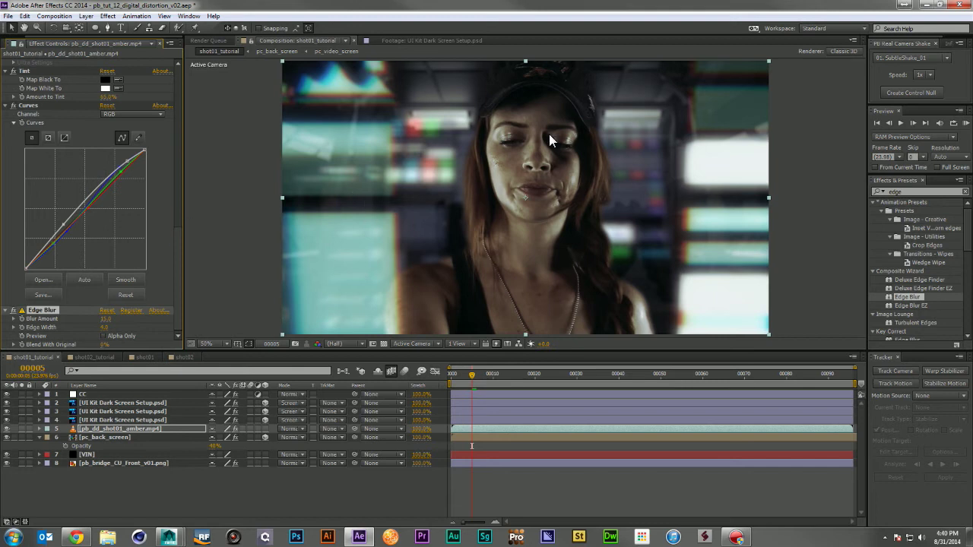
{"action": "left_click", "coordinate": [108, 502]}
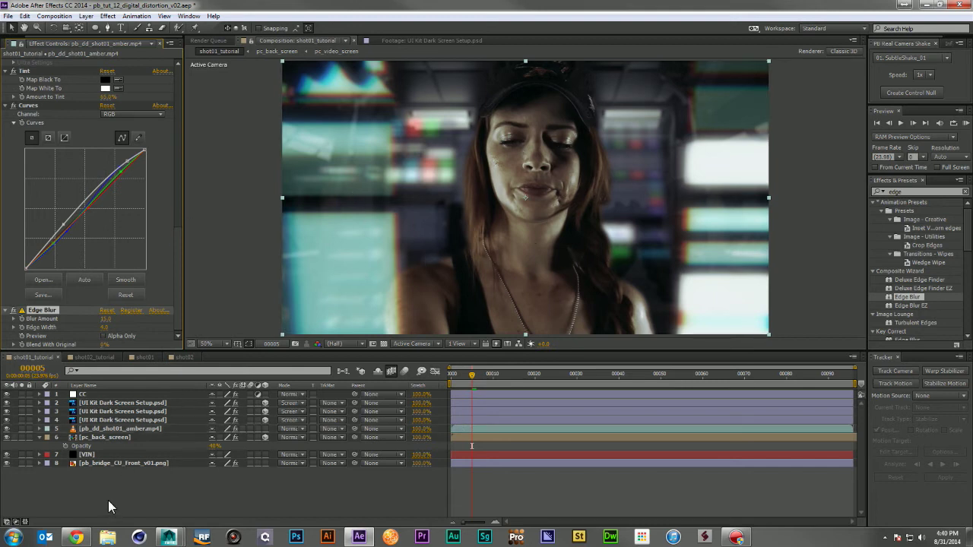
{"action": "left_click", "coordinate": [82, 357]}
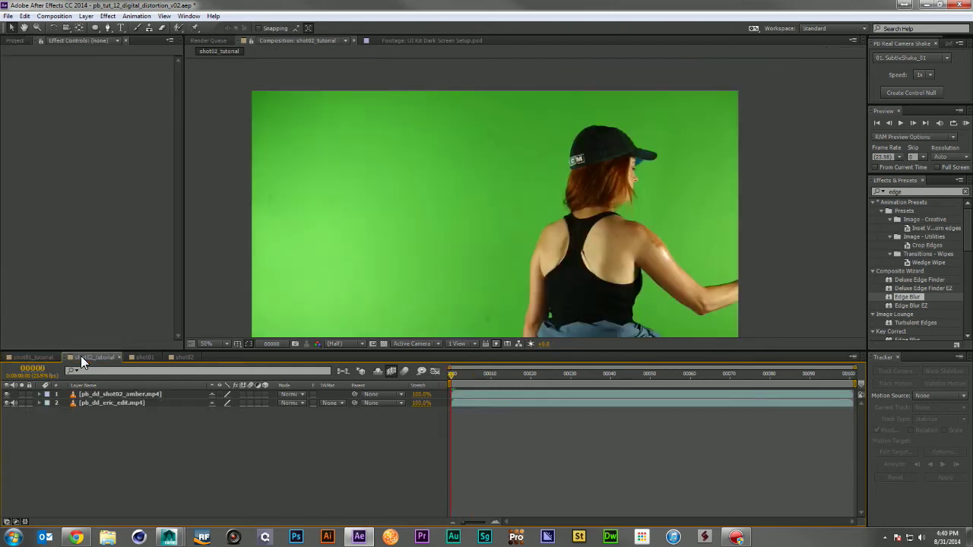
Apply Reduce Noise to pb_dd_shot02_amber.mp4 and delete the extra pb_dd_eric_edit.mp4 layer.
{"action": "left_click", "coordinate": [925, 191]}
{"action": "type", "text": "noise"}
{"action": "scroll", "coordinate": [903, 236], "scroll_direction": "down", "scroll_amount": 2}
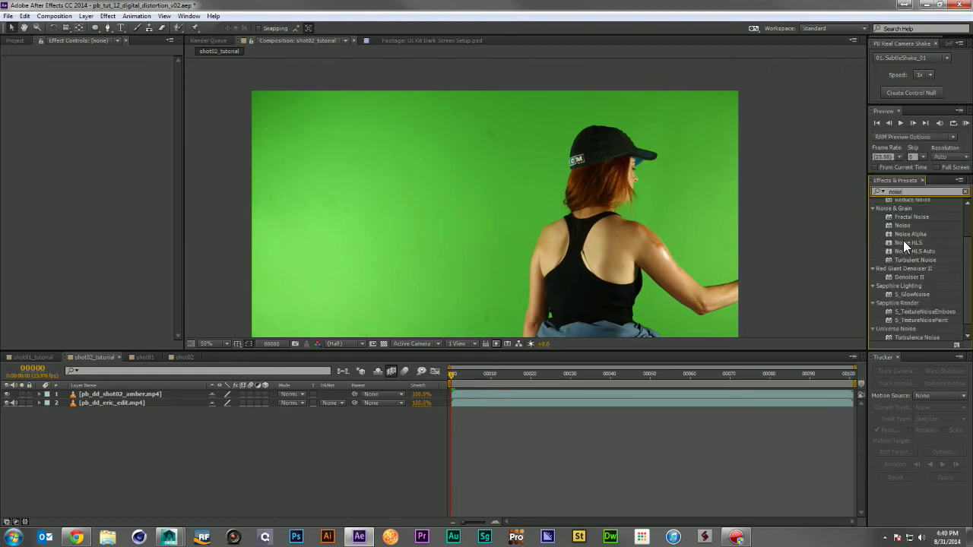
{"action": "scroll", "coordinate": [903, 224], "scroll_direction": "up", "scroll_amount": 2}
{"action": "left_click_drag", "start_coordinate": [906, 246], "coordinate": [130, 397]}
{"action": "left_click", "coordinate": [130, 401]}
{"action": "key", "text": "Delete"}
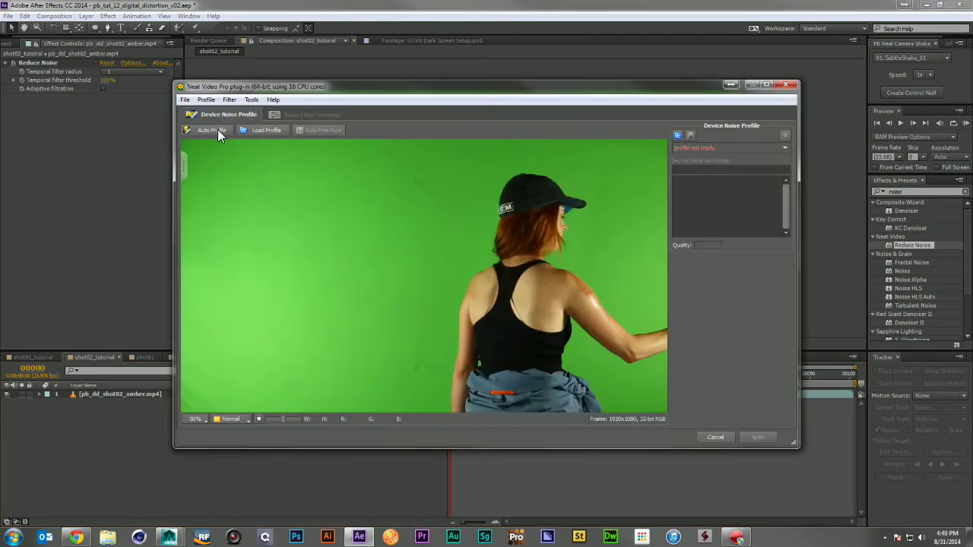
Build an automatic noise profile in Neat Video and apply it.
{"action": "left_click", "coordinate": [216, 130]}
{"action": "left_click", "coordinate": [510, 296]}
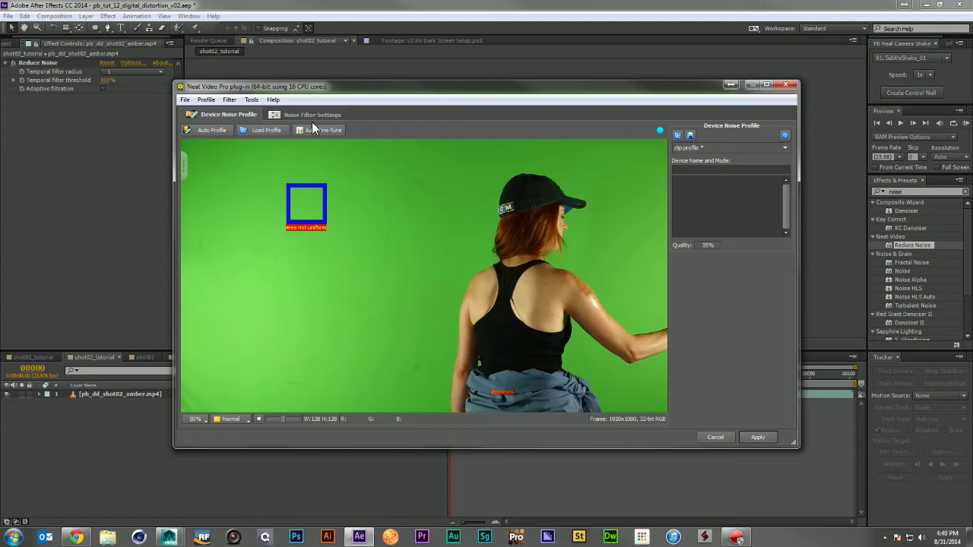
{"action": "left_click", "coordinate": [758, 436]}
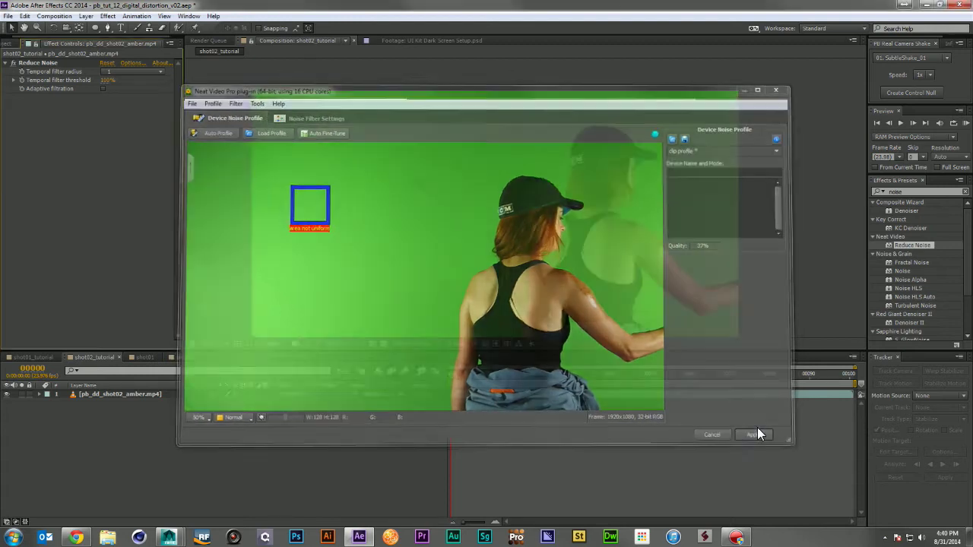
{"action": "left_click", "coordinate": [919, 191]}
{"action": "type", "text": "primatte"}
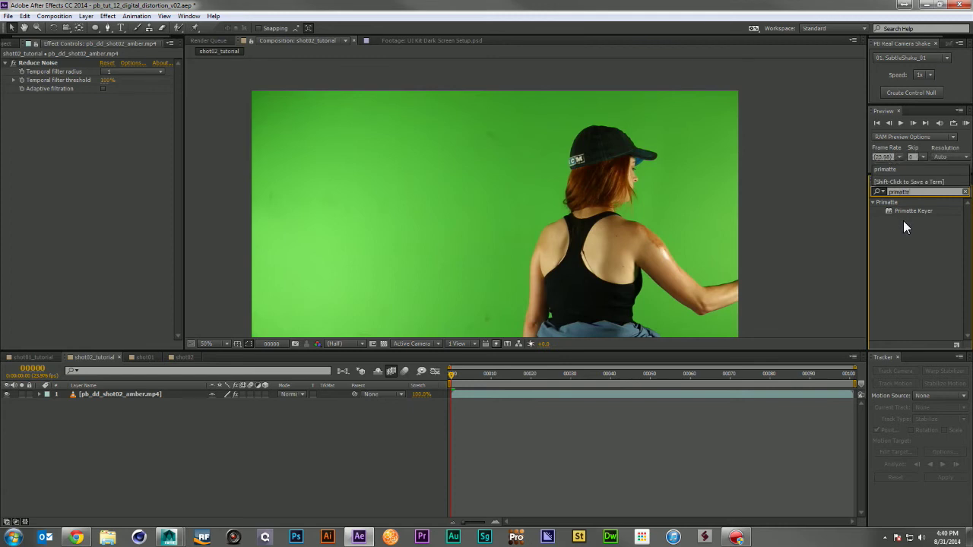
Apply Primatte Keyer, sample the green background, and clean the matte's background and foreground.
{"action": "left_click_drag", "start_coordinate": [902, 211], "coordinate": [405, 273]}
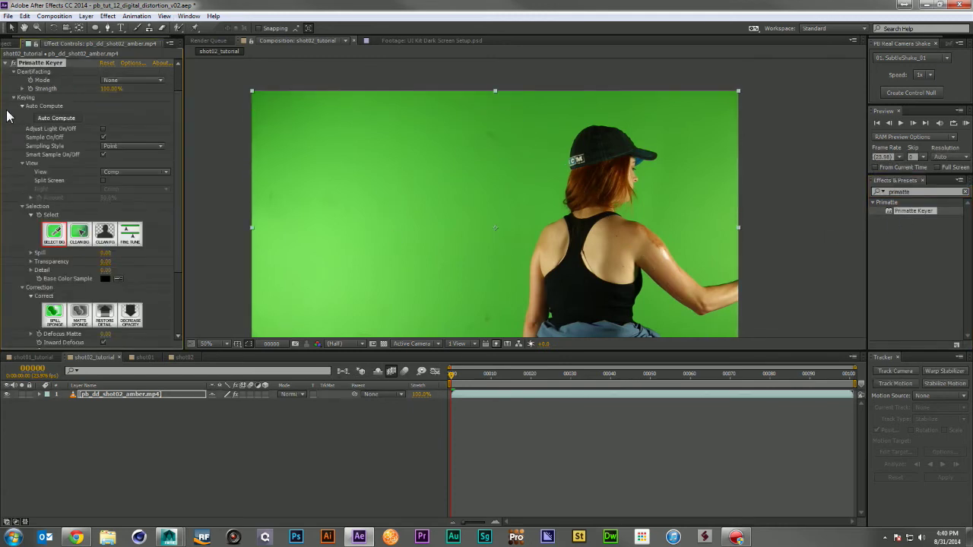
{"action": "left_click", "coordinate": [423, 310]}
{"action": "left_click", "coordinate": [114, 172]}
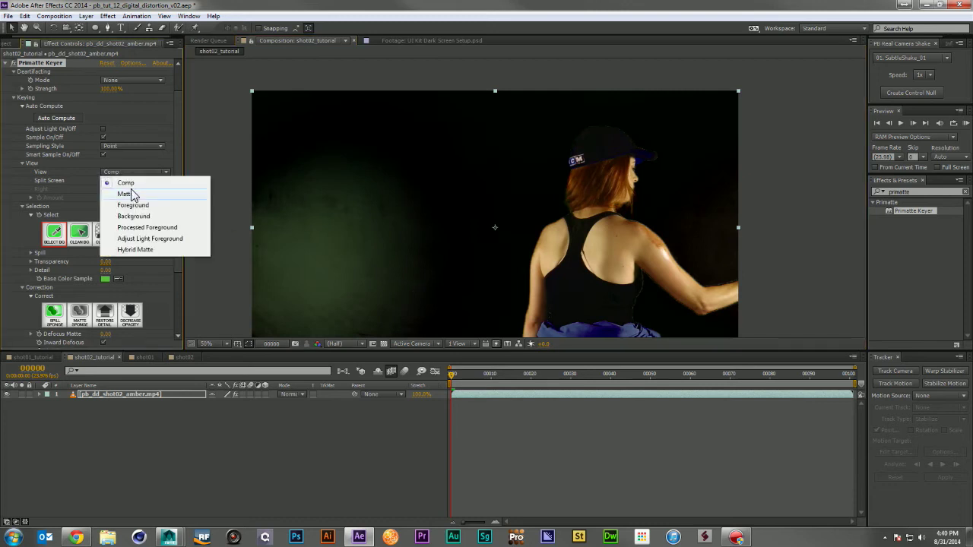
{"action": "left_click", "coordinate": [128, 191]}
{"action": "mouse_move", "coordinate": [491, 142]}
{"action": "left_mouse_down"}
{"action": "mouse_move", "coordinate": [392, 251]}
{"action": "mouse_move", "coordinate": [480, 195]}
{"action": "mouse_move", "coordinate": [404, 271]}
{"action": "left_mouse_up"}
{"action": "mouse_move", "coordinate": [318, 268]}
{"action": "left_mouse_down"}
{"action": "mouse_move", "coordinate": [268, 253]}
{"action": "mouse_move", "coordinate": [311, 193]}
{"action": "left_mouse_up"}
{"action": "mouse_move", "coordinate": [682, 170]}
{"action": "left_mouse_down"}
{"action": "mouse_move", "coordinate": [710, 160]}
{"action": "mouse_move", "coordinate": [707, 230]}
{"action": "left_mouse_up"}
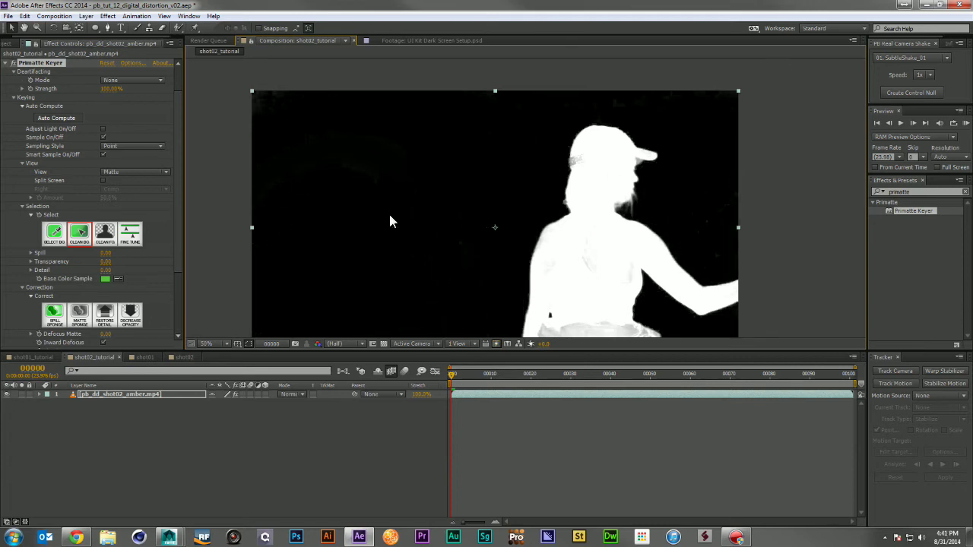
{"action": "left_click", "coordinate": [105, 234]}
{"action": "mouse_move", "coordinate": [576, 160]}
{"action": "left_mouse_down"}
{"action": "mouse_move", "coordinate": [573, 190]}
{"action": "mouse_move", "coordinate": [576, 155]}
{"action": "mouse_move", "coordinate": [599, 161]}
{"action": "mouse_move", "coordinate": [586, 201]}
{"action": "left_mouse_up"}
{"action": "left_click", "coordinate": [80, 234]}
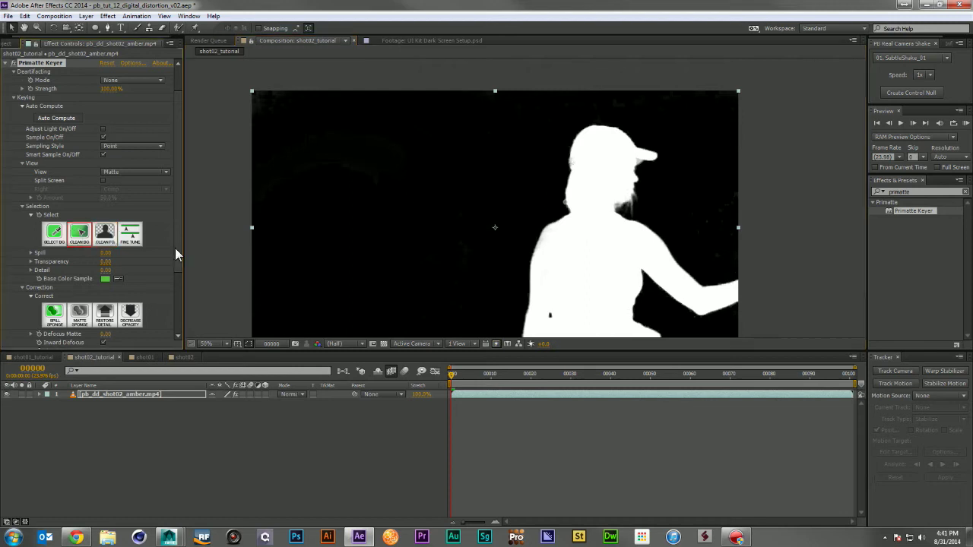
{"action": "left_click_drag", "start_coordinate": [710, 199], "coordinate": [723, 239]}
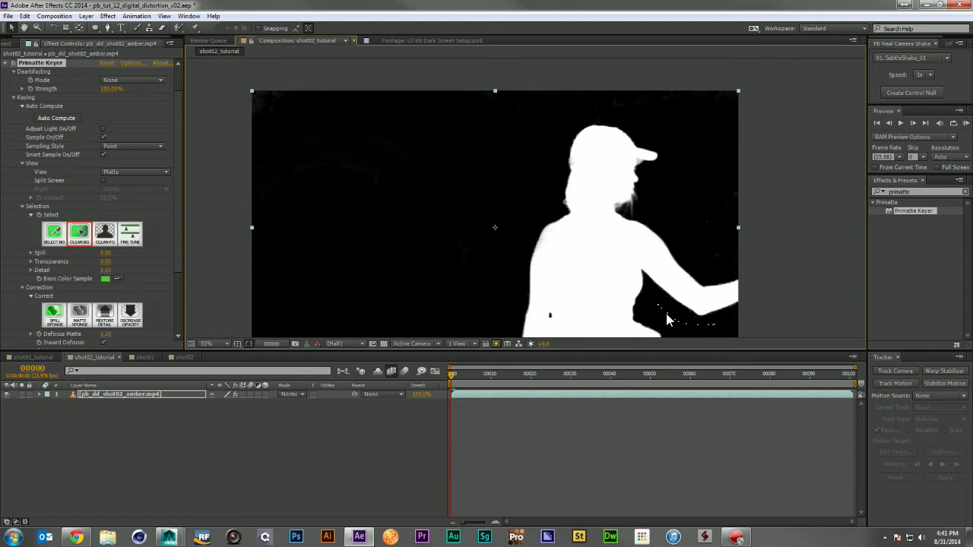
Clear remaining background specks, set Defocus Matte to 15 and increase Shrink Matte.
{"action": "left_click", "coordinate": [141, 172]}
{"action": "left_click", "coordinate": [139, 187]}
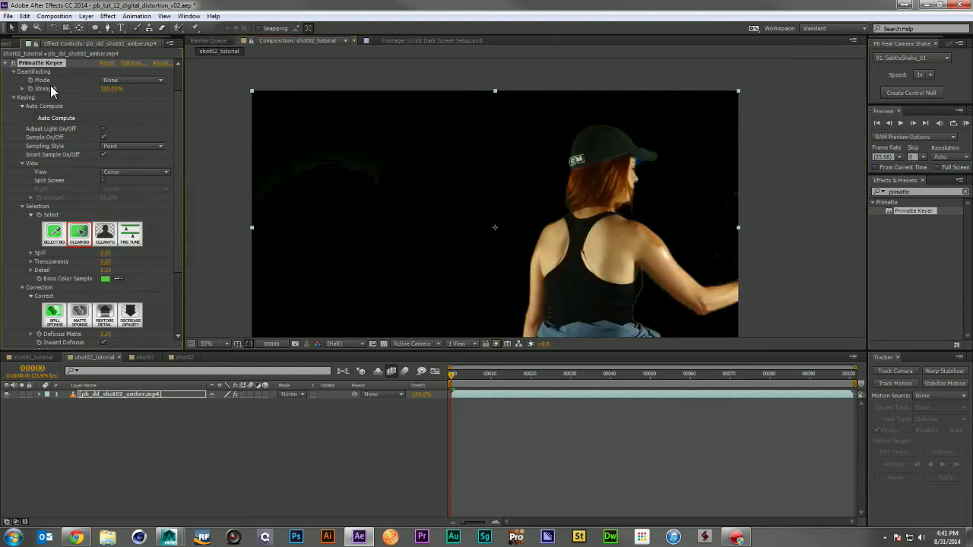
{"action": "left_click", "coordinate": [306, 178]}
{"action": "mouse_move", "coordinate": [306, 135]}
{"action": "left_mouse_down"}
{"action": "mouse_move", "coordinate": [296, 156]}
{"action": "mouse_move", "coordinate": [400, 157]}
{"action": "mouse_move", "coordinate": [326, 130]}
{"action": "mouse_move", "coordinate": [431, 135]}
{"action": "left_mouse_up"}
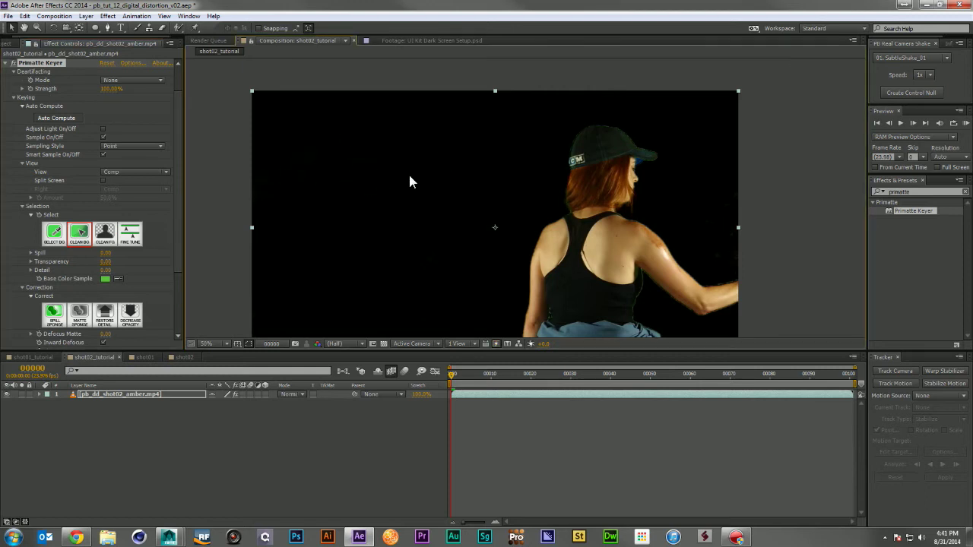
{"action": "scroll", "coordinate": [109, 271], "scroll_direction": "down", "scroll_amount": 3}
{"action": "left_click", "coordinate": [106, 241]}
{"action": "type", "text": "15"}
{"action": "key", "text": "Return"}
{"action": "left_click_drag", "start_coordinate": [105, 259], "coordinate": [238, 266]}
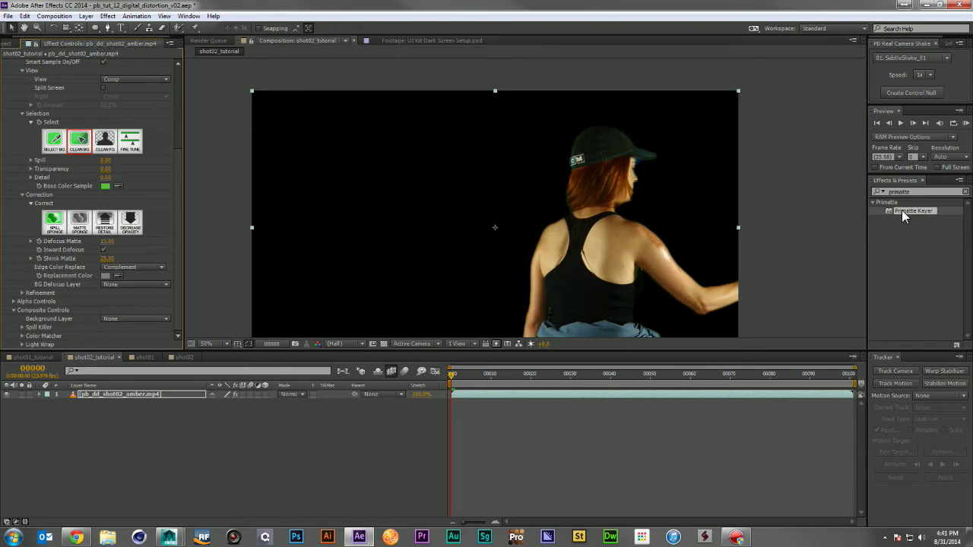
Apply Advanced Spill Suppressor to the presenter via an 'spl' search.
{"action": "double_click", "coordinate": [926, 191]}
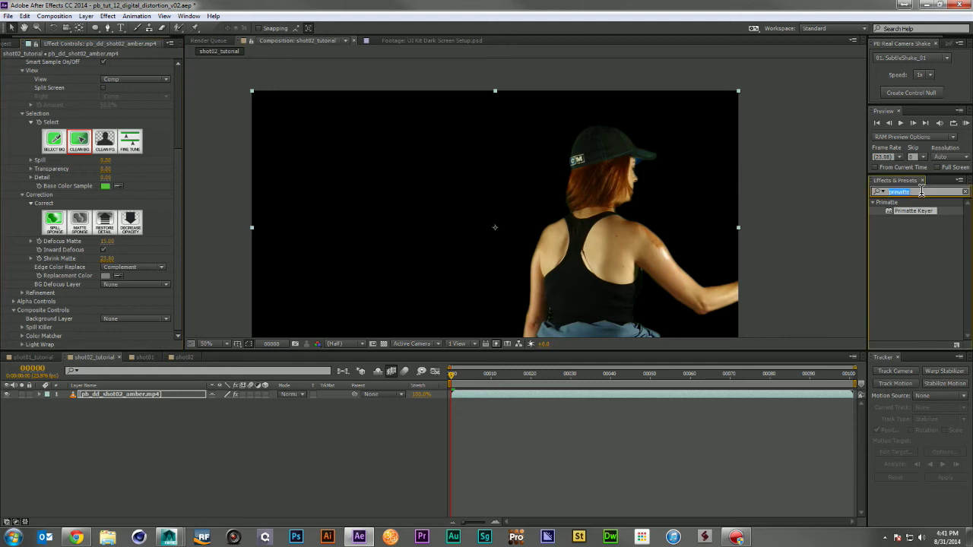
{"action": "type", "text": "spl"}
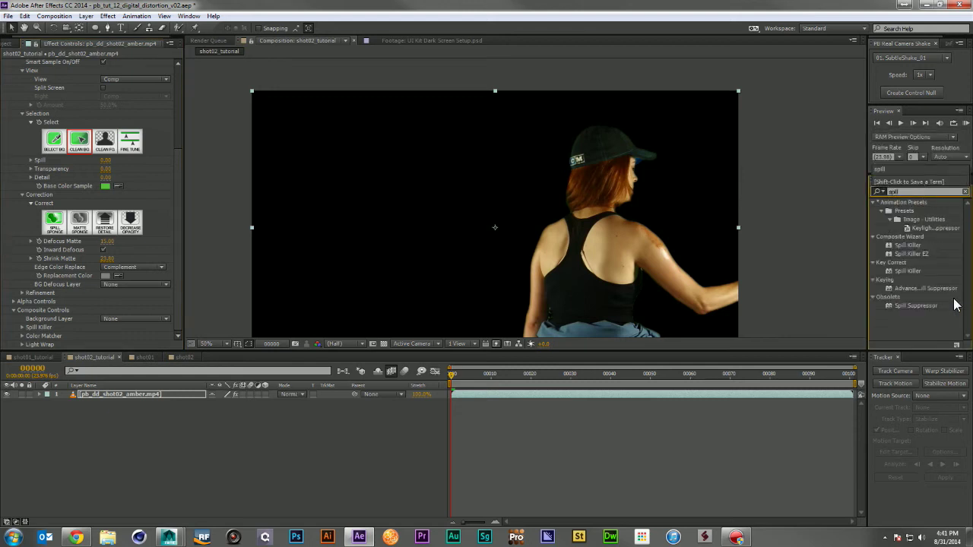
{"action": "left_click_drag", "start_coordinate": [912, 284], "coordinate": [431, 271]}
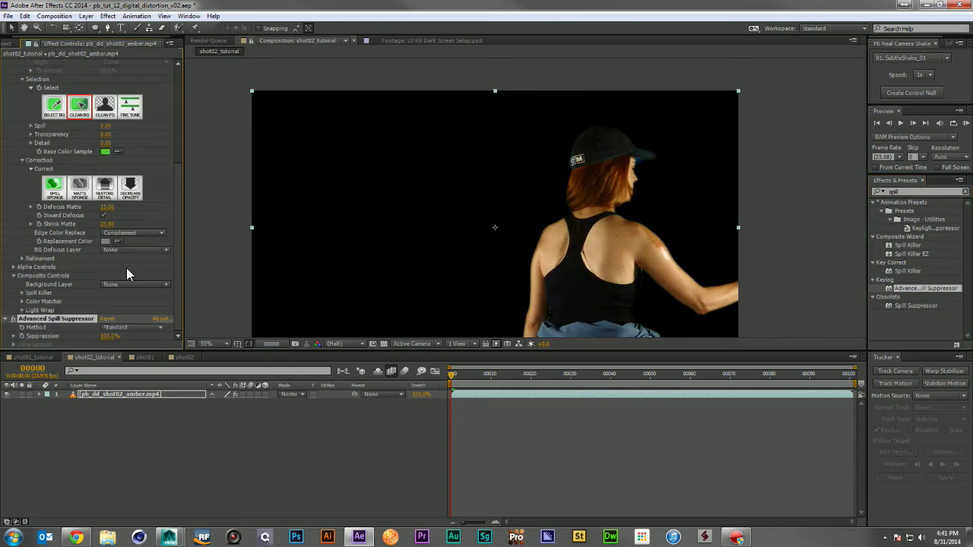
Review the Tint and Curves effects on the shot01_tutorial presenter layer.
{"action": "left_click", "coordinate": [32, 358]}
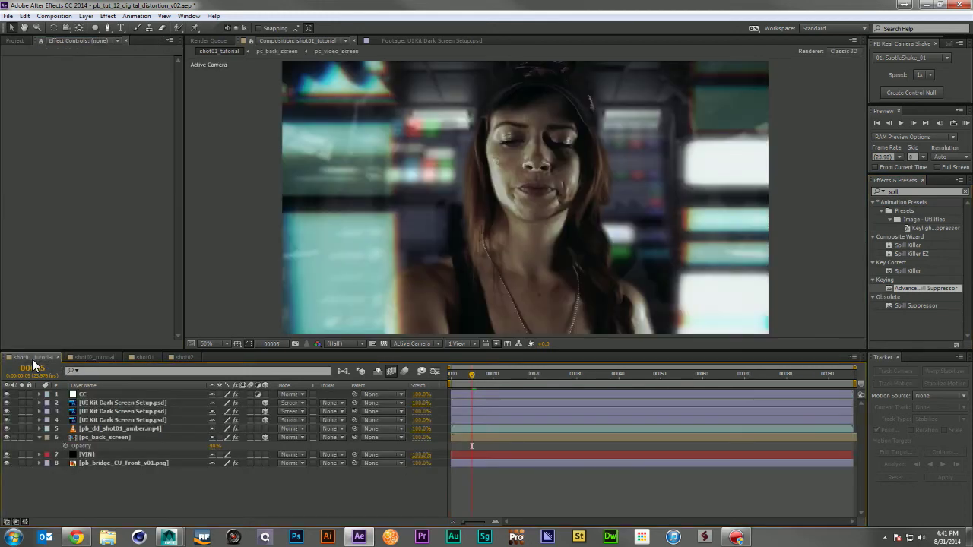
{"action": "left_click", "coordinate": [96, 428]}
{"action": "scroll", "coordinate": [76, 186], "scroll_direction": "down", "scroll_amount": 4}
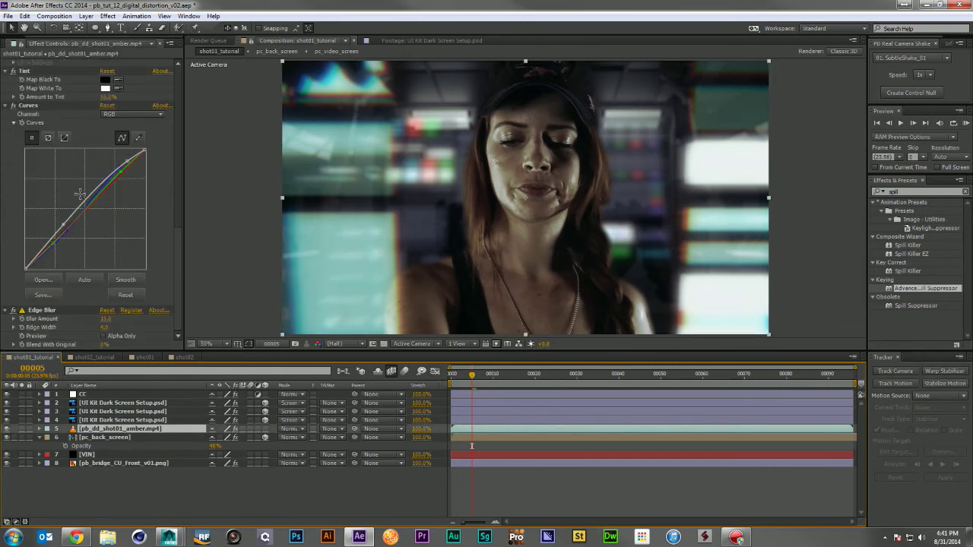
{"action": "scroll", "coordinate": [76, 190], "scroll_direction": "up", "scroll_amount": 2}
{"action": "left_click", "coordinate": [27, 143]}
{"action": "scroll", "coordinate": [49, 240], "scroll_direction": "down", "scroll_amount": 2}
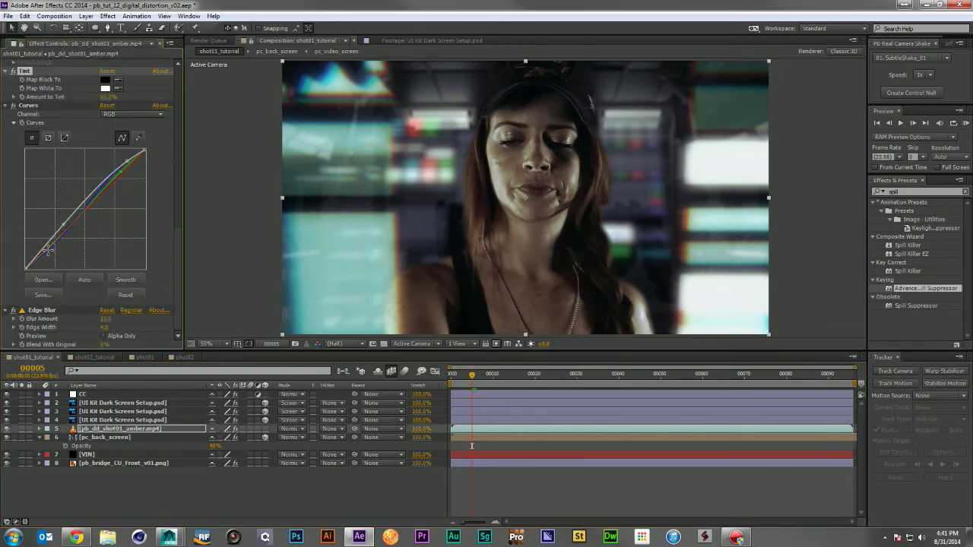
{"action": "left_click", "coordinate": [30, 107]}
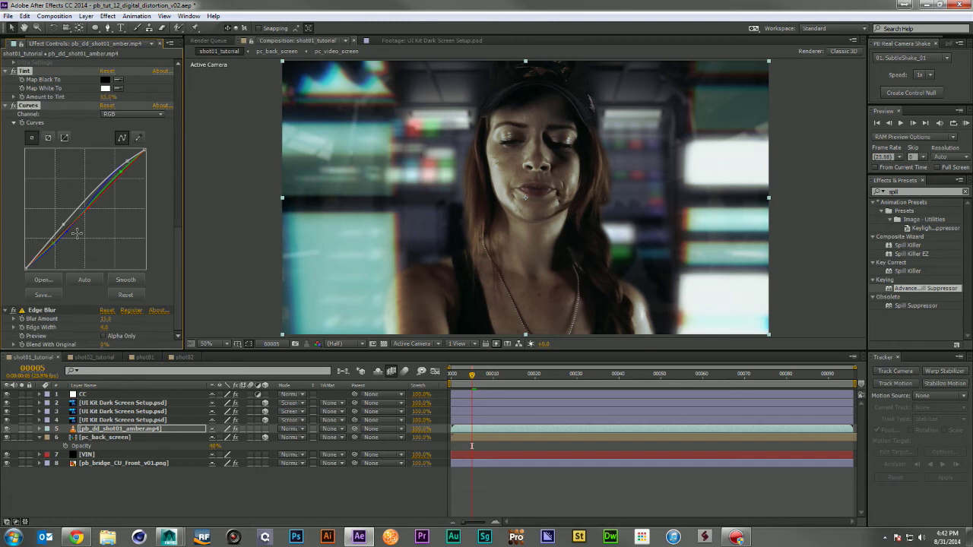
Copy the CC Colorama layer from shot01_tutorial into shot02_tutorial and extend it to the comp end.
{"action": "left_click", "coordinate": [108, 355]}
{"action": "left_click", "coordinate": [103, 394]}
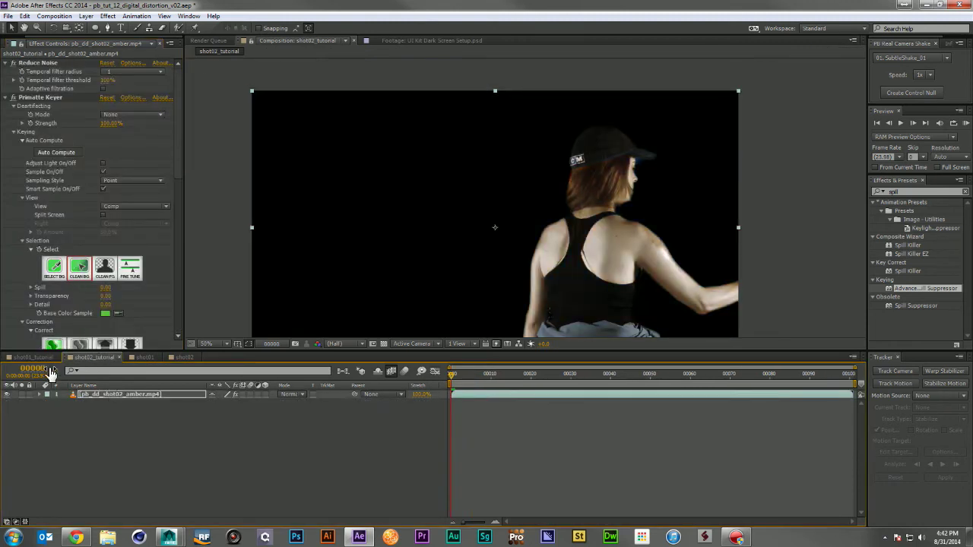
{"action": "left_click", "coordinate": [34, 356]}
{"action": "left_click", "coordinate": [86, 395]}
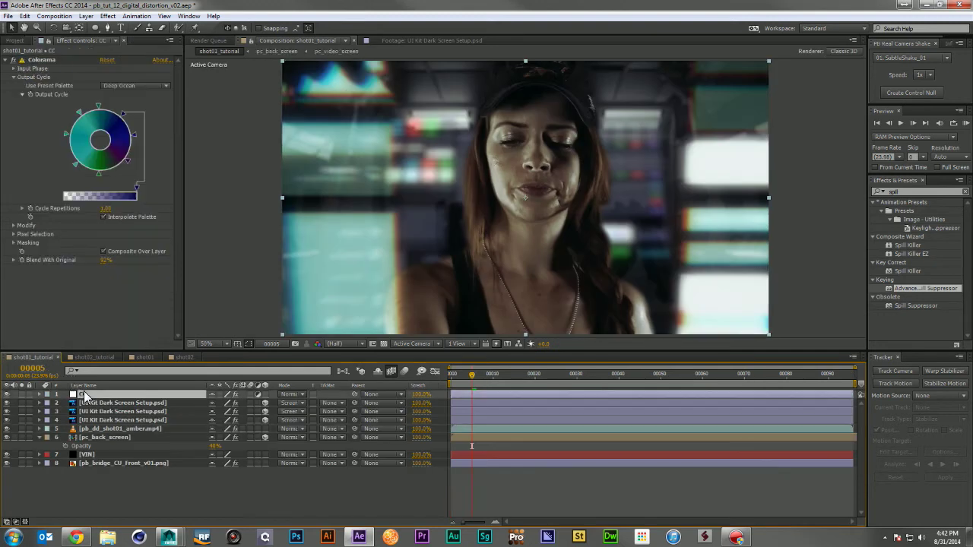
{"action": "left_click", "coordinate": [91, 357]}
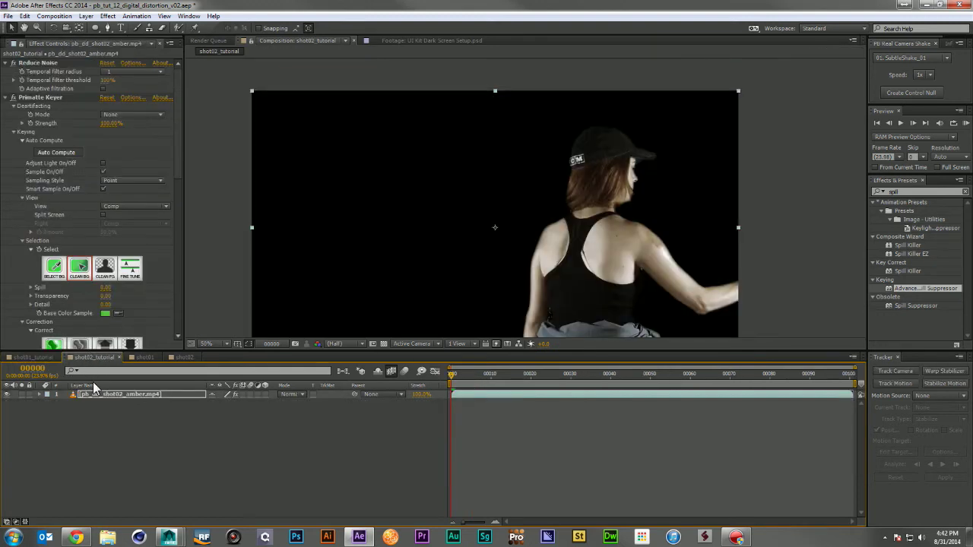
{"action": "key", "text": "ctrl+v"}
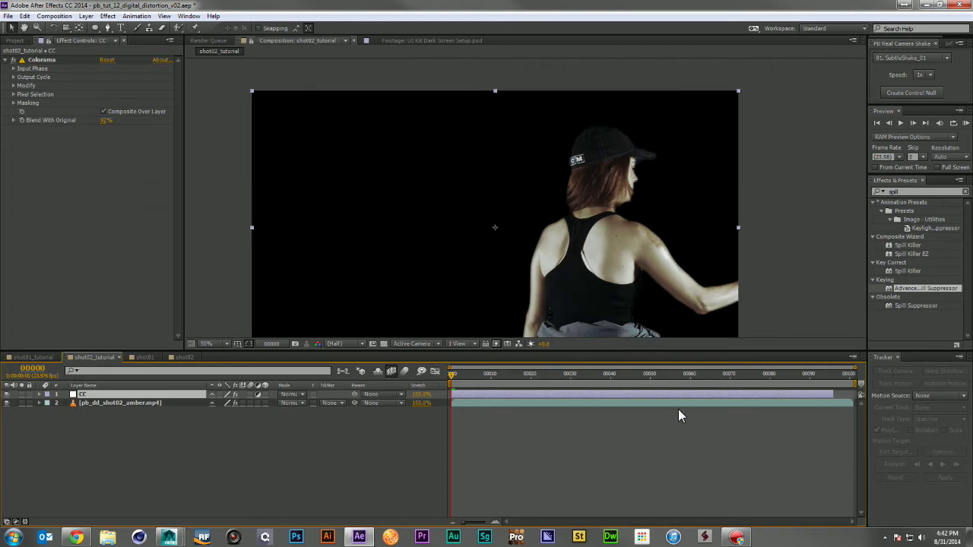
{"action": "left_click_drag", "start_coordinate": [829, 396], "coordinate": [853, 396]}
Add pb_bridge_OSH_Back_v01.png from the Shoot_Video folder beneath the presenter.
{"action": "left_click", "coordinate": [15, 41]}
{"action": "left_click", "coordinate": [28, 231]}
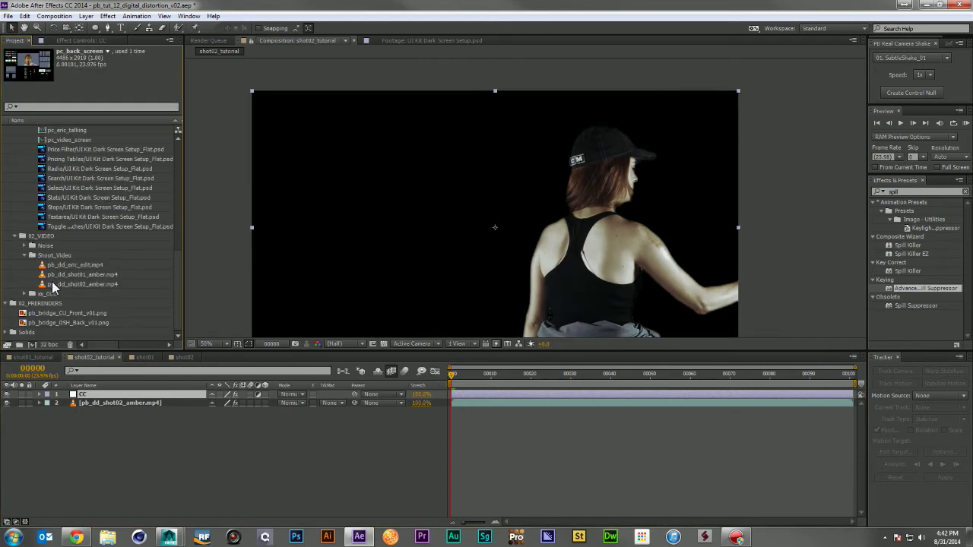
{"action": "left_click_drag", "start_coordinate": [64, 325], "coordinate": [151, 407]}
Scale the presenter to about 74% and move her up and right.
{"action": "left_click", "coordinate": [149, 405]}
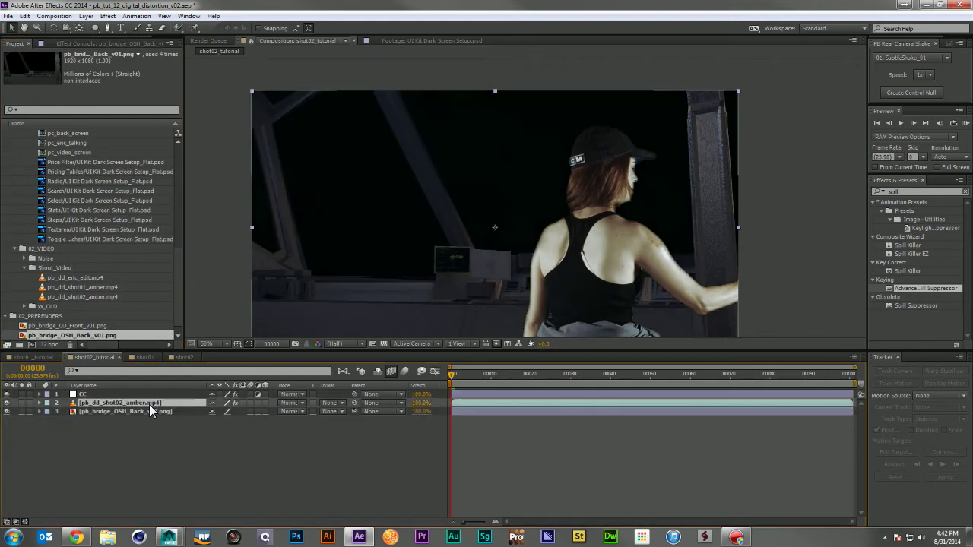
{"action": "key", "text": "s"}
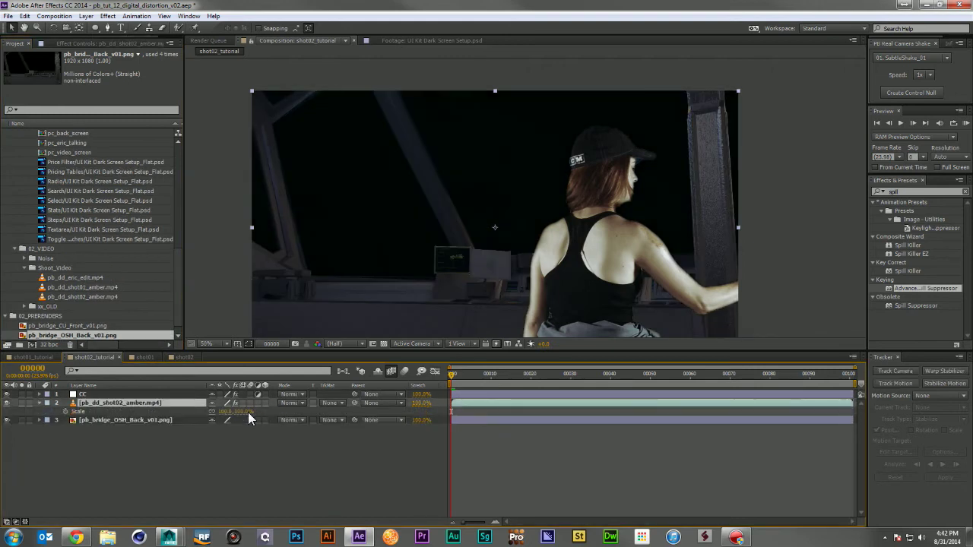
{"action": "left_click_drag", "start_coordinate": [245, 412], "coordinate": [228, 414]}
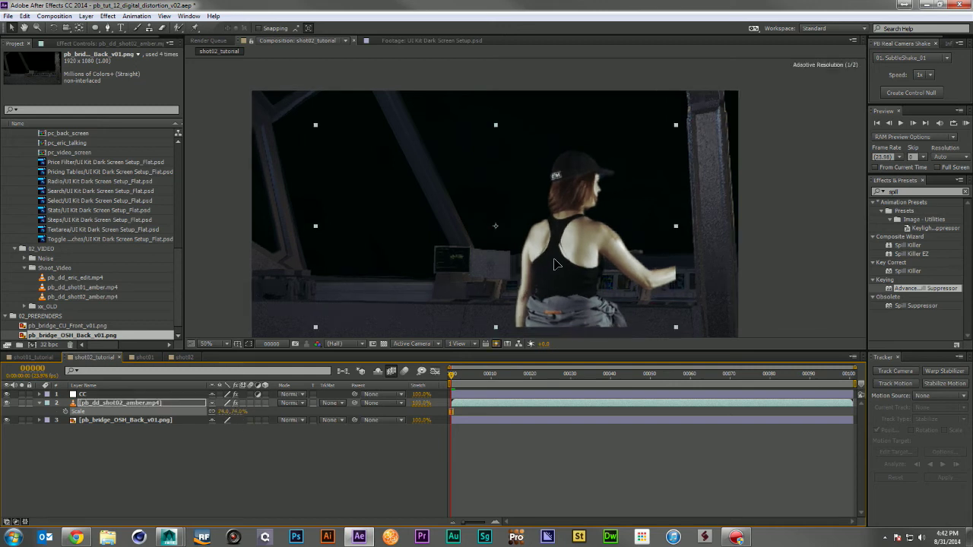
{"action": "left_click_drag", "start_coordinate": [550, 264], "coordinate": [575, 255]}
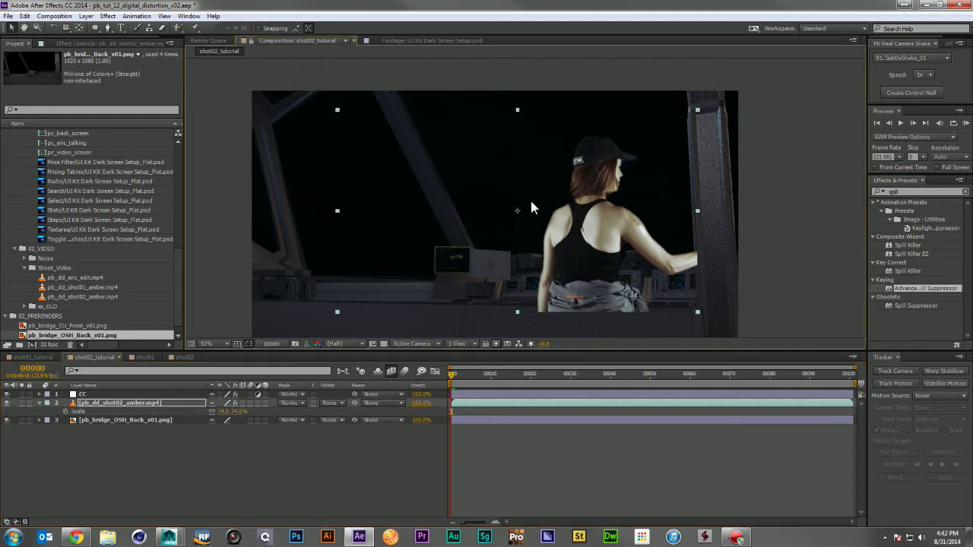
{"action": "left_click", "coordinate": [184, 448]}
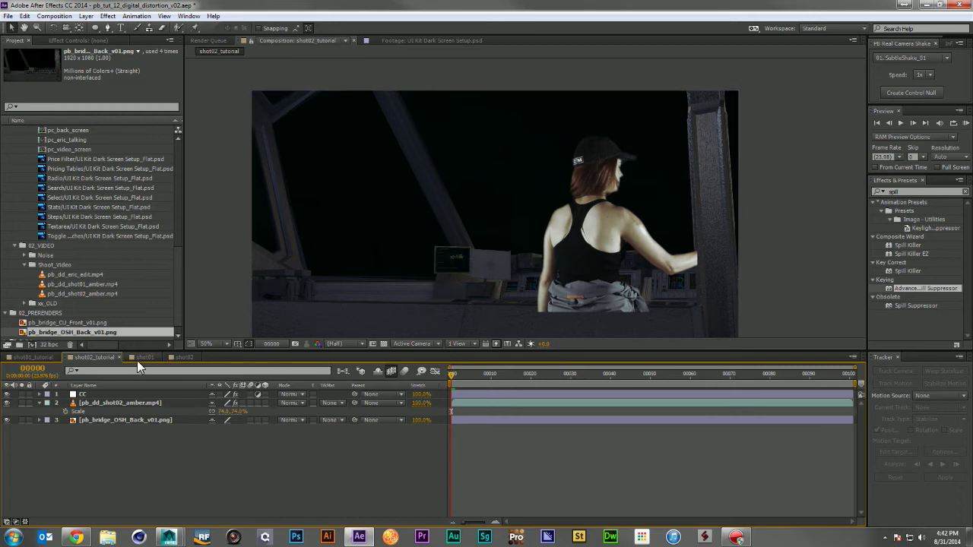
{"action": "left_click", "coordinate": [182, 356]}
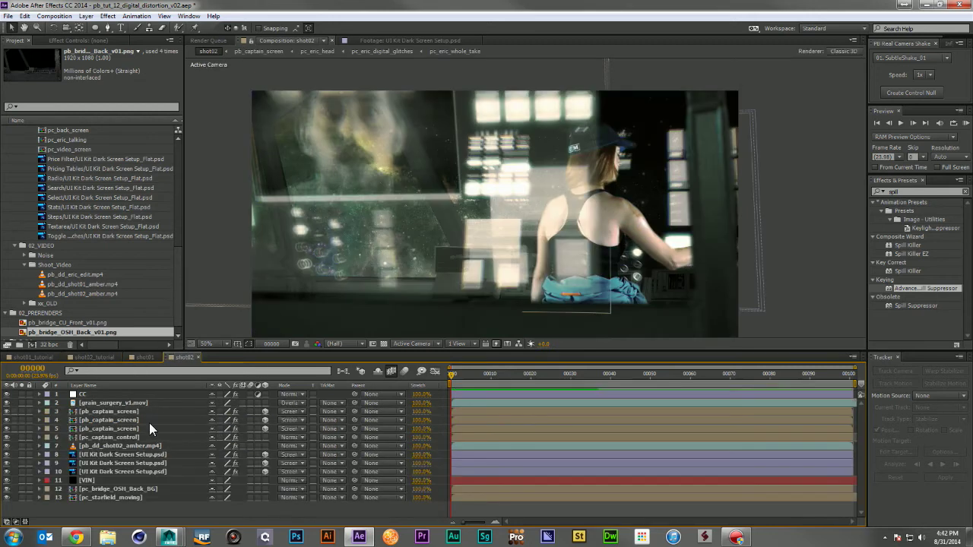
Paste pc_captain_control above the presenter in shot02_tutorial and inspect its precomp mask.
{"action": "double_click", "coordinate": [124, 437]}
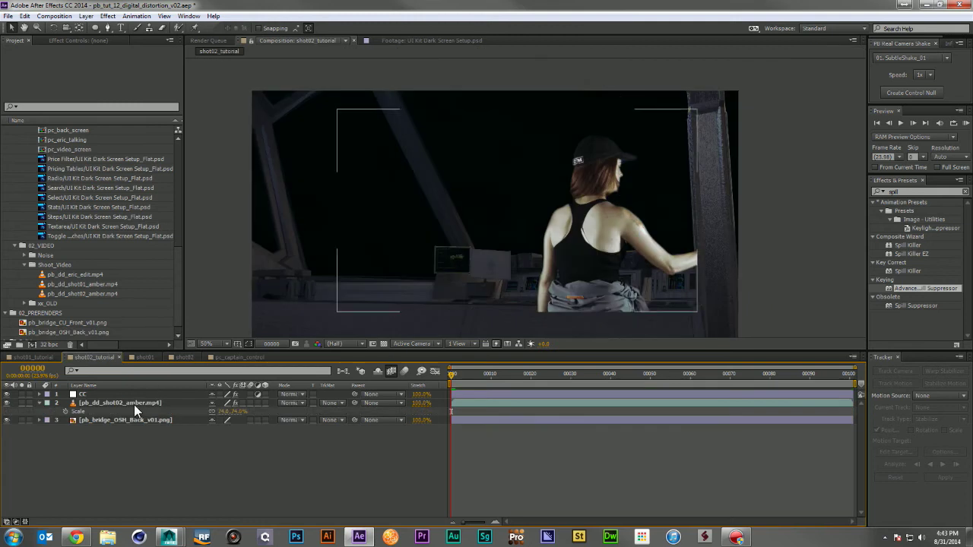
{"action": "left_click", "coordinate": [182, 357]}
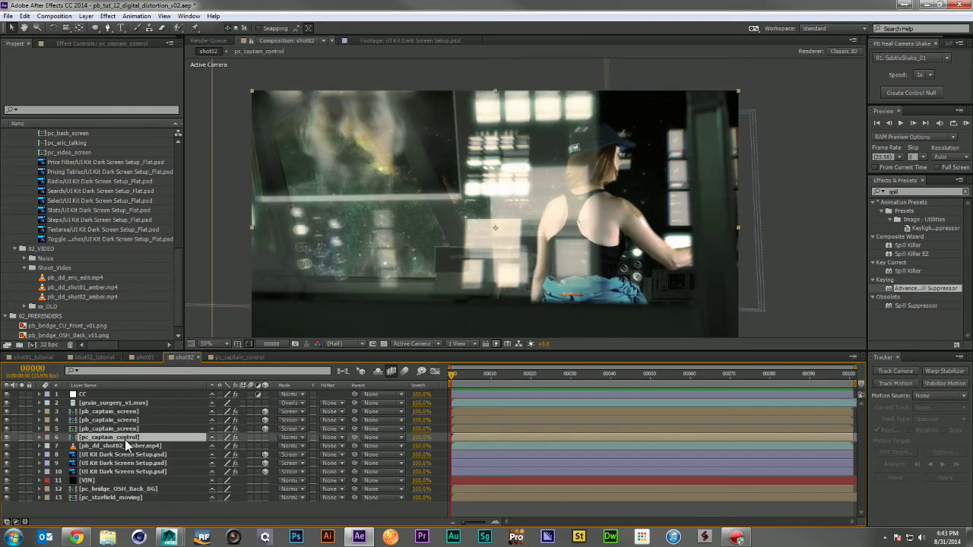
{"action": "left_click", "coordinate": [85, 356]}
{"action": "key", "text": "ctrl+v"}
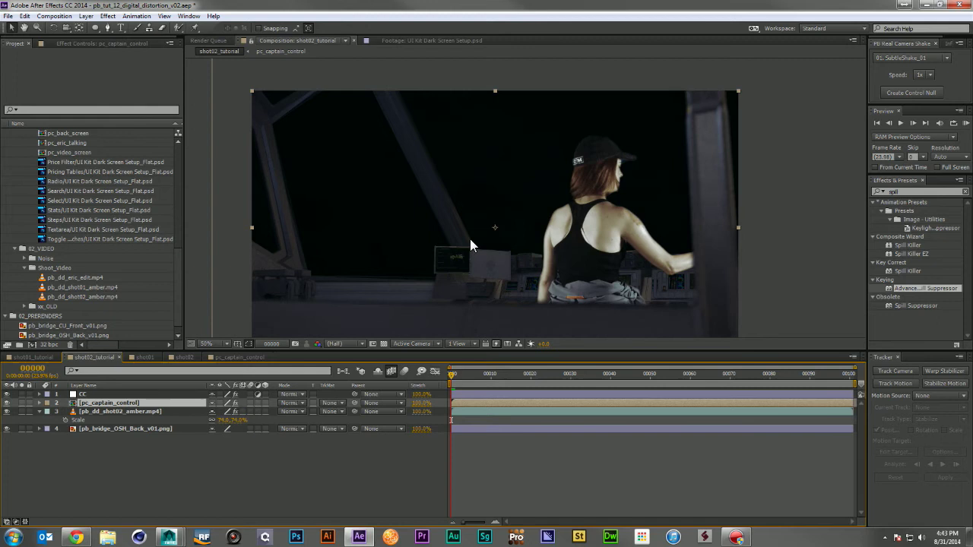
{"action": "double_click", "coordinate": [97, 403]}
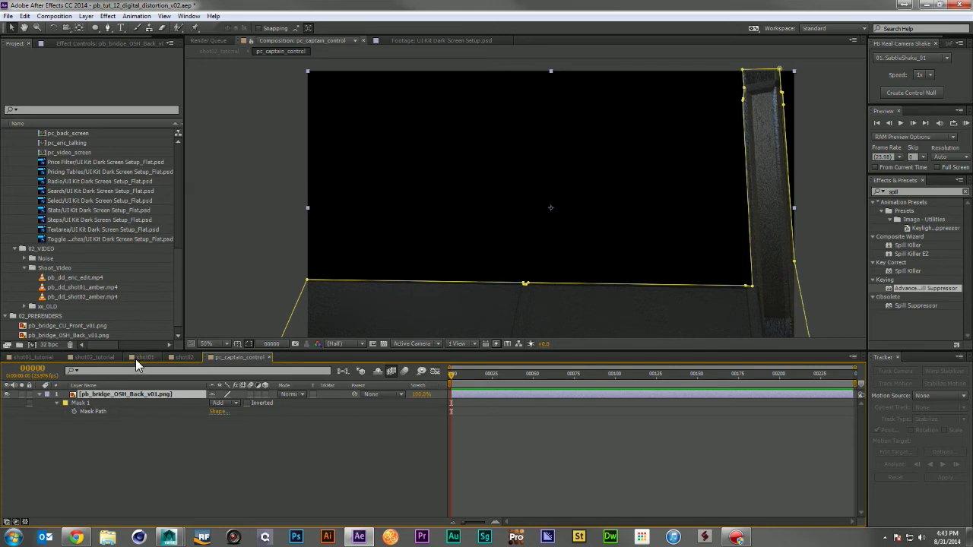
{"action": "left_click", "coordinate": [94, 357]}
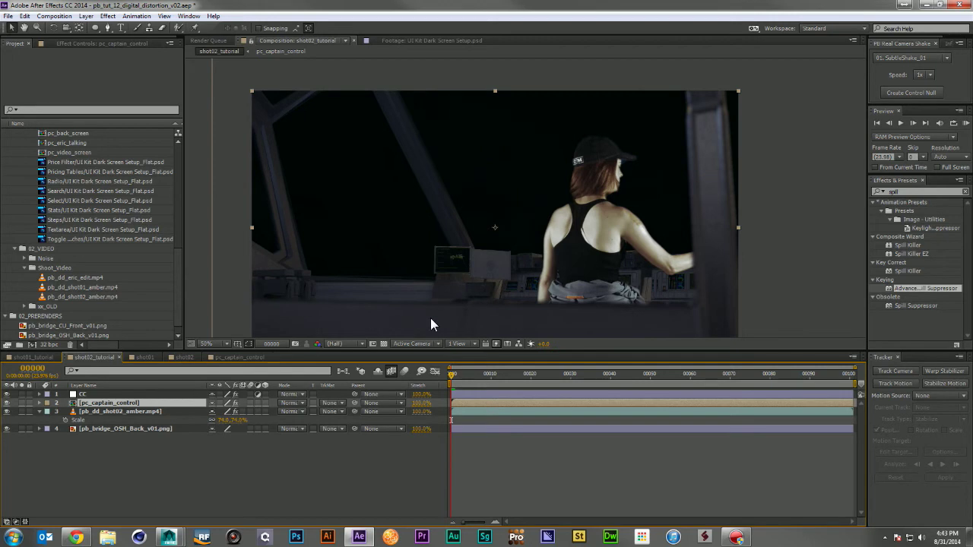
Review pc_captain_control's Matte Choker and Camera Lens Blur, then select a shot01 UI Kit layer.
{"action": "left_click", "coordinate": [79, 44]}
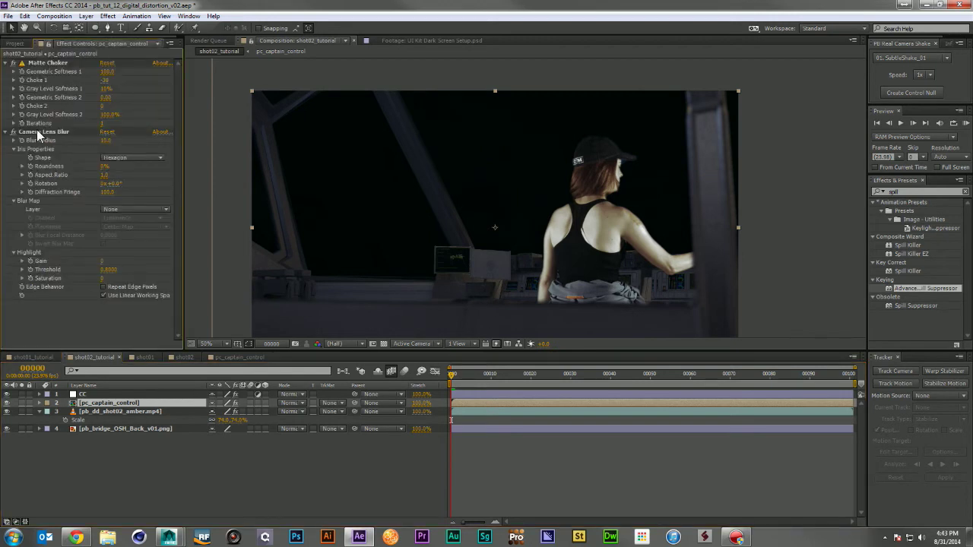
{"action": "left_click", "coordinate": [49, 65]}
{"action": "left_click", "coordinate": [50, 135]}
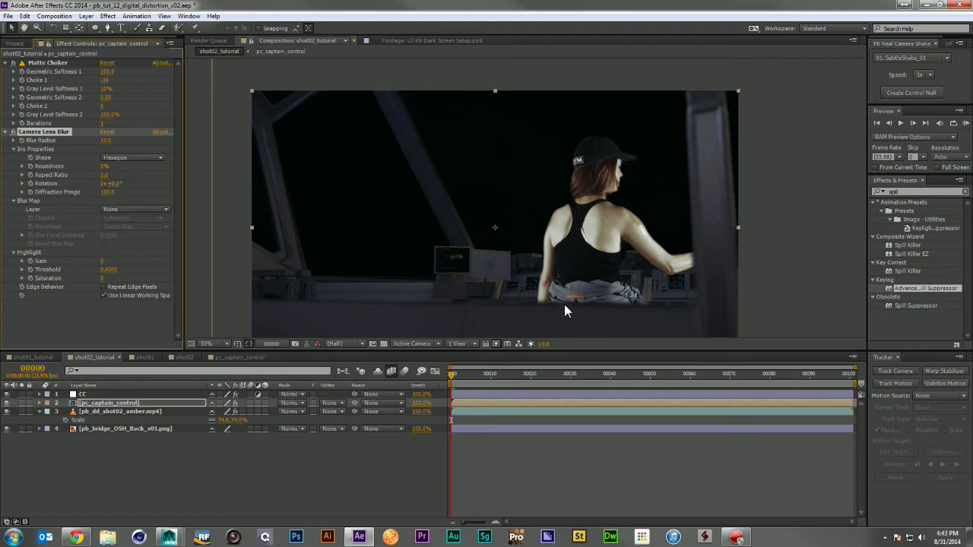
{"action": "left_click", "coordinate": [122, 442]}
{"action": "left_click", "coordinate": [40, 411]}
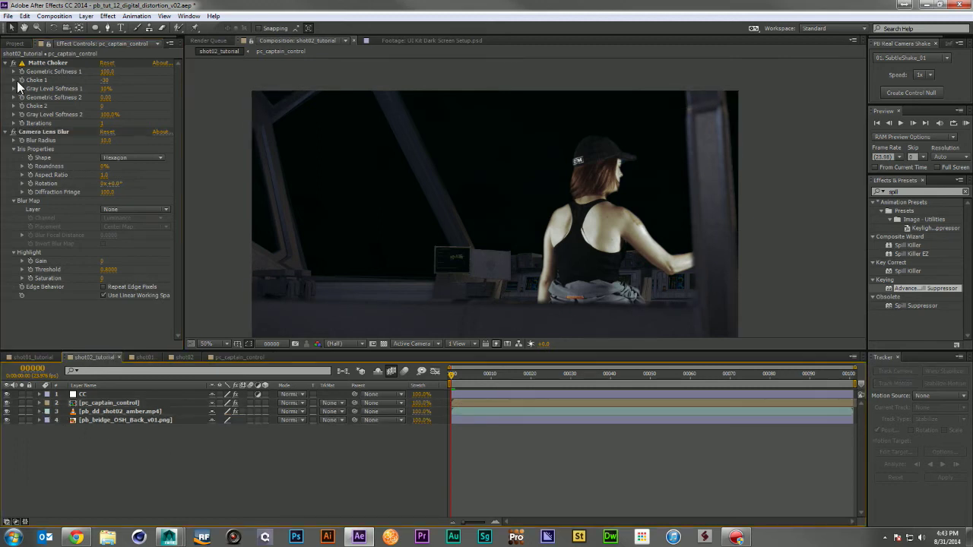
{"action": "left_click", "coordinate": [32, 357]}
{"action": "left_click", "coordinate": [119, 403]}
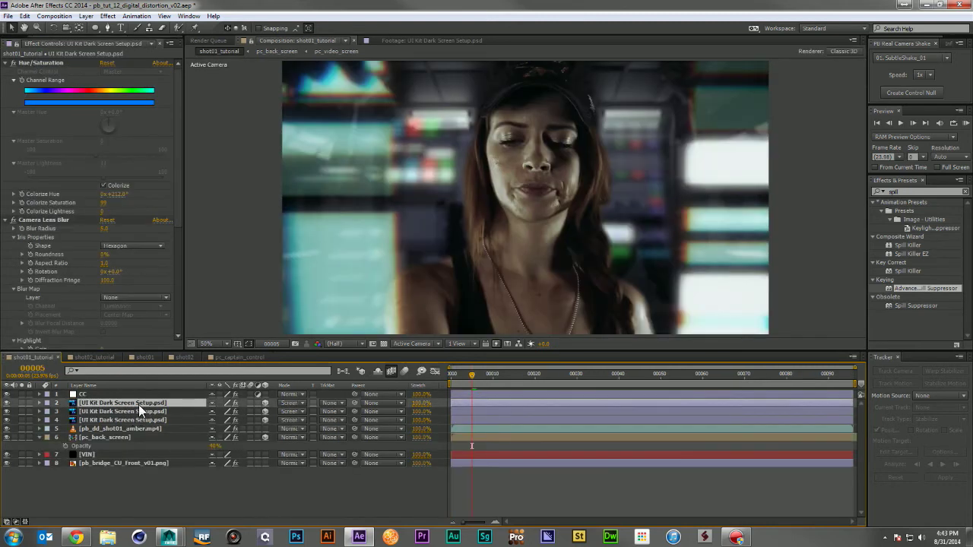
Copy the three UI Kit Dark Screen Setup layers from shot01 and paste them into shot02_tutorial.
{"action": "left_click", "coordinate": [133, 419], "text": "shift"}
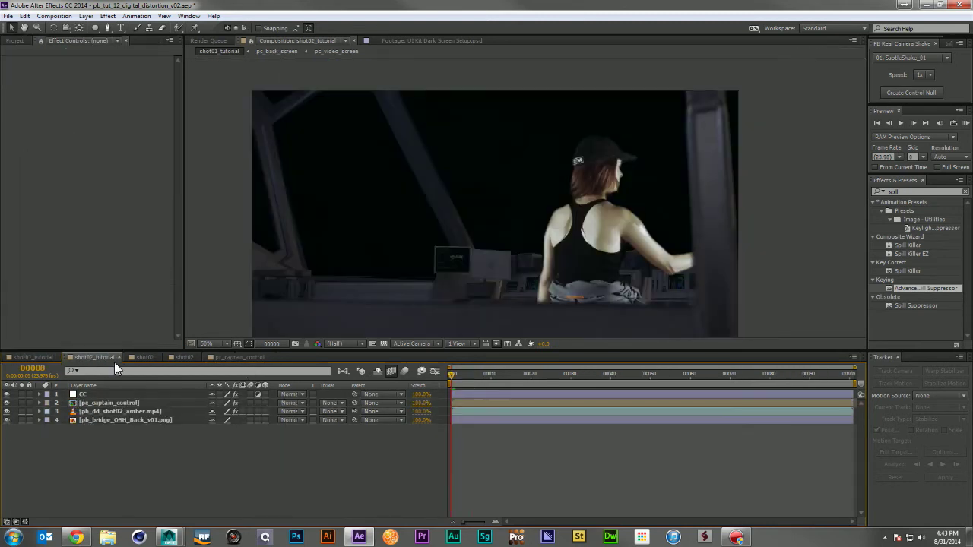
{"action": "left_click", "coordinate": [103, 357]}
{"action": "key", "text": "ctrl+v"}
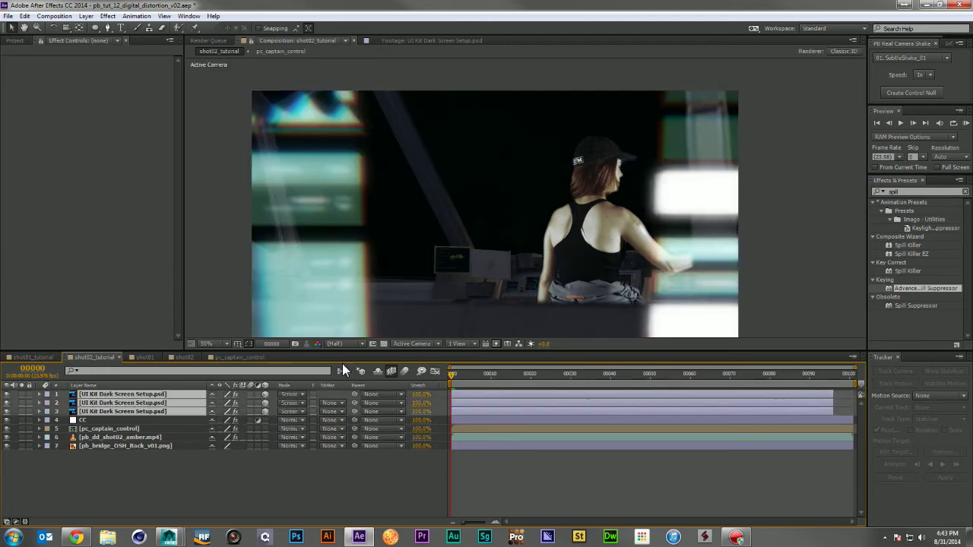
{"action": "right_click", "coordinate": [158, 465]}
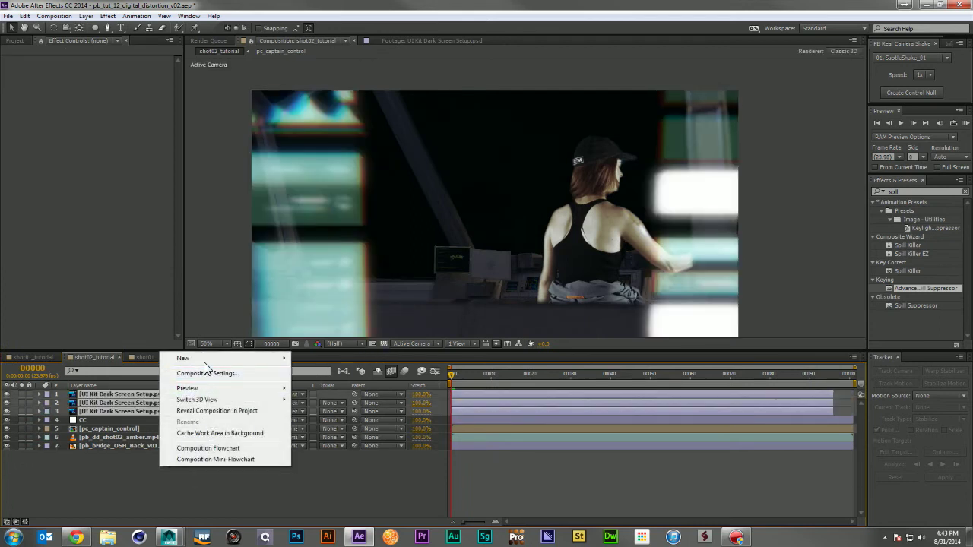
{"action": "mouse_move", "coordinate": [281, 359]}
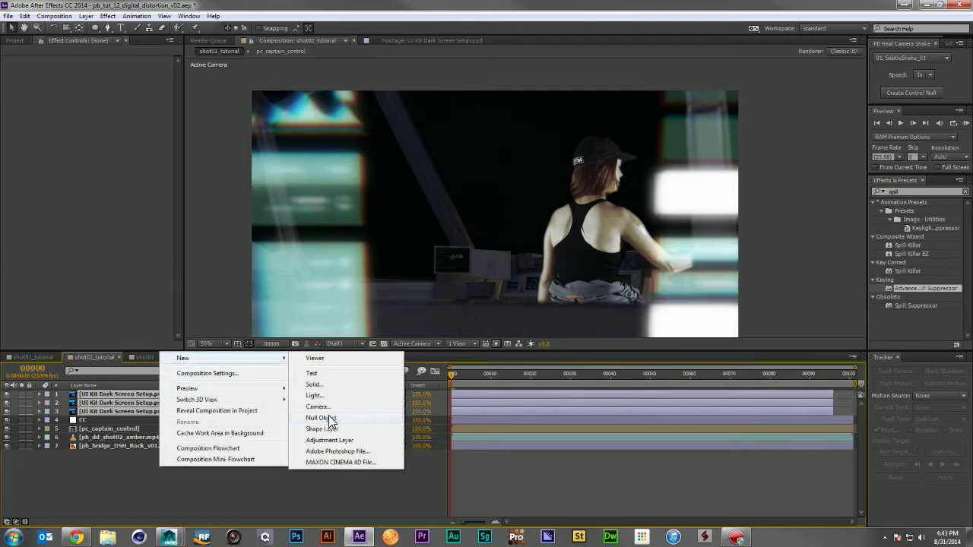
{"action": "left_click", "coordinate": [145, 479]}
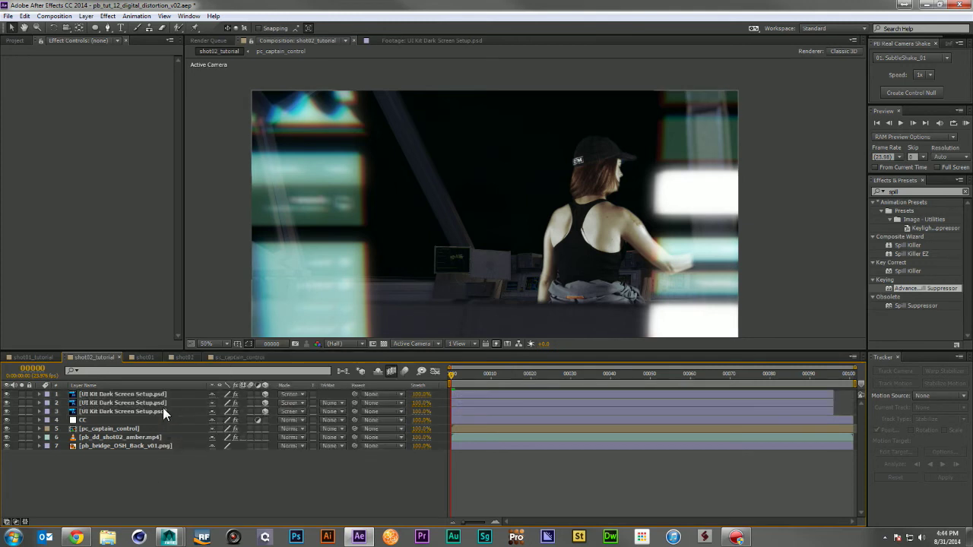
Parent UI Kit screen layers 2 and 3 to layer 1.
{"action": "left_click", "coordinate": [163, 408]}
{"action": "left_click", "coordinate": [166, 411], "text": "shift"}
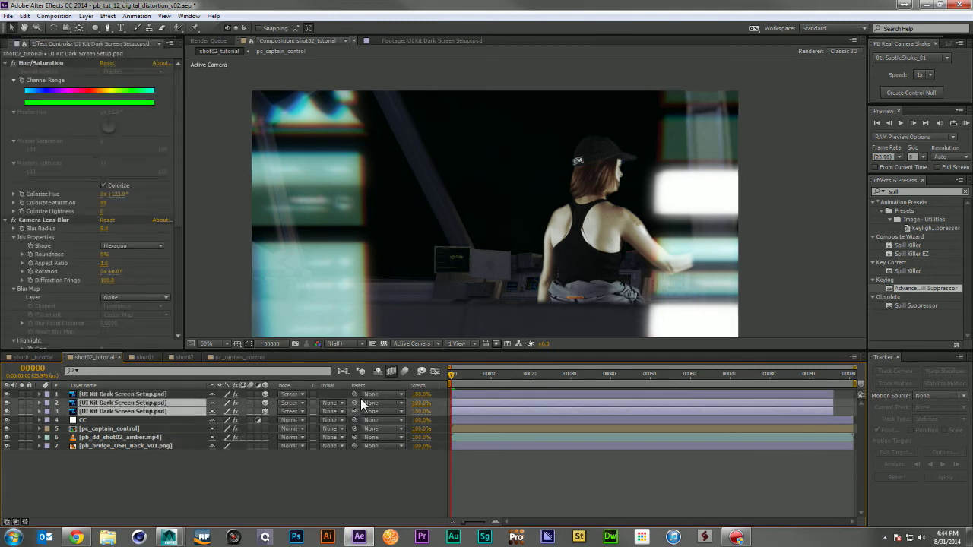
{"action": "left_click_drag", "start_coordinate": [356, 401], "coordinate": [151, 396]}
On the parent screen layer, angle it around Y, zero X Rotation and reset its depth to 0.
{"action": "left_click", "coordinate": [149, 394]}
{"action": "key", "text": "p"}
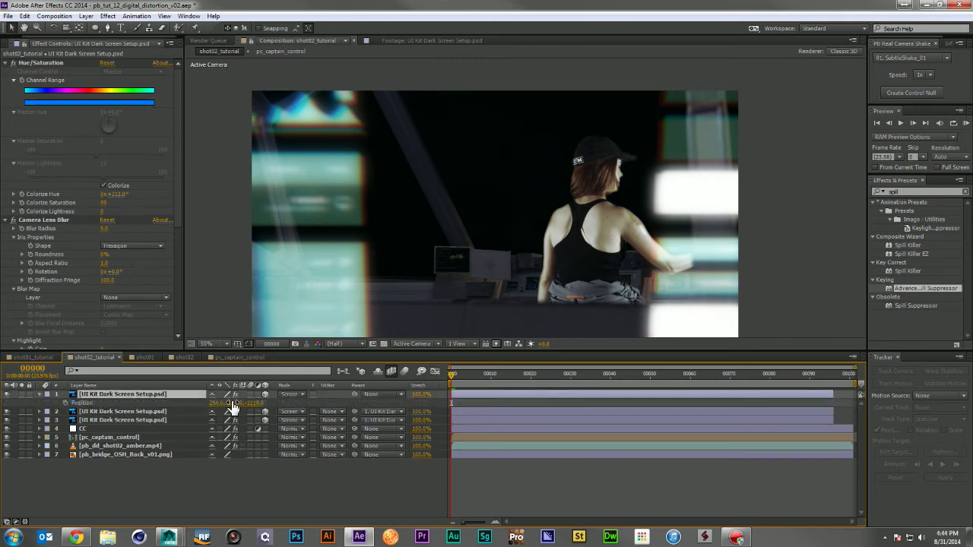
{"action": "key", "text": "shift+r"}
{"action": "left_click_drag", "start_coordinate": [228, 429], "coordinate": [227, 428]}
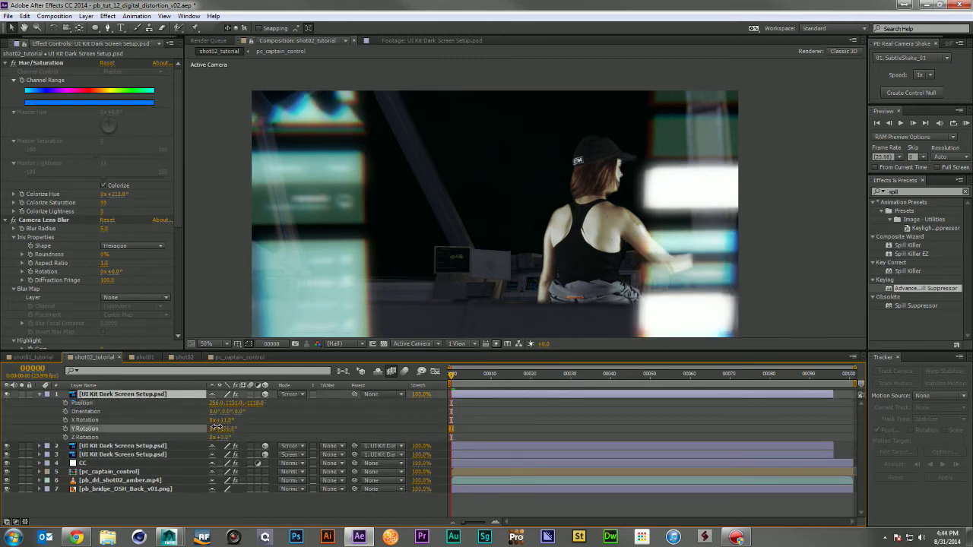
{"action": "left_click", "coordinate": [227, 428]}
{"action": "left_click_drag", "start_coordinate": [222, 419], "coordinate": [214, 420]}
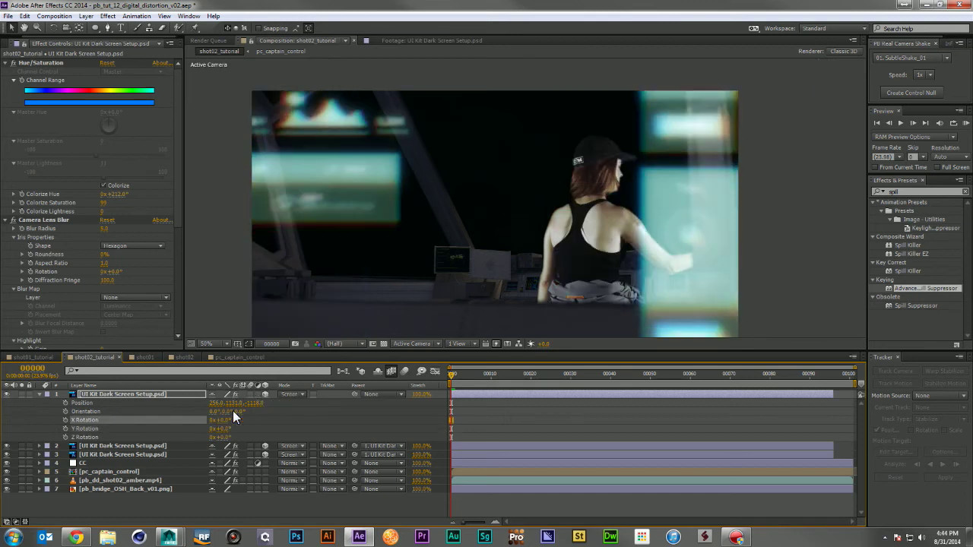
{"action": "left_click", "coordinate": [251, 403]}
{"action": "type", "text": "0"}
{"action": "key", "text": "Return"}
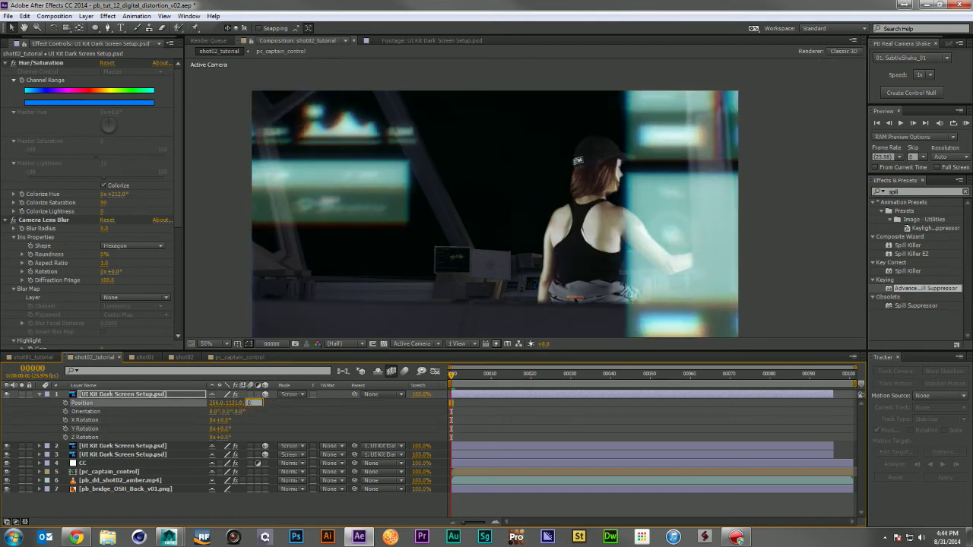
Push the screens back, angle them about 43° on Y, shift up-right, and move the parent beneath the presenter.
{"action": "left_click_drag", "start_coordinate": [252, 401], "coordinate": [416, 426]}
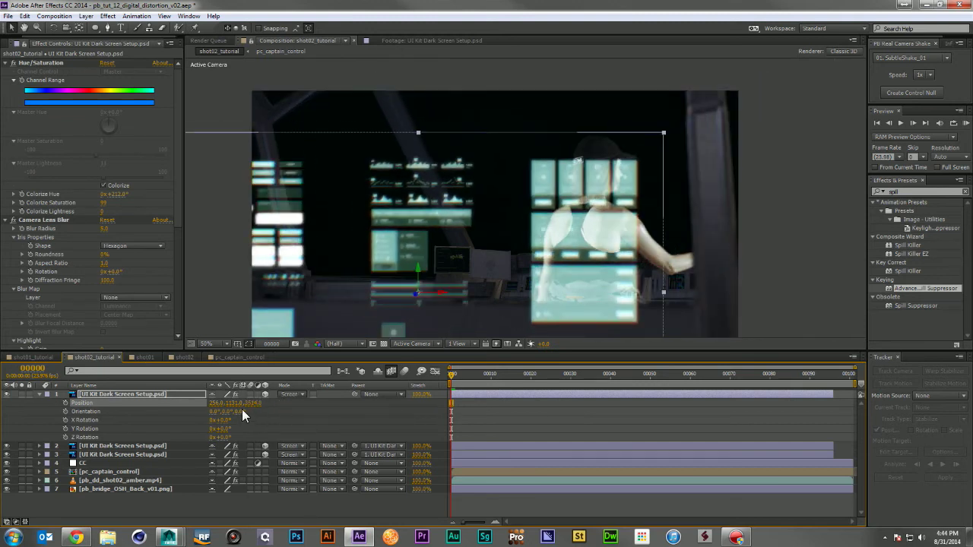
{"action": "mouse_move", "coordinate": [228, 432]}
{"action": "left_mouse_down"}
{"action": "mouse_move", "coordinate": [242, 431]}
{"action": "mouse_move", "coordinate": [218, 420]}
{"action": "mouse_move", "coordinate": [227, 439]}
{"action": "left_mouse_up"}
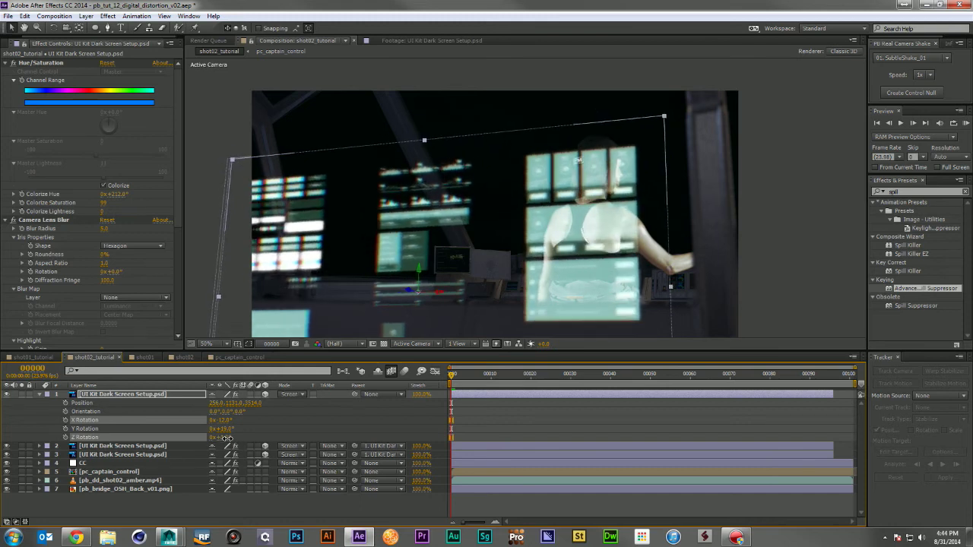
{"action": "left_click_drag", "start_coordinate": [254, 404], "coordinate": [323, 400]}
{"action": "left_click_drag", "start_coordinate": [470, 281], "coordinate": [584, 206]}
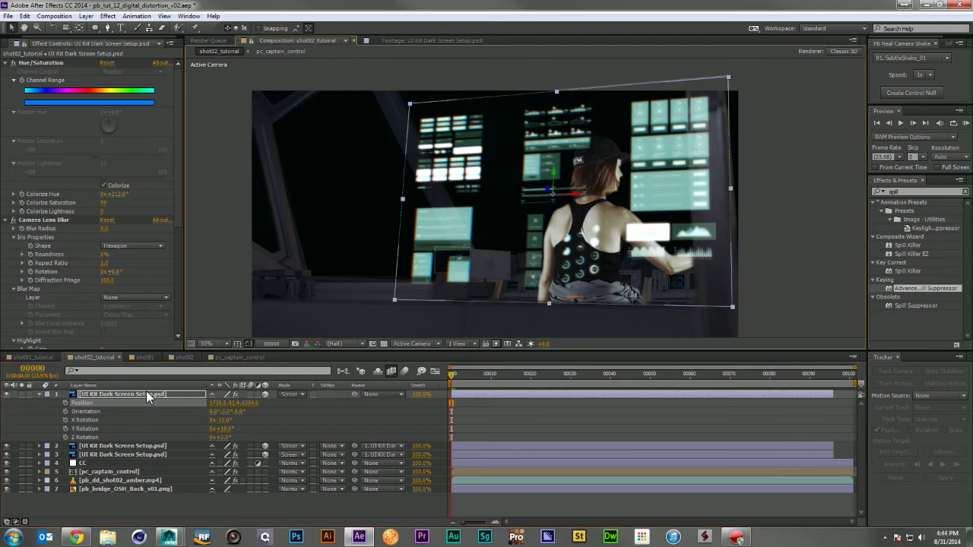
{"action": "left_click_drag", "start_coordinate": [144, 472], "coordinate": [145, 479]}
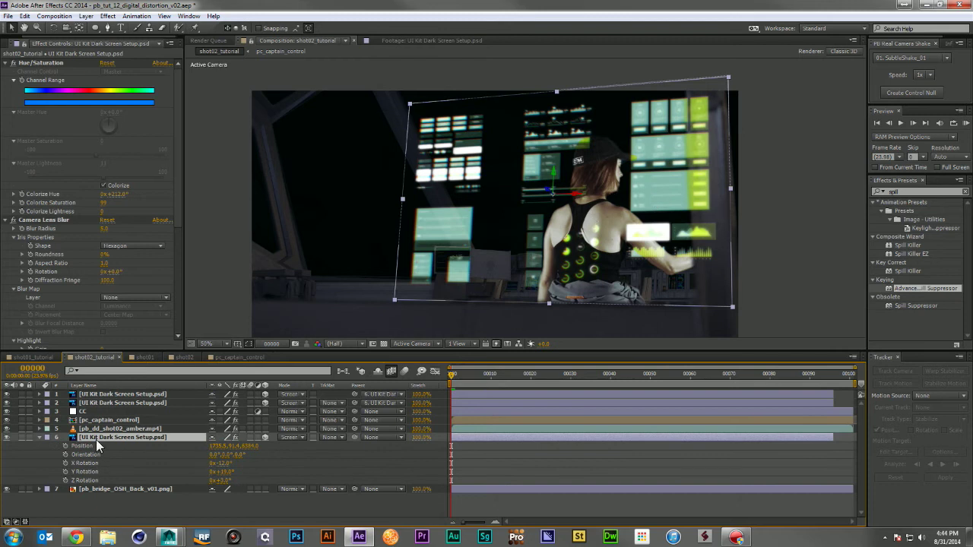
Move the two child UI Kit screen layers below the presenter footage.
{"action": "left_click", "coordinate": [39, 437]}
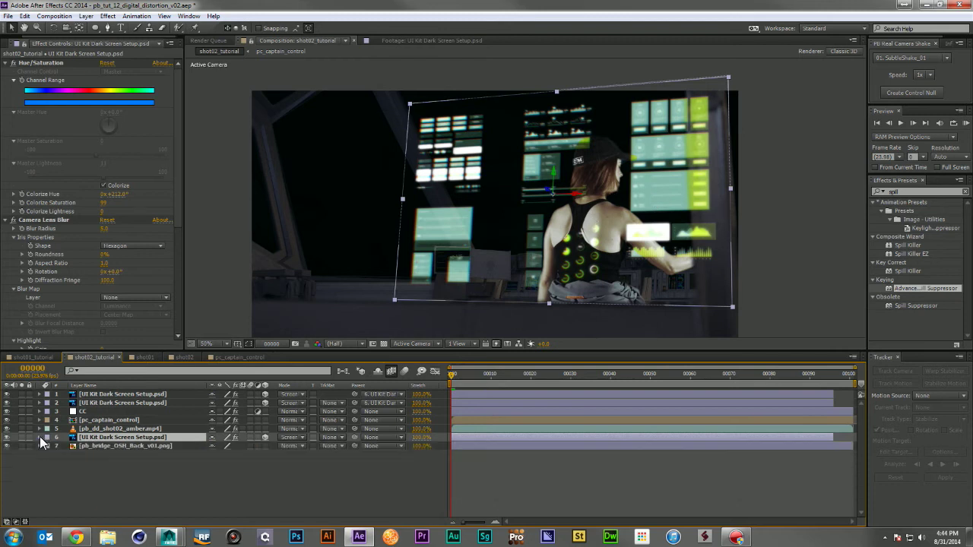
{"action": "left_click", "coordinate": [124, 395]}
{"action": "left_click", "coordinate": [126, 402], "text": "shift"}
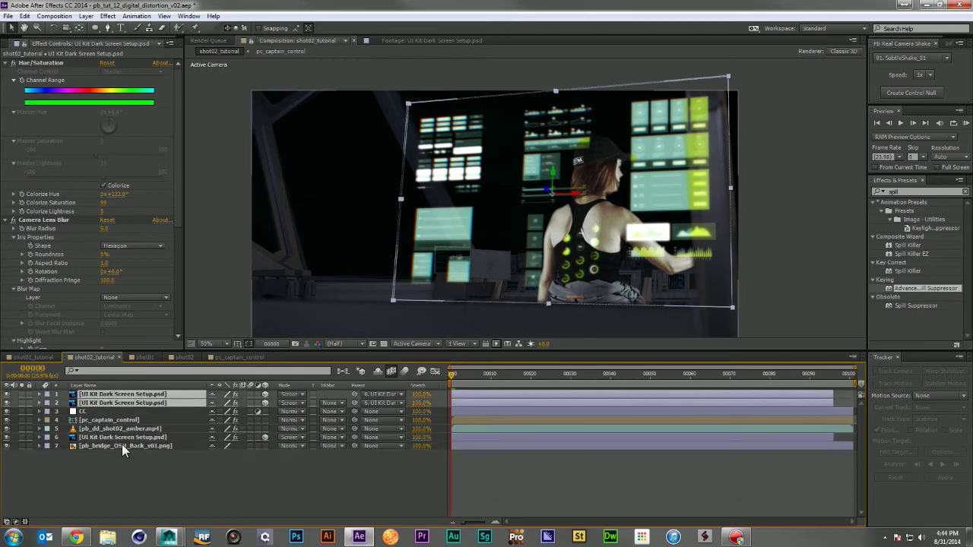
{"action": "left_click_drag", "start_coordinate": [122, 444], "coordinate": [122, 444]}
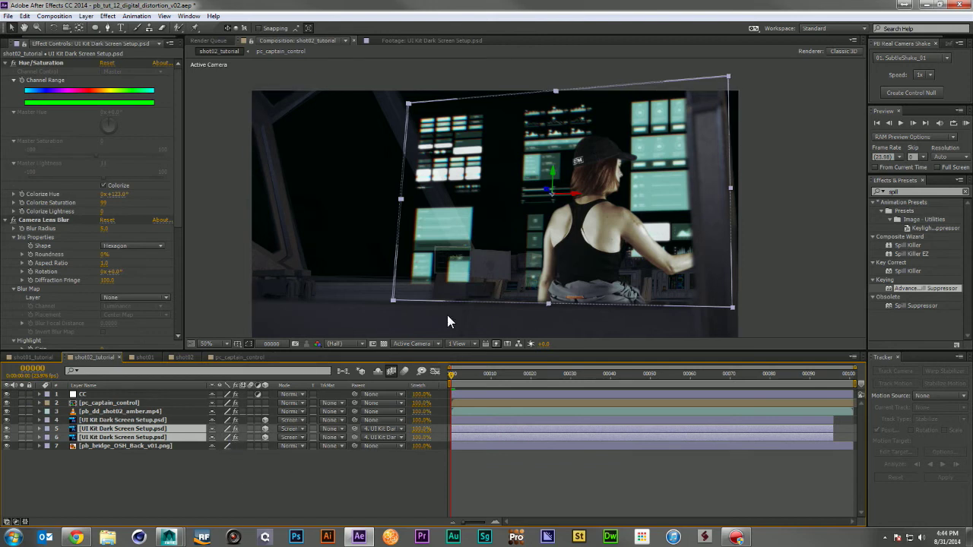
Shift the parent screen layer right to Position X 1895.5 and nudge it slightly lower.
{"action": "left_click", "coordinate": [171, 420]}
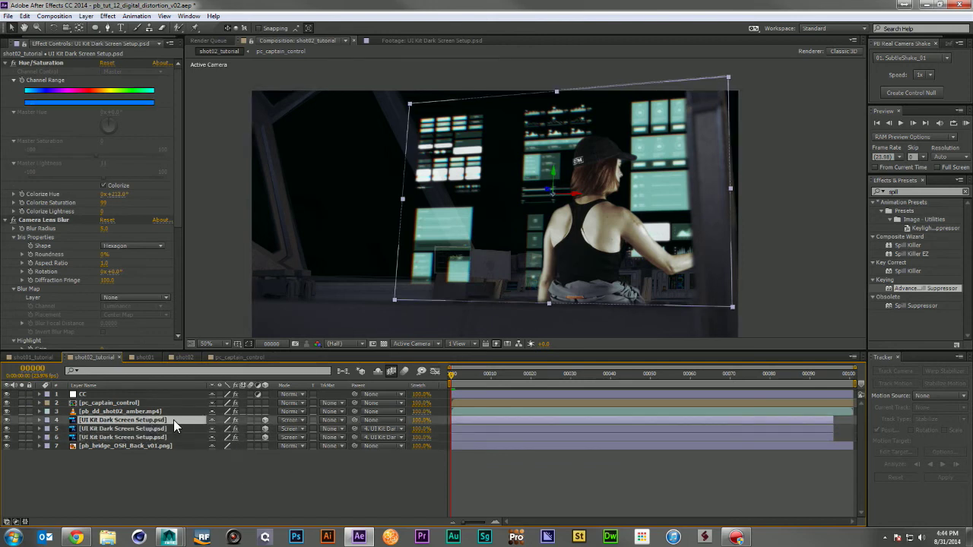
{"action": "key", "text": "p"}
{"action": "left_click_drag", "start_coordinate": [219, 429], "coordinate": [384, 455]}
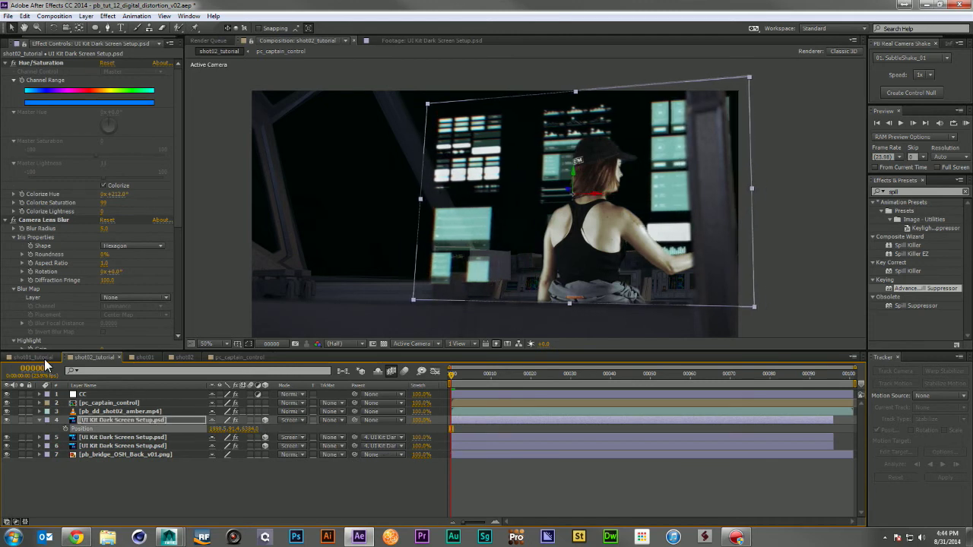
{"action": "left_click", "coordinate": [43, 357]}
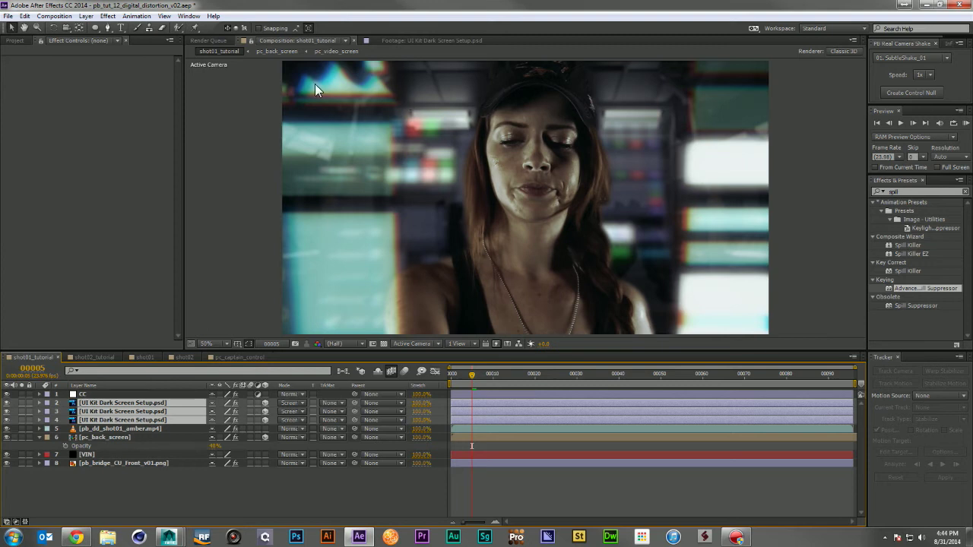
{"action": "left_click", "coordinate": [94, 357]}
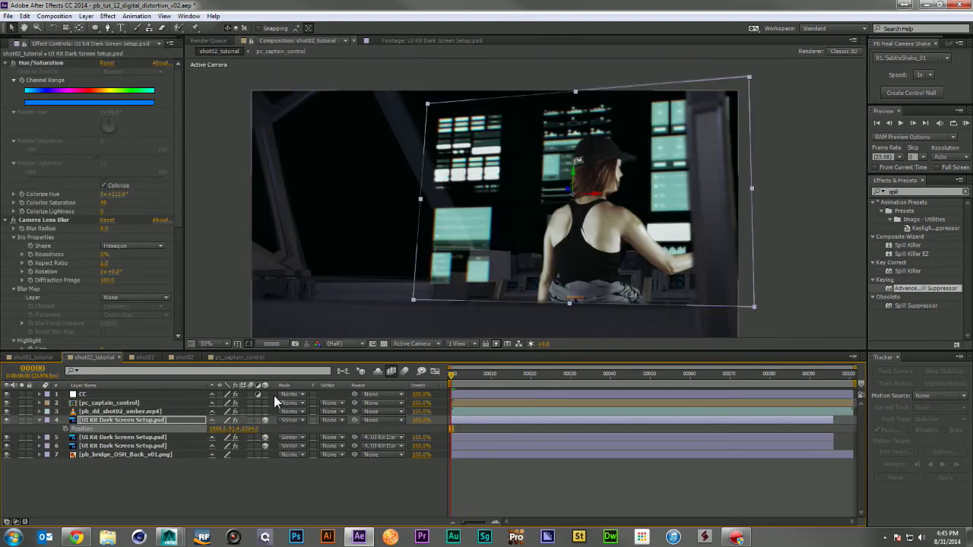
{"action": "left_click_drag", "start_coordinate": [243, 429], "coordinate": [289, 429]}
Collapse the parent layer's Position, reselect the layer, and focus the Effects & Presets search field.
{"action": "left_click", "coordinate": [39, 420]}
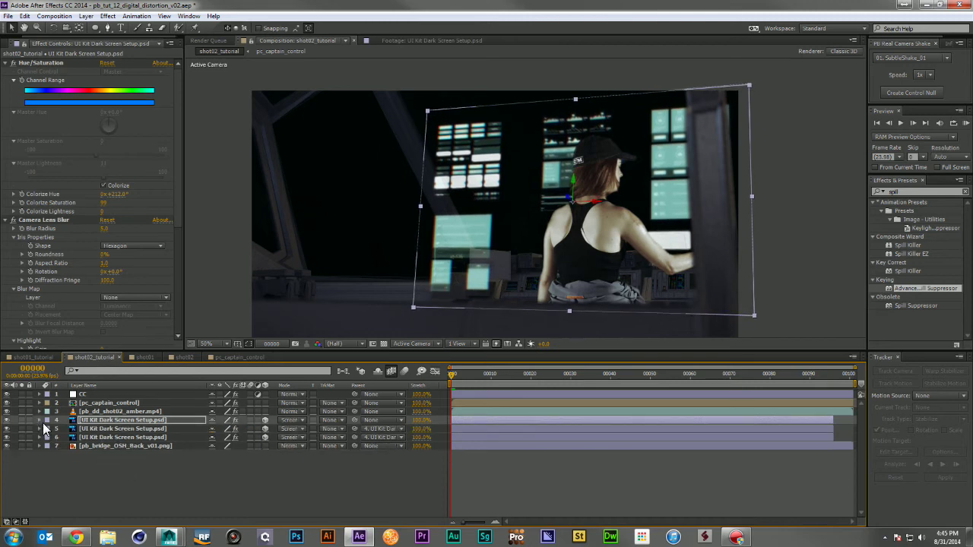
{"action": "left_click", "coordinate": [148, 463]}
{"action": "left_click", "coordinate": [149, 419]}
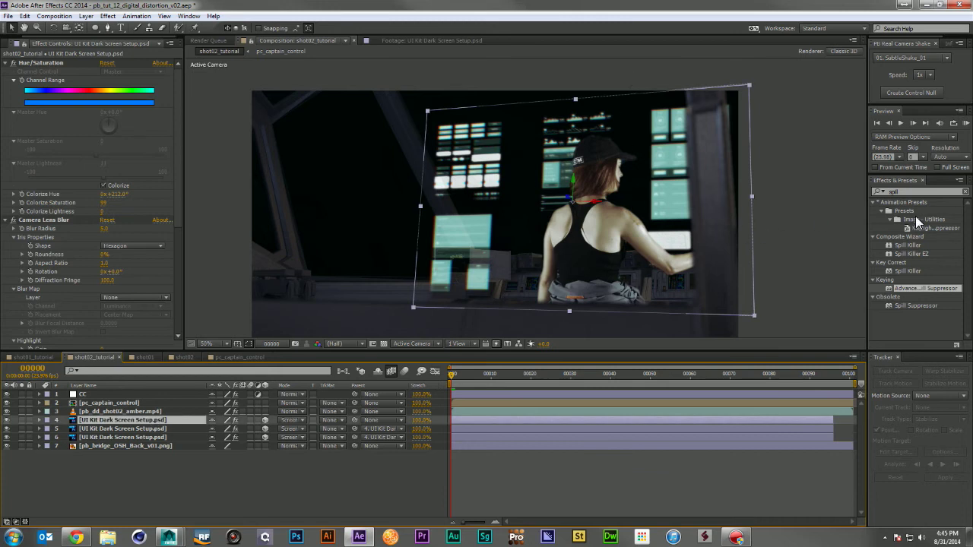
{"action": "left_click", "coordinate": [908, 193]}
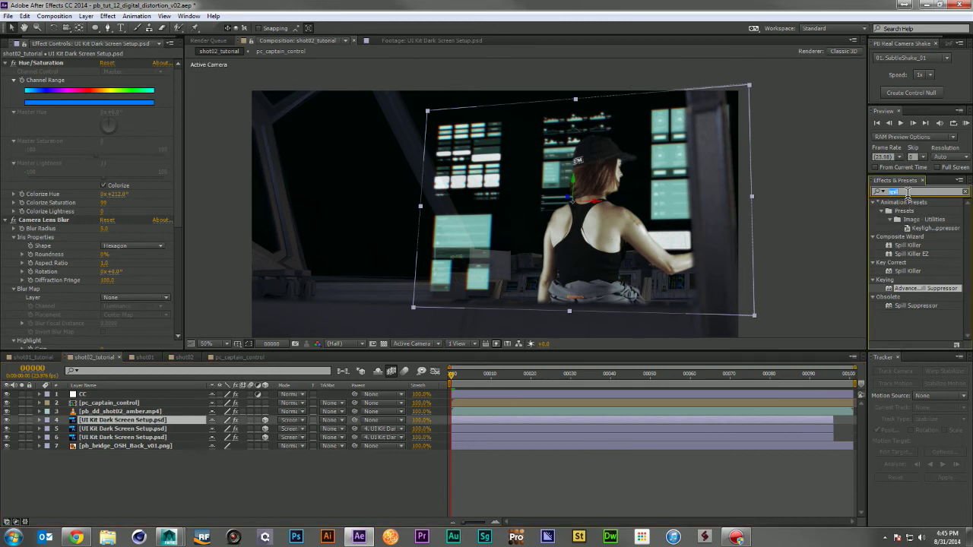
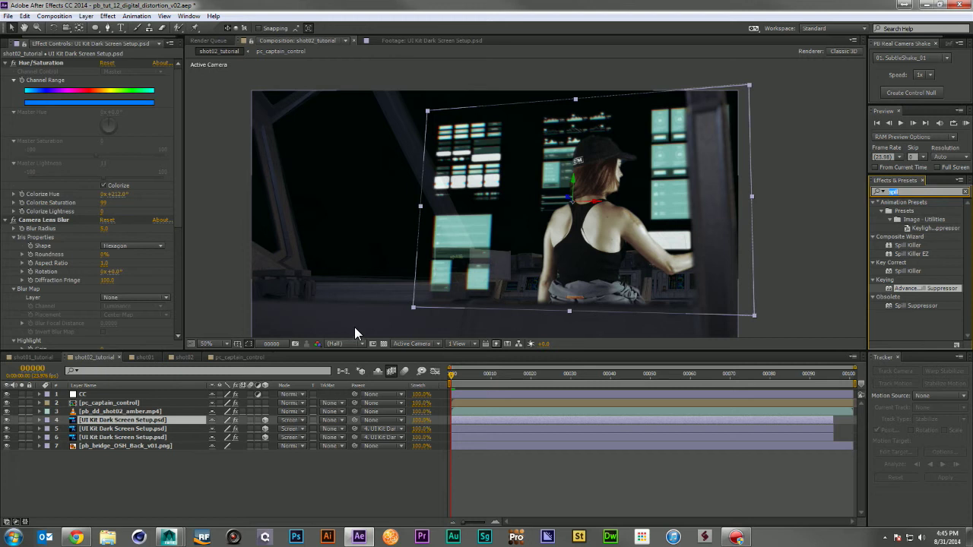
Offset the Position of the UI Kit screen copies on layers 5 and 6 to widen the colour split.
{"action": "left_click", "coordinate": [149, 429]}
{"action": "left_click", "coordinate": [152, 437], "text": "shift"}
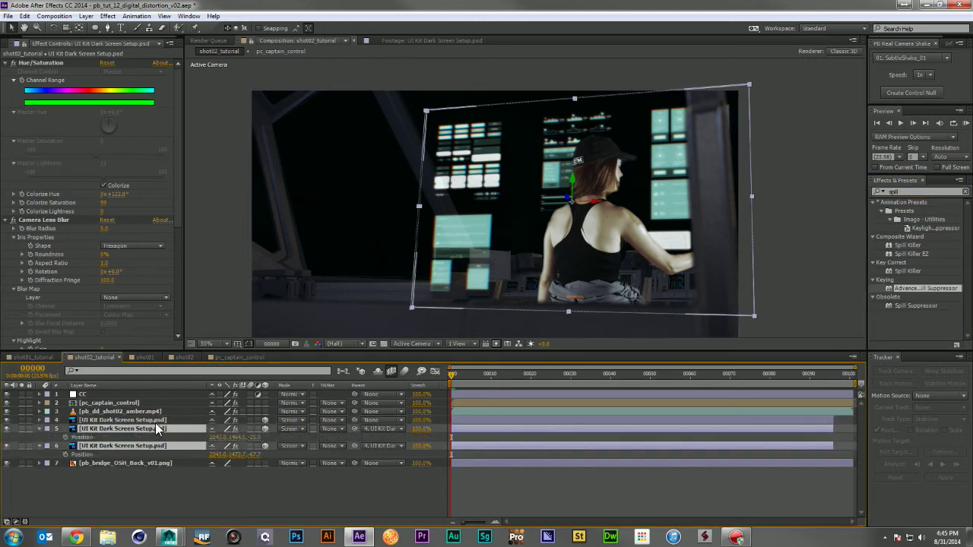
{"action": "key", "text": "p"}
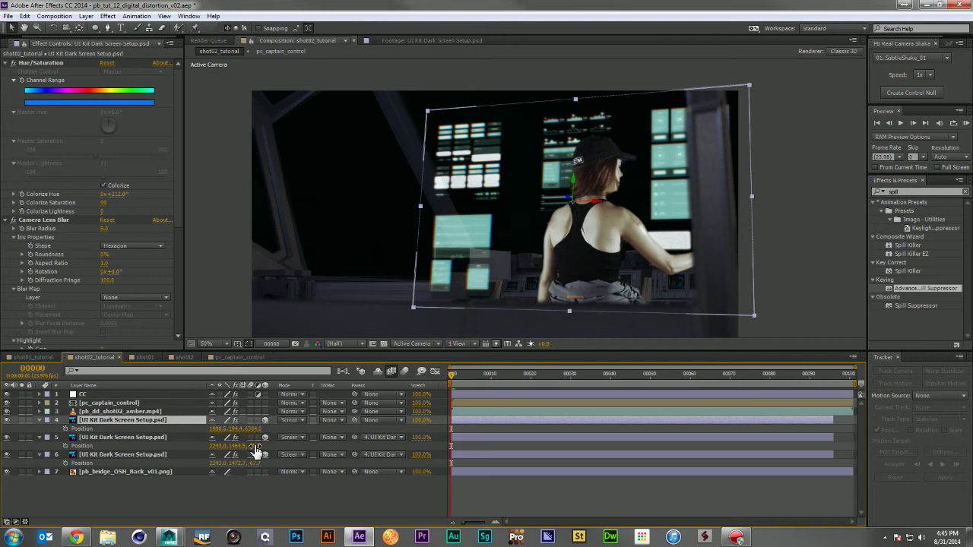
{"action": "left_click", "coordinate": [259, 446]}
{"action": "left_click_drag", "start_coordinate": [258, 446], "coordinate": [343, 462]}
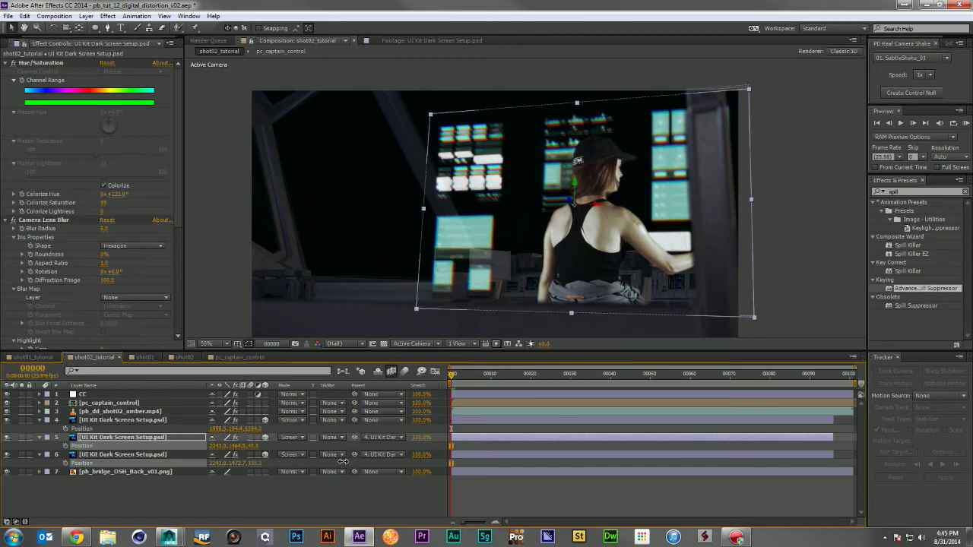
{"action": "left_click_drag", "start_coordinate": [344, 462], "coordinate": [343, 461]}
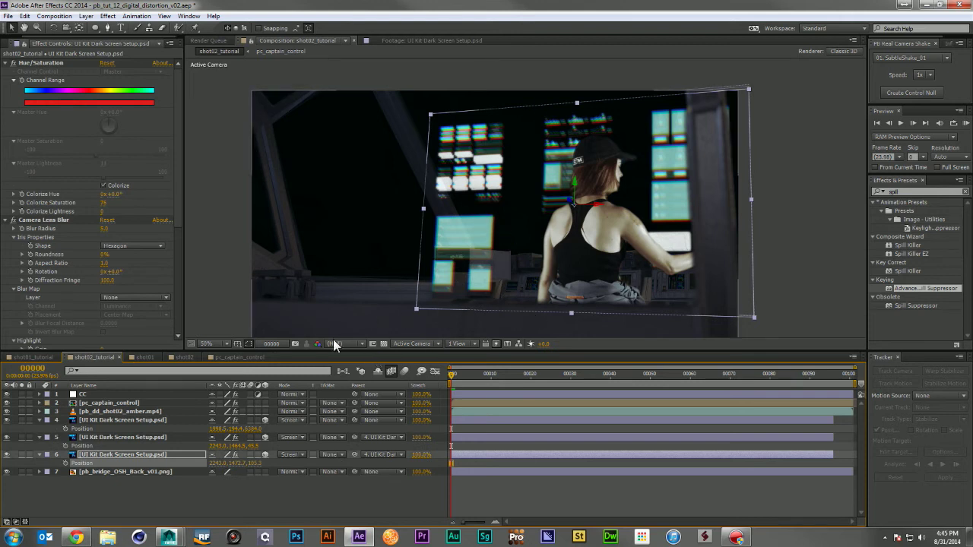
Collapse the revealed Position properties and clear the layer selection.
{"action": "left_click", "coordinate": [140, 481]}
{"action": "key", "text": "ctrl+a"}
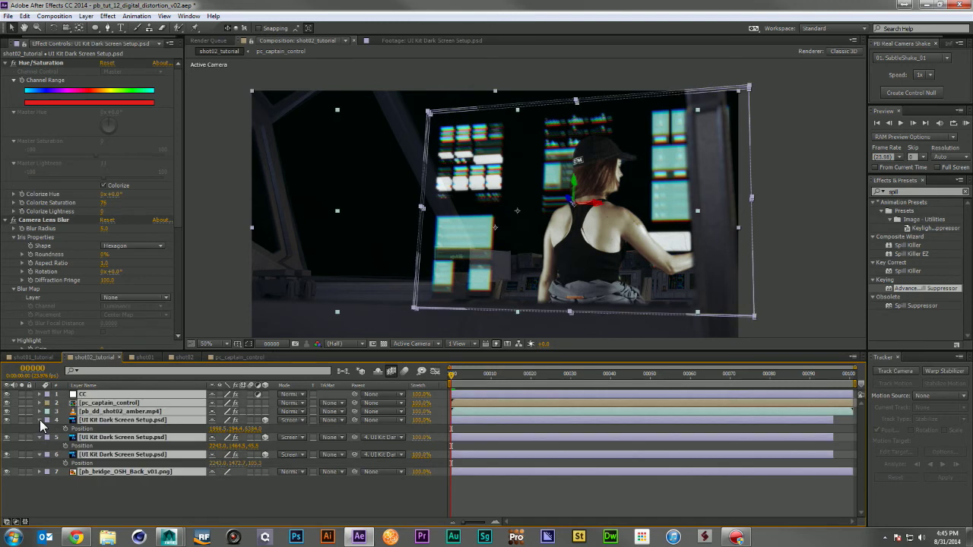
{"action": "left_click", "coordinate": [40, 420]}
{"action": "left_click", "coordinate": [208, 479]}
{"action": "left_click", "coordinate": [828, 420]}
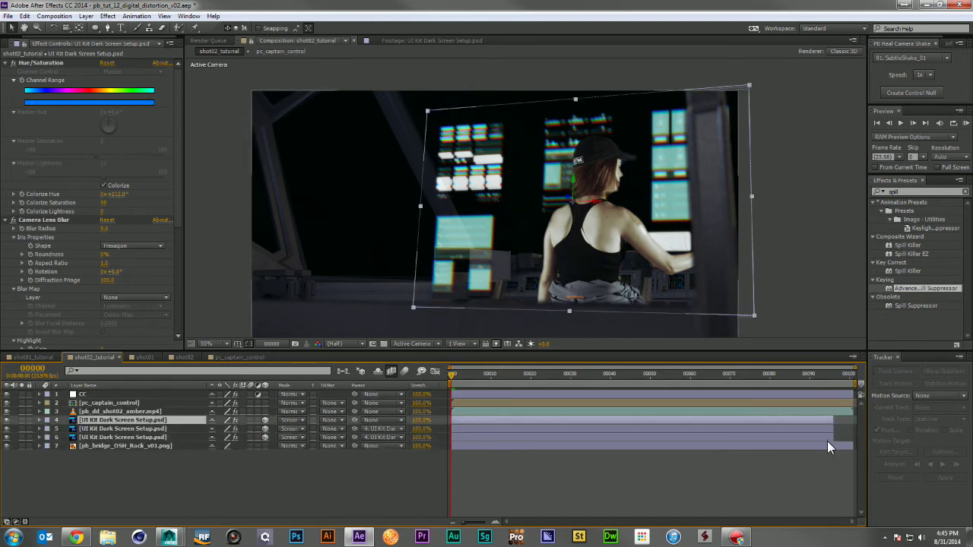
{"action": "left_click", "coordinate": [827, 438], "text": "shift"}
{"action": "left_click", "coordinate": [355, 461]}
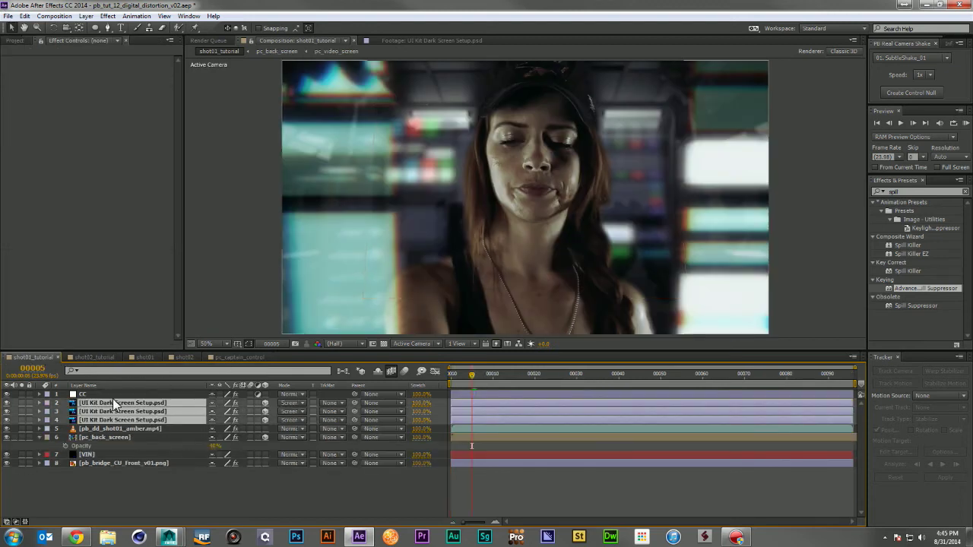
Turn off Camera Lens Blur and Glow on pc_back_screen in shot02_tutorial.
{"action": "left_click", "coordinate": [109, 439]}
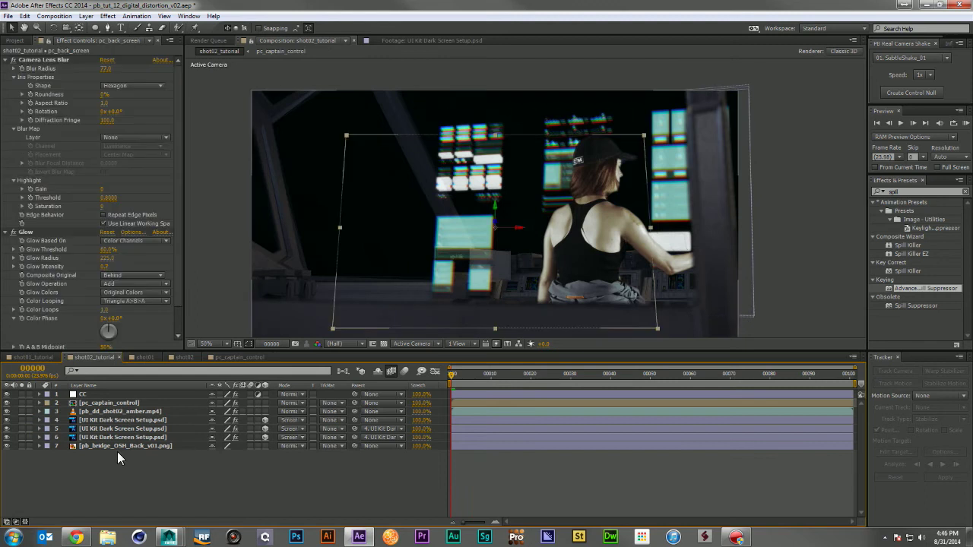
{"action": "left_click", "coordinate": [104, 394]}
{"action": "left_click", "coordinate": [13, 59]}
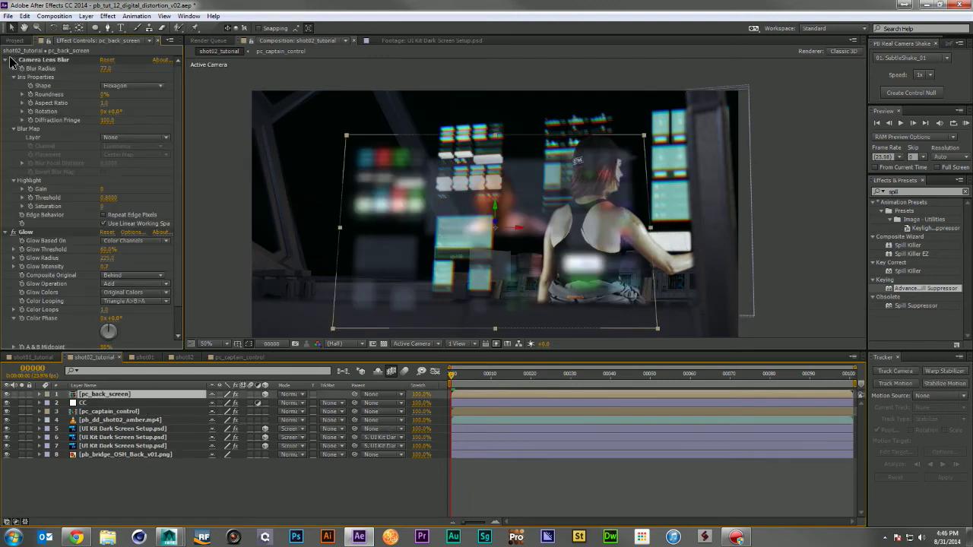
{"action": "left_click", "coordinate": [12, 232]}
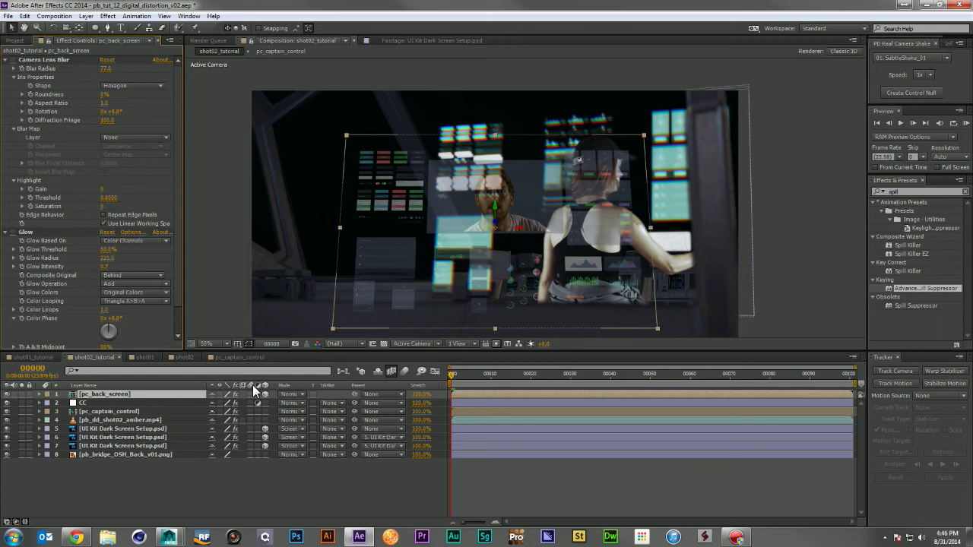
Set pc_back_screen's Y Rotation to 180° to mirror the screen.
{"action": "key", "text": "r"}
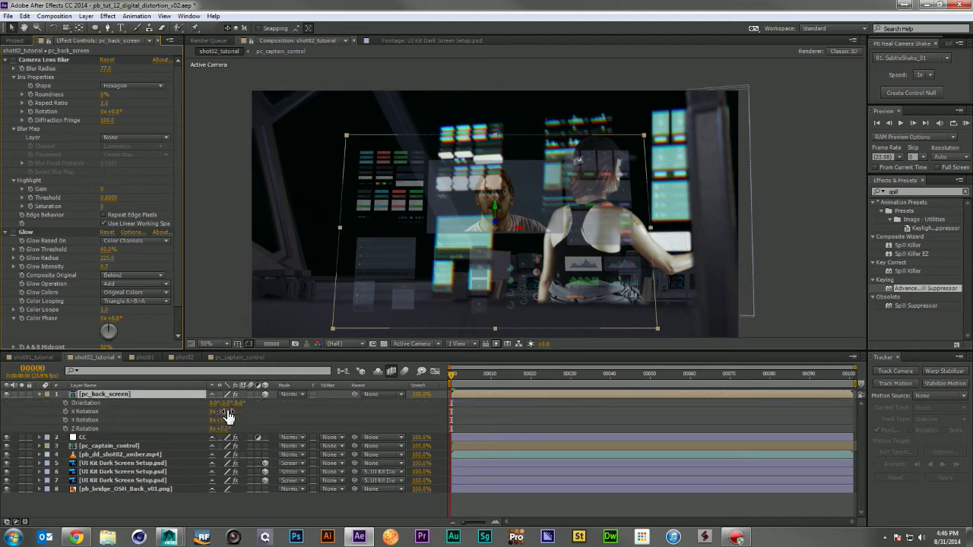
{"action": "left_click_drag", "start_coordinate": [227, 415], "coordinate": [228, 423]}
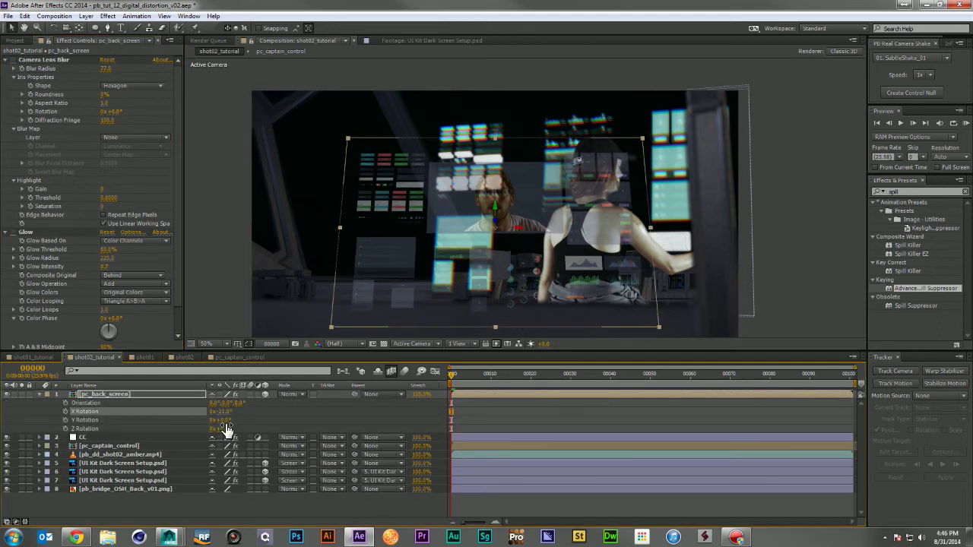
{"action": "key", "text": "ctrl+z"}
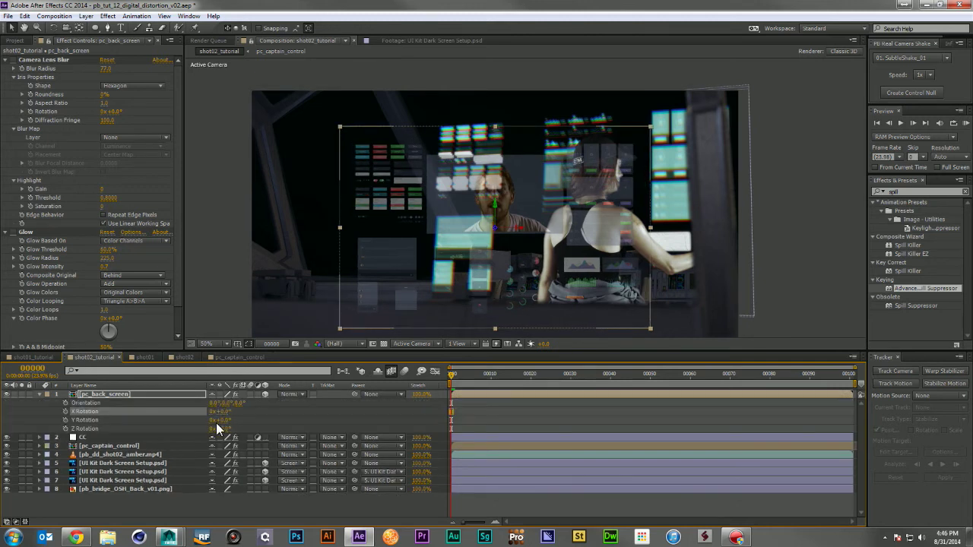
{"action": "left_click", "coordinate": [223, 420]}
{"action": "type", "text": "180"}
{"action": "key", "text": "Return"}
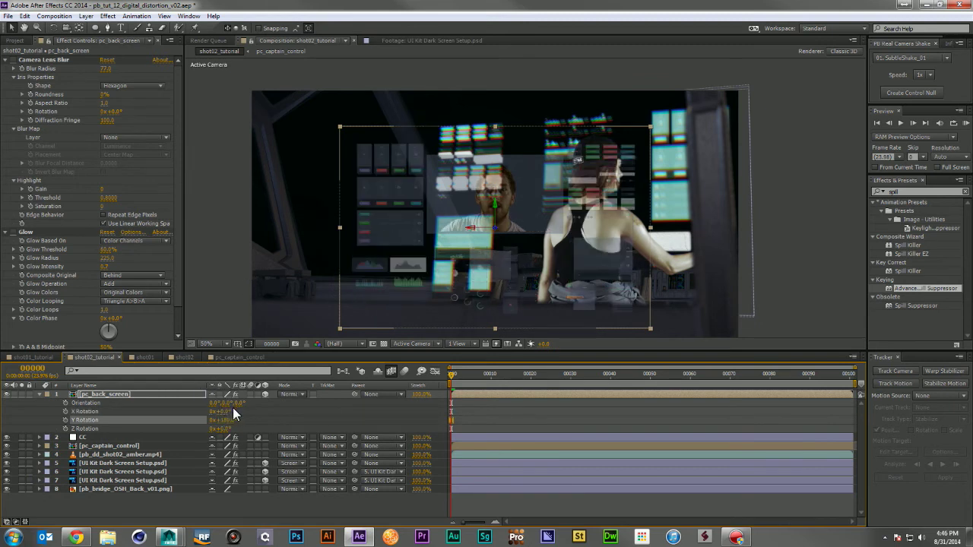
Bring pc_back_screen closer on Z and move it up-left so it appears larger.
{"action": "key", "text": "p"}
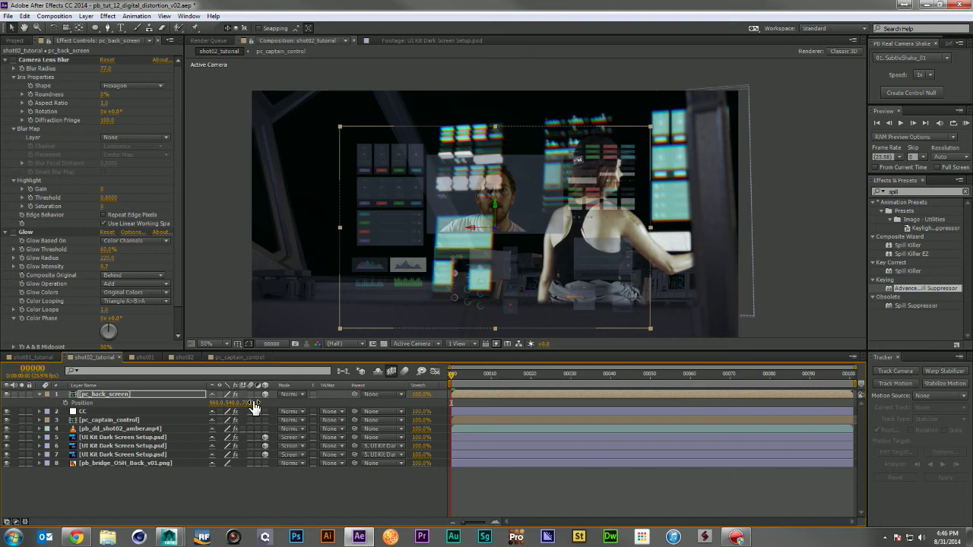
{"action": "left_click_drag", "start_coordinate": [249, 402], "coordinate": [119, 411]}
{"action": "left_click_drag", "start_coordinate": [539, 287], "coordinate": [464, 243]}
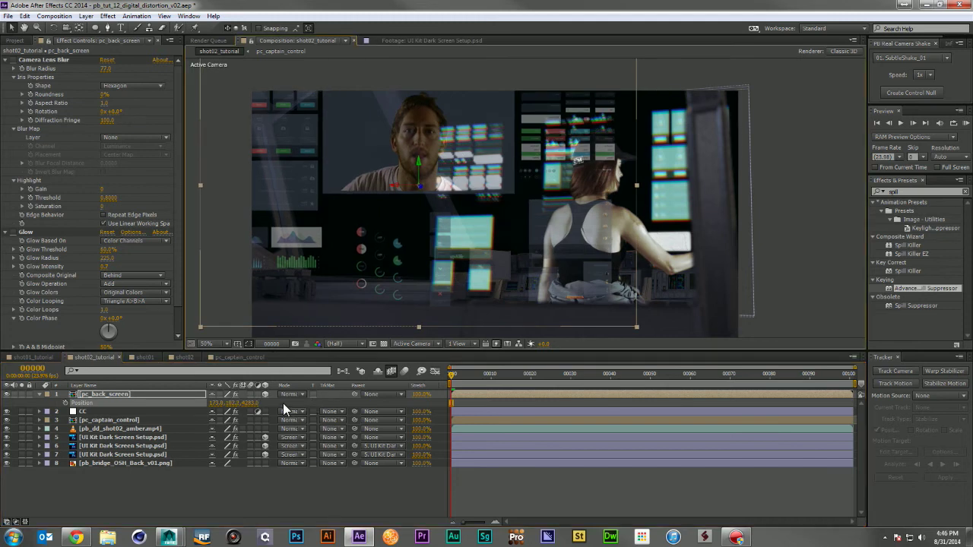
Tilt pc_back_screen about 10° on X, set Z Rotation to 2.5°, and shift it further left.
{"action": "key", "text": "shift+r"}
{"action": "left_click_drag", "start_coordinate": [227, 422], "coordinate": [232, 418]}
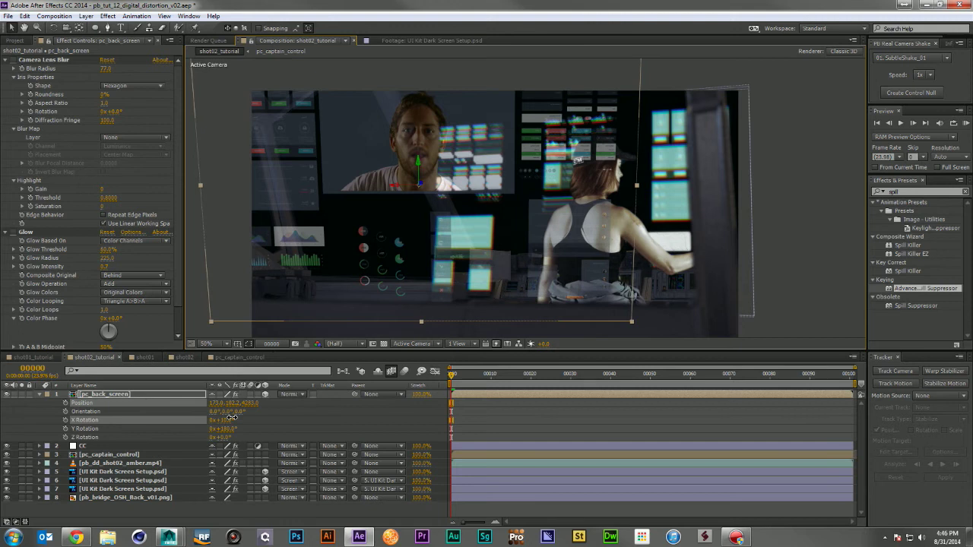
{"action": "mouse_move", "coordinate": [230, 437]}
{"action": "left_mouse_down"}
{"action": "mouse_move", "coordinate": [239, 429]}
{"action": "mouse_move", "coordinate": [228, 438]}
{"action": "left_mouse_up"}
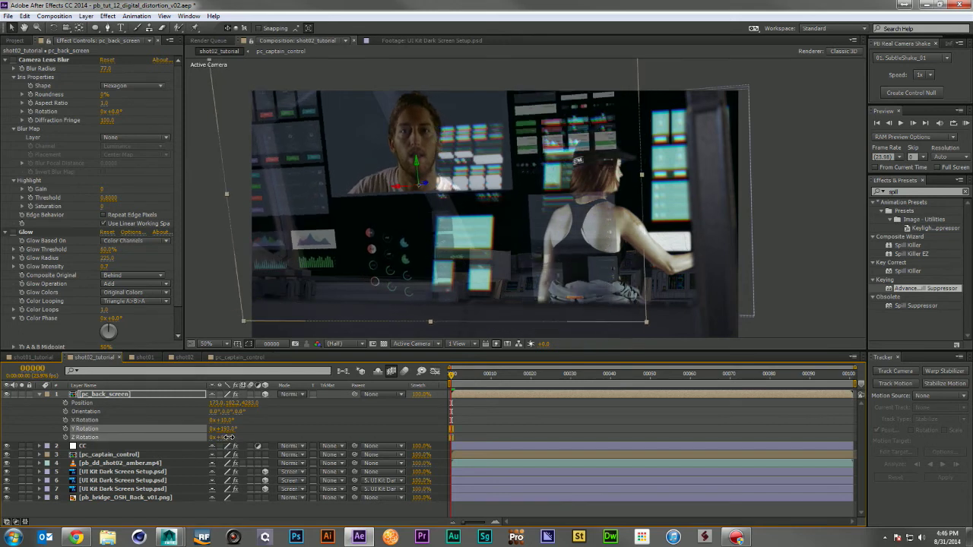
{"action": "left_click_drag", "start_coordinate": [421, 264], "coordinate": [378, 239]}
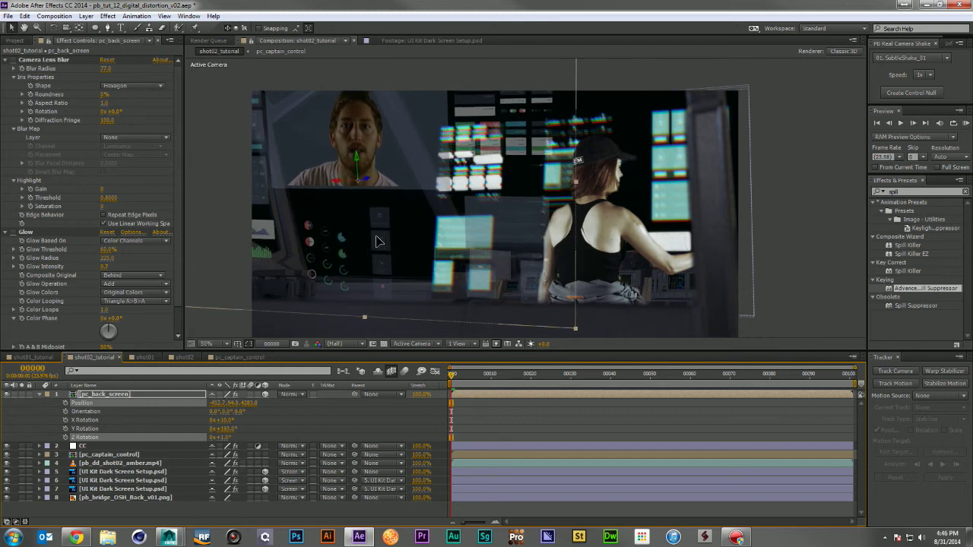
{"action": "left_click_drag", "start_coordinate": [226, 438], "coordinate": [226, 437]}
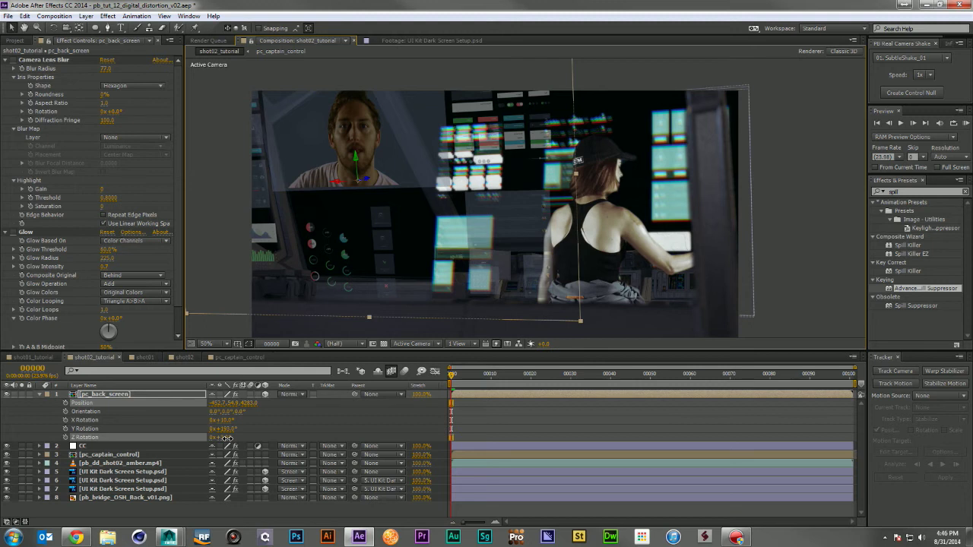
{"action": "left_click", "coordinate": [295, 424]}
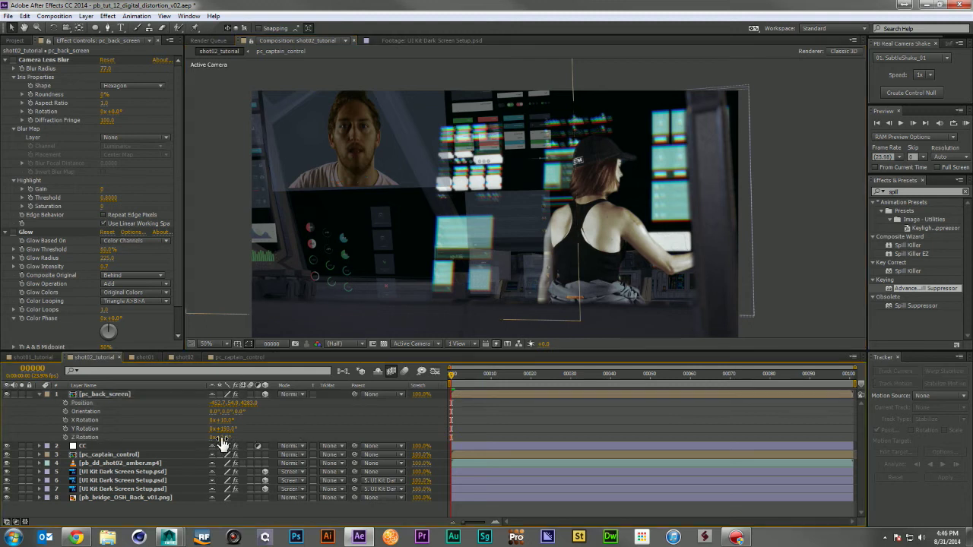
{"action": "left_click", "coordinate": [219, 437]}
{"action": "type", "text": "2.5"}
{"action": "key", "text": "Return"}
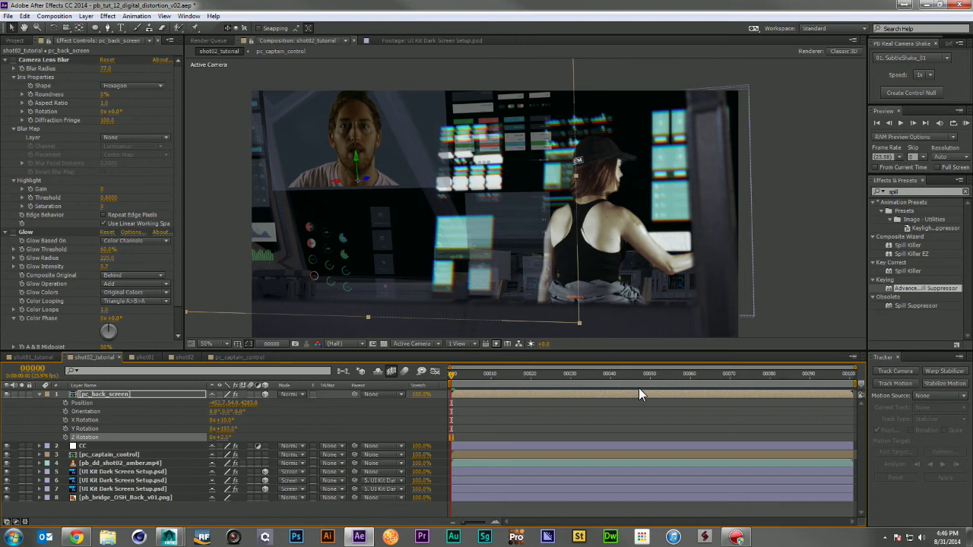
{"action": "left_click", "coordinate": [850, 373]}
Review the shot and fine-tune pc_back_screen's position, settling it in the upper left.
{"action": "left_click", "coordinate": [789, 384]}
{"action": "left_click_drag", "start_coordinate": [728, 387], "coordinate": [379, 400]}
{"action": "left_click_drag", "start_coordinate": [433, 277], "coordinate": [451, 276]}
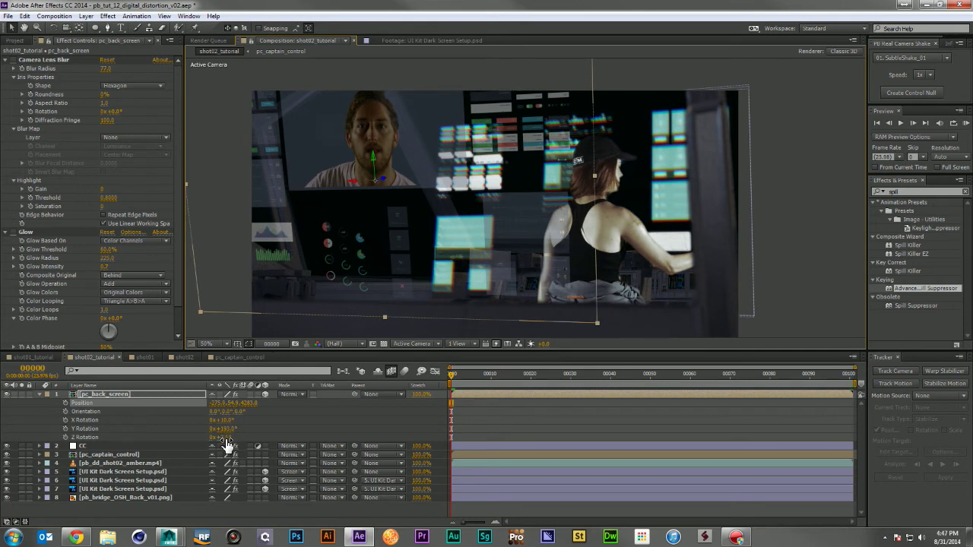
{"action": "key", "text": "t"}
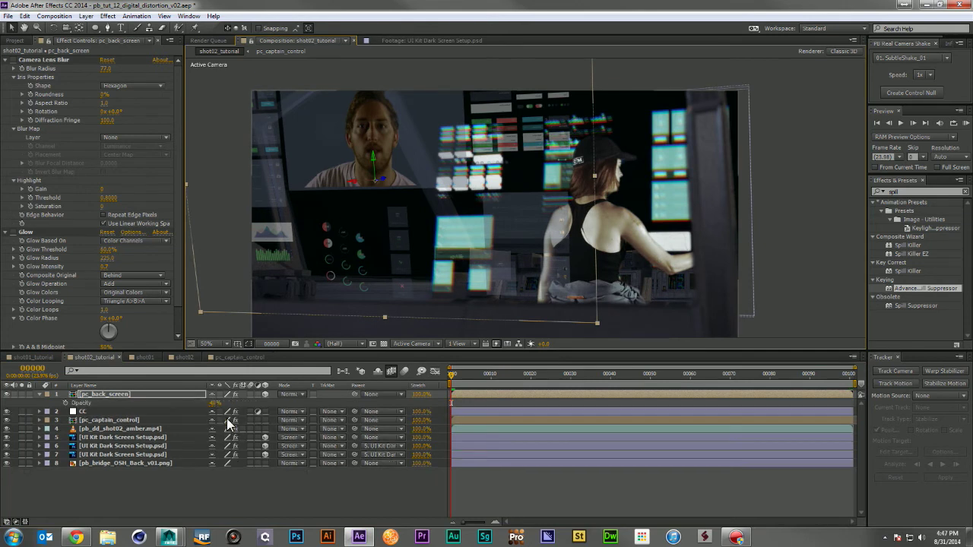
{"action": "key", "text": "shift+s"}
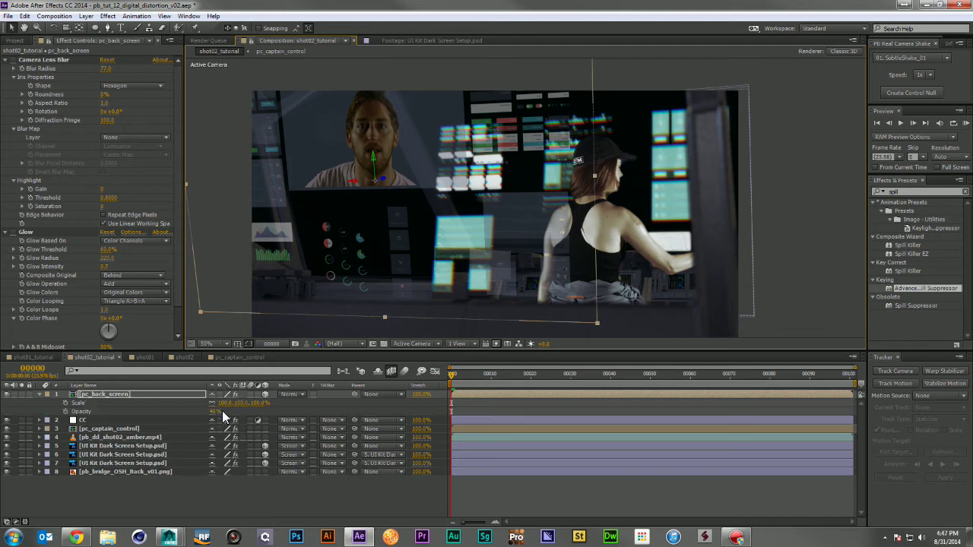
{"action": "key", "text": "p"}
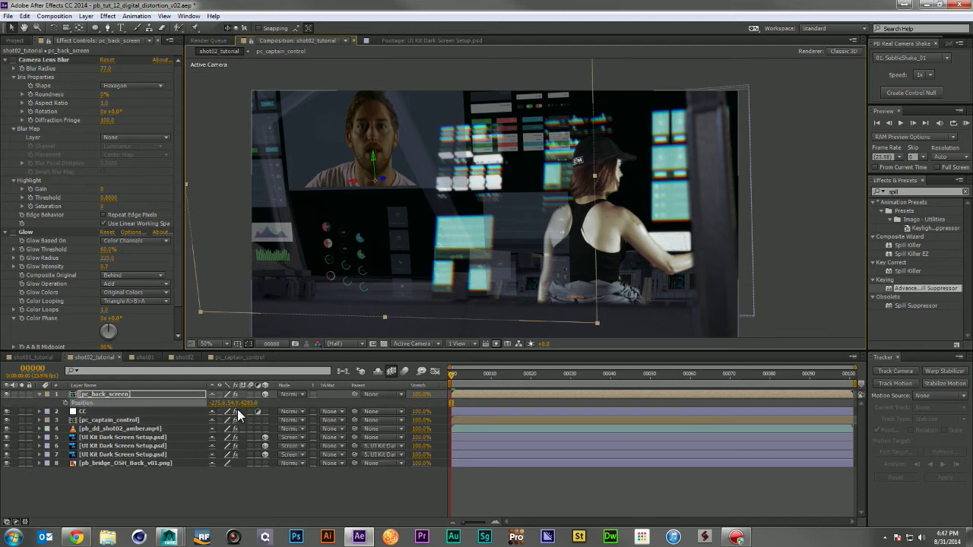
{"action": "left_click_drag", "start_coordinate": [254, 408], "coordinate": [215, 409]}
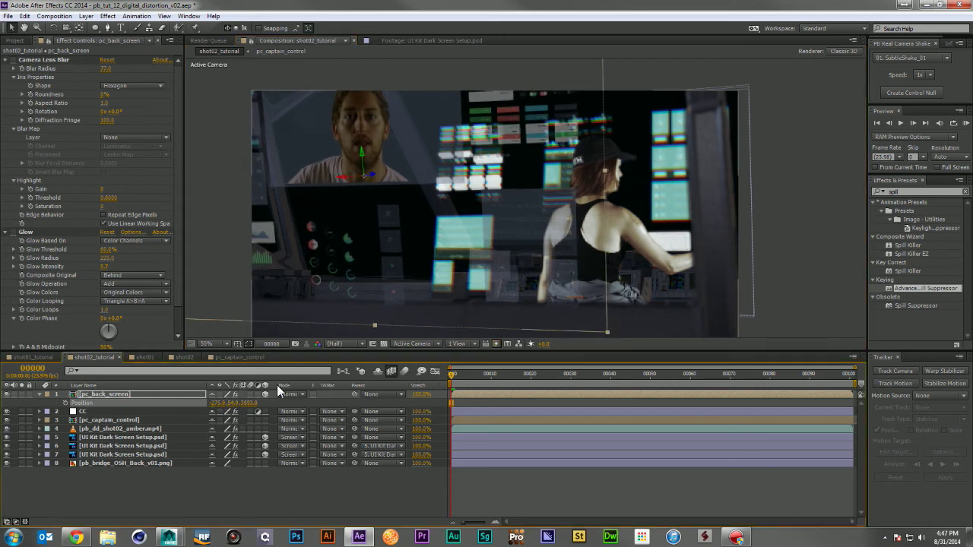
{"action": "left_click_drag", "start_coordinate": [522, 310], "coordinate": [516, 305]}
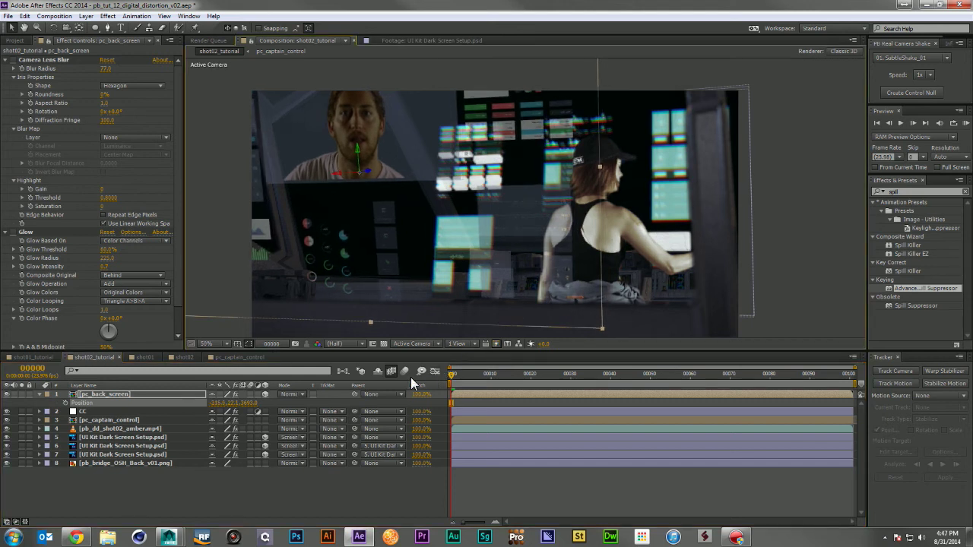
Duplicate pc_back_screen twice so three copies exist.
{"action": "left_click", "coordinate": [92, 395]}
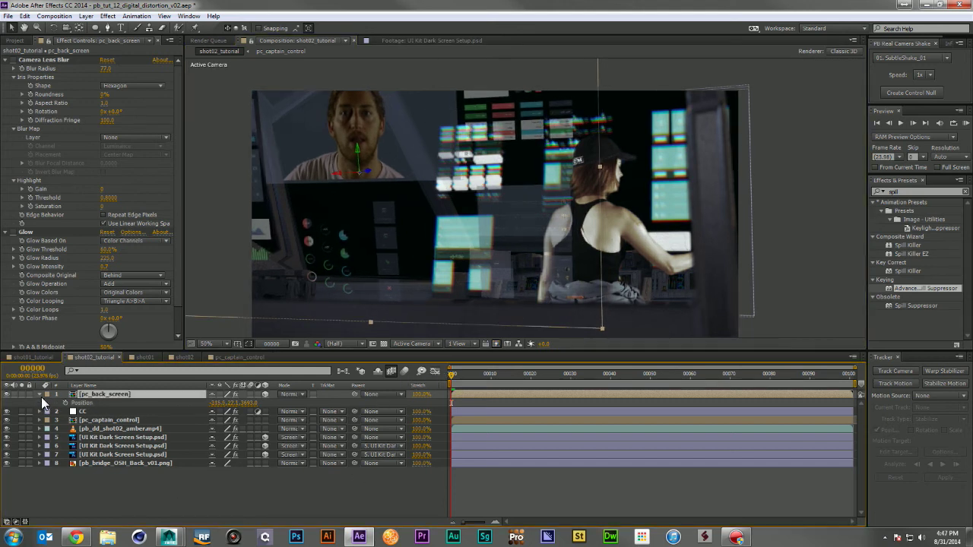
{"action": "key", "text": "p"}
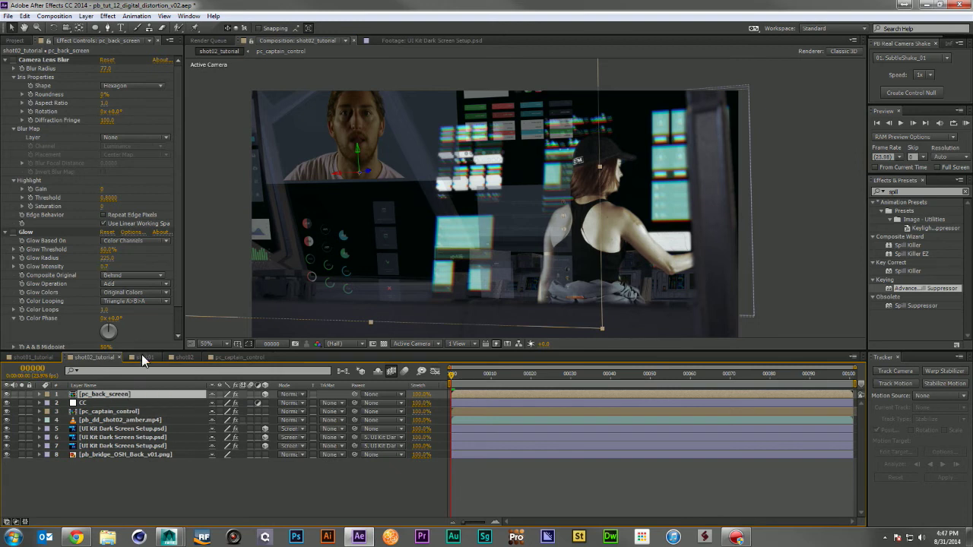
{"action": "key", "text": "ctrl+d"}
{"action": "key", "text": "ctrl+d"}
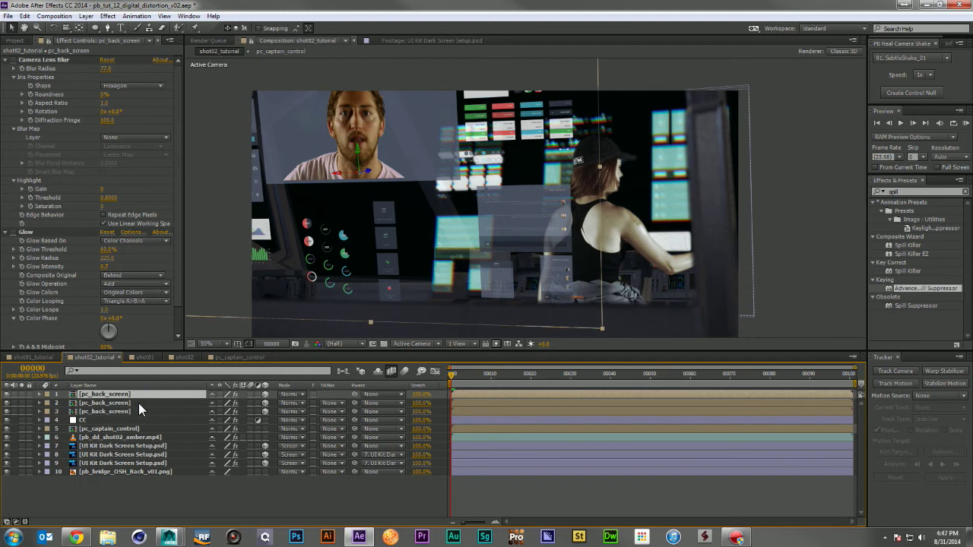
Reveal Position on the three copies and push the second copy's Z depth.
{"action": "left_click", "coordinate": [157, 409], "text": "shift"}
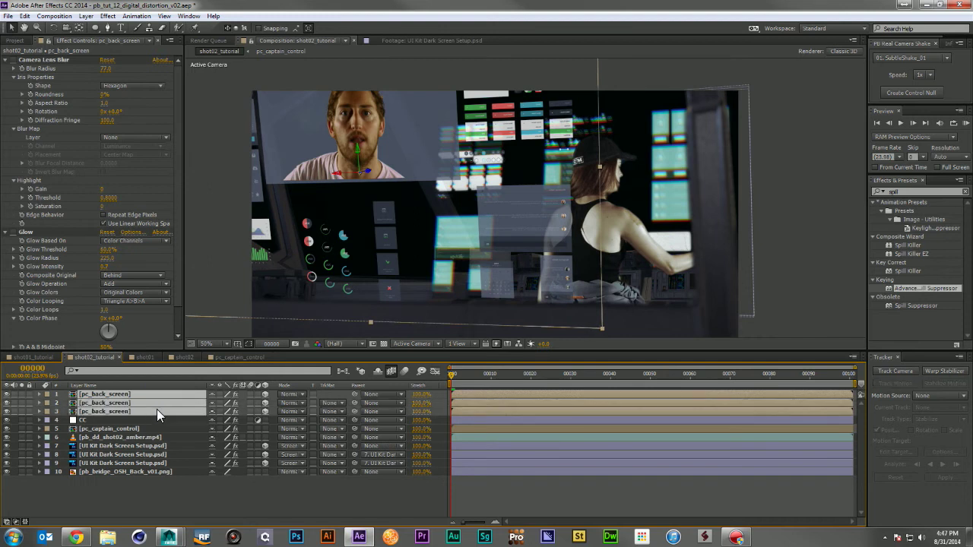
{"action": "key", "text": "p"}
{"action": "left_click", "coordinate": [275, 418]}
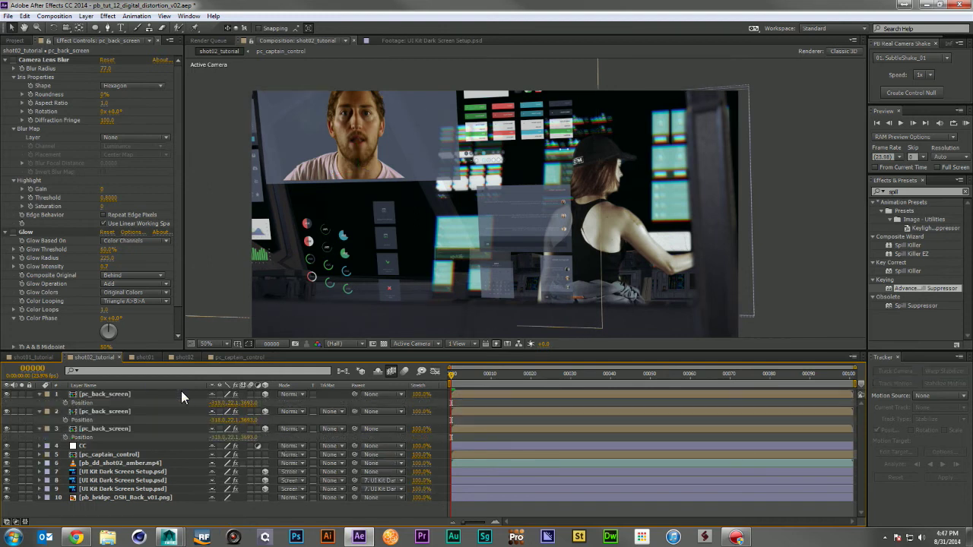
{"action": "left_click", "coordinate": [127, 411]}
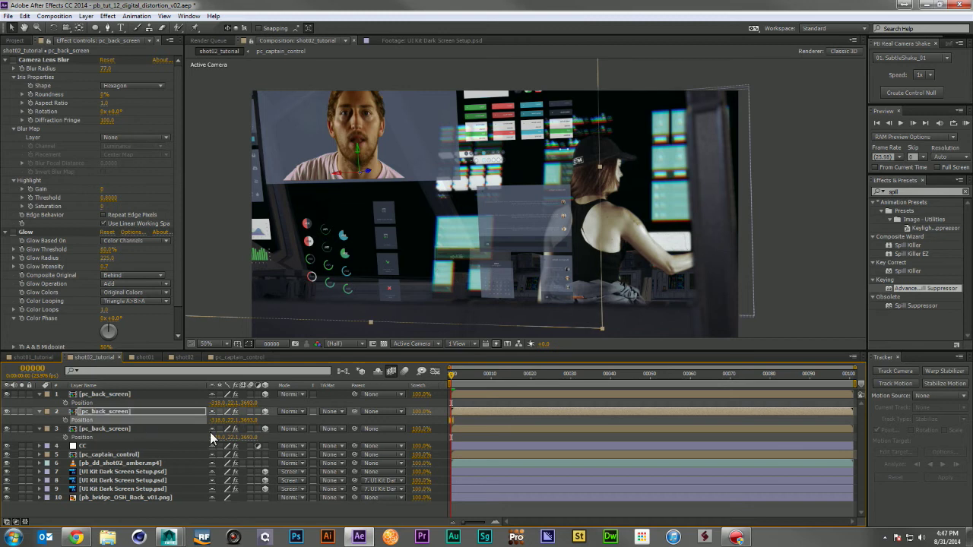
{"action": "left_click", "coordinate": [163, 431], "text": "shift"}
{"action": "left_click_drag", "start_coordinate": [253, 419], "coordinate": [179, 436]}
Offset the third copy's Z depth to a different value than the second.
{"action": "left_click", "coordinate": [253, 432]}
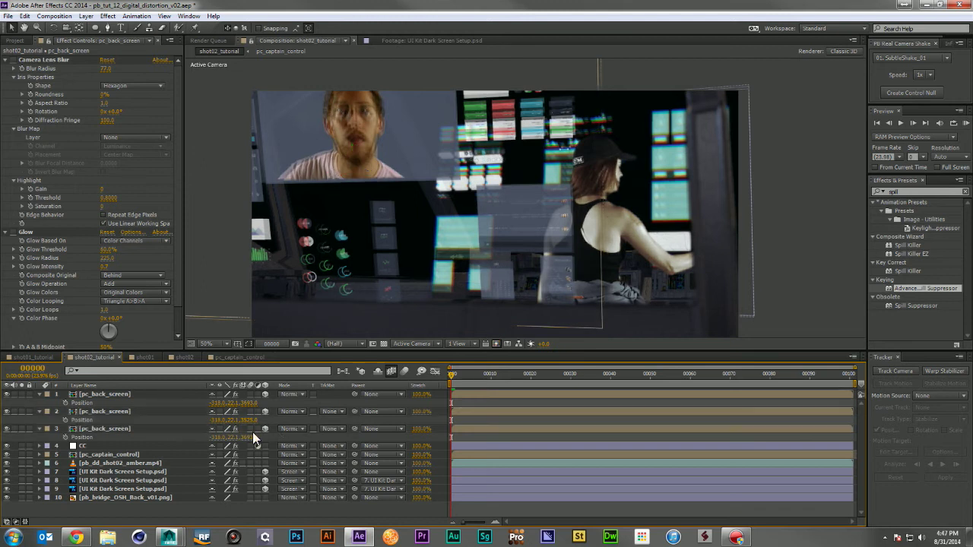
{"action": "left_click", "coordinate": [169, 429]}
{"action": "left_click_drag", "start_coordinate": [251, 438], "coordinate": [178, 444]}
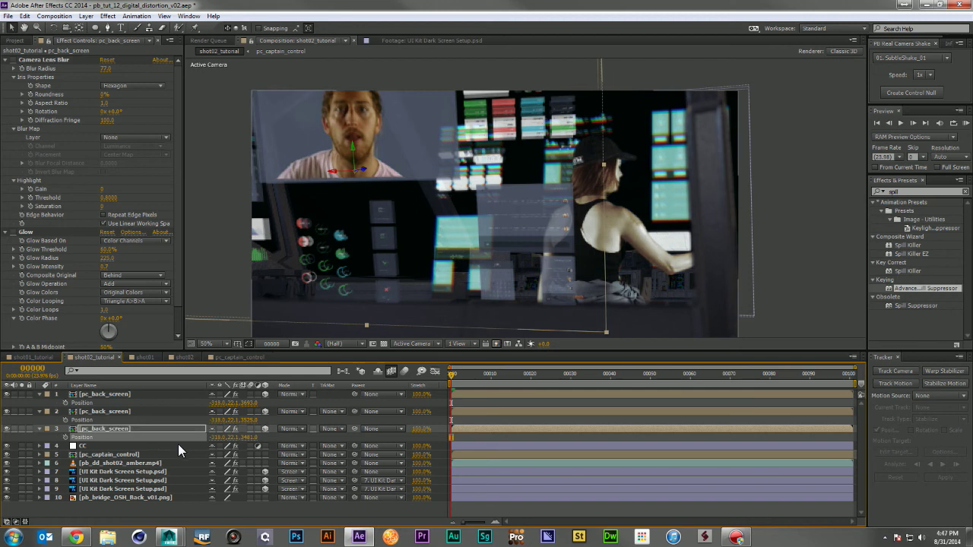
{"action": "key", "text": "ctrl+z"}
{"action": "left_click_drag", "start_coordinate": [252, 439], "coordinate": [199, 448]}
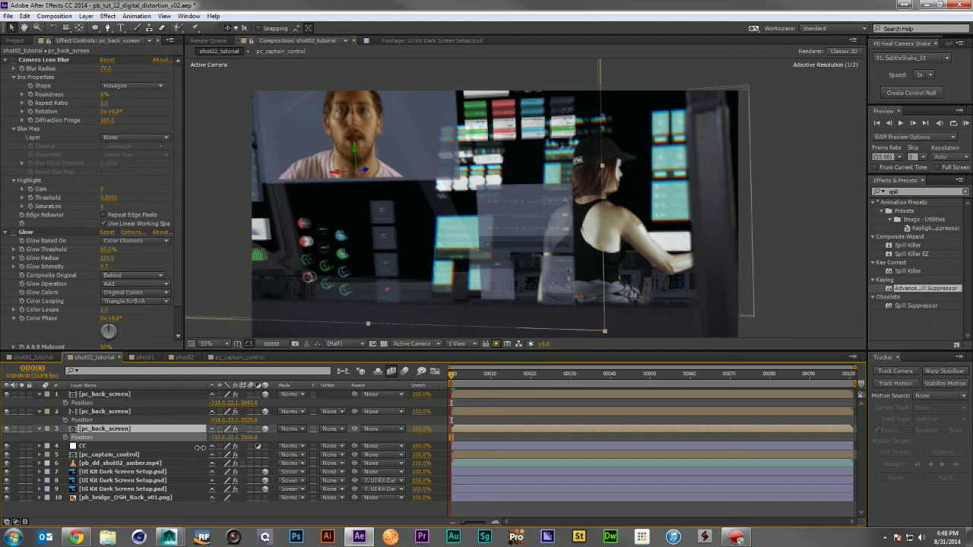
{"action": "key", "text": "Return"}
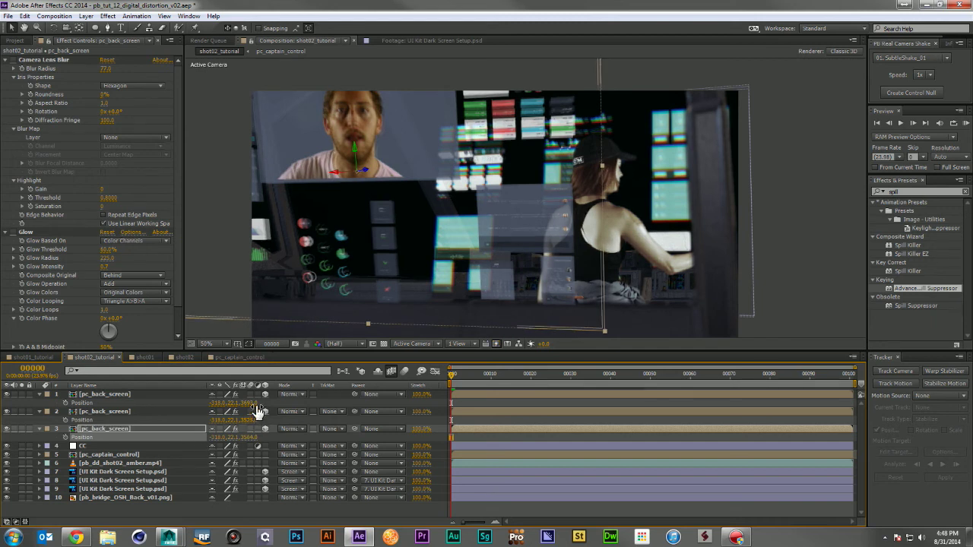
{"action": "key", "text": "Return"}
Collapse the Position properties and select the original pc_back_screen layer.
{"action": "left_click", "coordinate": [39, 394]}
{"action": "left_click", "coordinate": [40, 403]}
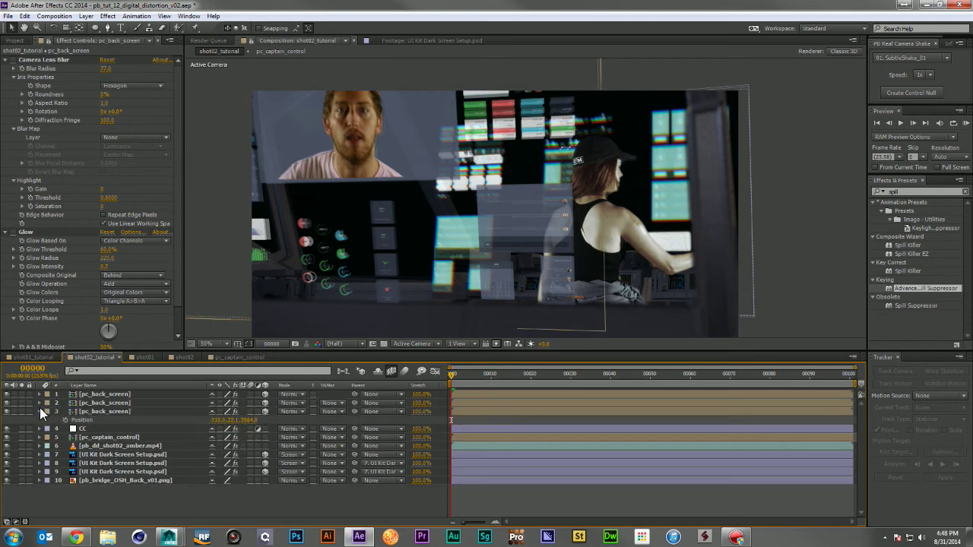
{"action": "left_click", "coordinate": [40, 412]}
{"action": "left_click", "coordinate": [105, 394]}
Enable Camera Lens Blur and Glow on all three pc_back_screen layers.
{"action": "left_click", "coordinate": [108, 412], "text": "shift"}
{"action": "key", "text": "e"}
{"action": "left_click_drag", "start_coordinate": [7, 403], "coordinate": [6, 463]}
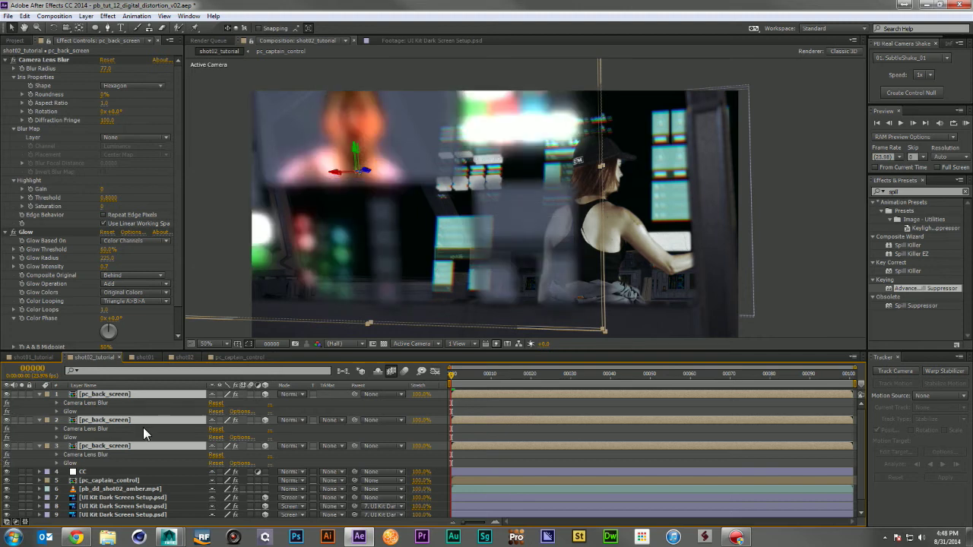
Lower each layer's Camera Lens Blur Blur Radius from 77 to 10.
{"action": "left_click", "coordinate": [76, 402]}
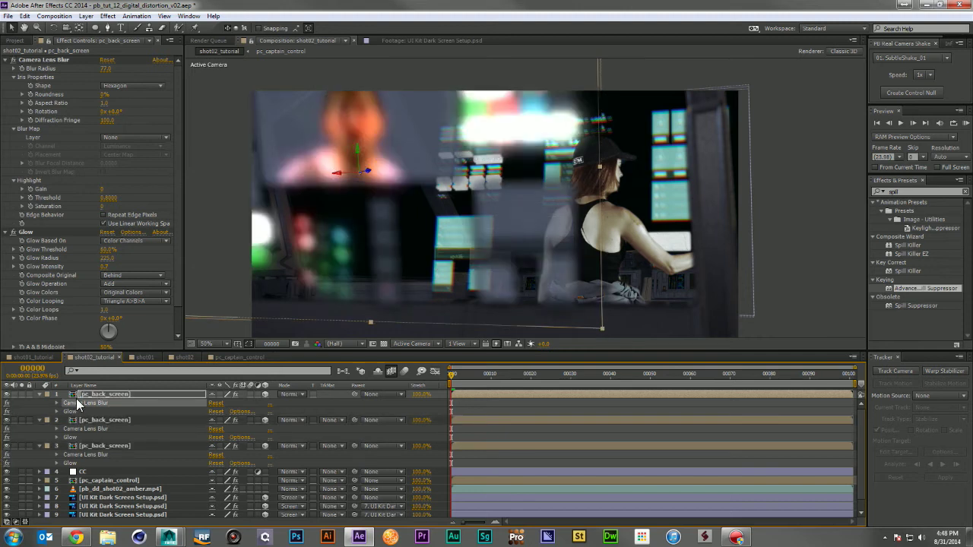
{"action": "left_click_drag", "start_coordinate": [105, 67], "coordinate": [127, 72]}
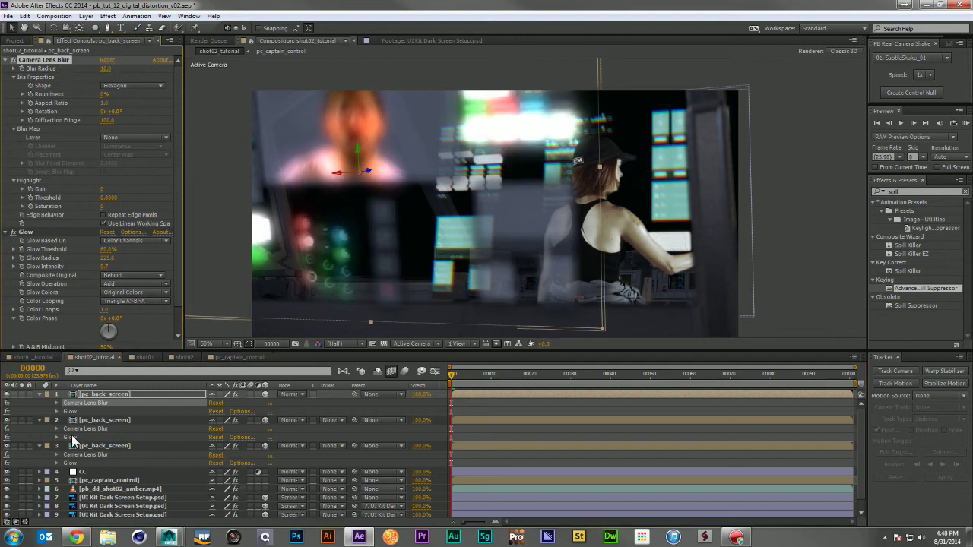
{"action": "left_click", "coordinate": [84, 429]}
{"action": "left_click", "coordinate": [107, 69]}
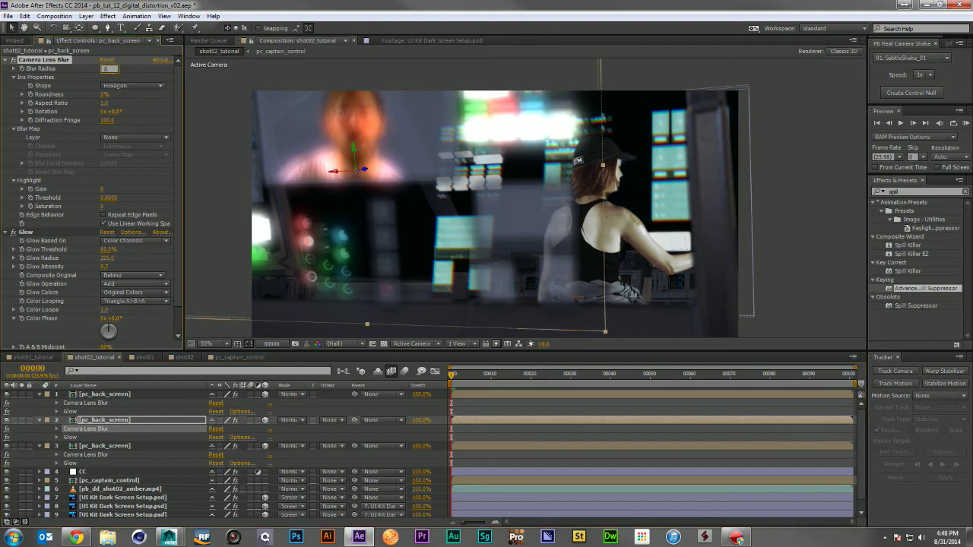
{"action": "key", "text": "Return"}
{"action": "left_click", "coordinate": [88, 454]}
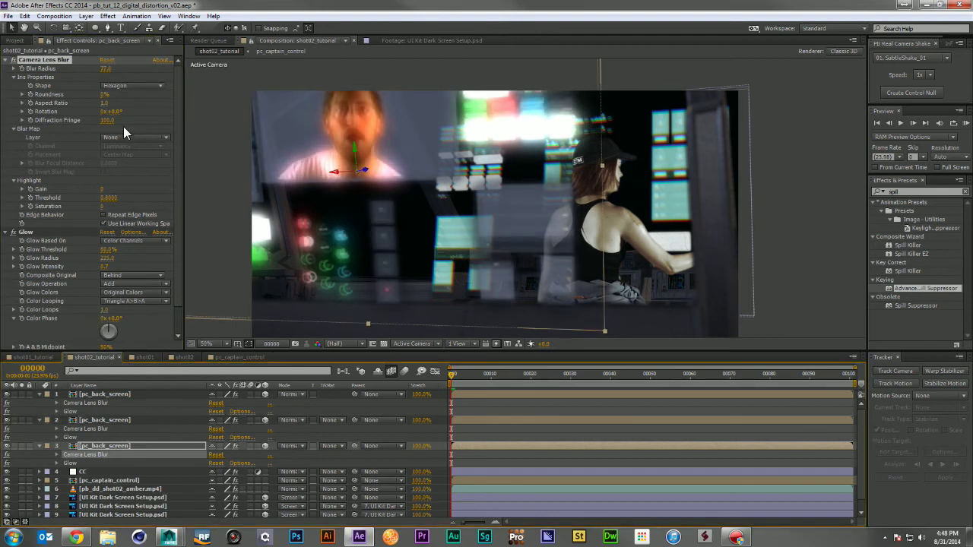
{"action": "left_click", "coordinate": [106, 69]}
{"action": "type", "text": "10"}
{"action": "key", "text": "Return"}
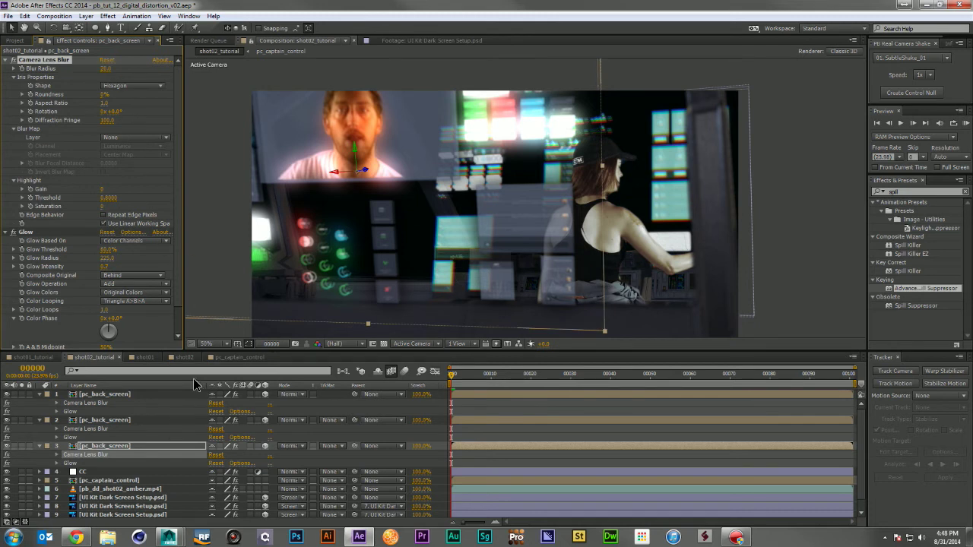
Readjust the second and first layers' Blur Radius, setting the first to 20.
{"action": "left_click", "coordinate": [82, 429]}
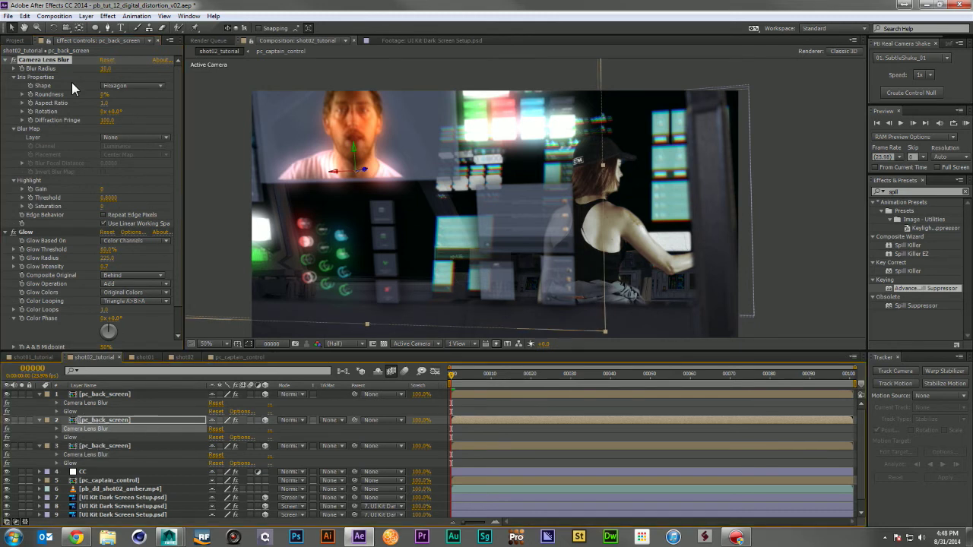
{"action": "left_click", "coordinate": [107, 69]}
{"action": "key", "text": "Return"}
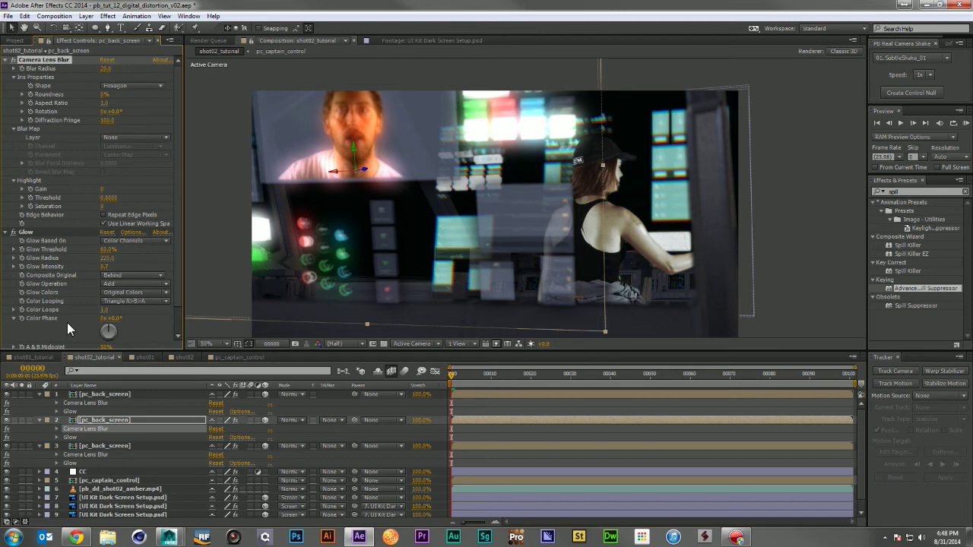
{"action": "left_click", "coordinate": [90, 402]}
{"action": "left_click", "coordinate": [106, 69]}
{"action": "key", "text": "Return"}
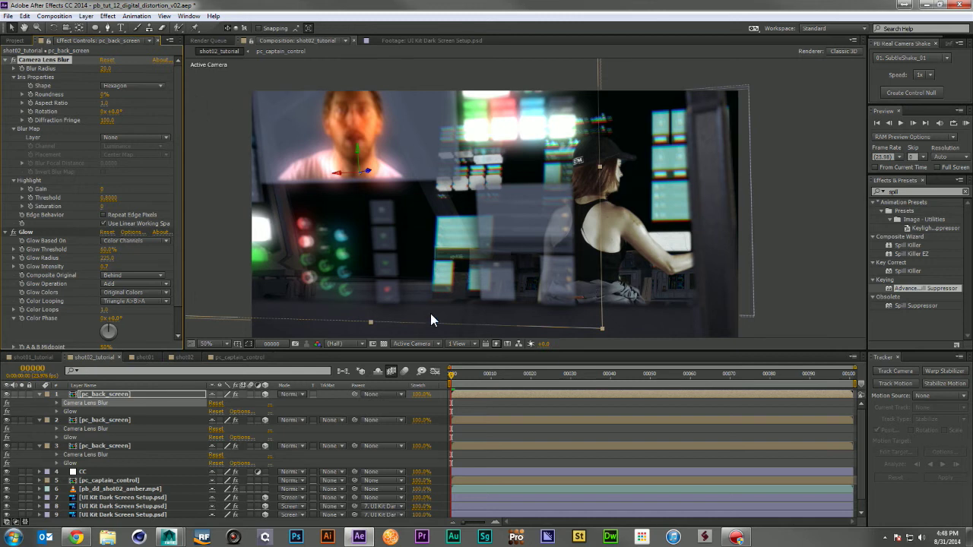
Nudge all three face screens slightly up and to the left.
{"action": "left_click", "coordinate": [107, 445], "text": "shift"}
{"action": "left_click_drag", "start_coordinate": [485, 268], "coordinate": [480, 259]}
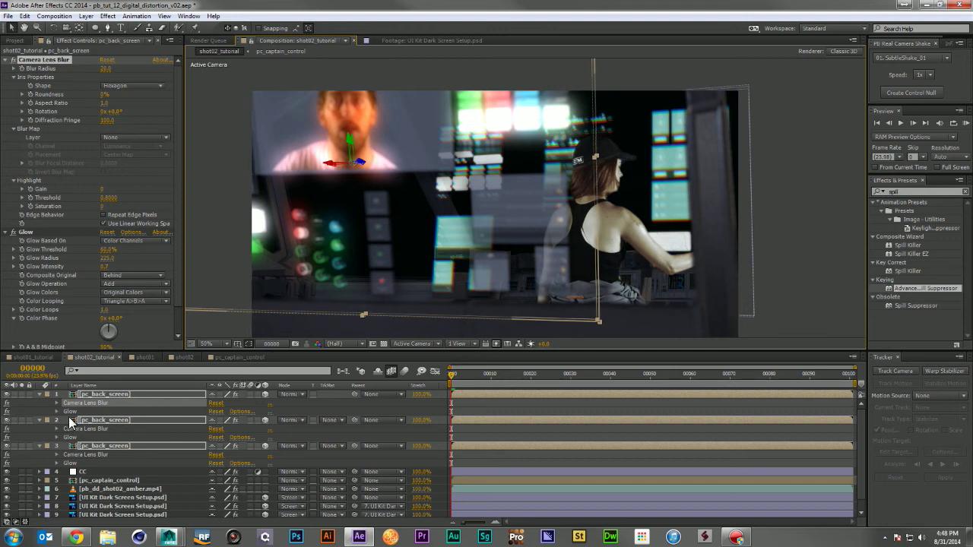
{"action": "left_click", "coordinate": [126, 498]}
Paste the UI Kit layer's Hue/Saturation effect onto the first two pc_back_screen layers.
{"action": "left_click", "coordinate": [38, 64]}
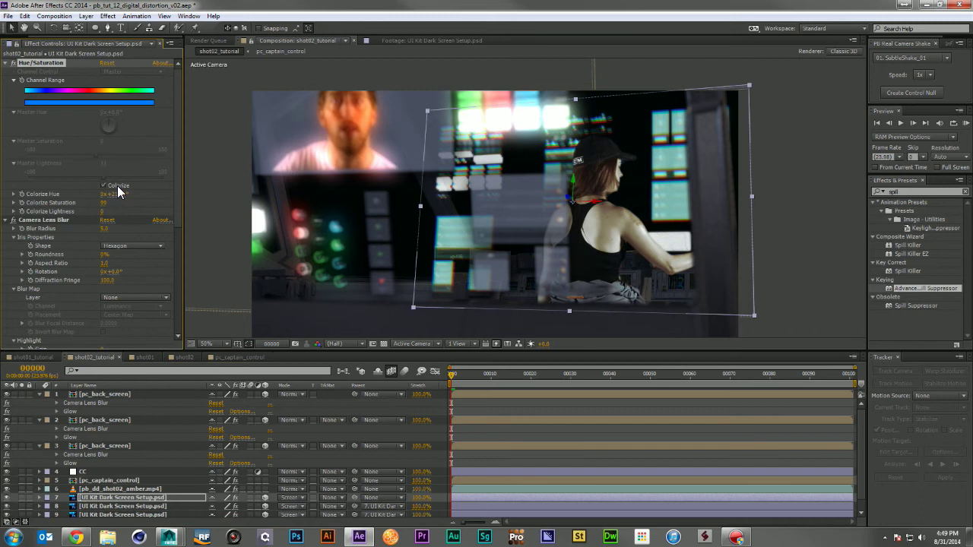
{"action": "left_click", "coordinate": [122, 395]}
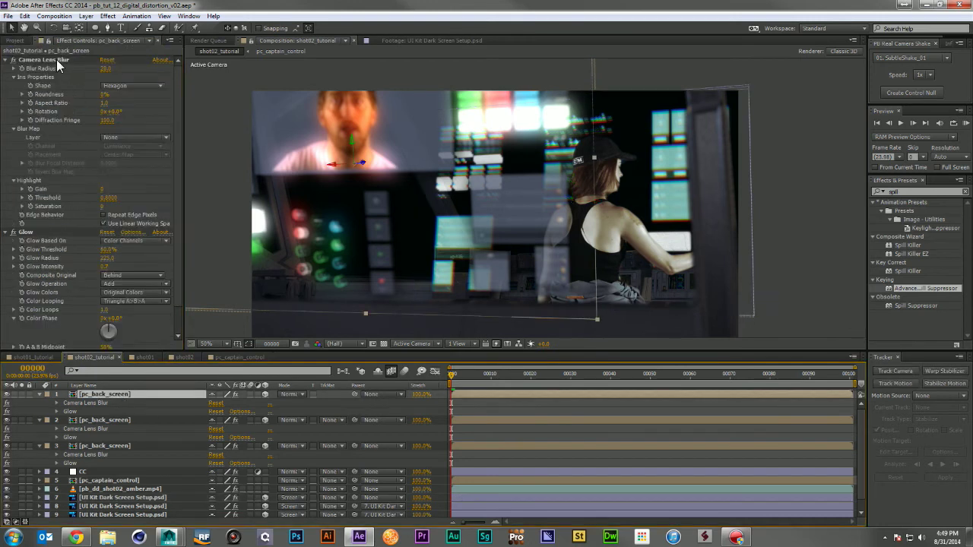
{"action": "key", "text": "ctrl+v"}
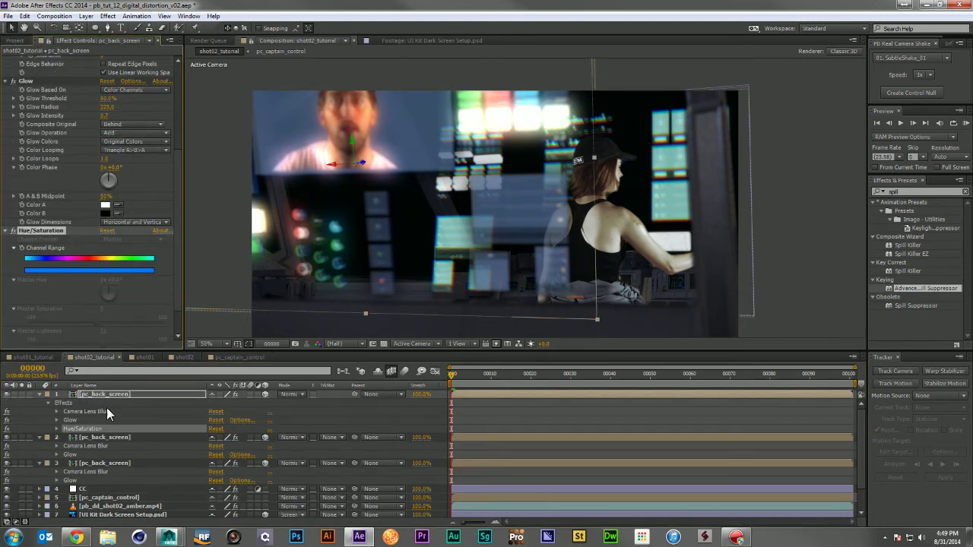
{"action": "scroll", "coordinate": [120, 489], "scroll_direction": "down", "scroll_amount": 3}
{"action": "left_click", "coordinate": [124, 495]}
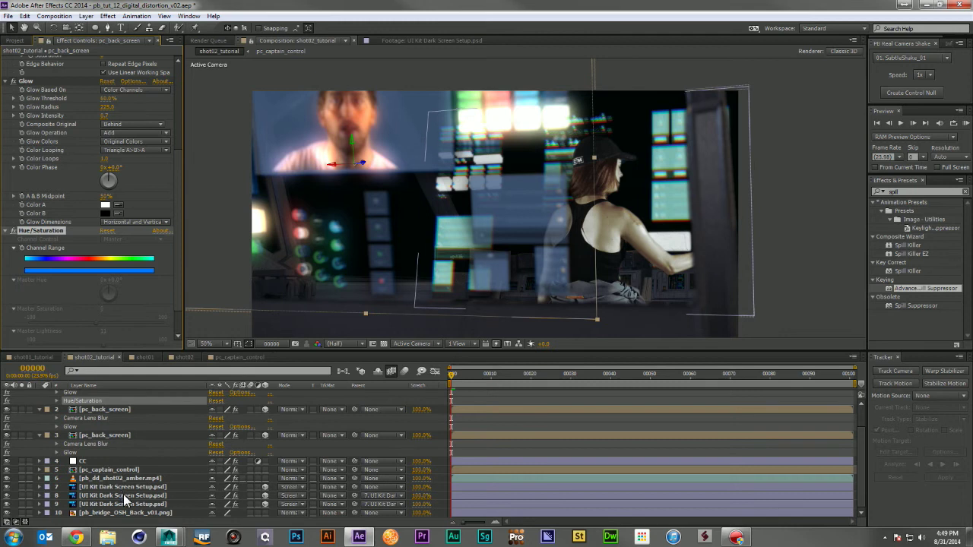
{"action": "left_click", "coordinate": [123, 494]}
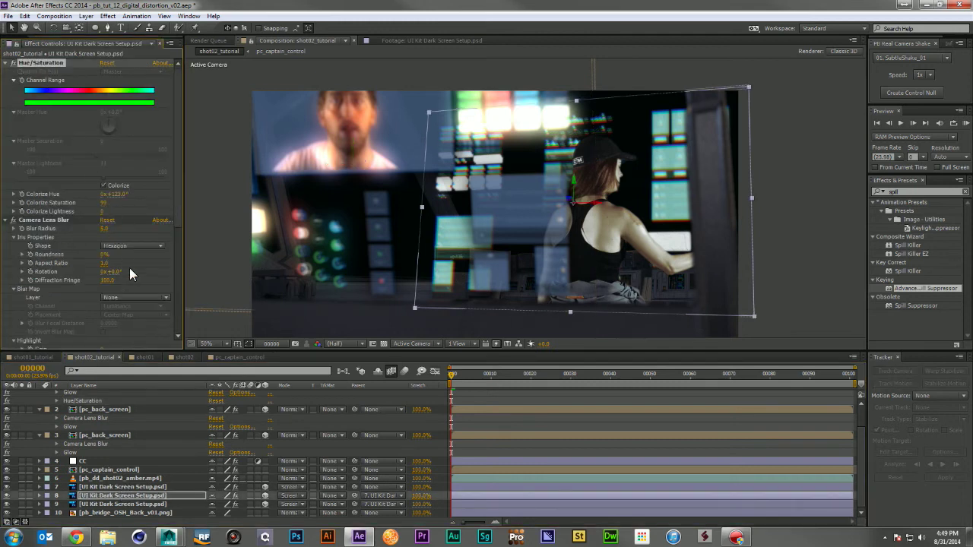
{"action": "left_click", "coordinate": [111, 418]}
{"action": "key", "text": "ctrl+v"}
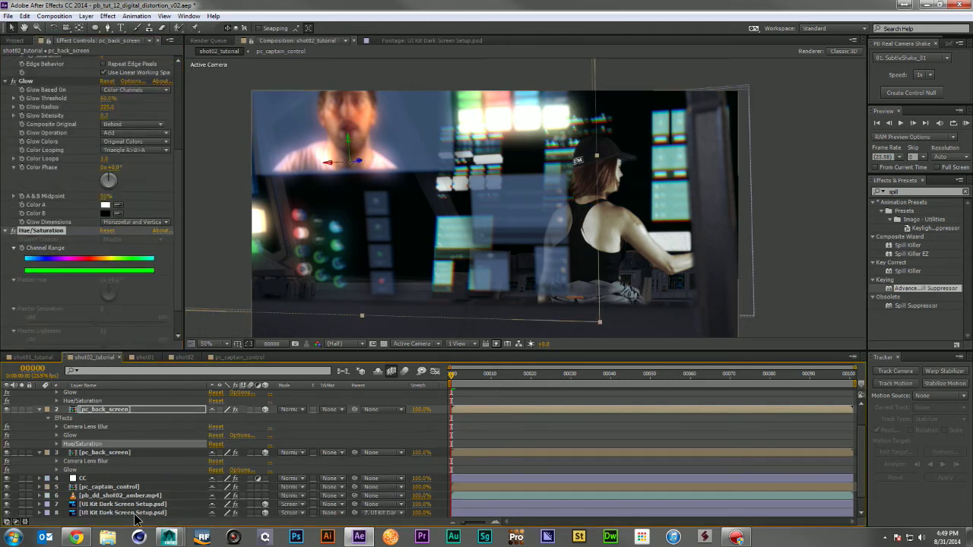
Copy Hue/Saturation onto the third pc_back_screen layer, then collapse all layer properties.
{"action": "left_click", "coordinate": [139, 503]}
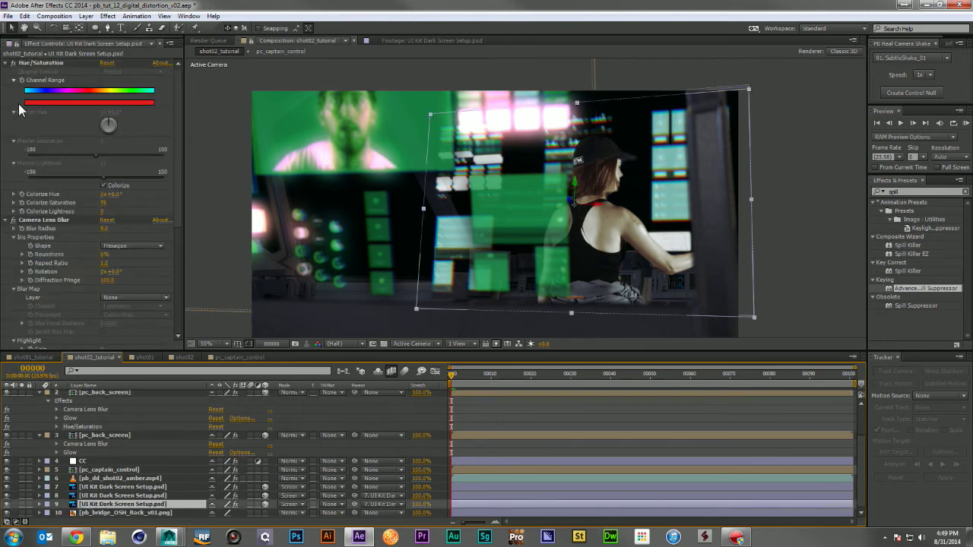
{"action": "left_click", "coordinate": [41, 61]}
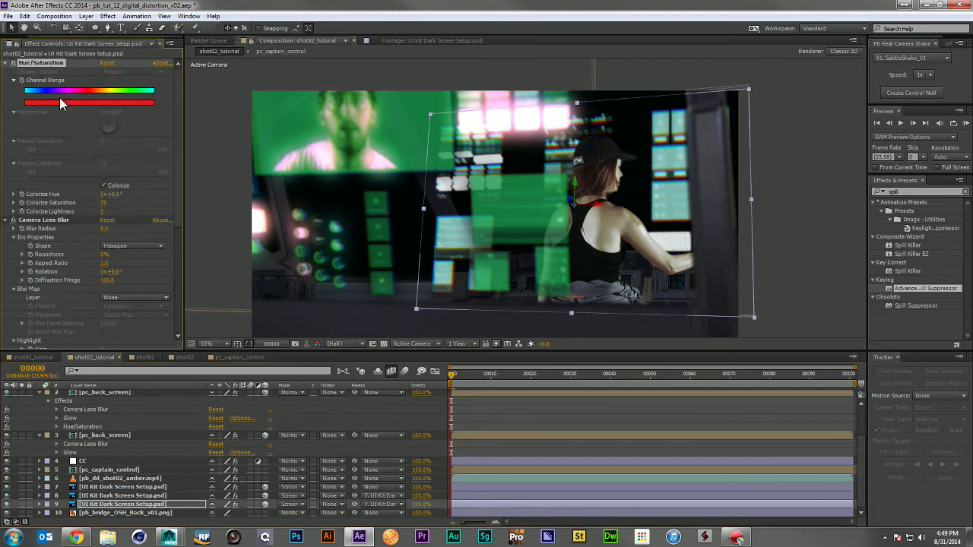
{"action": "left_click", "coordinate": [101, 438]}
{"action": "key", "text": "ctrl+v"}
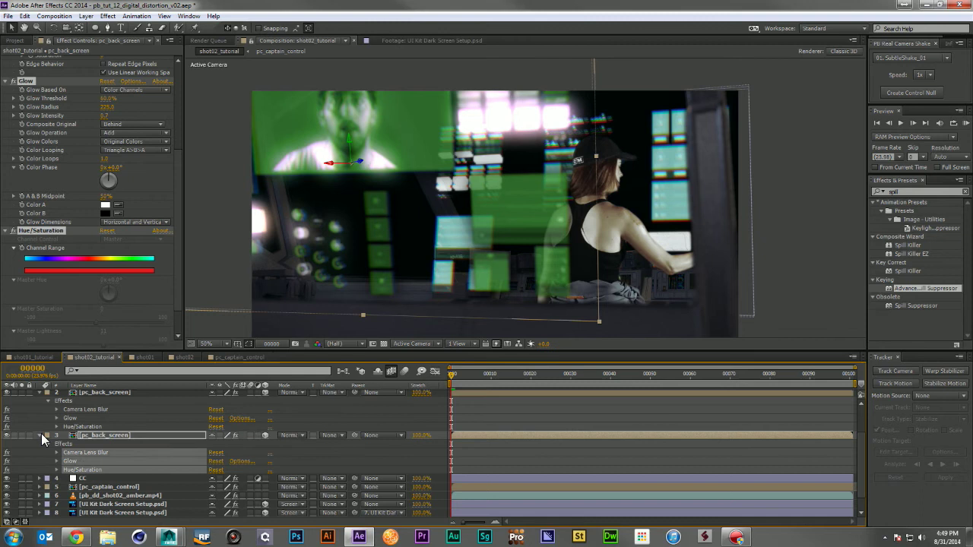
{"action": "key", "text": "ctrl+a"}
{"action": "key", "text": "ctrl+grave"}
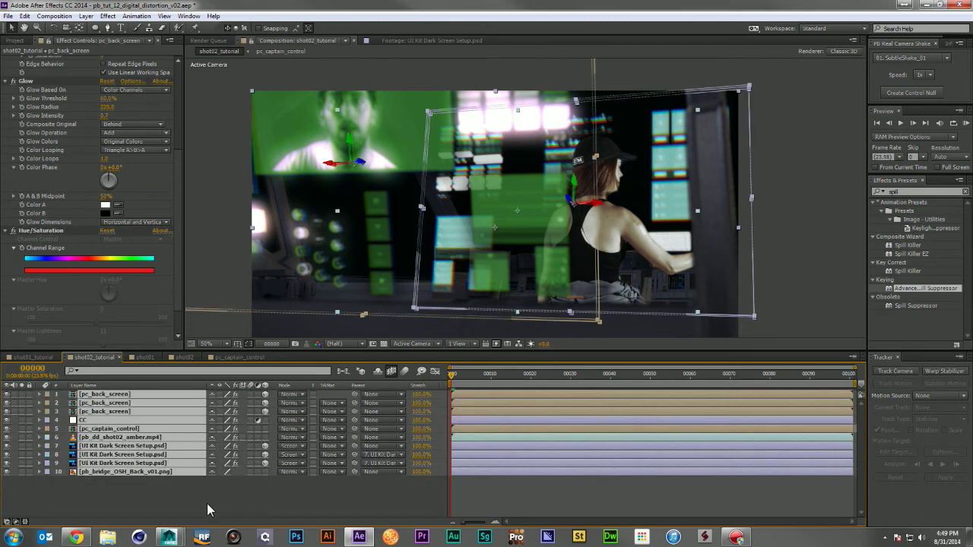
Set the three pc_back_screen layers' blending mode to Screen.
{"action": "left_click", "coordinate": [207, 504]}
{"action": "left_click", "coordinate": [121, 395]}
{"action": "left_click", "coordinate": [135, 411], "text": "shift"}
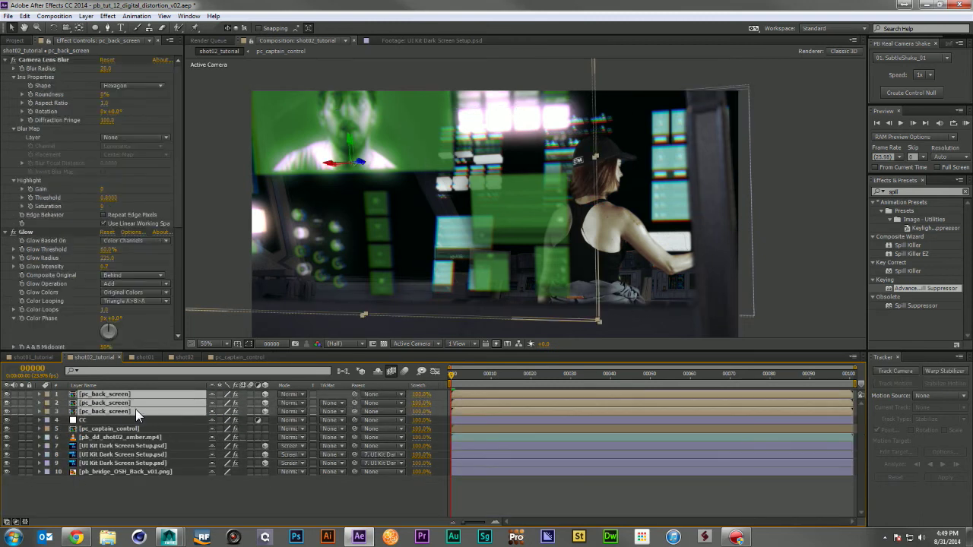
{"action": "left_click", "coordinate": [298, 394]}
{"action": "left_click", "coordinate": [331, 219]}
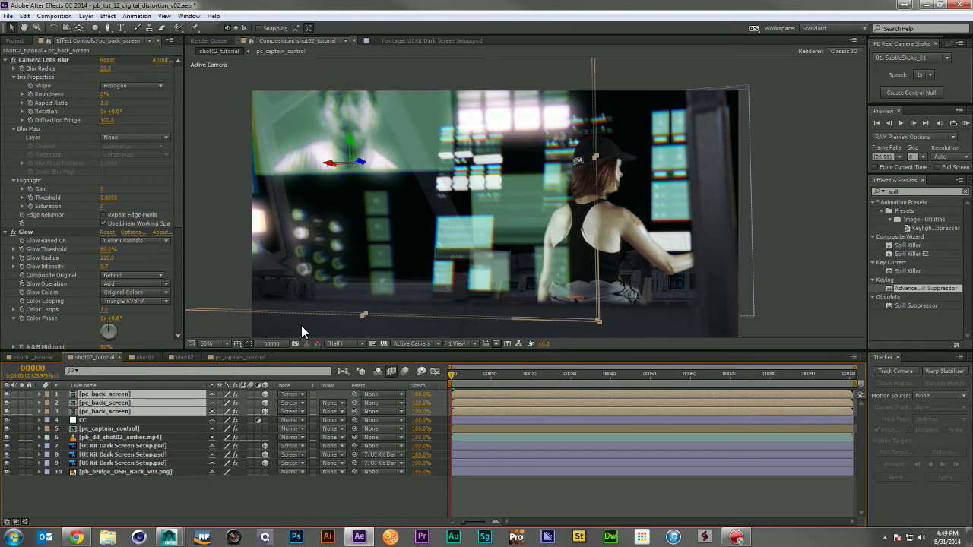
{"action": "left_click", "coordinate": [155, 498]}
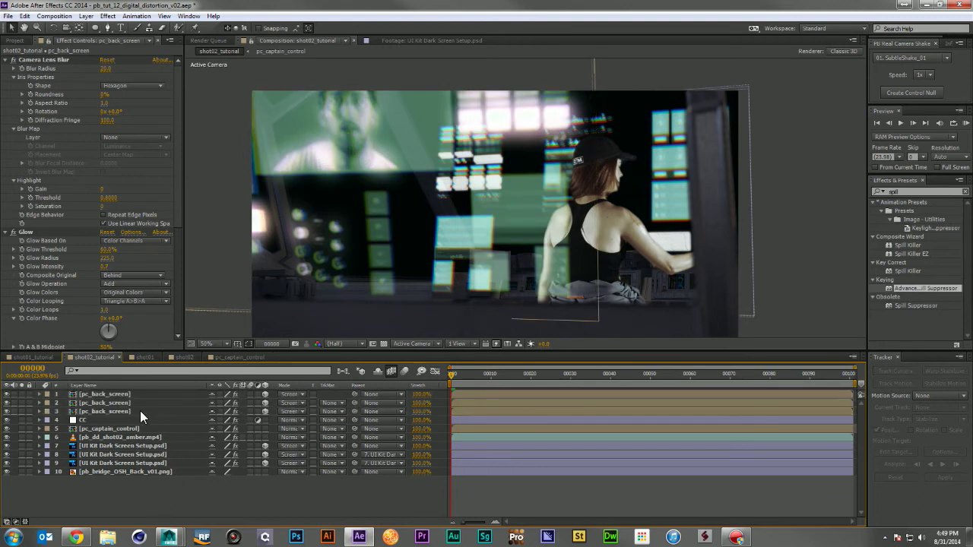
Toggle layer 2's visibility off and on to compare the composite.
{"action": "left_click", "coordinate": [133, 411]}
{"action": "left_click", "coordinate": [134, 402]}
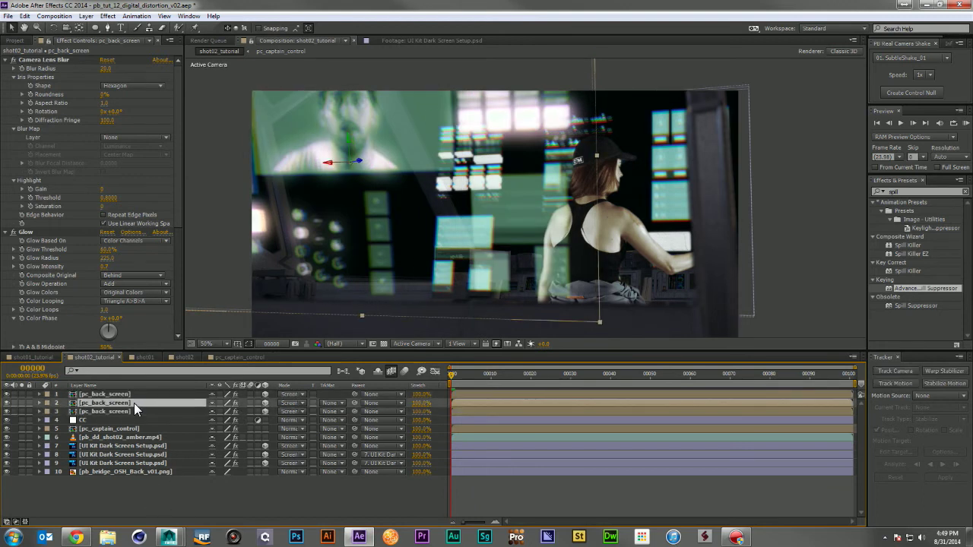
{"action": "left_click", "coordinate": [7, 402]}
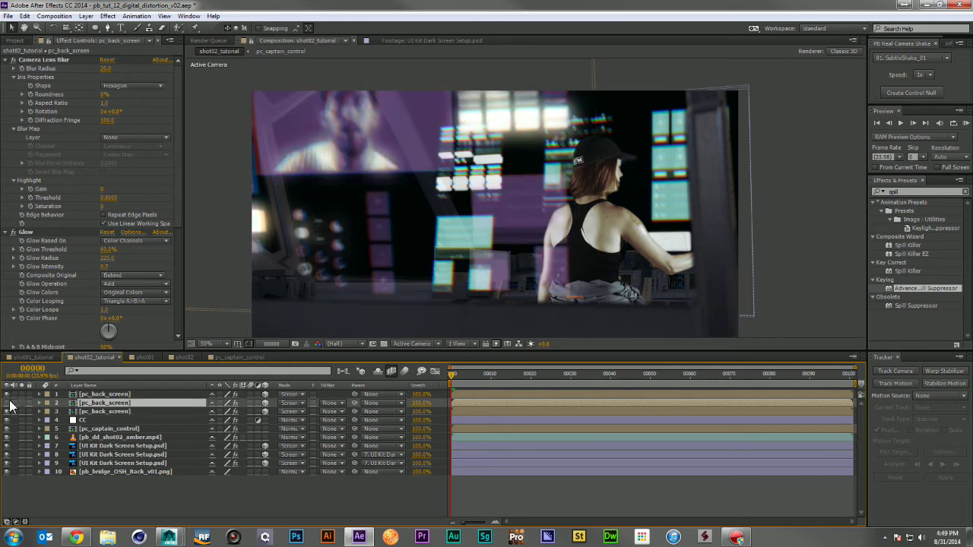
{"action": "left_click", "coordinate": [7, 402]}
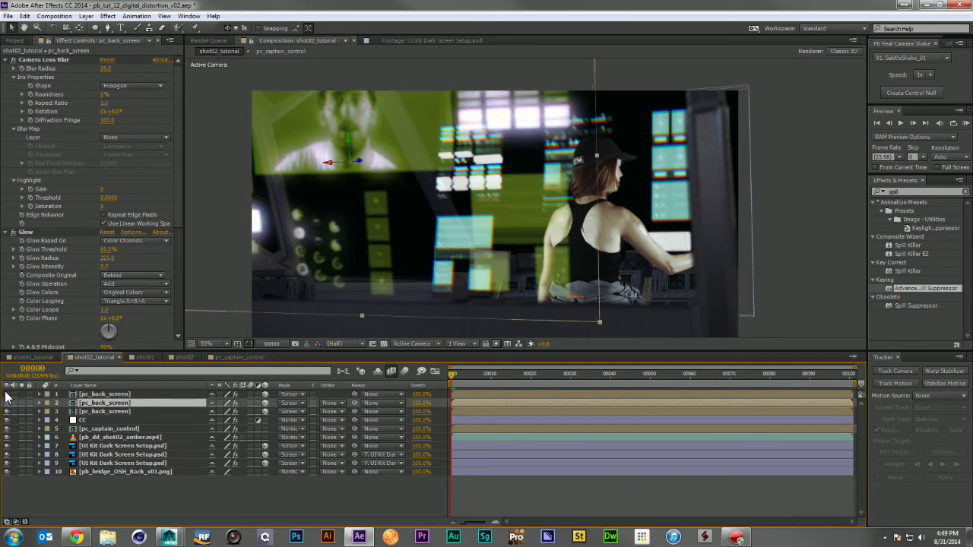
Move Hue/Saturation above Camera Lens Blur in each of the three layers' effect stacks.
{"action": "left_click", "coordinate": [96, 395]}
{"action": "left_click", "coordinate": [117, 411], "text": "shift"}
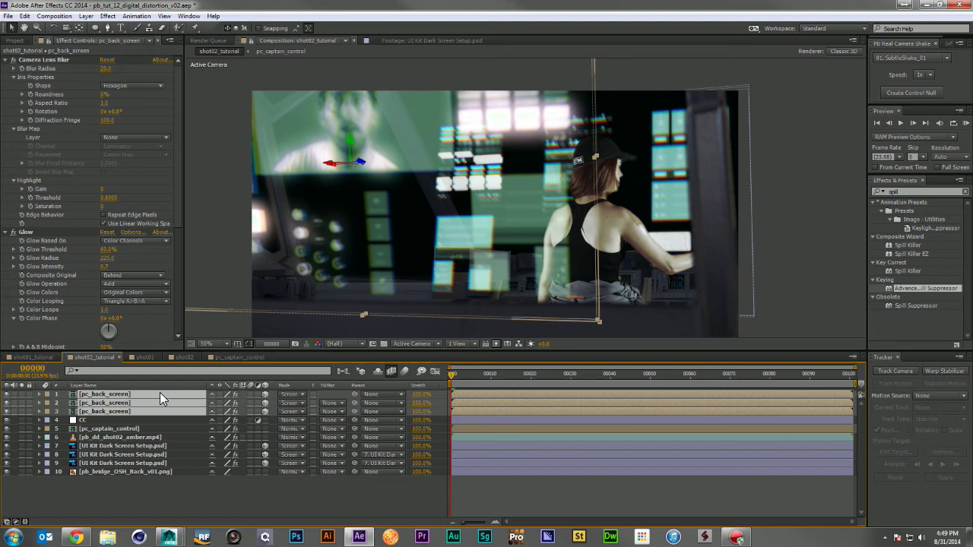
{"action": "key", "text": "e"}
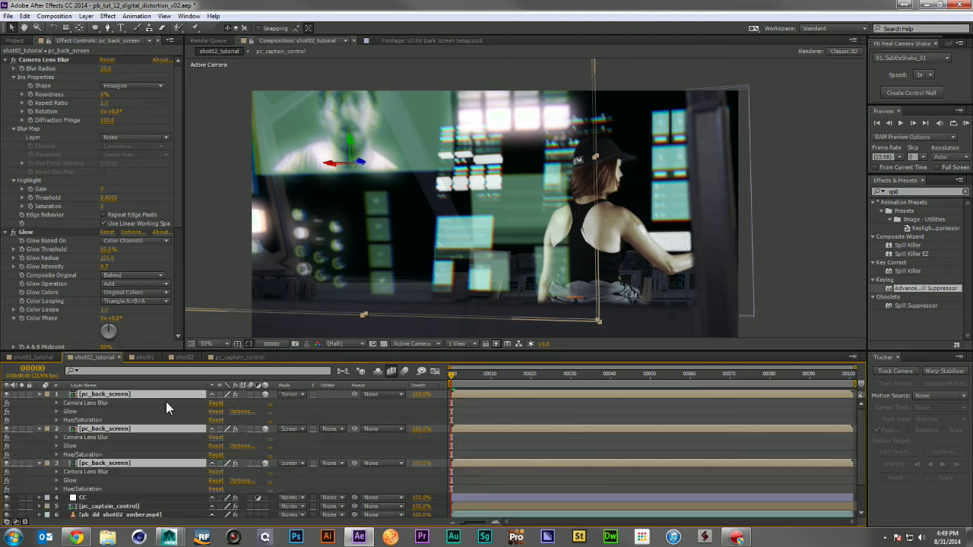
{"action": "left_click_drag", "start_coordinate": [79, 418], "coordinate": [82, 399]}
{"action": "left_click_drag", "start_coordinate": [82, 455], "coordinate": [81, 440]}
{"action": "left_click_drag", "start_coordinate": [85, 490], "coordinate": [85, 471]}
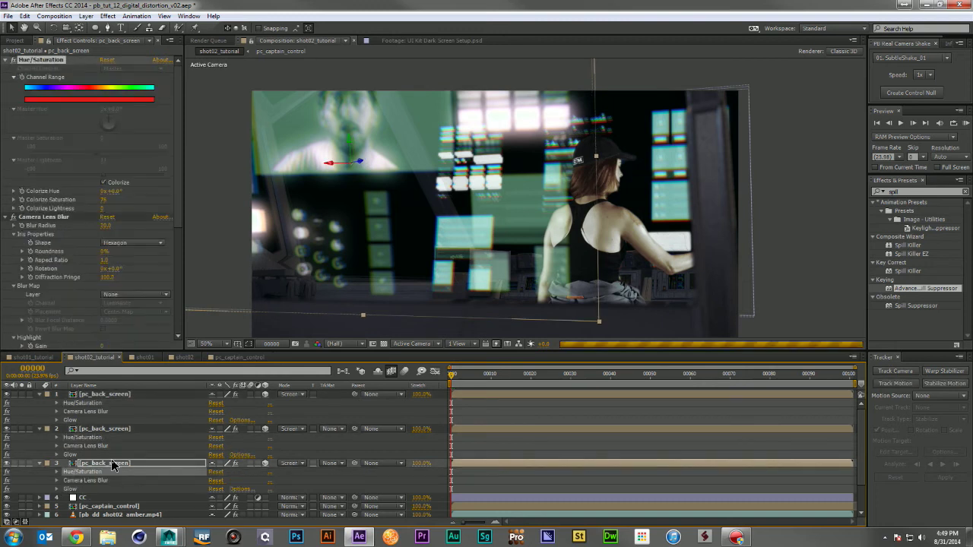
Preview layer 3 on its own, then return to the full composite.
{"action": "left_click", "coordinate": [114, 463]}
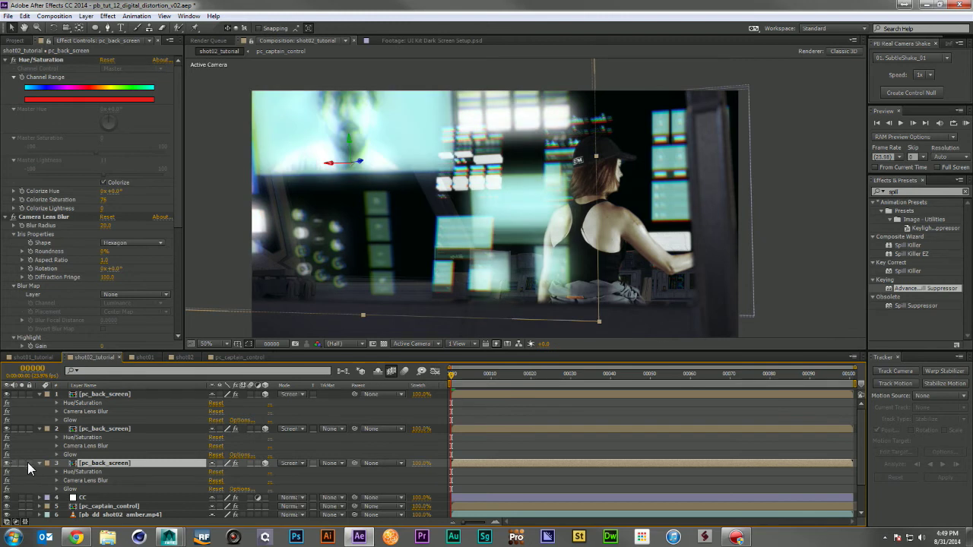
{"action": "left_click", "coordinate": [19, 463]}
{"action": "left_click", "coordinate": [20, 463]}
Show Position on the three pc_back_screen layers and move layer 3's Z from 3564 to 3190.
{"action": "key", "text": "p"}
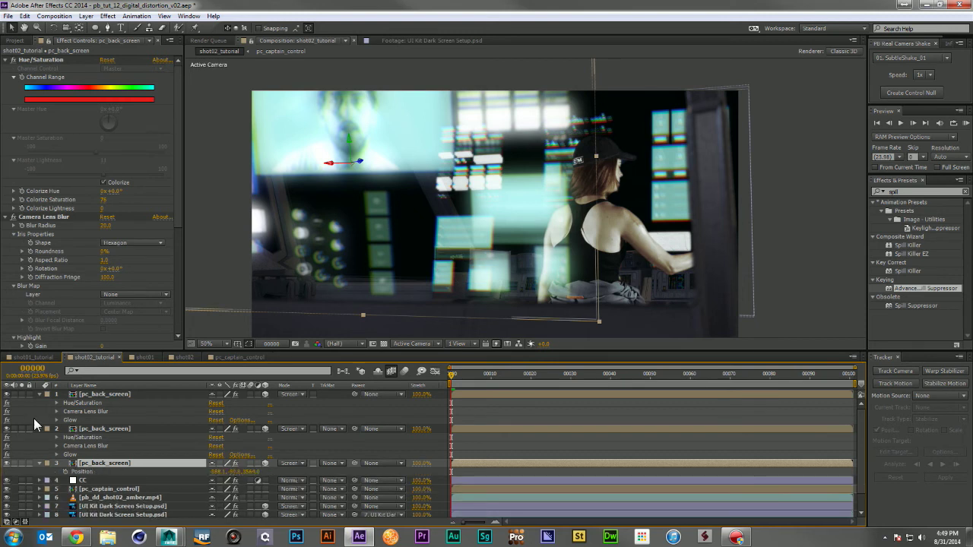
{"action": "left_click", "coordinate": [117, 428]}
{"action": "key", "text": "p"}
{"action": "left_click", "coordinate": [117, 393]}
{"action": "key", "text": "p"}
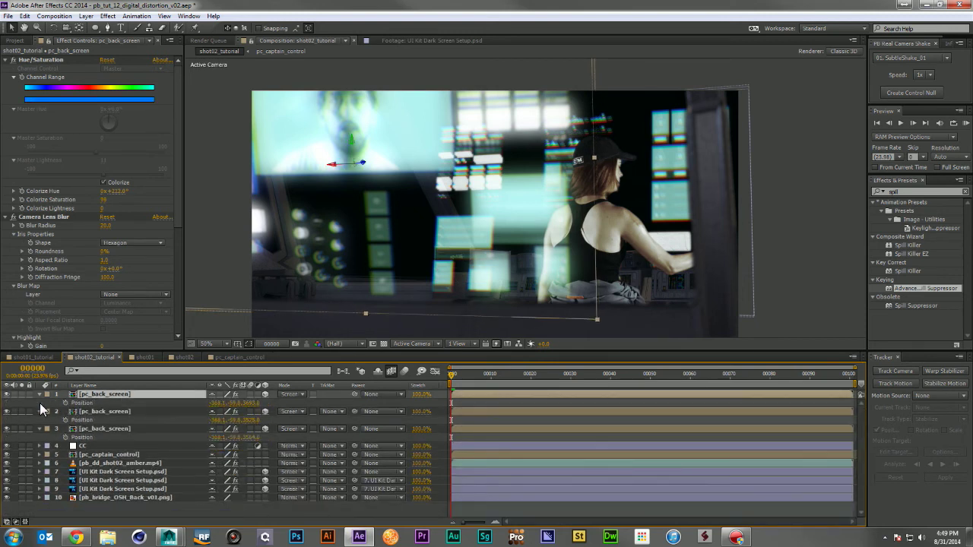
{"action": "mouse_move", "coordinate": [242, 437]}
{"action": "left_mouse_down"}
{"action": "mouse_move", "coordinate": [228, 437]}
{"action": "mouse_move", "coordinate": [236, 437]}
{"action": "left_mouse_up"}
{"action": "left_click", "coordinate": [241, 428]}
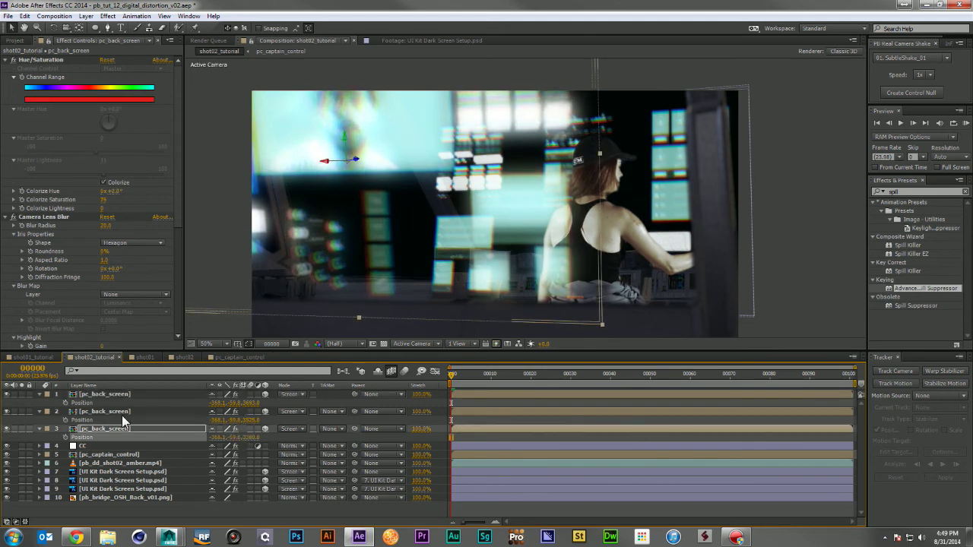
Set Glow Radius to 100 on pc_back_screen layers 3 and 2.
{"action": "left_click", "coordinate": [110, 396], "text": "shift"}
{"action": "key", "text": "t"}
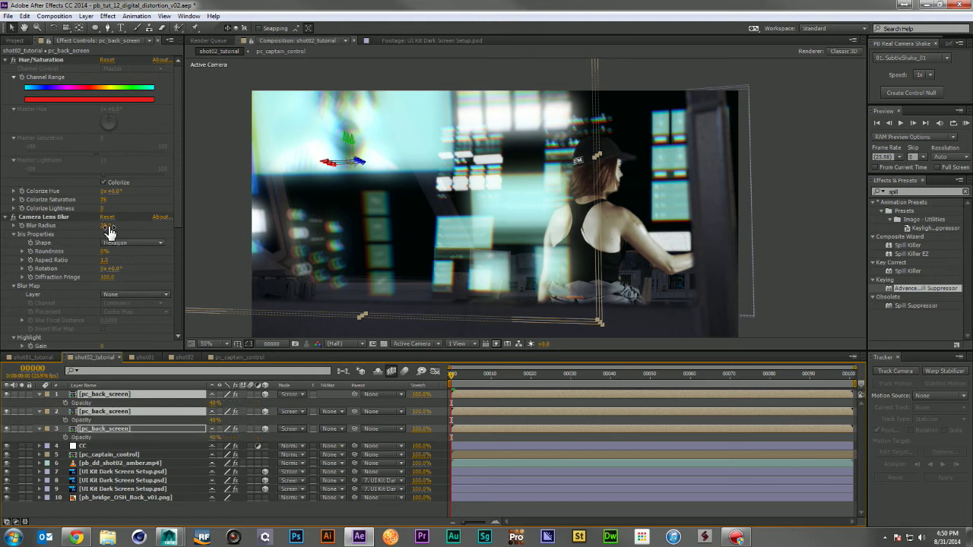
{"action": "scroll", "coordinate": [114, 212], "scroll_direction": "down", "scroll_amount": 6}
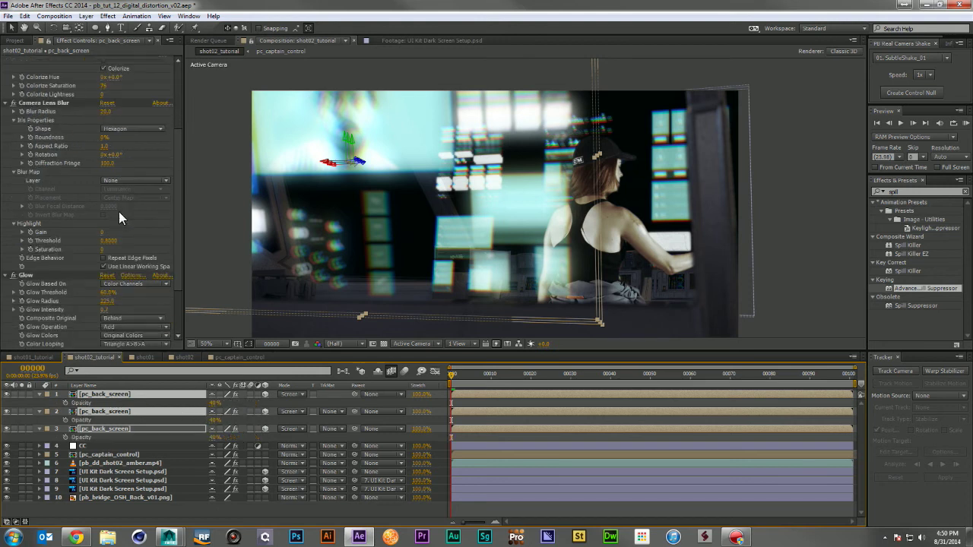
{"action": "left_click", "coordinate": [107, 231]}
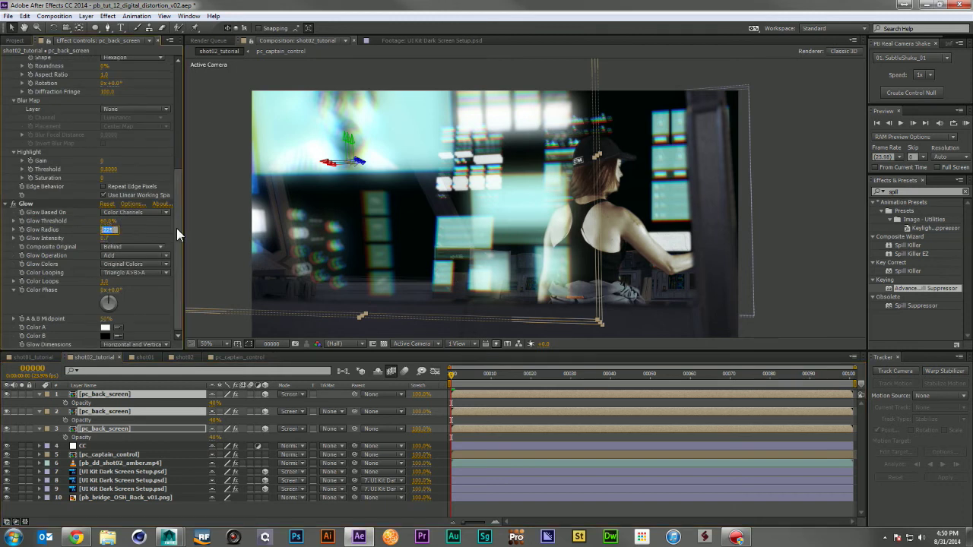
{"action": "type", "text": "100"}
{"action": "key", "text": "Return"}
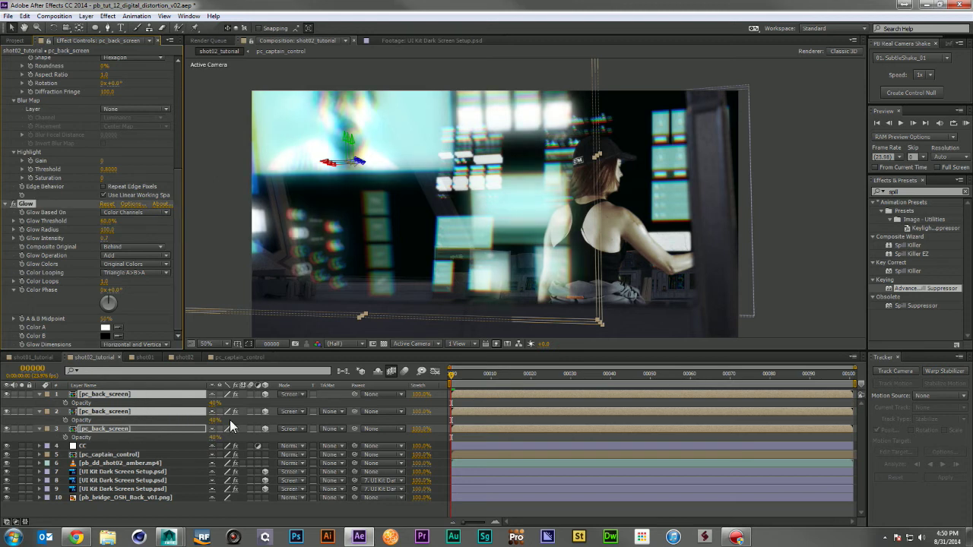
{"action": "left_click", "coordinate": [118, 411]}
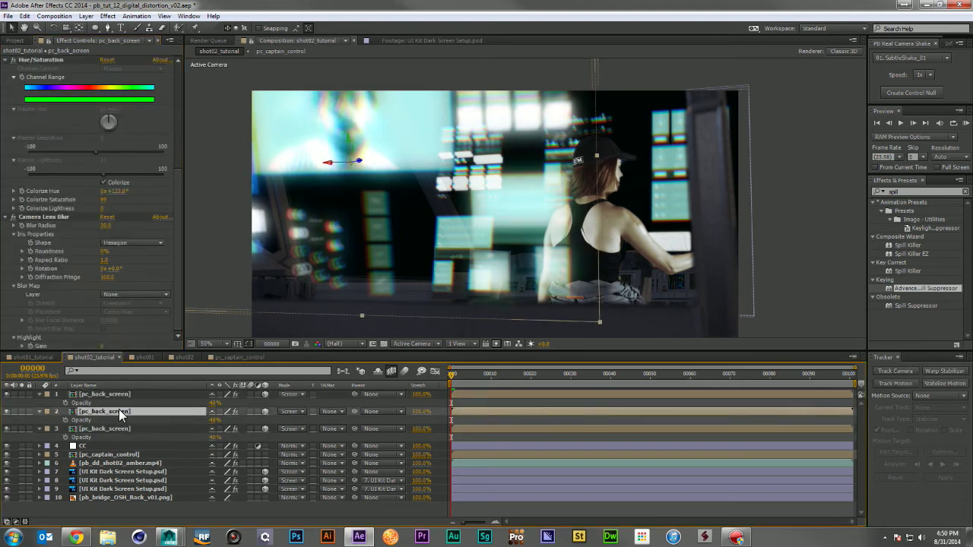
{"action": "scroll", "coordinate": [121, 267], "scroll_direction": "down", "scroll_amount": 5}
{"action": "left_click", "coordinate": [109, 278]}
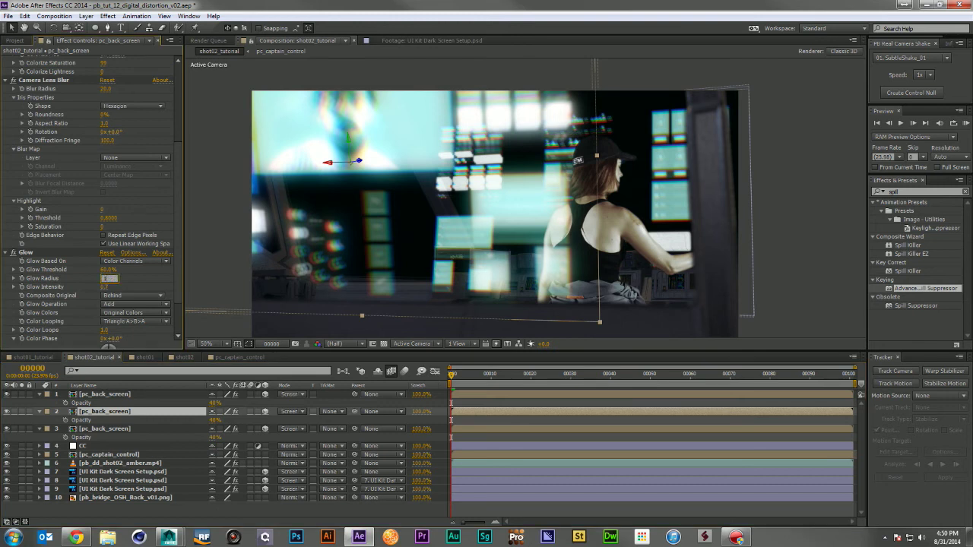
{"action": "key", "text": "Return"}
Set layer 1's Glow Radius to 100 and lower all three layers' opacity from 40% to 28%.
{"action": "left_click", "coordinate": [103, 393]}
{"action": "scroll", "coordinate": [123, 235], "scroll_direction": "down", "scroll_amount": 5}
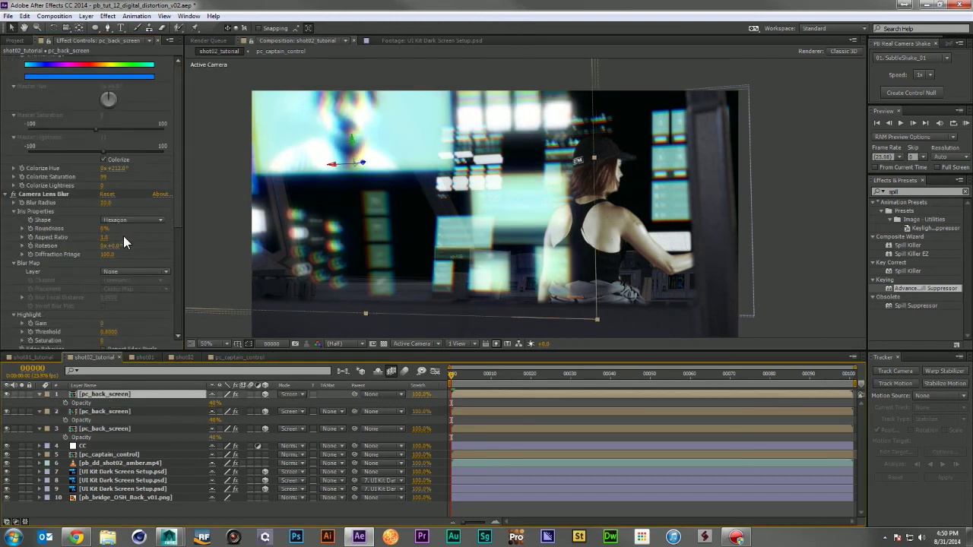
{"action": "left_click", "coordinate": [107, 279]}
{"action": "type", "text": "100"}
{"action": "key", "text": "Return"}
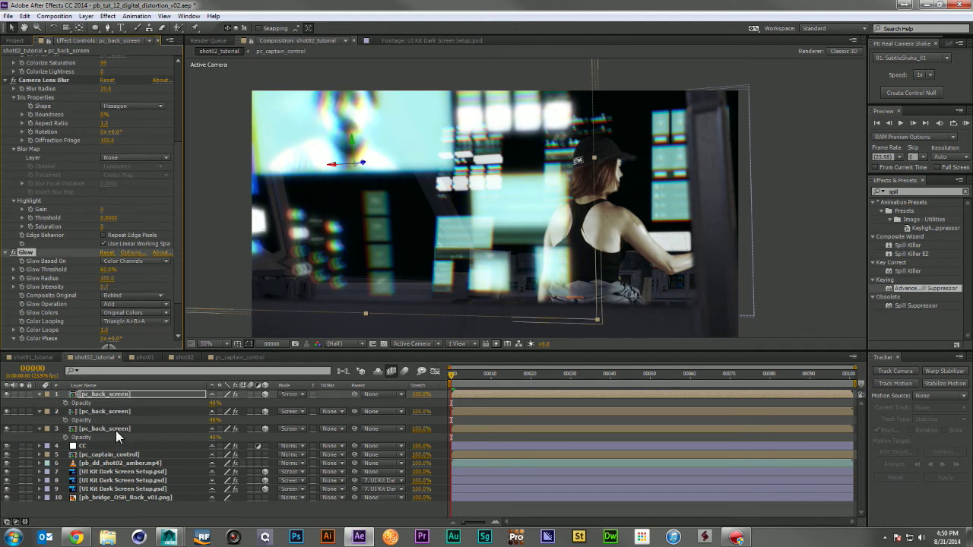
{"action": "left_click", "coordinate": [116, 430], "text": "shift"}
{"action": "left_click_drag", "start_coordinate": [215, 402], "coordinate": [207, 402]}
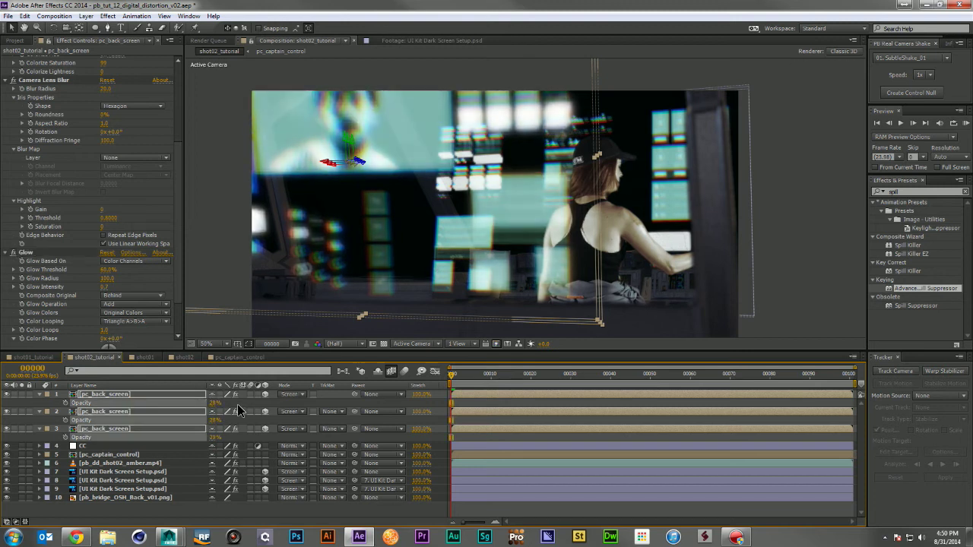
Set Camera Lens Blur Radius to 10 on each of the three pc_back_screen layers.
{"action": "scroll", "coordinate": [120, 212], "scroll_direction": "up", "scroll_amount": 3}
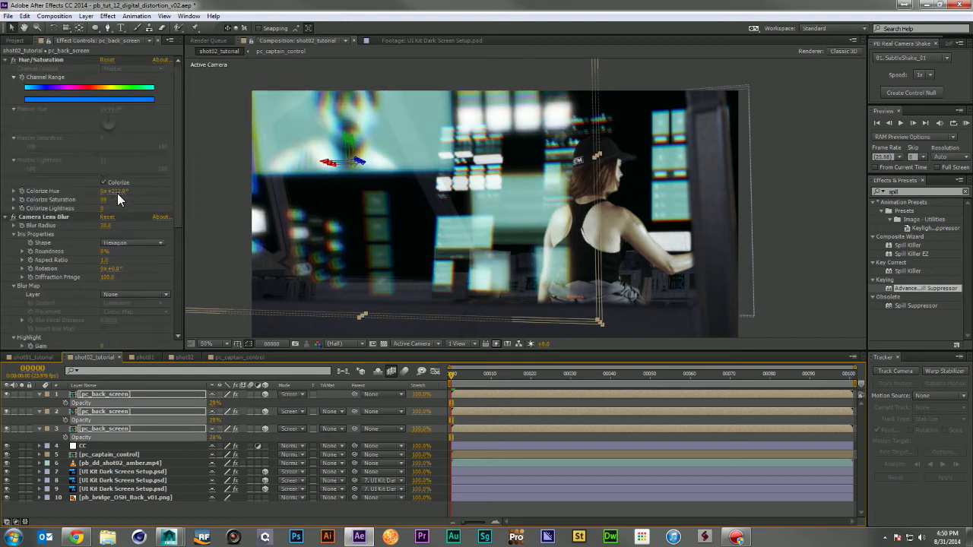
{"action": "left_click", "coordinate": [111, 227]}
{"action": "type", "text": "10"}
{"action": "key", "text": "Return"}
{"action": "left_click", "coordinate": [151, 400]}
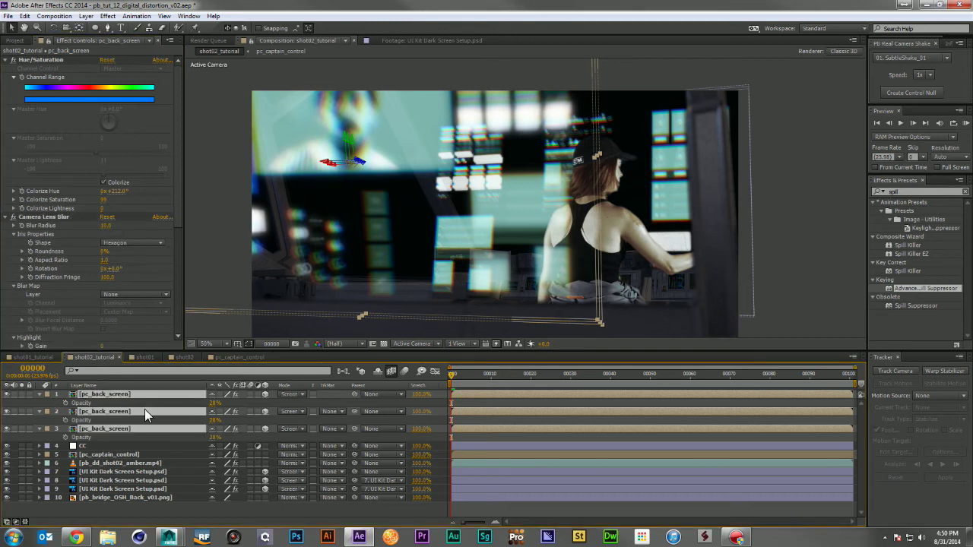
{"action": "left_click", "coordinate": [151, 431]}
{"action": "left_click", "coordinate": [140, 412]}
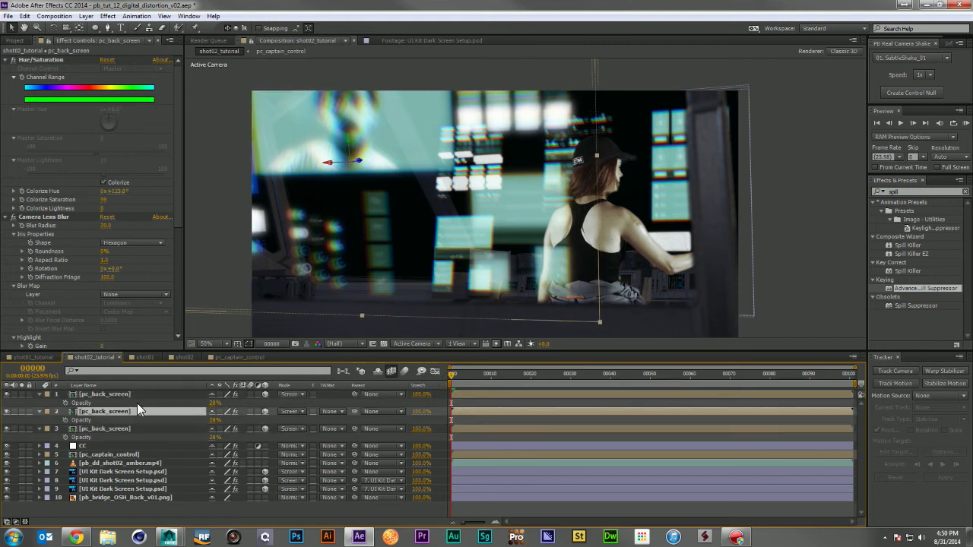
{"action": "left_click", "coordinate": [107, 226]}
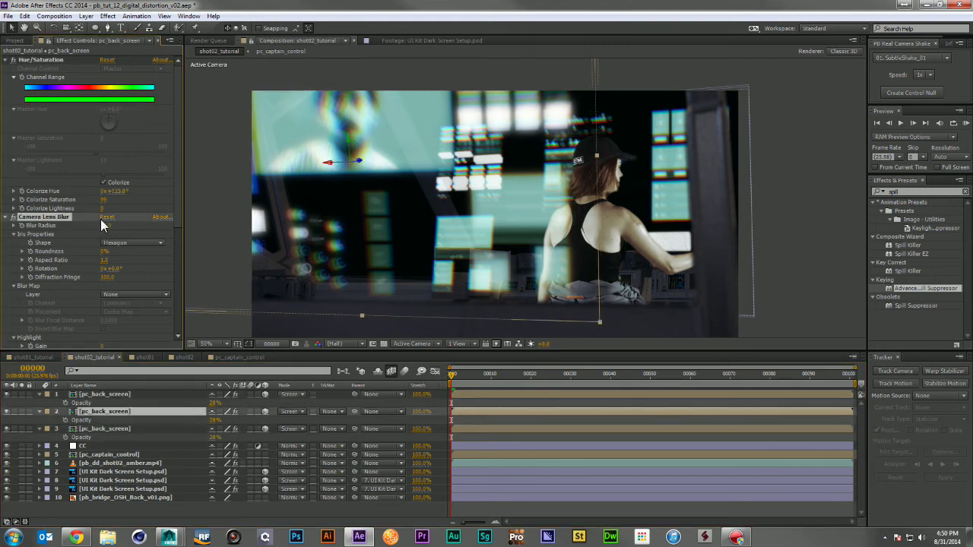
{"action": "left_click", "coordinate": [135, 429]}
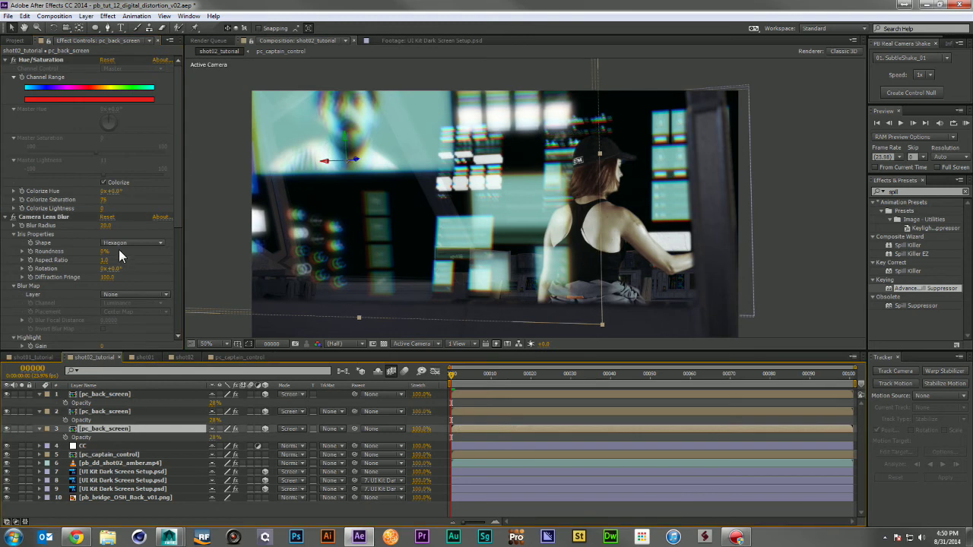
{"action": "left_click", "coordinate": [108, 226]}
{"action": "type", "text": "10"}
{"action": "key", "text": "Return"}
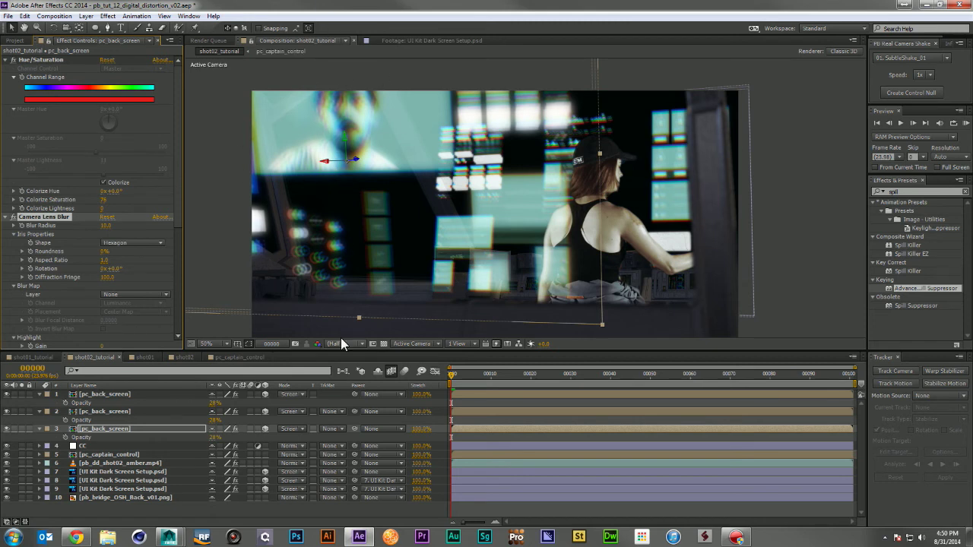
Collapse the three layers' Opacity properties and solo the bridge background plate on layer 10.
{"action": "left_click", "coordinate": [517, 383]}
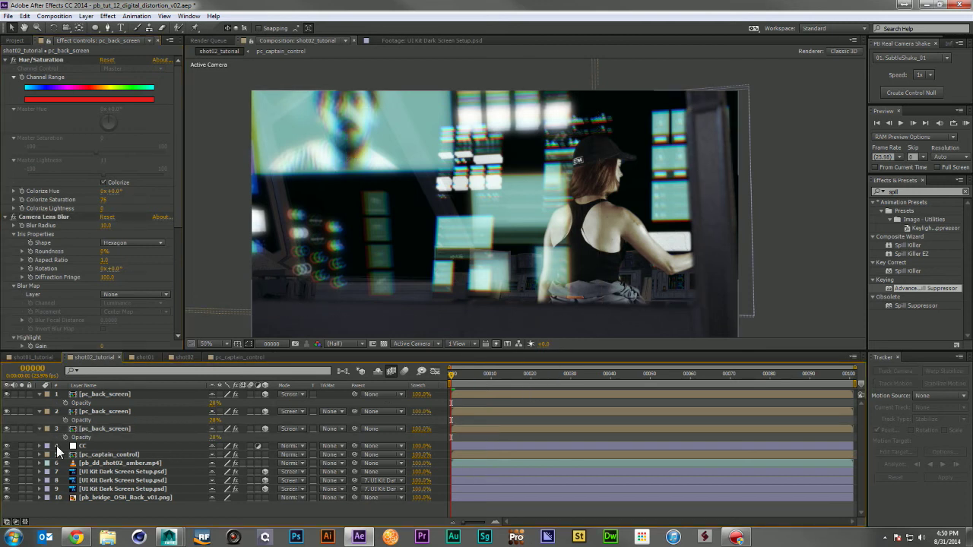
{"action": "left_click_drag", "start_coordinate": [46, 438], "coordinate": [41, 408]}
{"action": "left_click", "coordinate": [40, 411]}
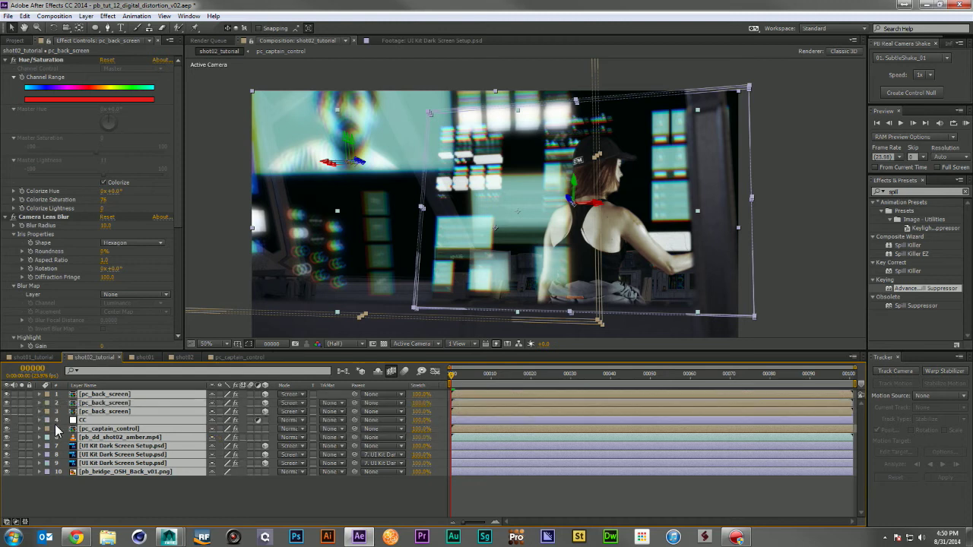
{"action": "left_click", "coordinate": [114, 499]}
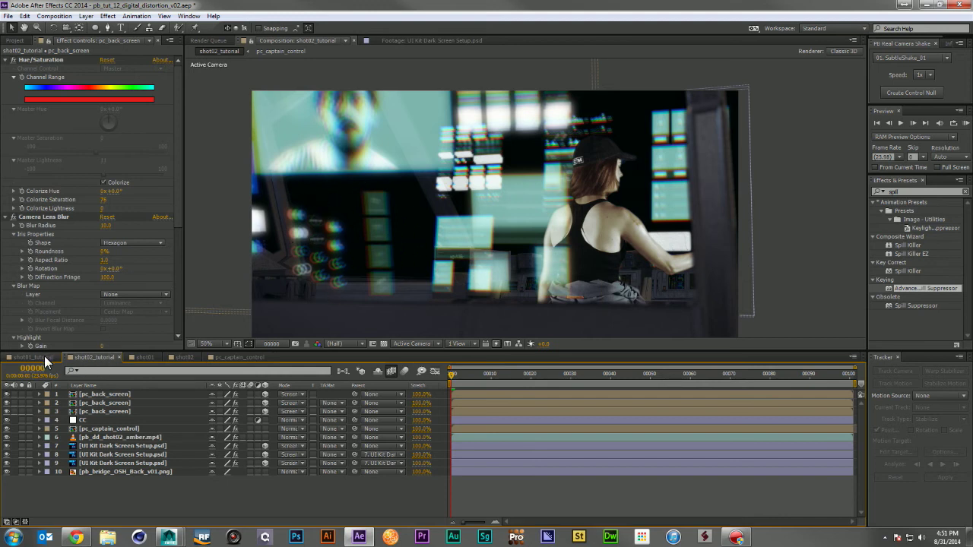
{"action": "left_click", "coordinate": [22, 471]}
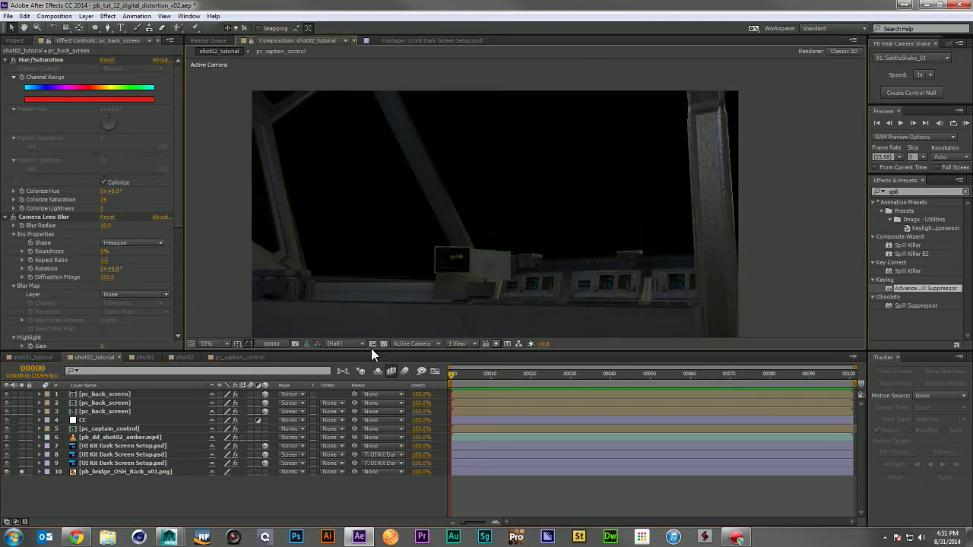
Unsolo layer 10 and add 2048.jpg from 01_ELEMENTS > 00_RASTER to shot02_tutorial.
{"action": "left_click", "coordinate": [21, 471]}
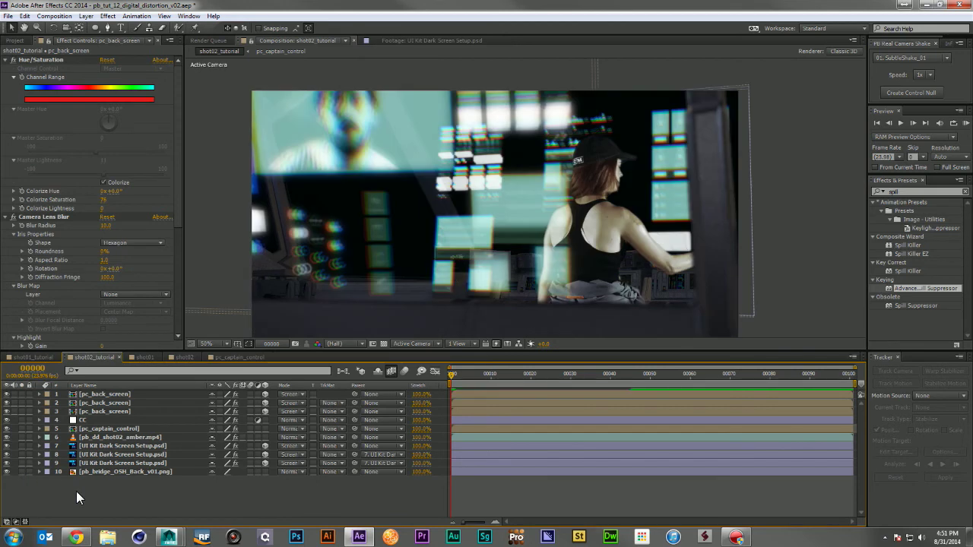
{"action": "left_click", "coordinate": [21, 38]}
{"action": "scroll", "coordinate": [50, 294], "scroll_direction": "down", "scroll_amount": 1}
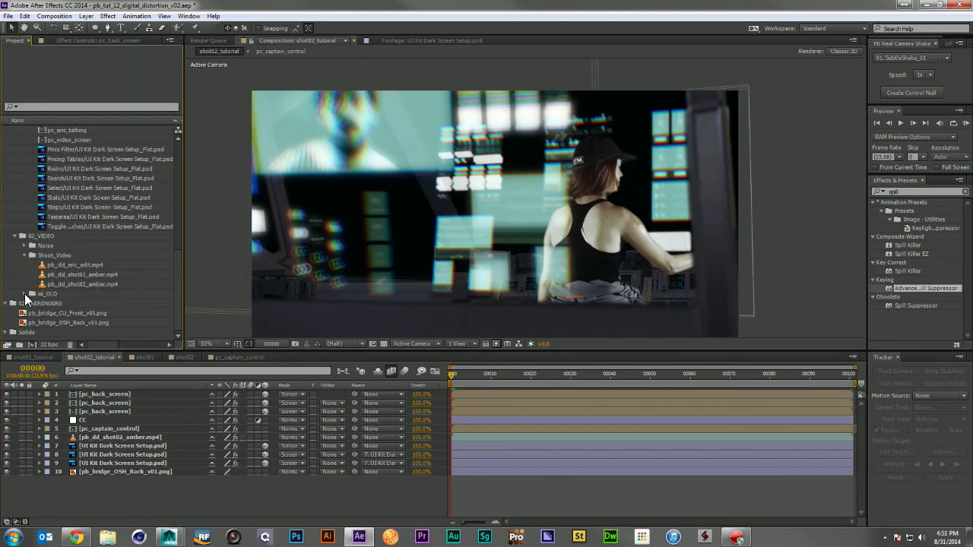
{"action": "scroll", "coordinate": [24, 293], "scroll_direction": "up", "scroll_amount": 6}
{"action": "scroll", "coordinate": [24, 288], "scroll_direction": "up", "scroll_amount": 2}
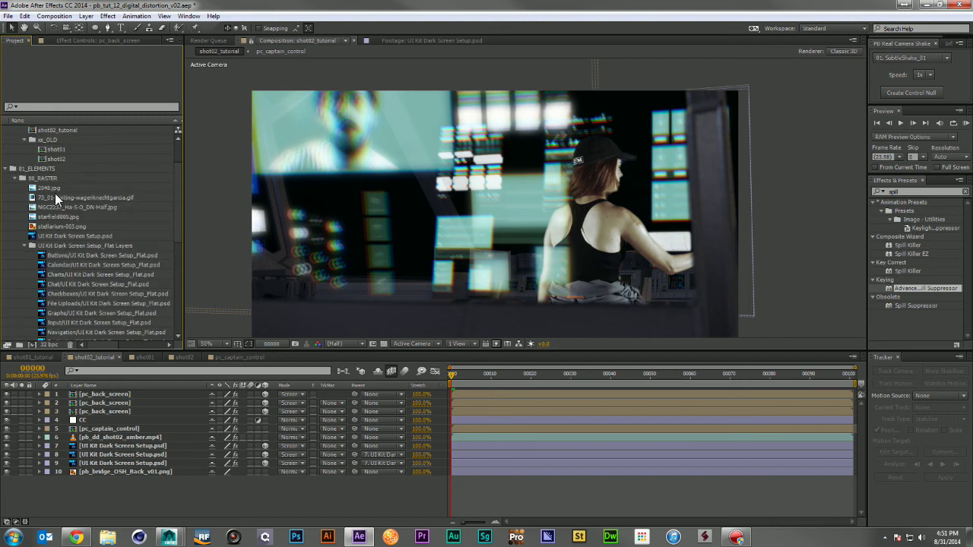
{"action": "left_click", "coordinate": [56, 190]}
{"action": "left_click_drag", "start_coordinate": [65, 193], "coordinate": [107, 506]}
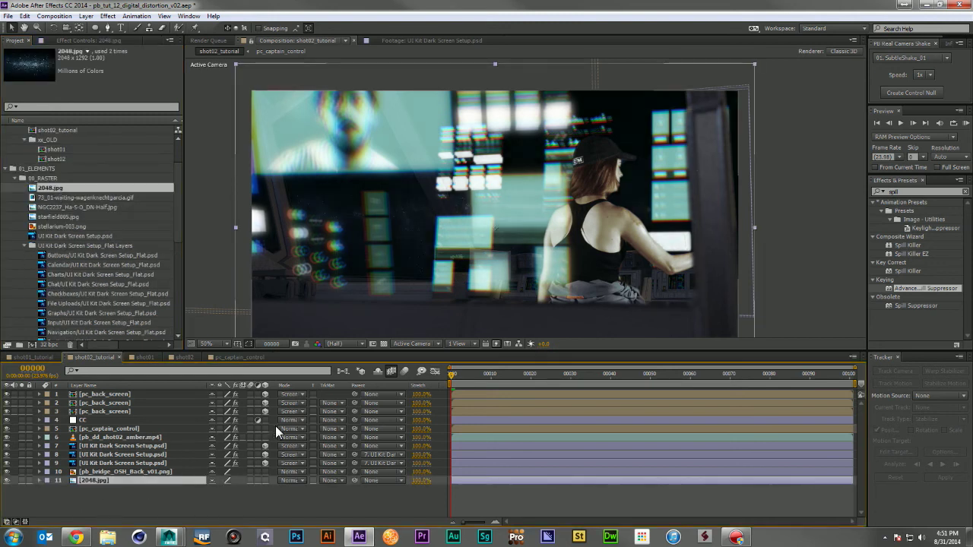
Scale the 2048.jpg layer up to about 134%.
{"action": "key", "text": "s"}
{"action": "left_click_drag", "start_coordinate": [241, 489], "coordinate": [257, 489]}
{"action": "left_click_drag", "start_coordinate": [444, 283], "coordinate": [389, 236]}
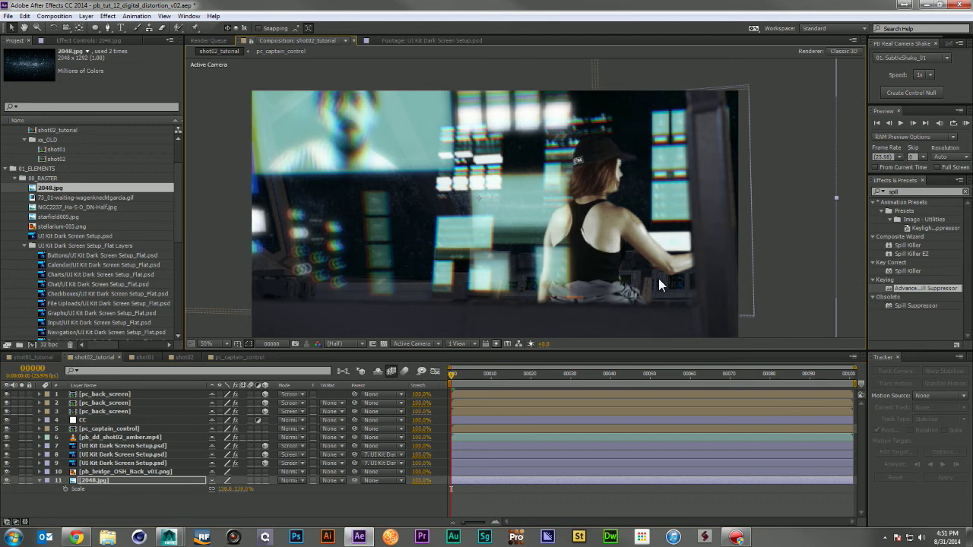
Apply Camera Lens Blur to 2048.jpg, then delete the effect again.
{"action": "left_click", "coordinate": [917, 191]}
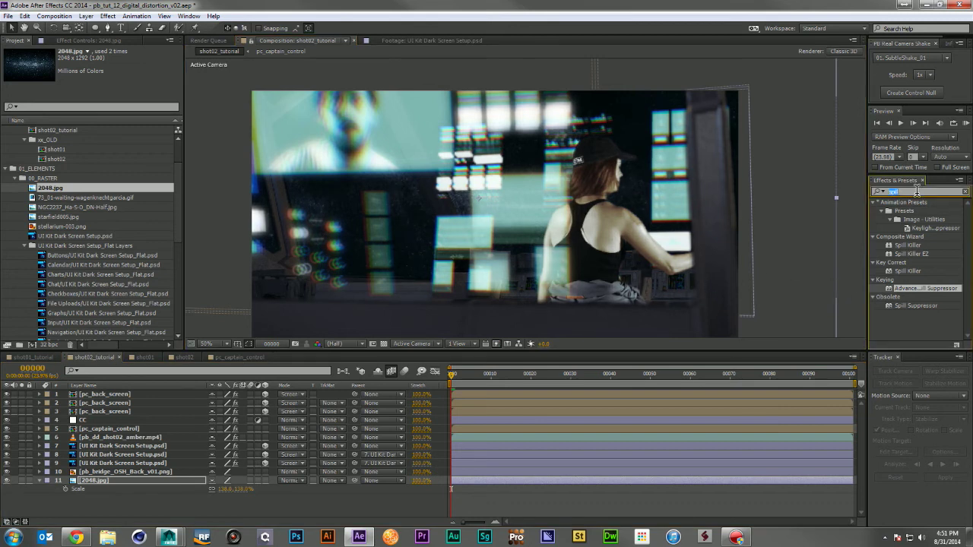
{"action": "type", "text": "camera"}
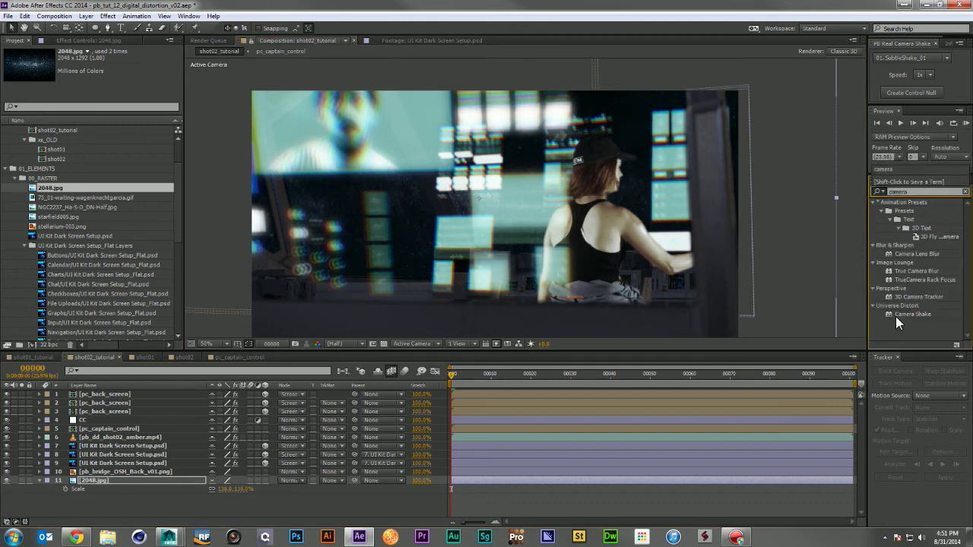
{"action": "left_click", "coordinate": [918, 254]}
{"action": "left_click_drag", "start_coordinate": [918, 253], "coordinate": [184, 482]}
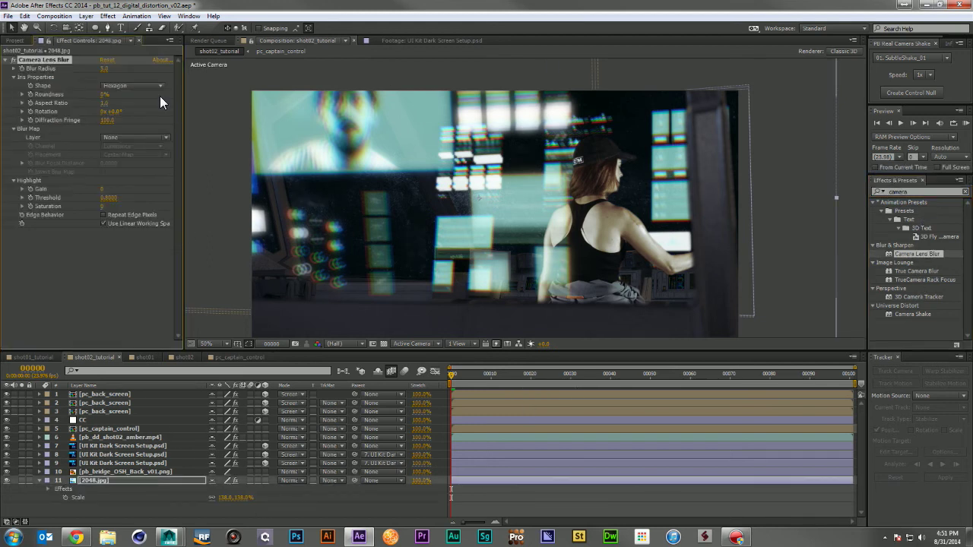
{"action": "left_click", "coordinate": [108, 479]}
{"action": "key", "text": "Delete"}
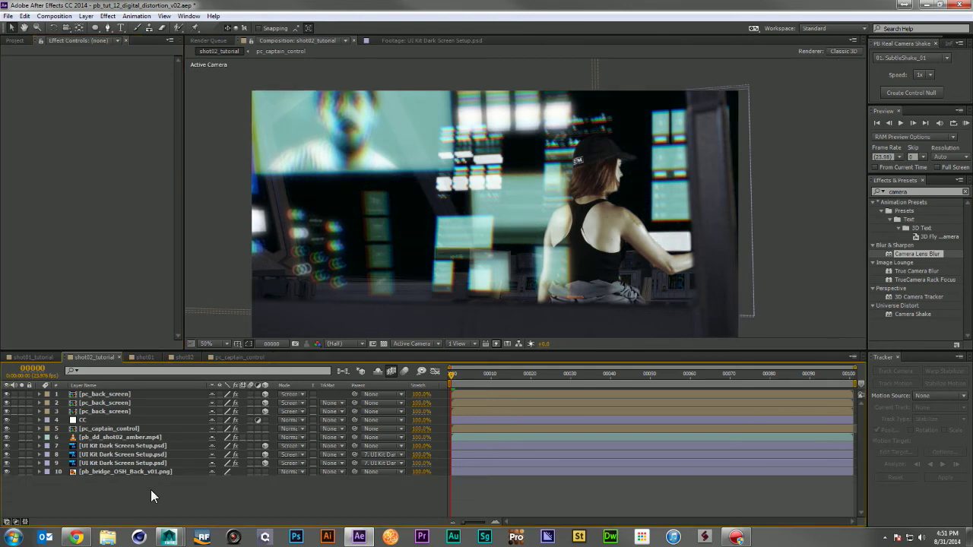
{"action": "key", "text": "ctrl+z"}
{"action": "left_click", "coordinate": [54, 61]}
{"action": "key", "text": "Delete"}
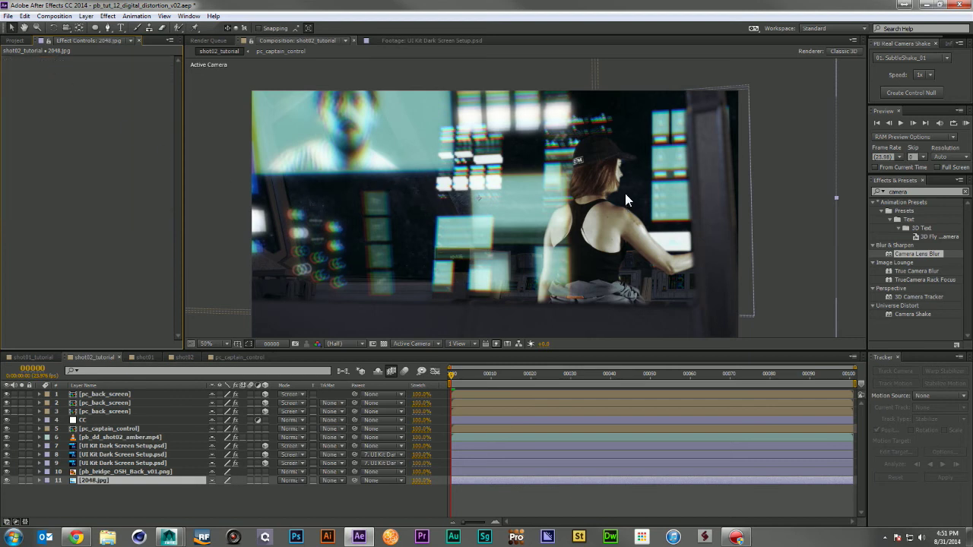
Solo layer 11 to view 2048.jpg alone, then unsolo it.
{"action": "left_click", "coordinate": [22, 480]}
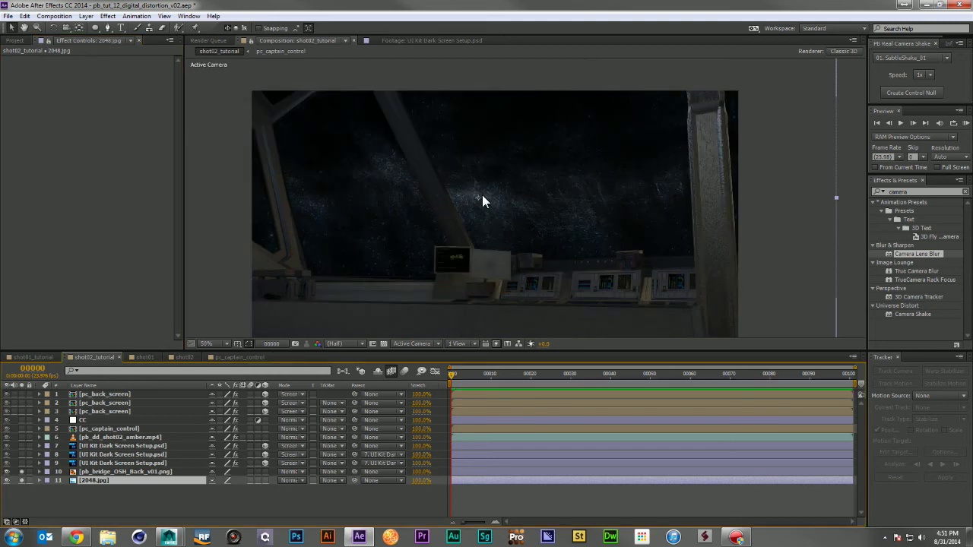
{"action": "left_click", "coordinate": [43, 491]}
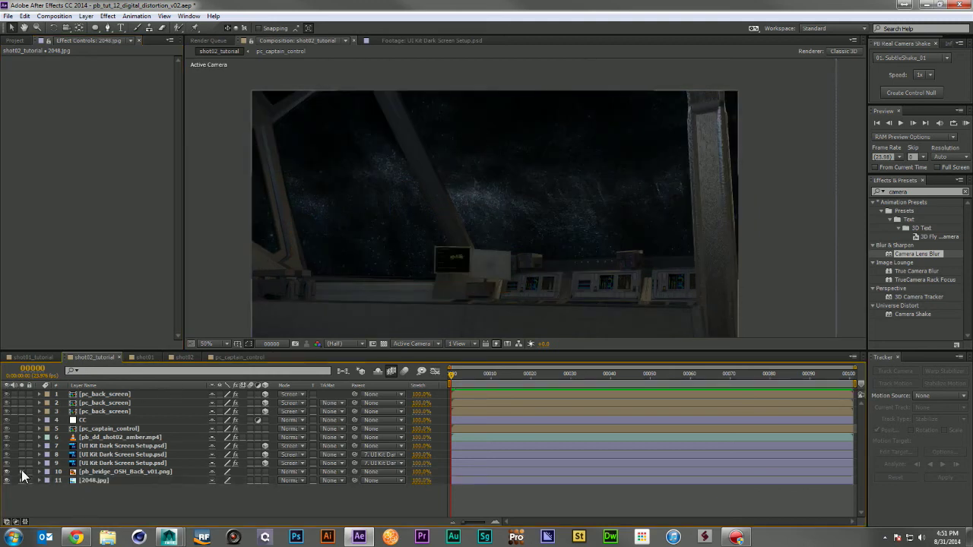
{"action": "left_click", "coordinate": [21, 480]}
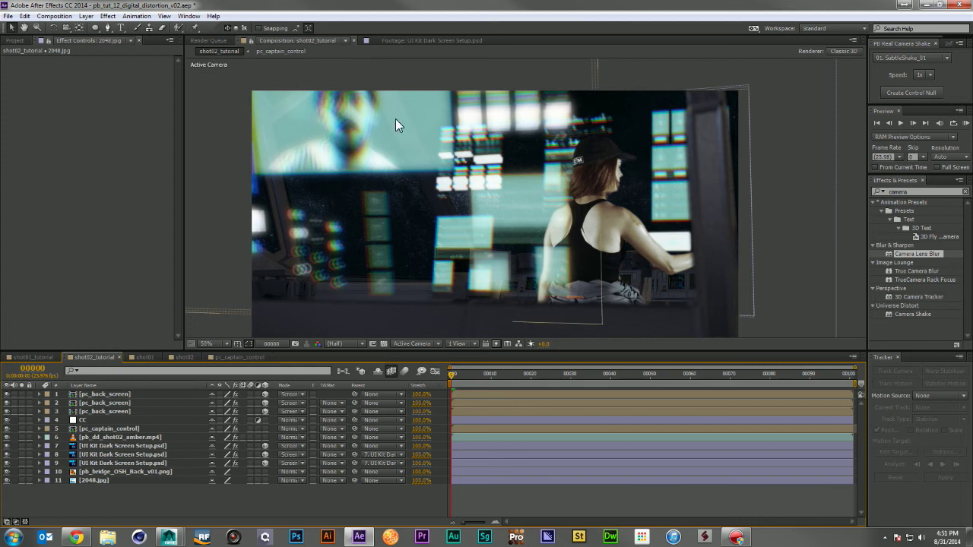
Open and close pc_captain_control, then open the pc_back_screen precomp.
{"action": "left_click", "coordinate": [226, 357]}
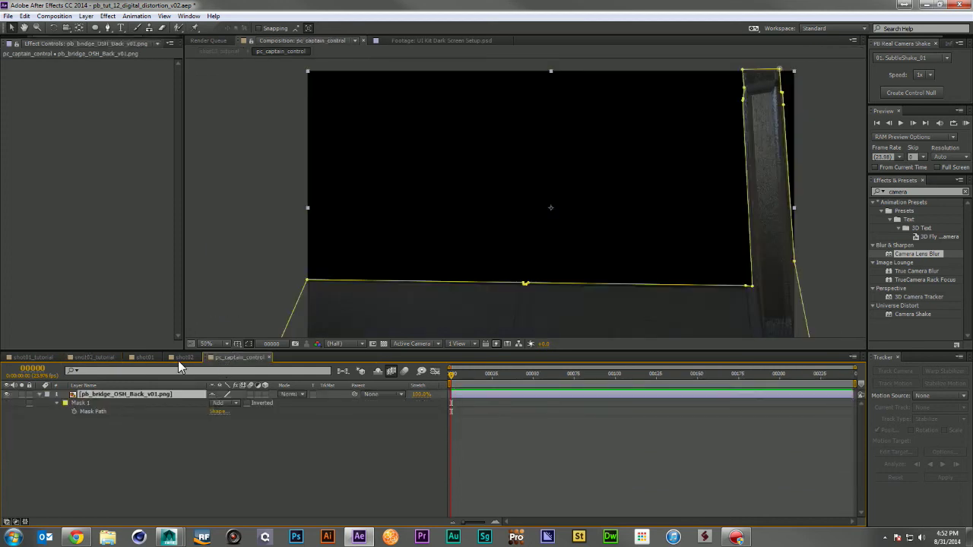
{"action": "left_click", "coordinate": [266, 358]}
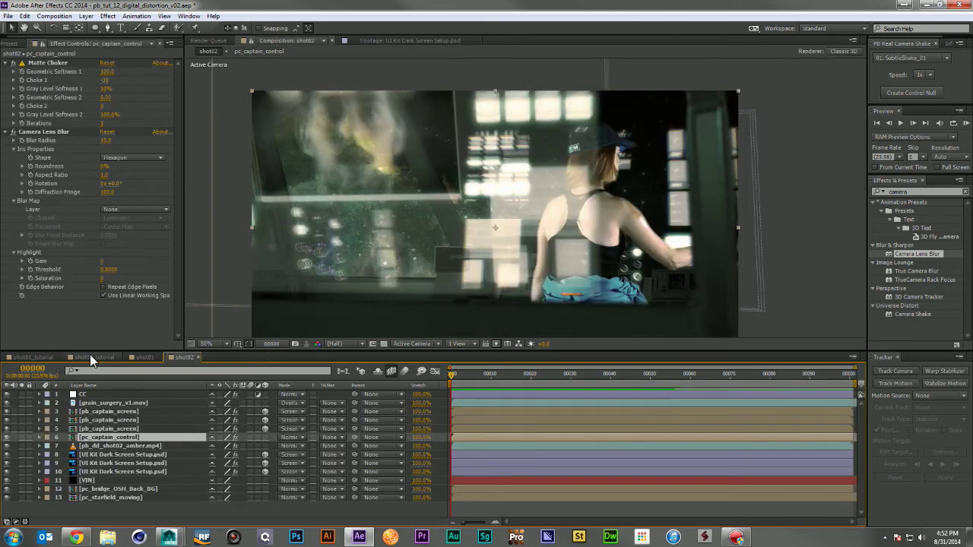
{"action": "double_click", "coordinate": [114, 439]}
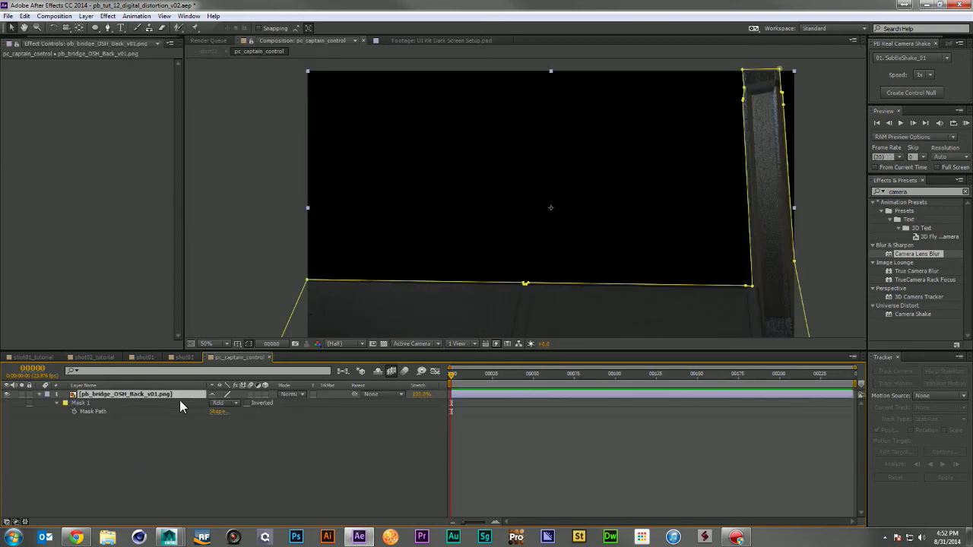
{"action": "left_click", "coordinate": [269, 358]}
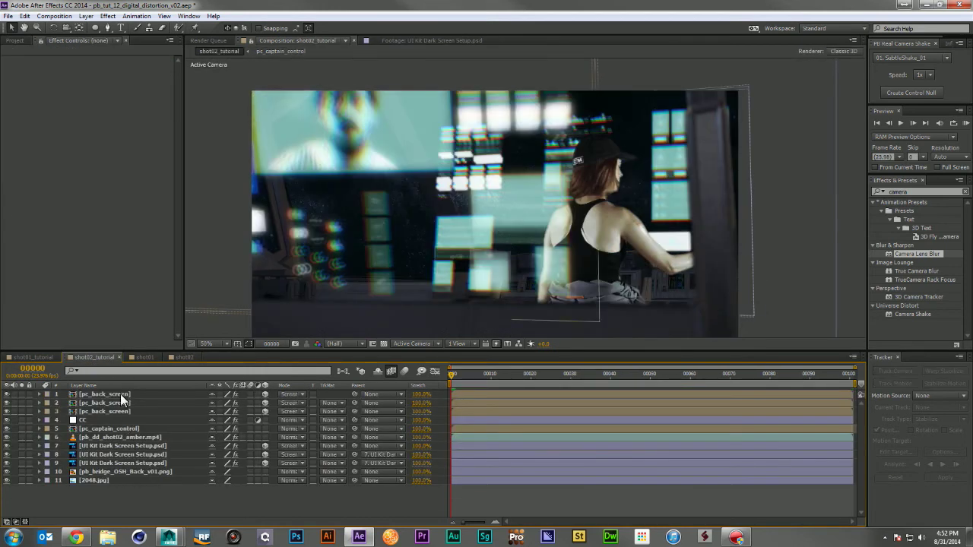
{"action": "double_click", "coordinate": [114, 411]}
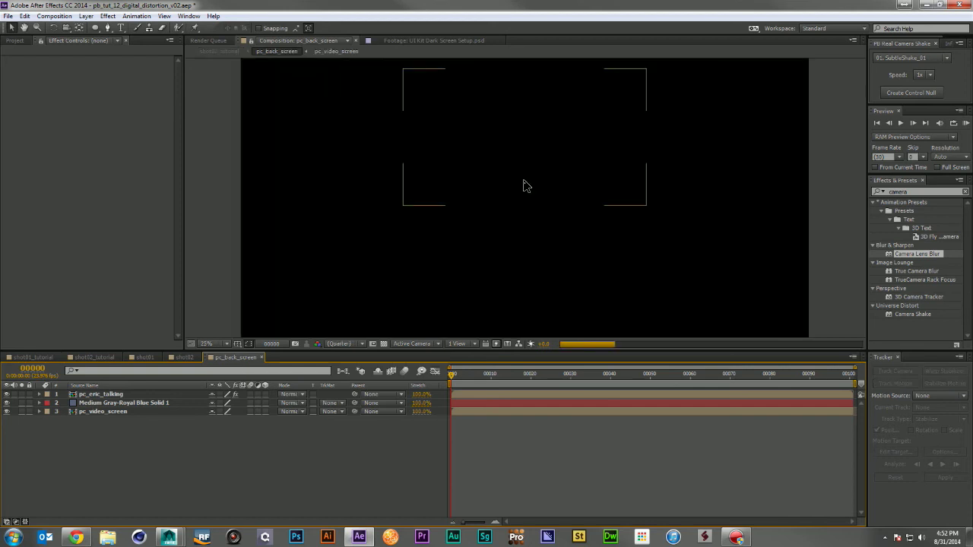
Open pc_eric_talking, select pb_dd_eric_edit.mp4, and return to the pc_back_screen comp.
{"action": "double_click", "coordinate": [113, 395]}
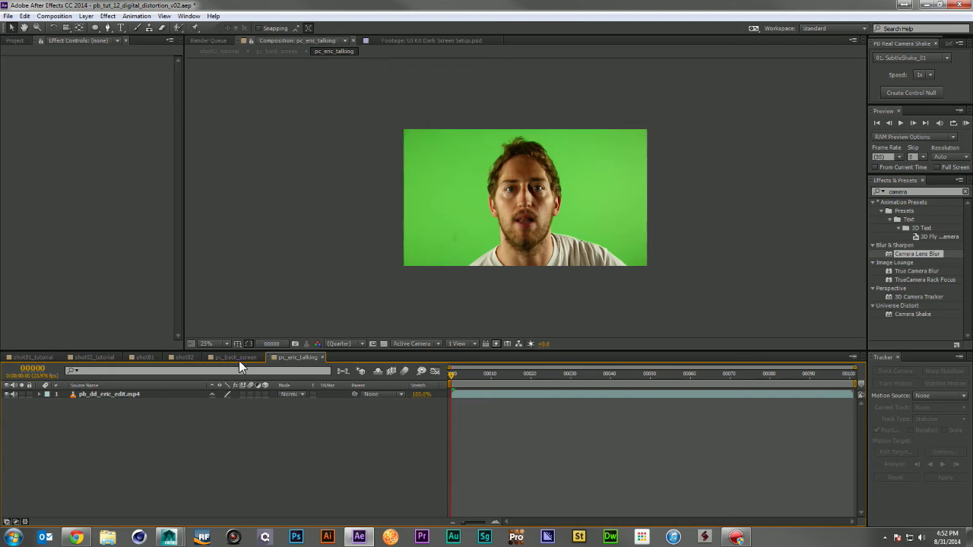
{"action": "left_click", "coordinate": [149, 394]}
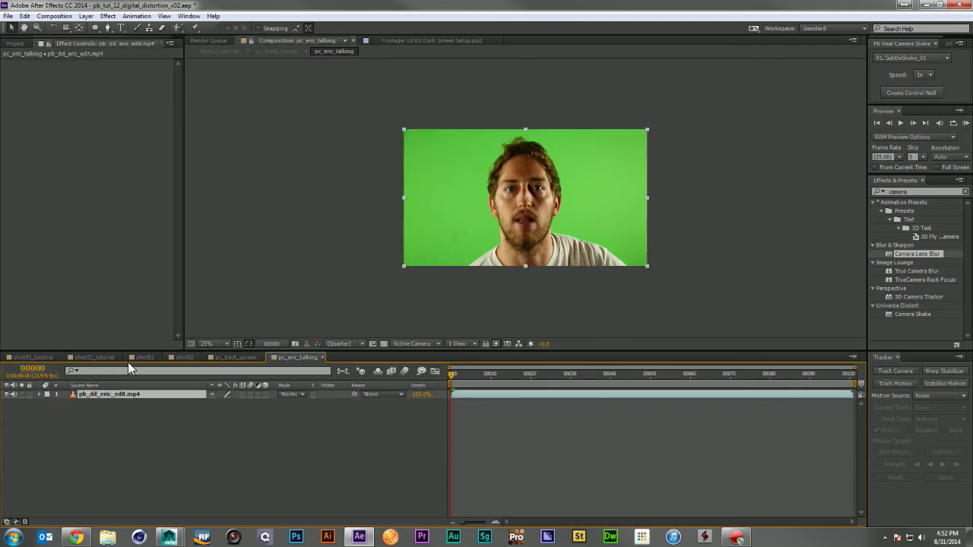
{"action": "left_click", "coordinate": [105, 359]}
{"action": "left_click", "coordinate": [137, 357]}
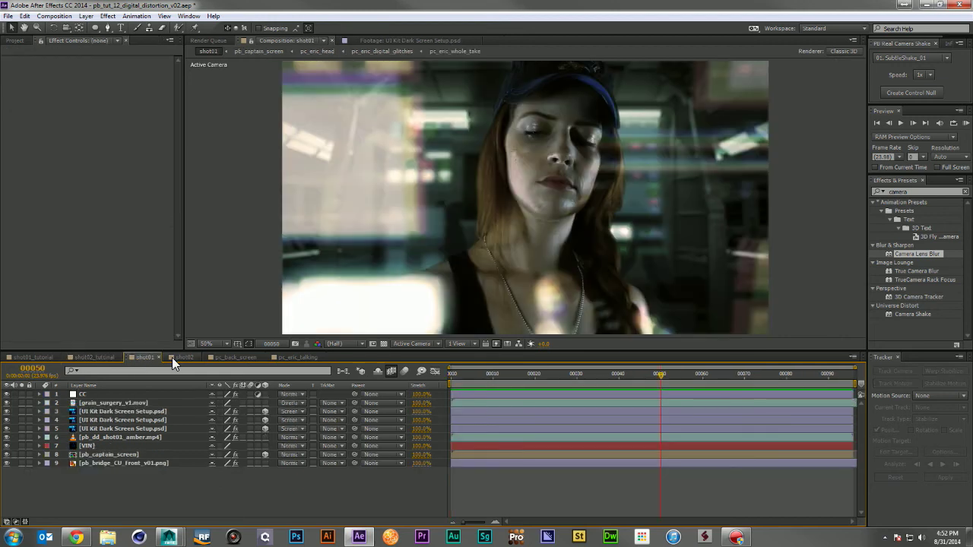
{"action": "left_click", "coordinate": [172, 357]}
{"action": "left_click", "coordinate": [228, 357]}
{"action": "left_click", "coordinate": [292, 356]}
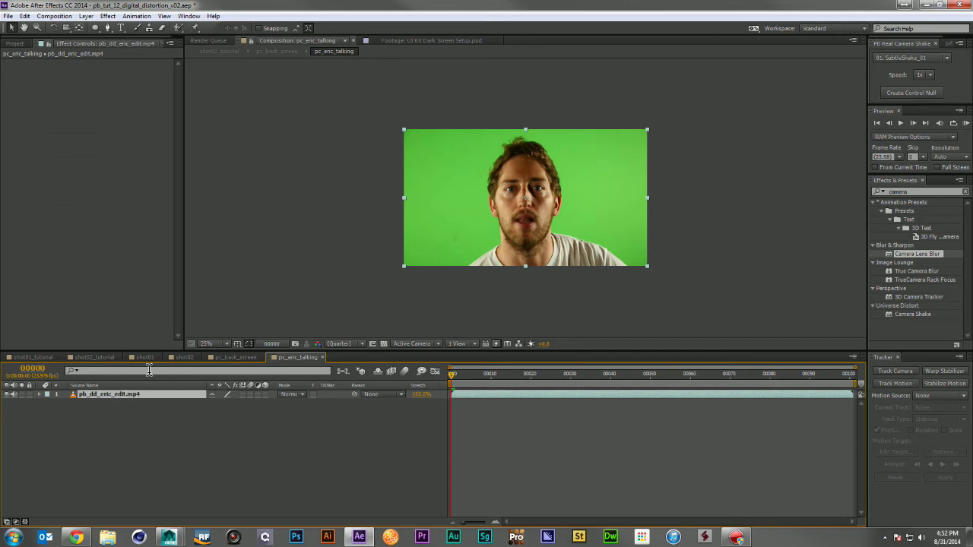
{"action": "left_click", "coordinate": [232, 357]}
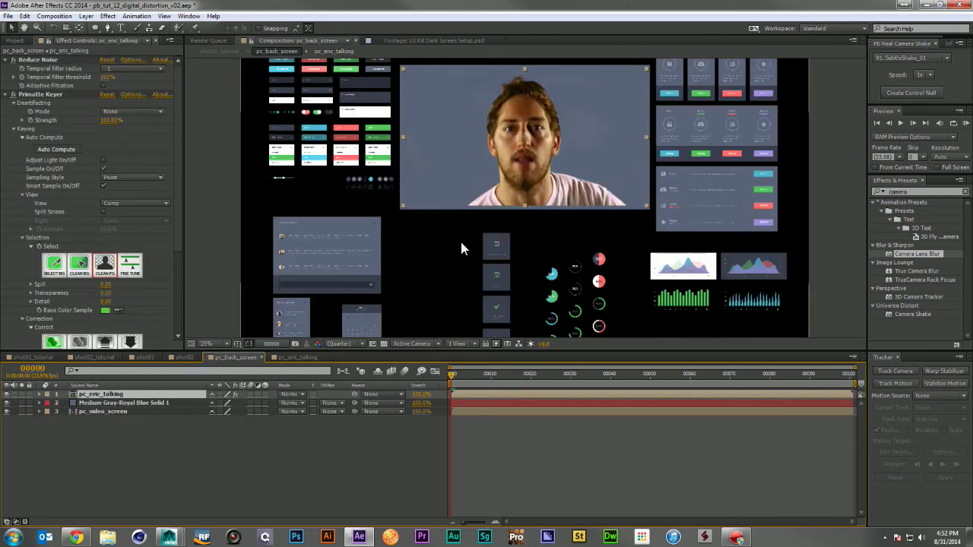
Select and copy the Reduce Noise and Primatte Keyer effects in pc_back_screen.
{"action": "left_click", "coordinate": [34, 59]}
{"action": "scroll", "coordinate": [42, 84], "scroll_direction": "down", "scroll_amount": 2}
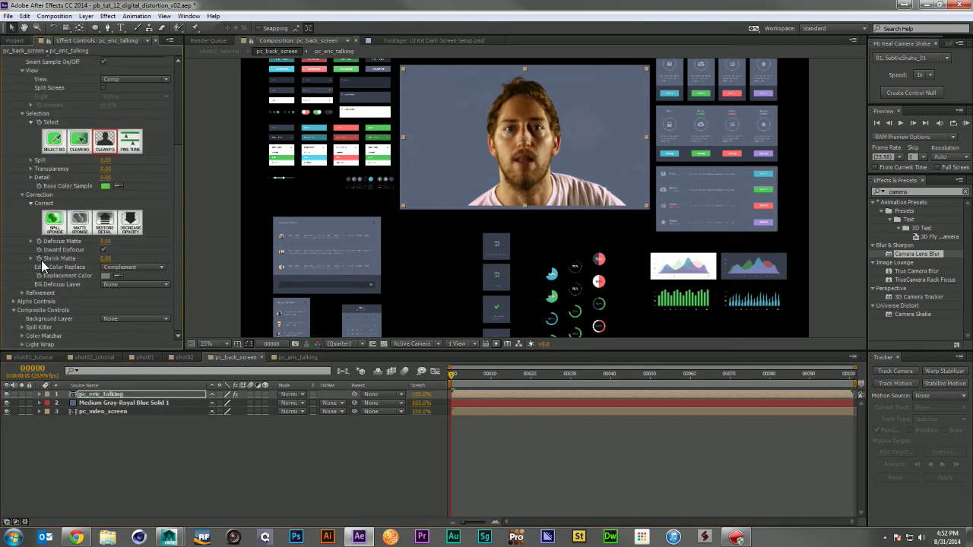
{"action": "scroll", "coordinate": [42, 228], "scroll_direction": "up", "scroll_amount": 2}
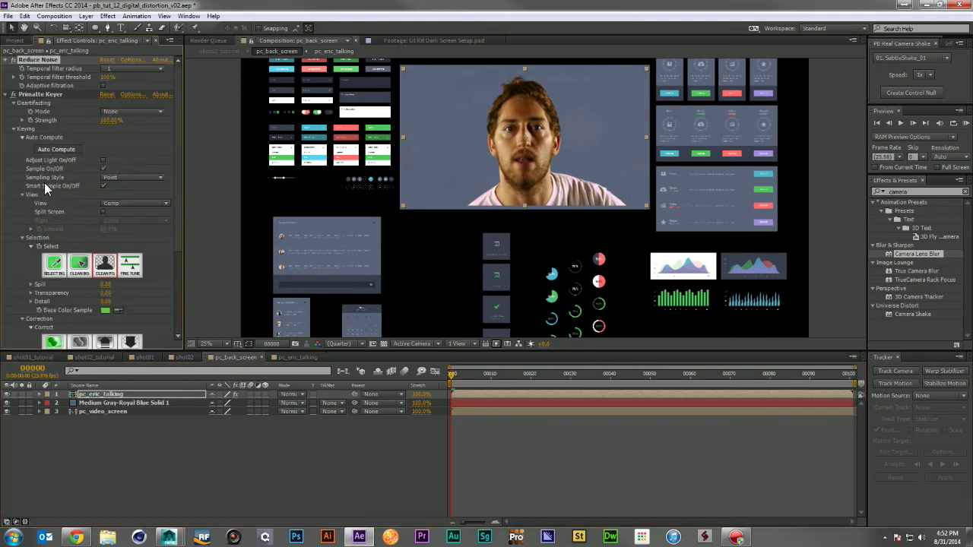
{"action": "left_click", "coordinate": [39, 95]}
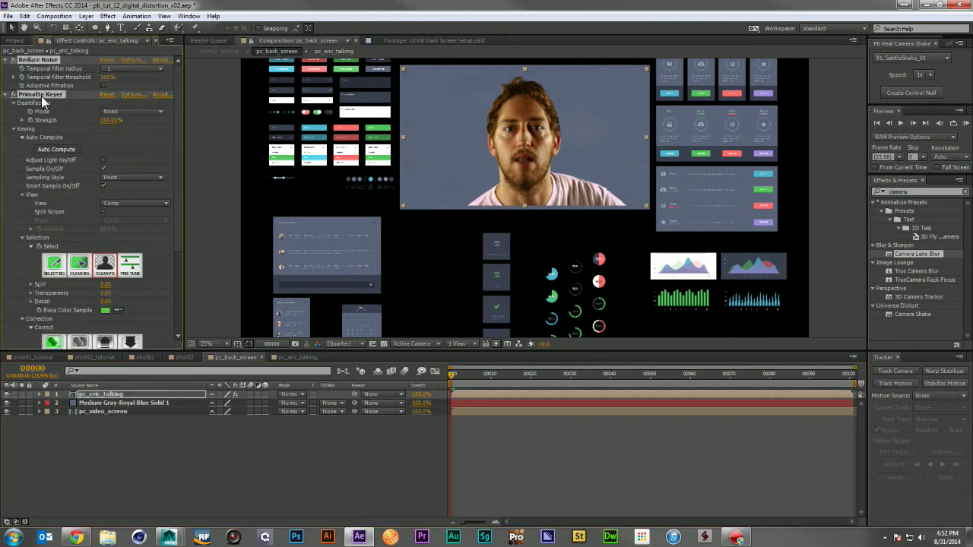
{"action": "left_click", "coordinate": [102, 187]}
Paste Reduce Noise and Primatte Keyer onto pb_dd_eric_edit.mp4 in pc_eric_talking.
{"action": "left_click", "coordinate": [277, 356]}
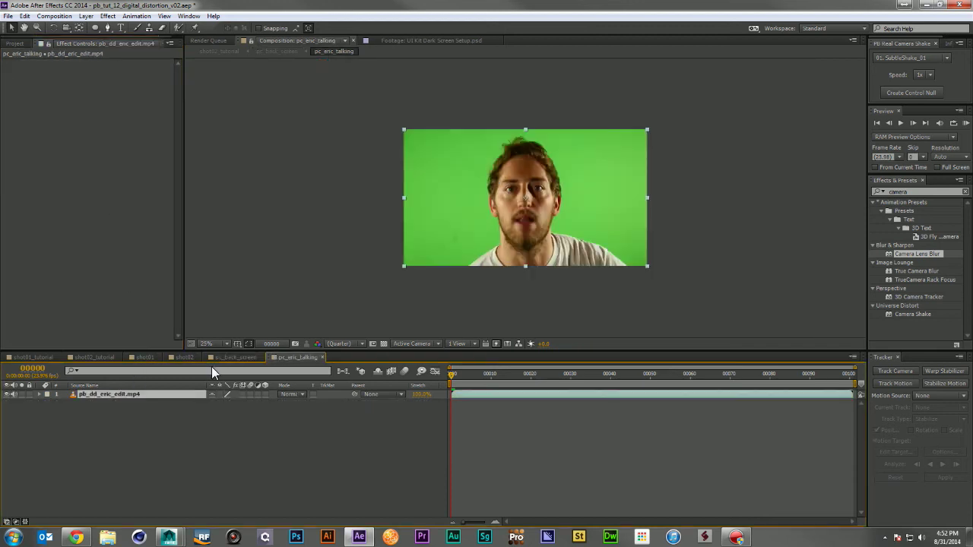
{"action": "left_click", "coordinate": [123, 392]}
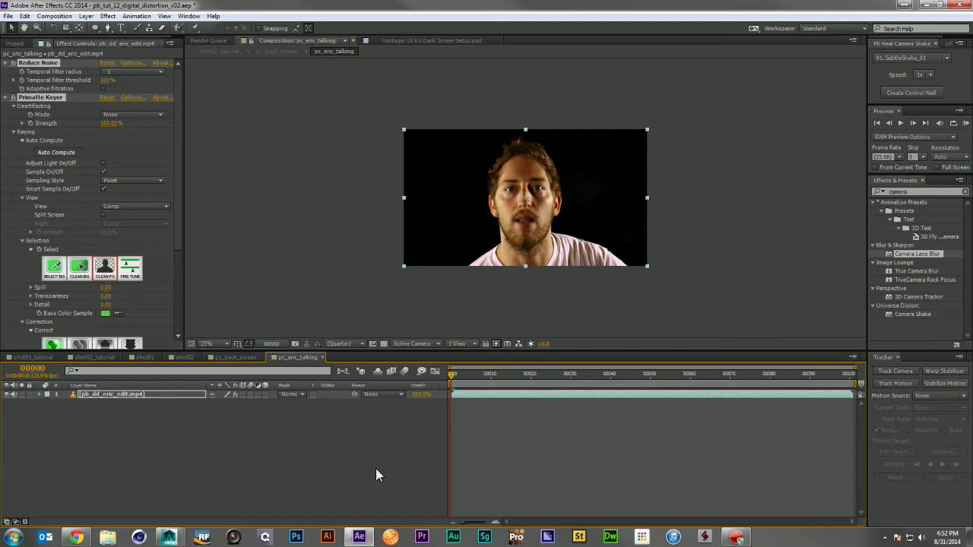
{"action": "left_click", "coordinate": [169, 428]}
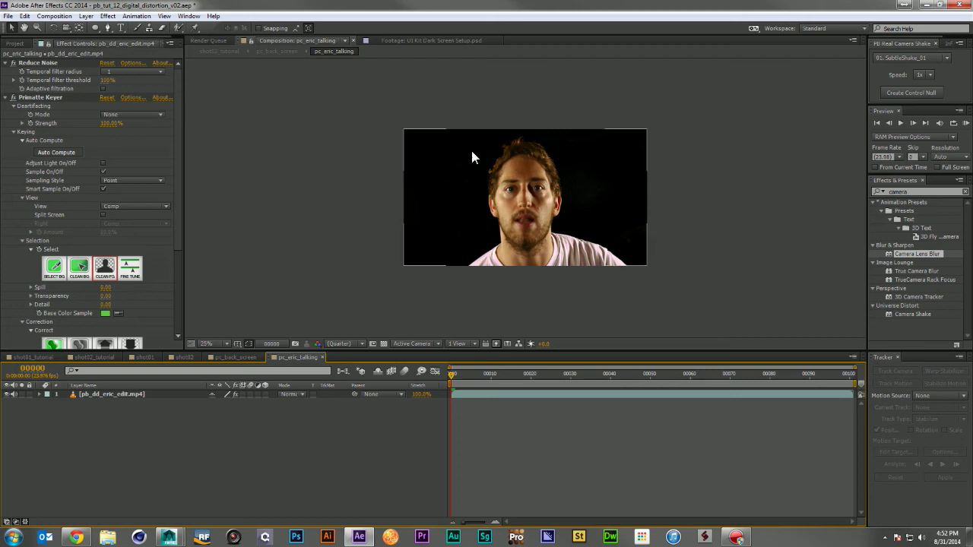
{"action": "left_click", "coordinate": [13, 43]}
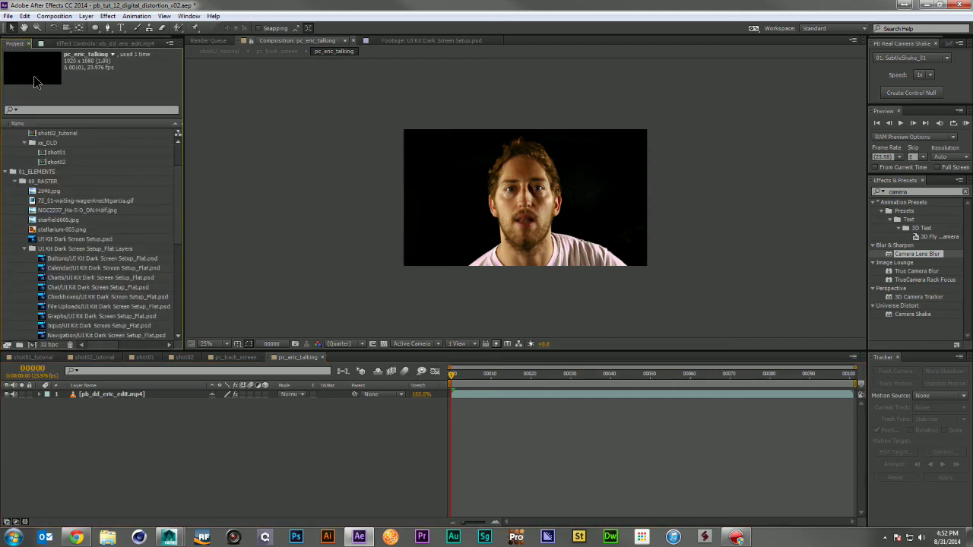
Collapse the UI Kit Dark Screen Setup_Flat Layers folder and select the talking-head footage layer.
{"action": "scroll", "coordinate": [92, 227], "scroll_direction": "down", "scroll_amount": 4}
{"action": "scroll", "coordinate": [93, 226], "scroll_direction": "up", "scroll_amount": 4}
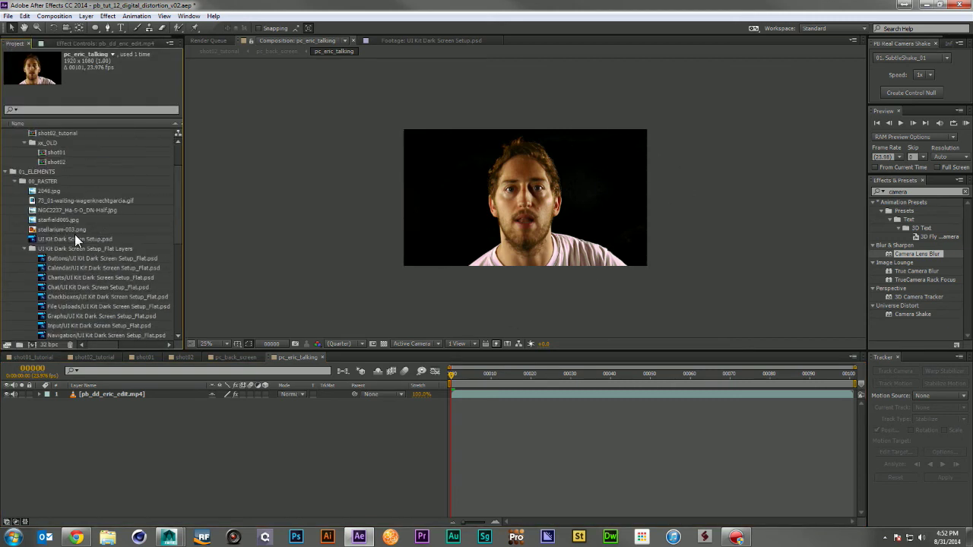
{"action": "left_click", "coordinate": [23, 248]}
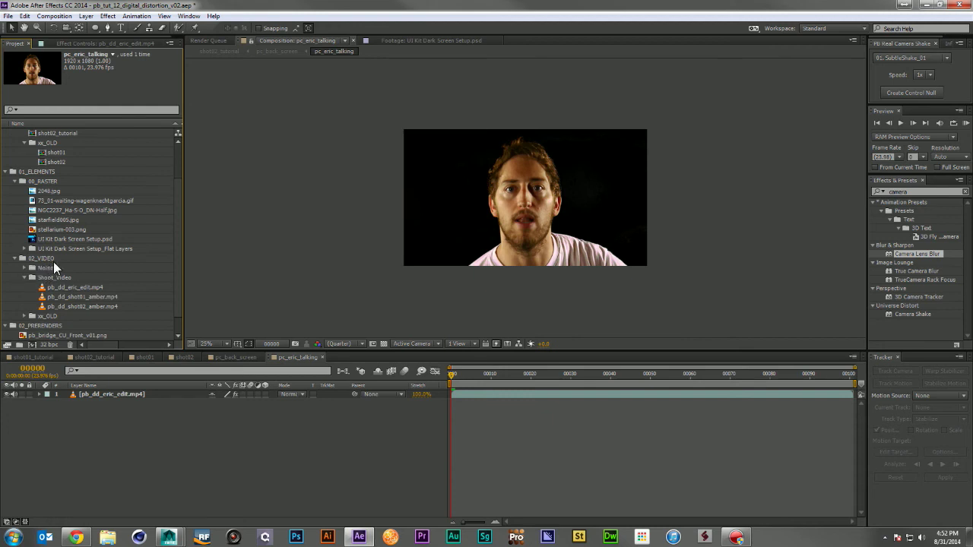
{"action": "left_click", "coordinate": [103, 394]}
Search effects for 'time', applying and undoing Time Displacement twice on the footage.
{"action": "left_click", "coordinate": [922, 191]}
{"action": "type", "text": "time"}
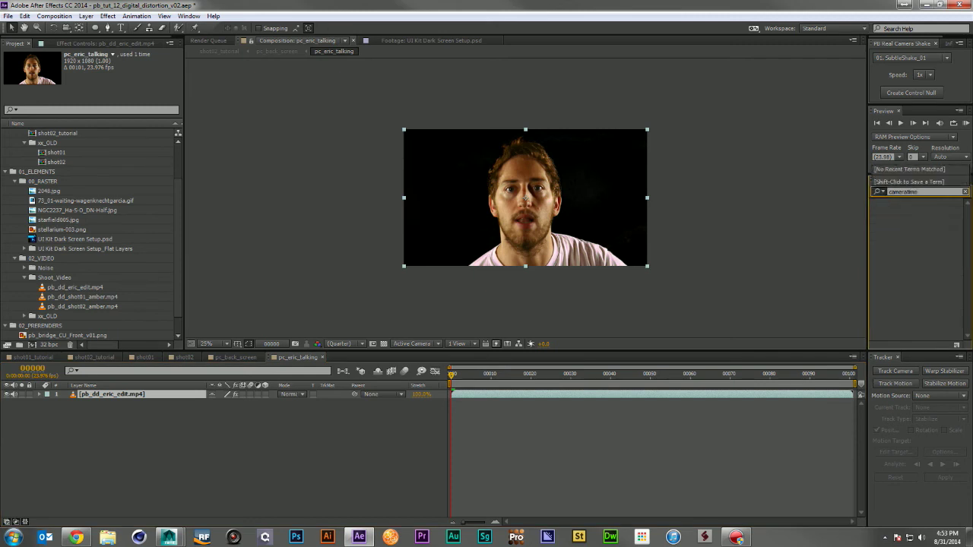
{"action": "key", "text": "ctrl+a"}
{"action": "type", "text": "time"}
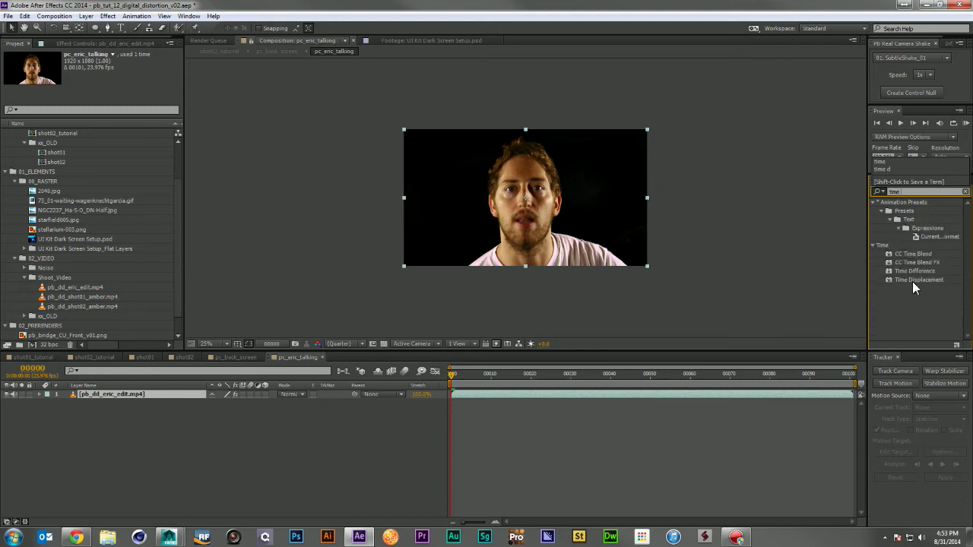
{"action": "left_click_drag", "start_coordinate": [912, 281], "coordinate": [248, 409]}
{"action": "left_click_drag", "start_coordinate": [143, 398], "coordinate": [142, 397]}
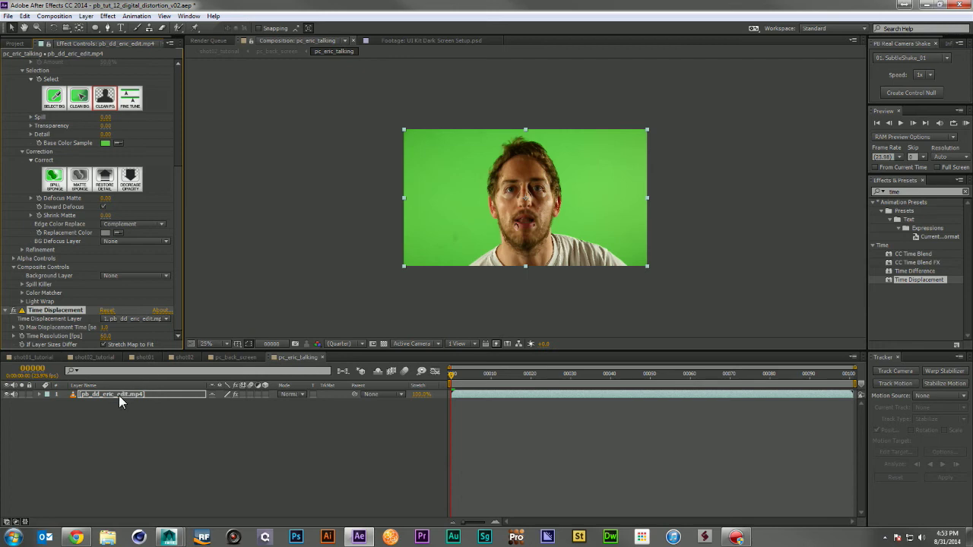
{"action": "key", "text": "ctrl+z"}
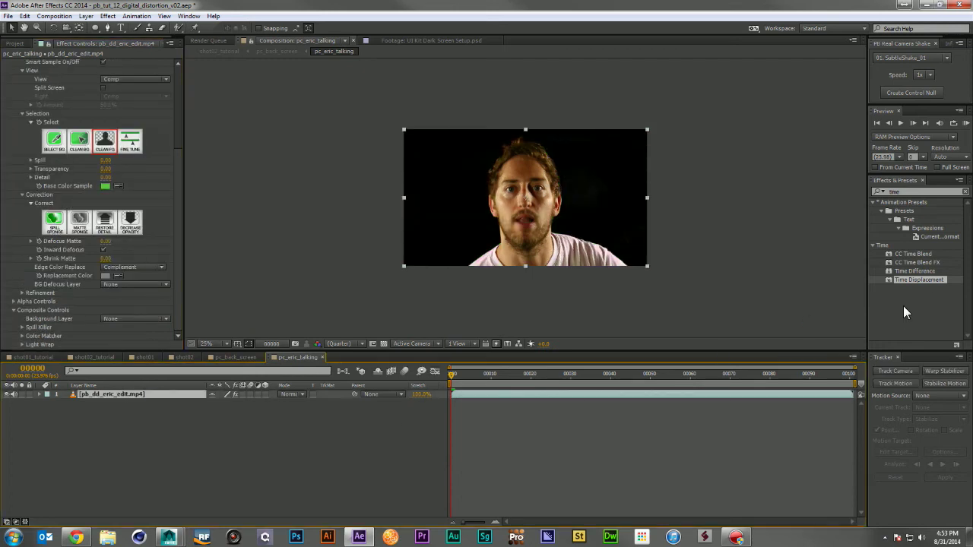
{"action": "left_click_drag", "start_coordinate": [911, 280], "coordinate": [144, 396]}
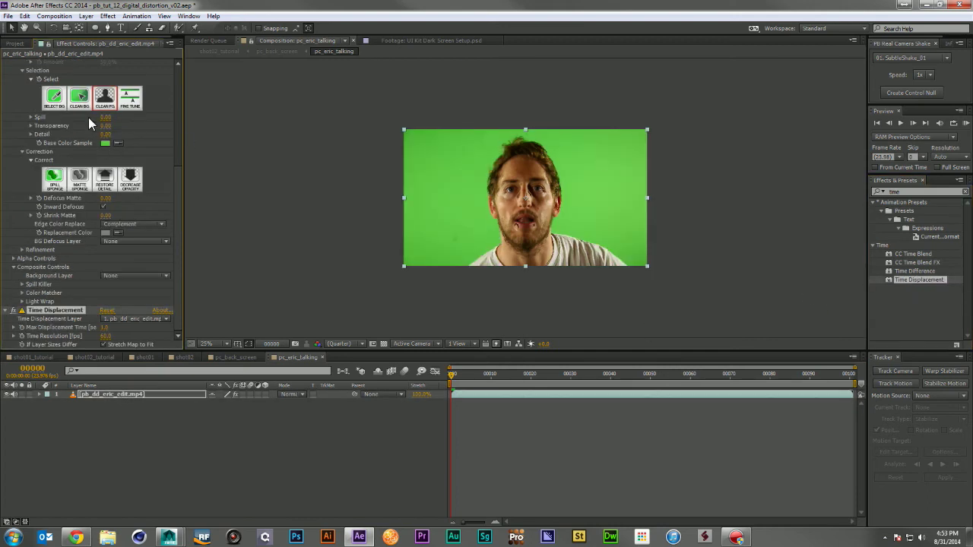
{"action": "key", "text": "ctrl+z"}
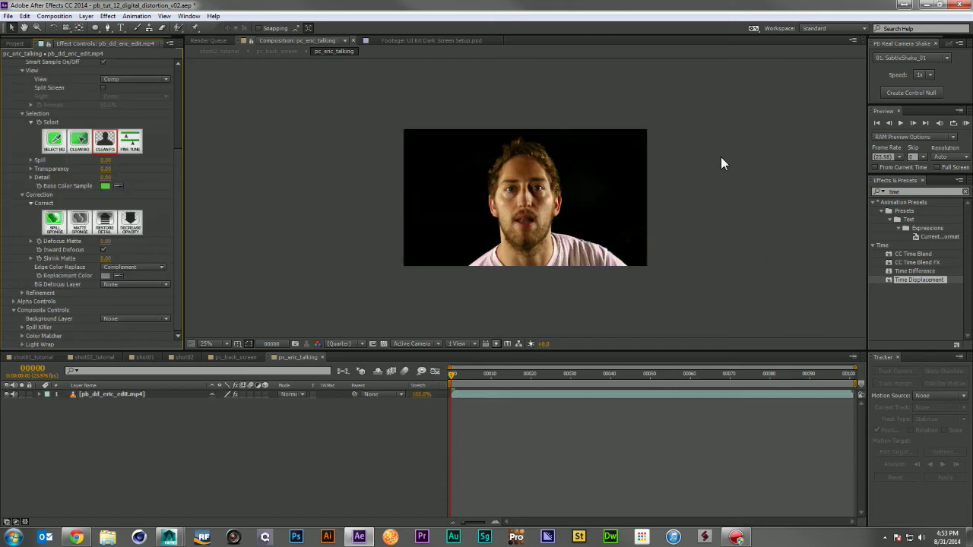
Pre-compose pb_dd_eric_edit.mp4 with Ctrl+Shift+C, naming it starting 'pc_er'.
{"action": "left_click", "coordinate": [113, 395]}
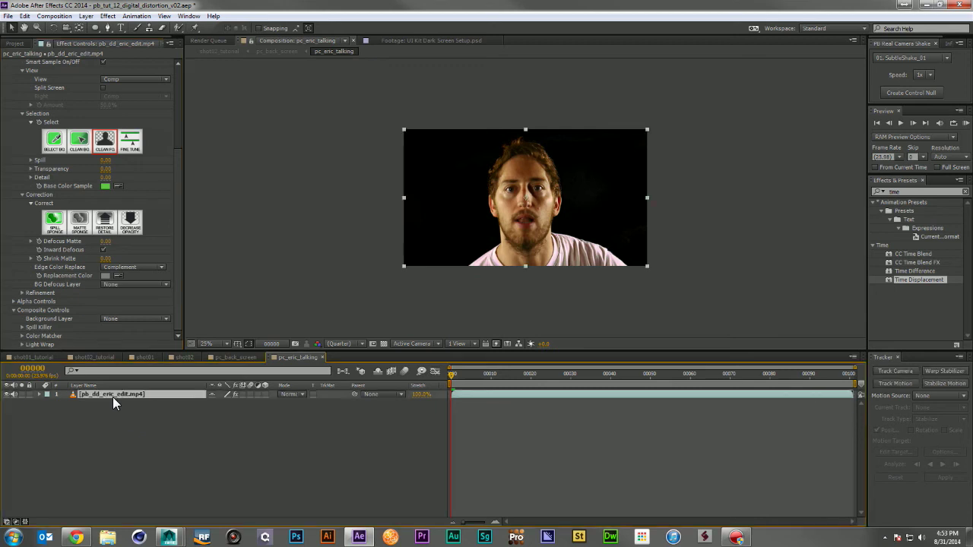
{"action": "key", "text": "ctrl+shift+c"}
{"action": "type", "text": "p"}
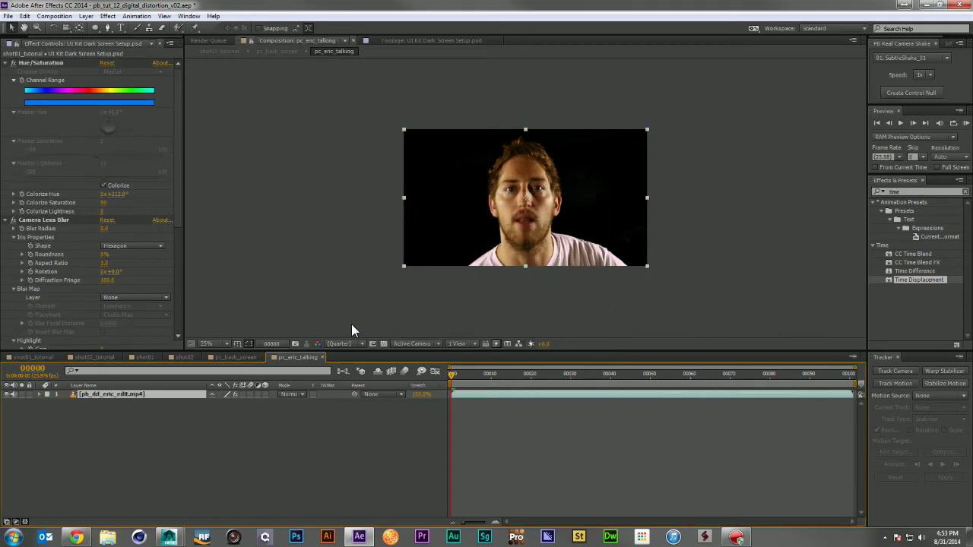
{"action": "key", "text": "ctrl+shift+c"}
{"action": "type", "text": "pc_eric_sp"}
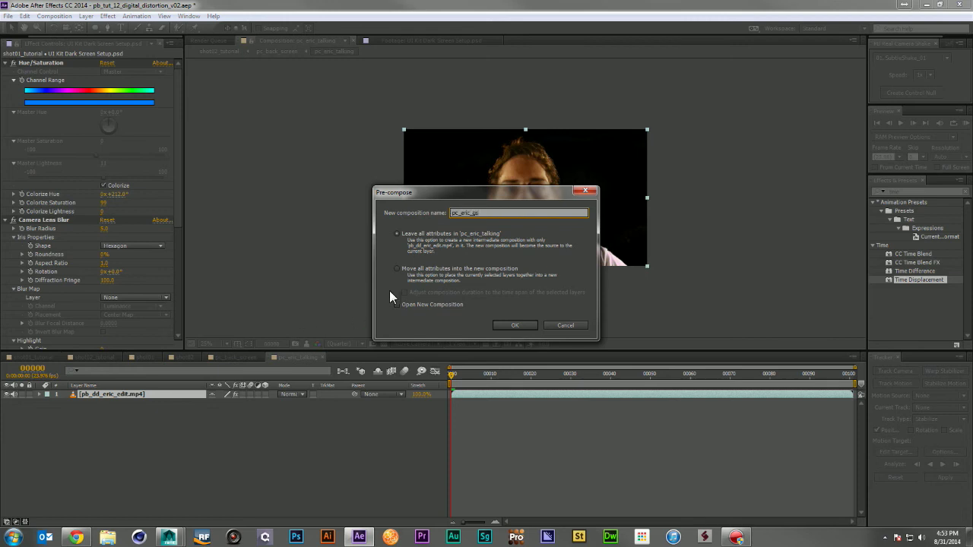
Create pc_eric_gs moving all attributes, then apply and adjust Time Displacement on it.
{"action": "left_click", "coordinate": [397, 270]}
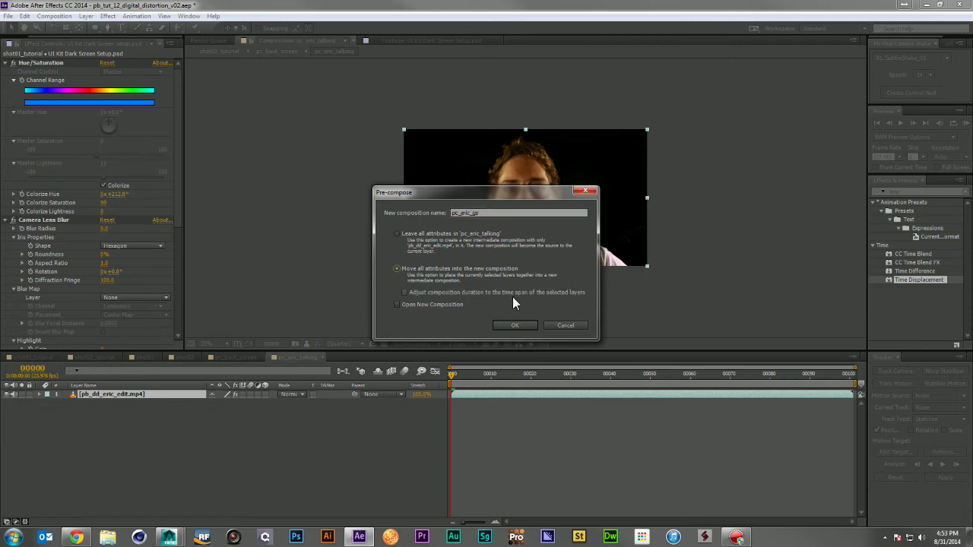
{"action": "left_click", "coordinate": [511, 326]}
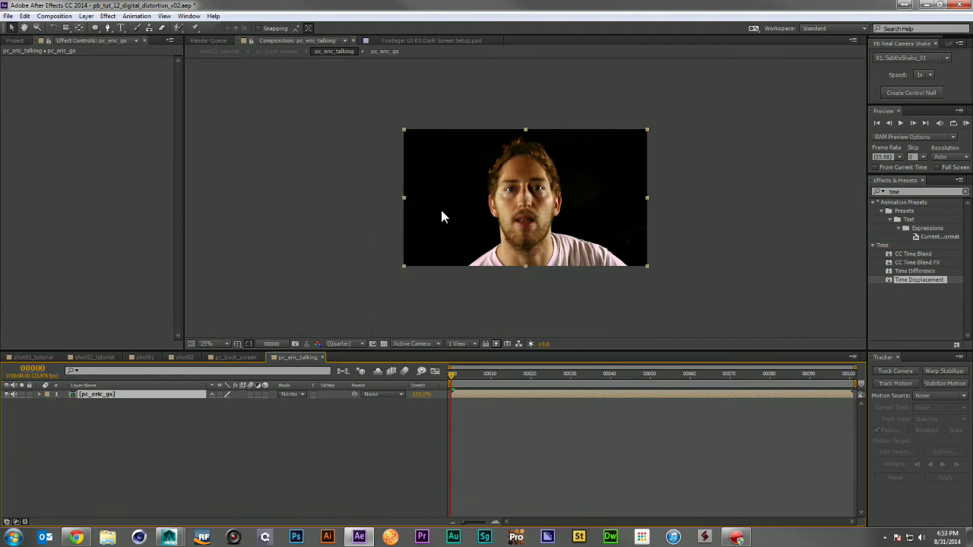
{"action": "left_click_drag", "start_coordinate": [899, 278], "coordinate": [137, 396]}
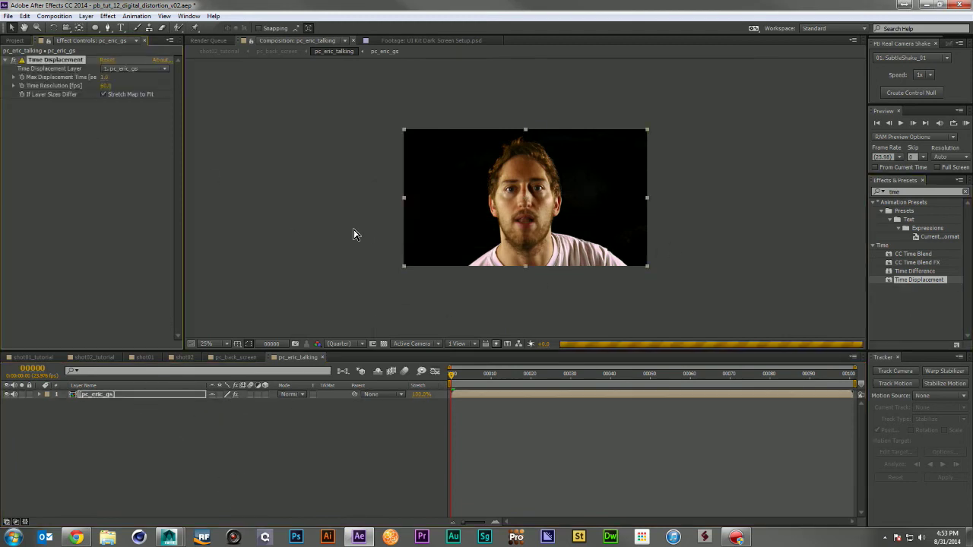
{"action": "left_click_drag", "start_coordinate": [106, 82], "coordinate": [139, 82]}
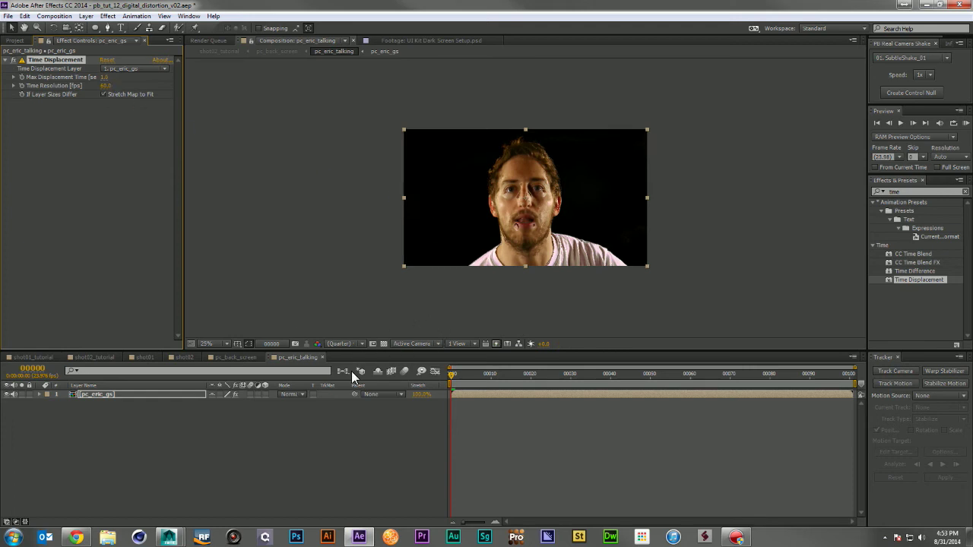
{"action": "key", "text": "period"}
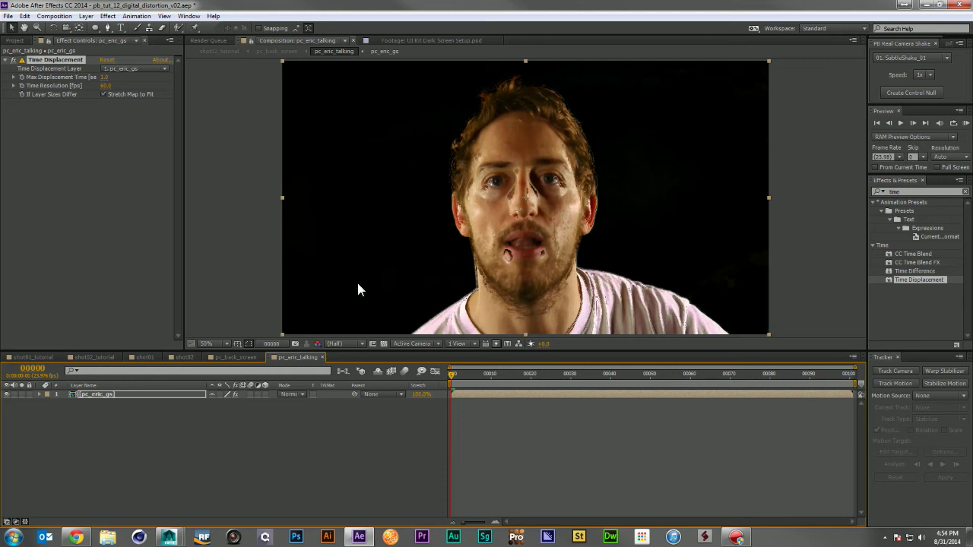
Expand the Noise folder to show noise_01.mp4 and noise_02.mp4, then switch to Chrome.
{"action": "left_click", "coordinate": [14, 40]}
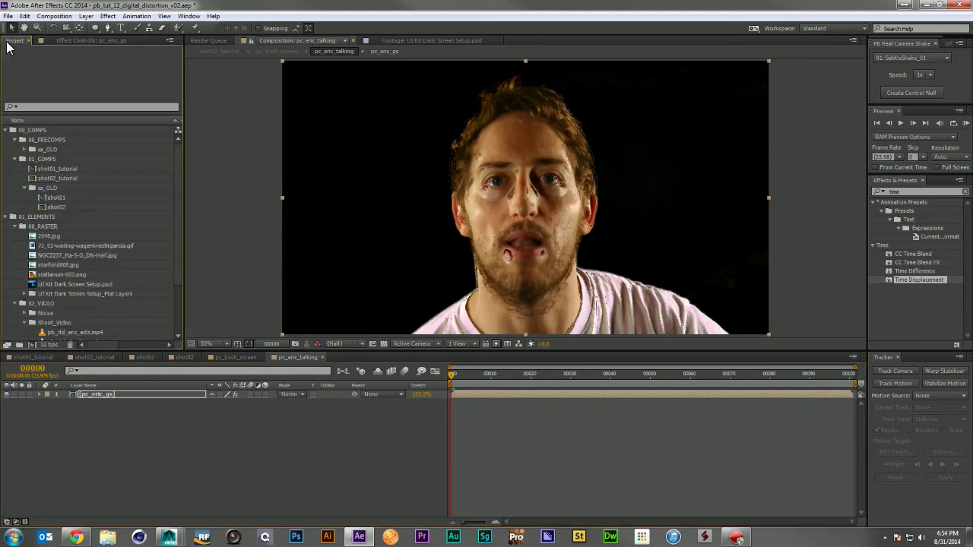
{"action": "scroll", "coordinate": [96, 239], "scroll_direction": "down", "scroll_amount": 1}
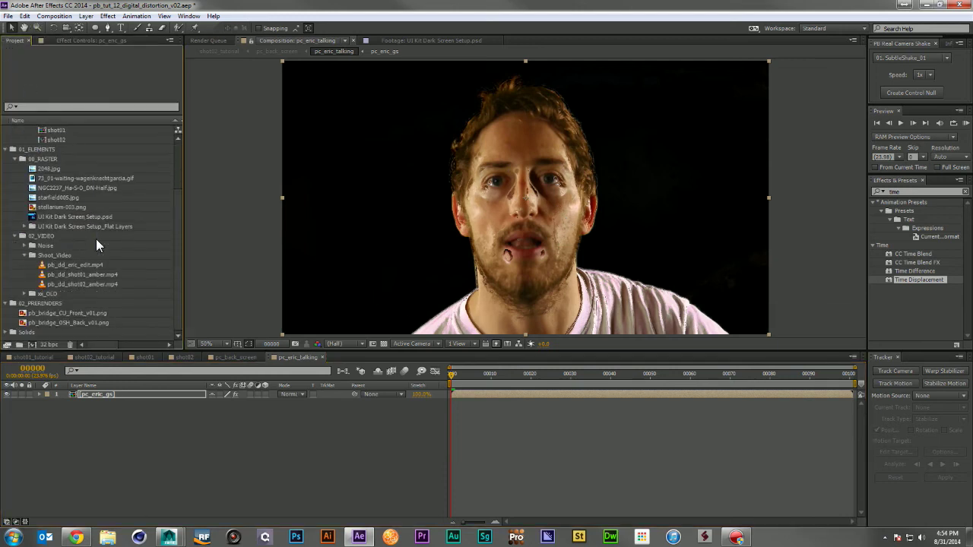
{"action": "left_click", "coordinate": [24, 245]}
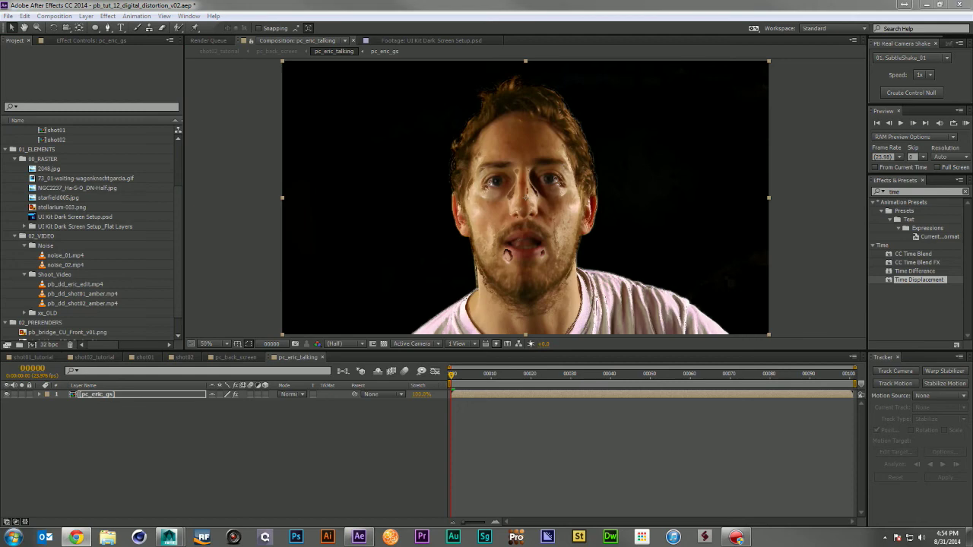
{"action": "left_click", "coordinate": [76, 537]}
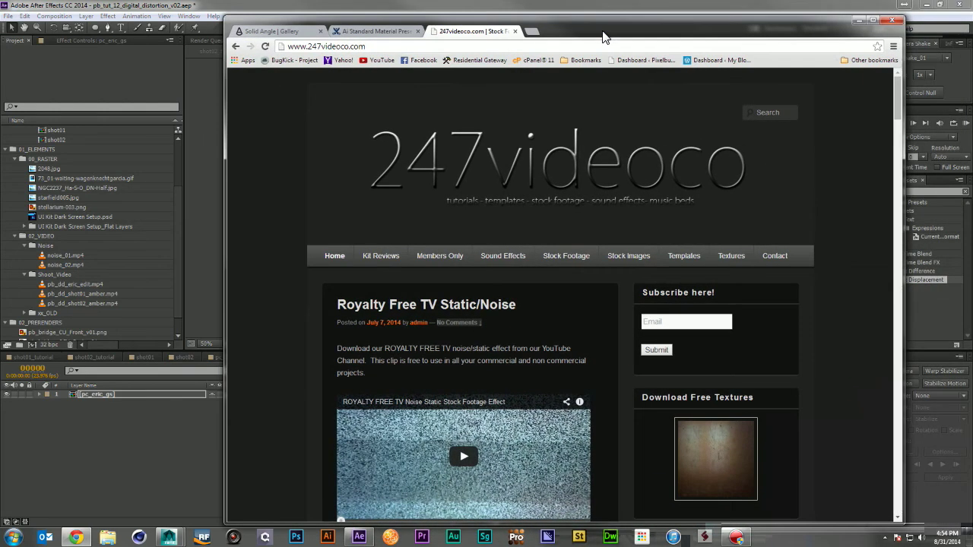
Go to 247videoco.com's Stock Footage page and scroll to the TV Noise and Film Burns clips.
{"action": "scroll", "coordinate": [614, 296], "scroll_direction": "down", "scroll_amount": 7}
{"action": "scroll", "coordinate": [614, 298], "scroll_direction": "up", "scroll_amount": 7}
{"action": "scroll", "coordinate": [550, 234], "scroll_direction": "down", "scroll_amount": 15}
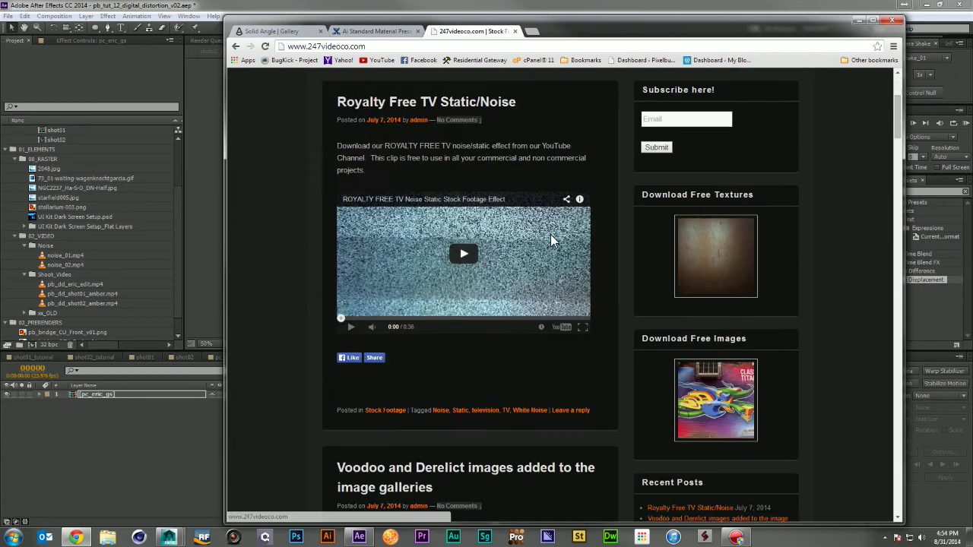
{"action": "scroll", "coordinate": [562, 241], "scroll_direction": "up", "scroll_amount": 10}
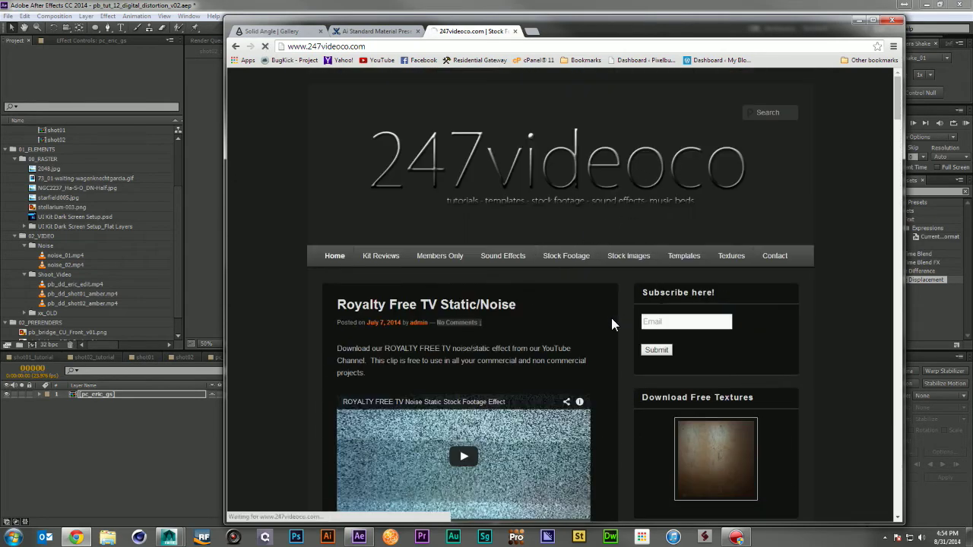
{"action": "left_click", "coordinate": [395, 327]}
{"action": "scroll", "coordinate": [611, 302], "scroll_direction": "down", "scroll_amount": 3}
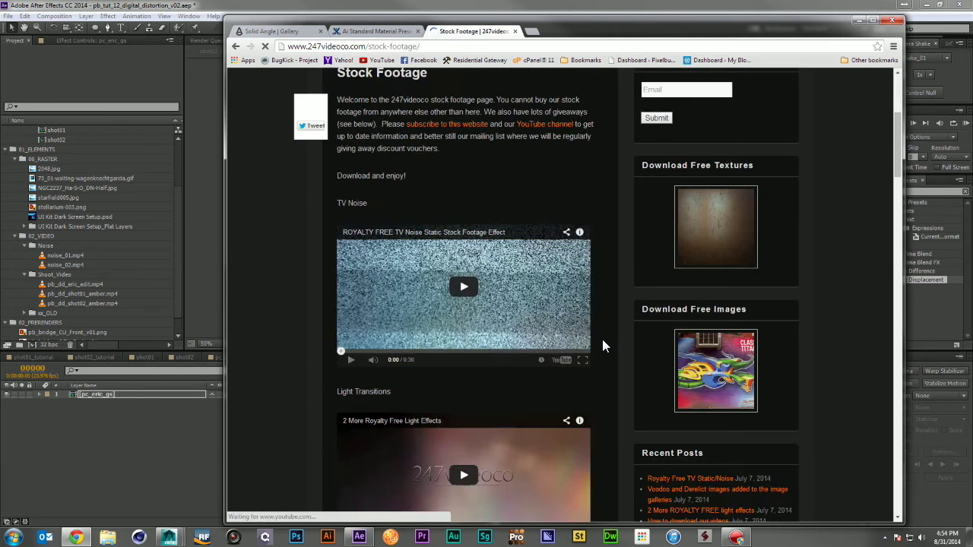
{"action": "scroll", "coordinate": [602, 346], "scroll_direction": "down", "scroll_amount": 12}
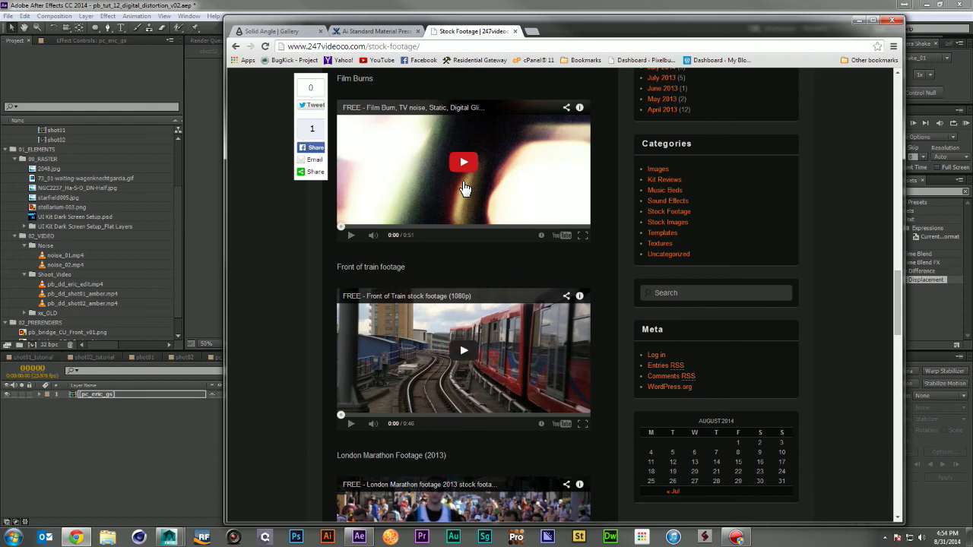
Preview the Film Burns video skipping ahead, then add noise_01.mp4 below pc_eric_gs.
{"action": "left_click", "coordinate": [476, 169]}
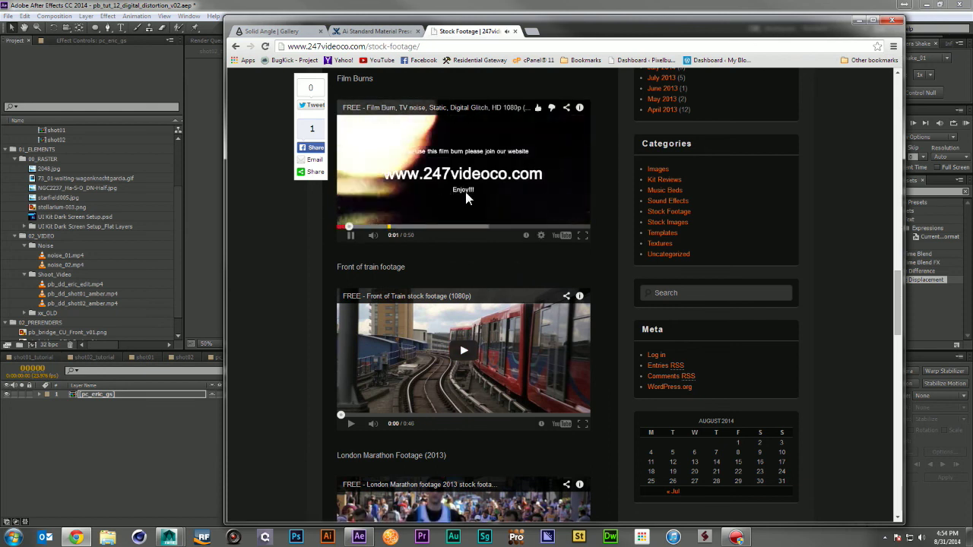
{"action": "left_click", "coordinate": [372, 228]}
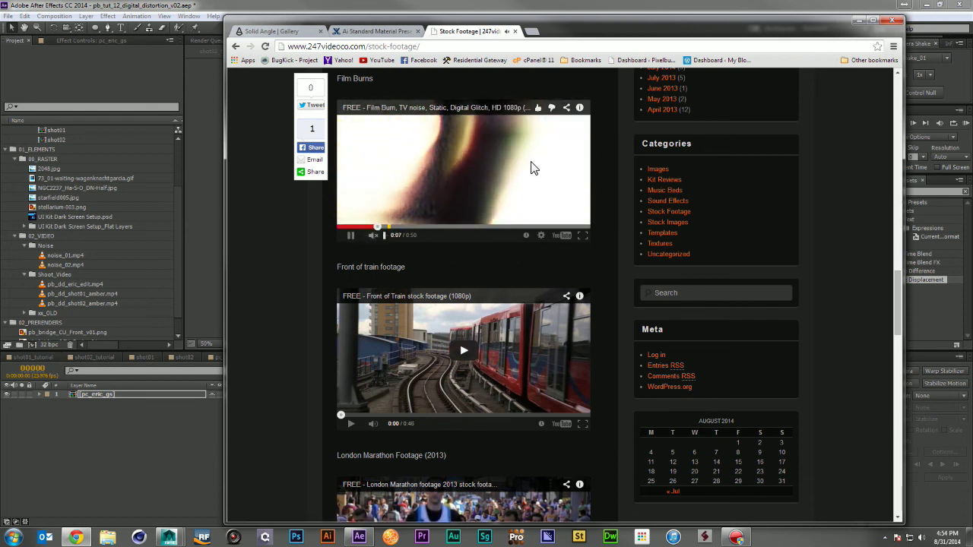
{"action": "left_click", "coordinate": [396, 228]}
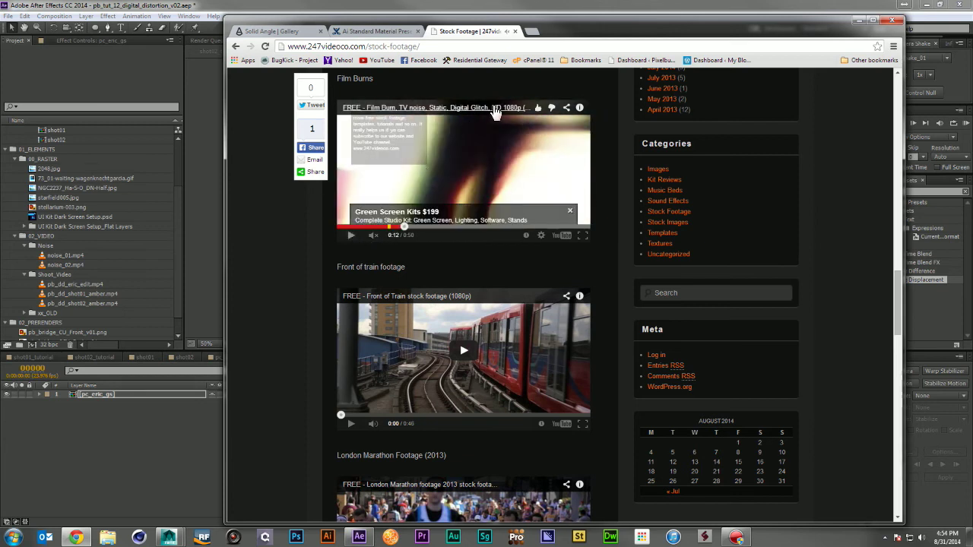
{"action": "scroll", "coordinate": [601, 142], "scroll_direction": "down", "scroll_amount": 10}
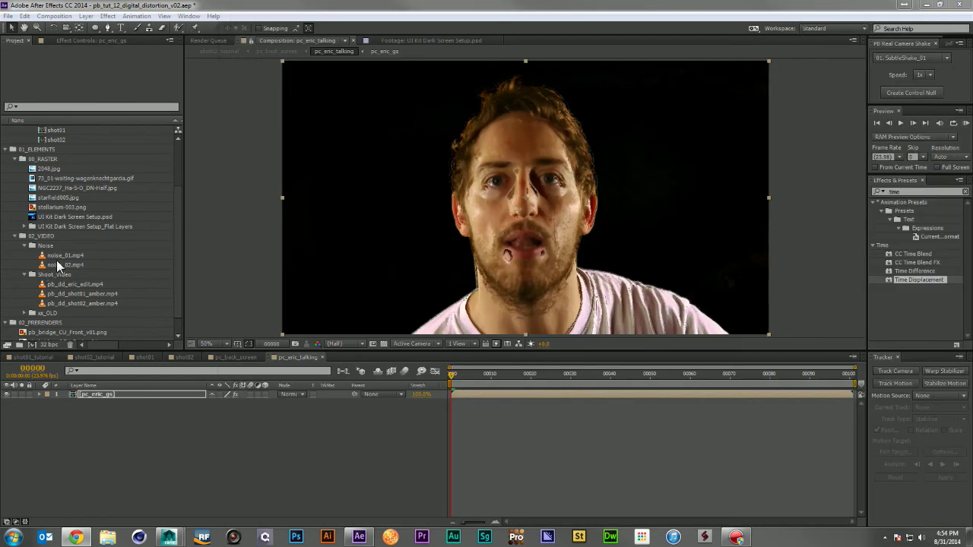
{"action": "left_click_drag", "start_coordinate": [63, 255], "coordinate": [111, 421]}
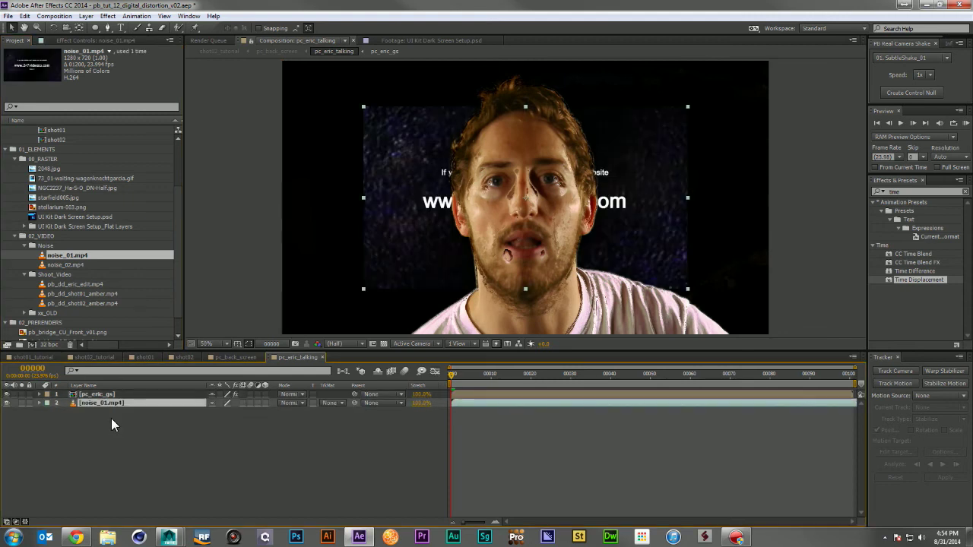
Scale the noise_01 layer to 132% and slide its clip to shift which noise plays.
{"action": "key", "text": "s"}
{"action": "left_click_drag", "start_coordinate": [232, 412], "coordinate": [280, 412]}
{"action": "left_click_drag", "start_coordinate": [764, 403], "coordinate": [158, 430]}
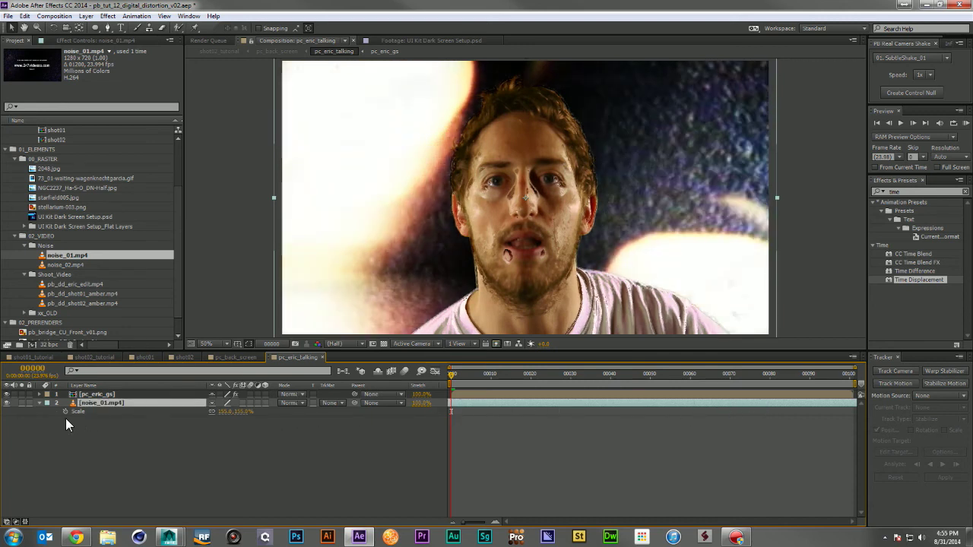
Set pc_eric_gs's Time Displacement source layer to noise_01.mp4.
{"action": "left_click", "coordinate": [114, 395]}
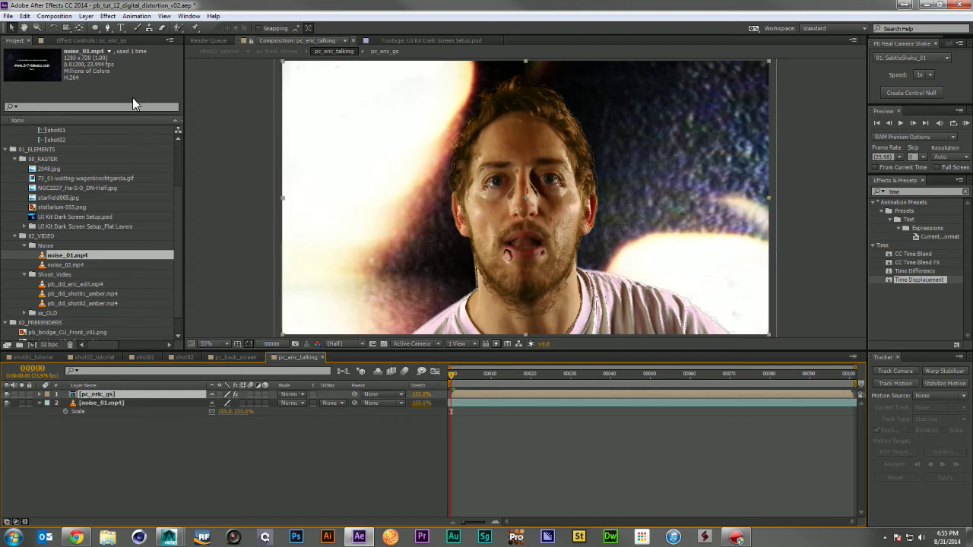
{"action": "left_click", "coordinate": [107, 42]}
{"action": "left_click", "coordinate": [125, 68]}
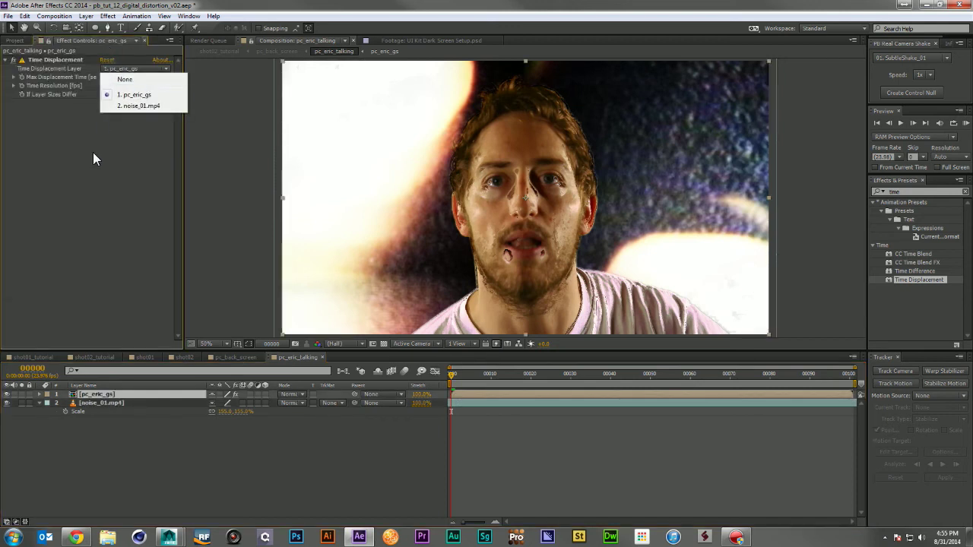
{"action": "left_click", "coordinate": [141, 106]}
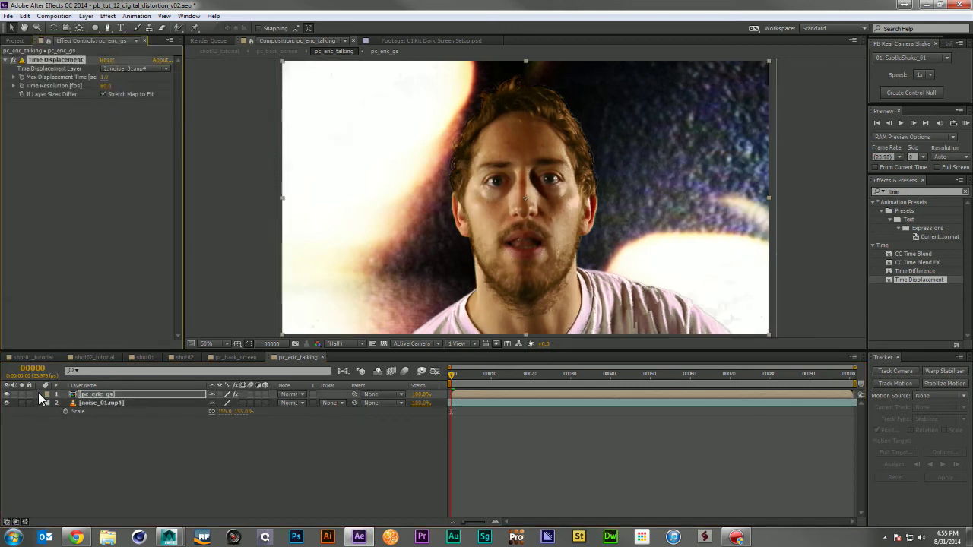
Check the noise against the face, hide noise_01.mp4, and scrub to frame 00026.
{"action": "left_click", "coordinate": [7, 394]}
{"action": "left_click", "coordinate": [7, 395]}
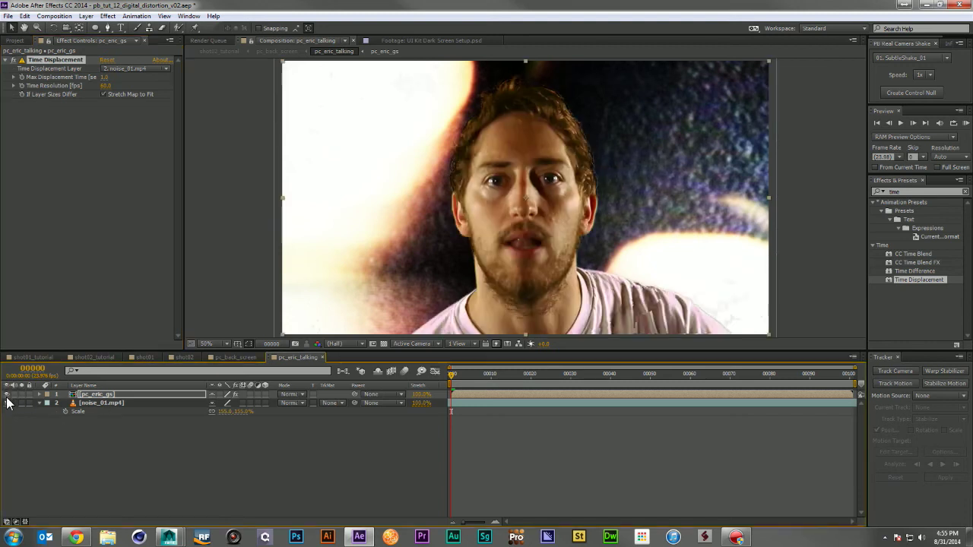
{"action": "left_click", "coordinate": [6, 403]}
{"action": "left_click_drag", "start_coordinate": [490, 375], "coordinate": [553, 378]}
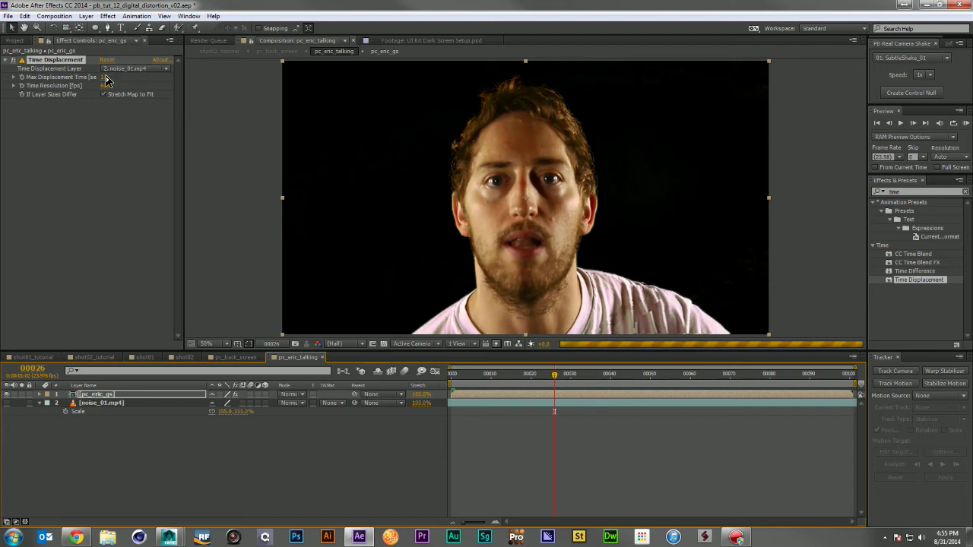
Raise Max Displacement Time to 1.0 s and set its first keyframe at frame 0.
{"action": "left_click_drag", "start_coordinate": [107, 80], "coordinate": [108, 81]}
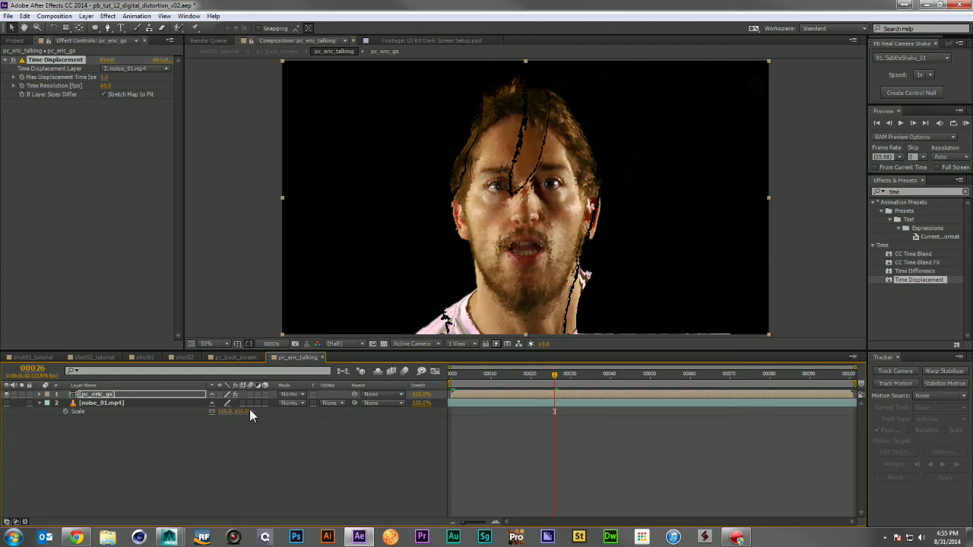
{"action": "left_click", "coordinate": [451, 374]}
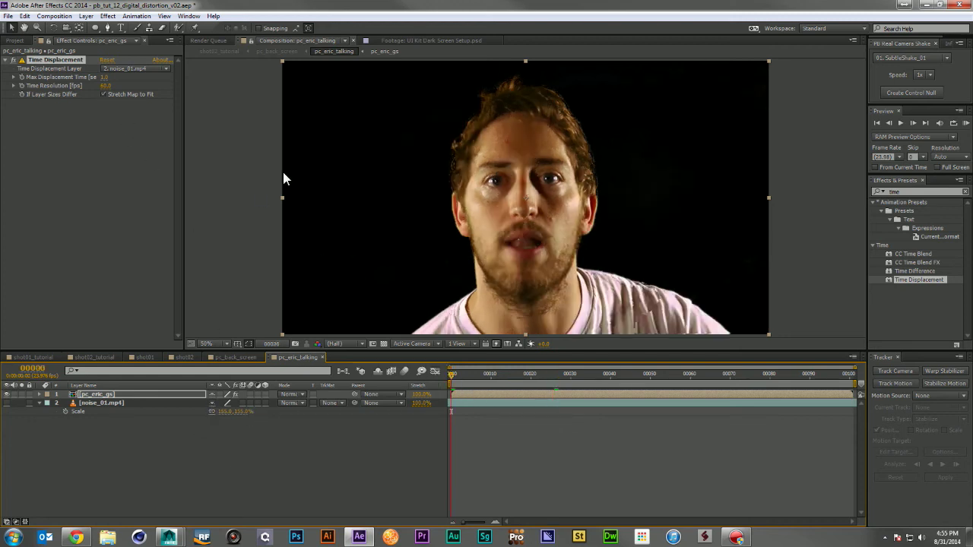
{"action": "left_click", "coordinate": [21, 82]}
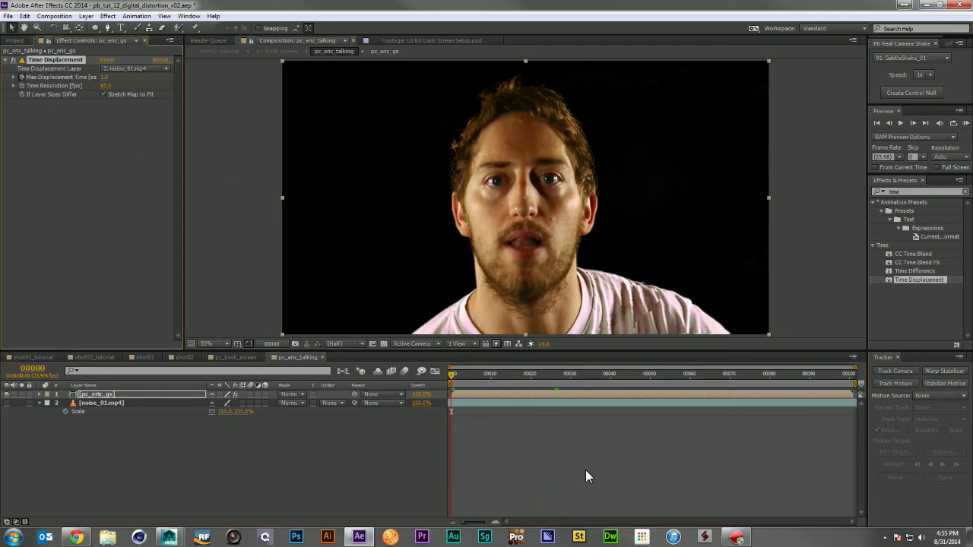
Key Max Displacement Time at frame 00011, then key it to 0 at frame 00014.
{"action": "key", "text": "u"}
{"action": "left_click", "coordinate": [493, 374]}
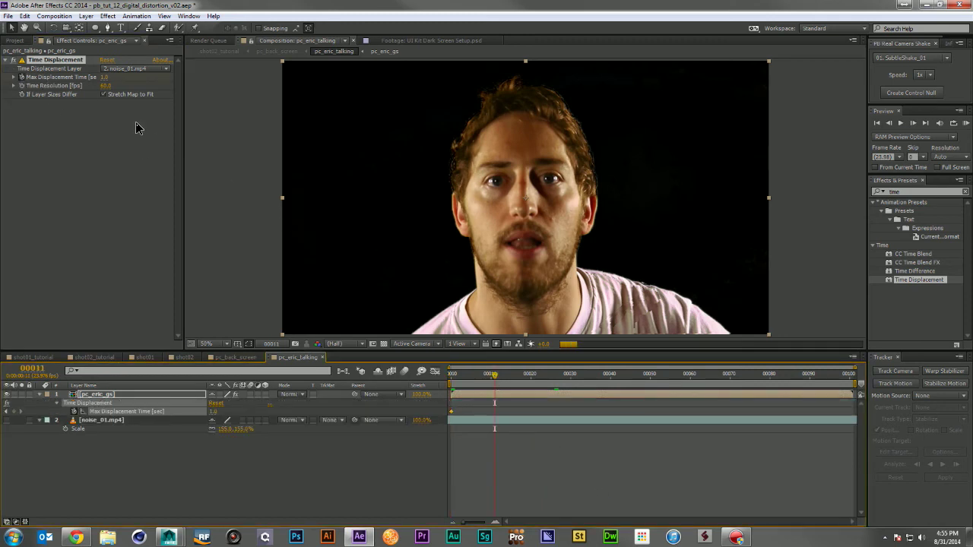
{"action": "left_click", "coordinate": [104, 77]}
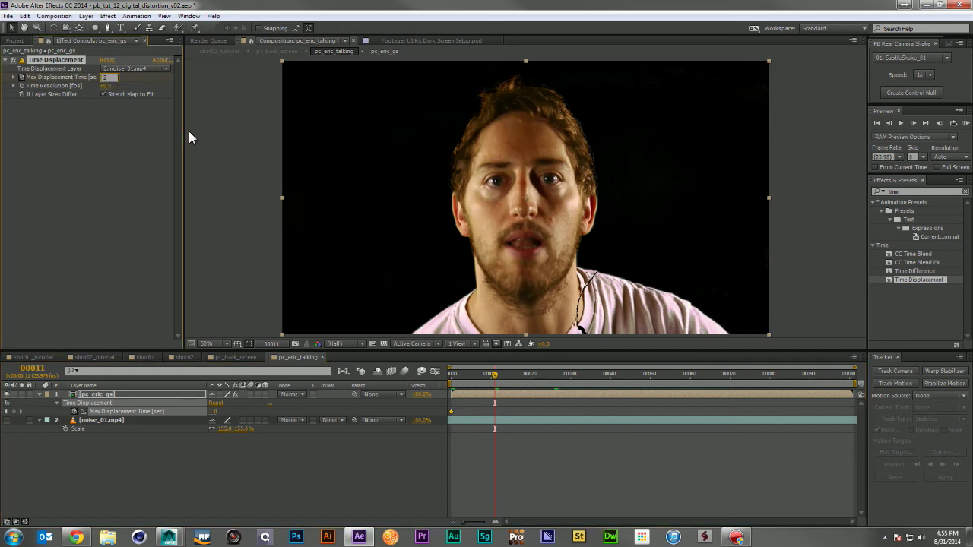
{"action": "left_click", "coordinate": [506, 373]}
{"action": "left_click", "coordinate": [105, 77]}
{"action": "type", "text": "0"}
{"action": "key", "text": "Return"}
Paste 2.0 Max Displacement Time keyframes at frames 00023 and 00027.
{"action": "left_click", "coordinate": [529, 377]}
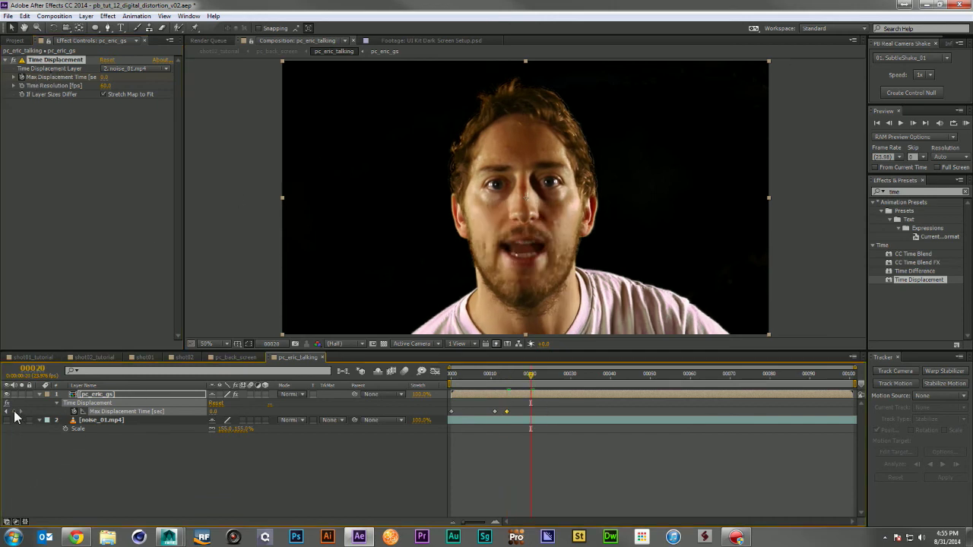
{"action": "left_click", "coordinate": [543, 374]}
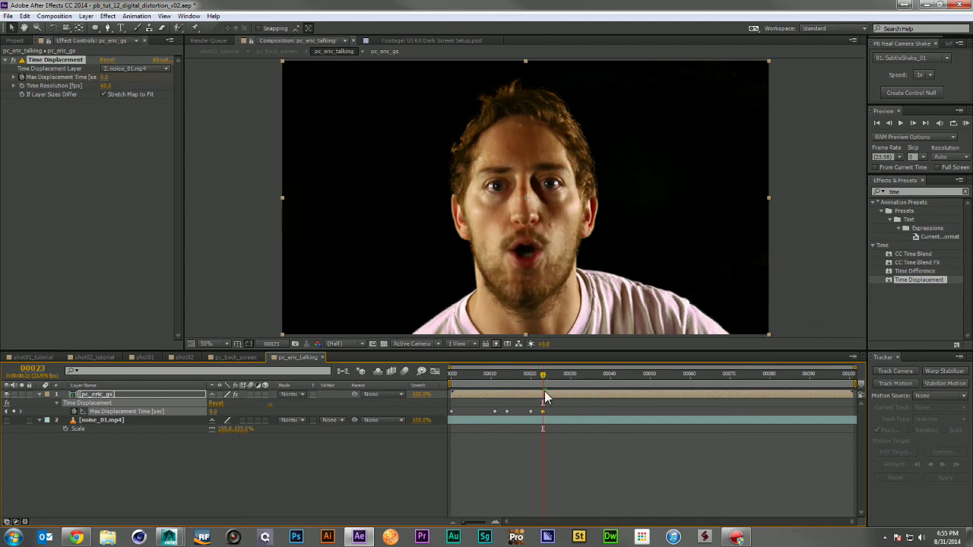
{"action": "key", "text": "ctrl+v"}
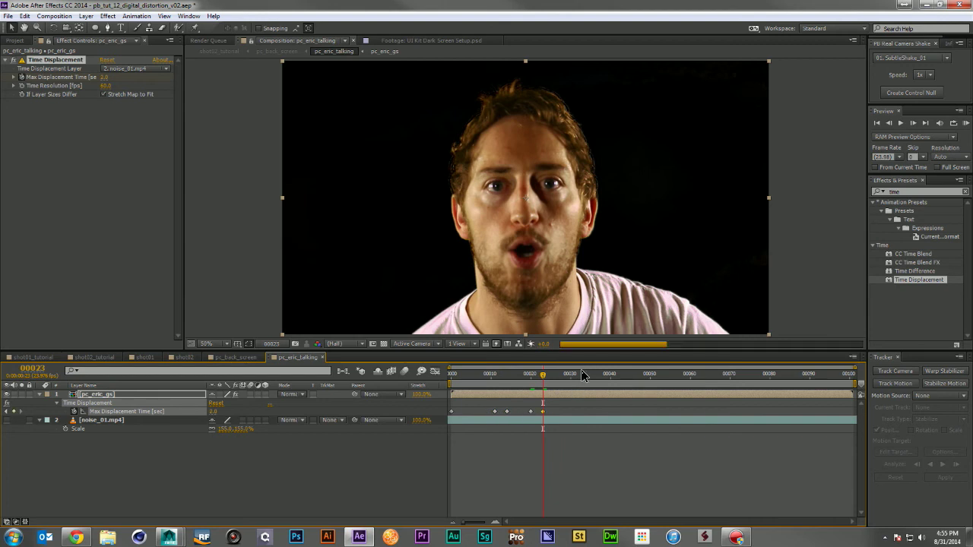
{"action": "left_click", "coordinate": [558, 374]}
{"action": "key", "text": "ctrl+v"}
Key 1.0 at frame 00030, then copy the keyframe group and paste it at frame 00040.
{"action": "left_click", "coordinate": [571, 378]}
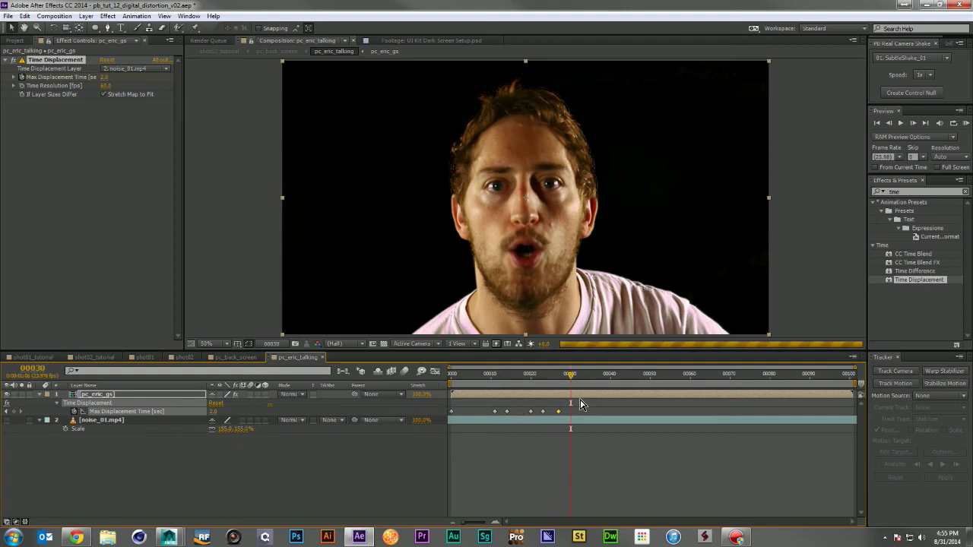
{"action": "left_click", "coordinate": [217, 411]}
{"action": "type", "text": "1"}
{"action": "key", "text": "Return"}
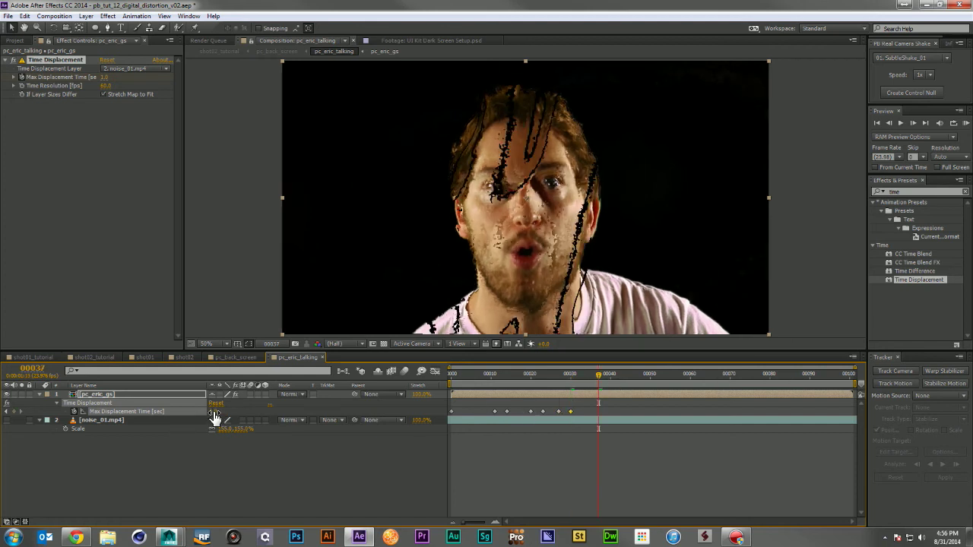
{"action": "left_click", "coordinate": [14, 411]}
{"action": "left_click_drag", "start_coordinate": [625, 405], "coordinate": [433, 412]}
{"action": "key", "text": "Page_Down"}
{"action": "key", "text": "Page_Down"}
{"action": "key", "text": "Page_Down"}
{"action": "key", "text": "ctrl+v"}
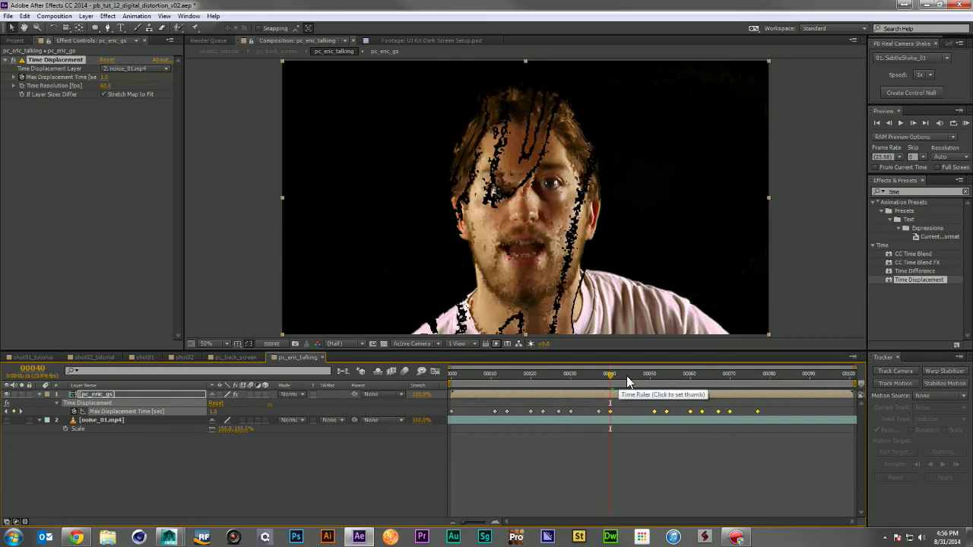
Set Max Displacement Time to 0 at frames 00042 and 00050.
{"action": "left_click", "coordinate": [617, 376]}
{"action": "left_click", "coordinate": [218, 411]}
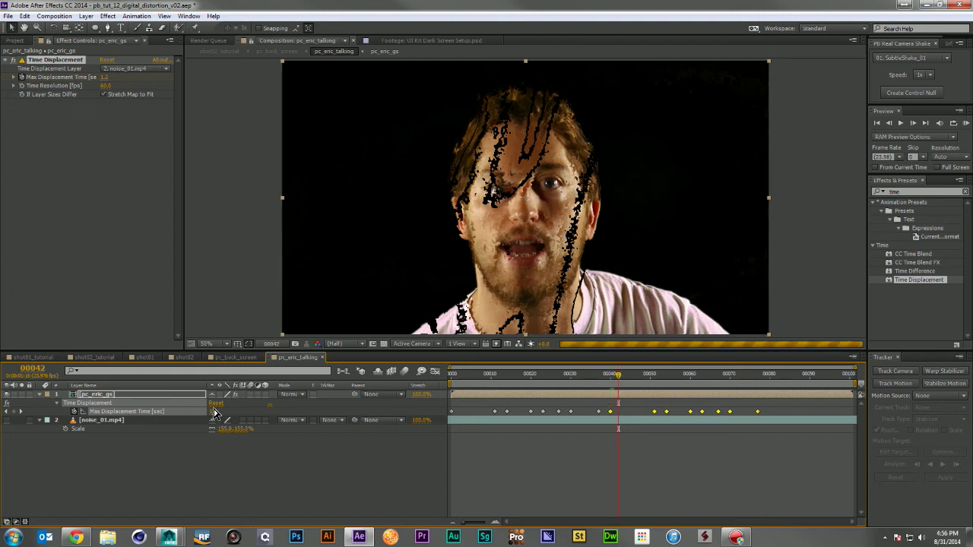
{"action": "type", "text": "0"}
{"action": "key", "text": "Return"}
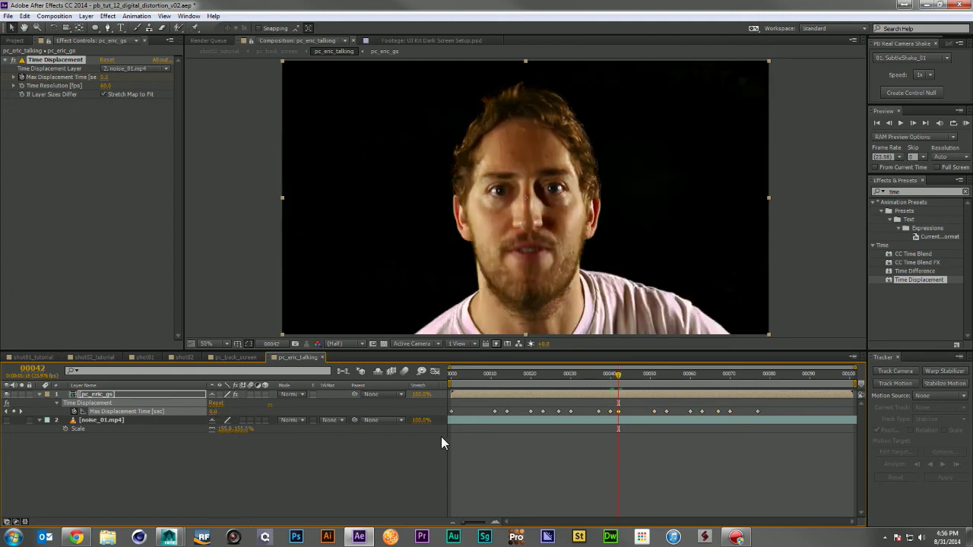
{"action": "left_click", "coordinate": [648, 377]}
{"action": "left_click", "coordinate": [218, 411]}
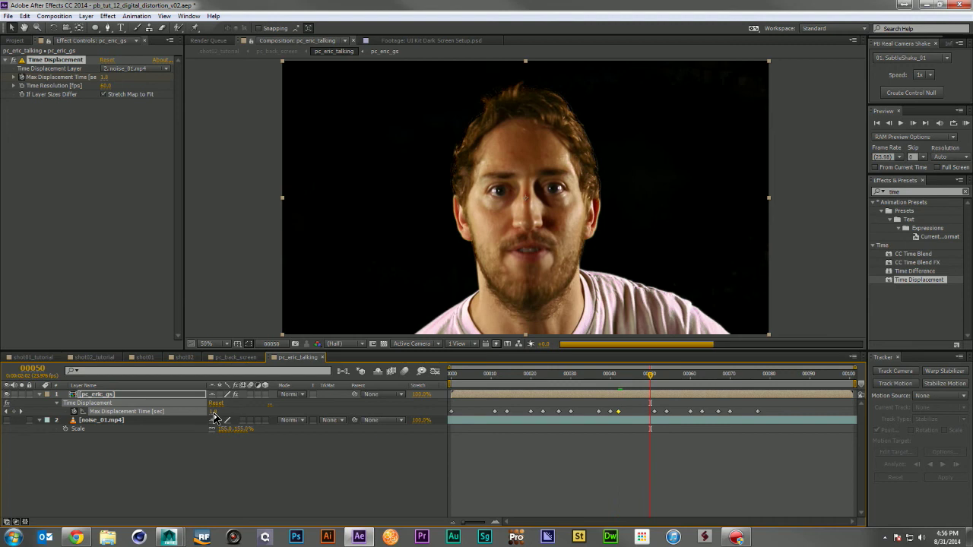
{"action": "type", "text": "0"}
{"action": "key", "text": "Return"}
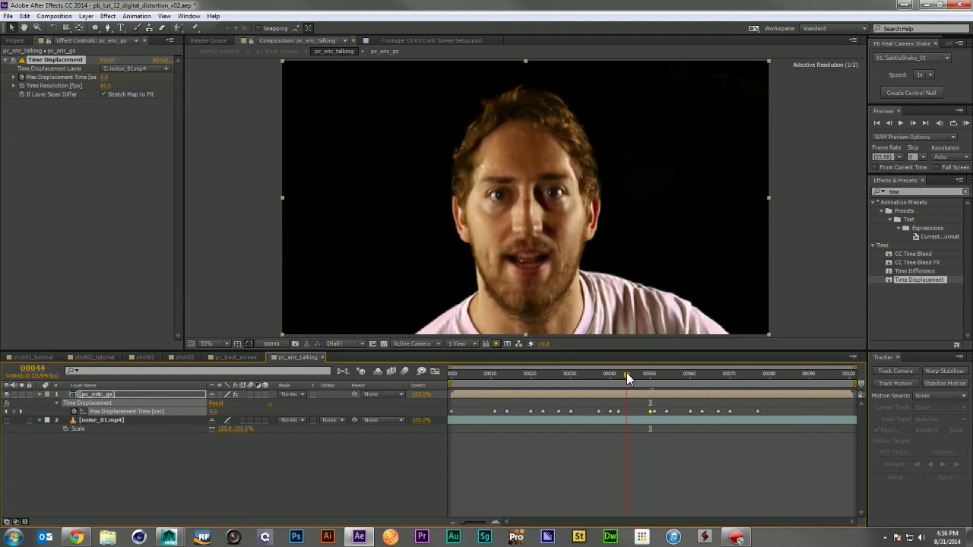
Scrub and RAM-preview the flickering glitch, then reselect pc_eric_gs.
{"action": "left_click_drag", "start_coordinate": [649, 377], "coordinate": [795, 385]}
{"action": "left_click_drag", "start_coordinate": [778, 416], "coordinate": [423, 412]}
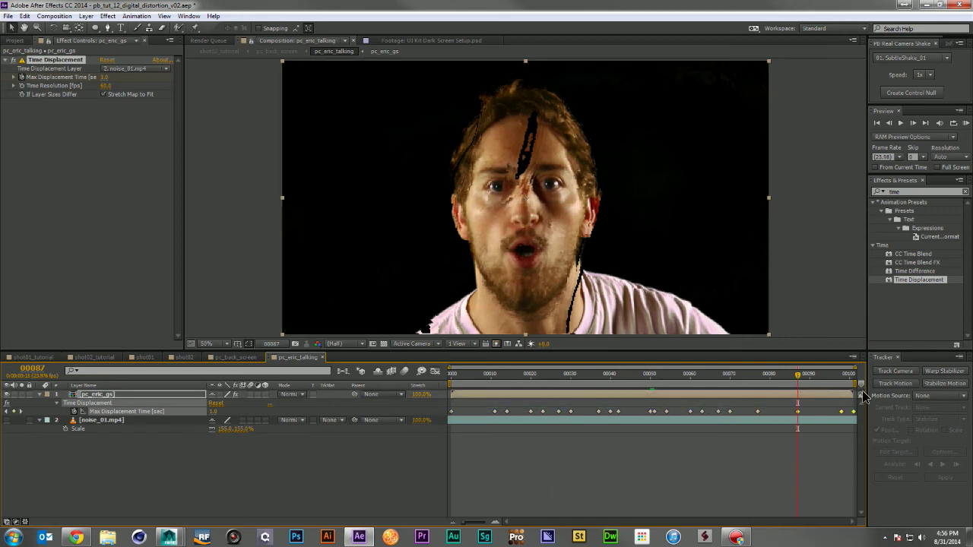
{"action": "left_click", "coordinate": [647, 473]}
{"action": "key", "text": "KP_0"}
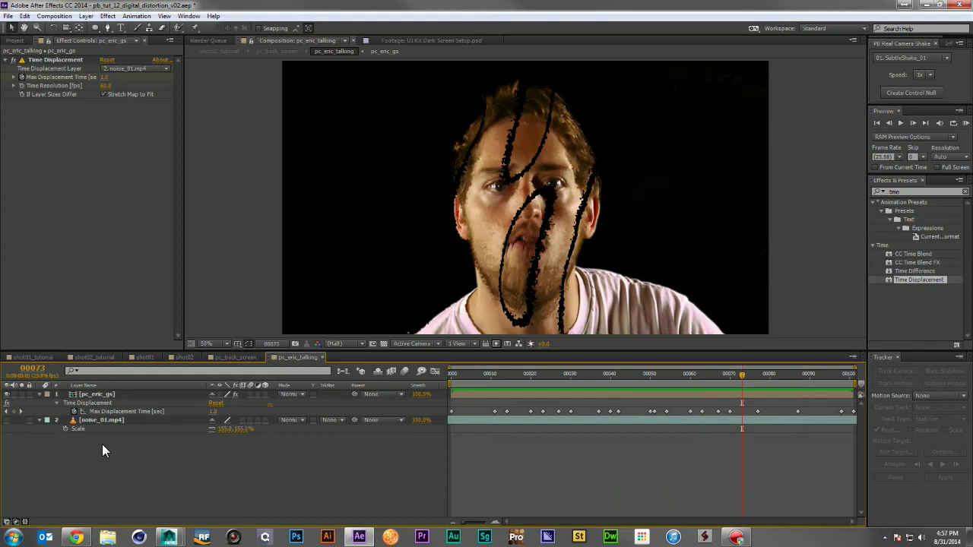
{"action": "left_click", "coordinate": [95, 394]}
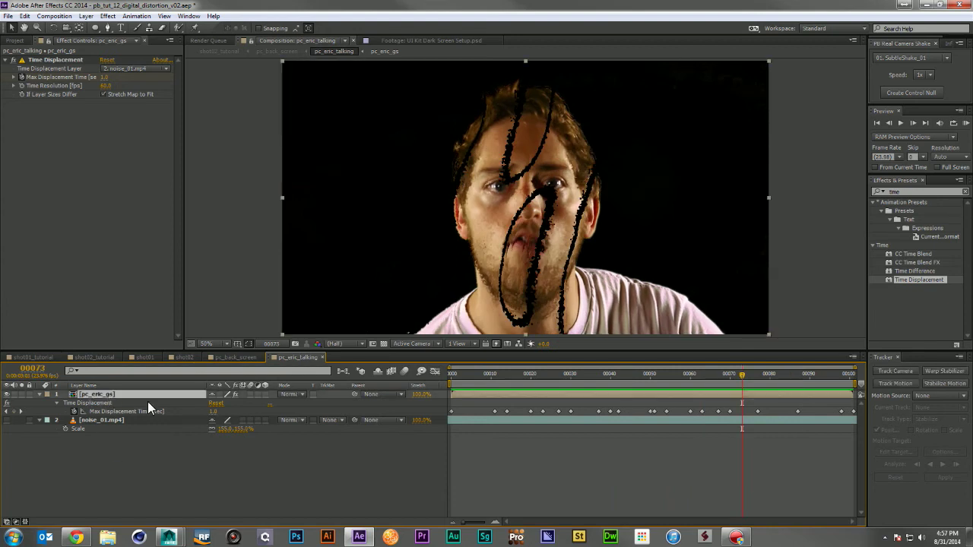
Duplicate pc_eric_gs and shift the top copy's Max Displacement Time keyframes earlier.
{"action": "key", "text": "ctrl+d"}
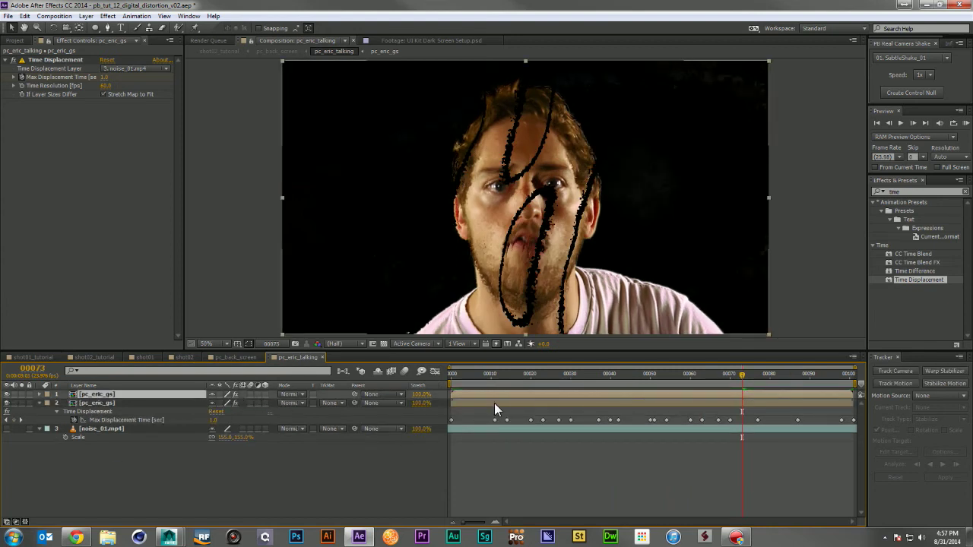
{"action": "key", "text": "u"}
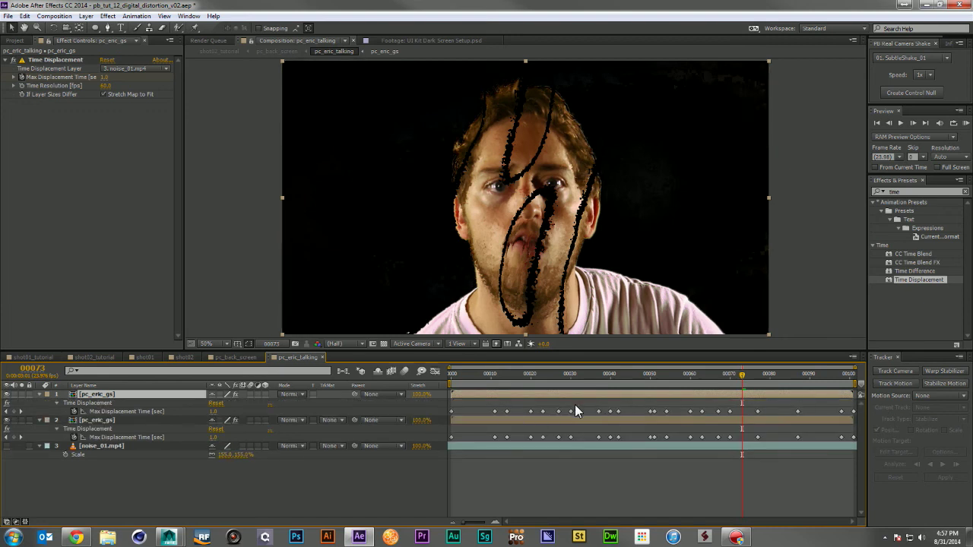
{"action": "left_click", "coordinate": [125, 411]}
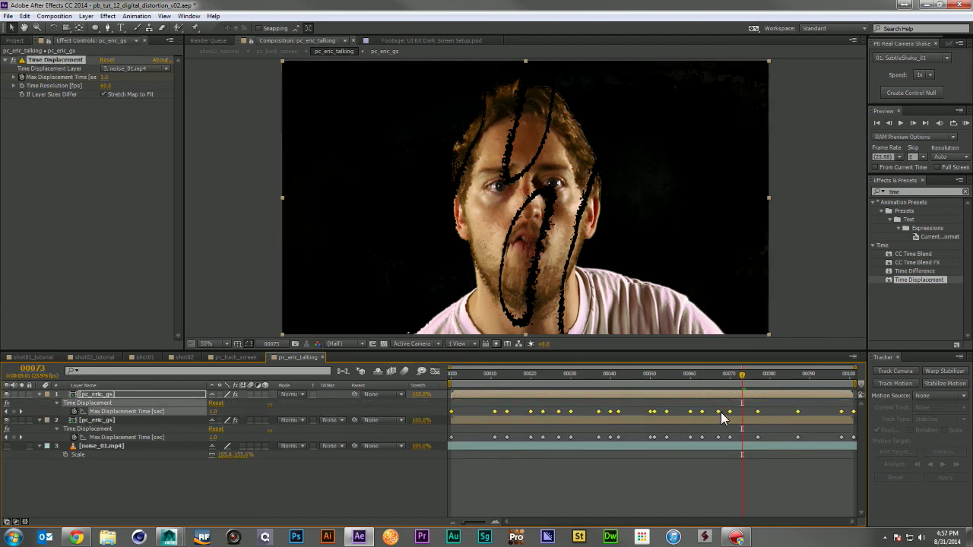
{"action": "left_click_drag", "start_coordinate": [719, 410], "coordinate": [681, 414]}
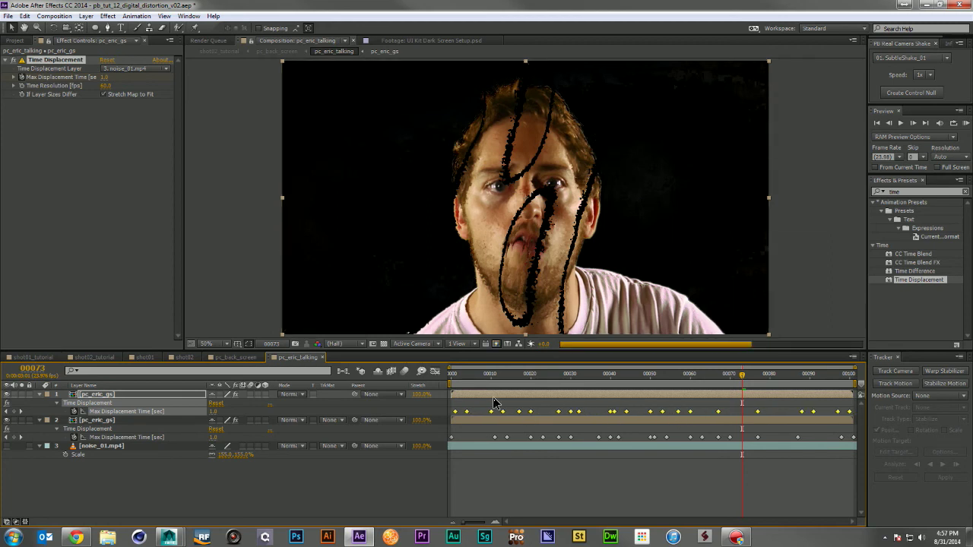
{"action": "left_click", "coordinate": [91, 396]}
{"action": "left_click", "coordinate": [13, 40]}
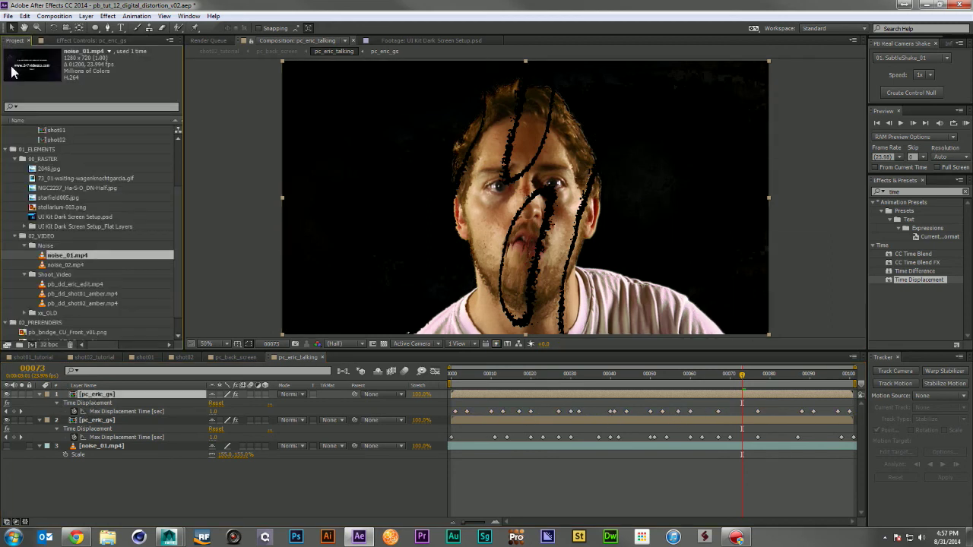
Add noise_02.mp4 as the bottom layer and scale it to 165%.
{"action": "left_click_drag", "start_coordinate": [67, 265], "coordinate": [45, 465]}
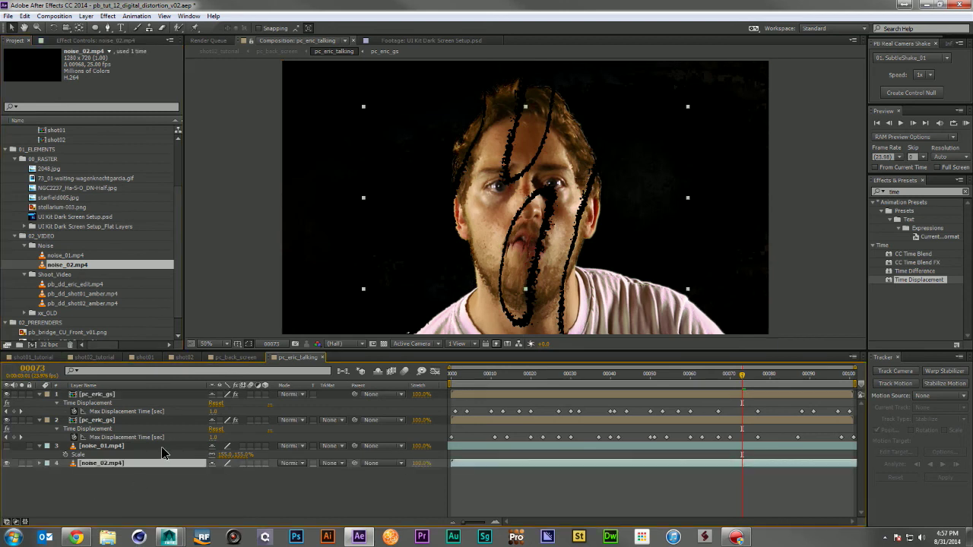
{"action": "left_click", "coordinate": [6, 464]}
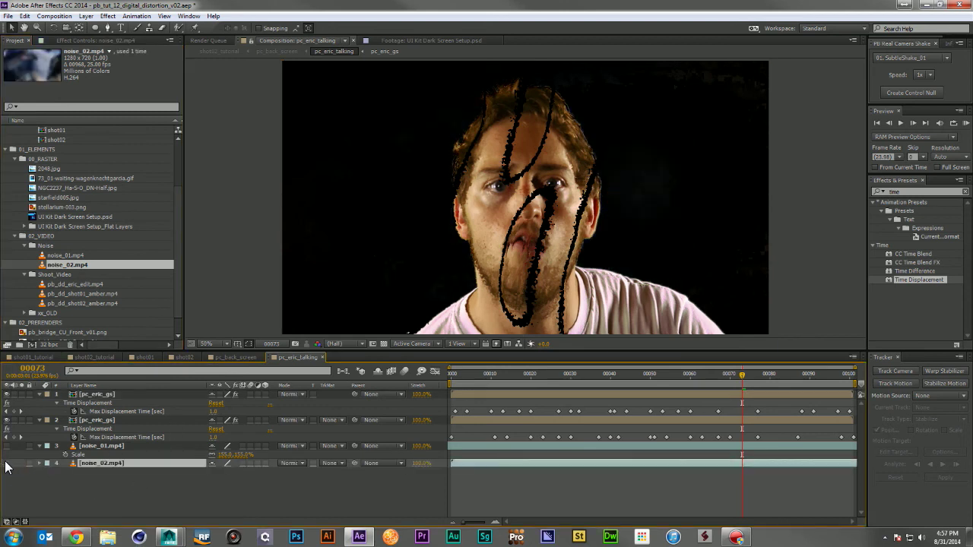
{"action": "left_click", "coordinate": [6, 464]}
{"action": "key", "text": "s"}
{"action": "left_click_drag", "start_coordinate": [245, 479], "coordinate": [770, 467]}
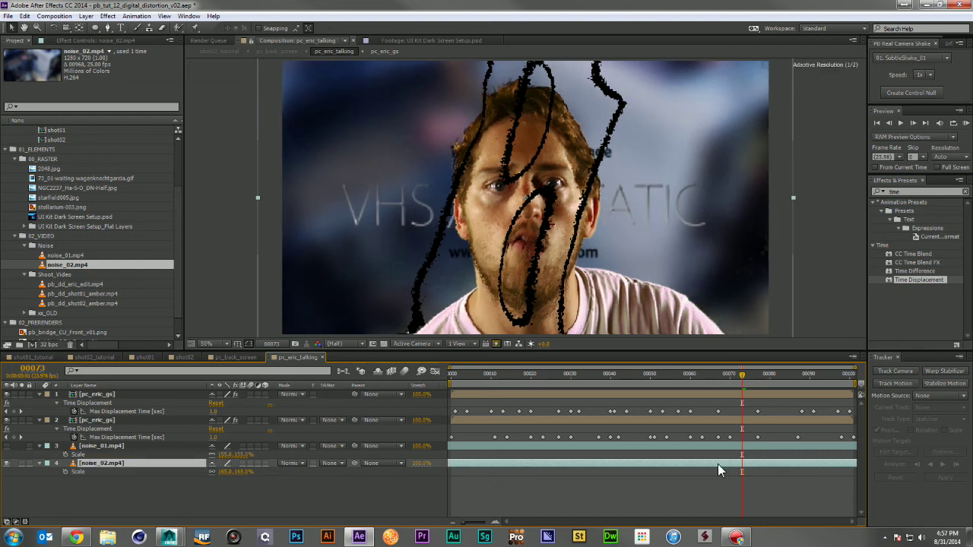
Hide noise_02 and set the top pc_eric_gs Time Displacement layer to noise_02.mp4.
{"action": "left_click", "coordinate": [453, 378]}
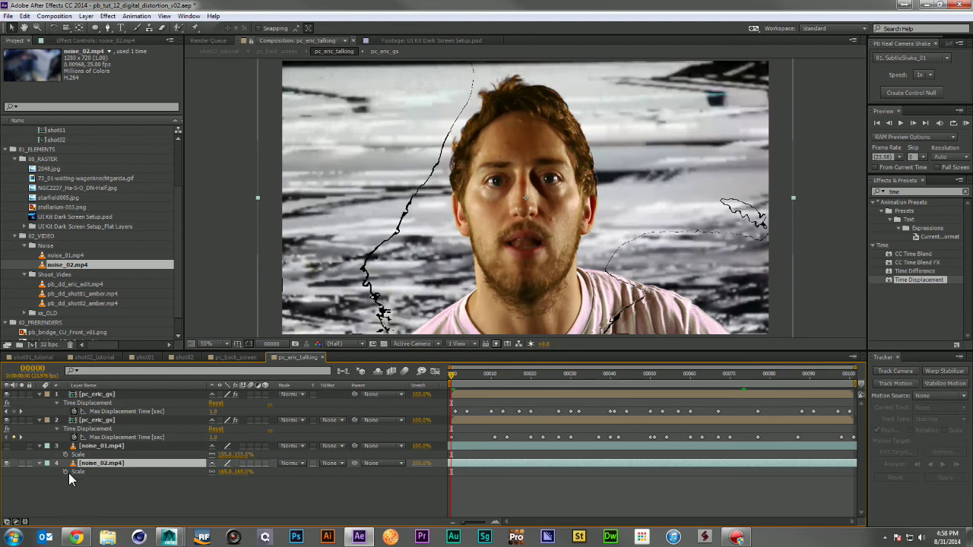
{"action": "left_click", "coordinate": [7, 463]}
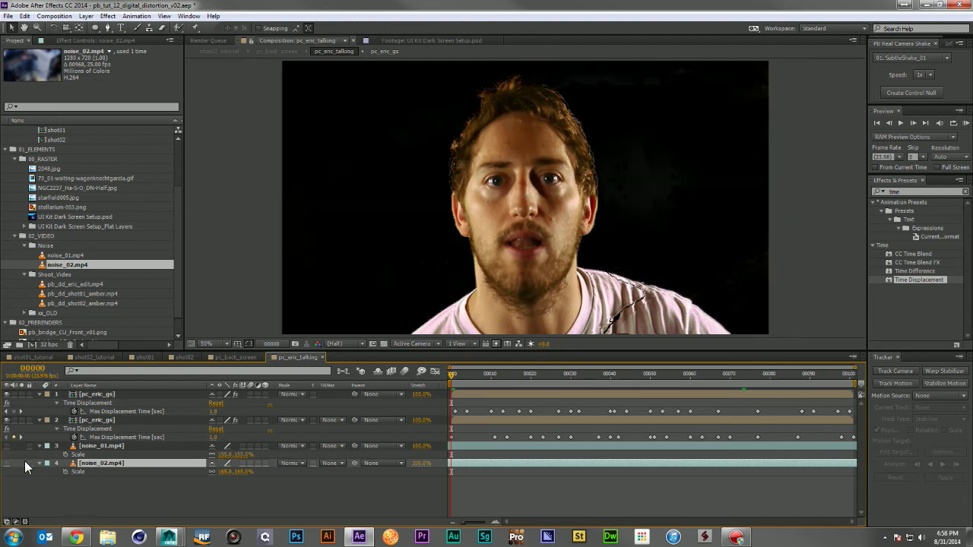
{"action": "left_click", "coordinate": [96, 394]}
{"action": "left_click", "coordinate": [114, 40]}
{"action": "left_click", "coordinate": [131, 68]}
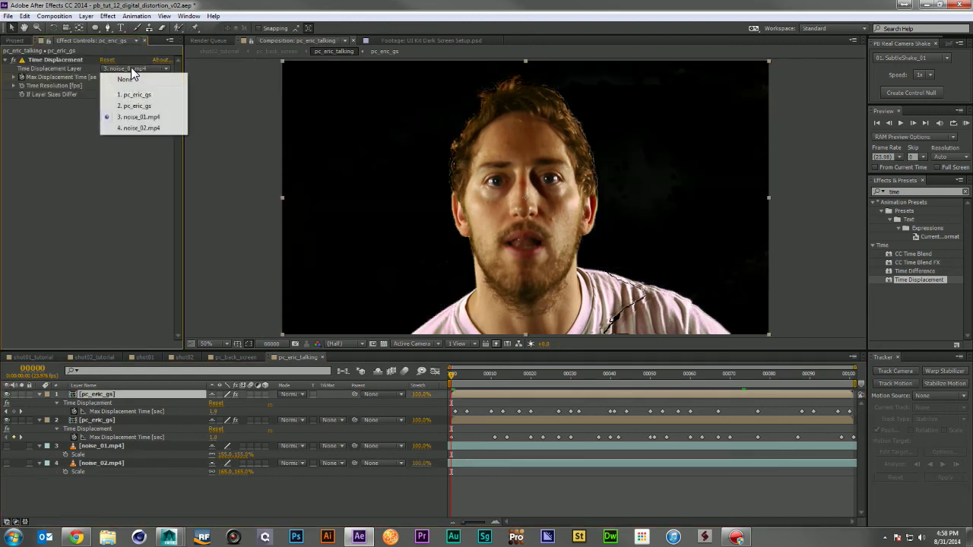
{"action": "left_click", "coordinate": [149, 127]}
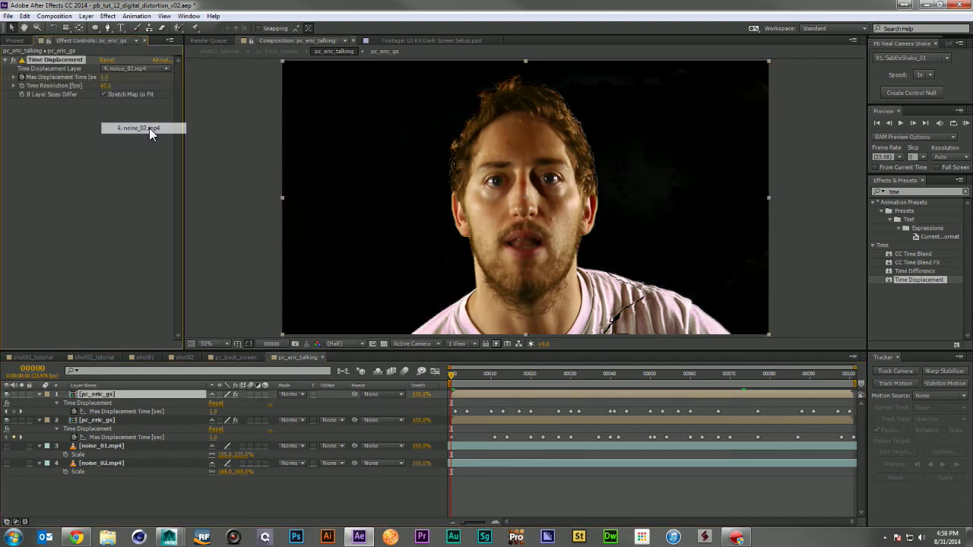
Set the top face layer's blend mode to Lighten and preview the result.
{"action": "left_click", "coordinate": [143, 395]}
{"action": "left_click", "coordinate": [288, 395]}
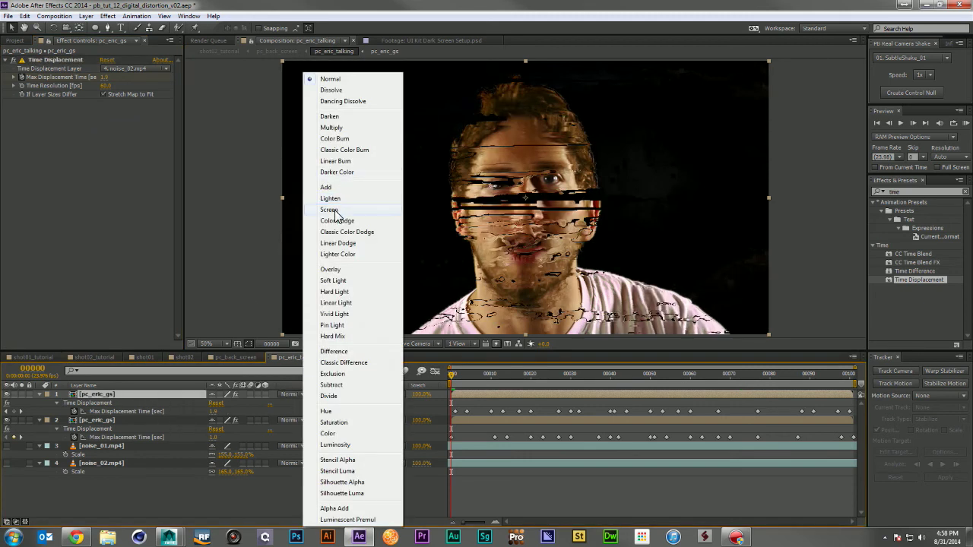
{"action": "left_click", "coordinate": [335, 201]}
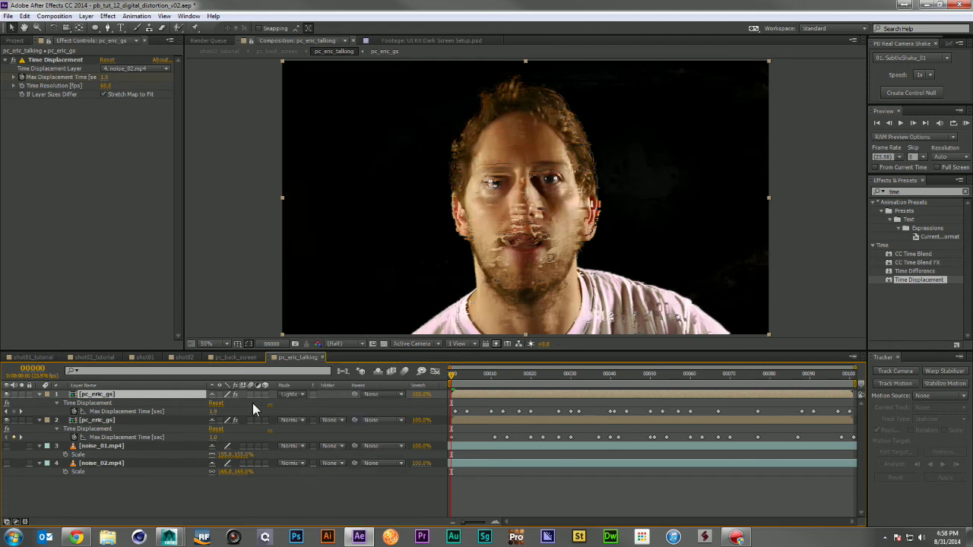
{"action": "key", "text": "space"}
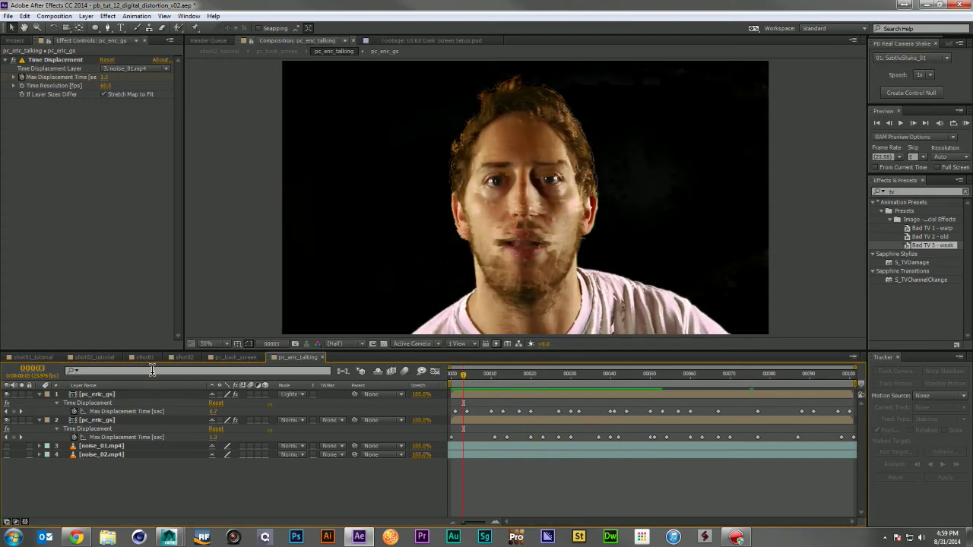
Collapse layers 1 and 2 (pc_eric_gs) and show the Project panel.
{"action": "left_click", "coordinate": [39, 394]}
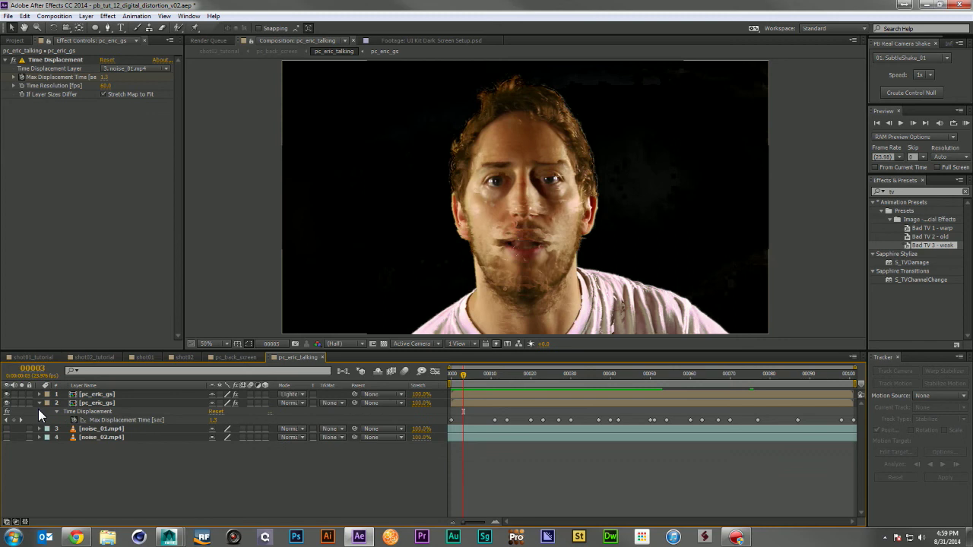
{"action": "left_click", "coordinate": [38, 402]}
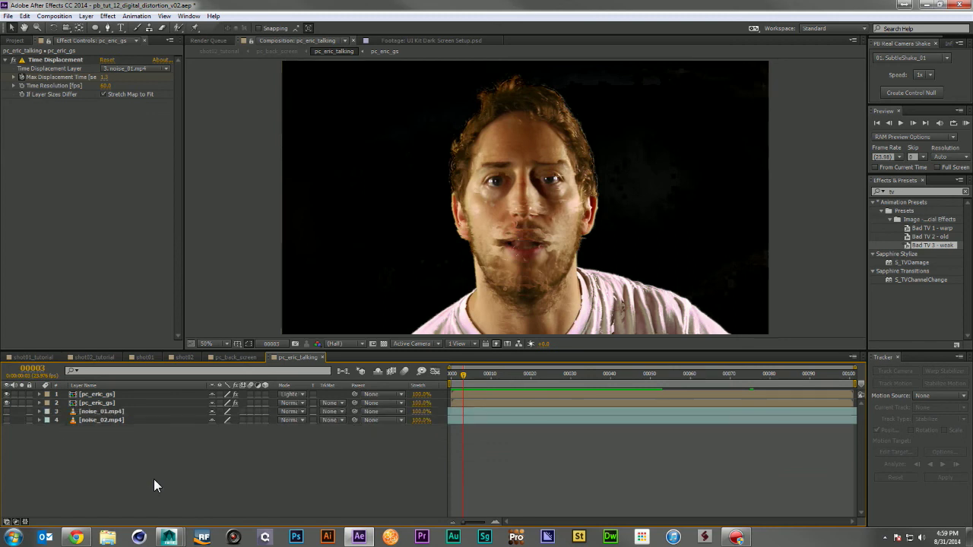
{"action": "left_click", "coordinate": [17, 40]}
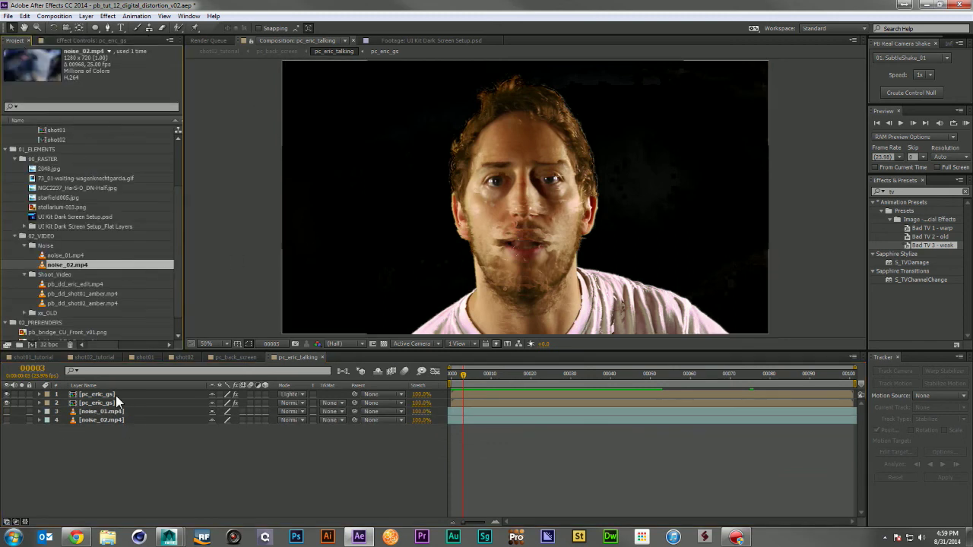
Add pb_bridge_CU_Front_v01.png as bottom layer 5 of pc_eric_talking and scale it to about 235%.
{"action": "right_click", "coordinate": [236, 357]}
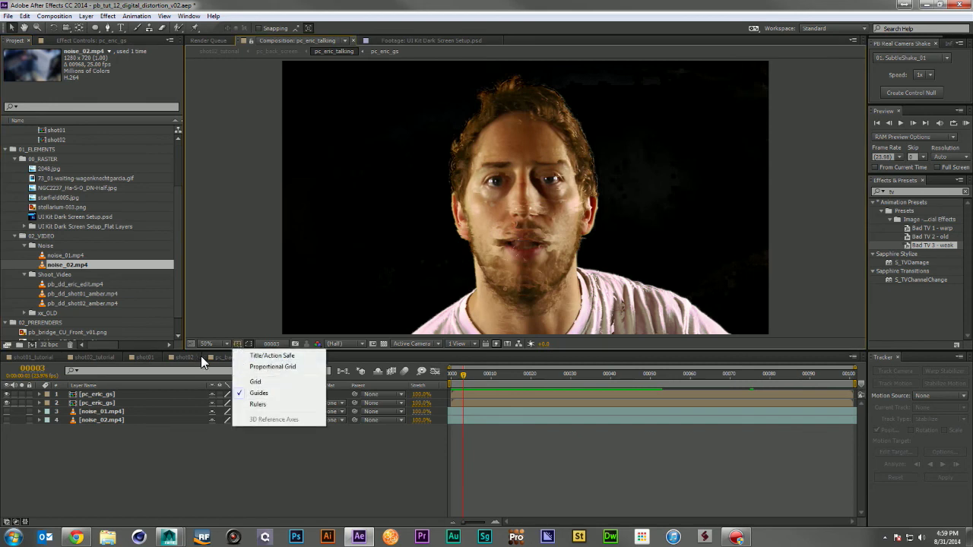
{"action": "left_click", "coordinate": [243, 359]}
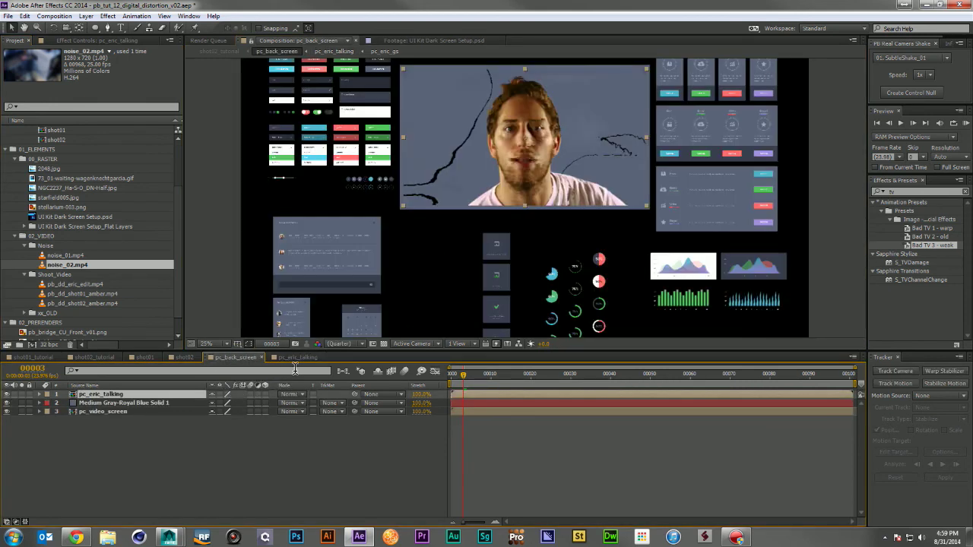
{"action": "left_click", "coordinate": [295, 357]}
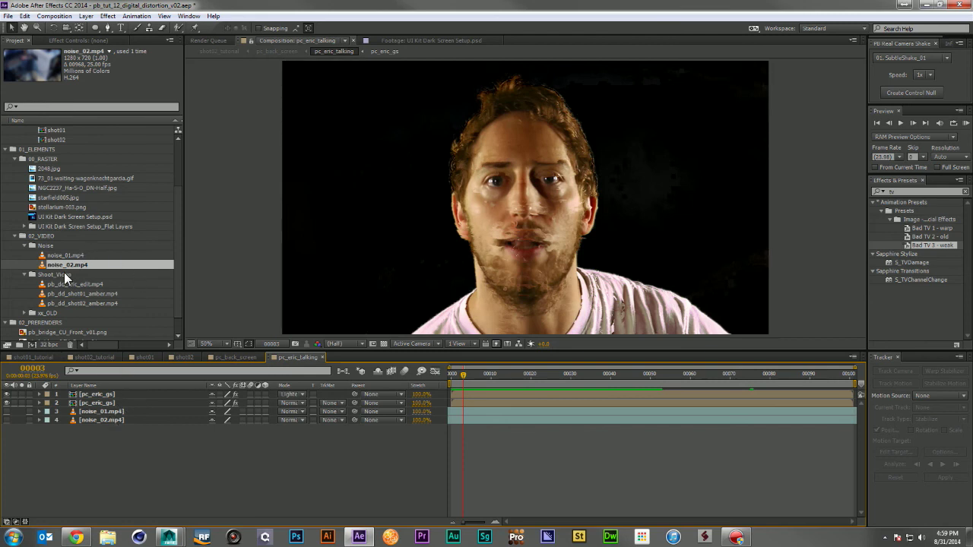
{"action": "scroll", "coordinate": [76, 277], "scroll_direction": "down", "scroll_amount": 2}
{"action": "left_click_drag", "start_coordinate": [79, 310], "coordinate": [322, 458]}
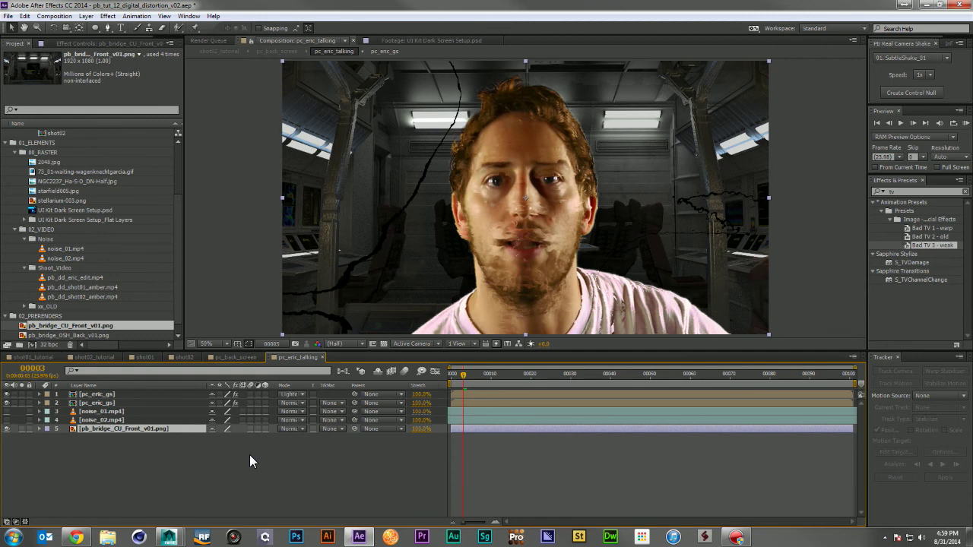
{"action": "key", "text": "s"}
{"action": "left_click_drag", "start_coordinate": [245, 438], "coordinate": [306, 437]}
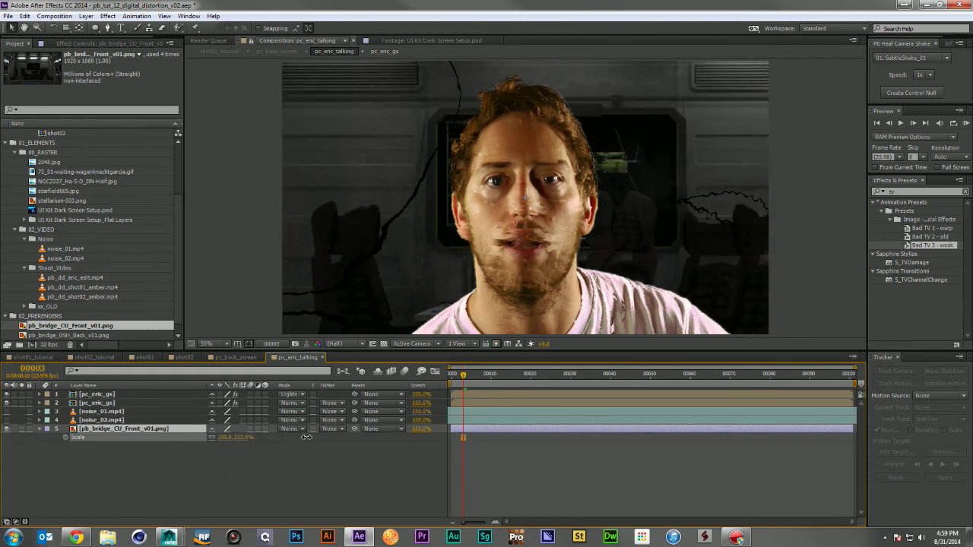
Apply Camera Lens Blur to the bridge background and raise its Blur Radius.
{"action": "left_click", "coordinate": [921, 190]}
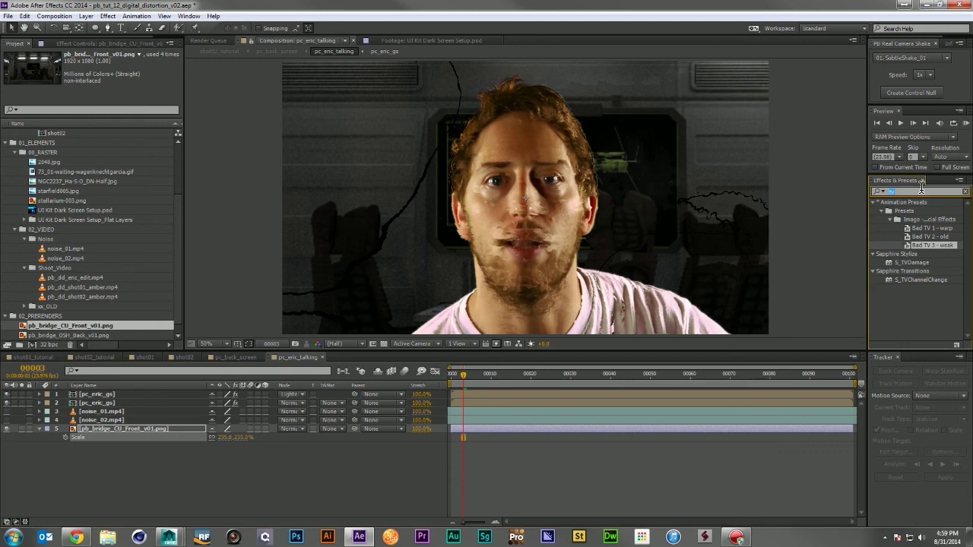
{"action": "type", "text": "camera"}
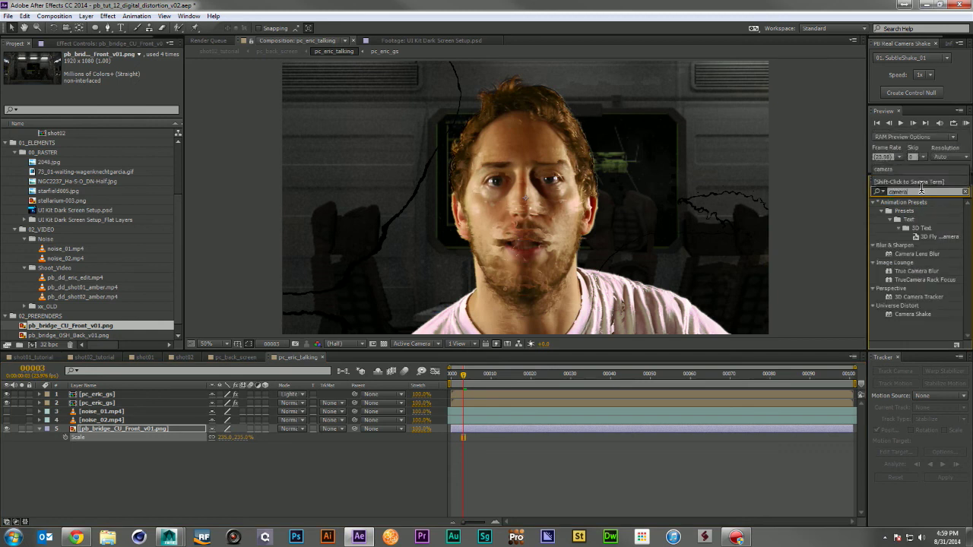
{"action": "left_click_drag", "start_coordinate": [916, 254], "coordinate": [174, 427]}
{"action": "mouse_move", "coordinate": [104, 71]}
{"action": "left_mouse_down"}
{"action": "mouse_move", "coordinate": [118, 71]}
{"action": "mouse_move", "coordinate": [105, 74]}
{"action": "left_mouse_up"}
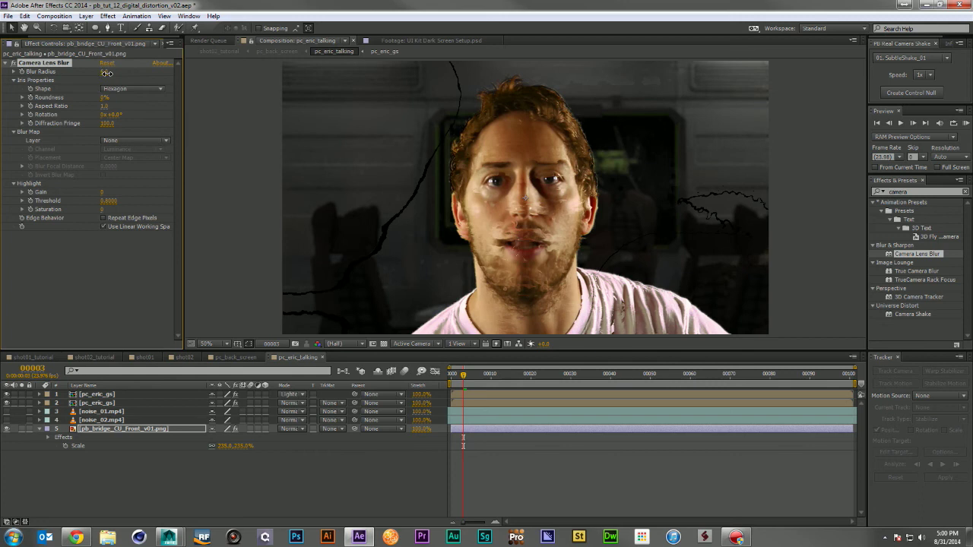
{"action": "left_click", "coordinate": [191, 494]}
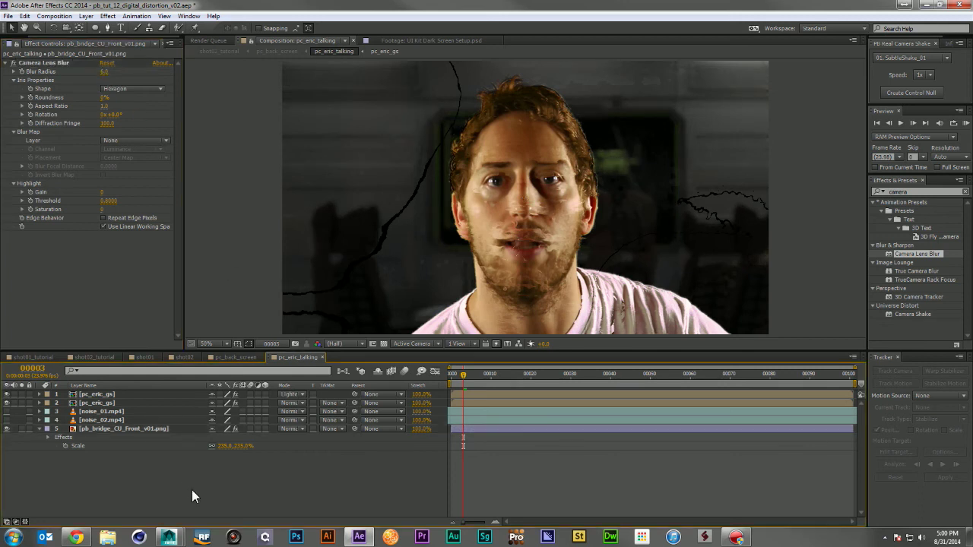
Scale both pc_eric_gs face layers to 149%, nudge them up, and collapse the layers.
{"action": "left_click", "coordinate": [111, 394]}
{"action": "left_click", "coordinate": [112, 403], "text": "shift"}
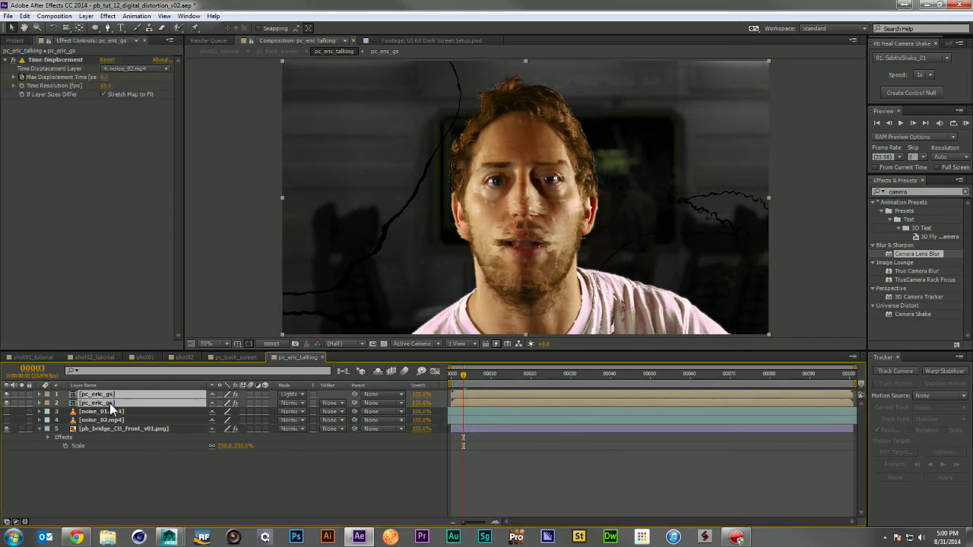
{"action": "key", "text": "s"}
{"action": "left_click_drag", "start_coordinate": [256, 408], "coordinate": [296, 410]}
{"action": "left_click_drag", "start_coordinate": [533, 217], "coordinate": [528, 206]}
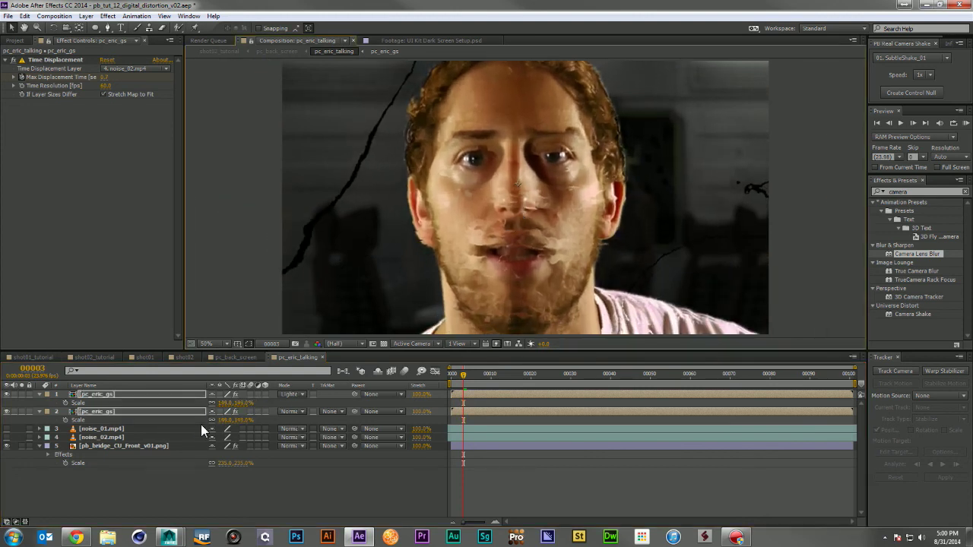
{"action": "left_click", "coordinate": [40, 393]}
{"action": "left_click", "coordinate": [91, 476]}
{"action": "left_click", "coordinate": [39, 429]}
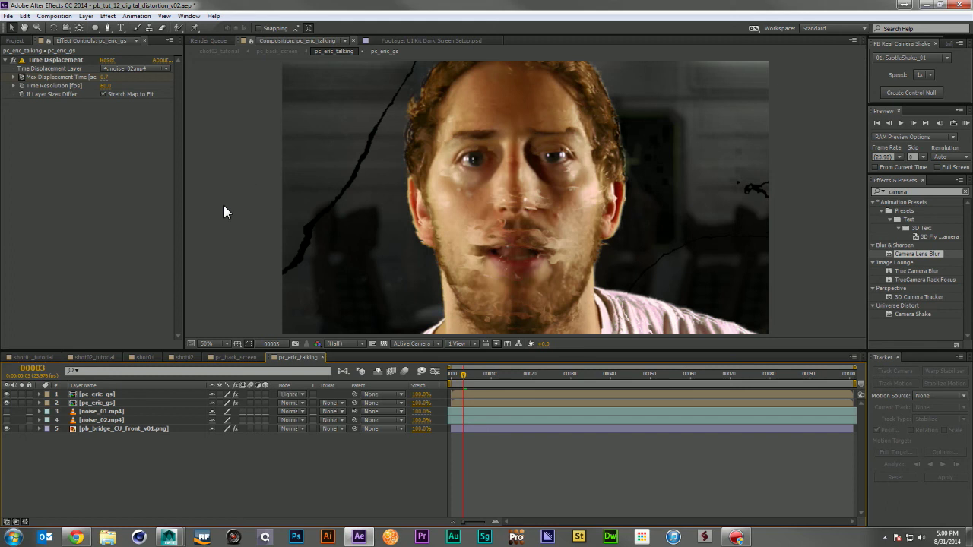
Create a black (000000) solid named VIN.
{"action": "key", "text": "ctrl+y"}
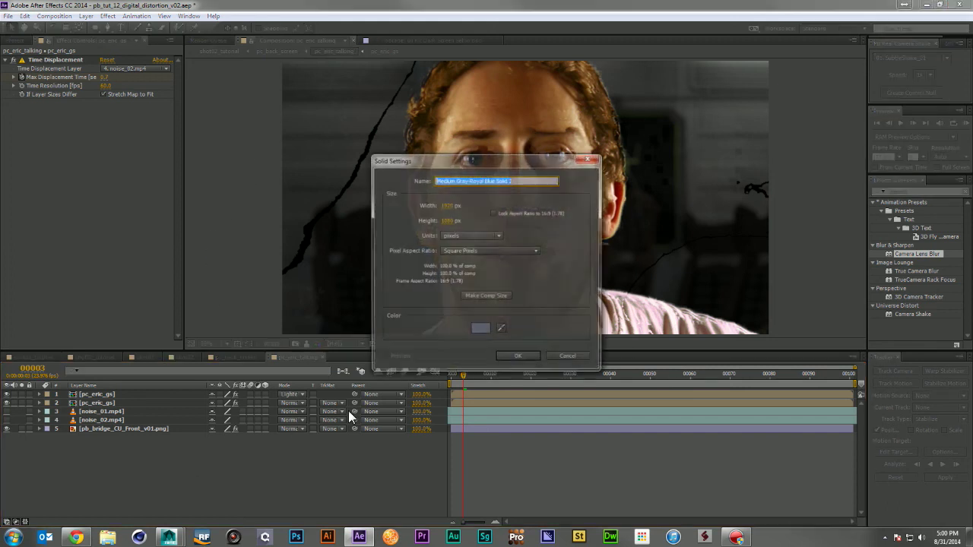
{"action": "type", "text": "Vin"}
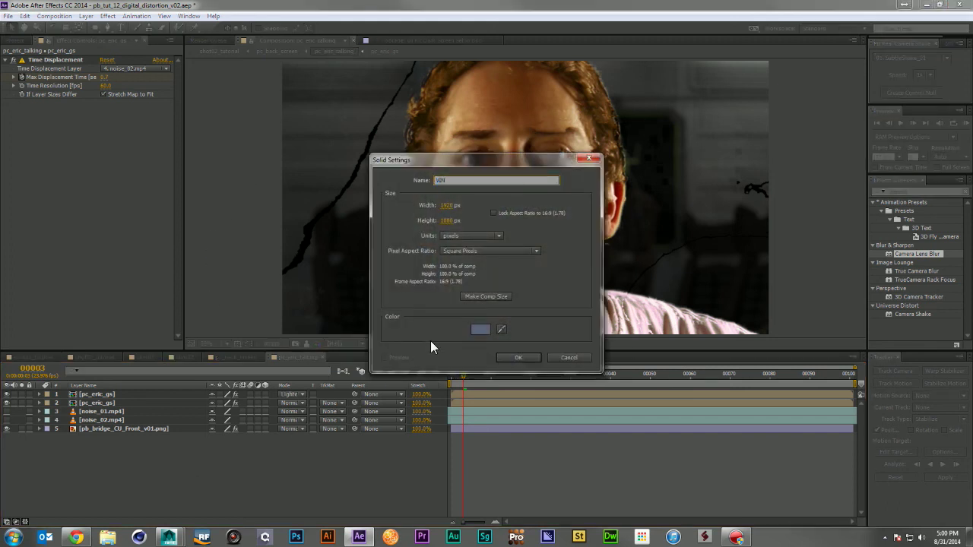
{"action": "left_click", "coordinate": [481, 329]}
{"action": "type", "text": "000000"}
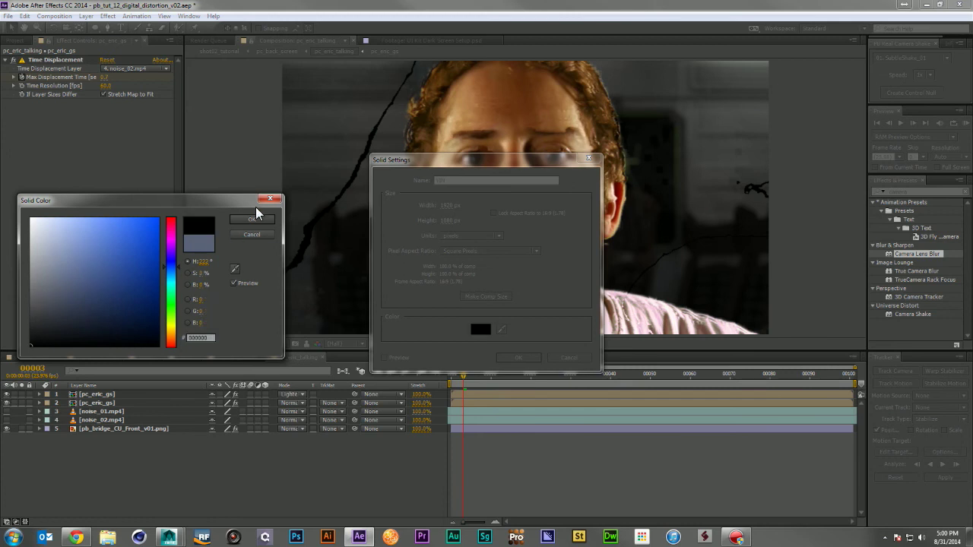
{"action": "left_click", "coordinate": [251, 219]}
{"action": "left_click", "coordinate": [517, 357]}
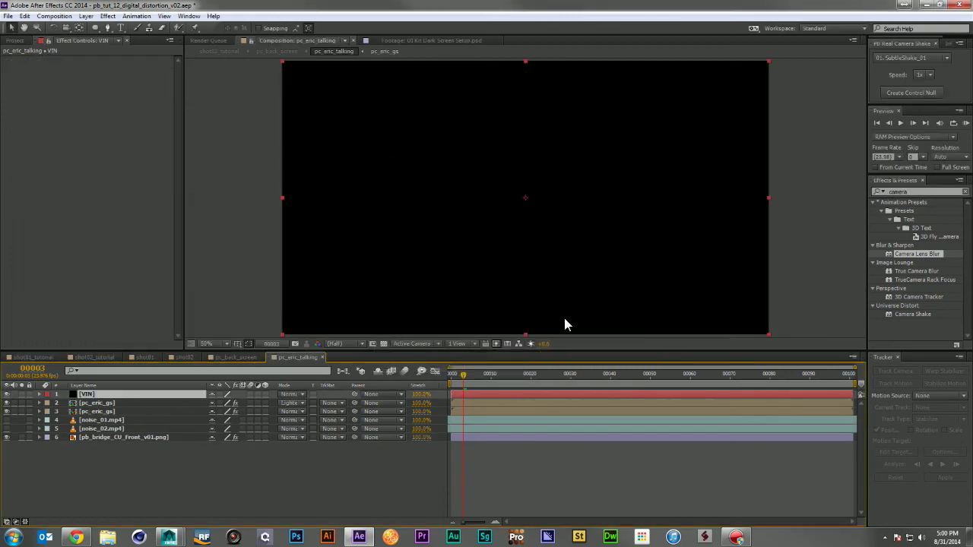
Draw an elliptical mask on VIN, set it to Subtract, and feather it about 234 pixels.
{"action": "left_click_drag", "start_coordinate": [95, 27], "coordinate": [181, 50]}
{"action": "key", "text": "comma"}
{"action": "left_click_drag", "start_coordinate": [446, 77], "coordinate": [612, 330]}
{"action": "key", "text": "f"}
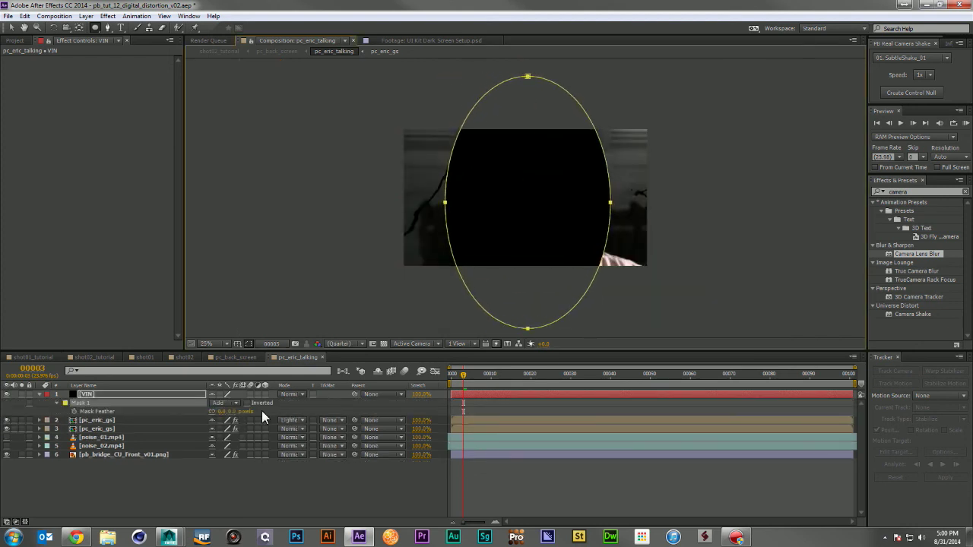
{"action": "left_click", "coordinate": [231, 402]}
{"action": "left_click", "coordinate": [245, 437]}
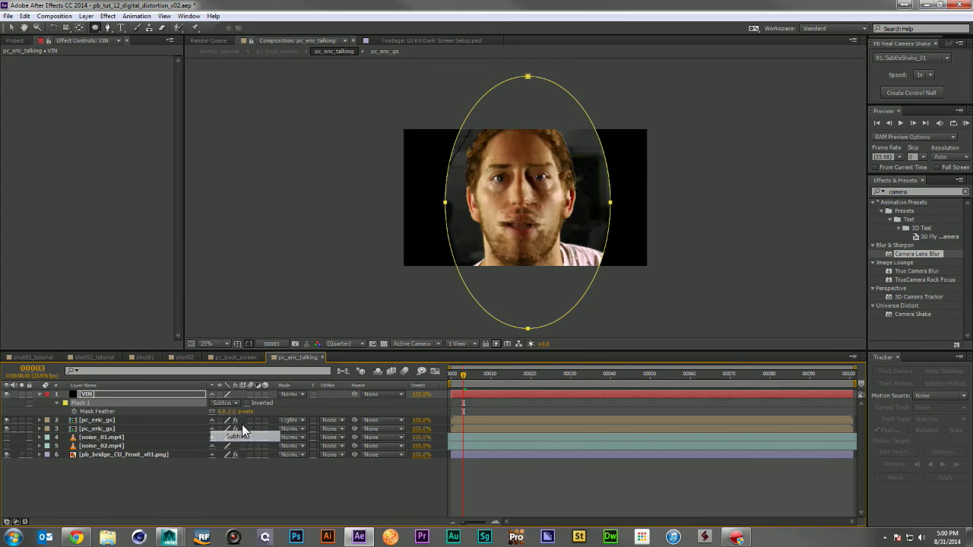
{"action": "left_click_drag", "start_coordinate": [234, 413], "coordinate": [457, 425]}
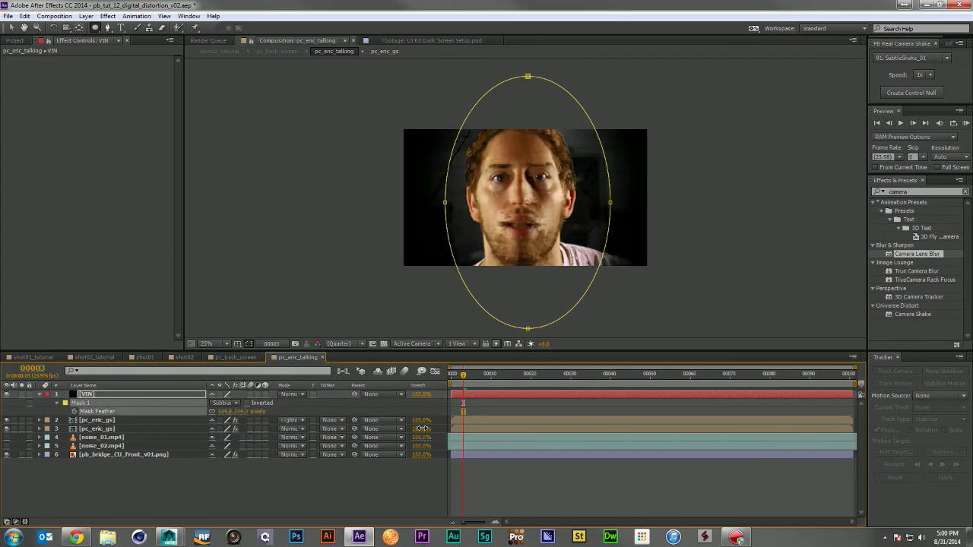
{"action": "left_click", "coordinate": [283, 482]}
{"action": "scroll", "coordinate": [501, 243], "scroll_direction": "up", "scroll_amount": 2}
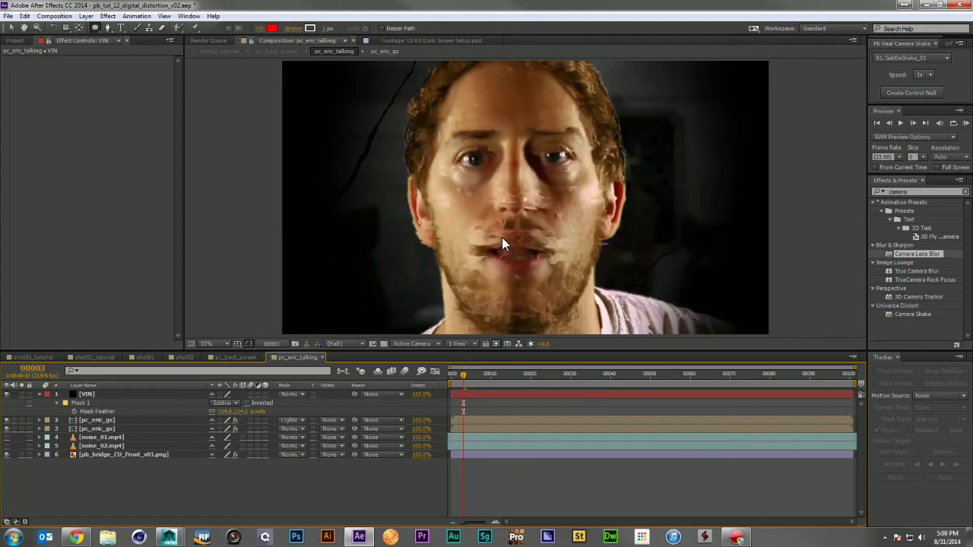
{"action": "scroll", "coordinate": [502, 237], "scroll_direction": "down", "scroll_amount": 2}
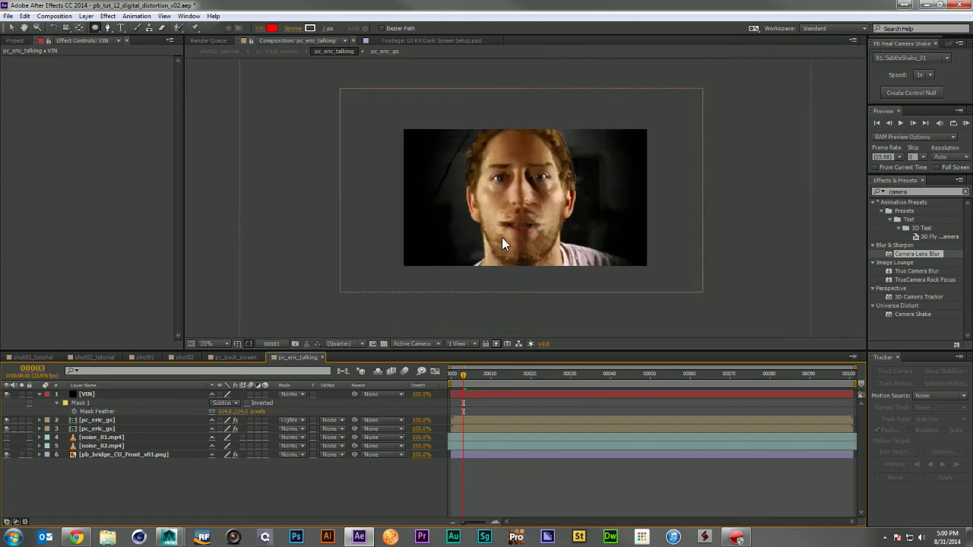
Collapse the VIN layer, search Effects & Presets for 'tint' and apply Tint to pc_eric_gs.
{"action": "left_click", "coordinate": [40, 395]}
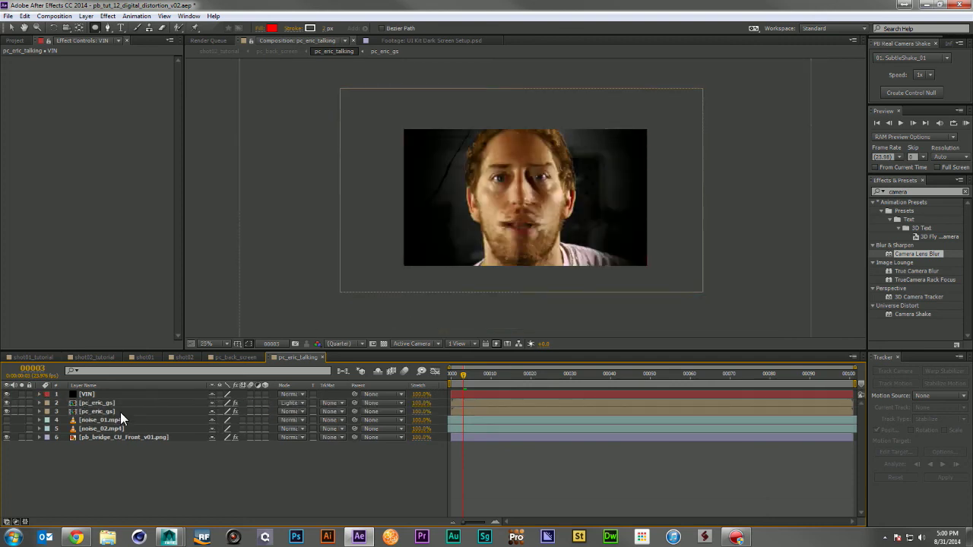
{"action": "left_click", "coordinate": [114, 403]}
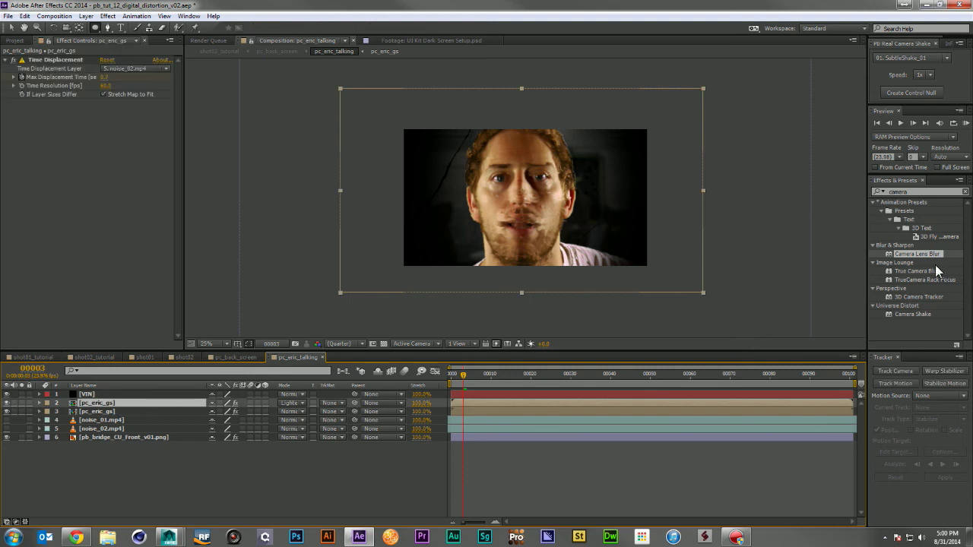
{"action": "left_click", "coordinate": [918, 191]}
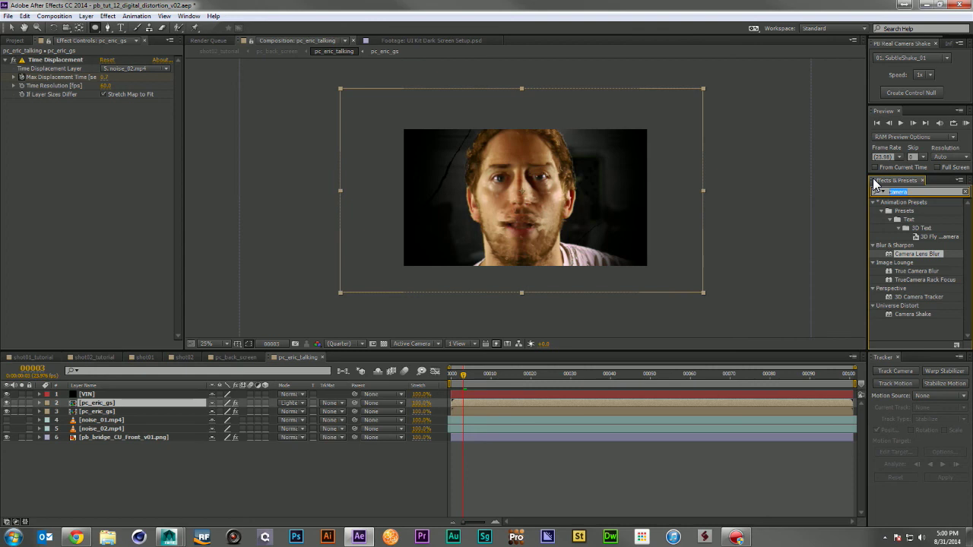
{"action": "type", "text": "tint"}
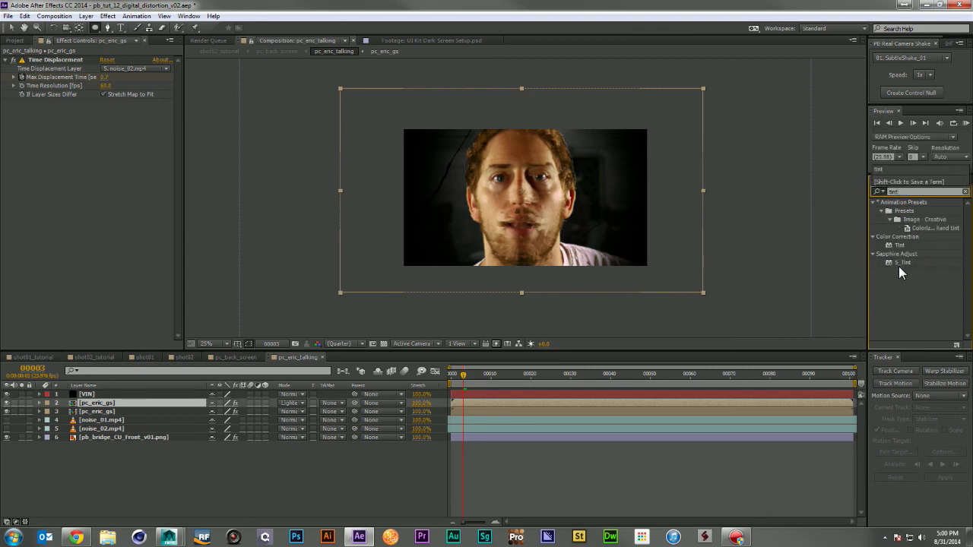
{"action": "left_click_drag", "start_coordinate": [900, 246], "coordinate": [115, 158]}
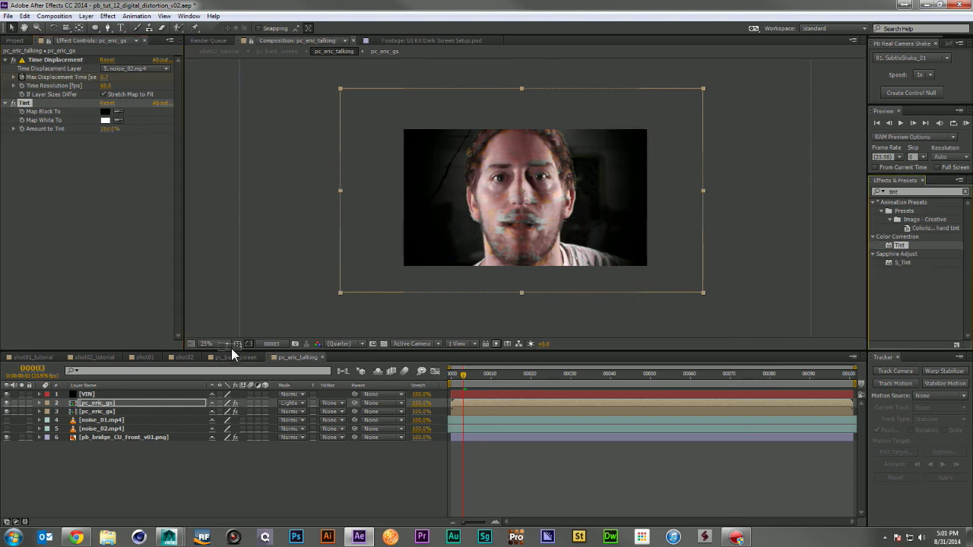
Lower the other pc_eric_gs layer's Amount to Tint to about 18% and preview at 50% view.
{"action": "left_click", "coordinate": [120, 411]}
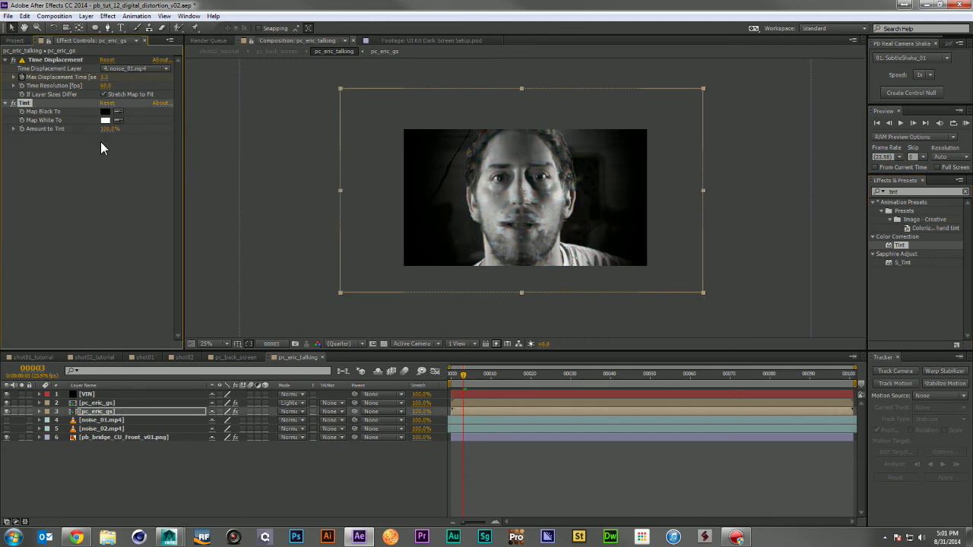
{"action": "left_click_drag", "start_coordinate": [170, 135], "coordinate": [112, 139]}
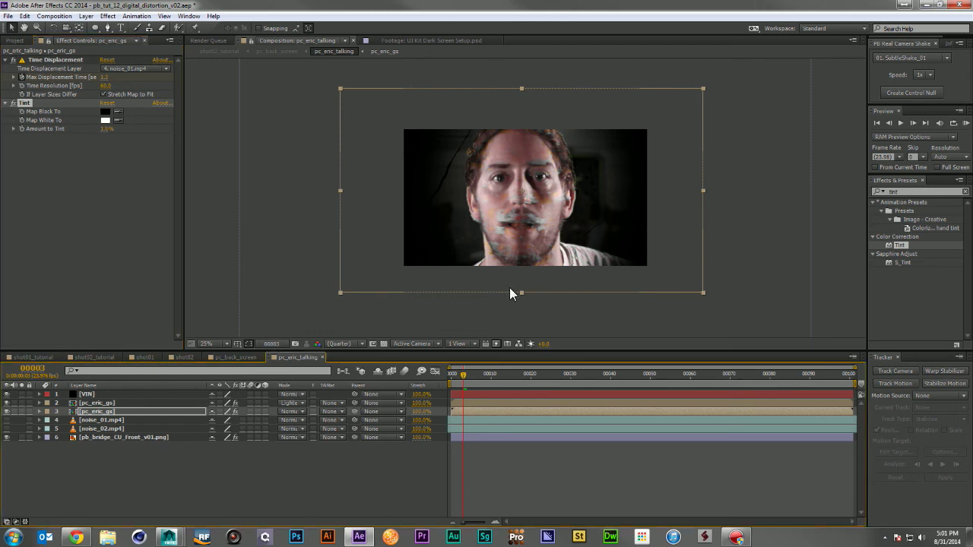
{"action": "key", "text": "period"}
{"action": "key", "text": "period"}
{"action": "left_click", "coordinate": [486, 464]}
{"action": "key", "text": "KP_0"}
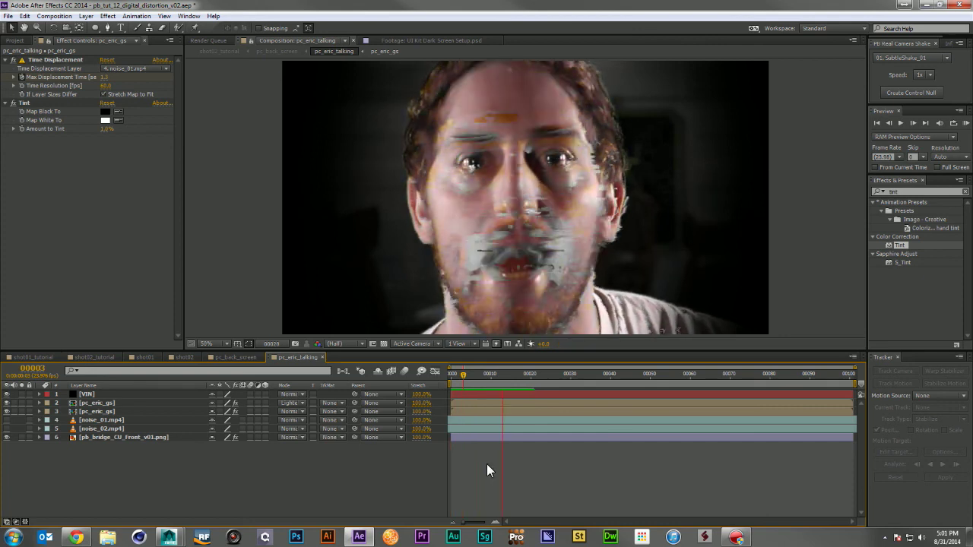
Show noise_01 and noise_02, drop their opacity to about 21% and set both to Add blending.
{"action": "left_click", "coordinate": [8, 420]}
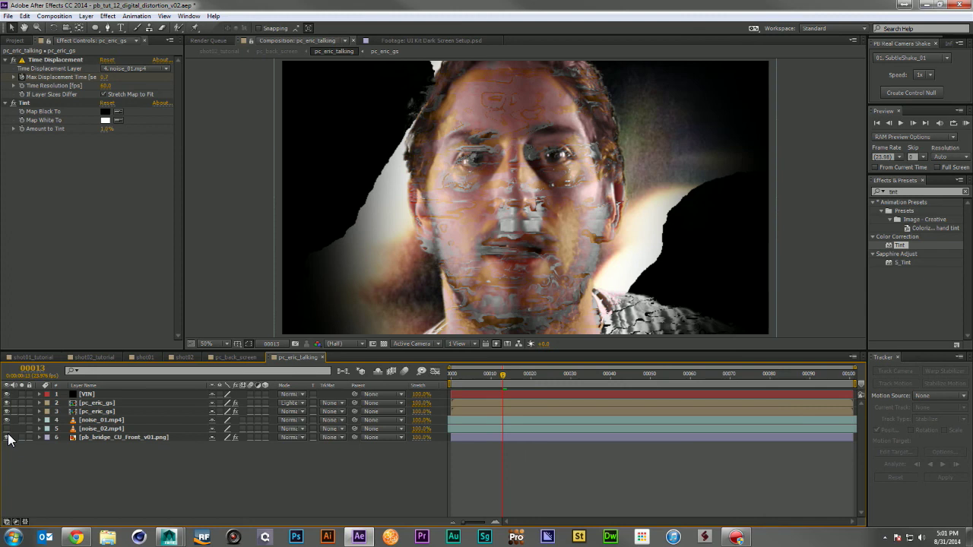
{"action": "left_click", "coordinate": [85, 420]}
{"action": "left_click", "coordinate": [87, 429], "text": "shift"}
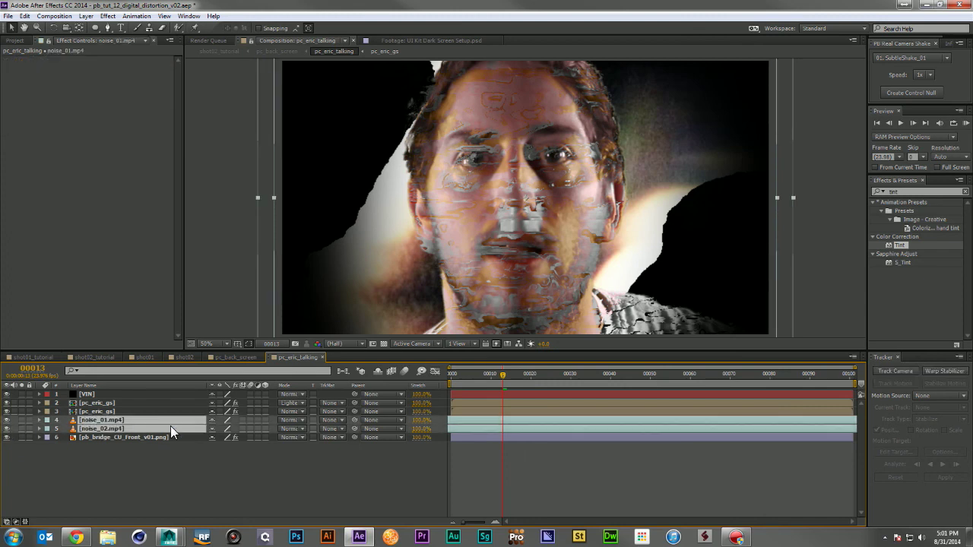
{"action": "key", "text": "t"}
{"action": "left_click_drag", "start_coordinate": [219, 432], "coordinate": [181, 431]}
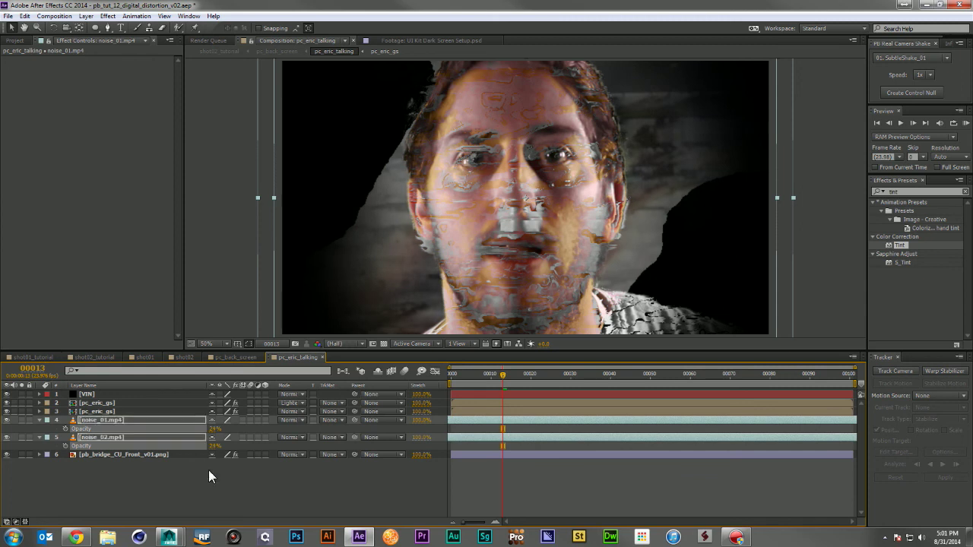
{"action": "left_click", "coordinate": [289, 420]}
{"action": "left_click", "coordinate": [329, 187]}
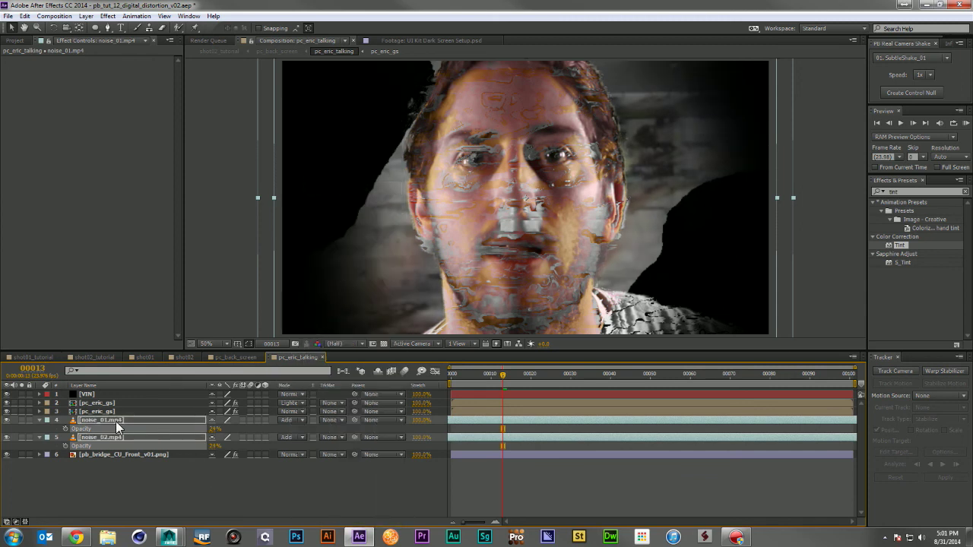
Reorder the noise layers so they sit interleaved with the two pc_eric_gs layers under VIN.
{"action": "left_click", "coordinate": [97, 403]}
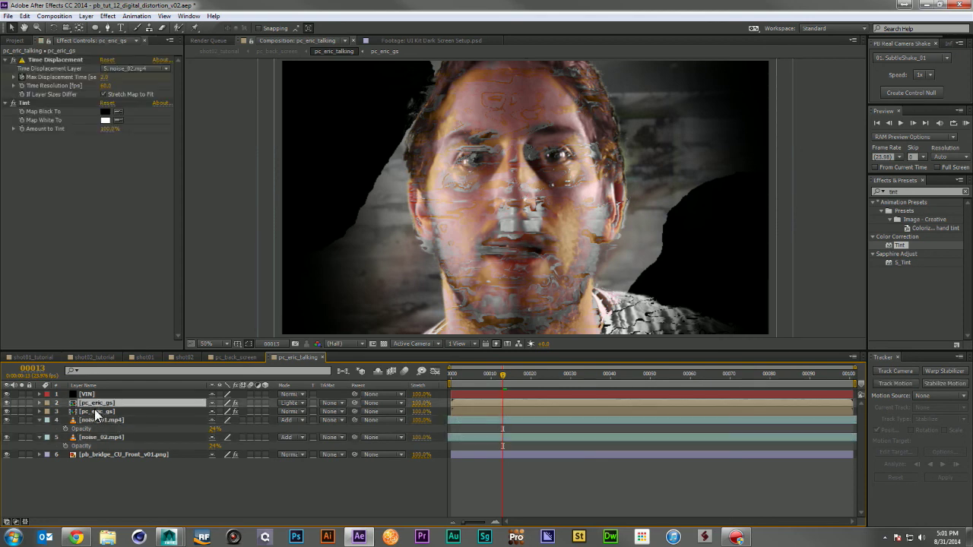
{"action": "mouse_move", "coordinate": [6, 403]}
{"action": "left_mouse_down"}
{"action": "mouse_move", "coordinate": [7, 412]}
{"action": "mouse_move", "coordinate": [7, 403]}
{"action": "left_mouse_up"}
{"action": "left_click", "coordinate": [143, 412], "text": "shift"}
{"action": "key", "text": "ctrl+["}
{"action": "key", "text": "ctrl+["}
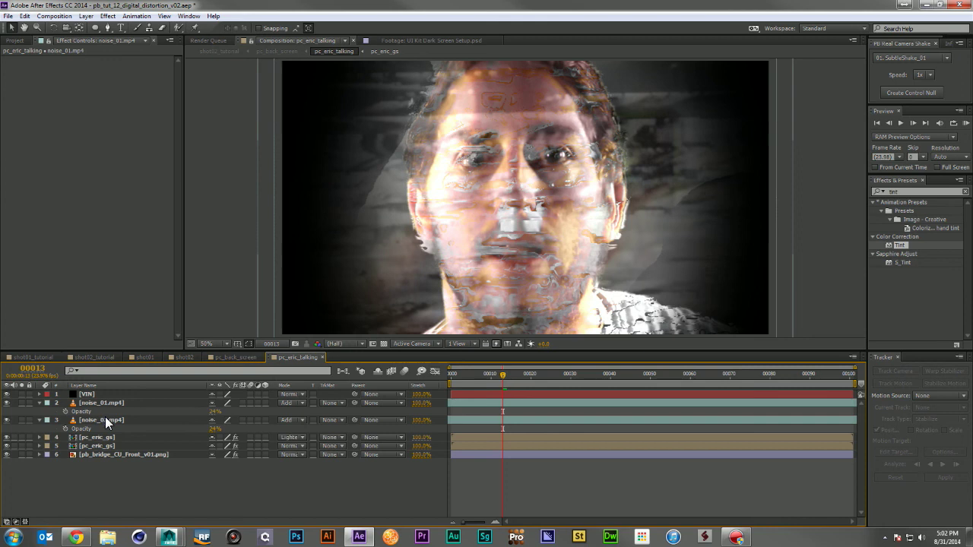
{"action": "left_click", "coordinate": [106, 421]}
{"action": "left_click", "coordinate": [107, 403], "text": "shift"}
{"action": "left_click_drag", "start_coordinate": [107, 403], "coordinate": [103, 452]}
{"action": "left_click_drag", "start_coordinate": [214, 429], "coordinate": [215, 430]}
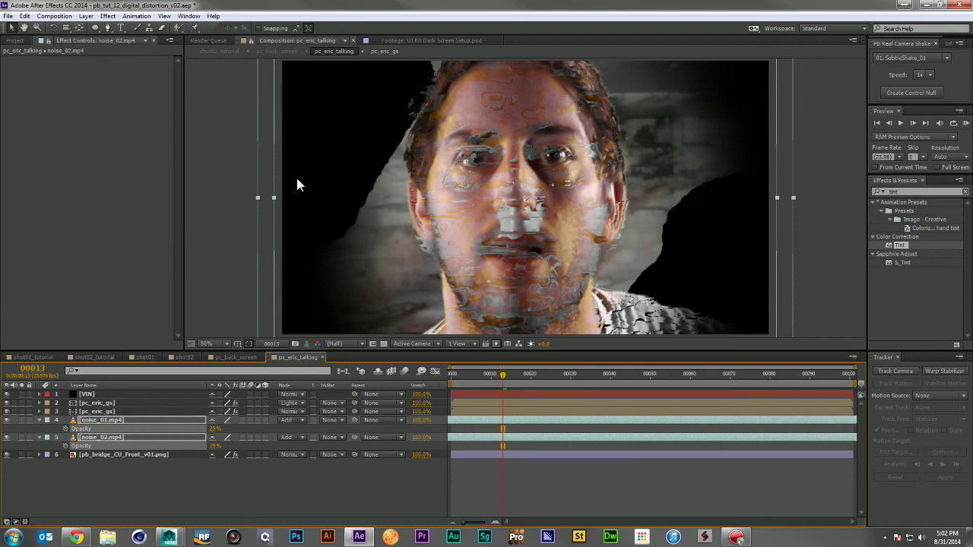
{"action": "left_click_drag", "start_coordinate": [145, 419], "coordinate": [143, 399]}
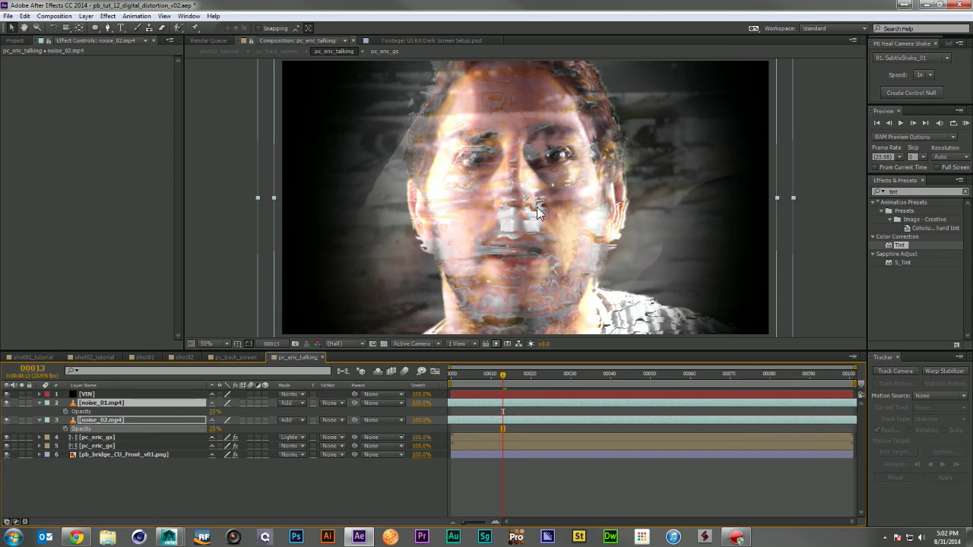
{"action": "left_click", "coordinate": [169, 479]}
{"action": "mouse_move", "coordinate": [126, 421]}
{"action": "left_mouse_down"}
{"action": "mouse_move", "coordinate": [124, 448]}
{"action": "mouse_move", "coordinate": [119, 429]}
{"action": "left_mouse_up"}
Set both noise layers' opacity to 14%, then switch to the shot02_tutorial composition.
{"action": "left_click", "coordinate": [129, 400]}
{"action": "left_click", "coordinate": [202, 476]}
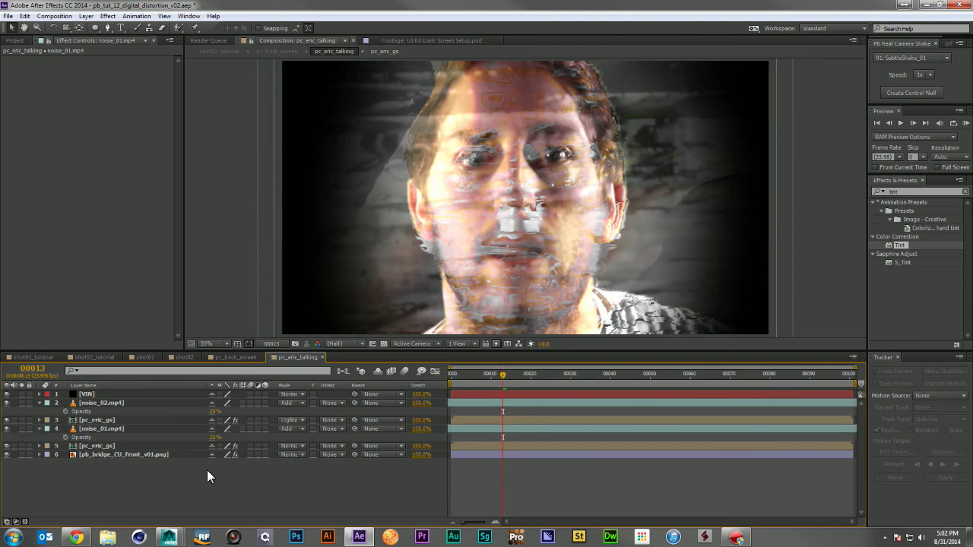
{"action": "left_click", "coordinate": [122, 403]}
{"action": "left_click", "coordinate": [120, 429], "text": "ctrl"}
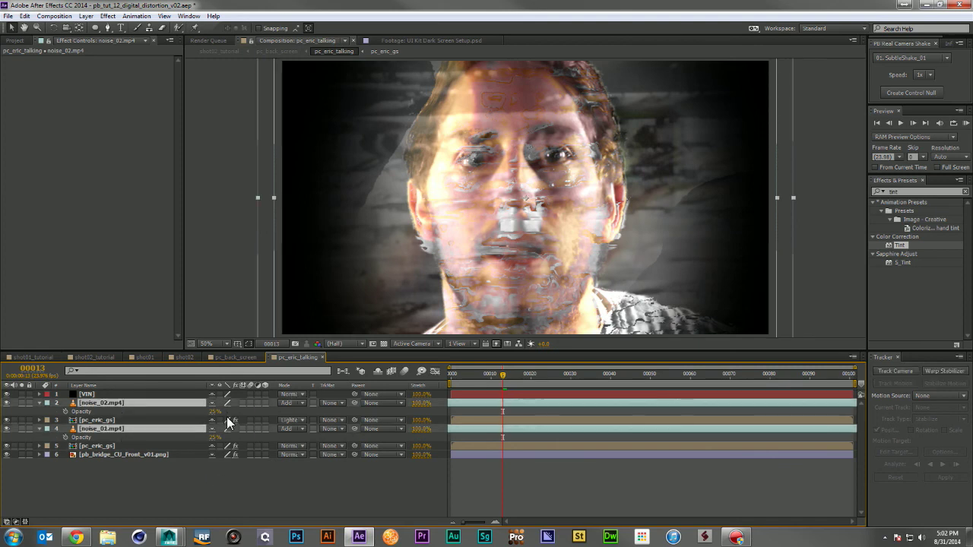
{"action": "left_click_drag", "start_coordinate": [216, 411], "coordinate": [206, 411]}
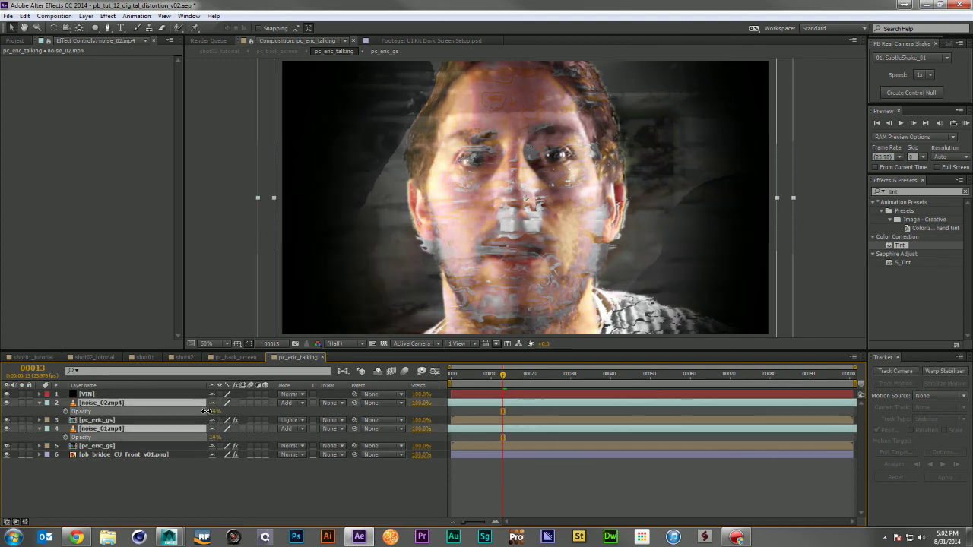
{"action": "left_click", "coordinate": [215, 465]}
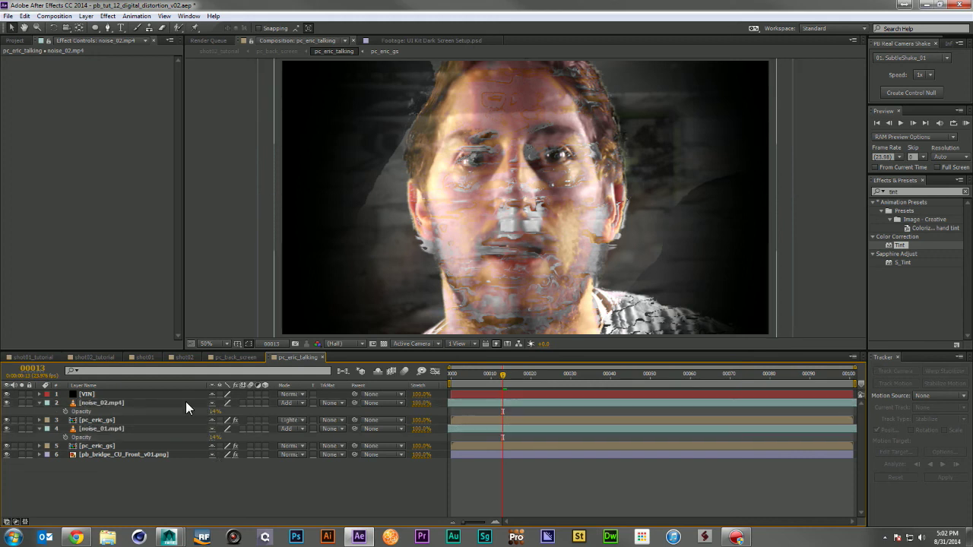
{"action": "left_click", "coordinate": [93, 356]}
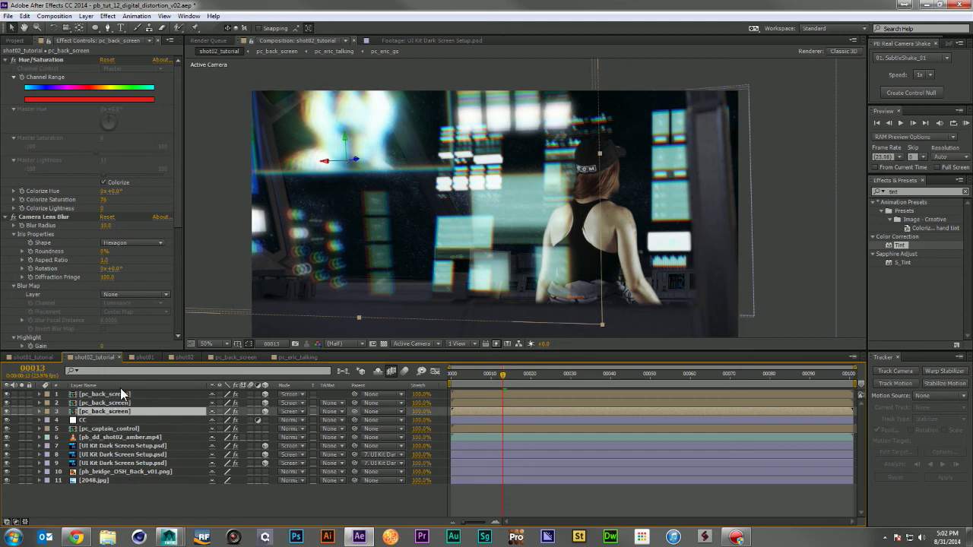
At frame 32, set the first pc_back_screen layer's Camera Lens Blur radius to 5.0.
{"action": "left_click", "coordinate": [578, 375]}
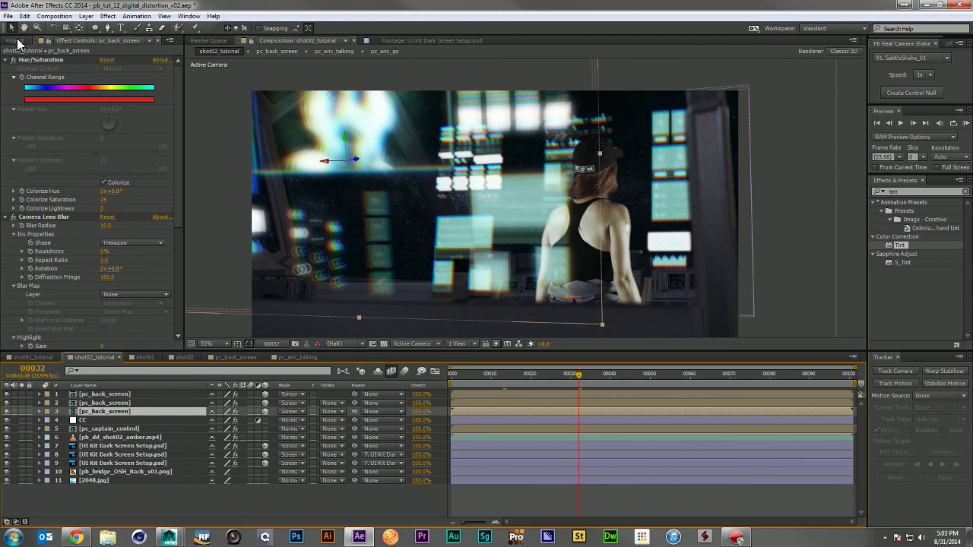
{"action": "scroll", "coordinate": [137, 261], "scroll_direction": "down", "scroll_amount": 5}
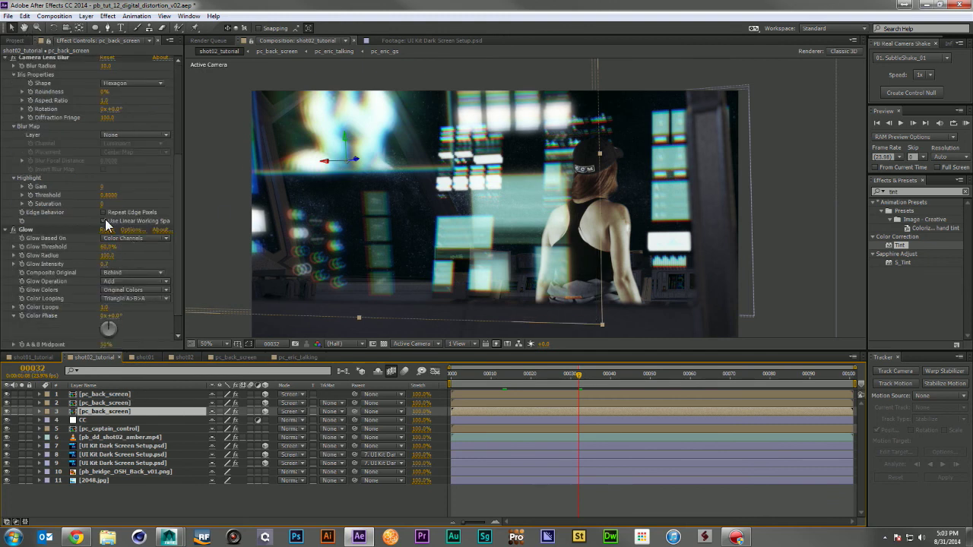
{"action": "scroll", "coordinate": [108, 190], "scroll_direction": "up", "scroll_amount": 2}
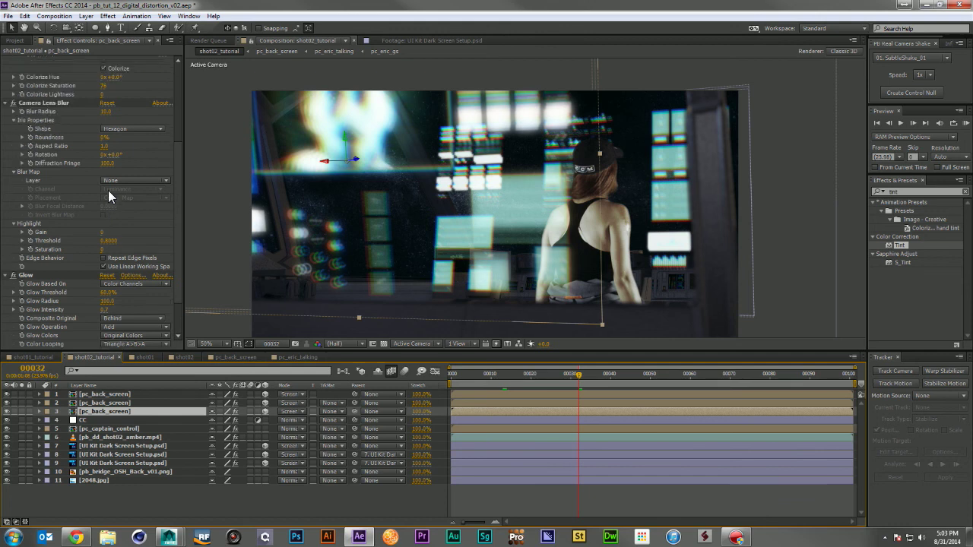
{"action": "left_click", "coordinate": [107, 113]}
{"action": "key", "text": "Return"}
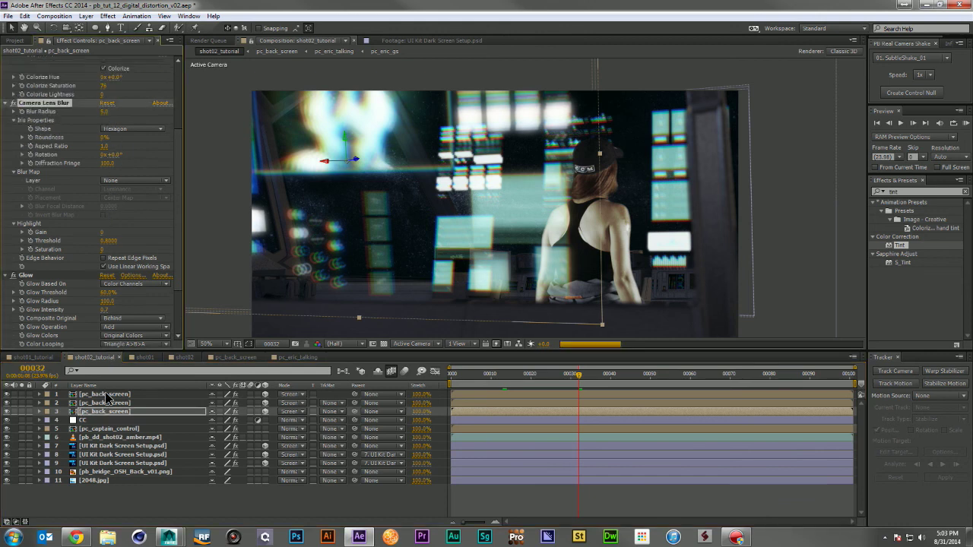
Set Blur Radius 5.0 on the other two pc_back_screen layers, then select all three.
{"action": "left_click", "coordinate": [114, 403]}
{"action": "scroll", "coordinate": [93, 210], "scroll_direction": "down", "scroll_amount": 2}
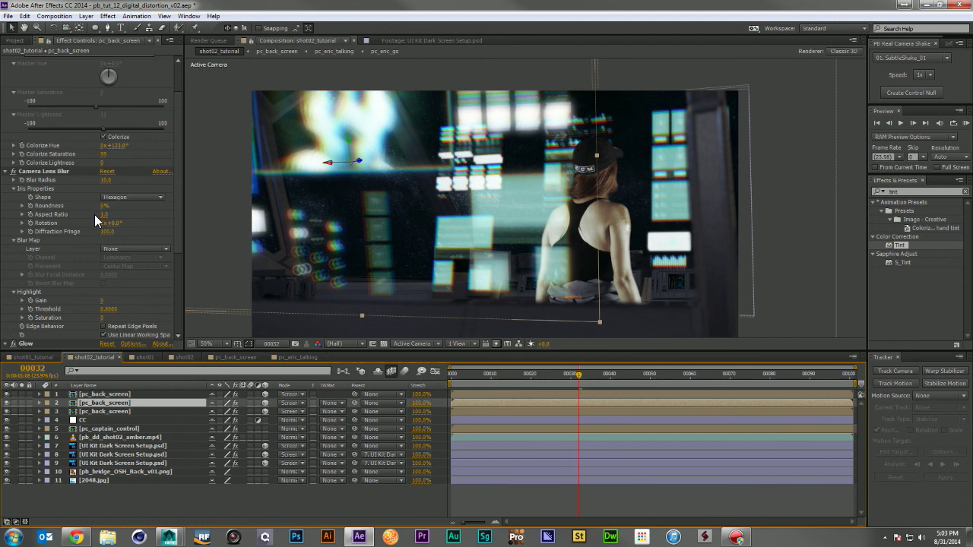
{"action": "left_click", "coordinate": [107, 179]}
{"action": "key", "text": "Return"}
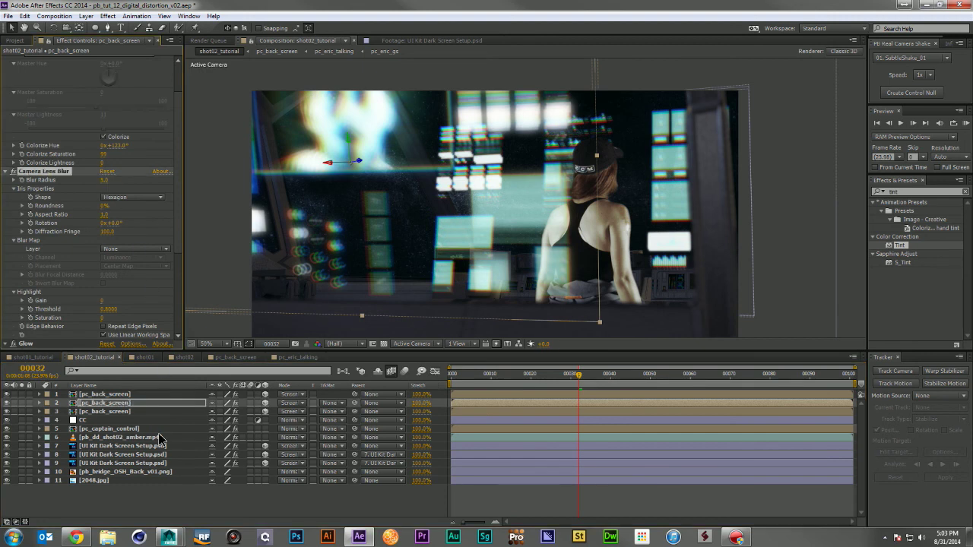
{"action": "left_click", "coordinate": [114, 394]}
{"action": "left_click", "coordinate": [106, 225]}
{"action": "key", "text": "Return"}
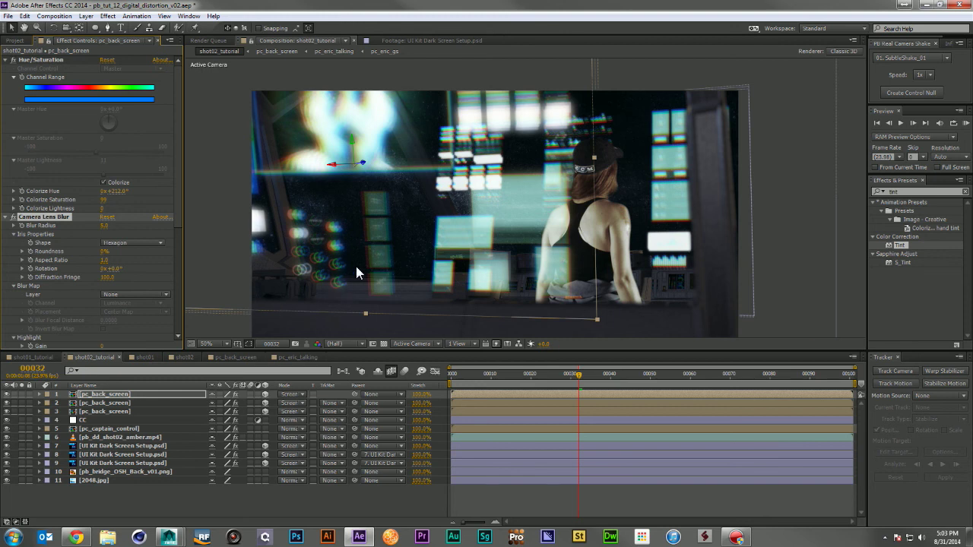
{"action": "left_click", "coordinate": [137, 409], "text": "shift"}
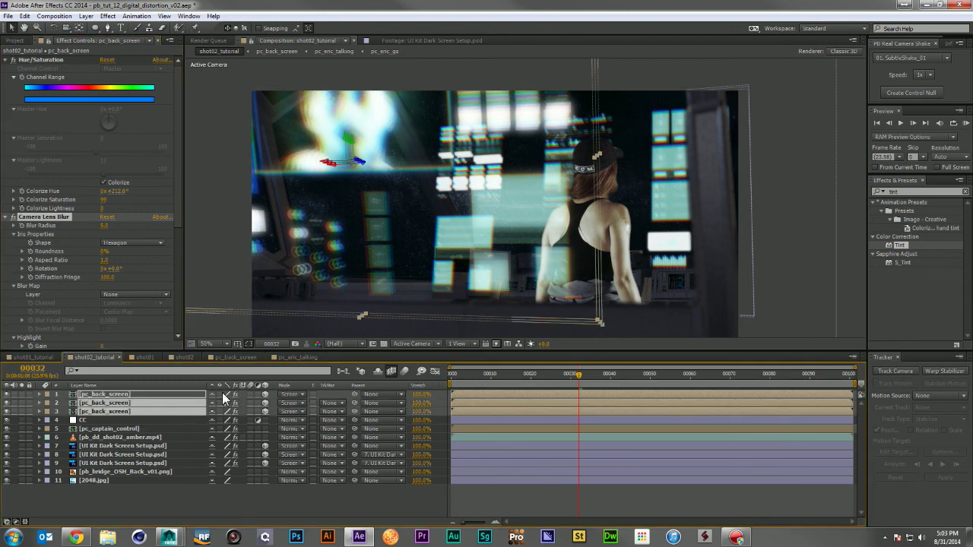
Lower the opacity of the three pc_back_screen layers.
{"action": "key", "text": "t"}
{"action": "left_click_drag", "start_coordinate": [214, 404], "coordinate": [219, 430]}
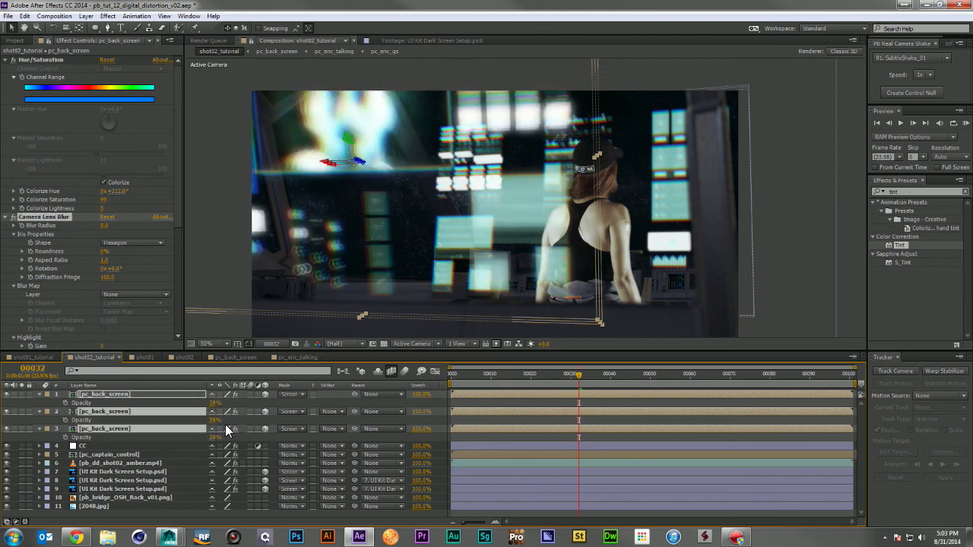
{"action": "left_click", "coordinate": [241, 417]}
{"action": "left_click", "coordinate": [290, 394]}
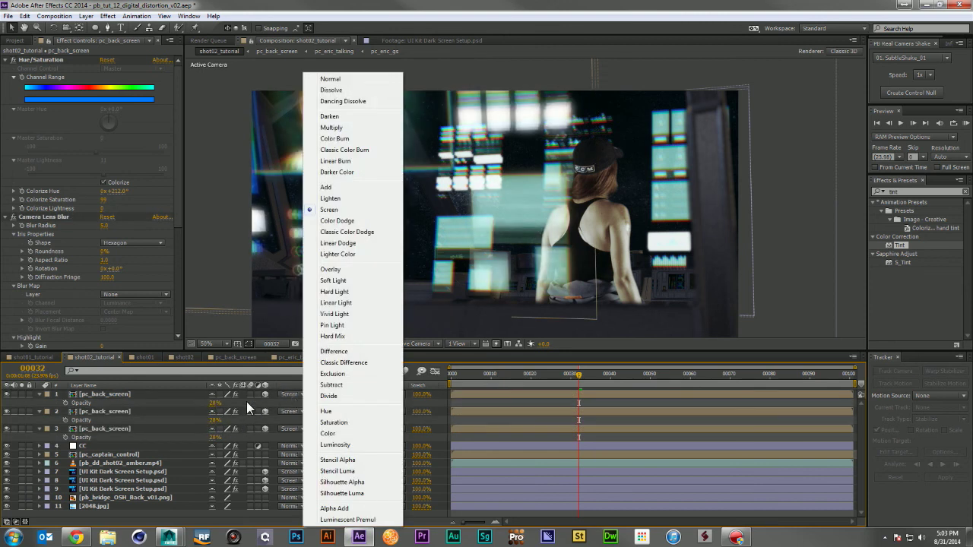
{"action": "left_click", "coordinate": [196, 418]}
Set the third pc_back_screen layer to Normal blending, deselect it and RAM preview the comp.
{"action": "left_click", "coordinate": [129, 429]}
{"action": "left_click", "coordinate": [291, 428]}
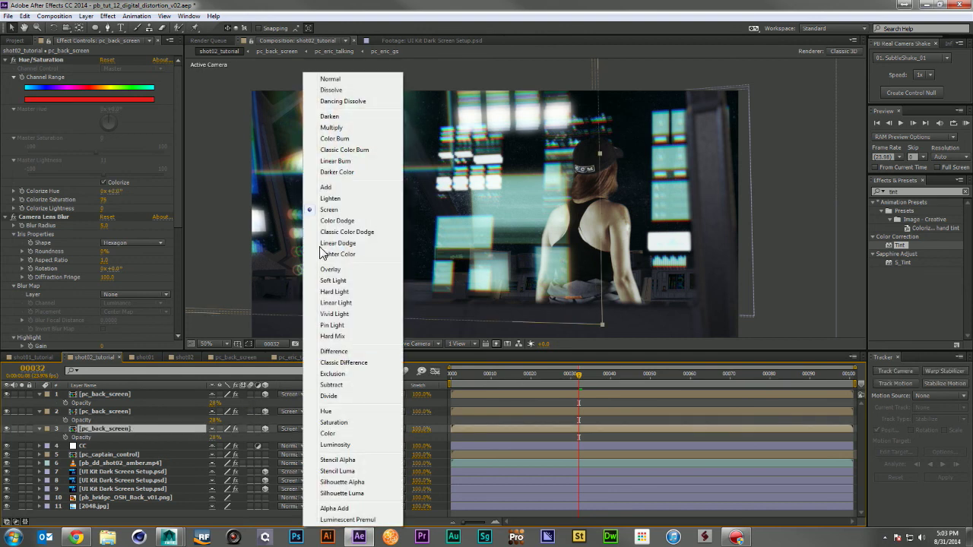
{"action": "left_click", "coordinate": [332, 79]}
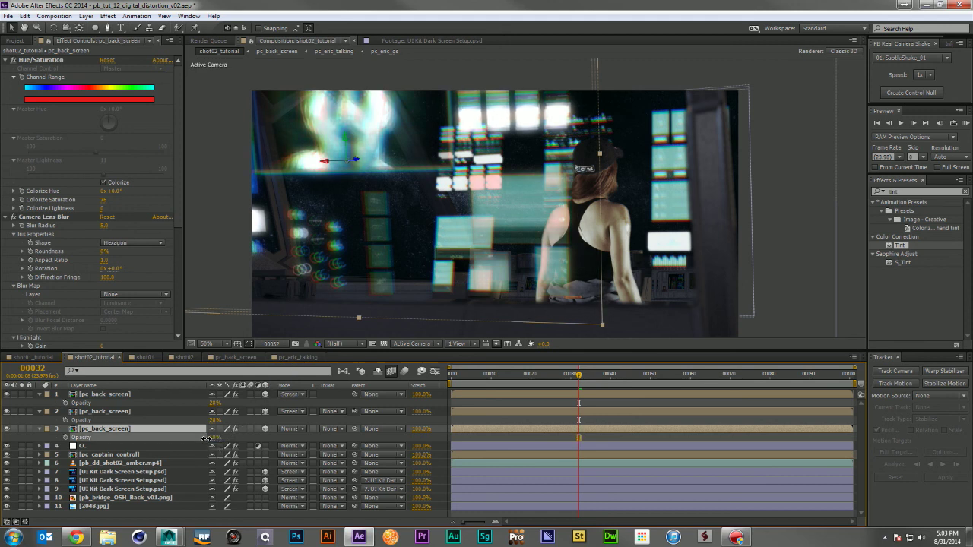
{"action": "key", "text": "Return"}
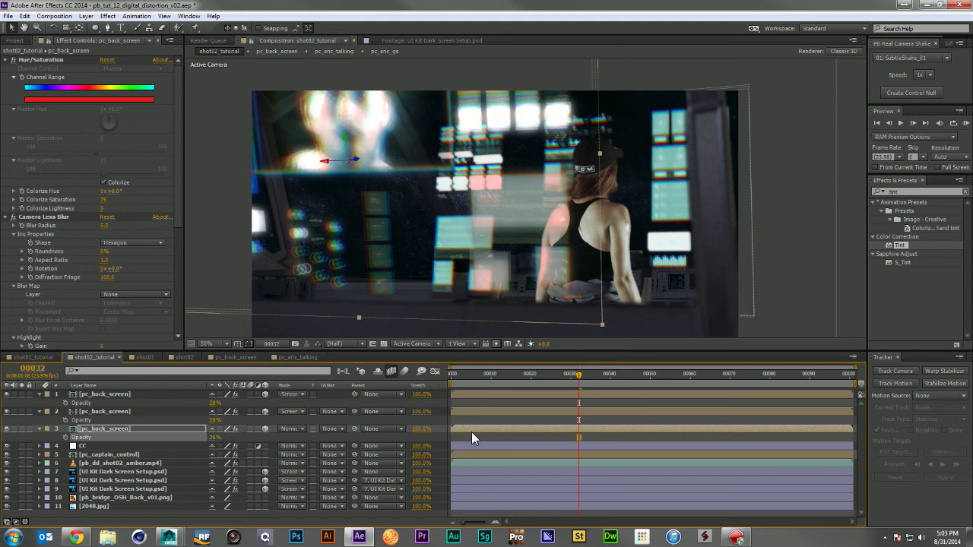
{"action": "left_click", "coordinate": [518, 438]}
{"action": "key", "text": "KP_0"}
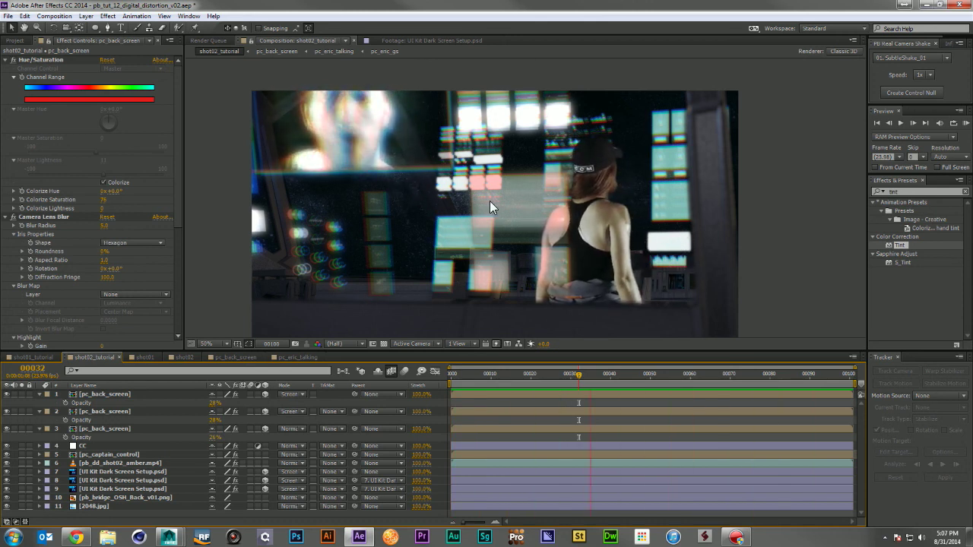
Stop the preview, collapse all layer properties and select the 2048.jpg starfield layer.
{"action": "key", "text": "space"}
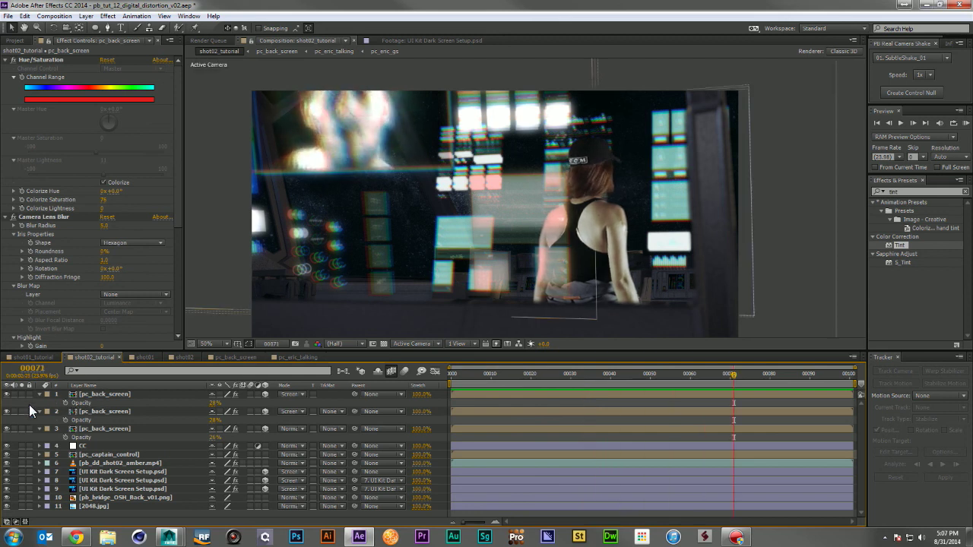
{"action": "key", "text": "ctrl+a"}
{"action": "key", "text": "ctrl+shift+a"}
{"action": "key", "text": "ctrl+a"}
{"action": "left_click", "coordinate": [40, 395]}
{"action": "left_click", "coordinate": [126, 490]}
{"action": "left_click", "coordinate": [108, 482]}
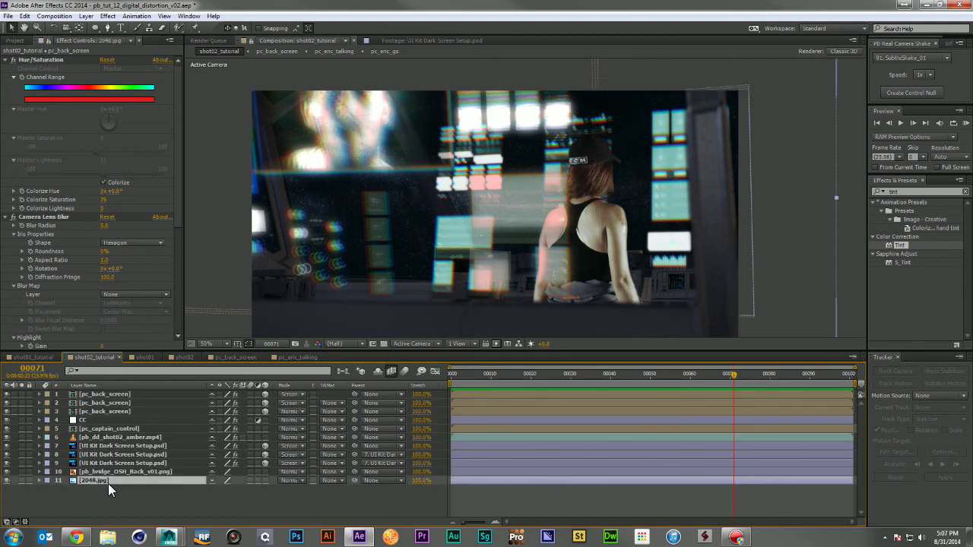
Search Effects & Presets for 'off' and apply the Offset effect to 2048.jpg.
{"action": "left_click", "coordinate": [915, 197]}
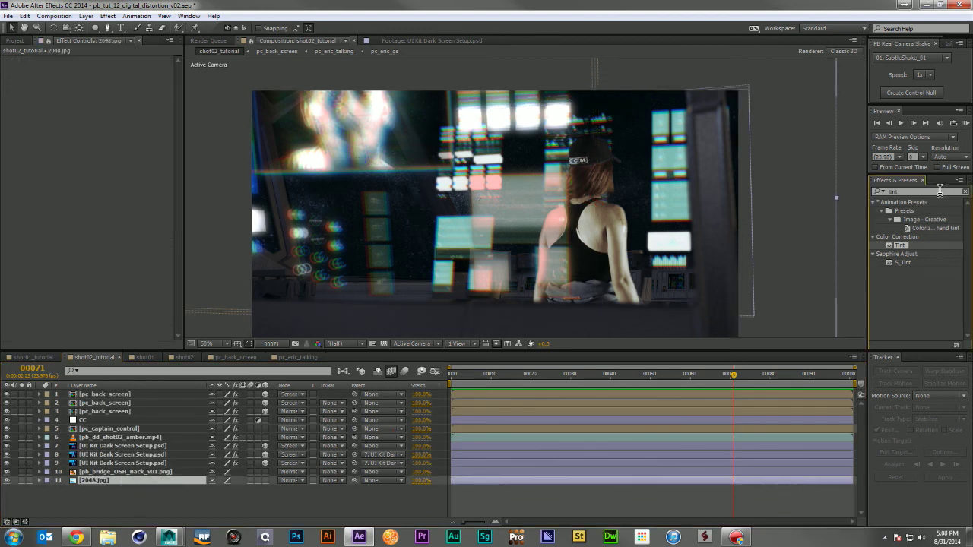
{"action": "left_click", "coordinate": [940, 192]}
{"action": "type", "text": "off"}
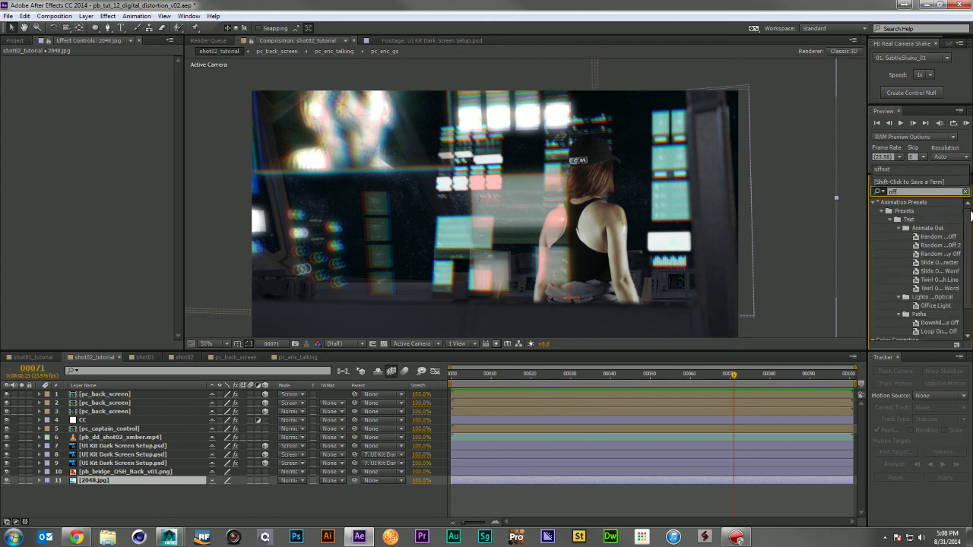
{"action": "scroll", "coordinate": [940, 256], "scroll_direction": "down", "scroll_amount": 2}
{"action": "left_click_drag", "start_coordinate": [904, 335], "coordinate": [130, 481]}
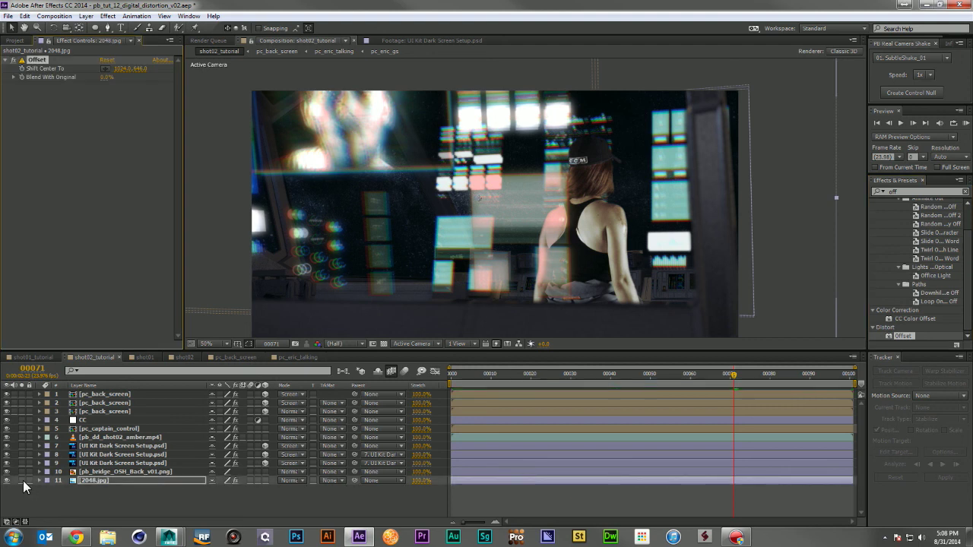
Solo the starfield and animate Offset's Shift Center To to 738,646 at the last frame.
{"action": "left_click", "coordinate": [22, 481]}
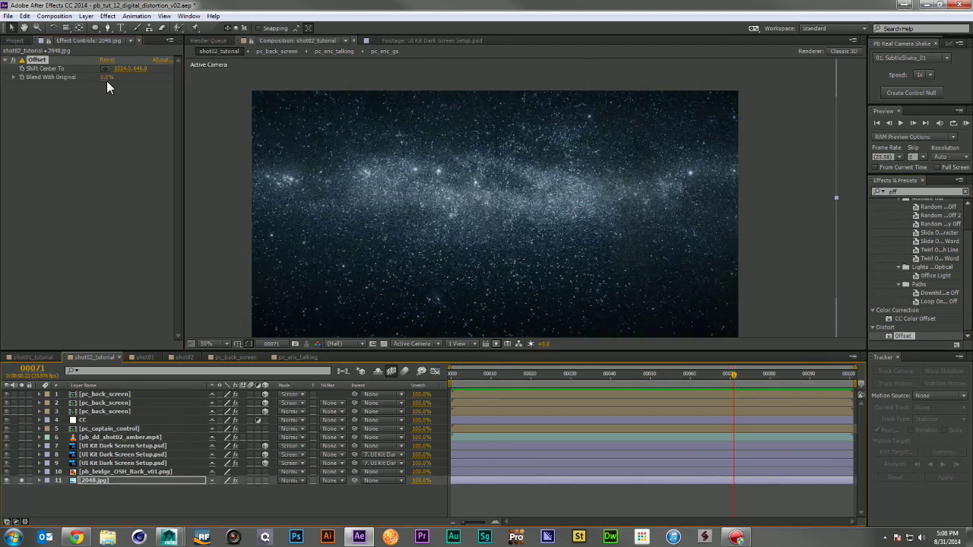
{"action": "left_click", "coordinate": [452, 374]}
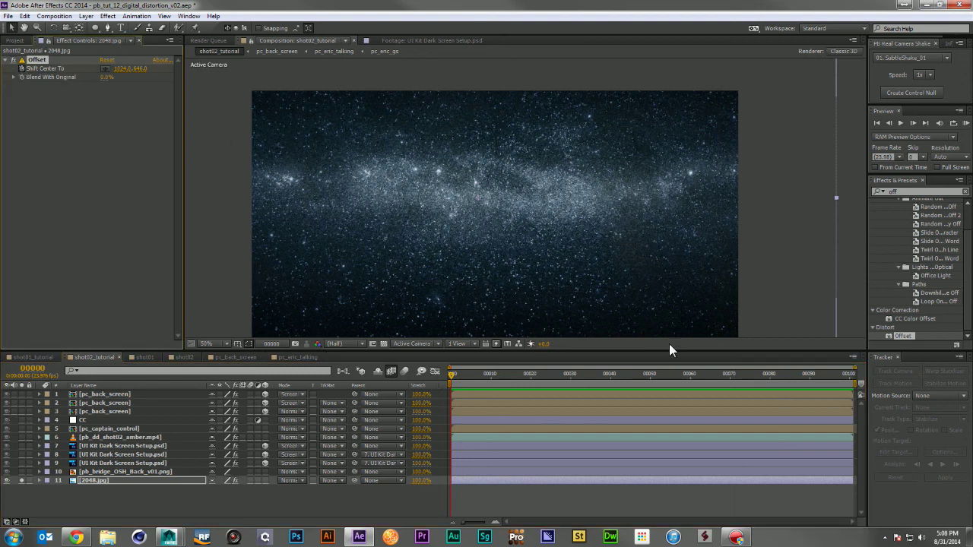
{"action": "left_click", "coordinate": [853, 383]}
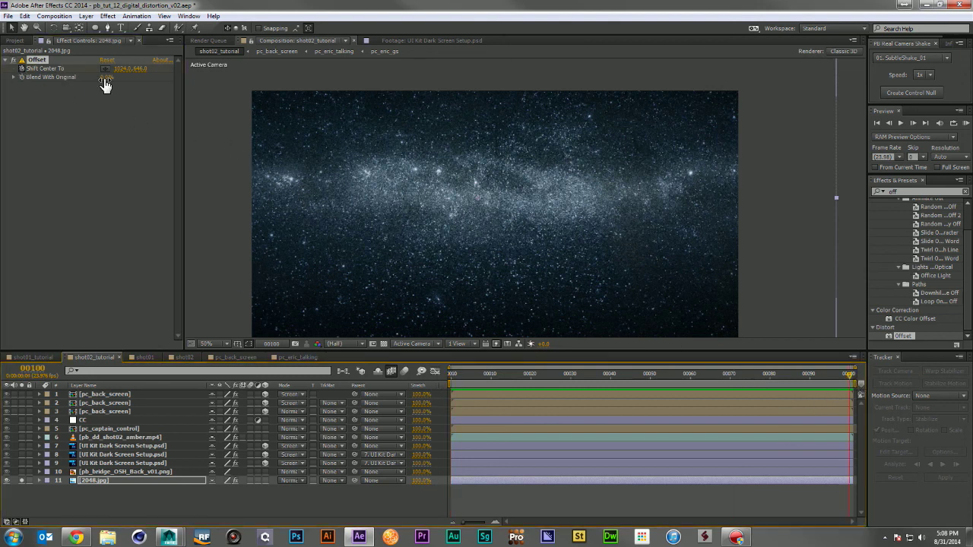
{"action": "mouse_move", "coordinate": [118, 69]}
{"action": "left_mouse_down"}
{"action": "mouse_move", "coordinate": [4, 95]}
{"action": "mouse_move", "coordinate": [133, 65]}
{"action": "left_mouse_up"}
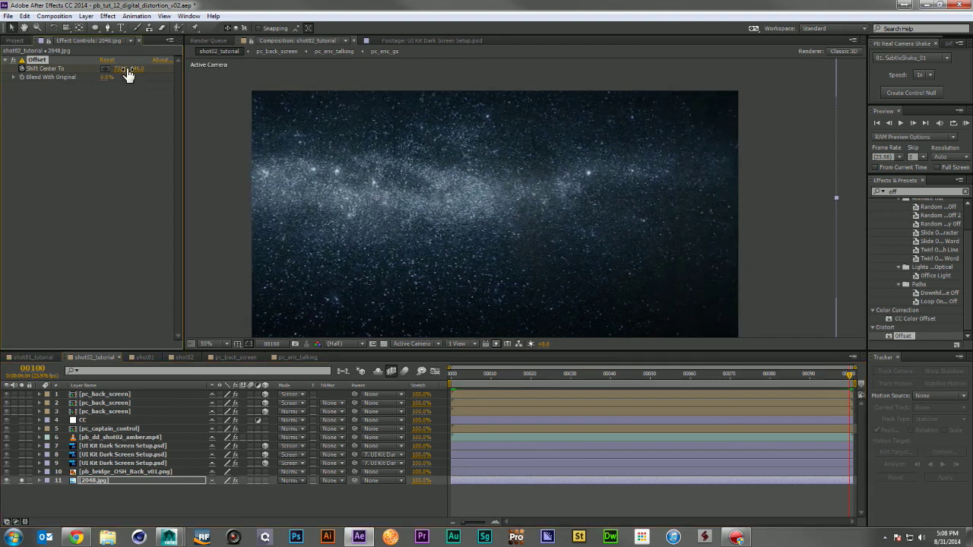
{"action": "key", "text": "space"}
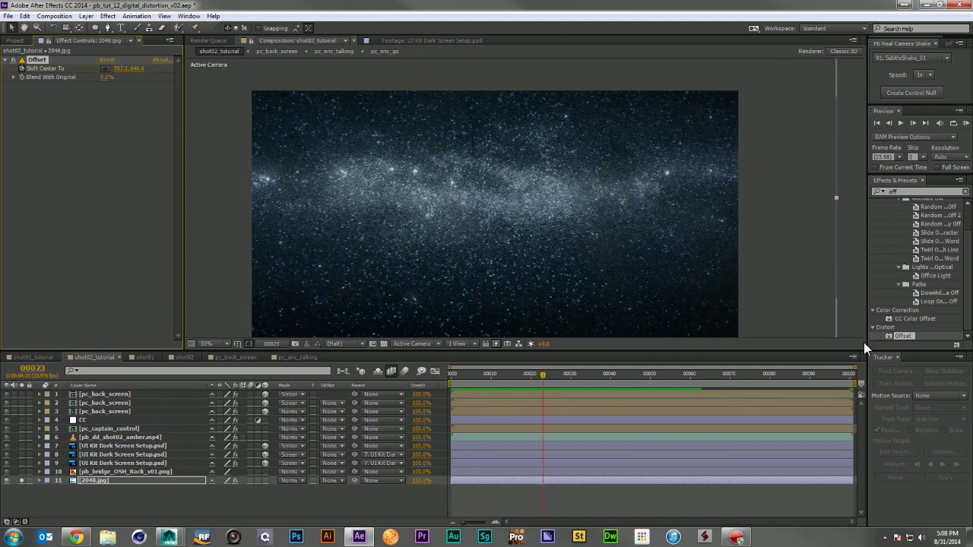
Refine the end horizontal Shift Center To value, then unsolo and preview the full comp.
{"action": "left_click", "coordinate": [853, 377]}
{"action": "left_click", "coordinate": [120, 67]}
{"action": "key", "text": "Return"}
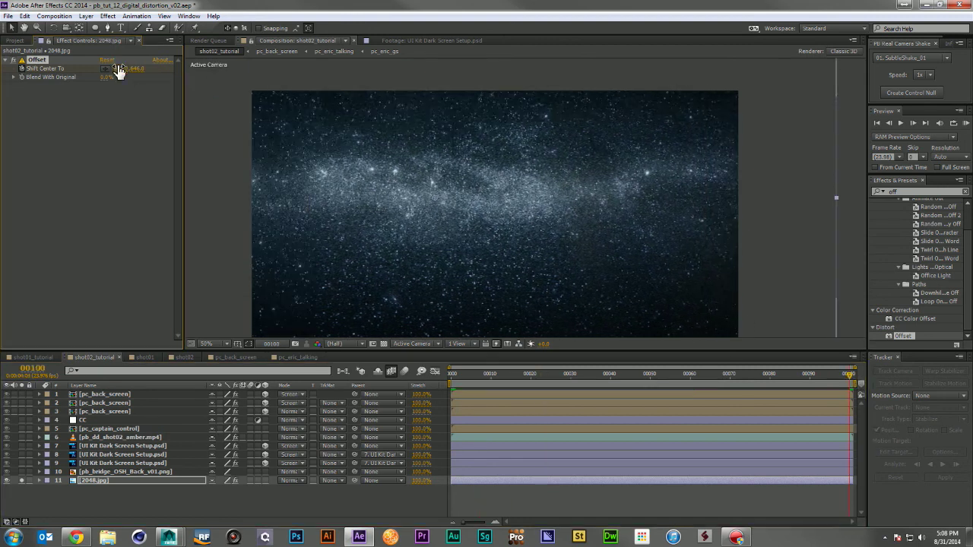
{"action": "key", "text": "space"}
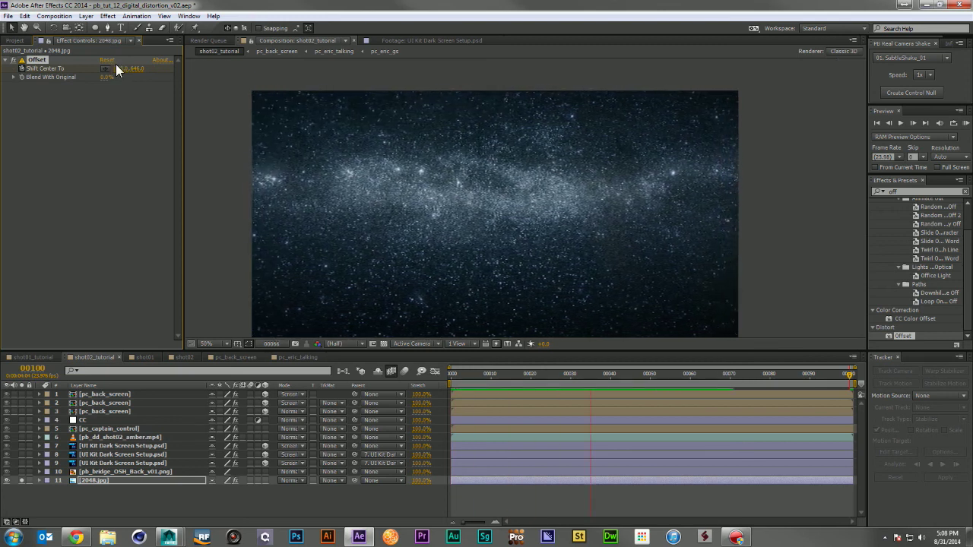
{"action": "key", "text": "space"}
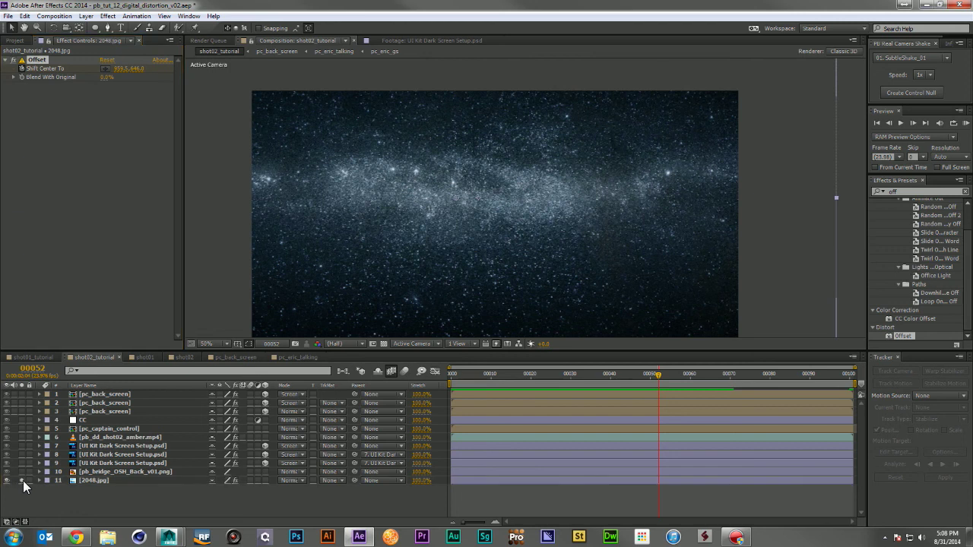
{"action": "left_click", "coordinate": [21, 481]}
{"action": "key", "text": "space"}
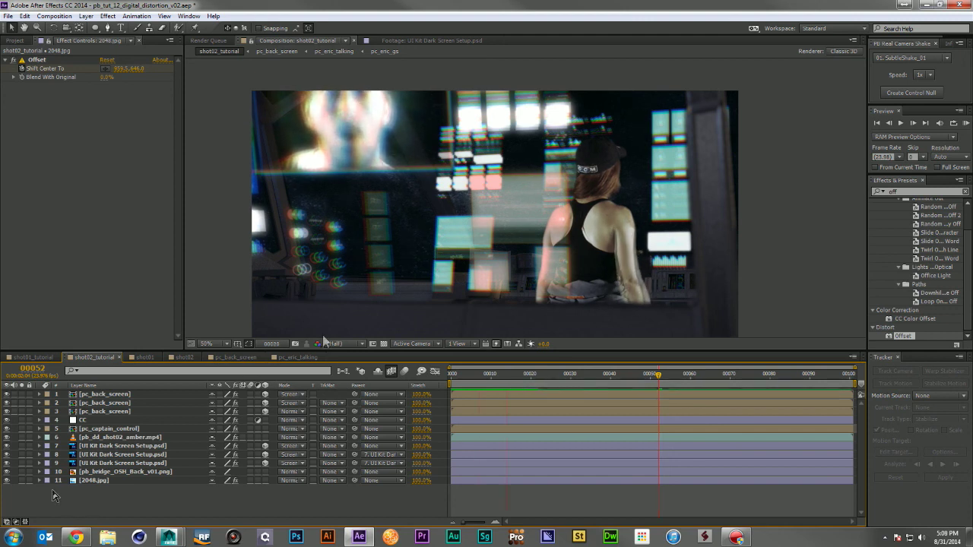
Apply Camera Lens Blur at Blur Radius 2.0 to pb_bridge_OSH_Back_v01.png and preview the comp.
{"action": "left_click", "coordinate": [372, 369]}
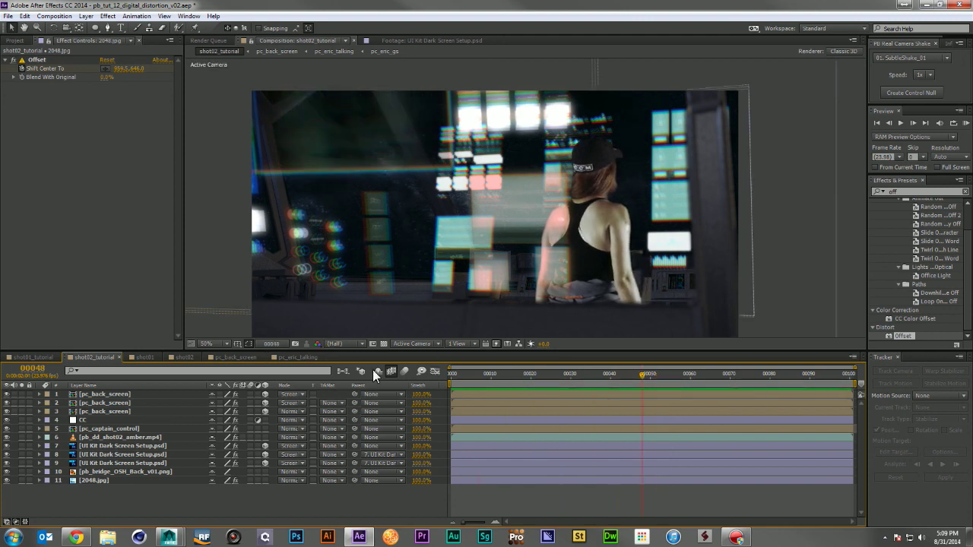
{"action": "left_click", "coordinate": [143, 470]}
{"action": "left_click", "coordinate": [924, 193]}
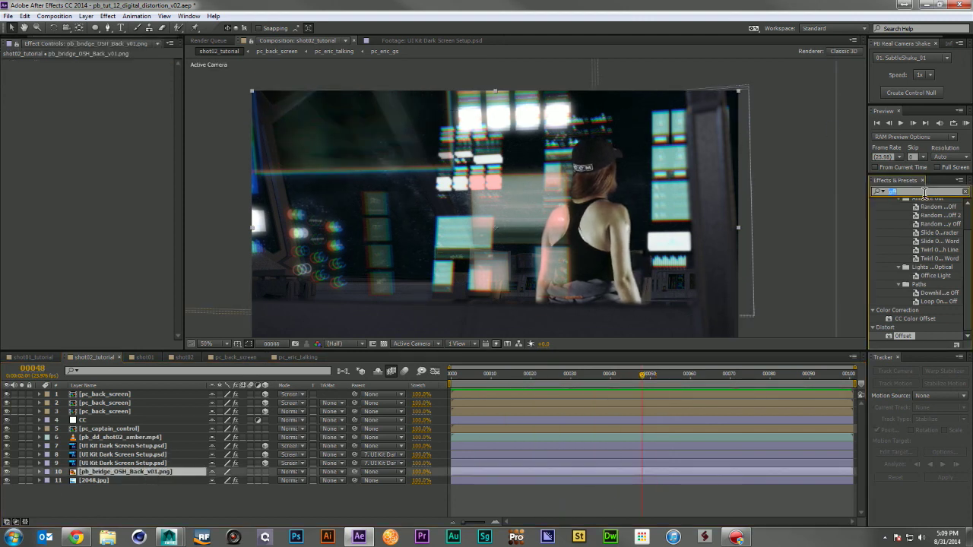
{"action": "type", "text": "camera"}
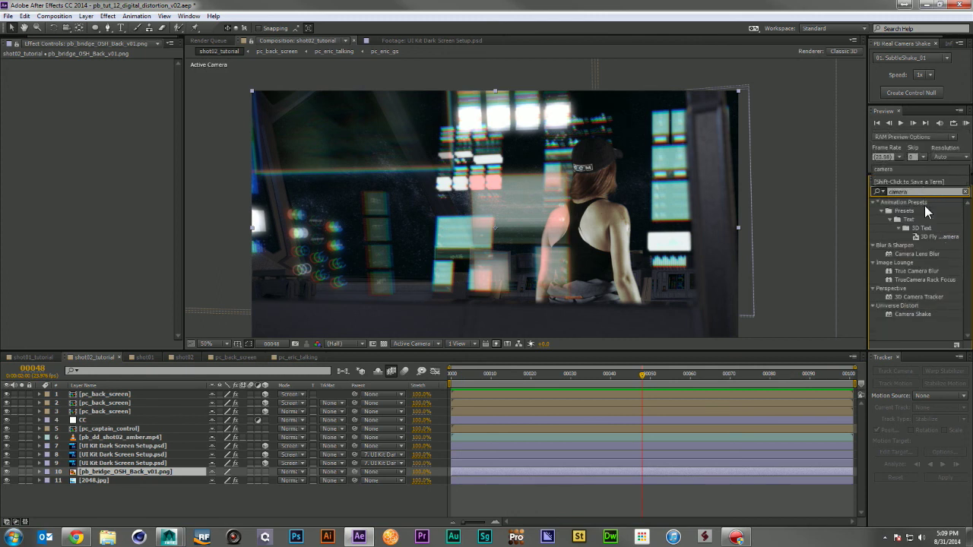
{"action": "left_click_drag", "start_coordinate": [916, 254], "coordinate": [135, 470]}
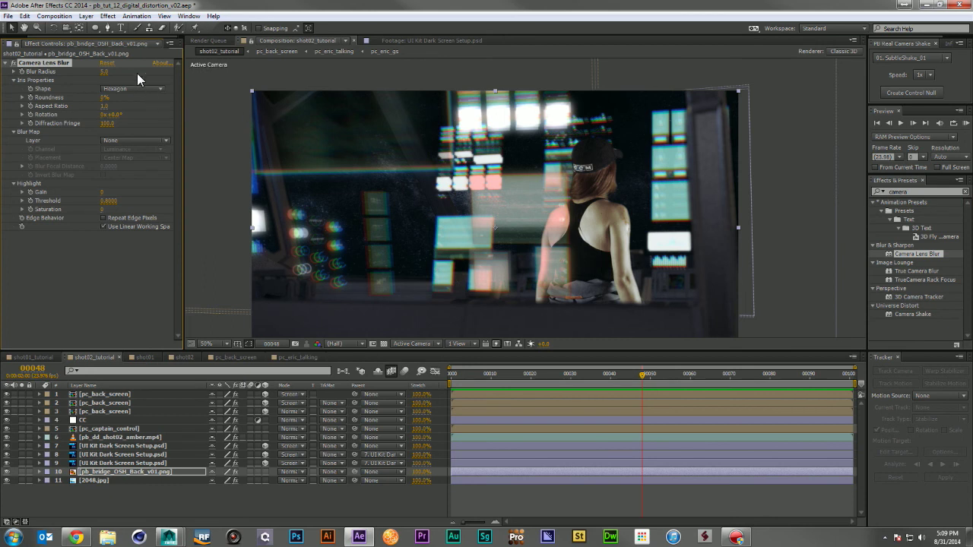
{"action": "key", "text": "Return"}
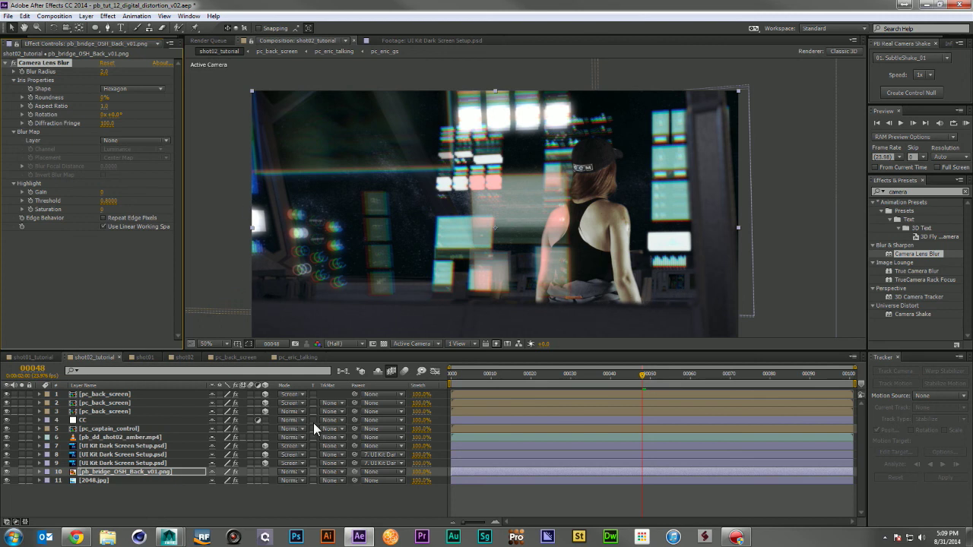
{"action": "left_click", "coordinate": [362, 501]}
{"action": "key", "text": "KP_0"}
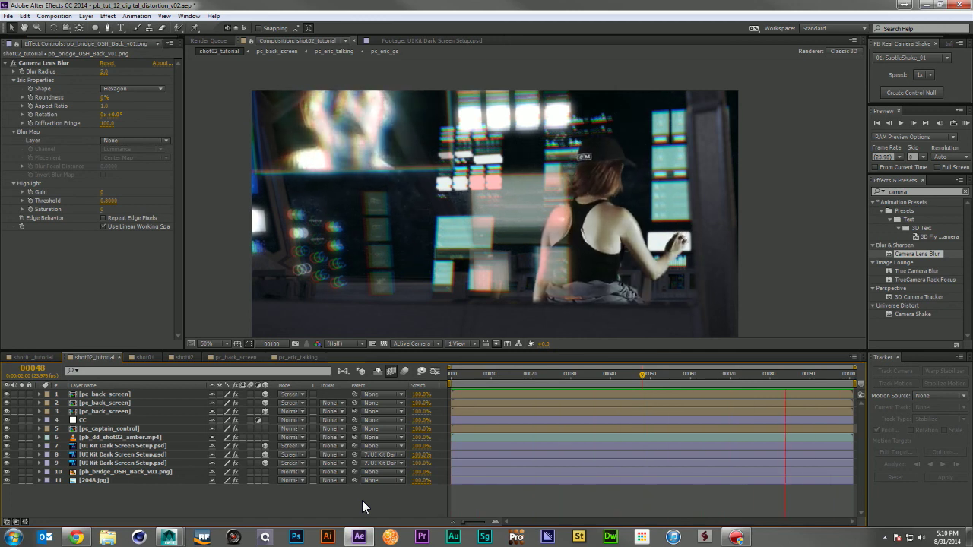
{"action": "key", "text": "space"}
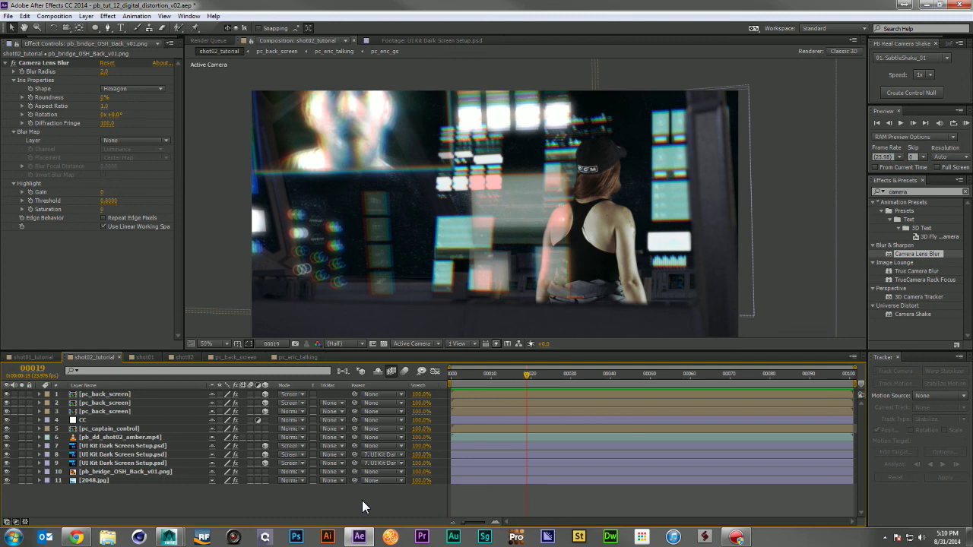